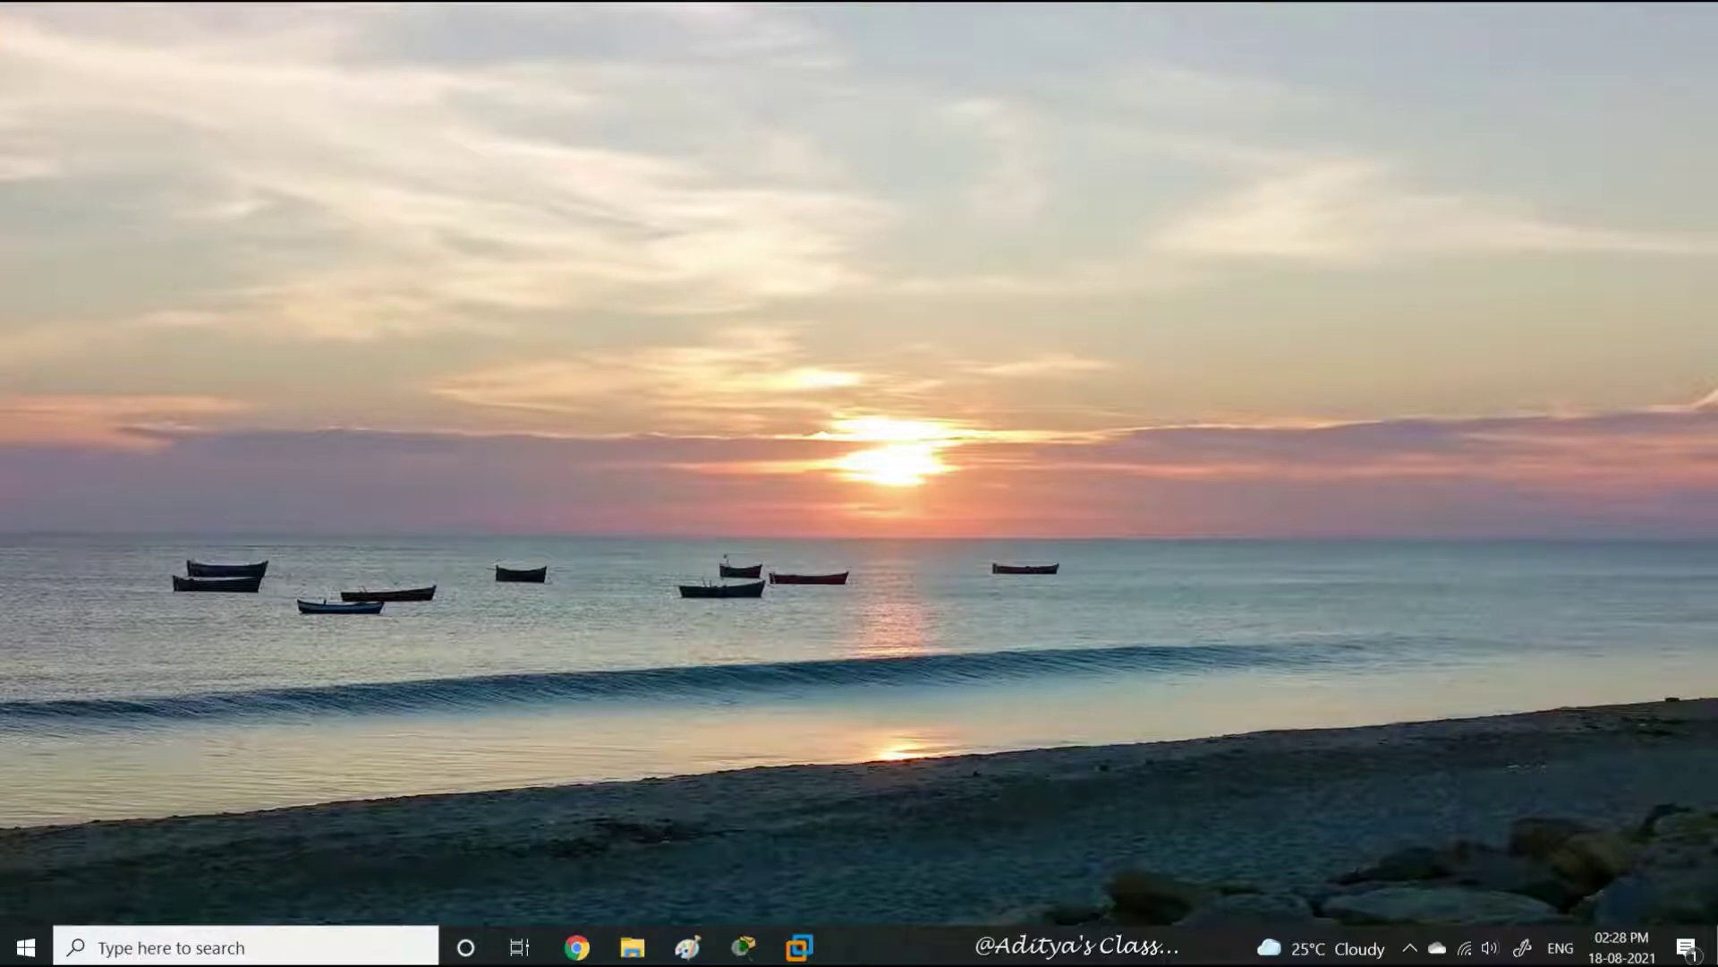
# Switch to the Server01 virtual machine in VMware and sign in to the INDIA domain administrator account with its password.
pyautogui.moveTo(800, 947)
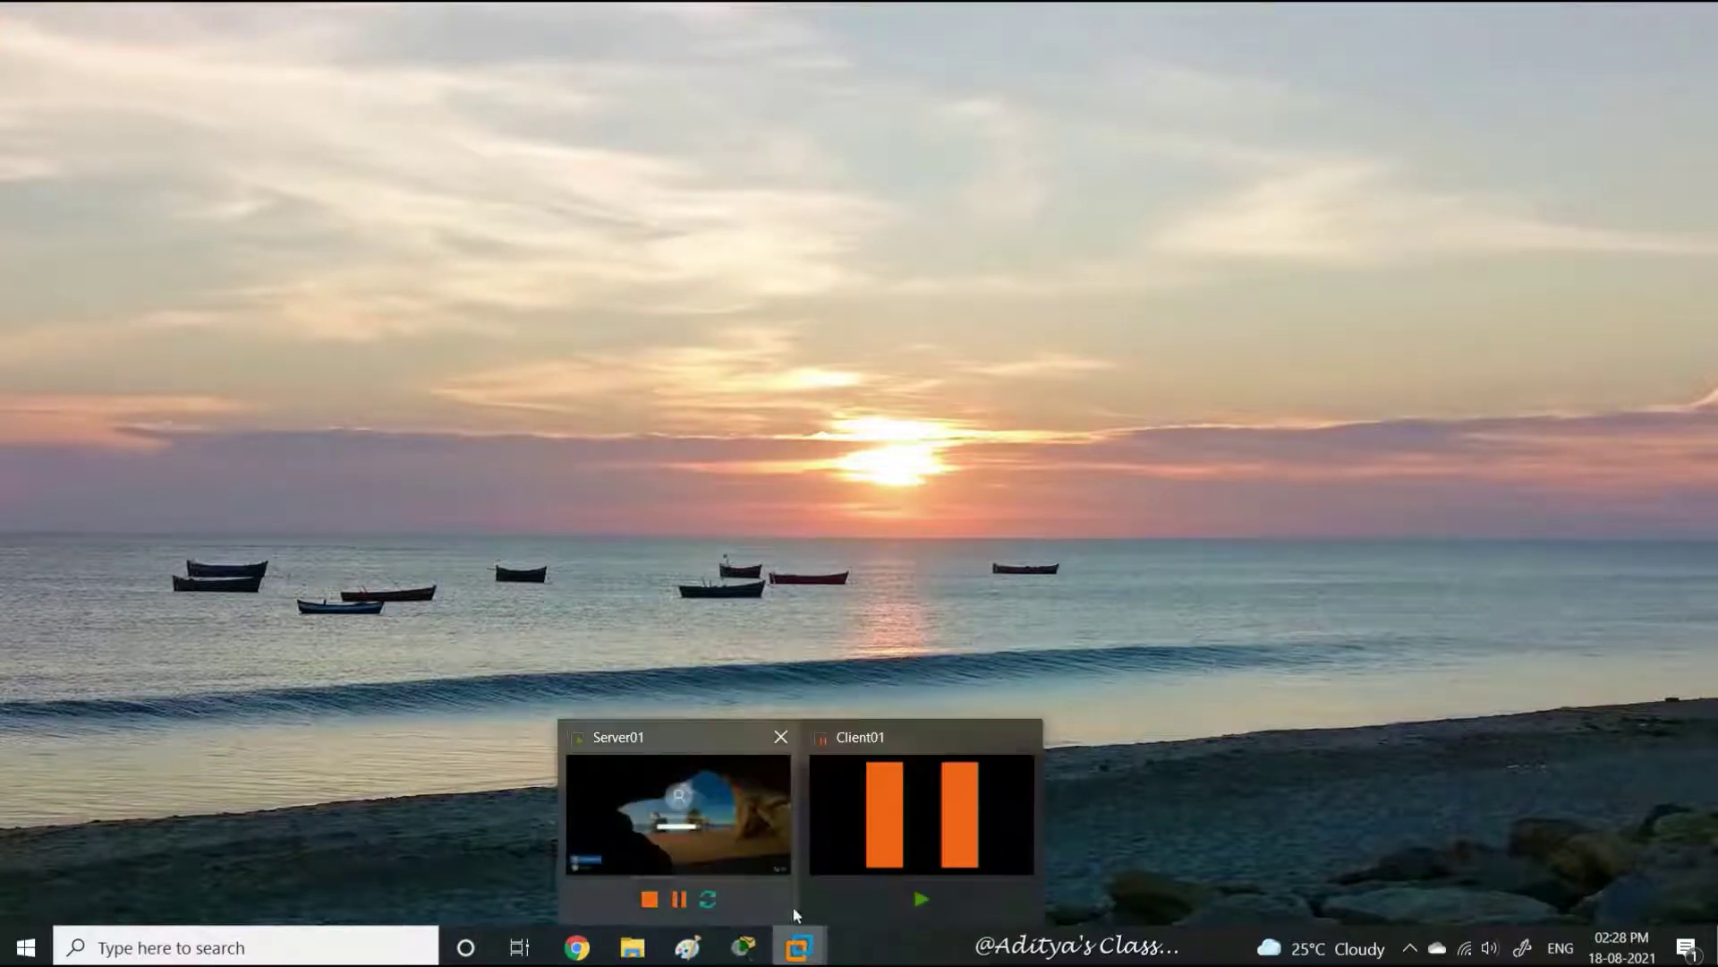
pyautogui.click(706, 787)
pyautogui.moveTo(399, 11)
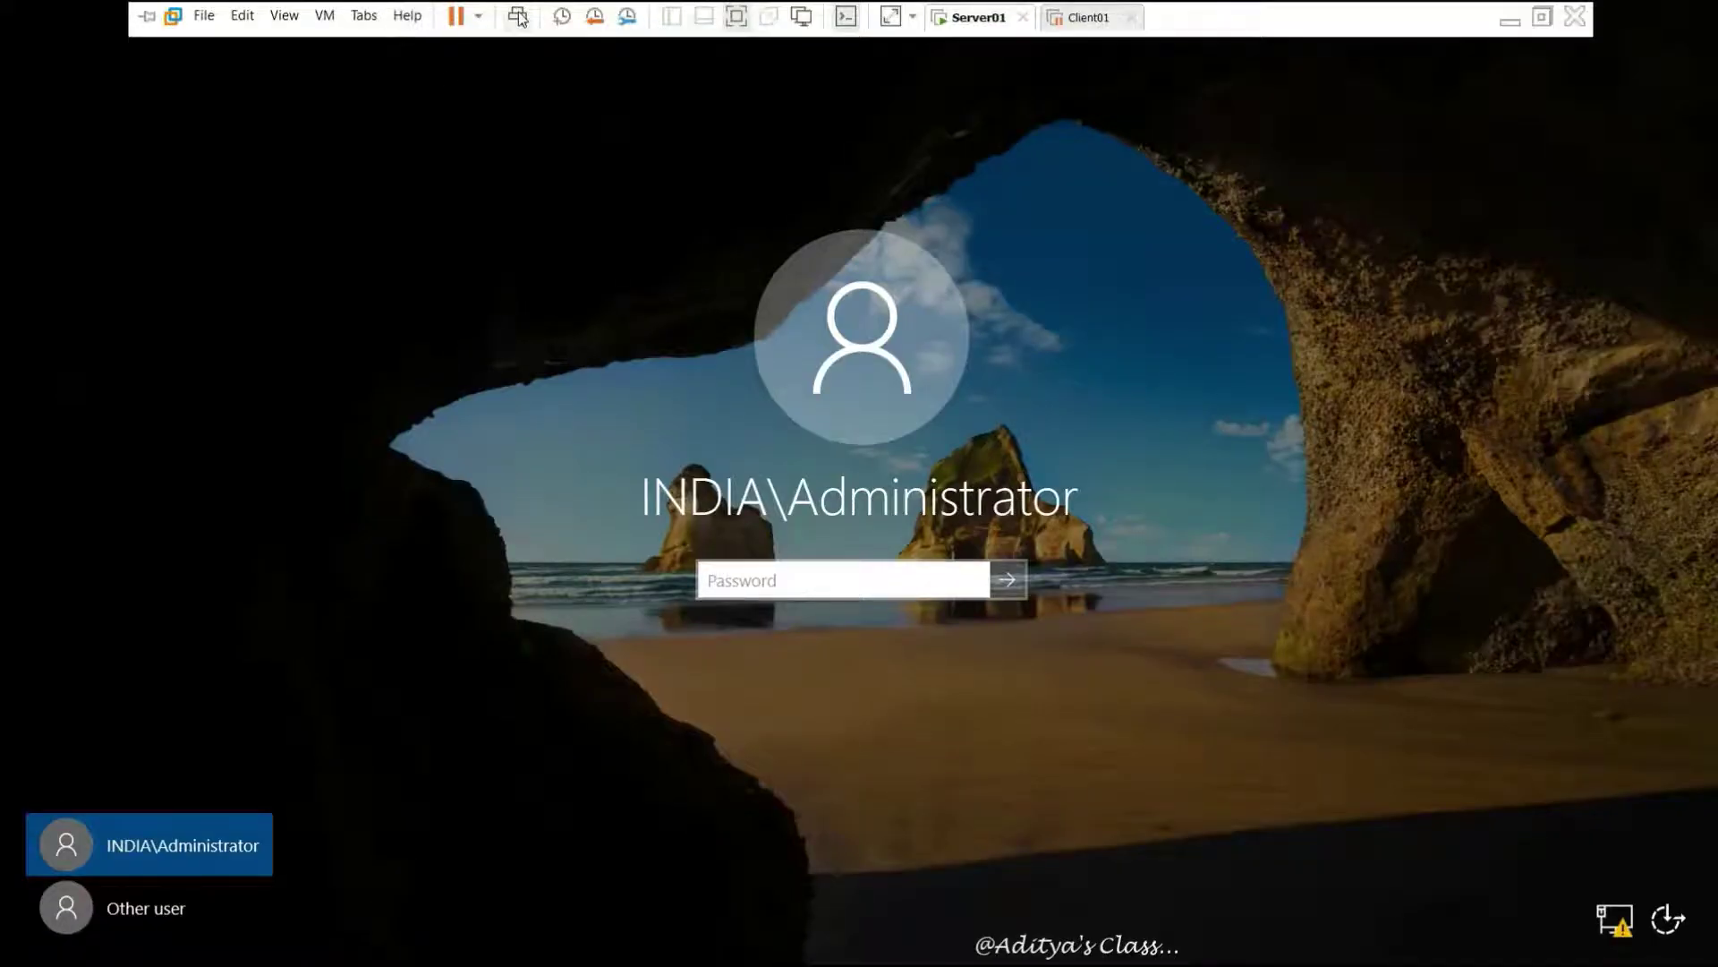
pyautogui.write('****')
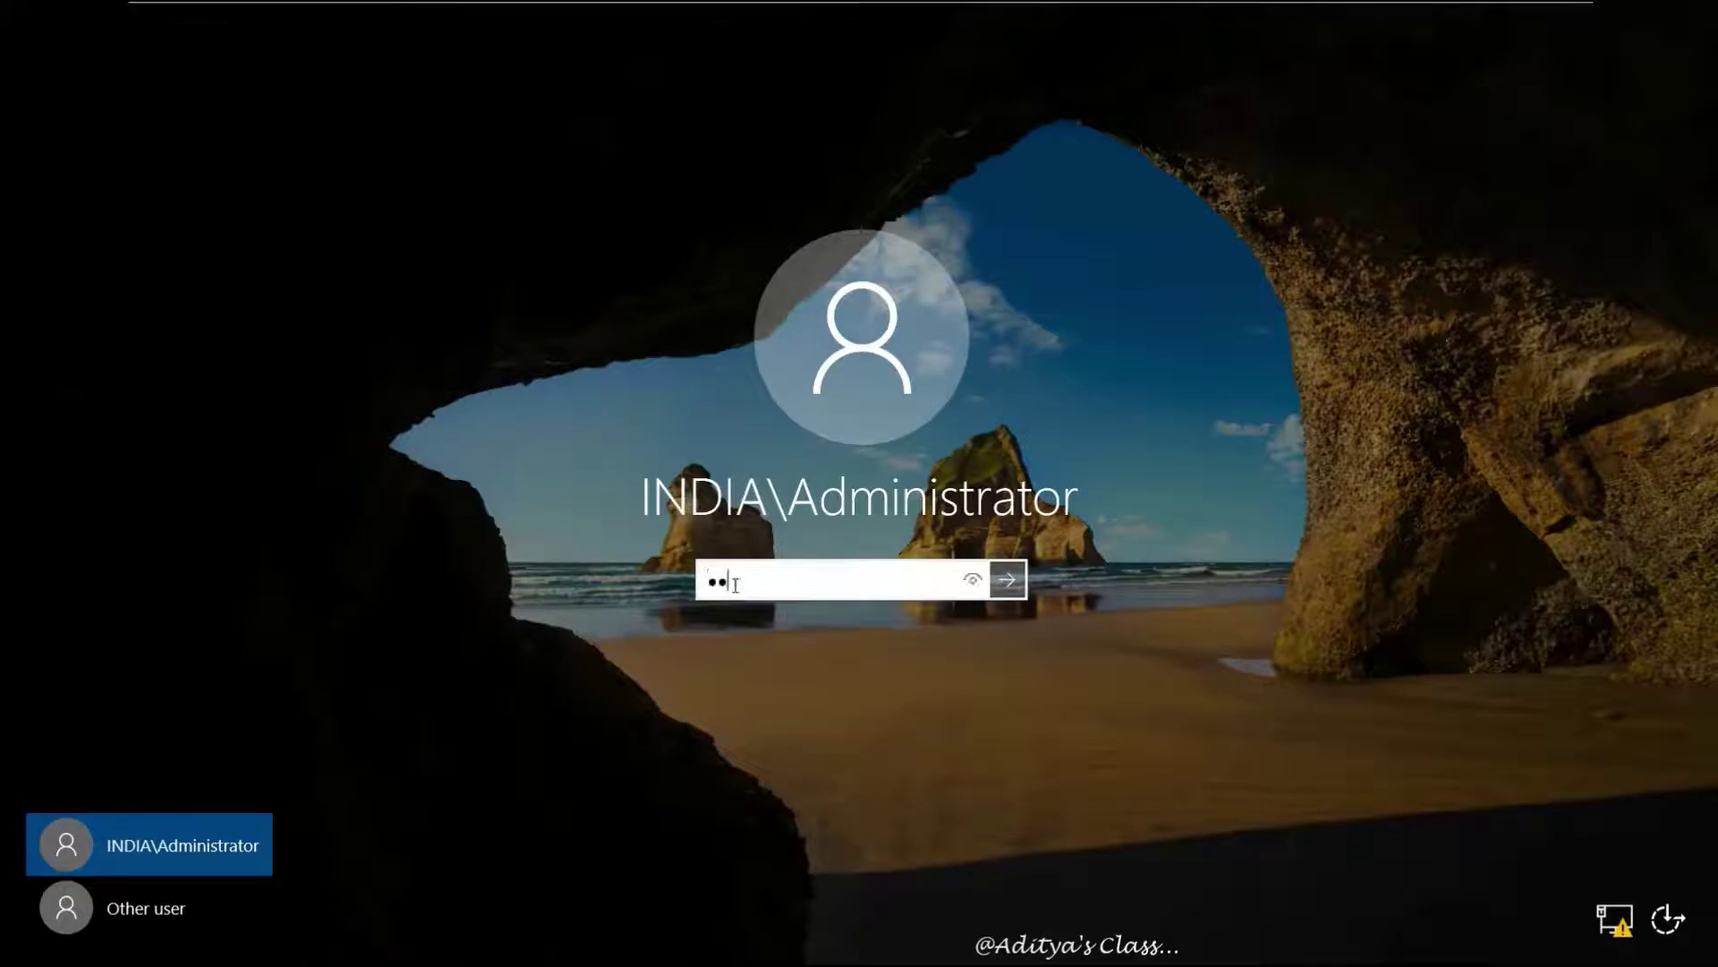
pyautogui.press('Return')
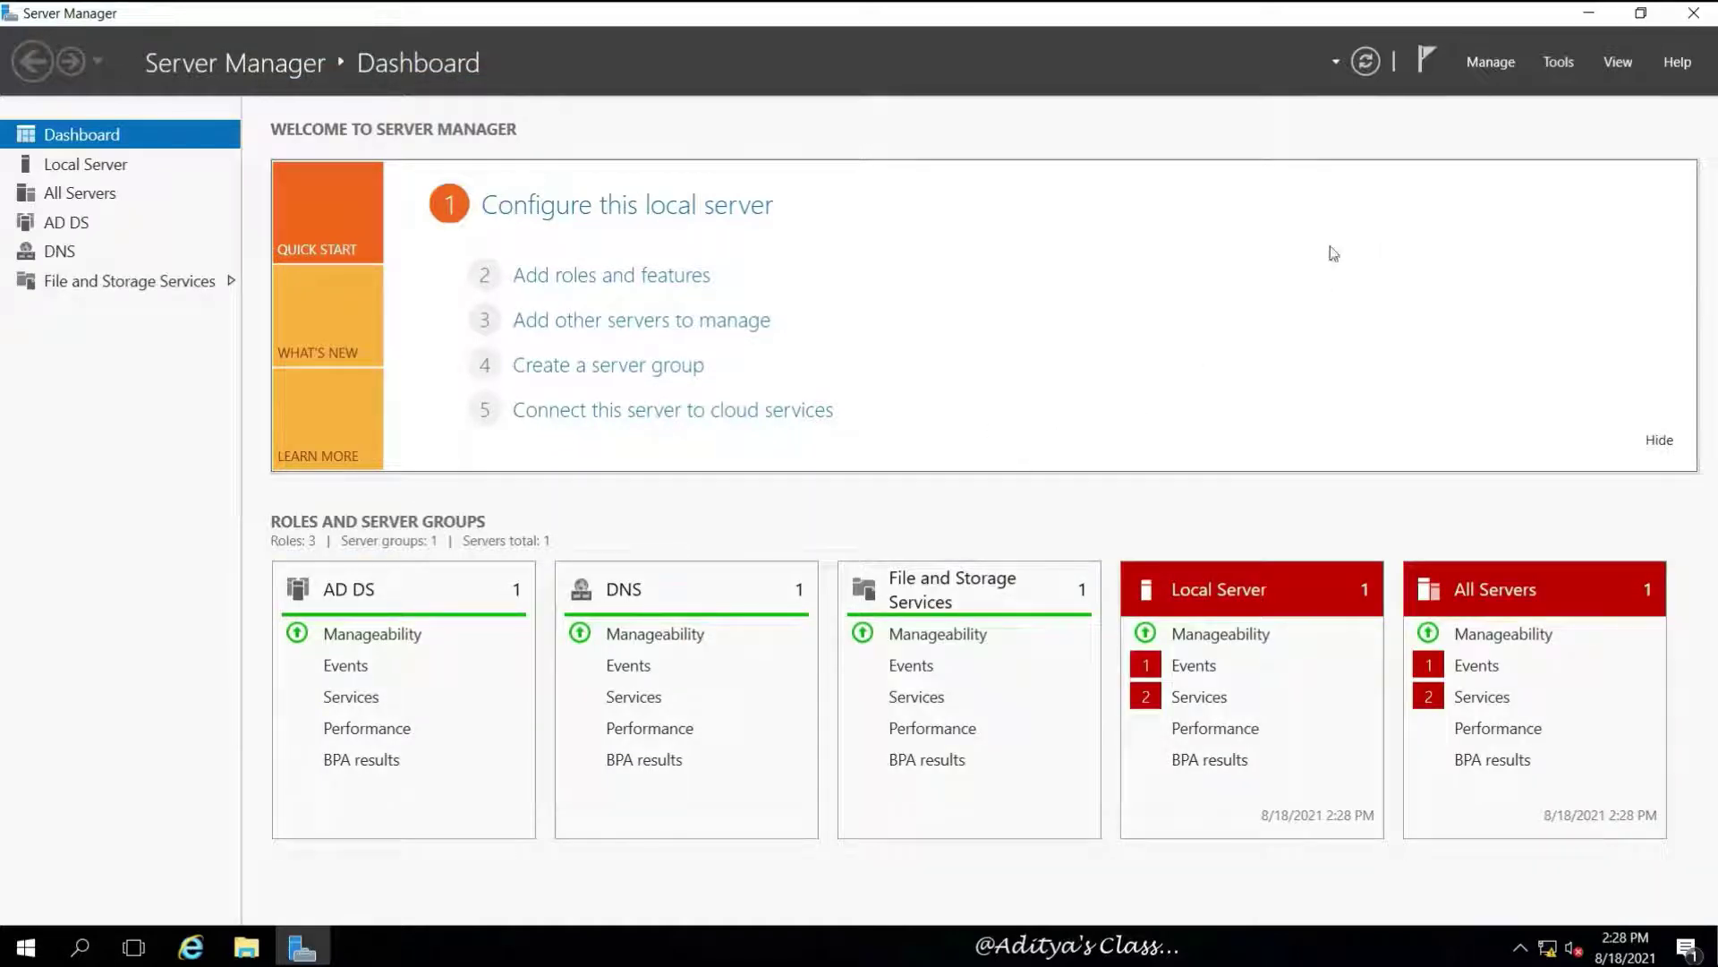
# Open Computer Management from Server Manager, maximize it and view the server's disks in Disk Management.
pyautogui.click(1559, 62)
pyautogui.click(1557, 65)
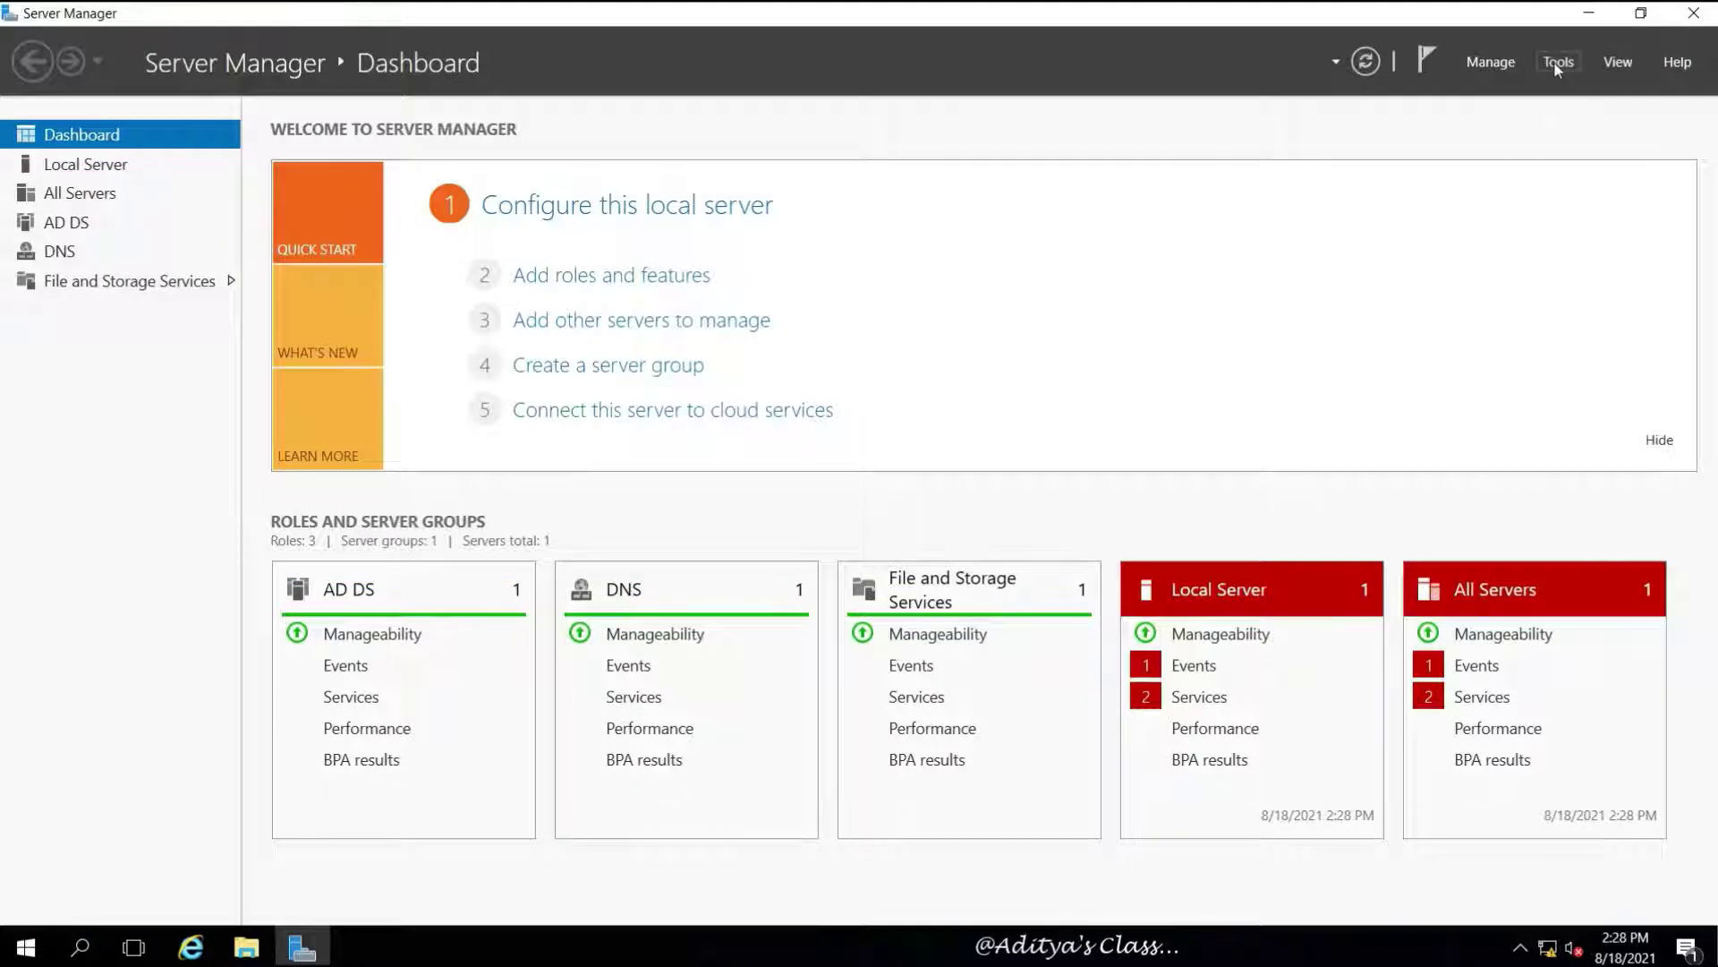
pyautogui.click(1555, 61)
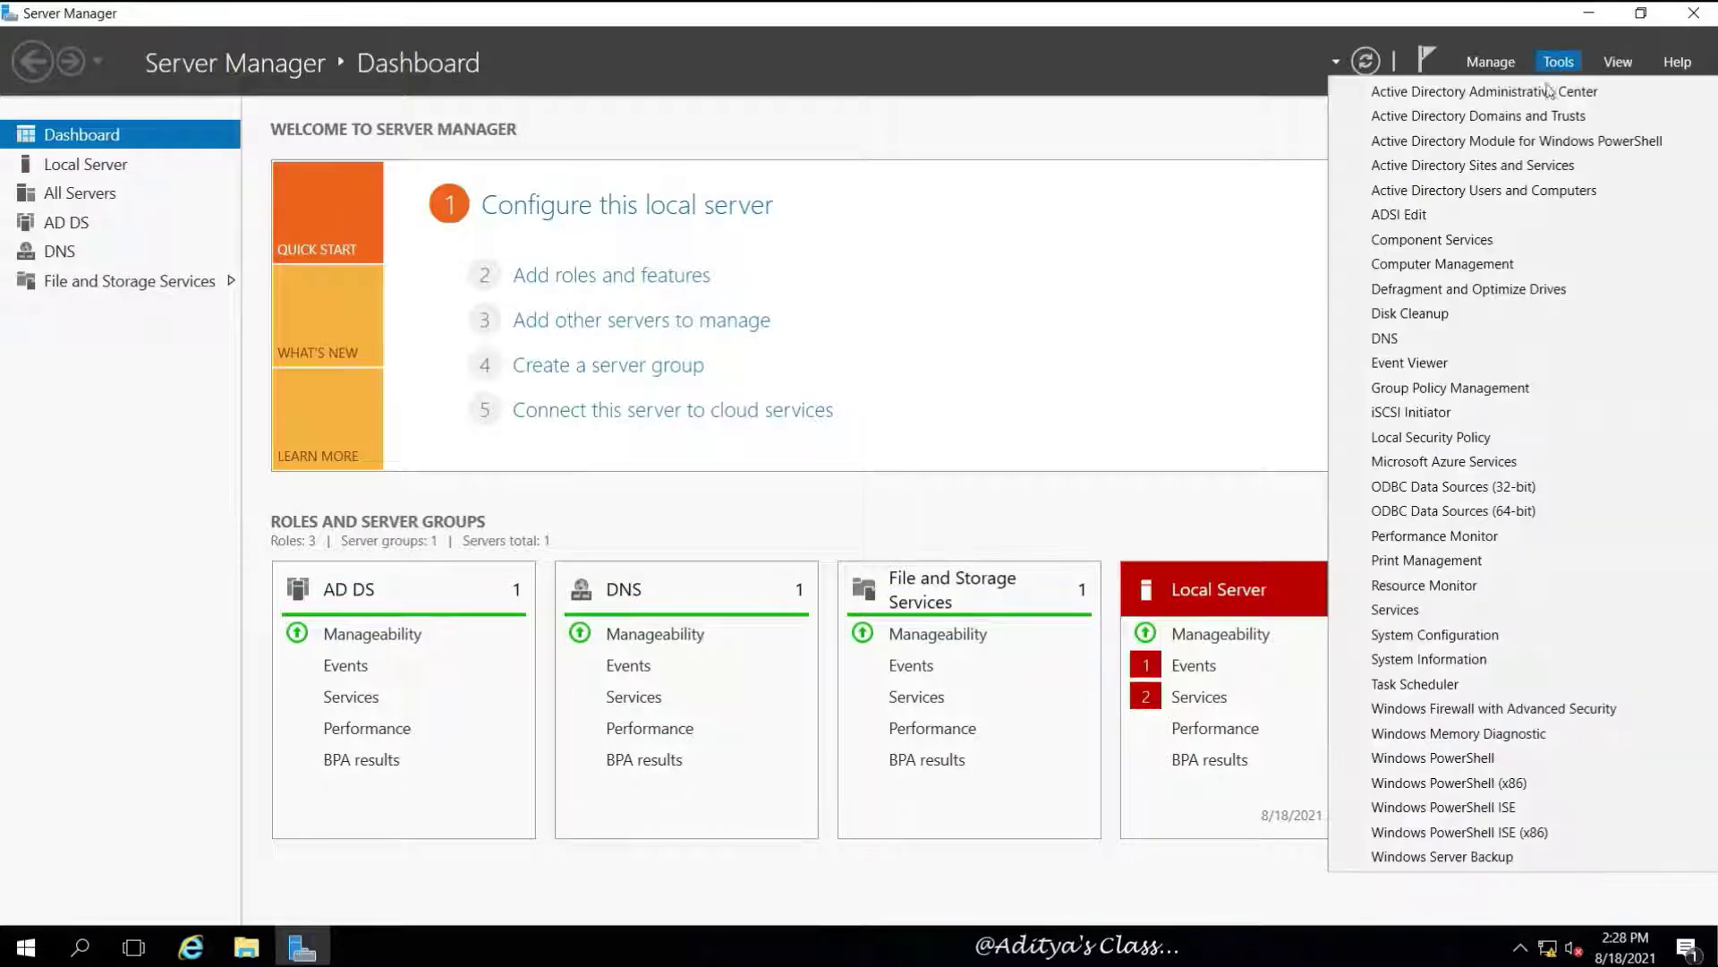
pyautogui.click(1455, 265)
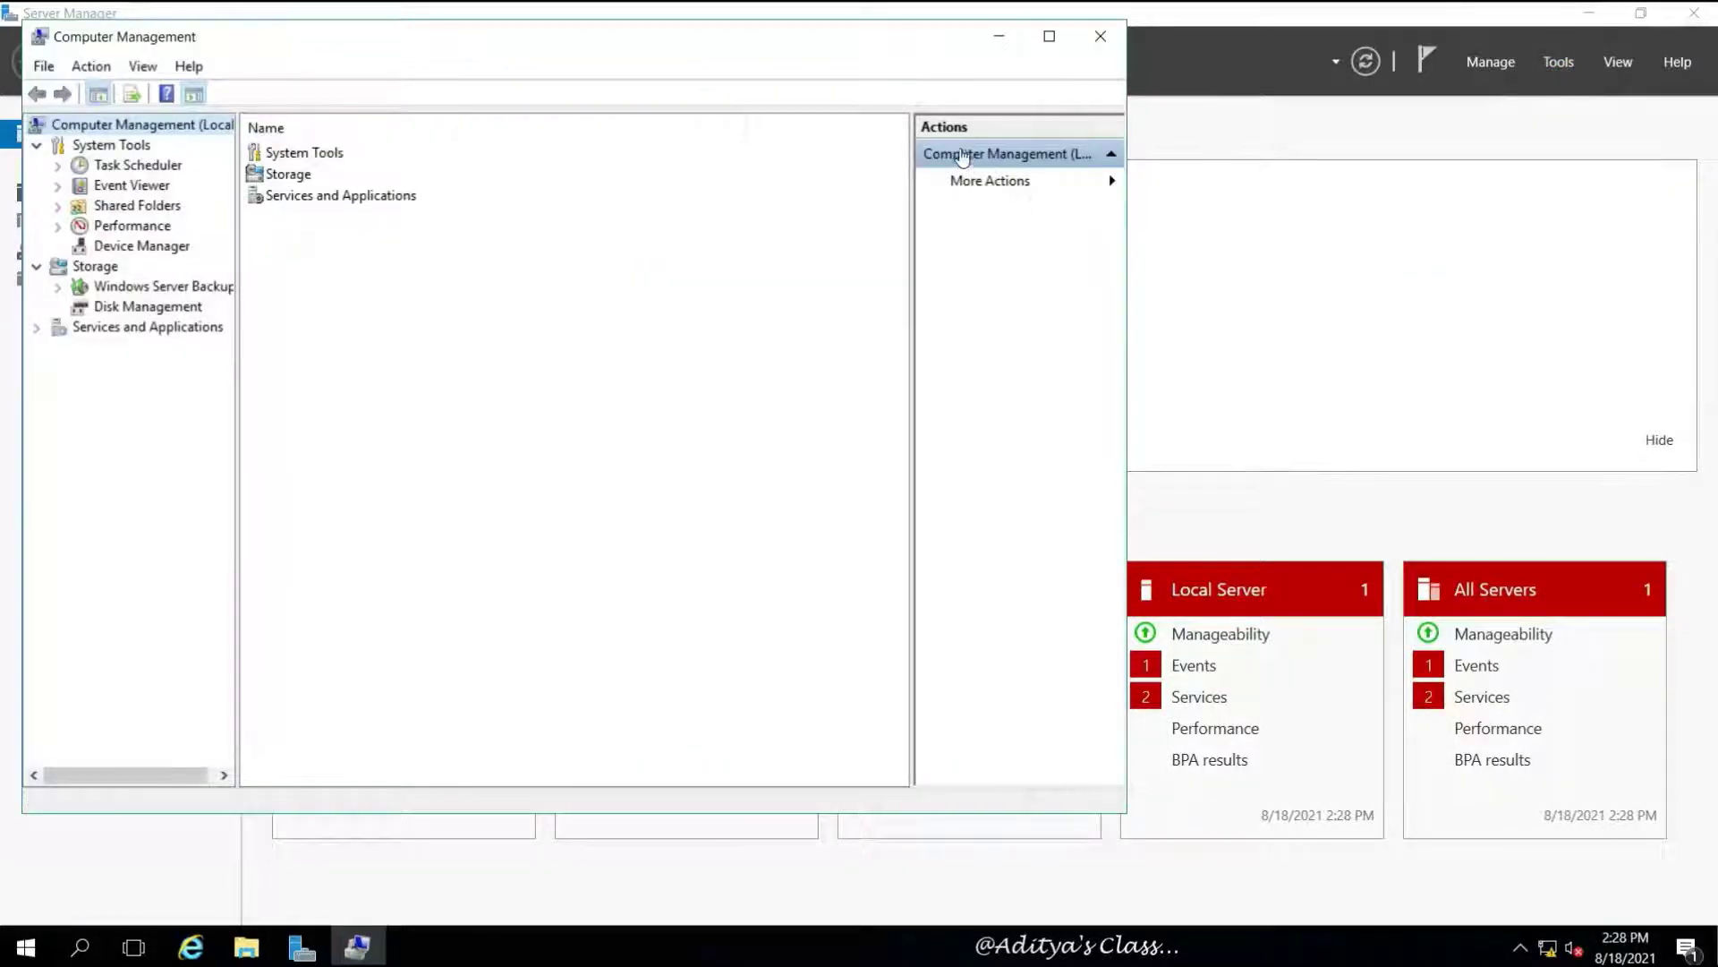
pyautogui.click(1049, 36)
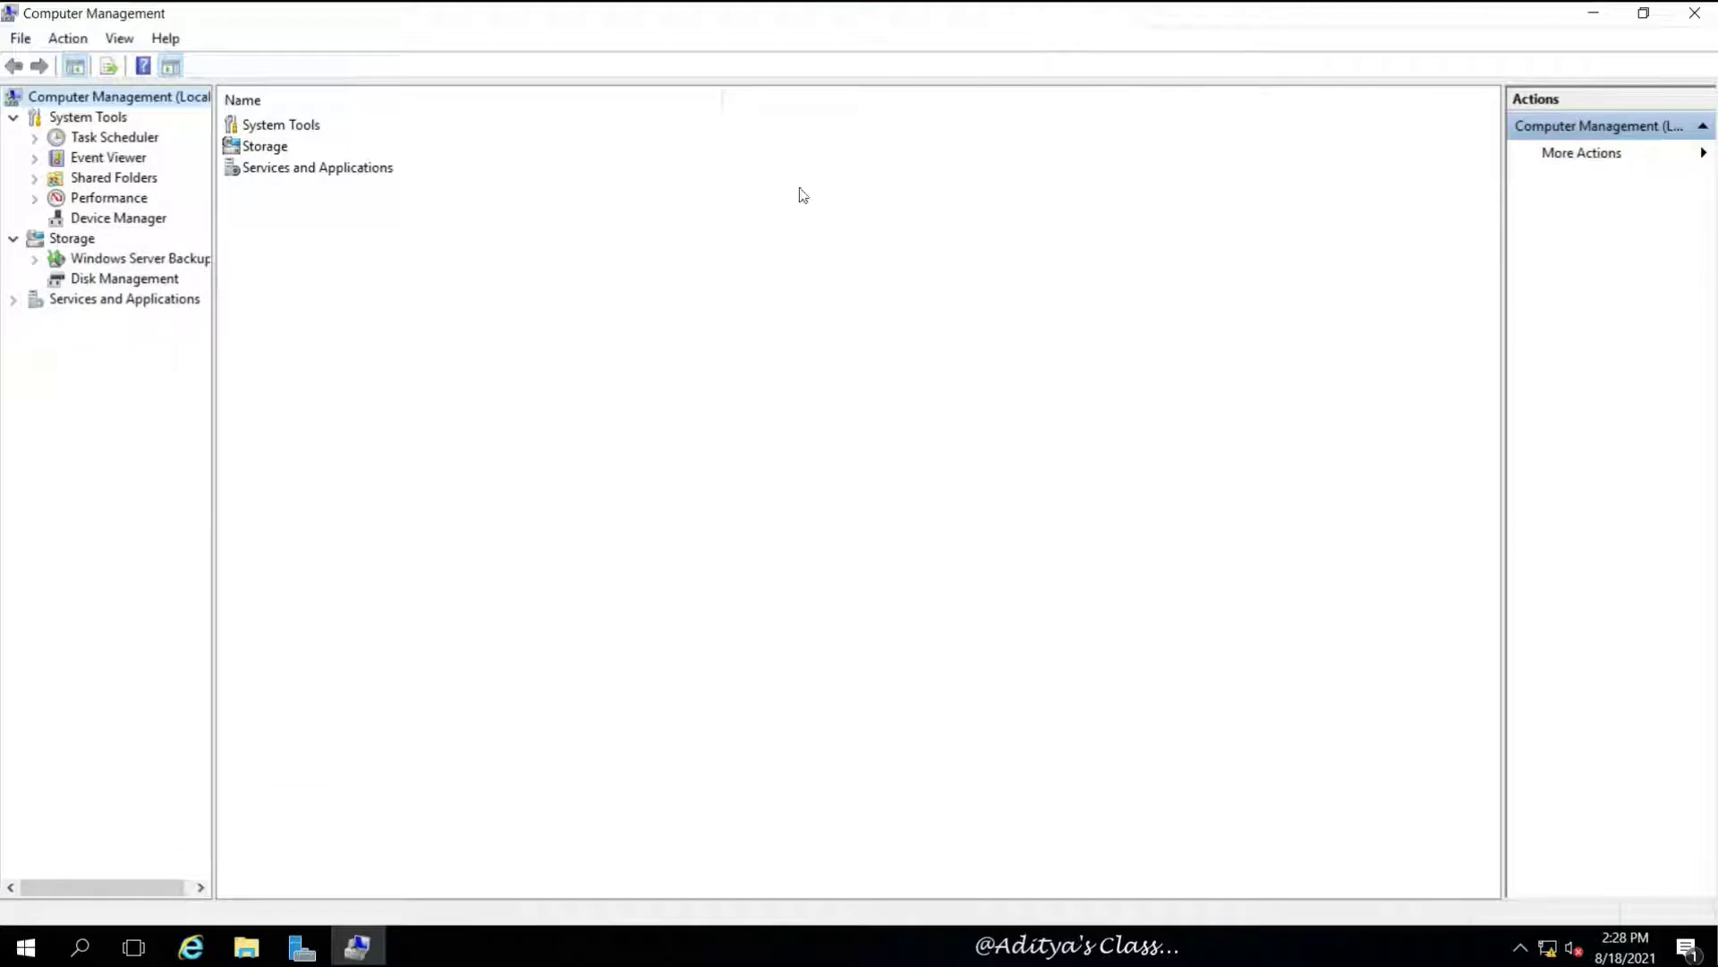
pyautogui.click(130, 281)
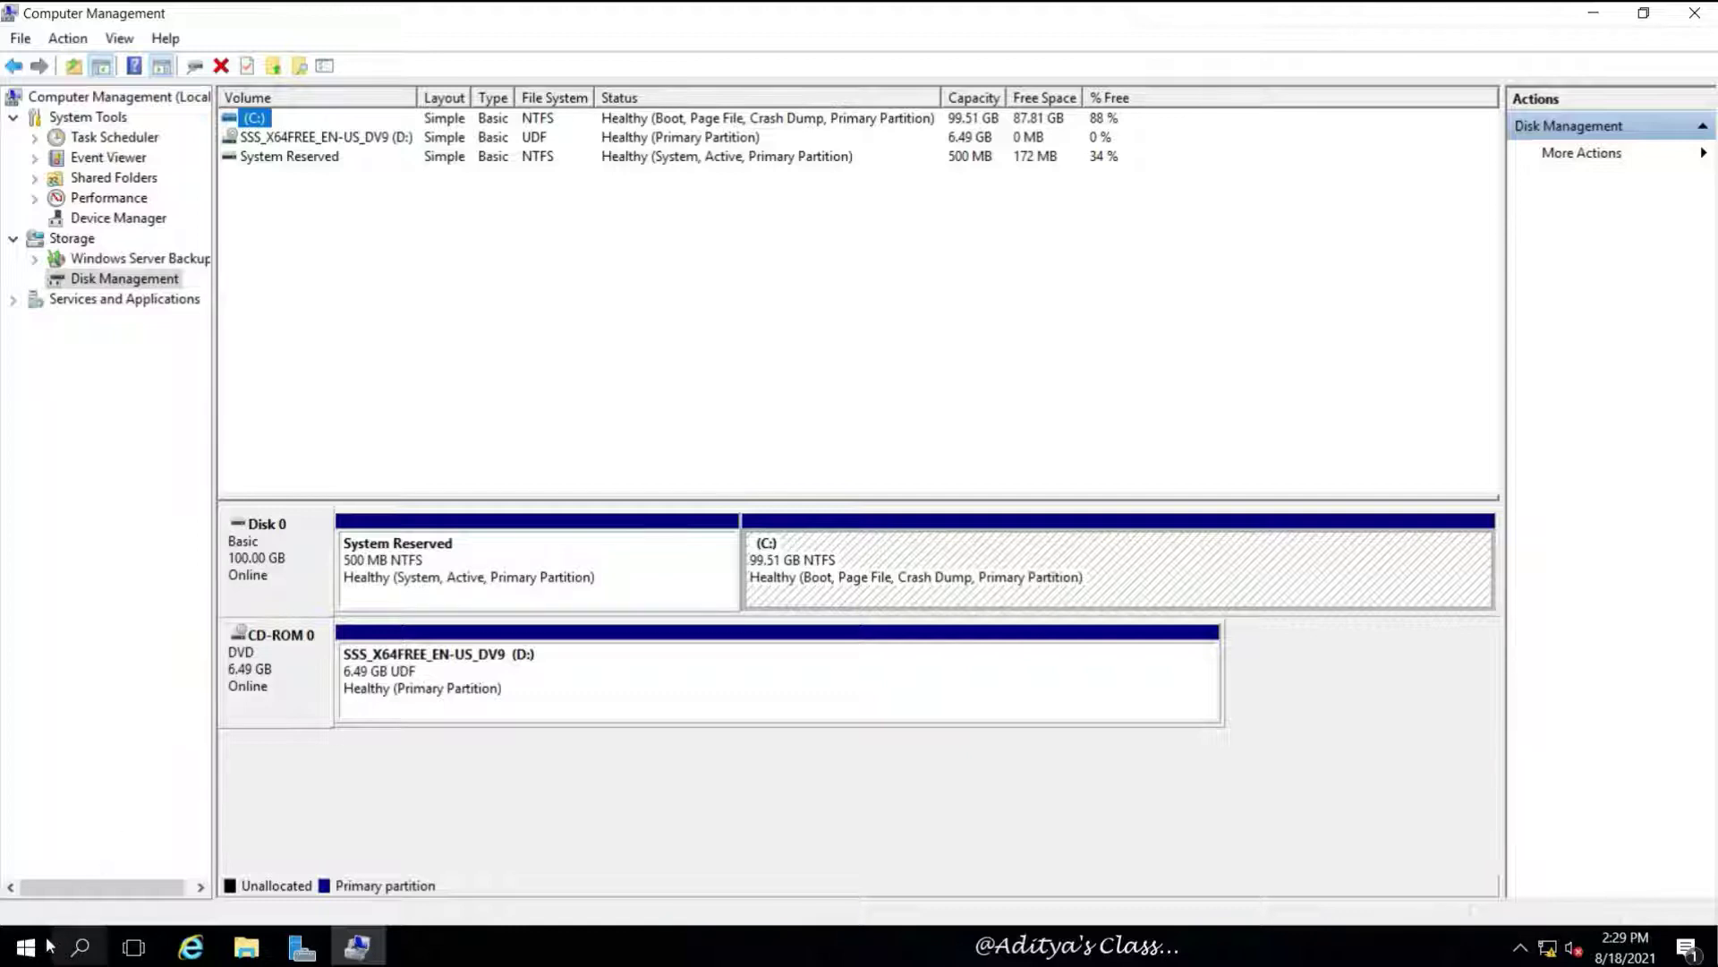
# Open the standalone Disk Management console, close Computer Management, then maximize the console and enlarge its graphical disk area.
pyautogui.rightClick(22, 949)
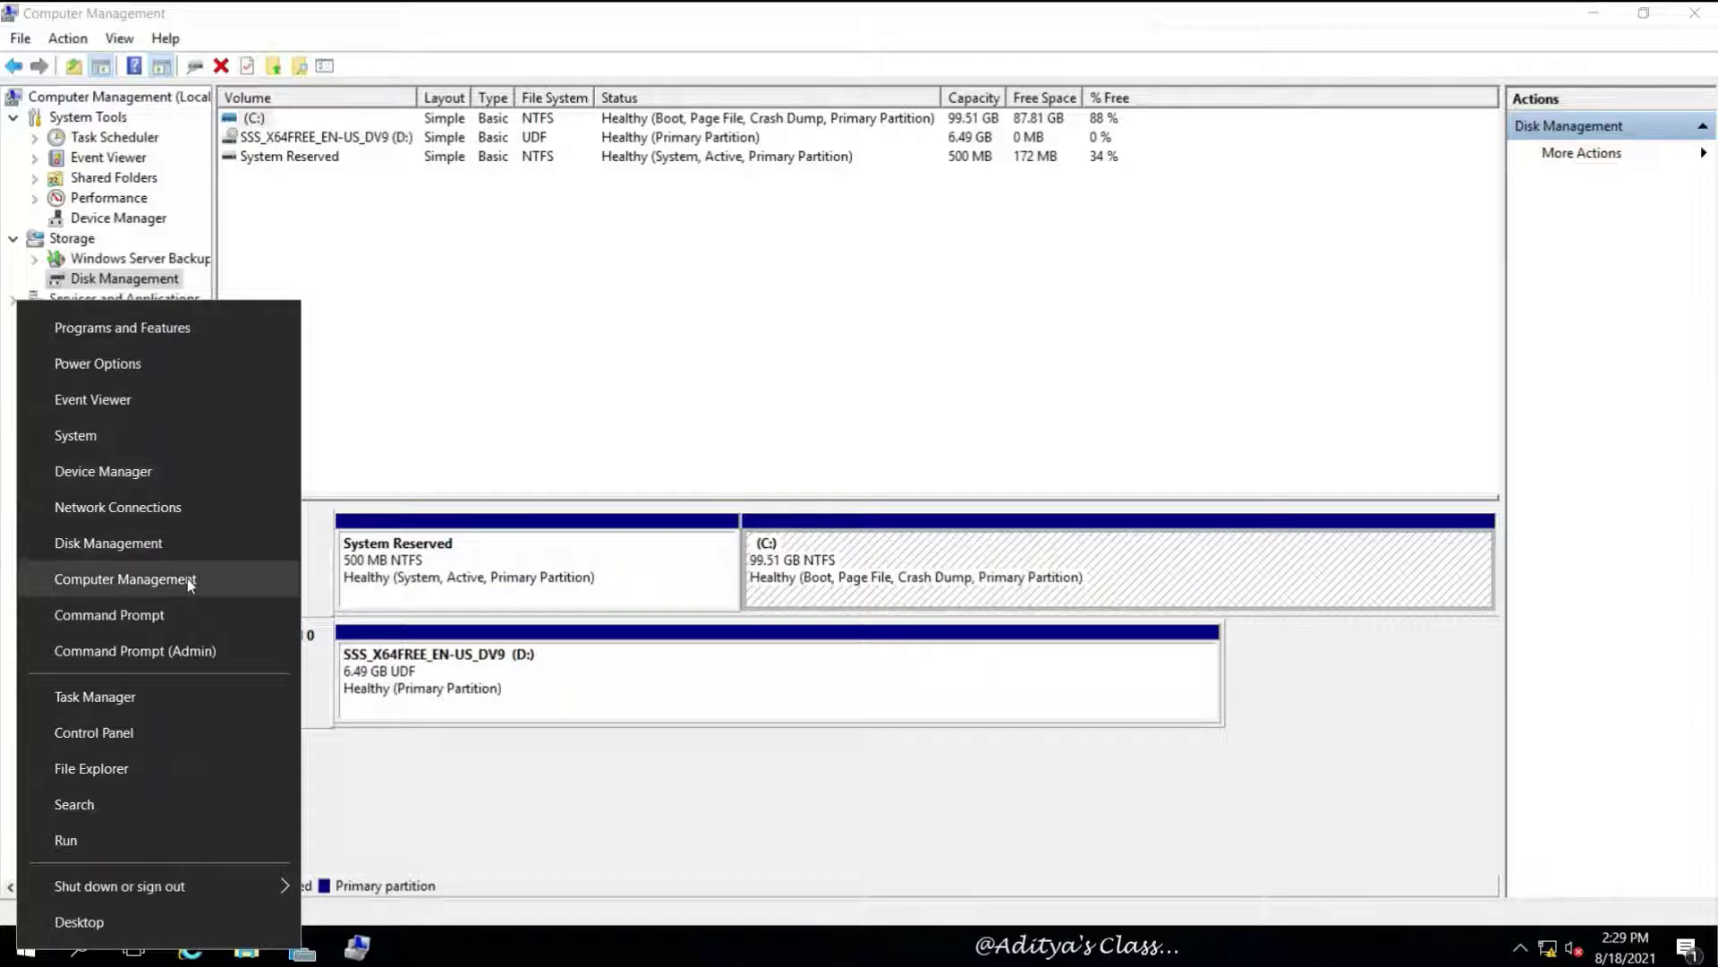
pyautogui.click(132, 542)
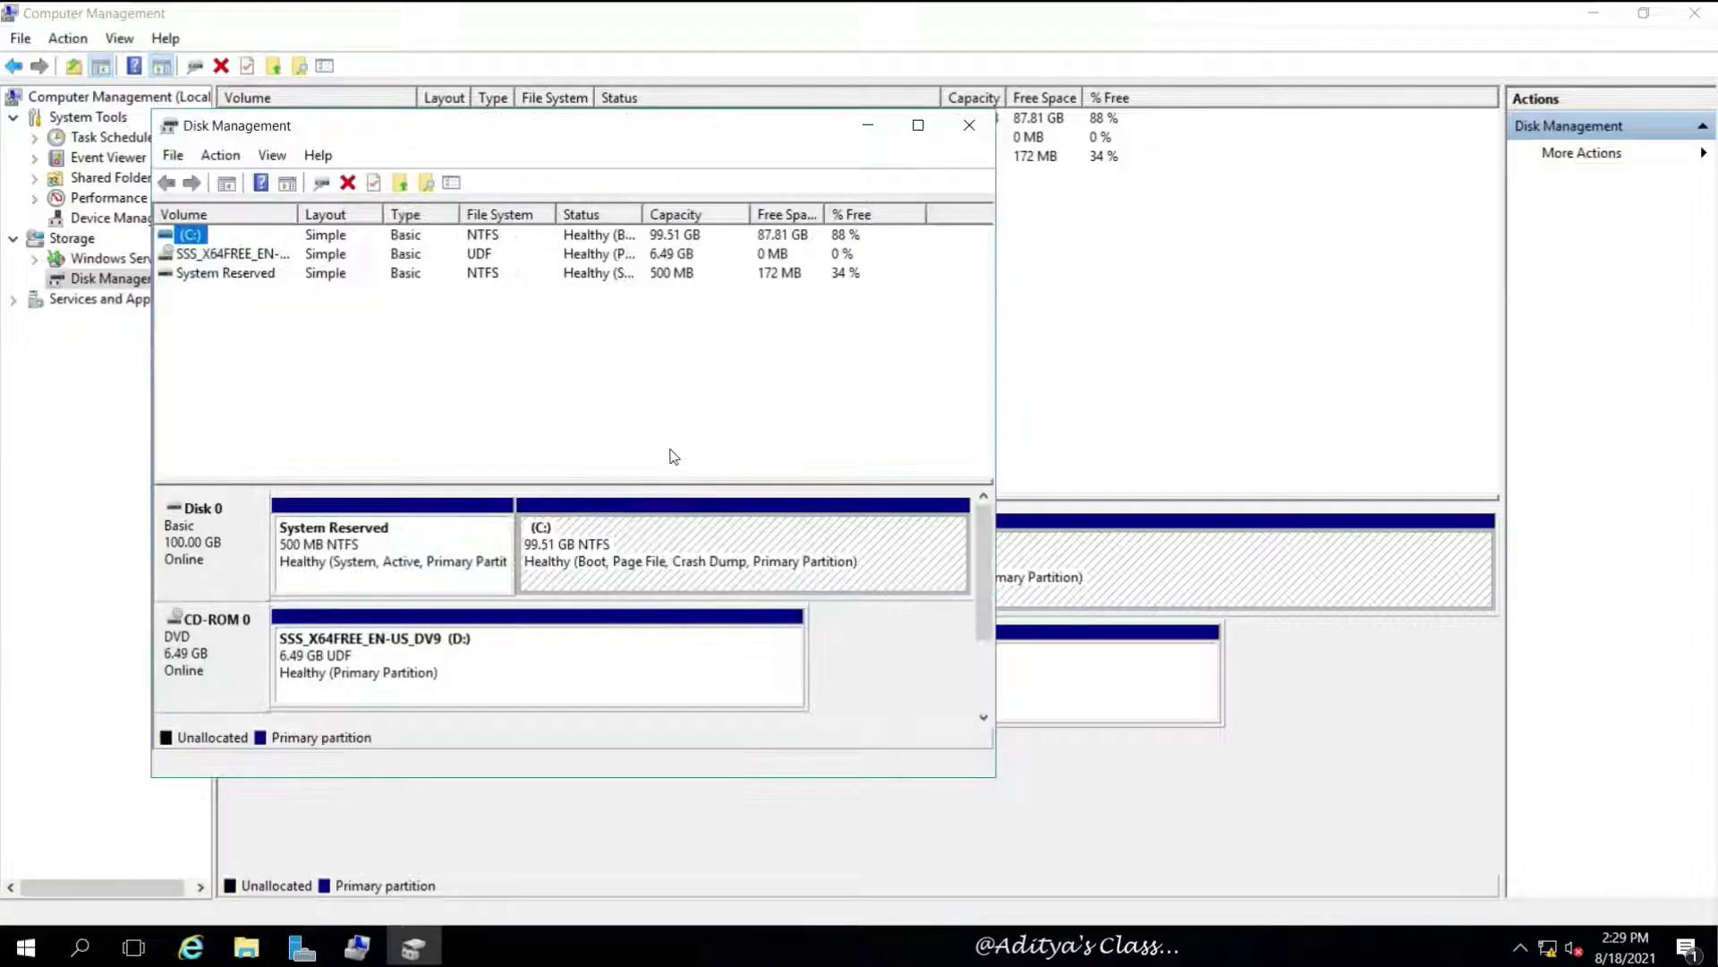
pyautogui.moveTo(605, 146); pyautogui.dragTo(836, 165)
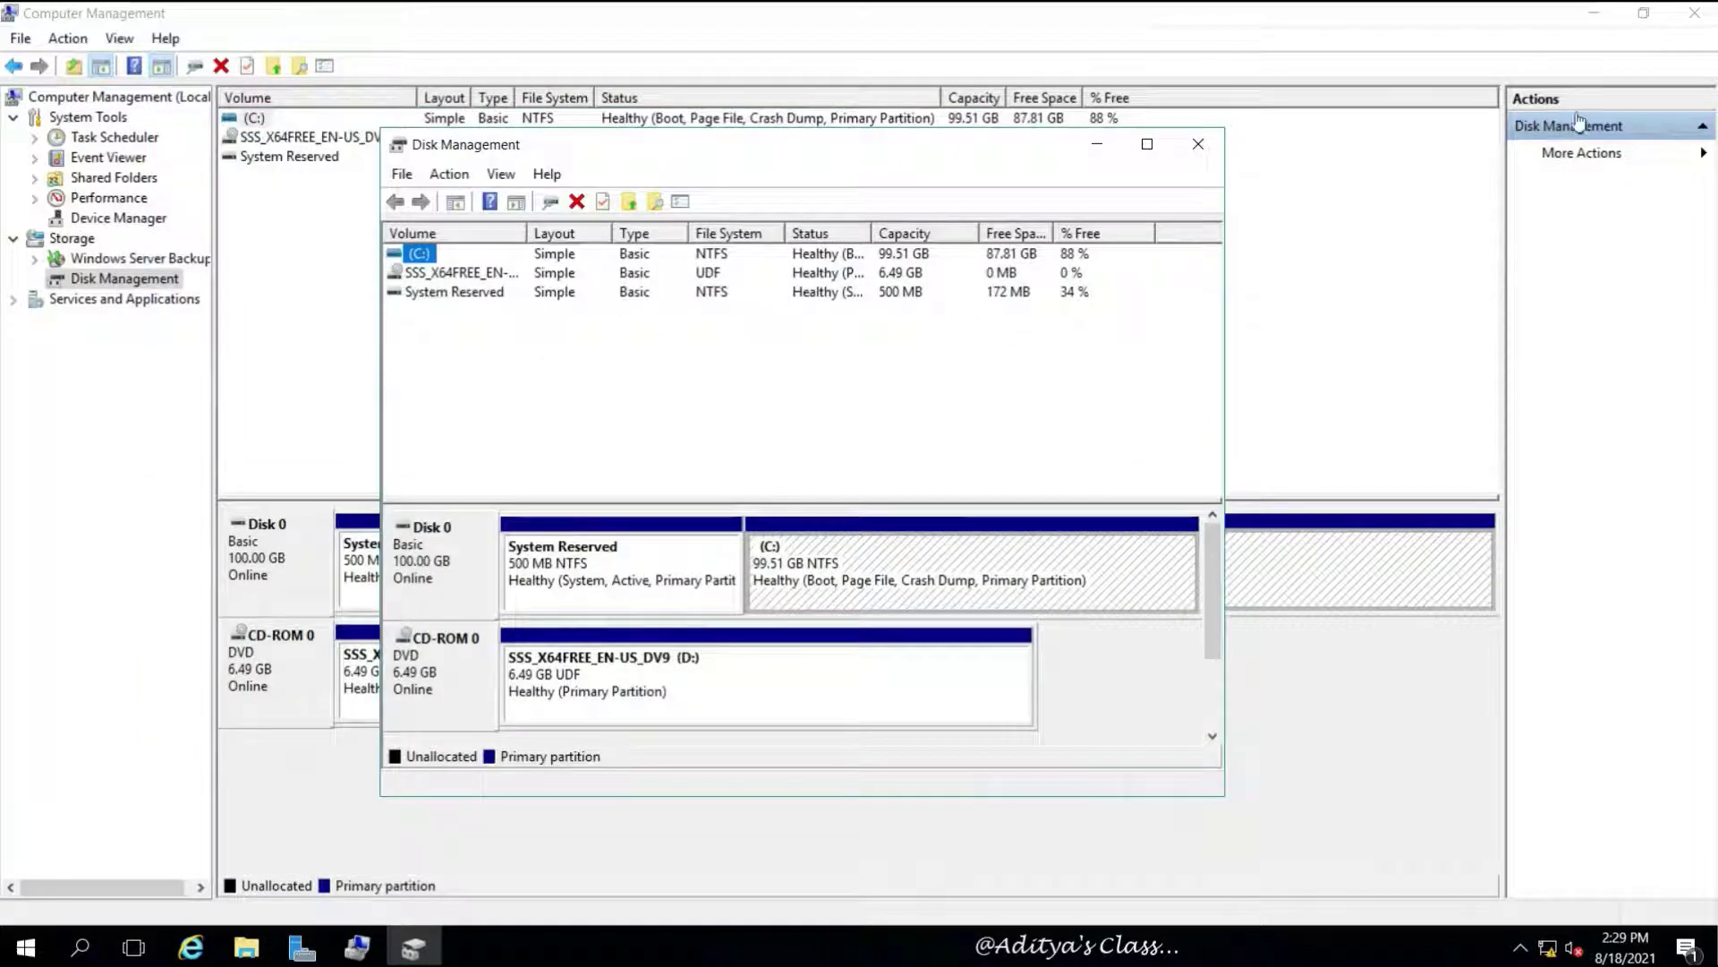
pyautogui.click(1708, 16)
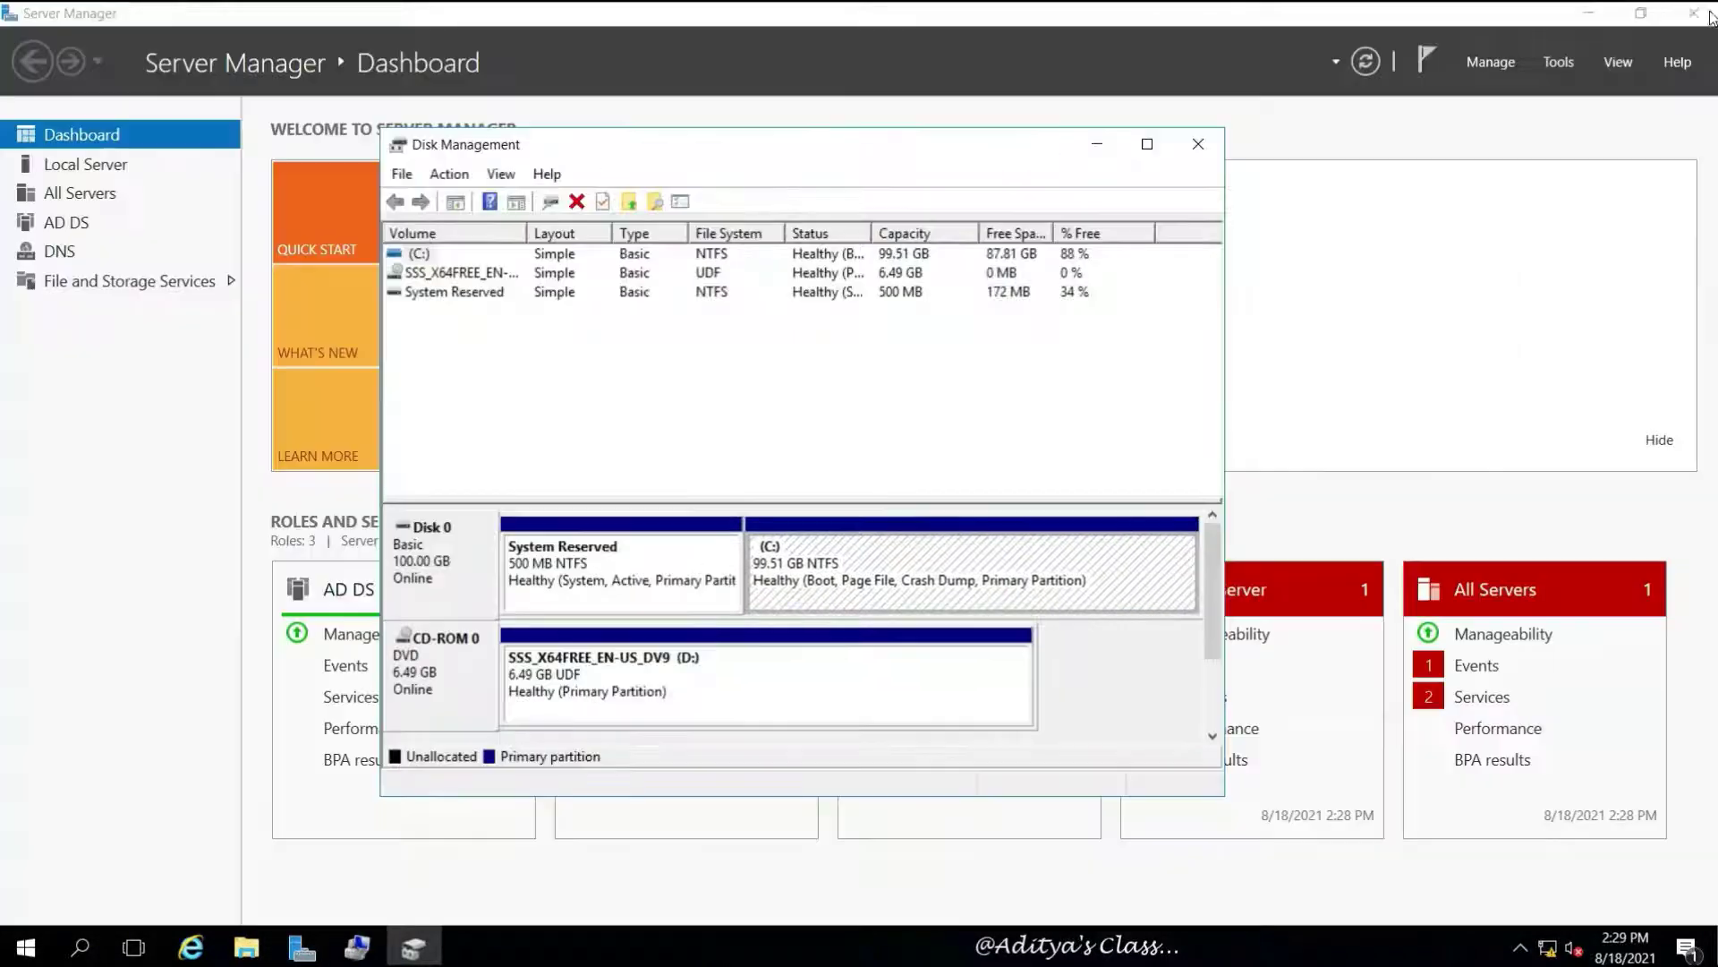
pyautogui.click(1146, 144)
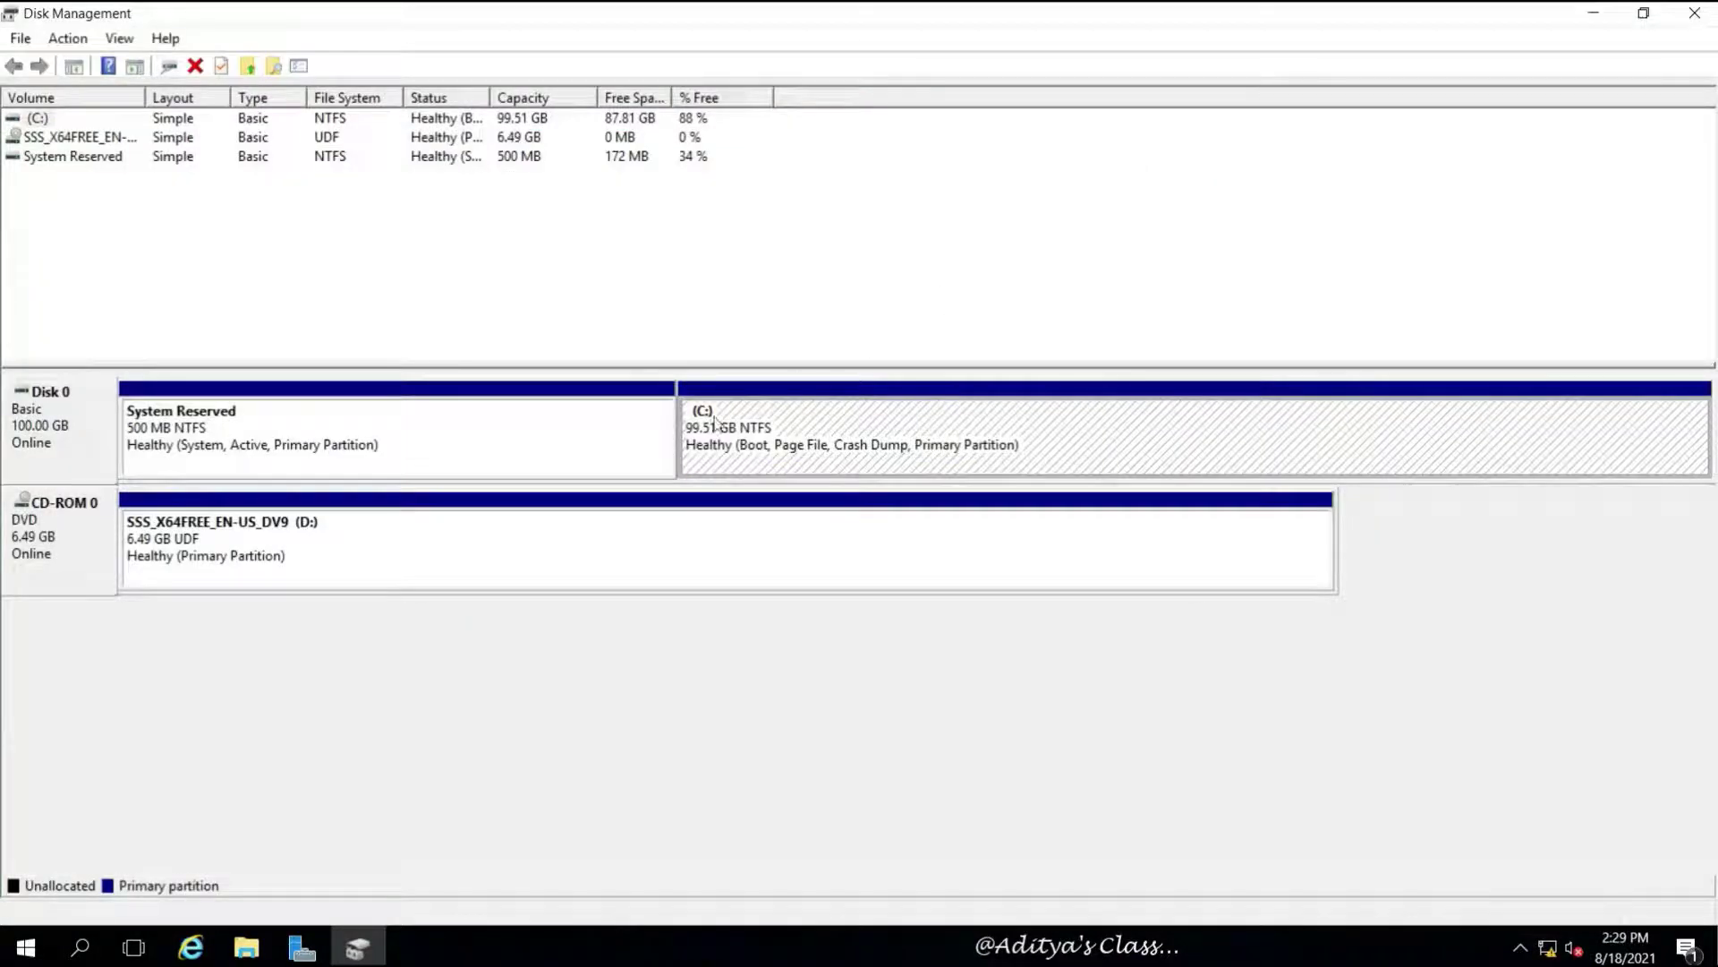
pyautogui.moveTo(183, 365); pyautogui.dragTo(203, 258)
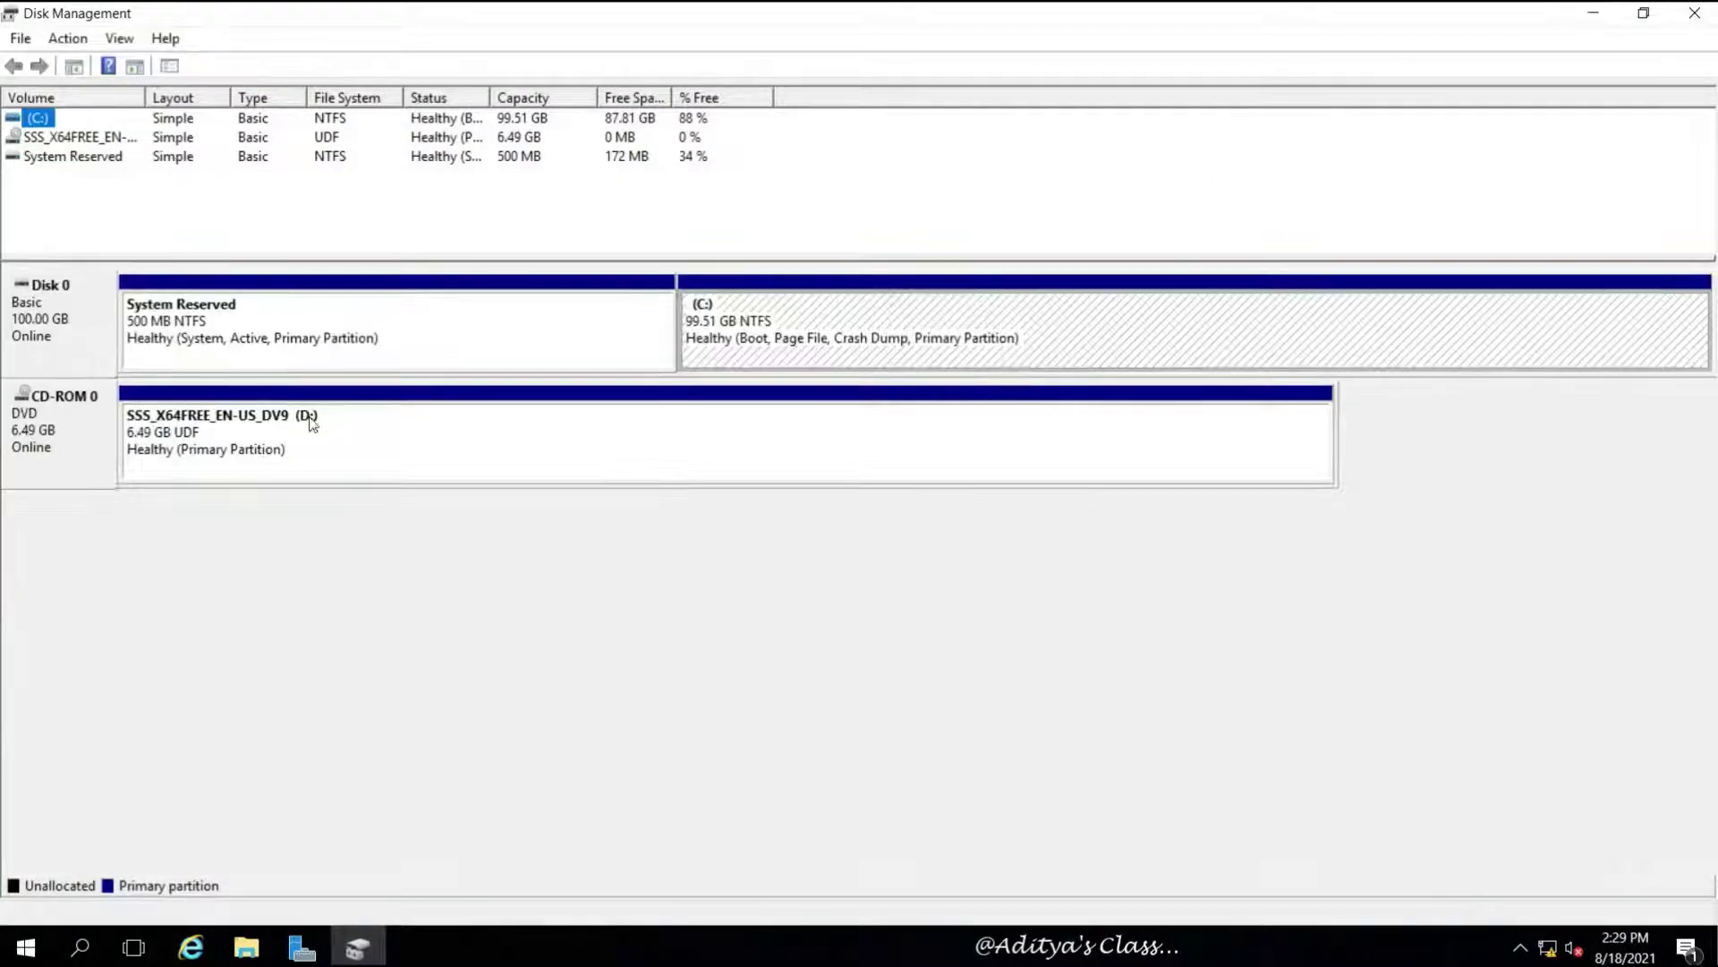
# Eject the media from CD-ROM 0 and minimize Disk Management.
pyautogui.rightClick(32, 416)
pyautogui.click(141, 461)
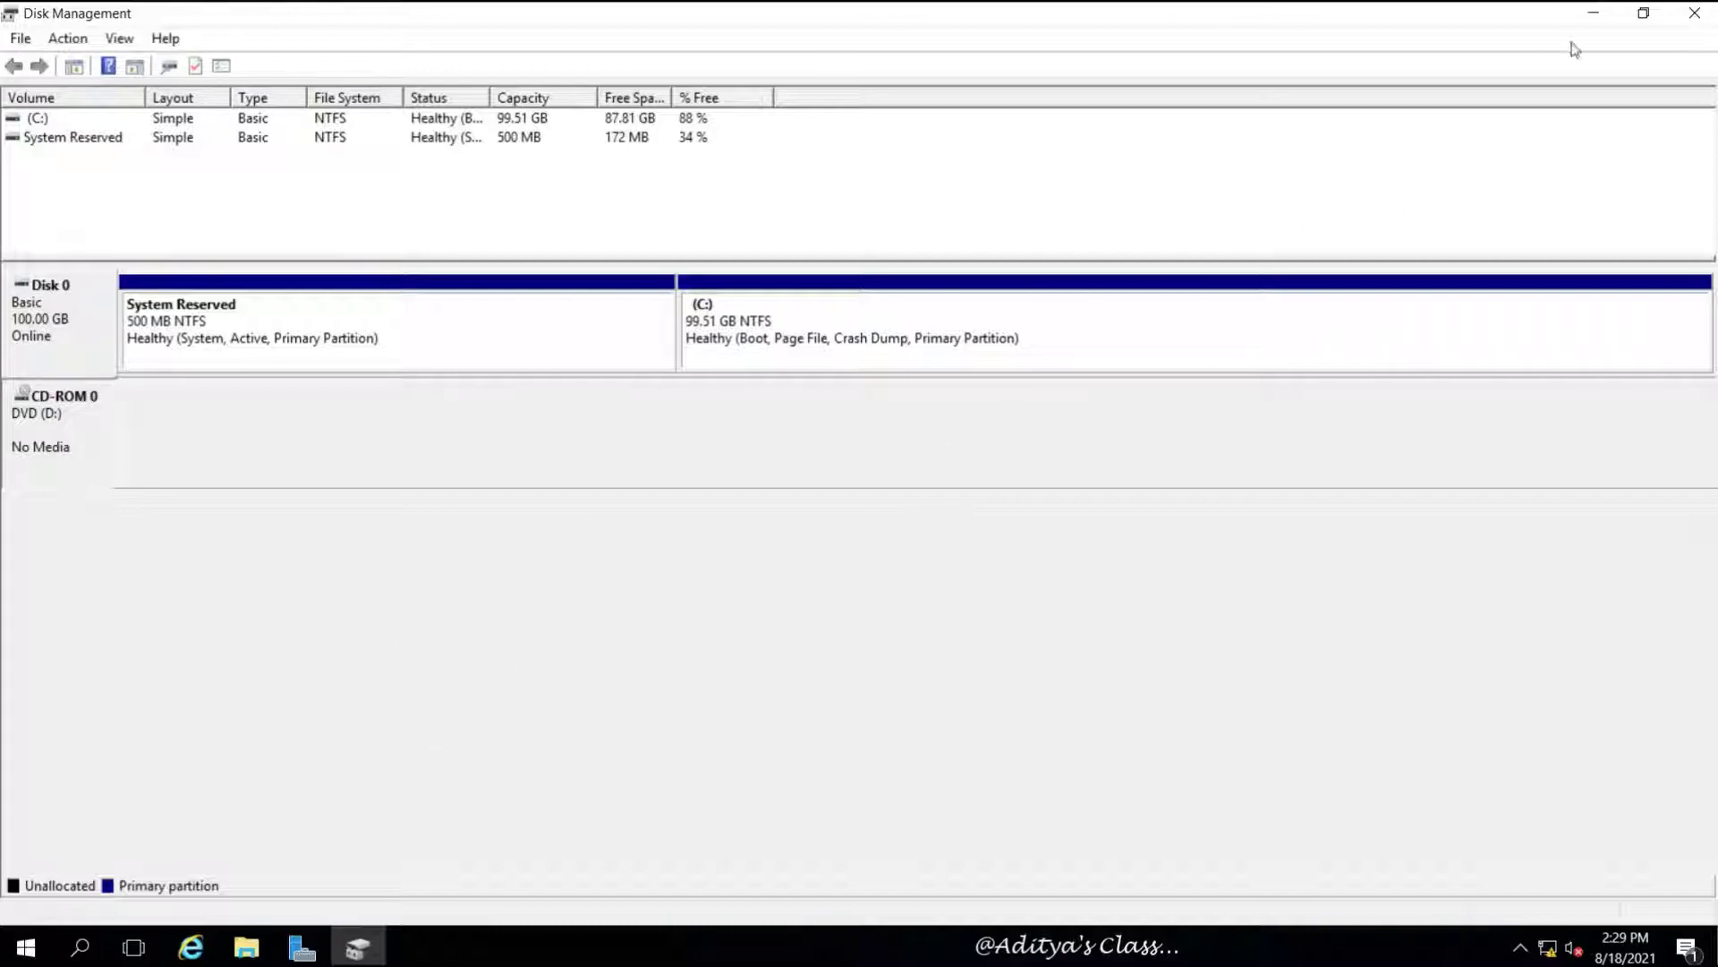
pyautogui.click(1594, 16)
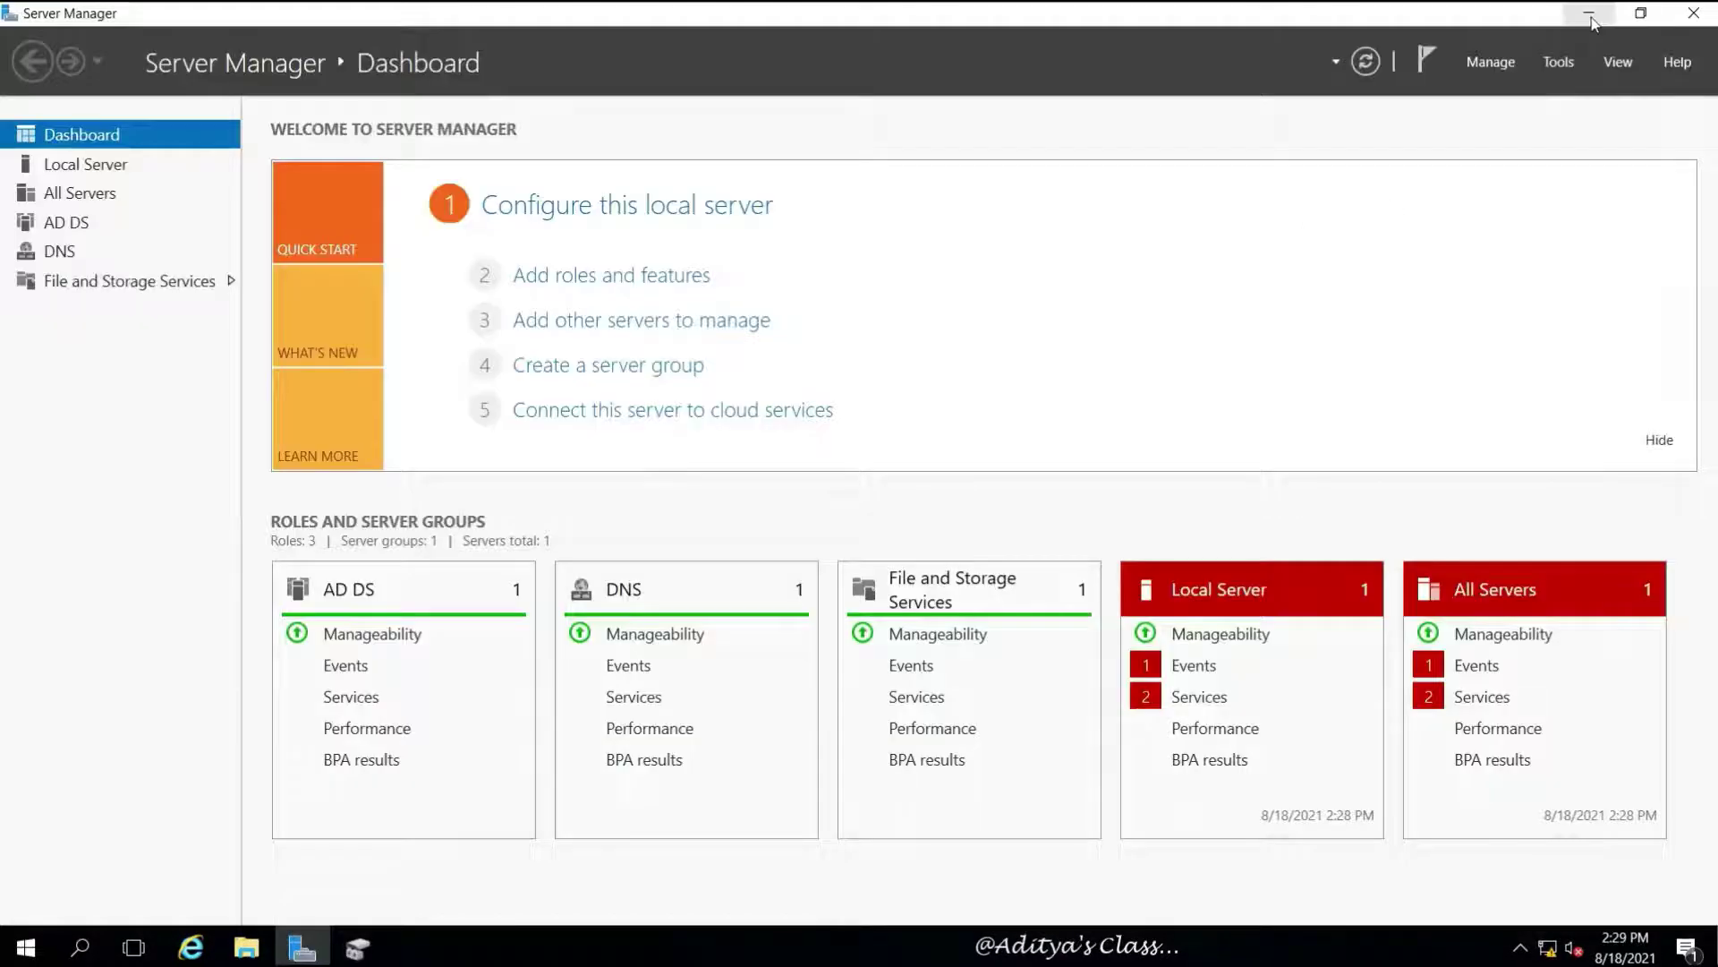
# Add a new 4 GB SCSI virtual hard disk, split into multiple files, in the Server01 virtual machine settings.
pyautogui.moveTo(265, 9)
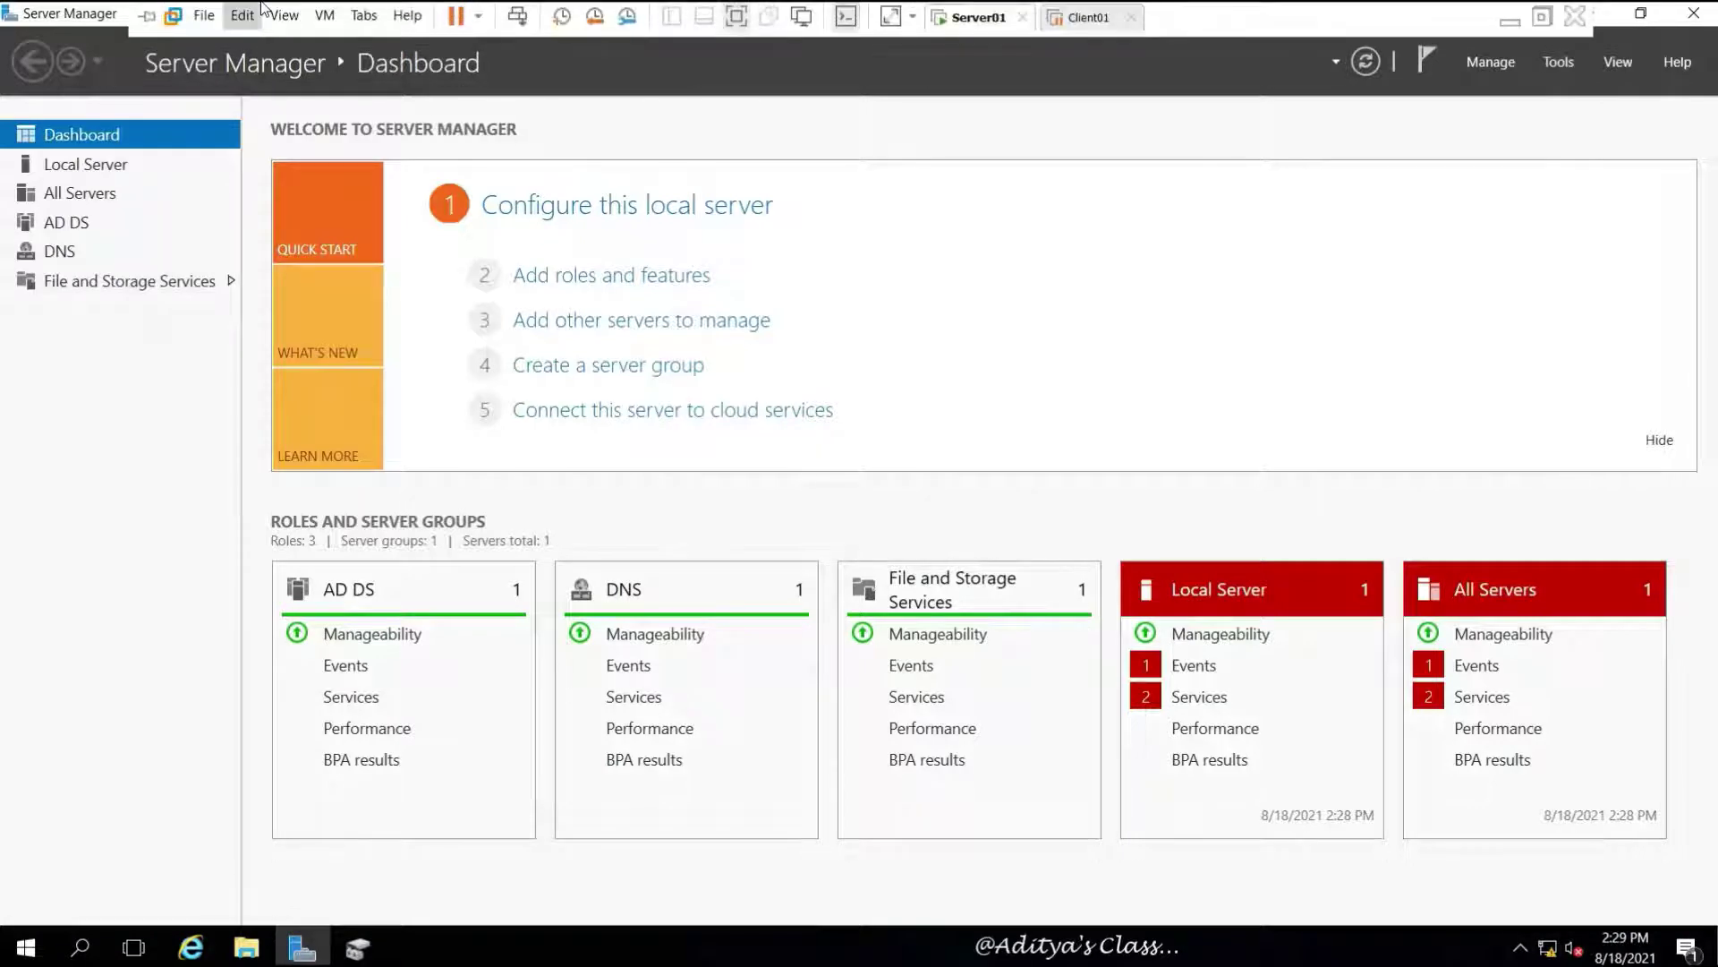
pyautogui.click(327, 15)
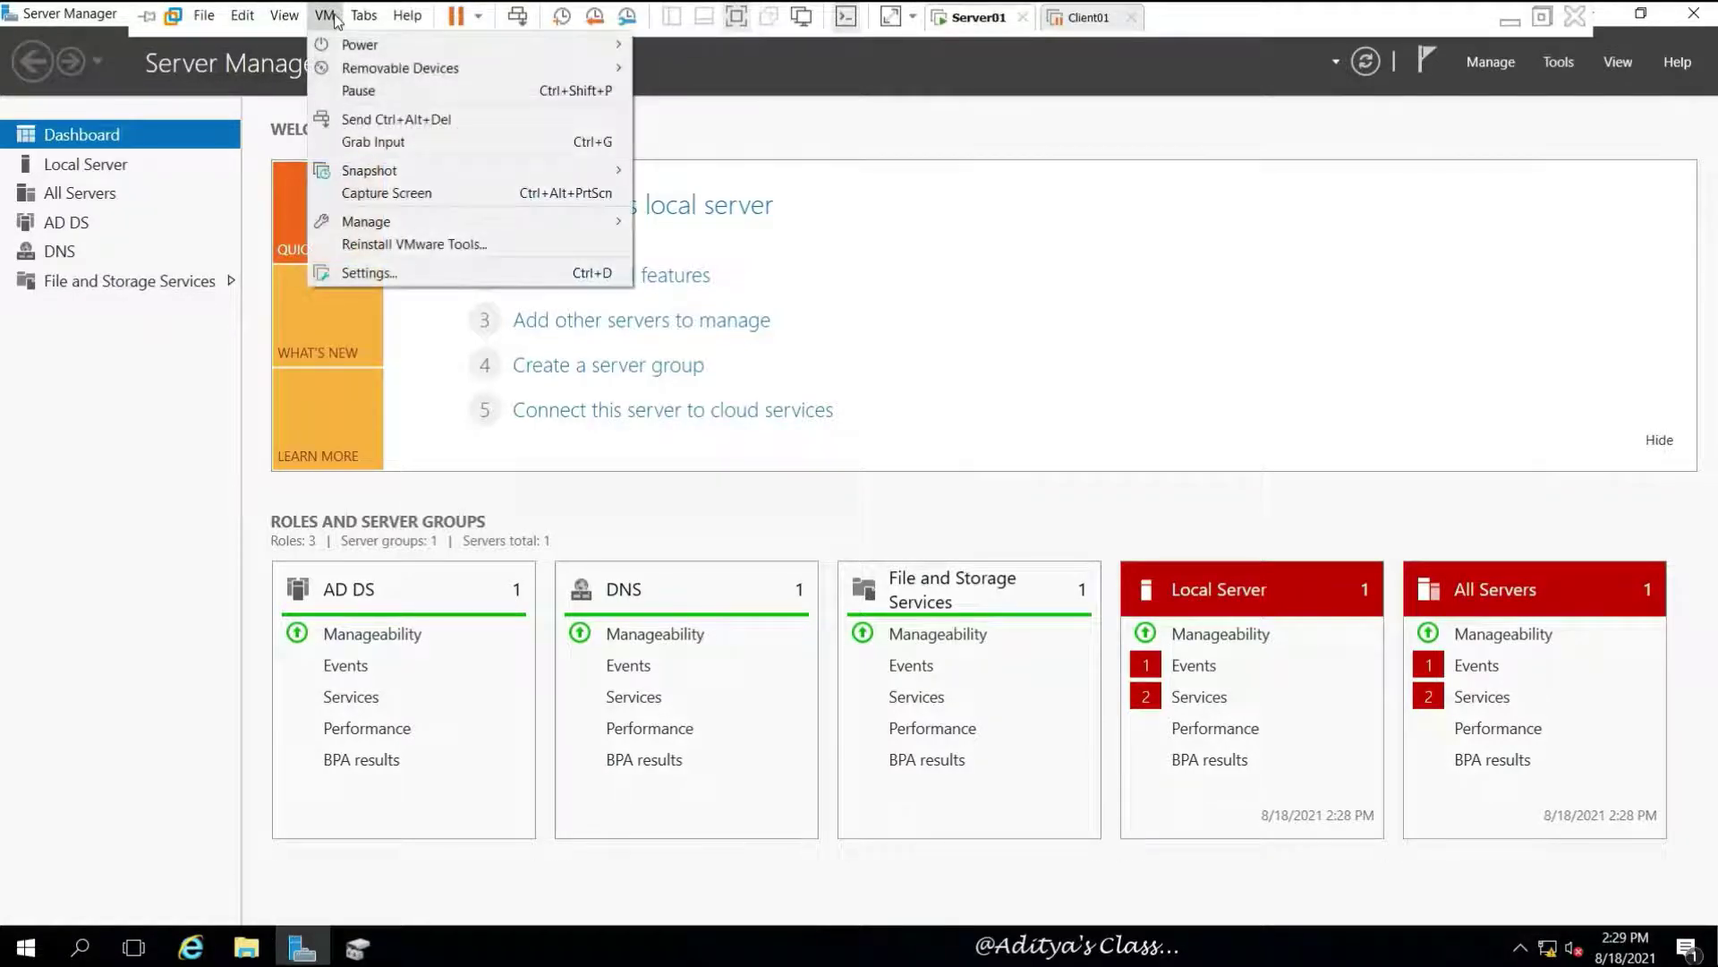
pyautogui.click(376, 273)
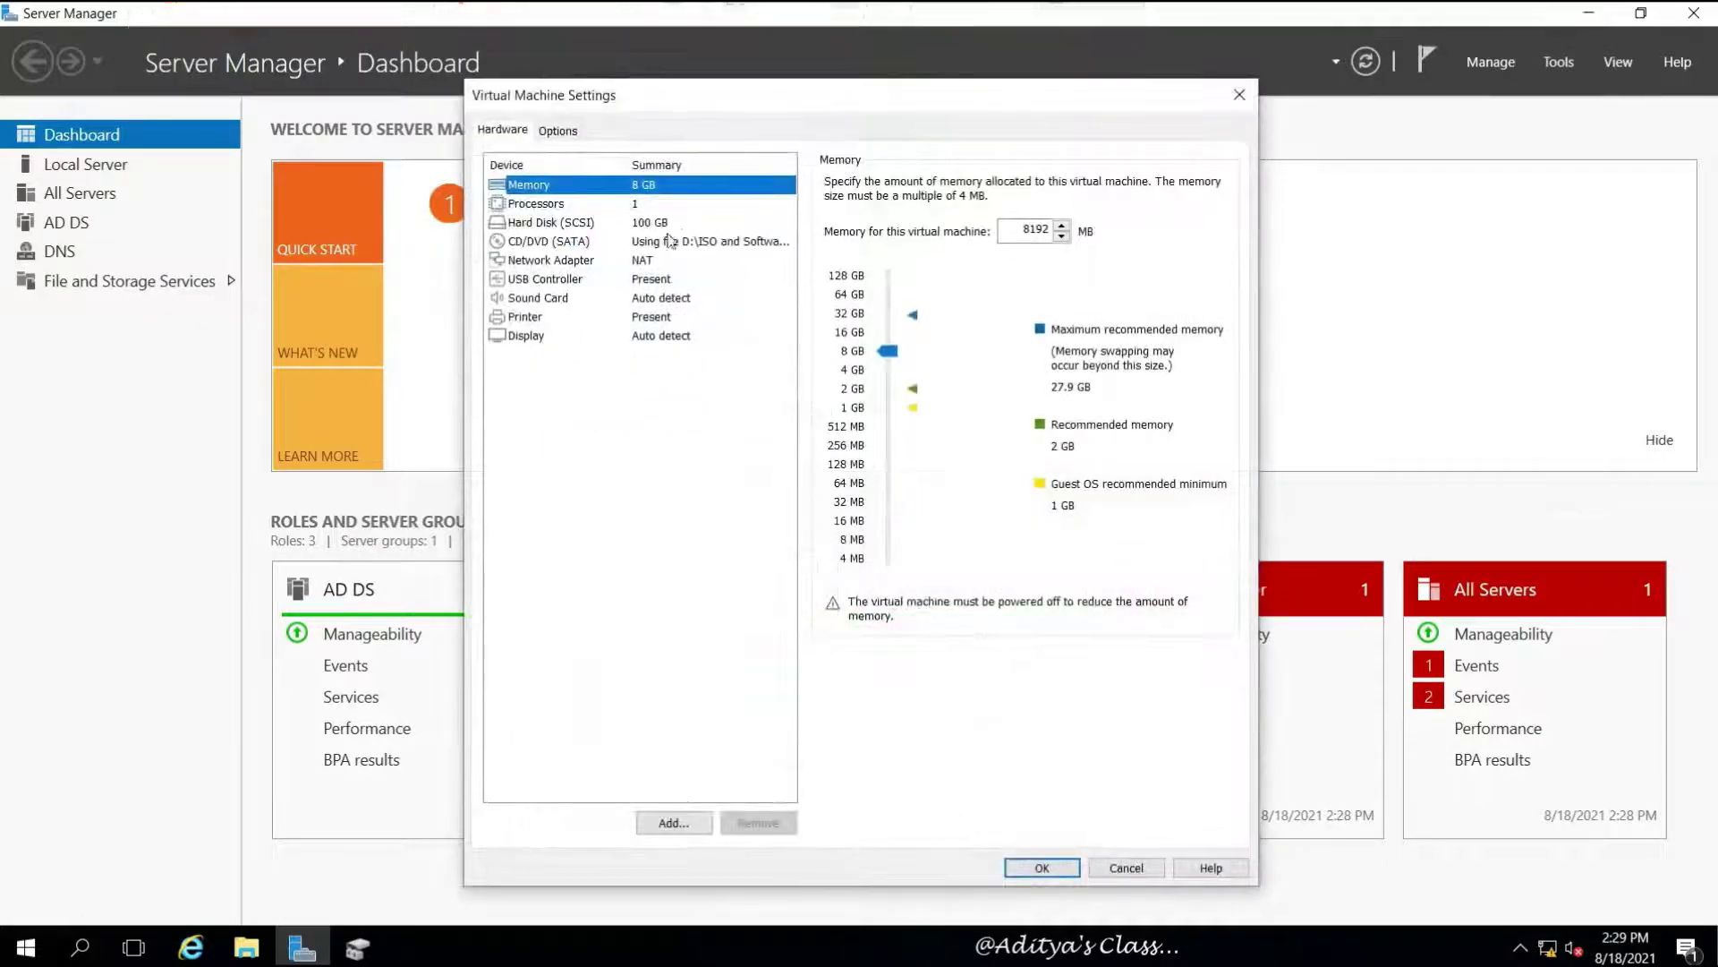
pyautogui.click(675, 823)
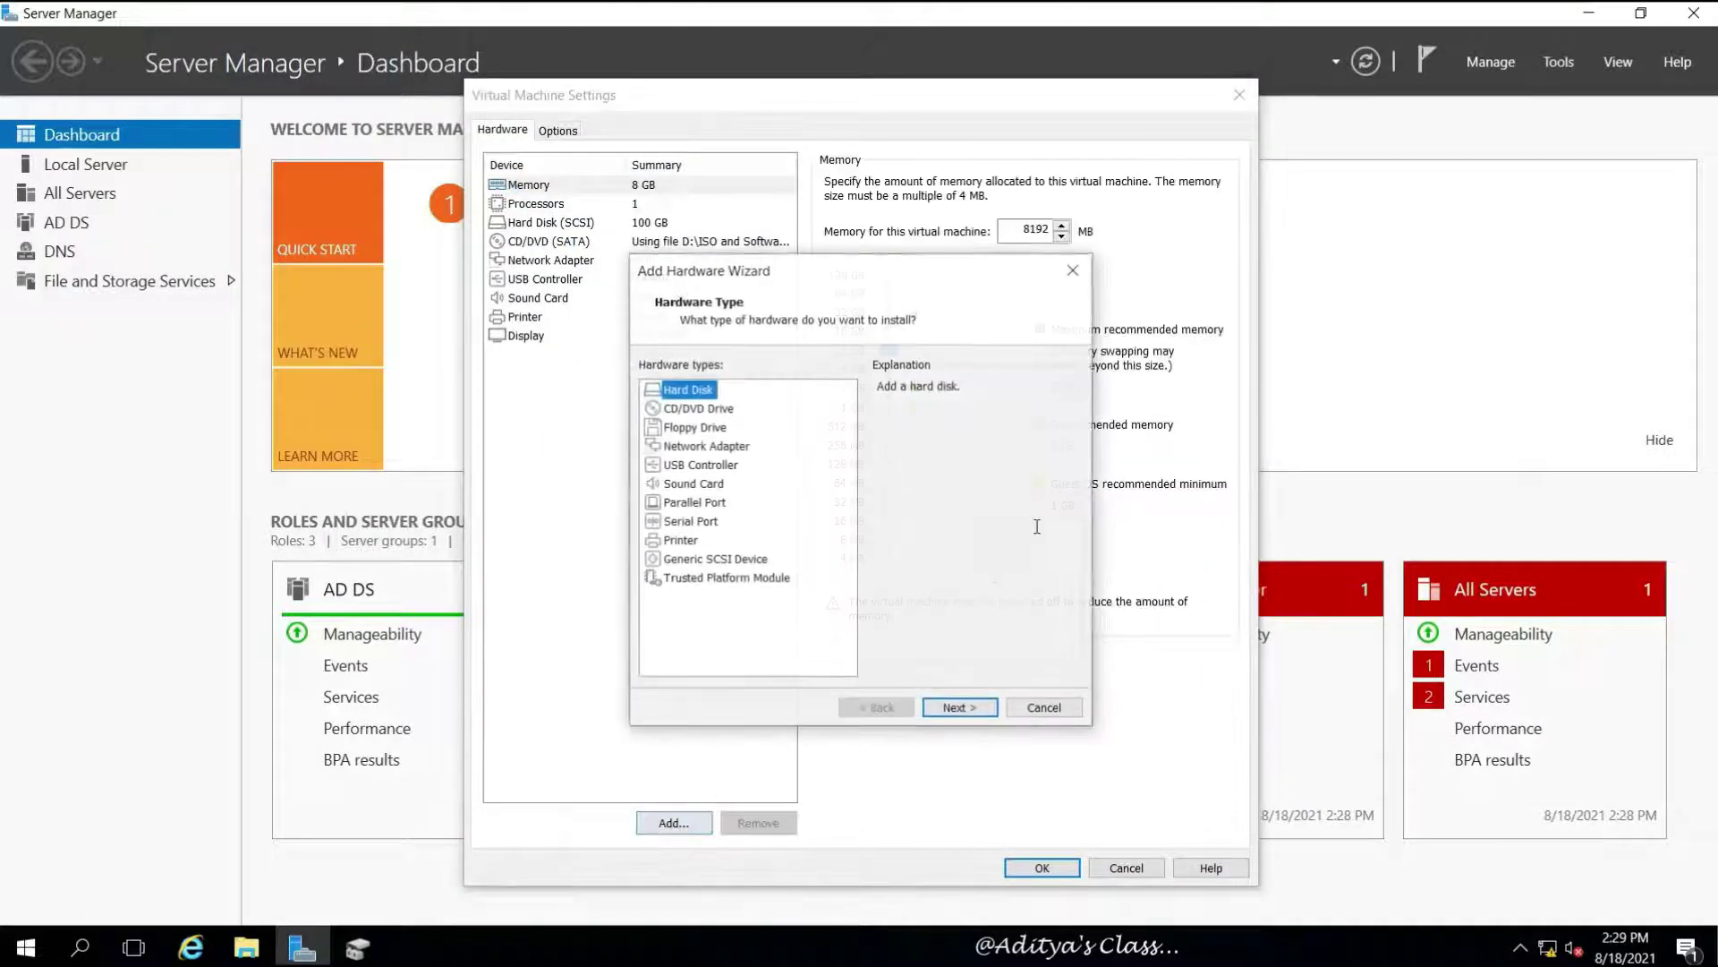
pyautogui.click(956, 711)
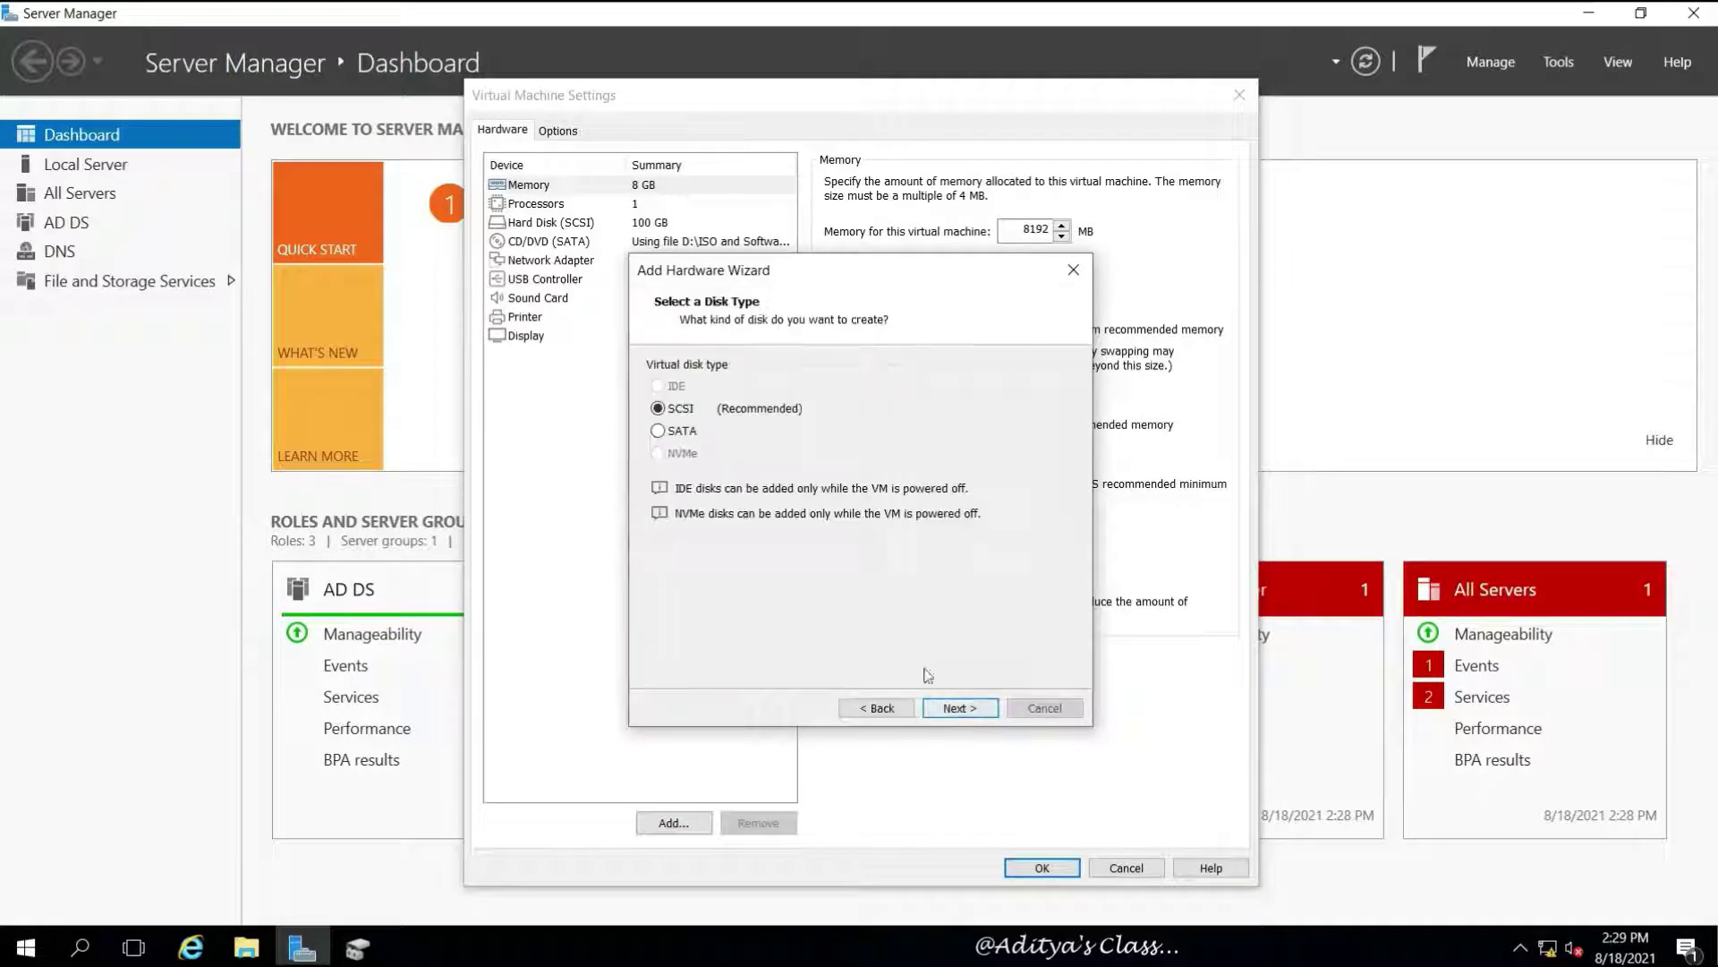
pyautogui.click(974, 711)
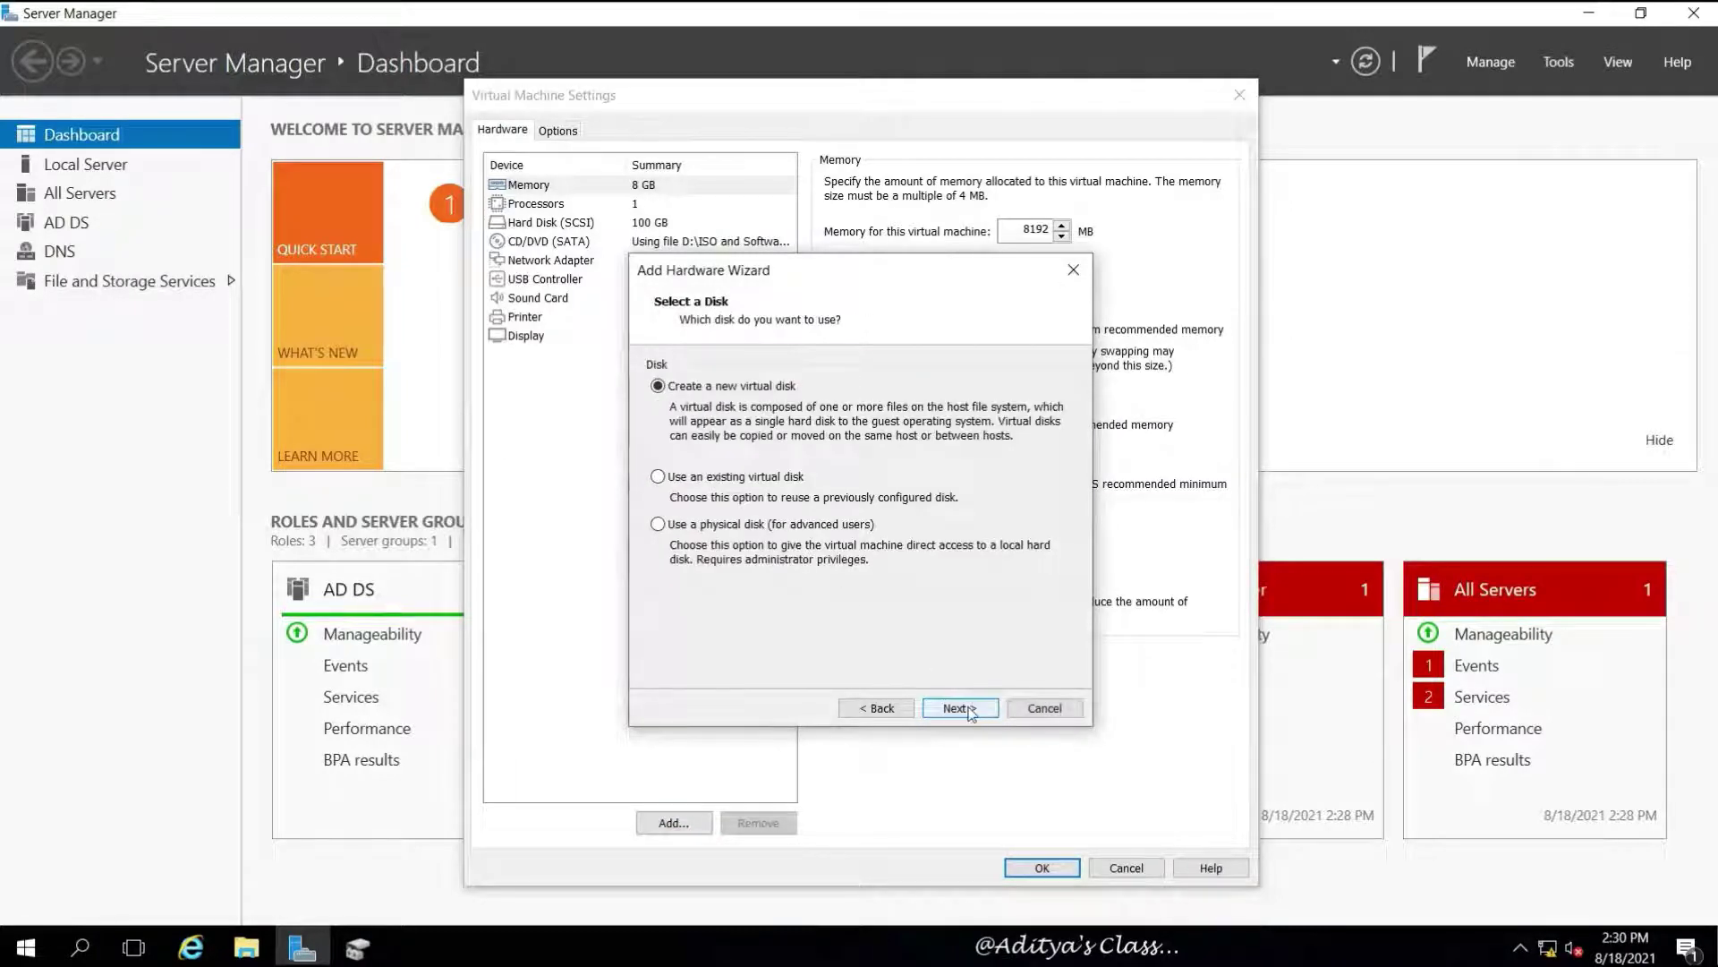
pyautogui.click(970, 709)
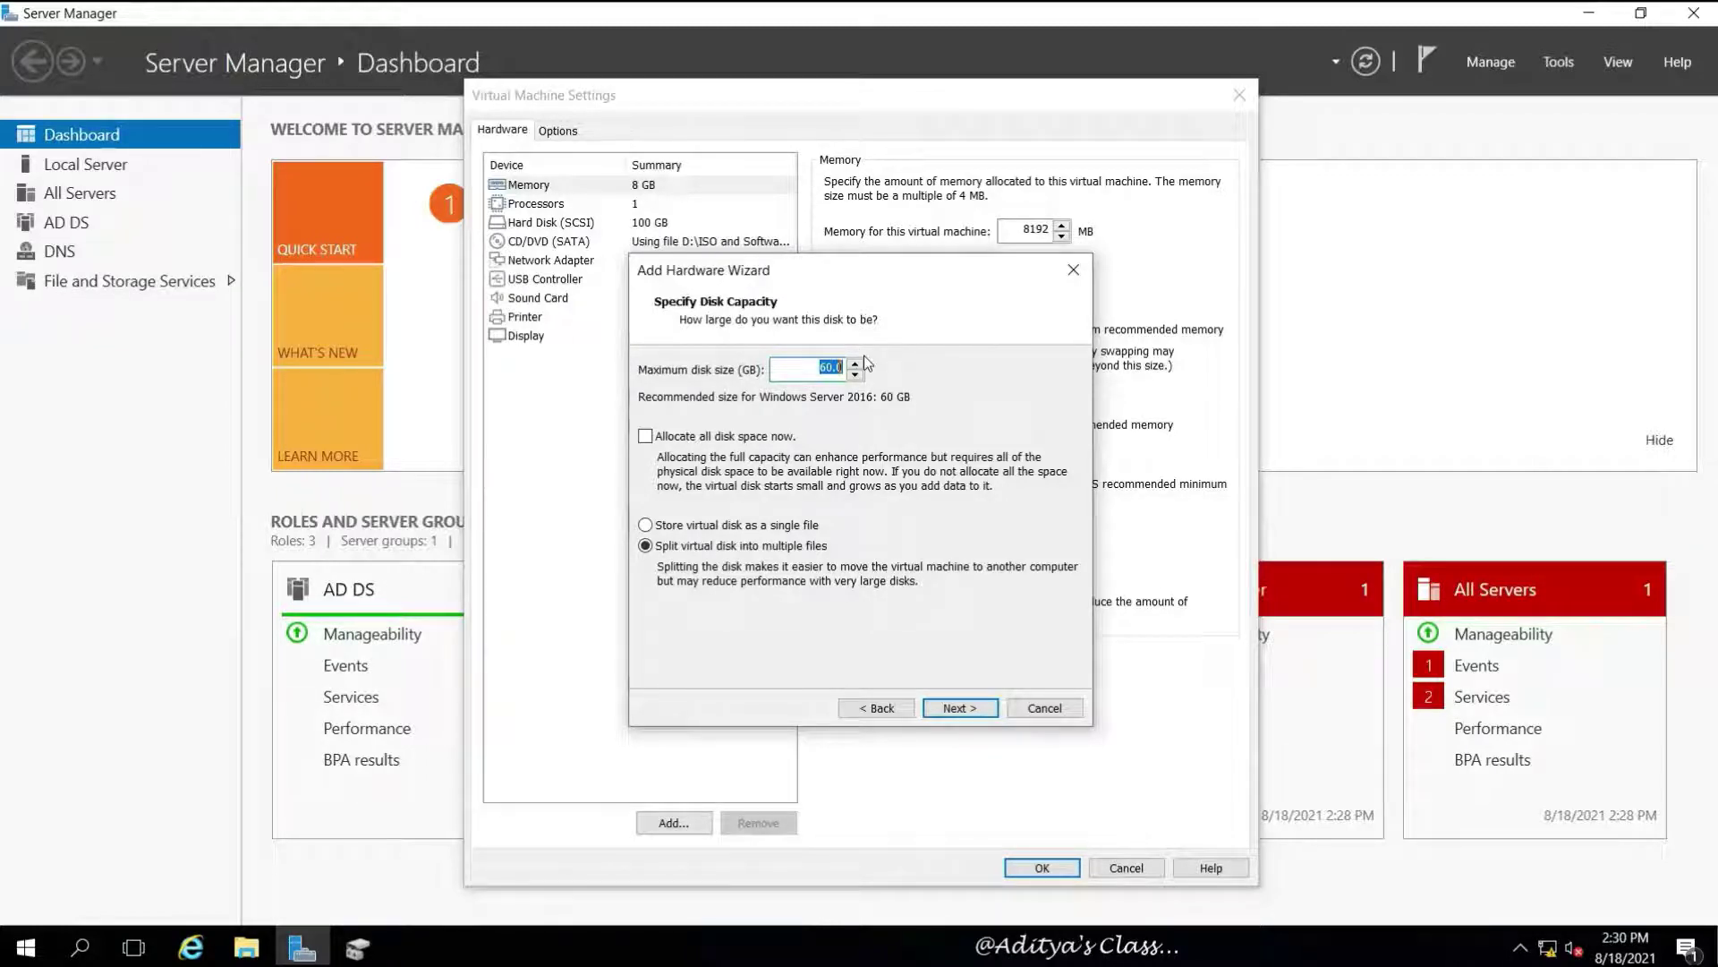
pyautogui.write('4')
pyautogui.click(962, 709)
pyautogui.click(962, 709)
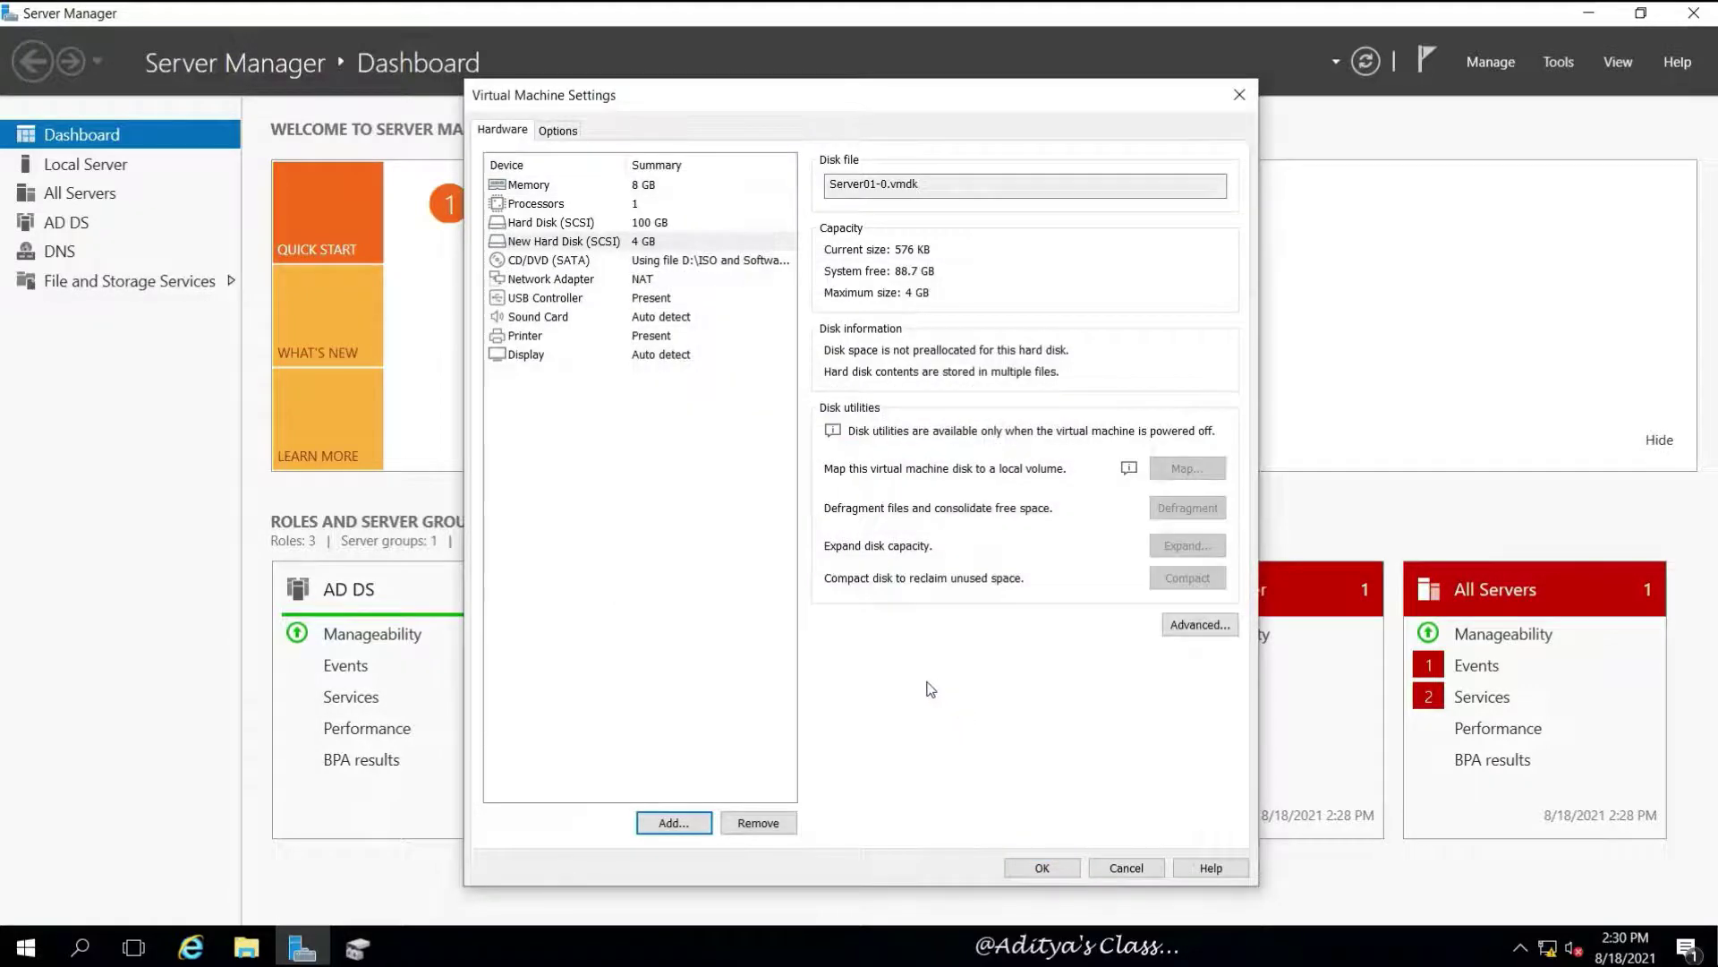
# Add a second new 4 GB SCSI virtual disk with the default file name Server01-1.vmdk.
pyautogui.click(674, 823)
pyautogui.click(958, 709)
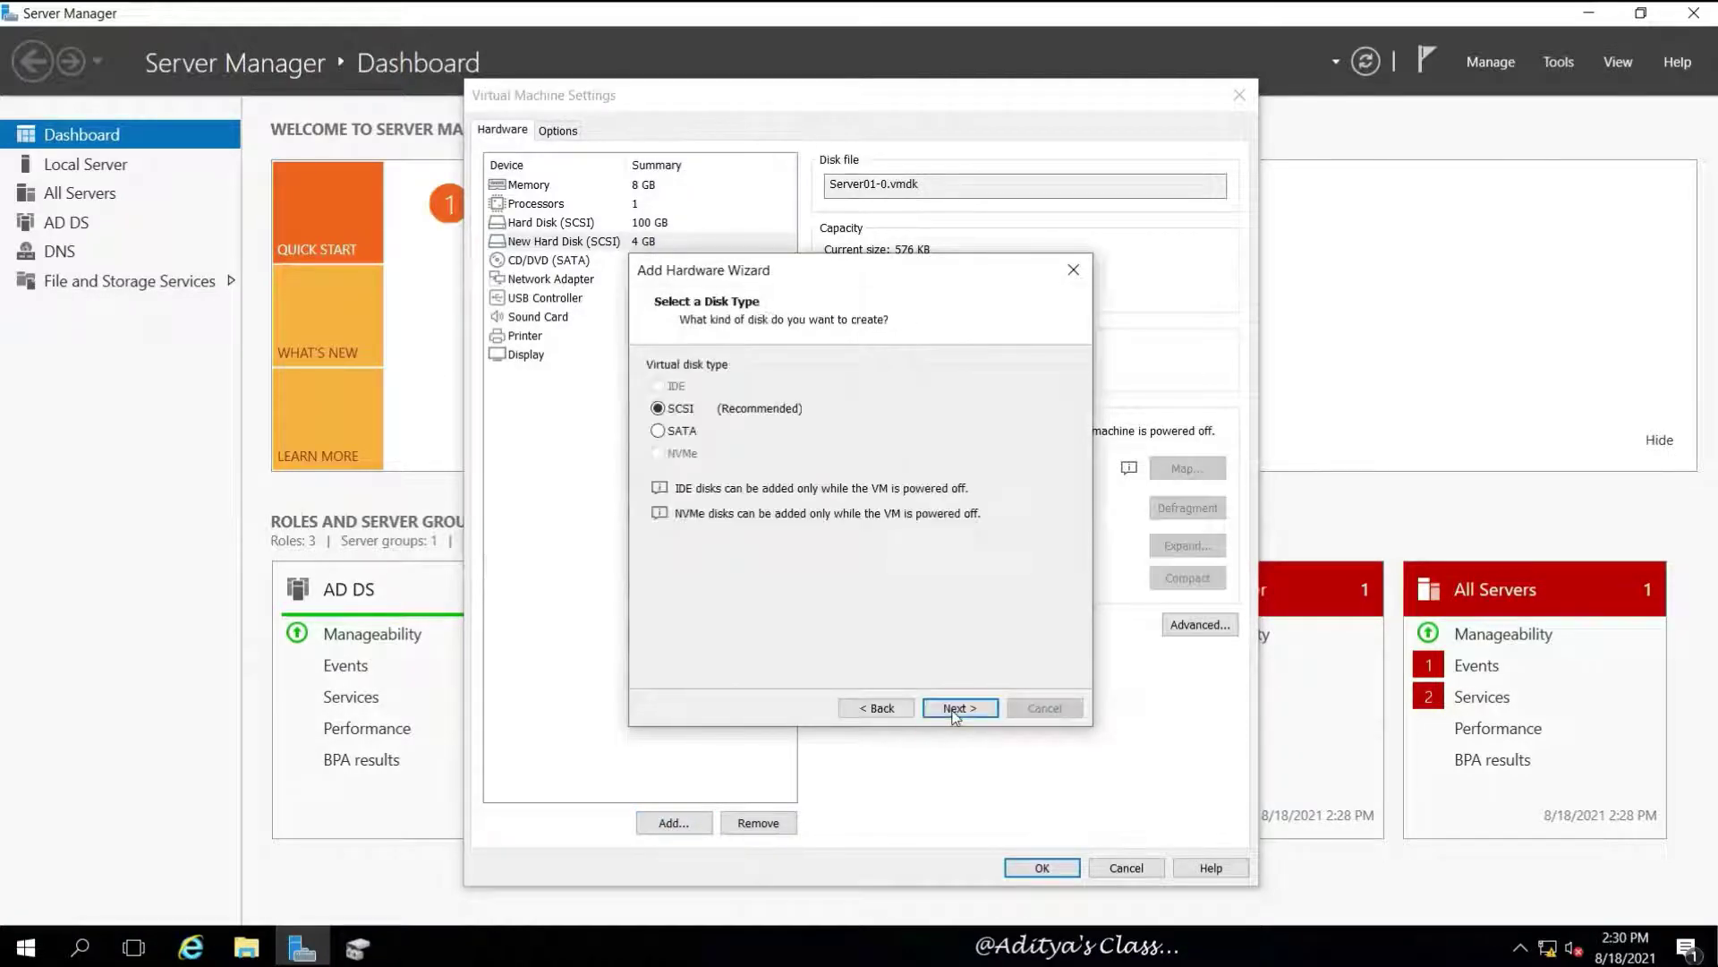
pyautogui.click(984, 714)
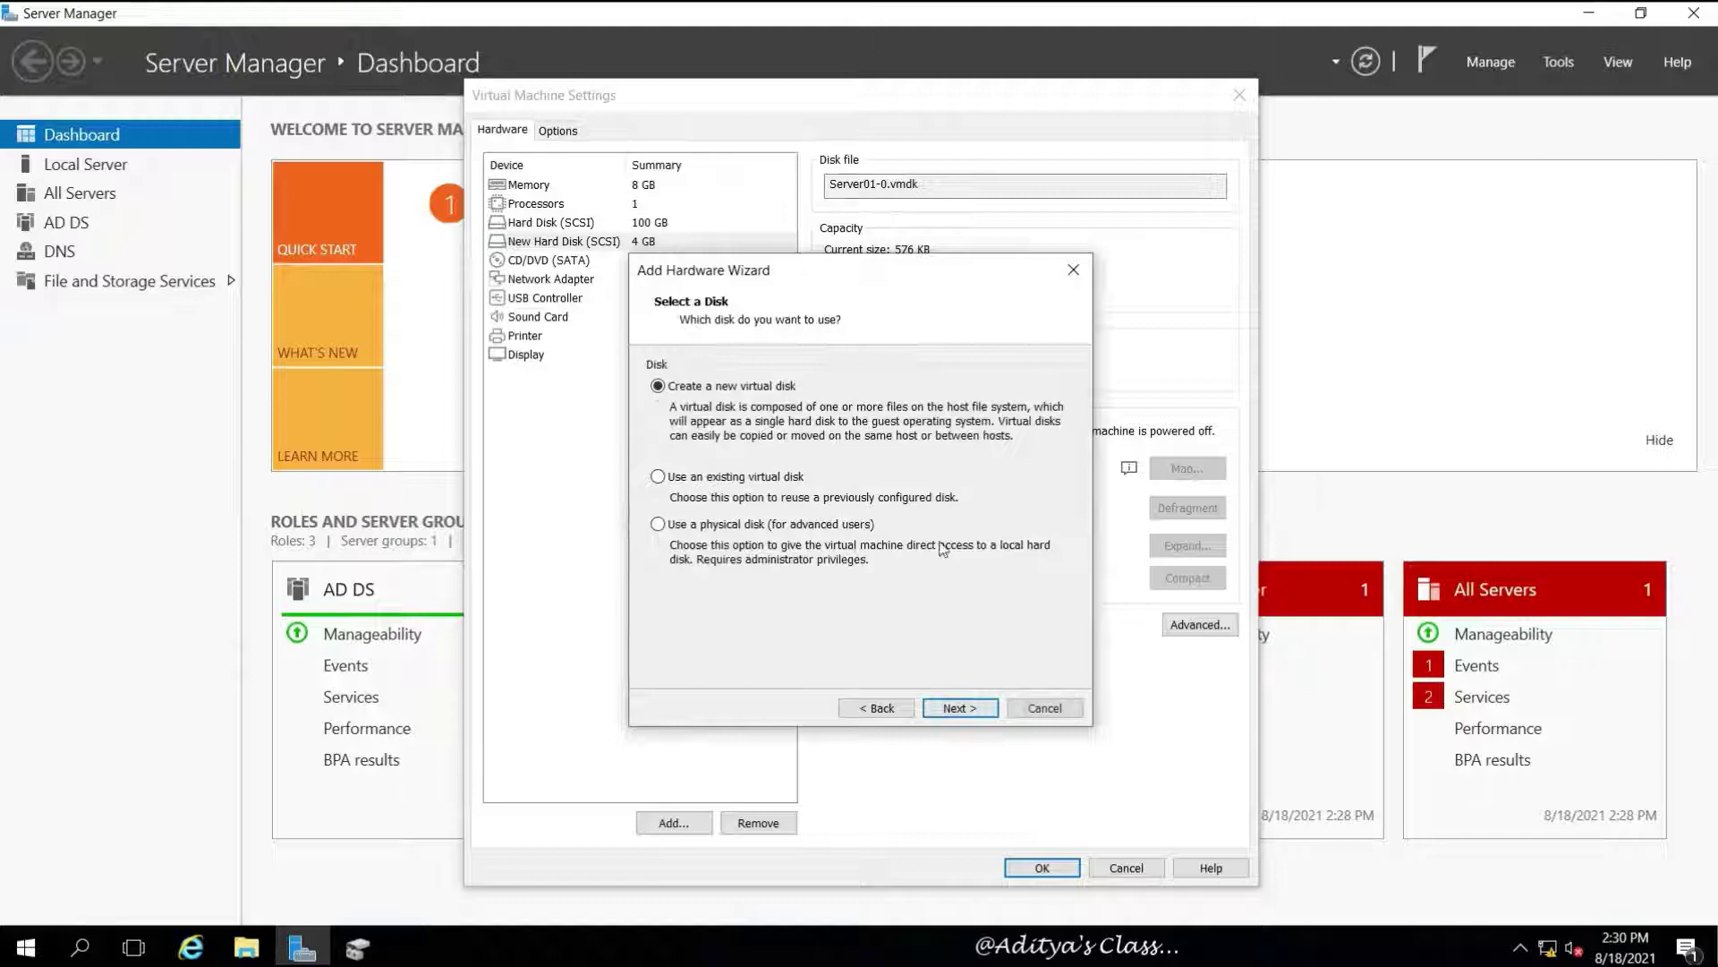
pyautogui.click(959, 708)
pyautogui.write('4')
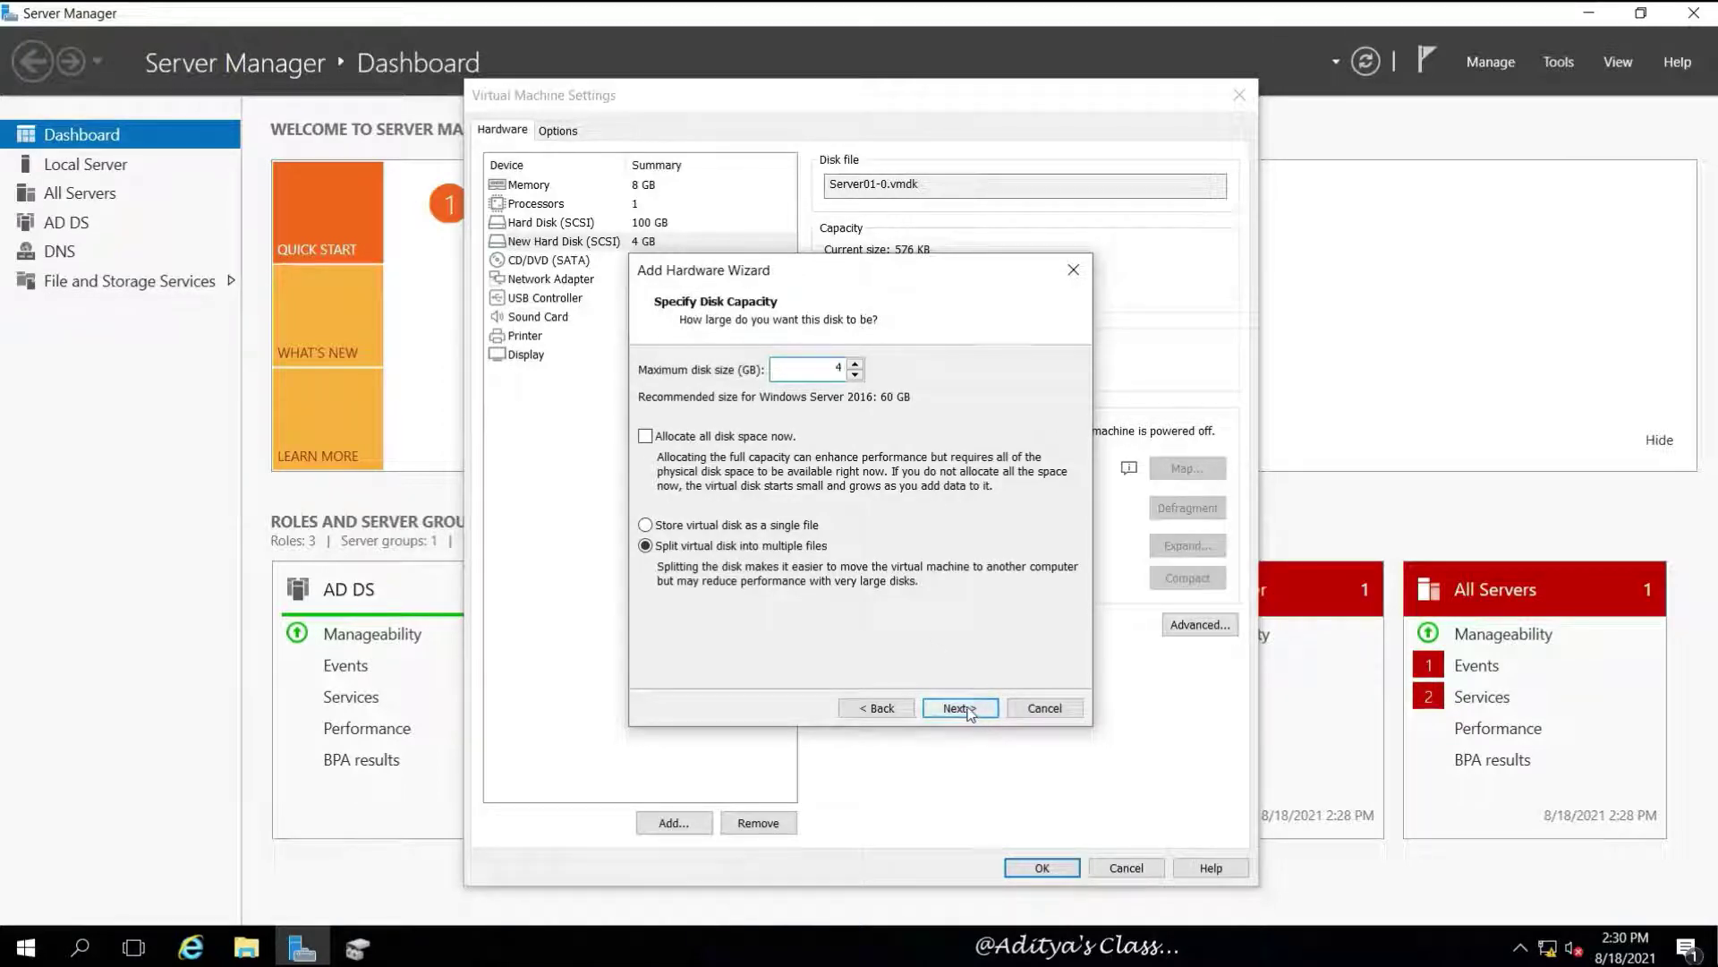
pyautogui.click(966, 709)
pyautogui.click(960, 708)
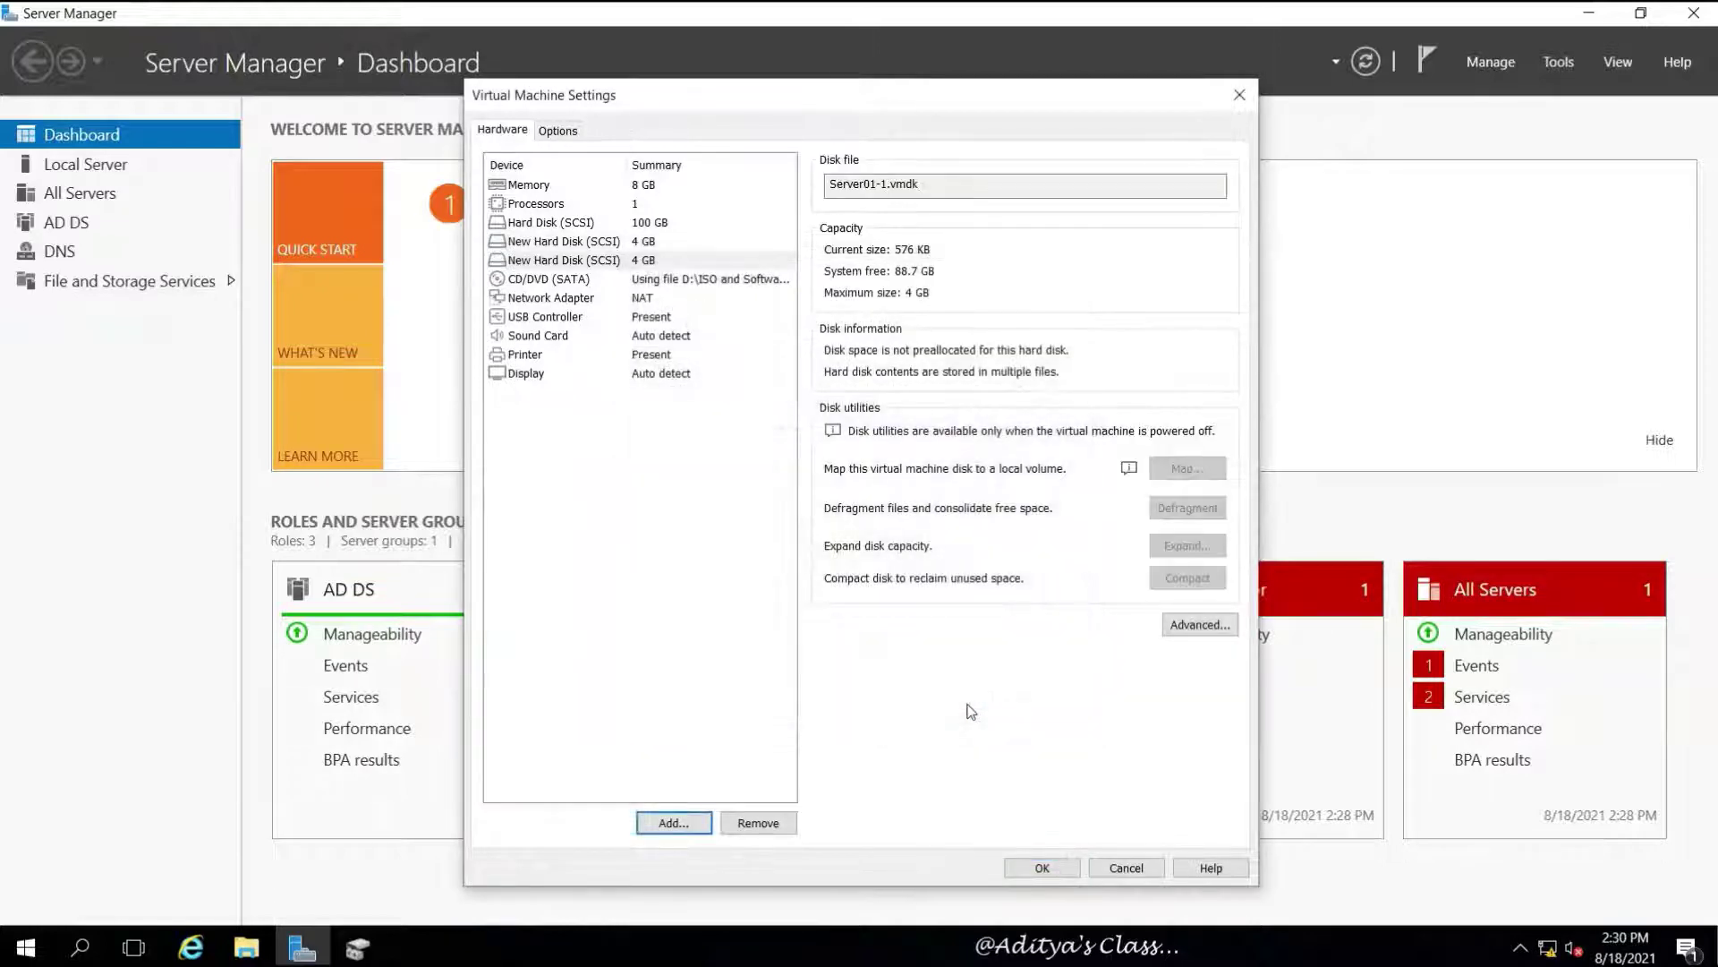
# Add a third new 4 GB SCSI virtual disk as Server01-2.vmdk and apply the virtual machine settings.
pyautogui.click(674, 822)
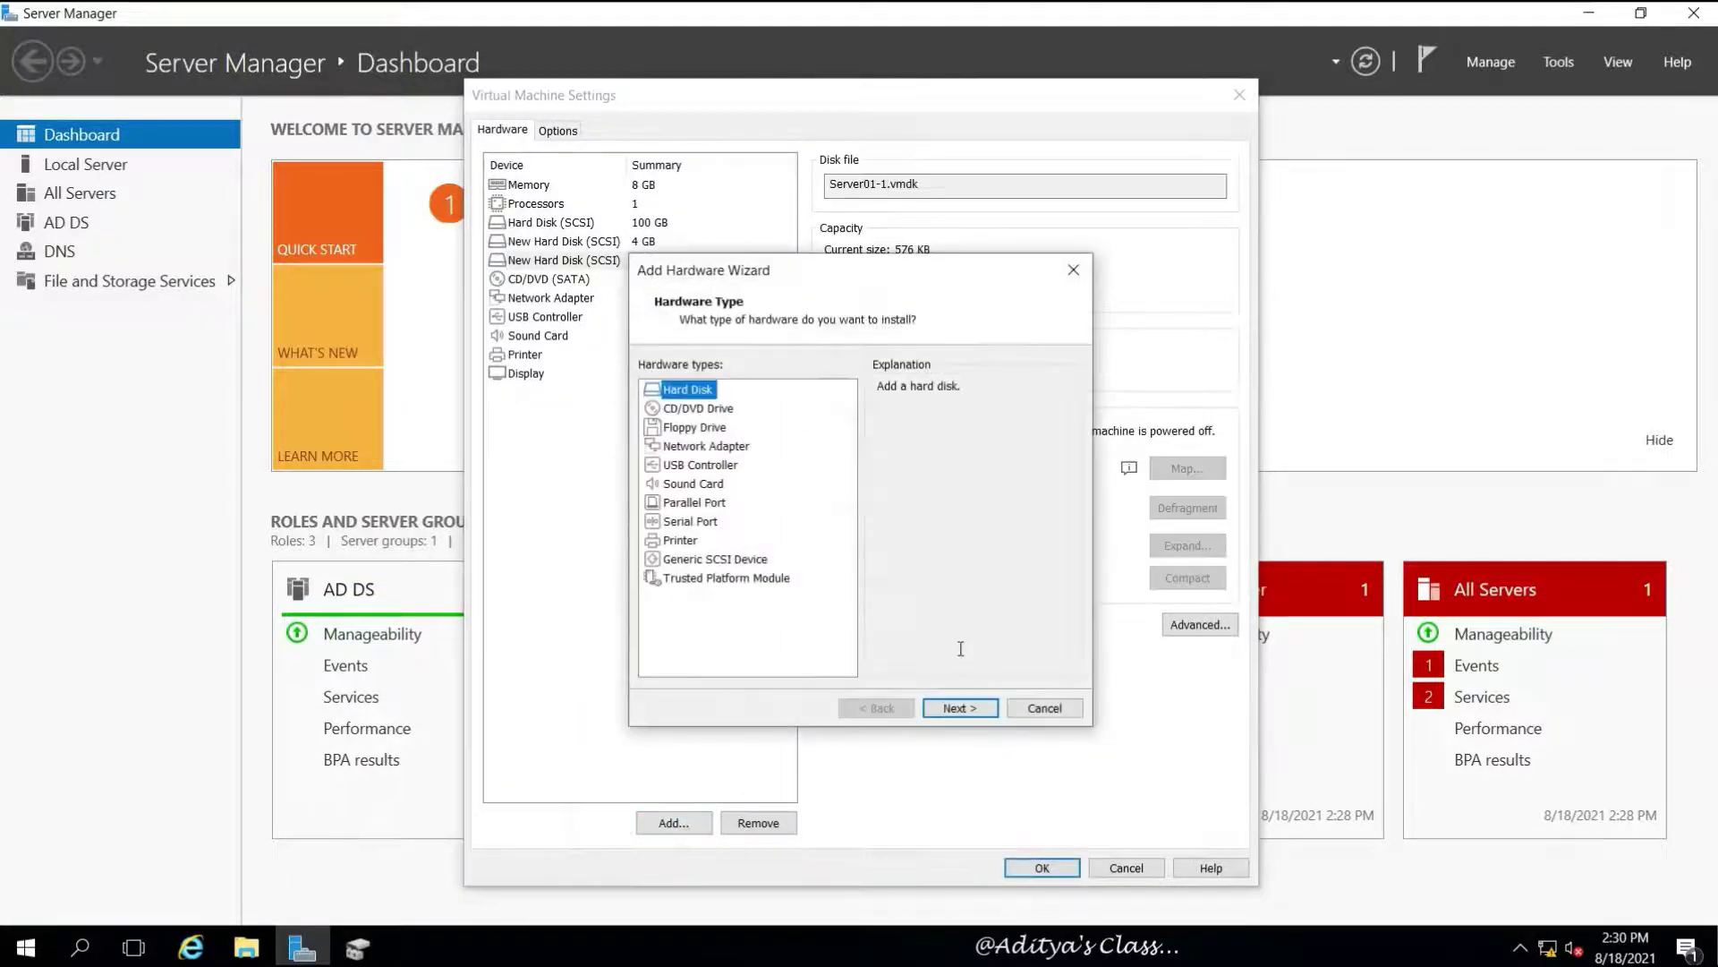
pyautogui.click(953, 709)
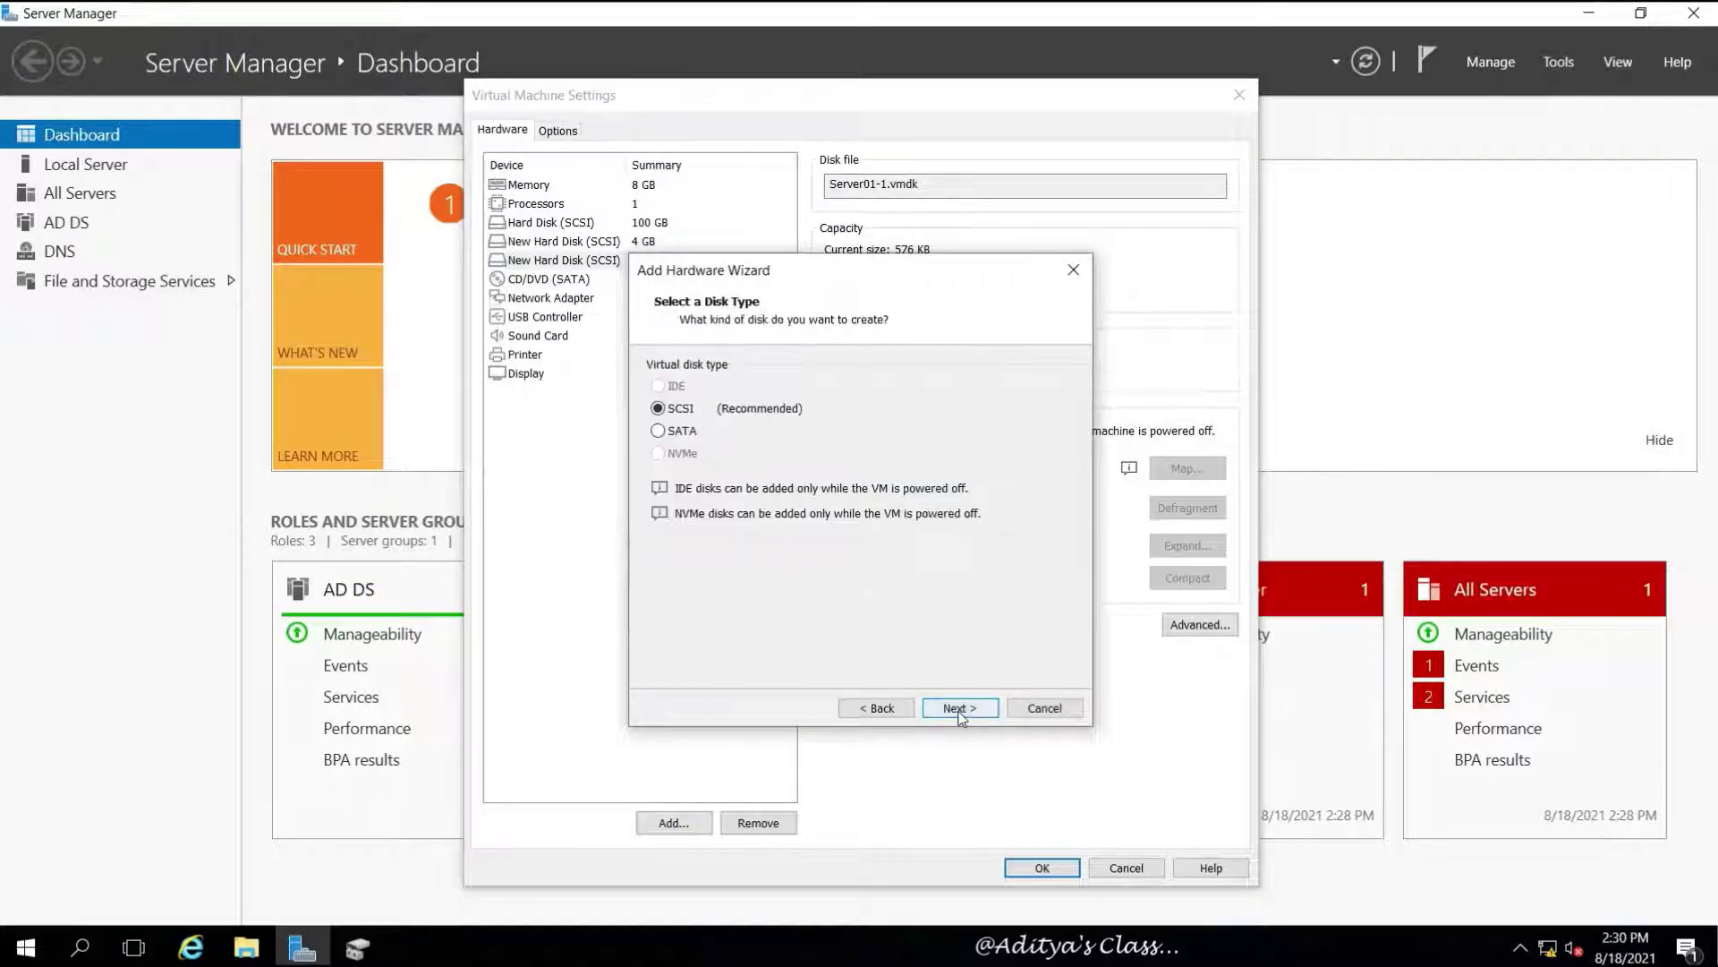
pyautogui.click(956, 709)
pyautogui.click(959, 708)
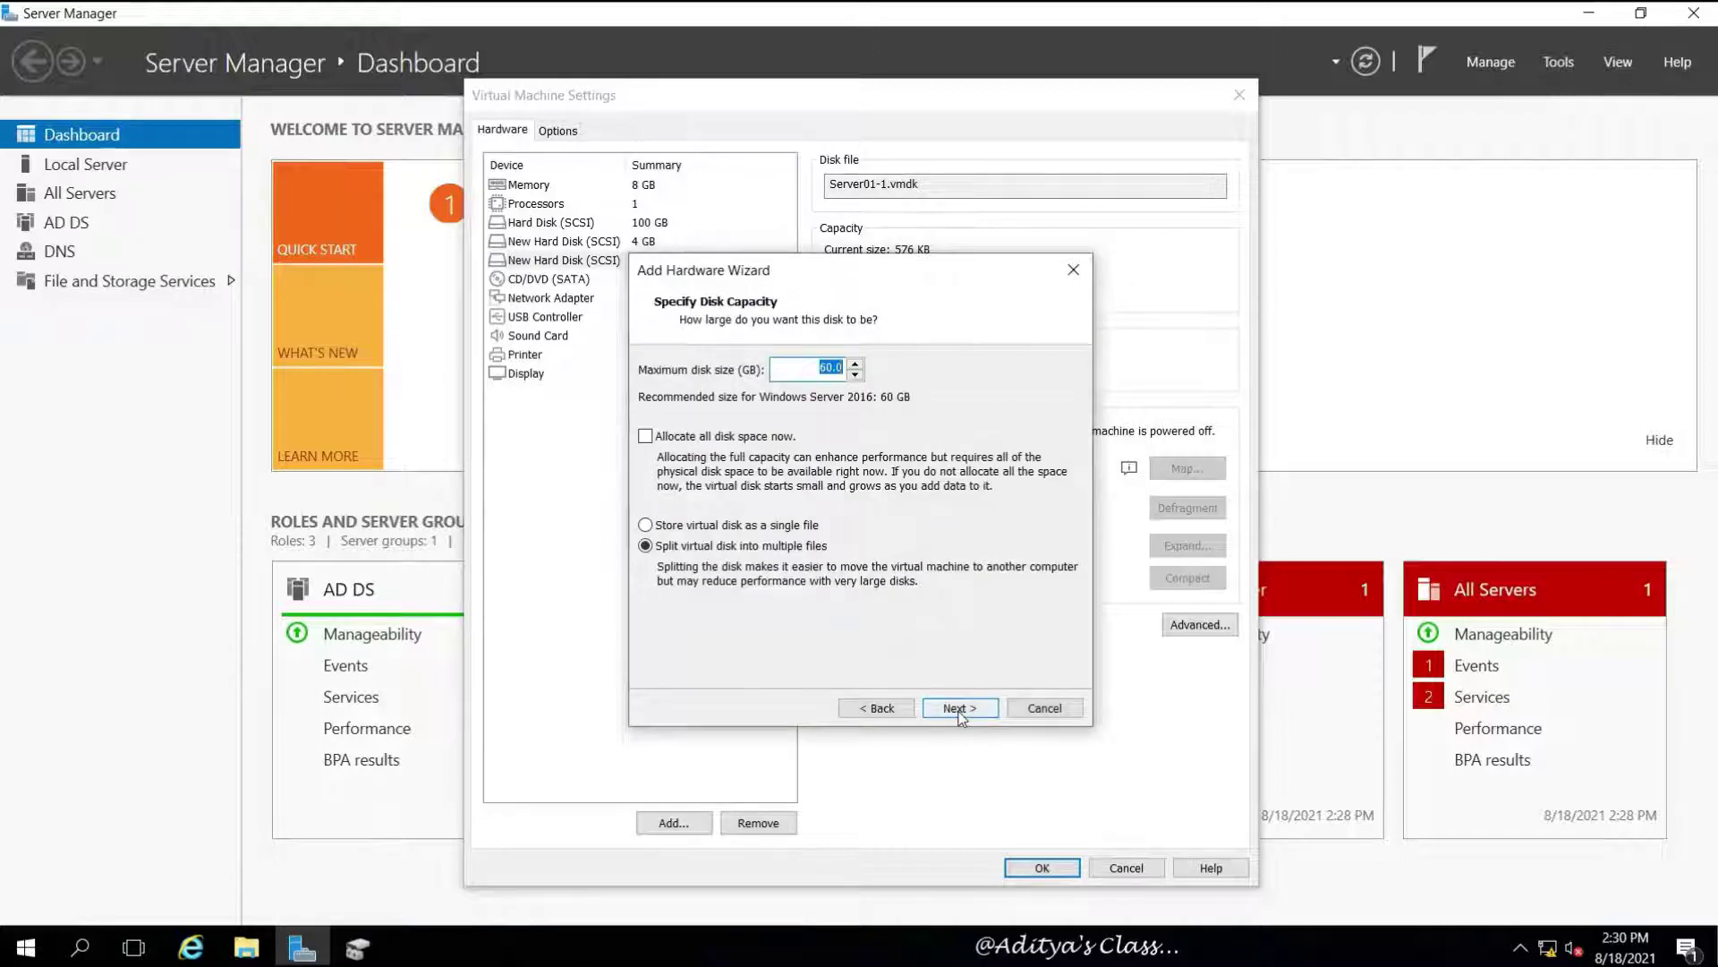
pyautogui.write('4')
pyautogui.click(971, 714)
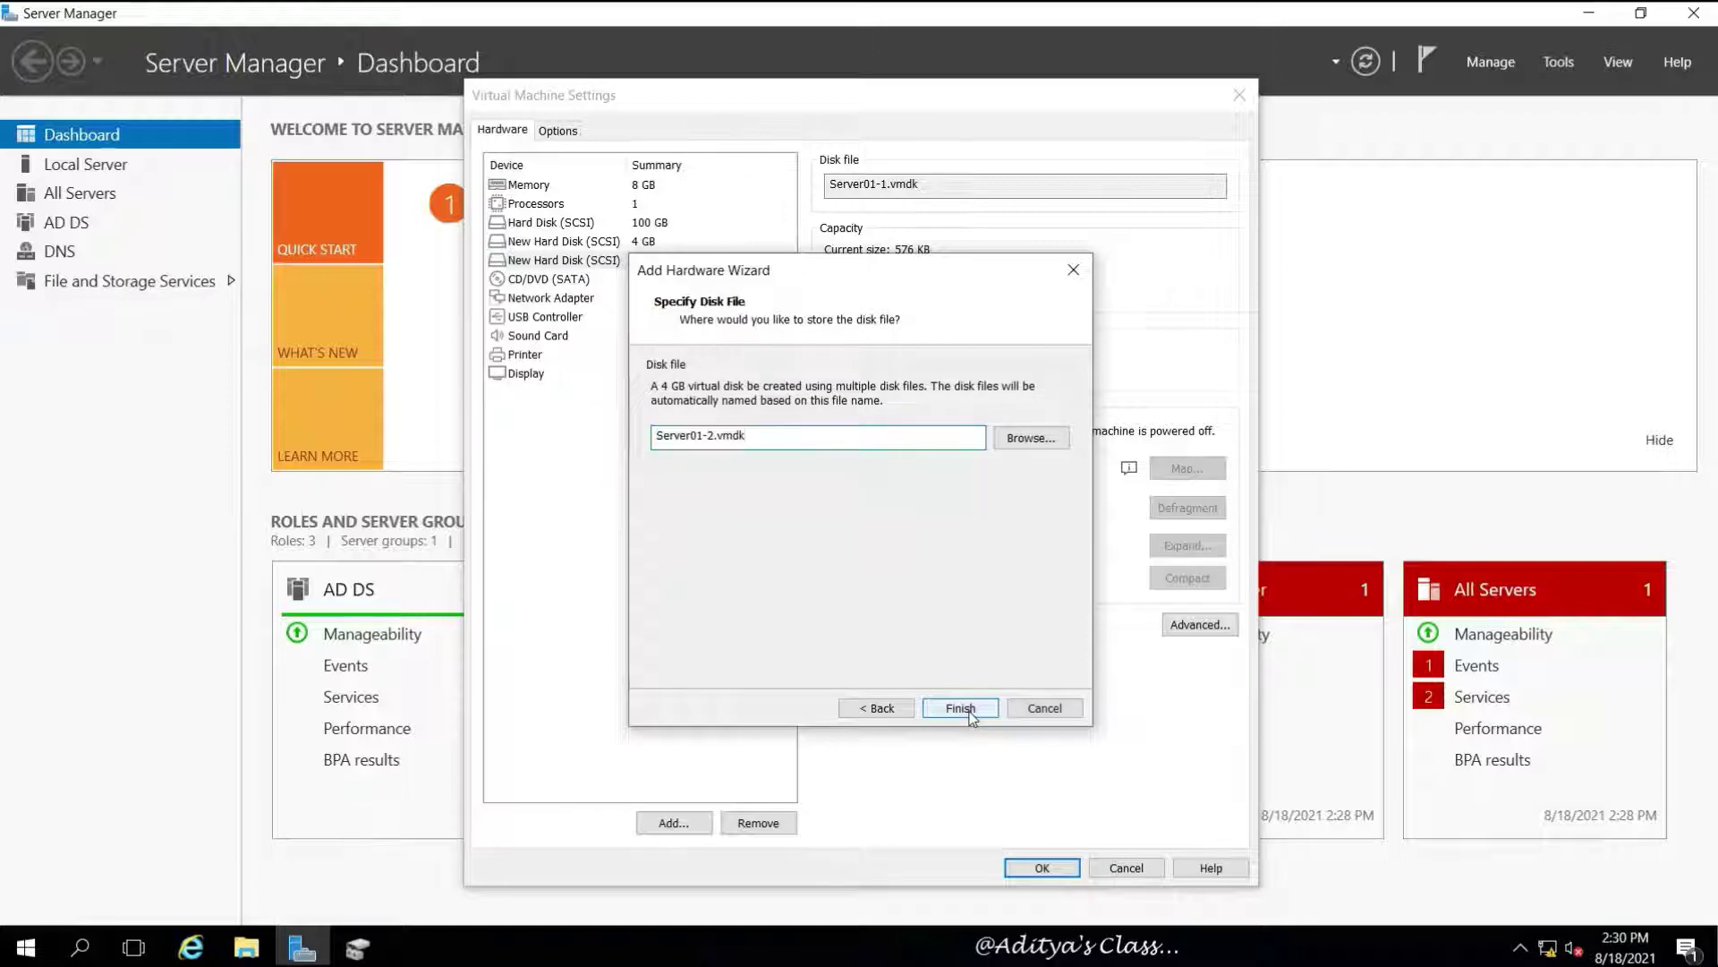
pyautogui.click(961, 708)
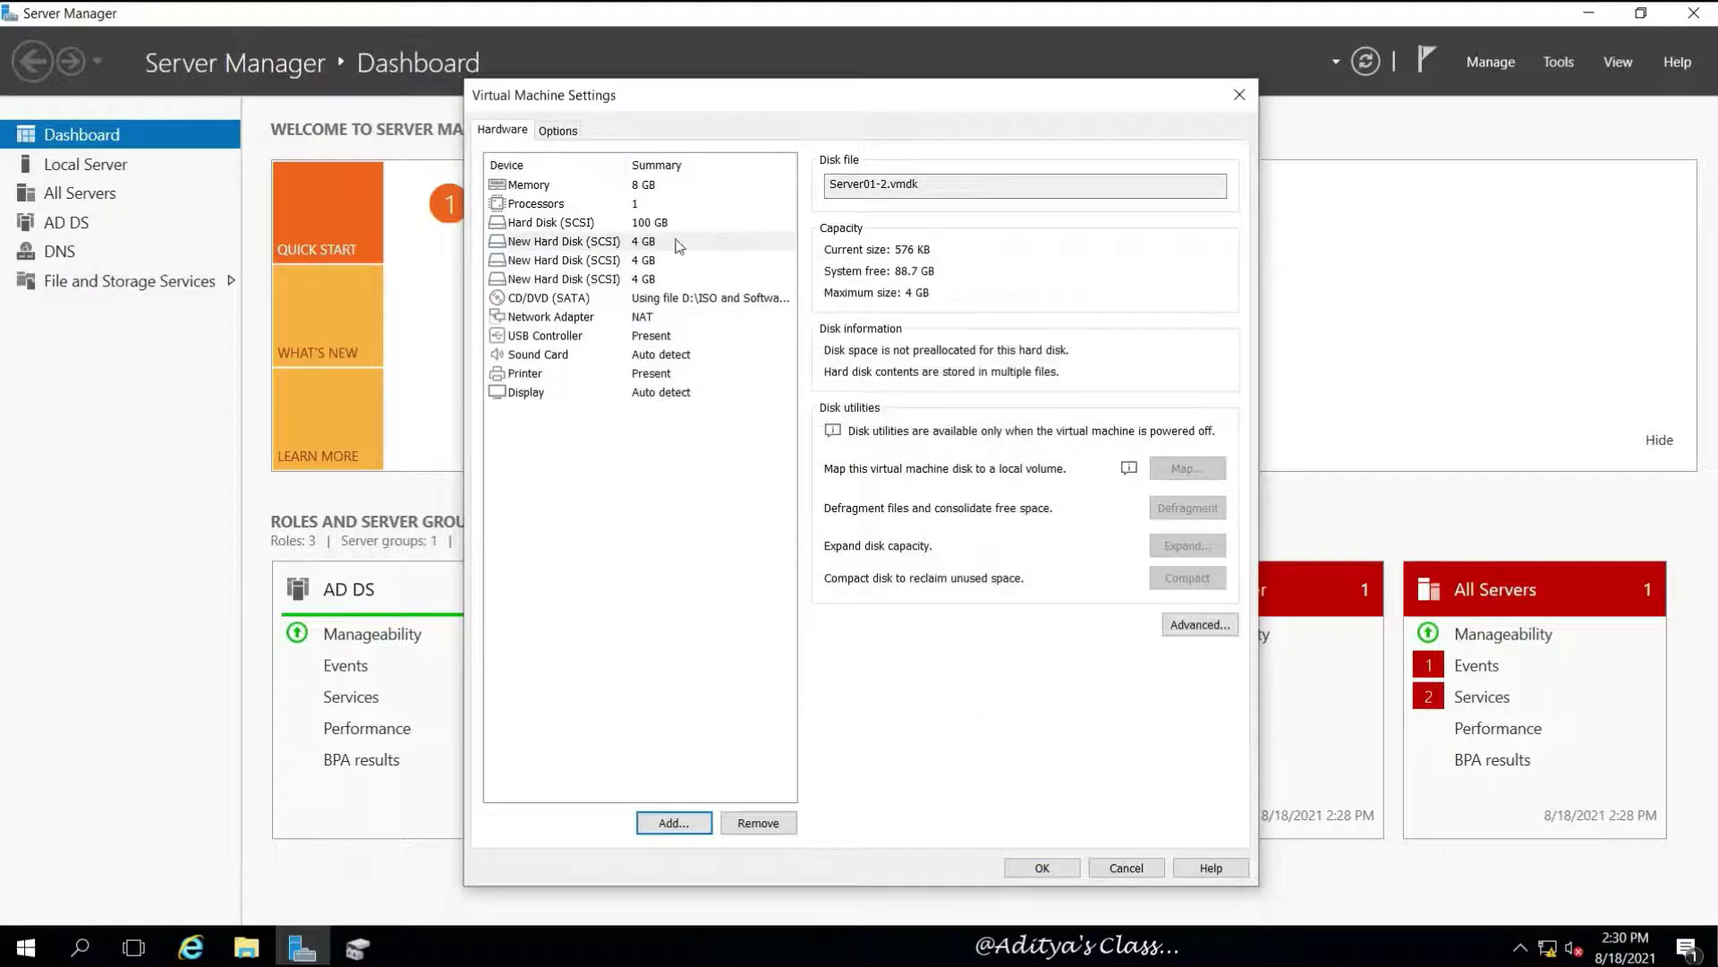
pyautogui.click(1063, 867)
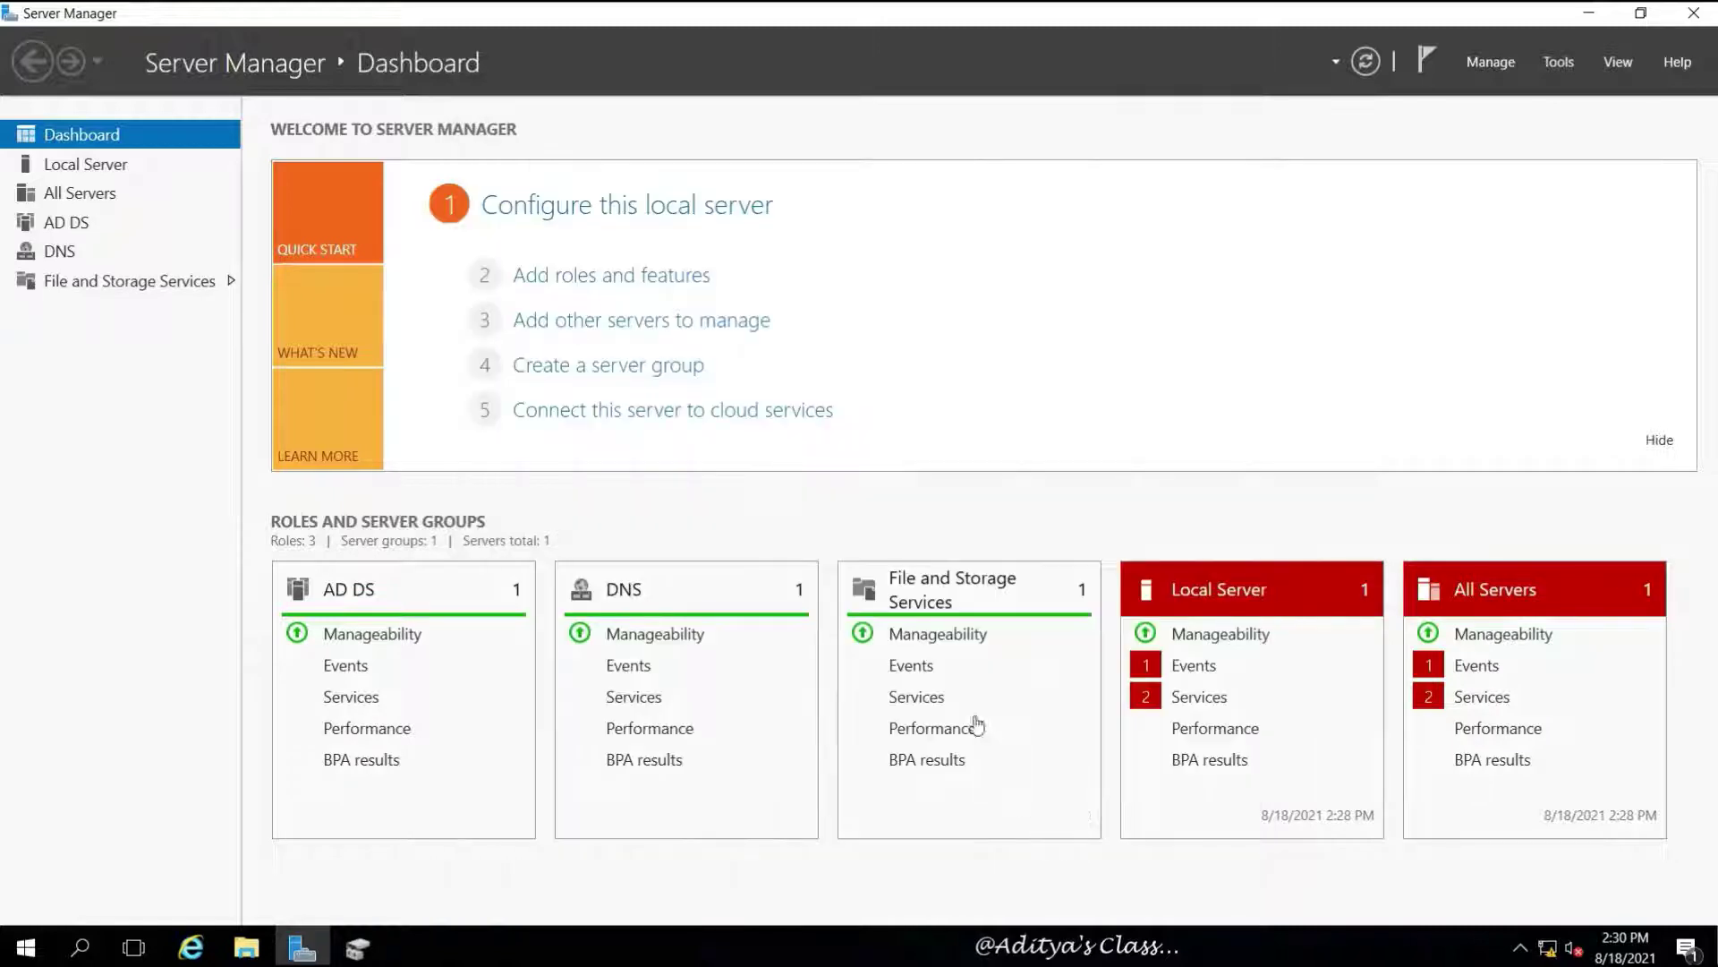
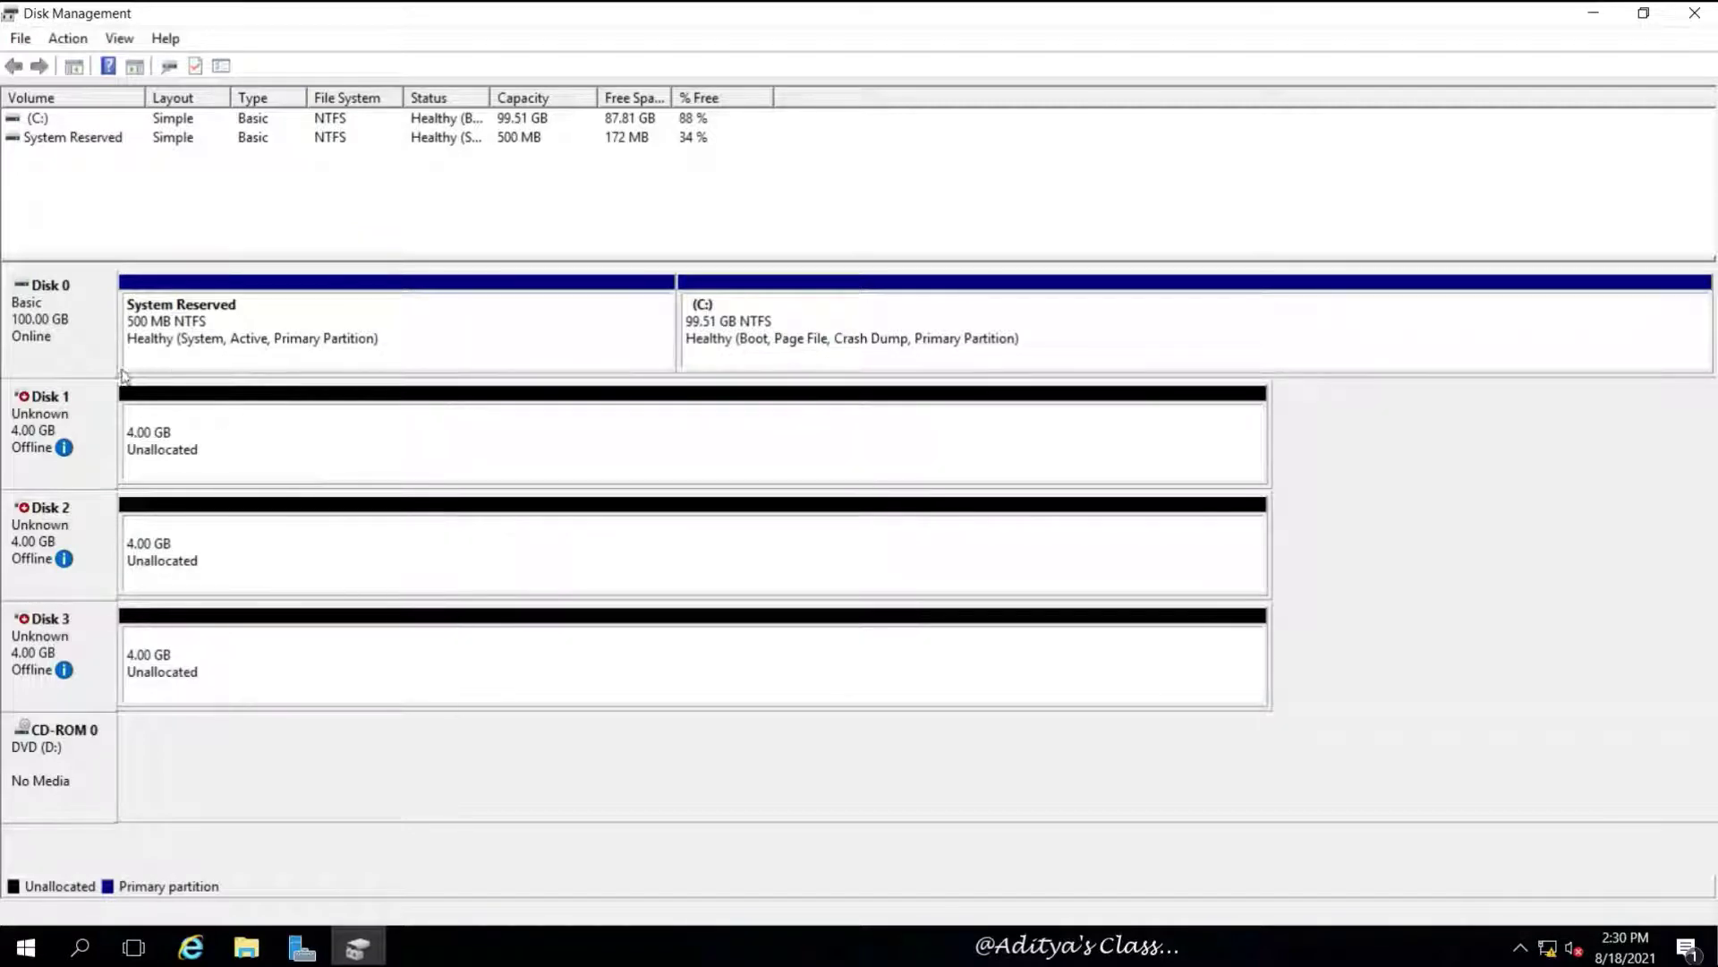
# Bring the three offline 4 GB disks, Disk 1, Disk 2 and Disk 3, online.
pyautogui.rightClick(47, 429)
pyautogui.click(98, 438)
pyautogui.rightClick(77, 525)
pyautogui.click(116, 539)
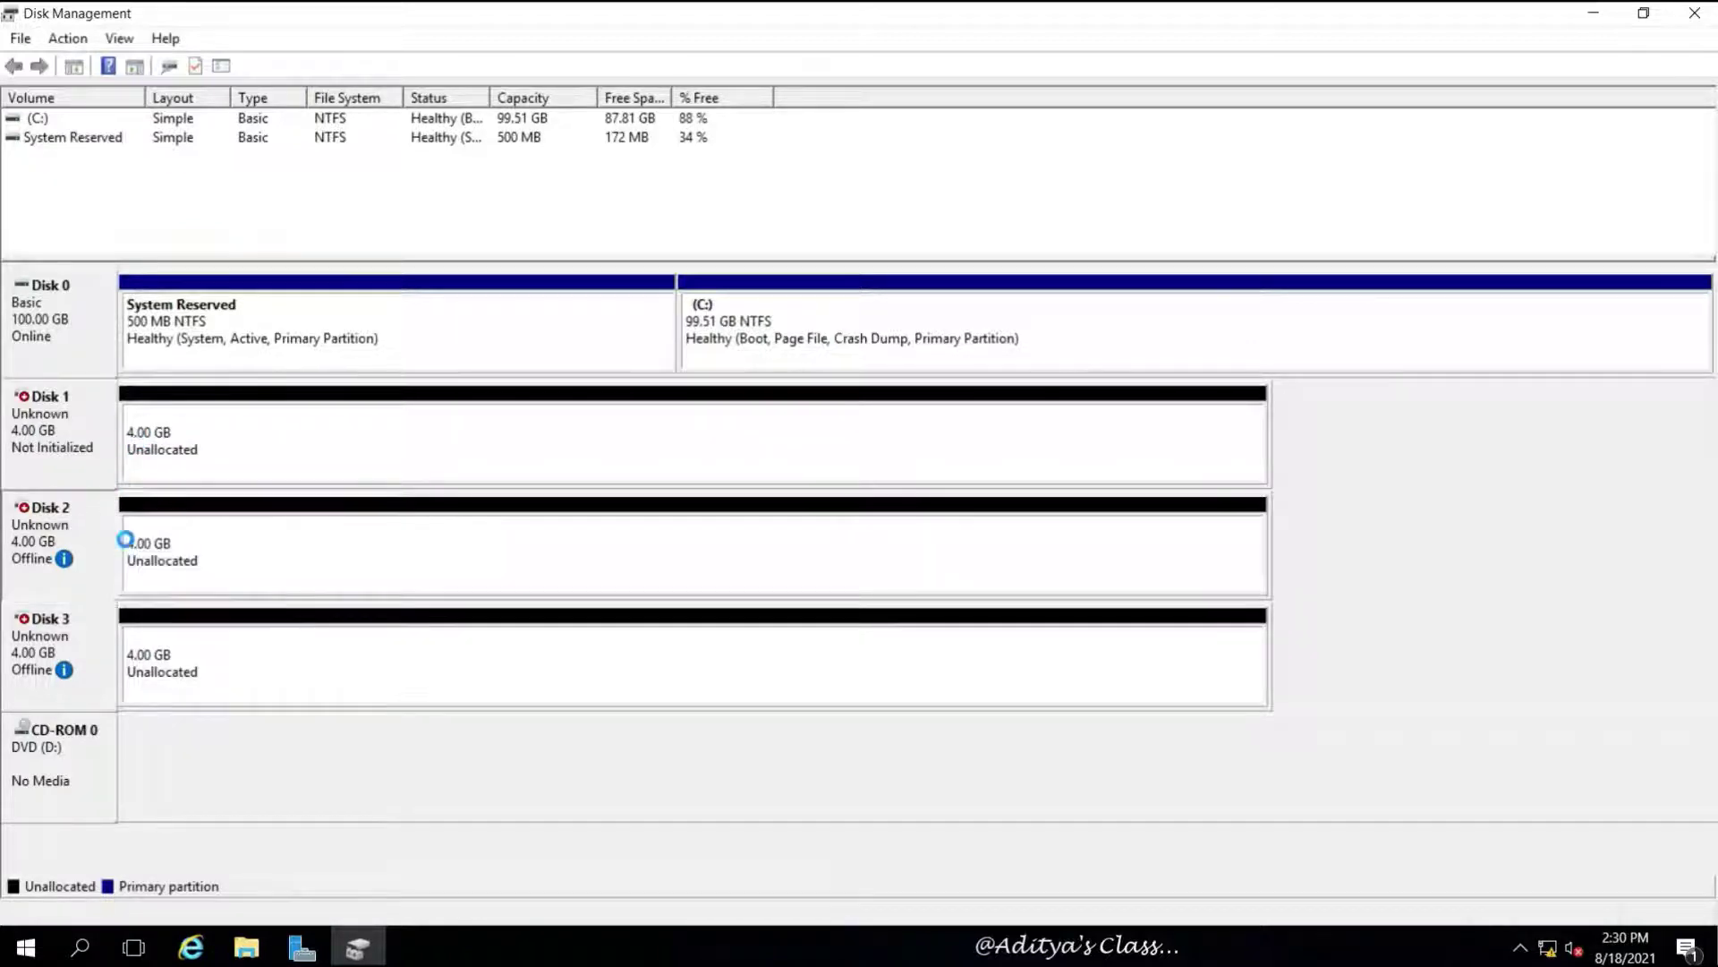
pyautogui.rightClick(68, 632)
pyautogui.click(100, 642)
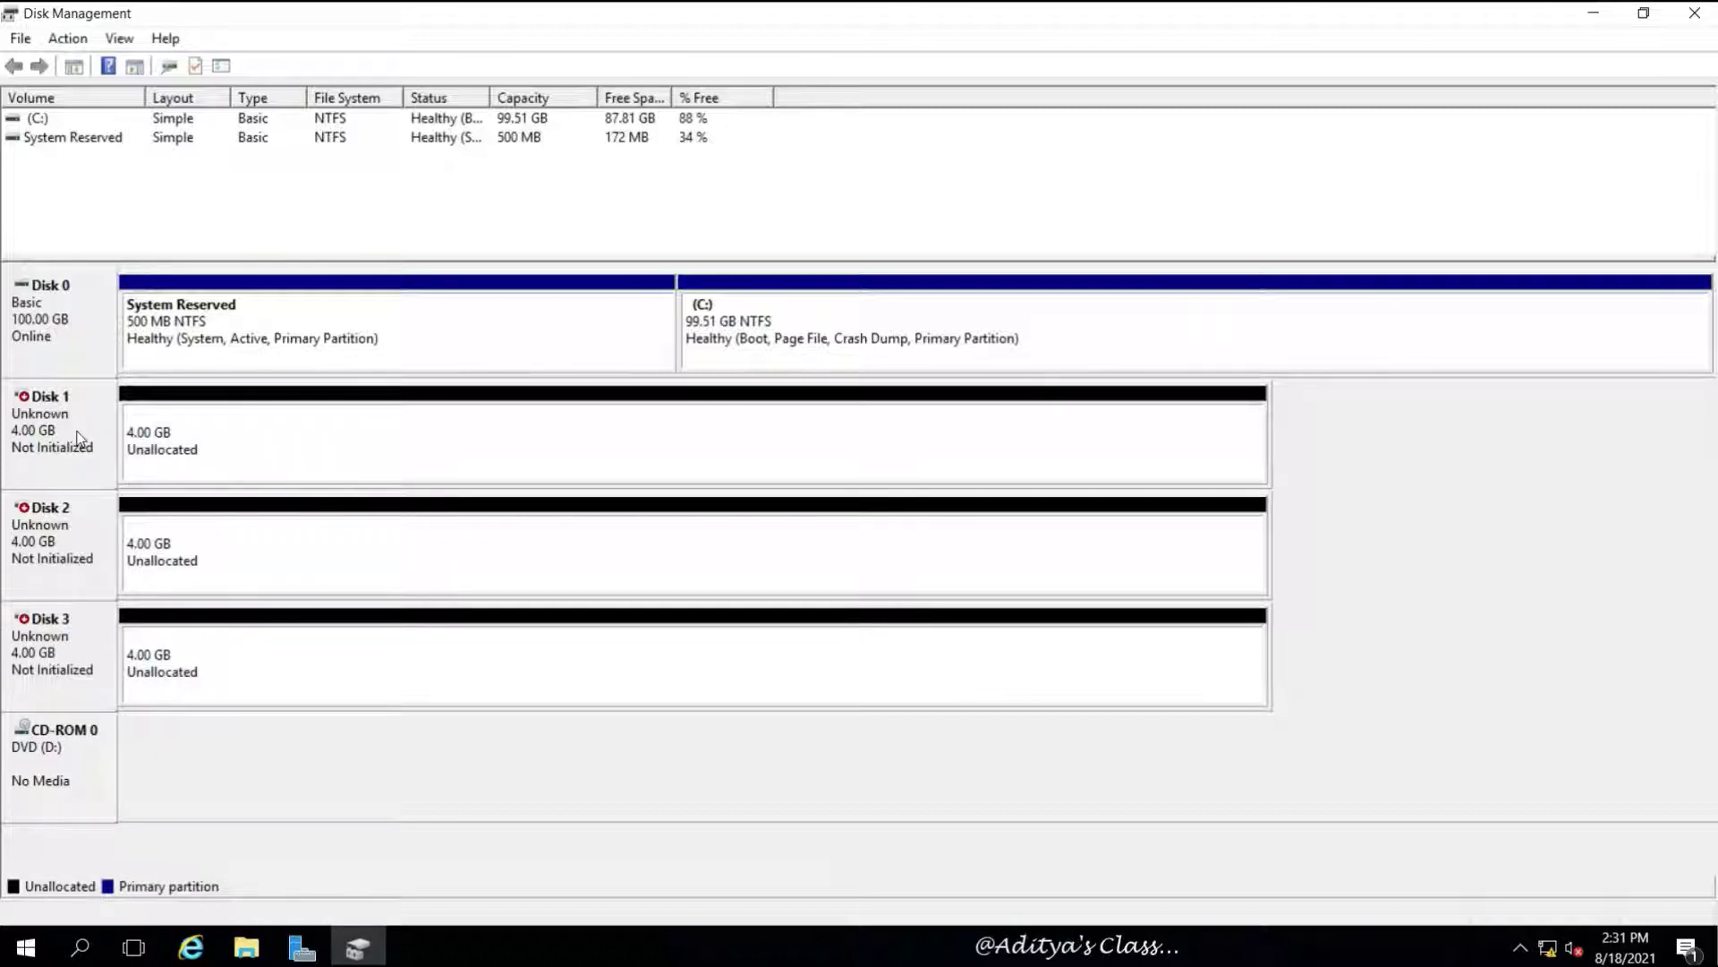
# Initialize Disk 1, Disk 2 and Disk 3 with the MBR (Master Boot Record) partition style.
pyautogui.rightClick(78, 434)
pyautogui.click(181, 454)
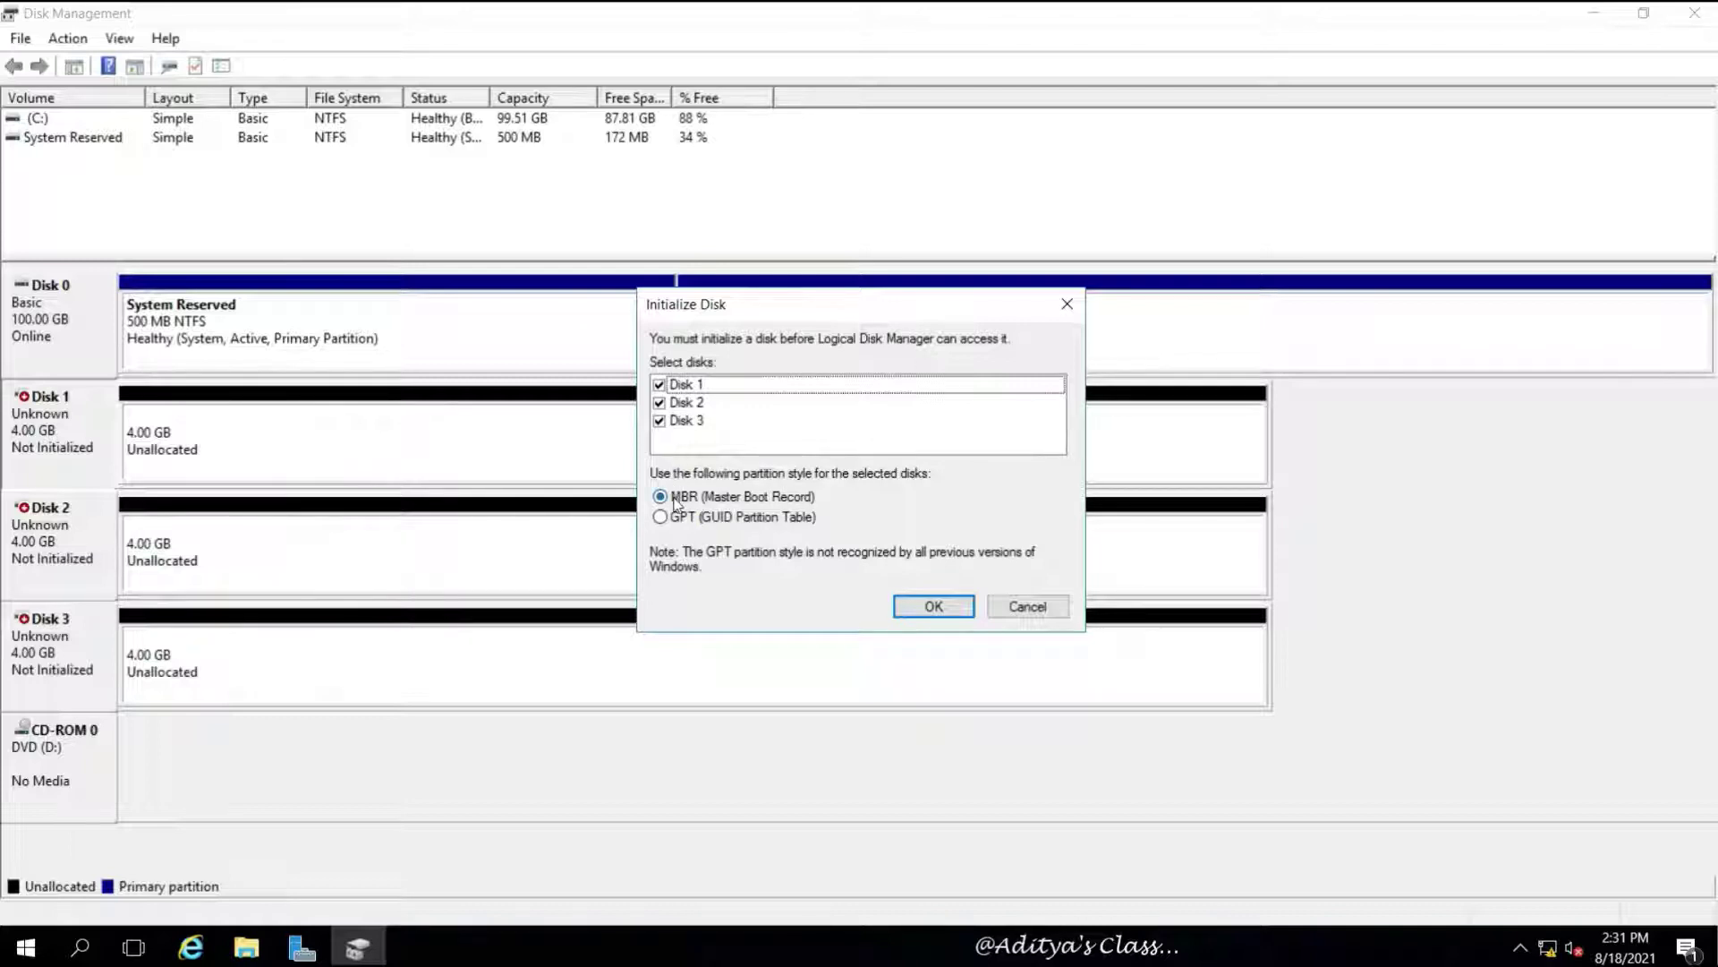
pyautogui.click(933, 616)
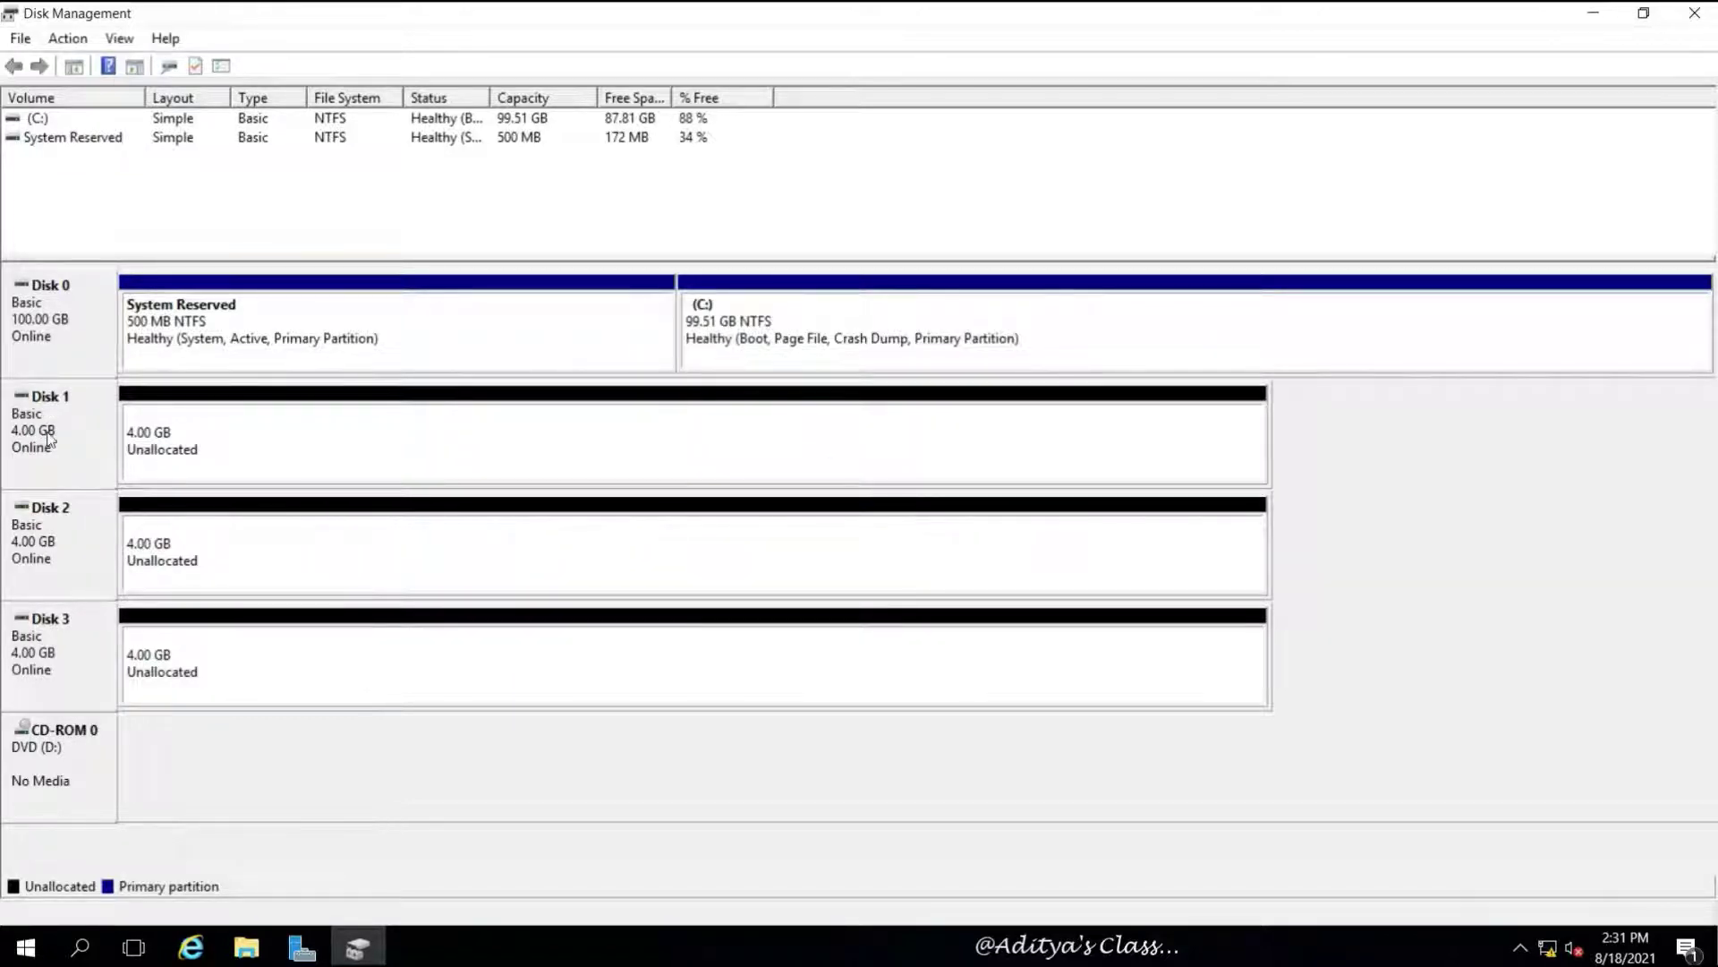
# Create a 200 MB simple volume on Disk 1 with drive letter E, quick-formatted as NTFS with an empty volume label.
pyautogui.rightClick(303, 429)
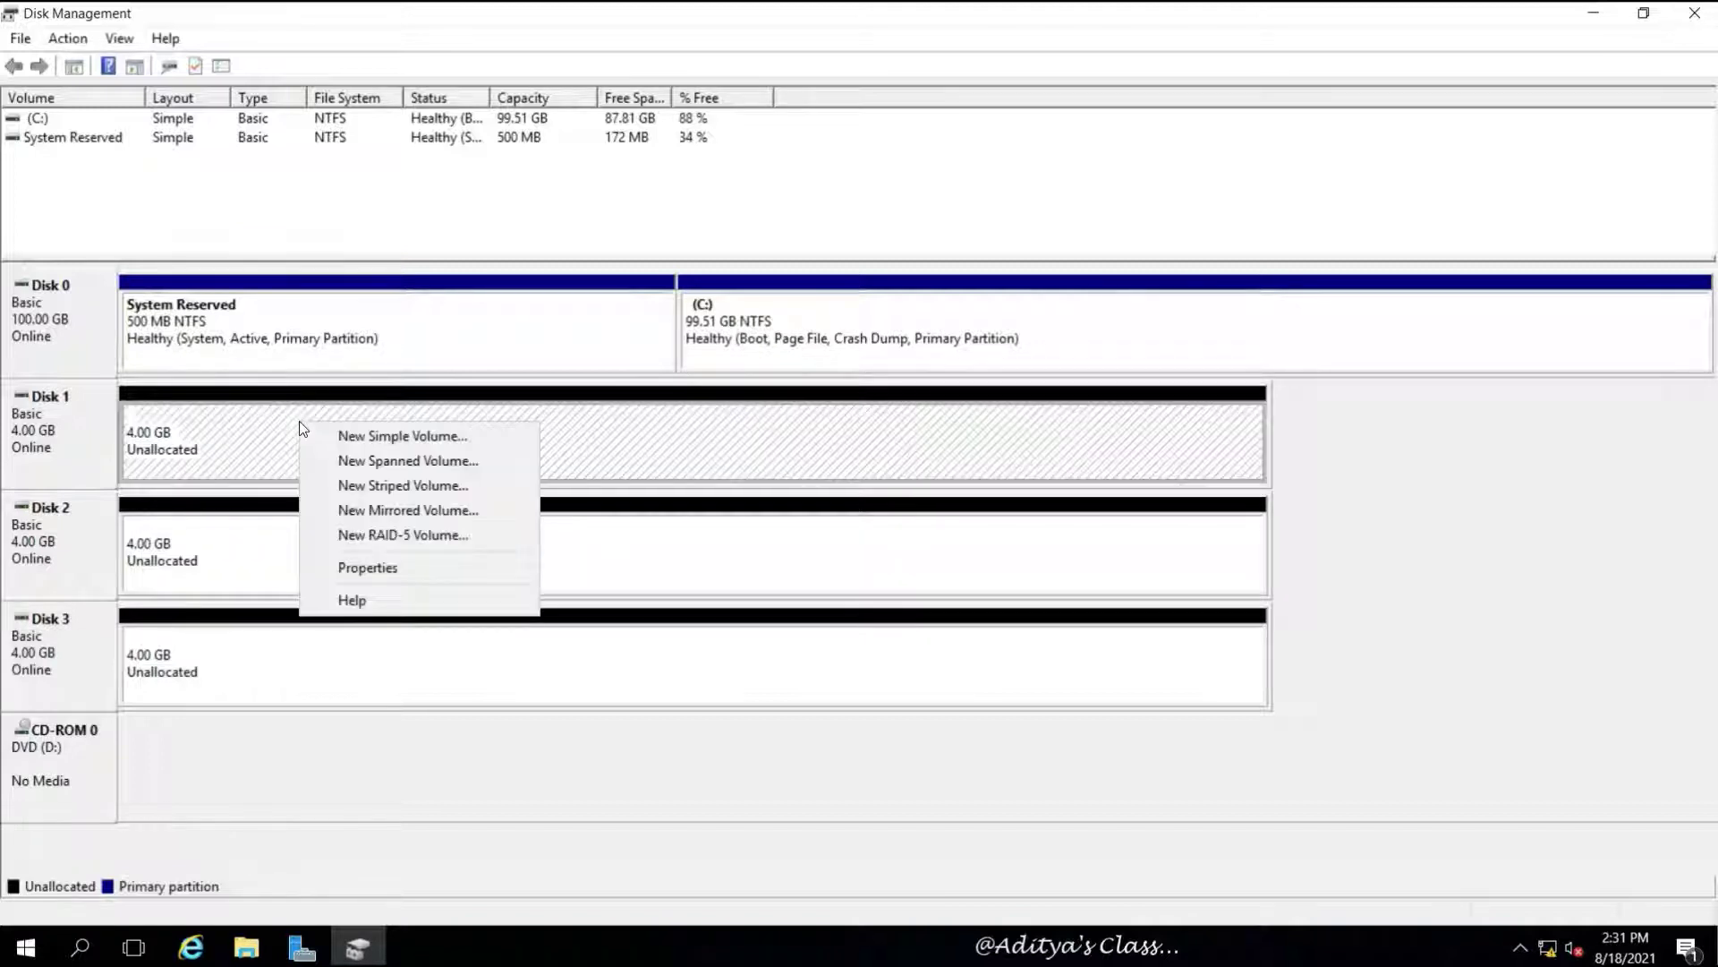
pyautogui.click(421, 436)
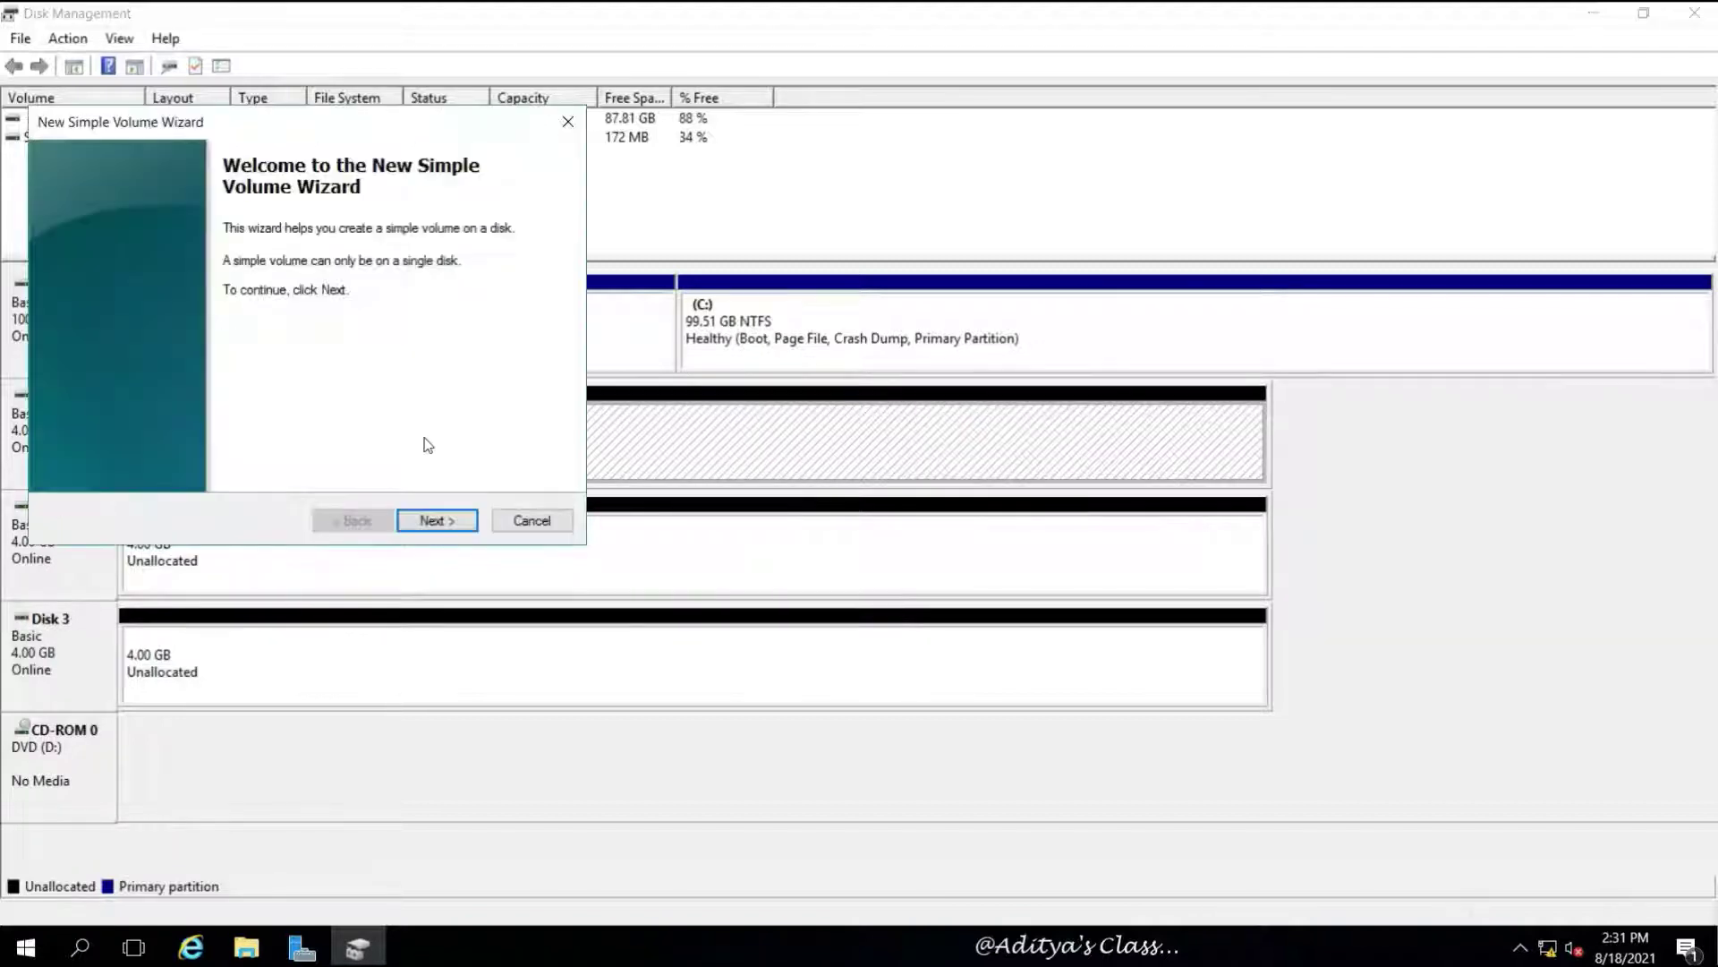
pyautogui.click(455, 522)
pyautogui.moveTo(376, 122); pyautogui.dragTo(811, 145)
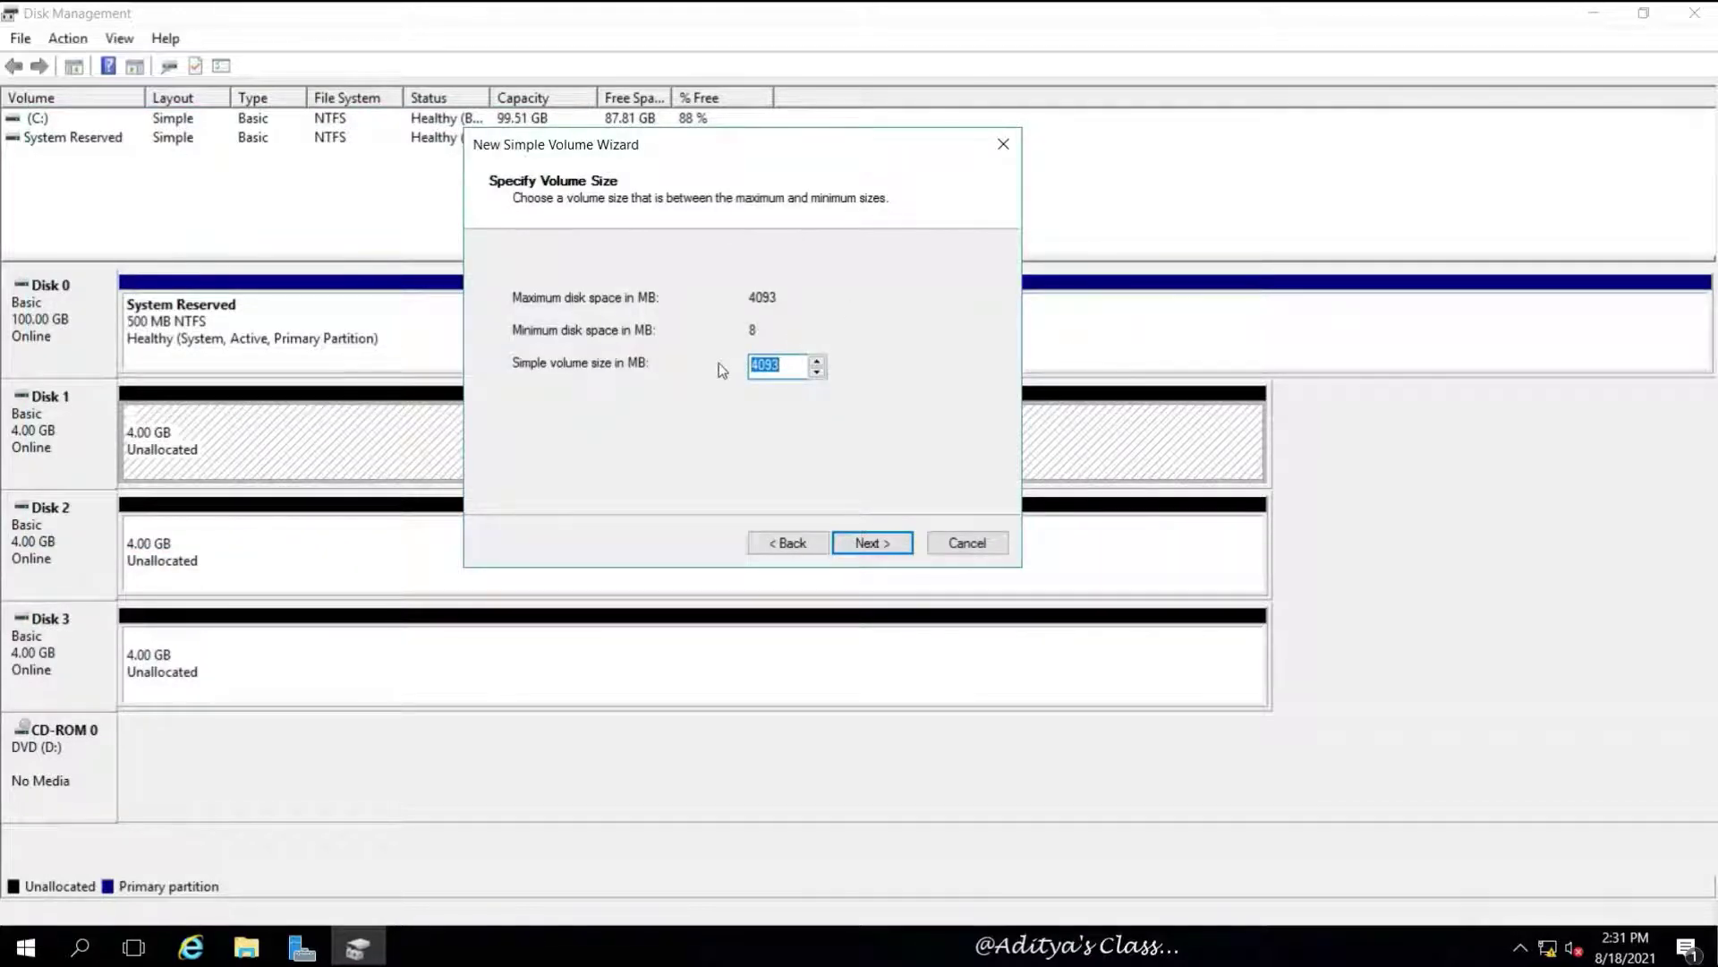
pyautogui.write('200')
pyautogui.click(868, 544)
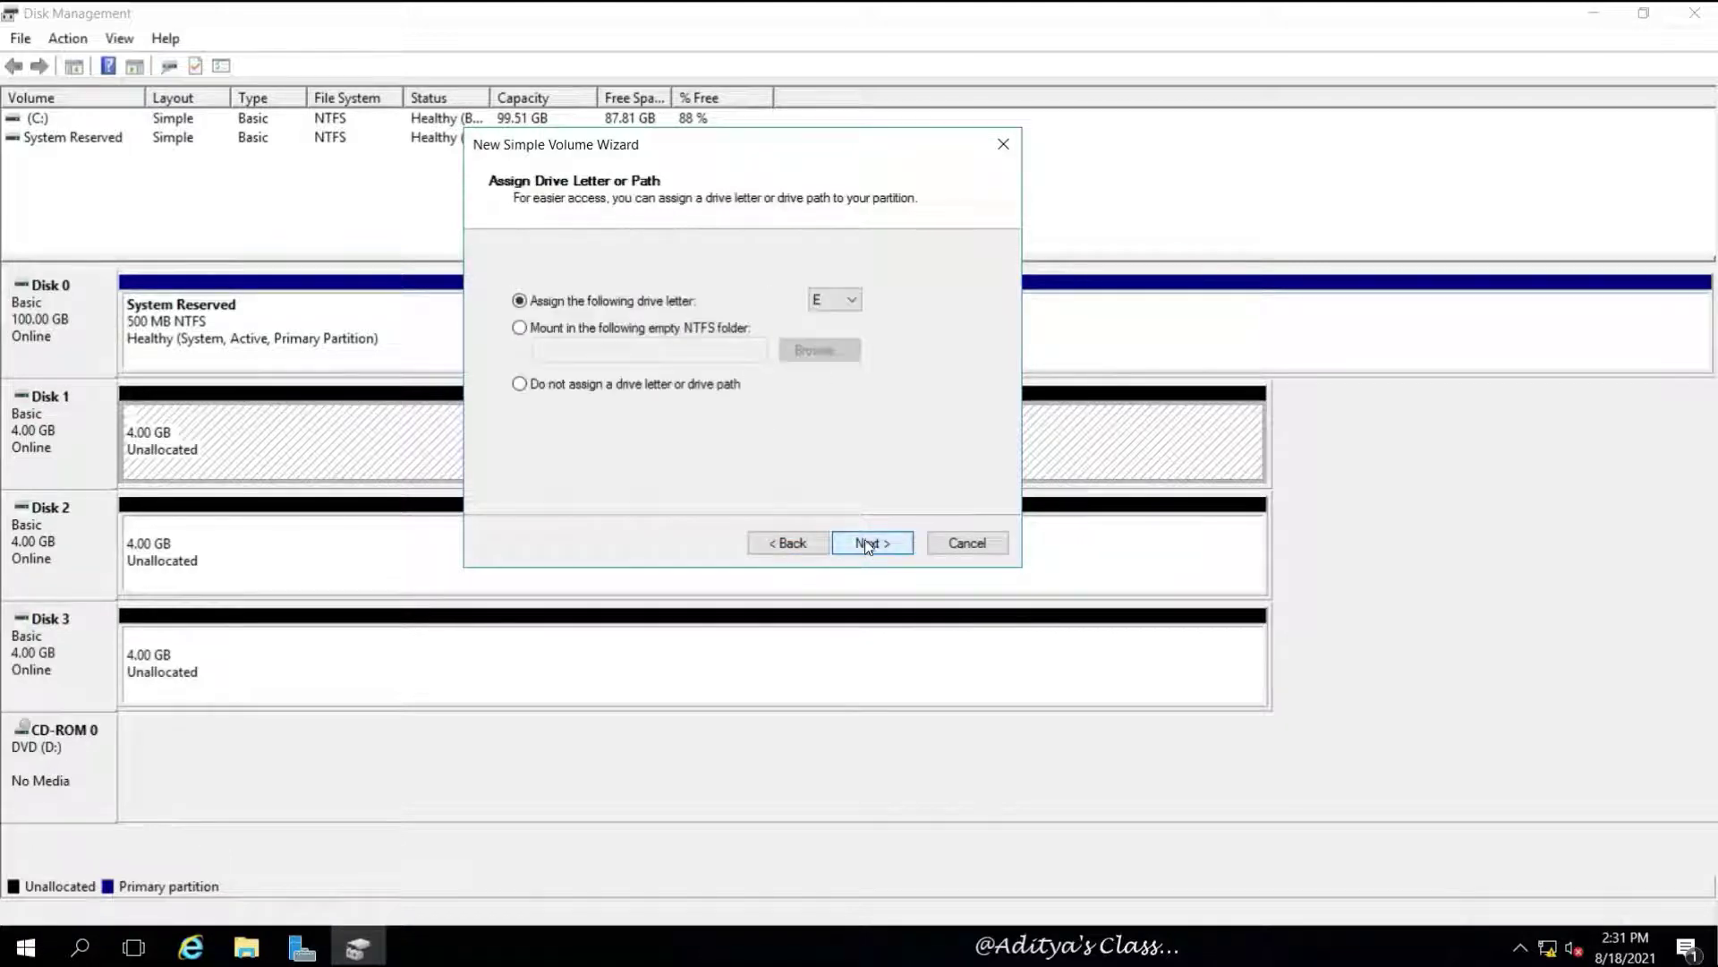
pyautogui.click(866, 543)
pyautogui.moveTo(775, 410); pyautogui.dragTo(703, 420)
pyautogui.press('BackSpace')
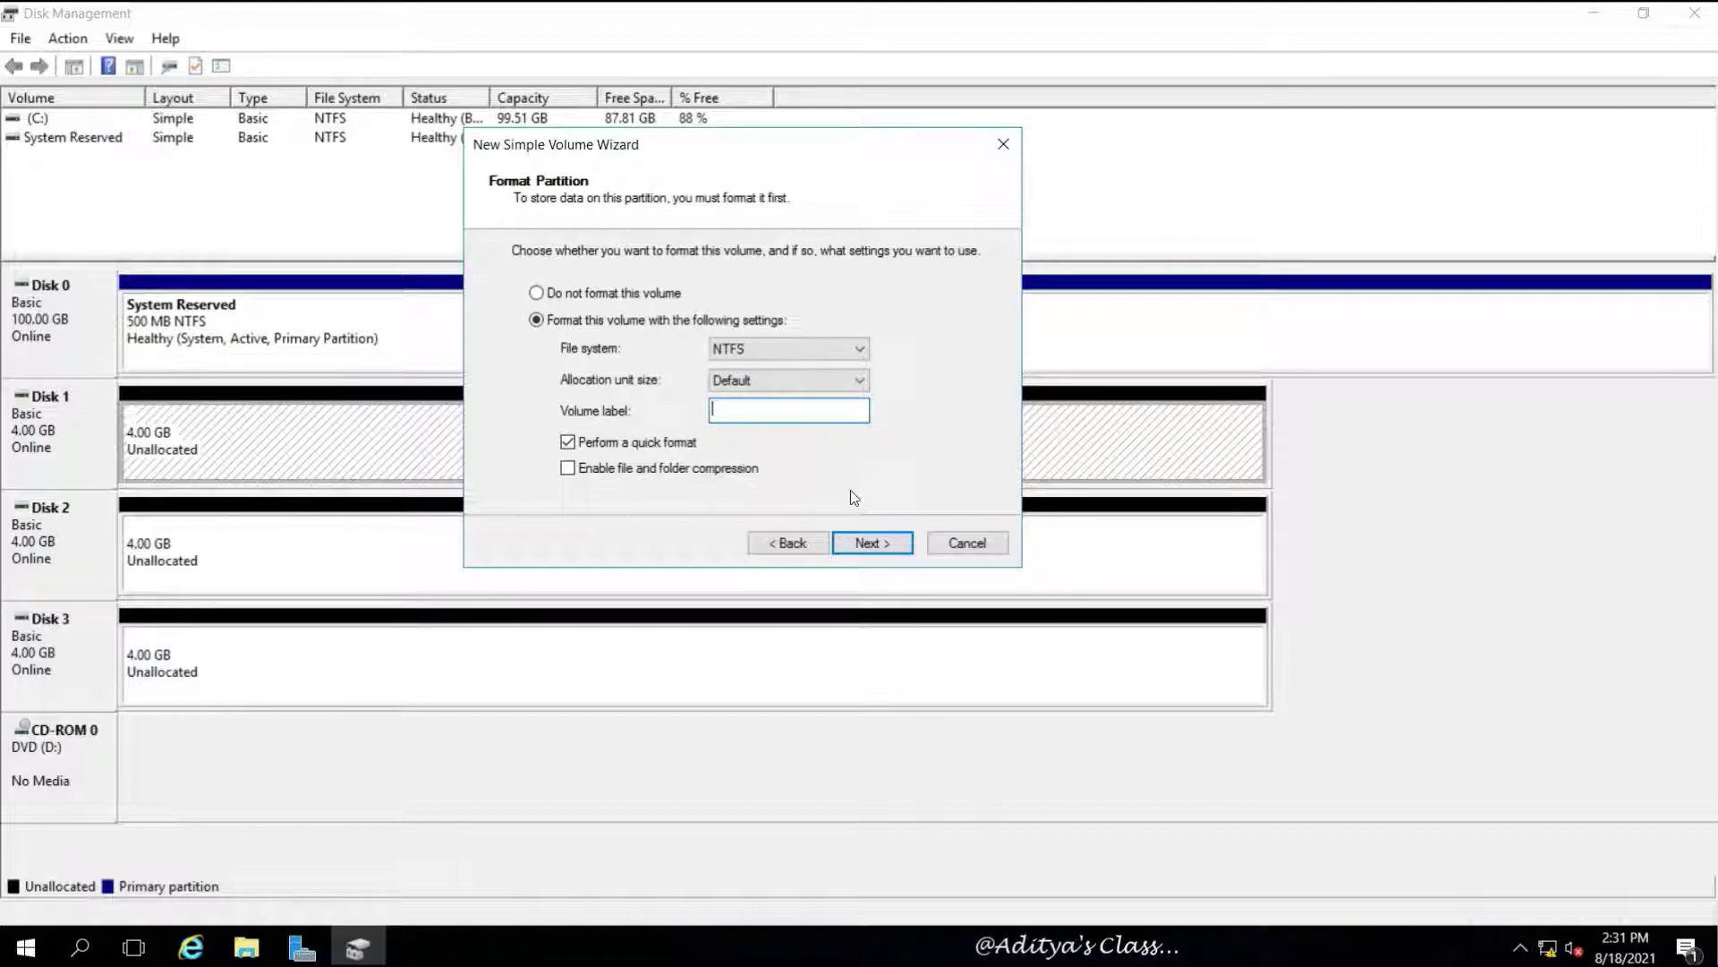
pyautogui.click(910, 550)
pyautogui.click(909, 550)
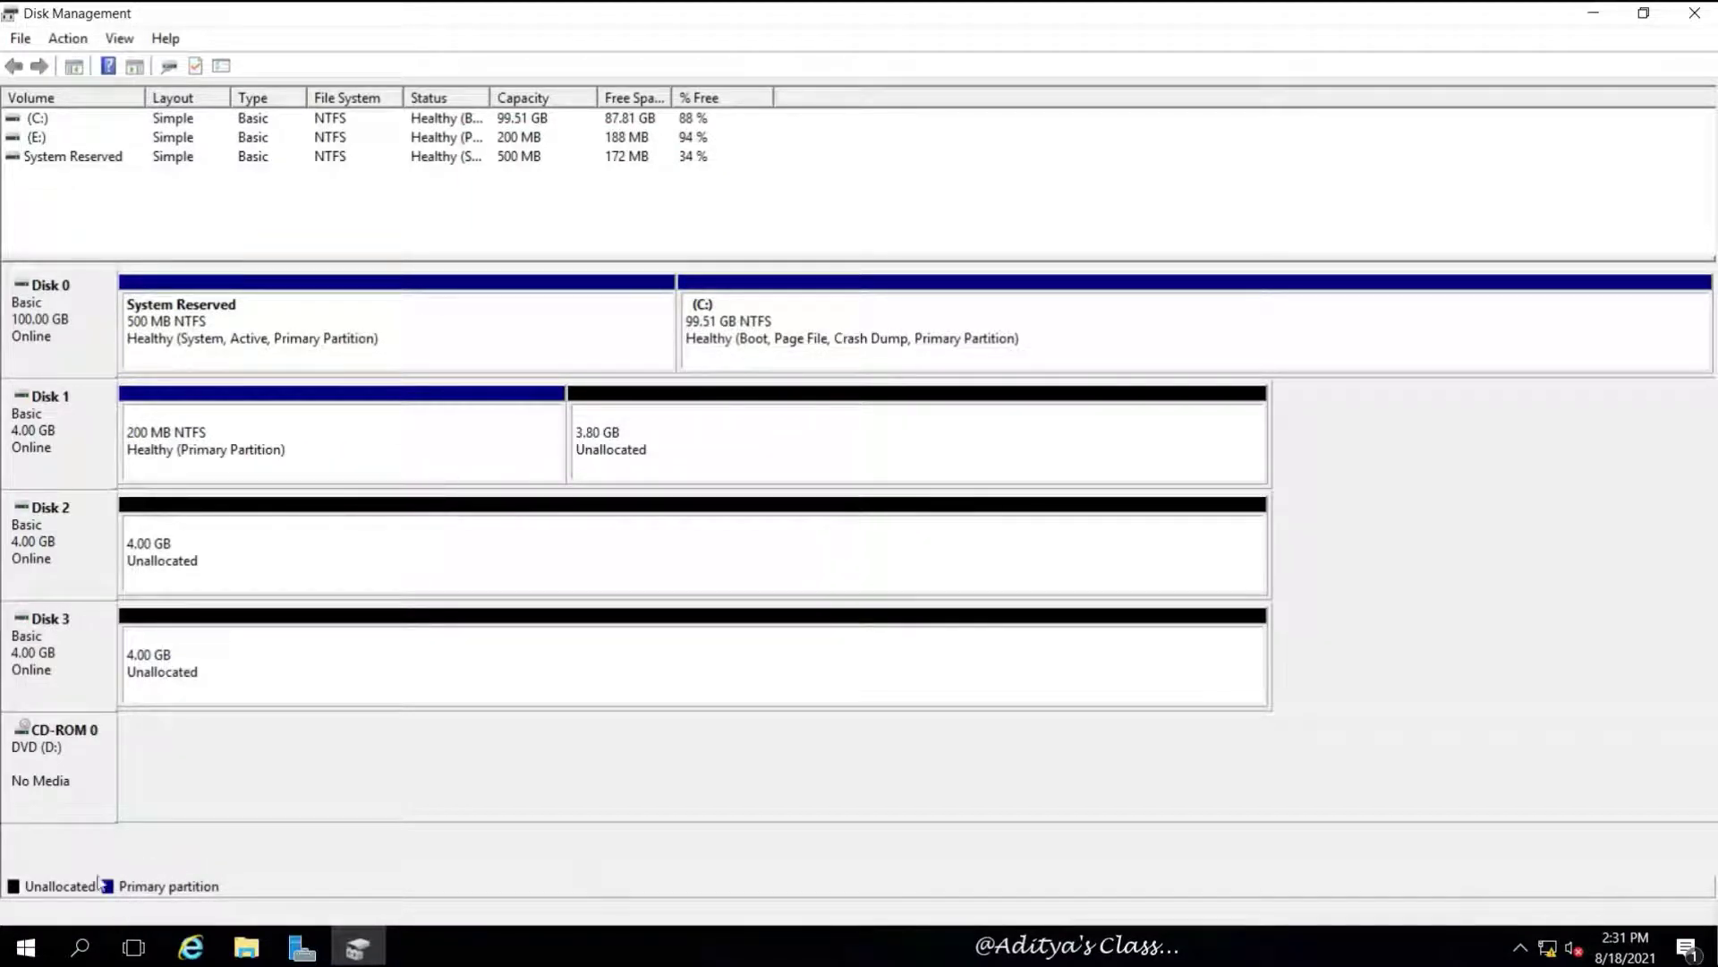
# Create a second 200 MB NTFS simple volume in Disk 1's unallocated space, with drive letter F and no volume label.
pyautogui.rightClick(700, 408)
pyautogui.click(749, 418)
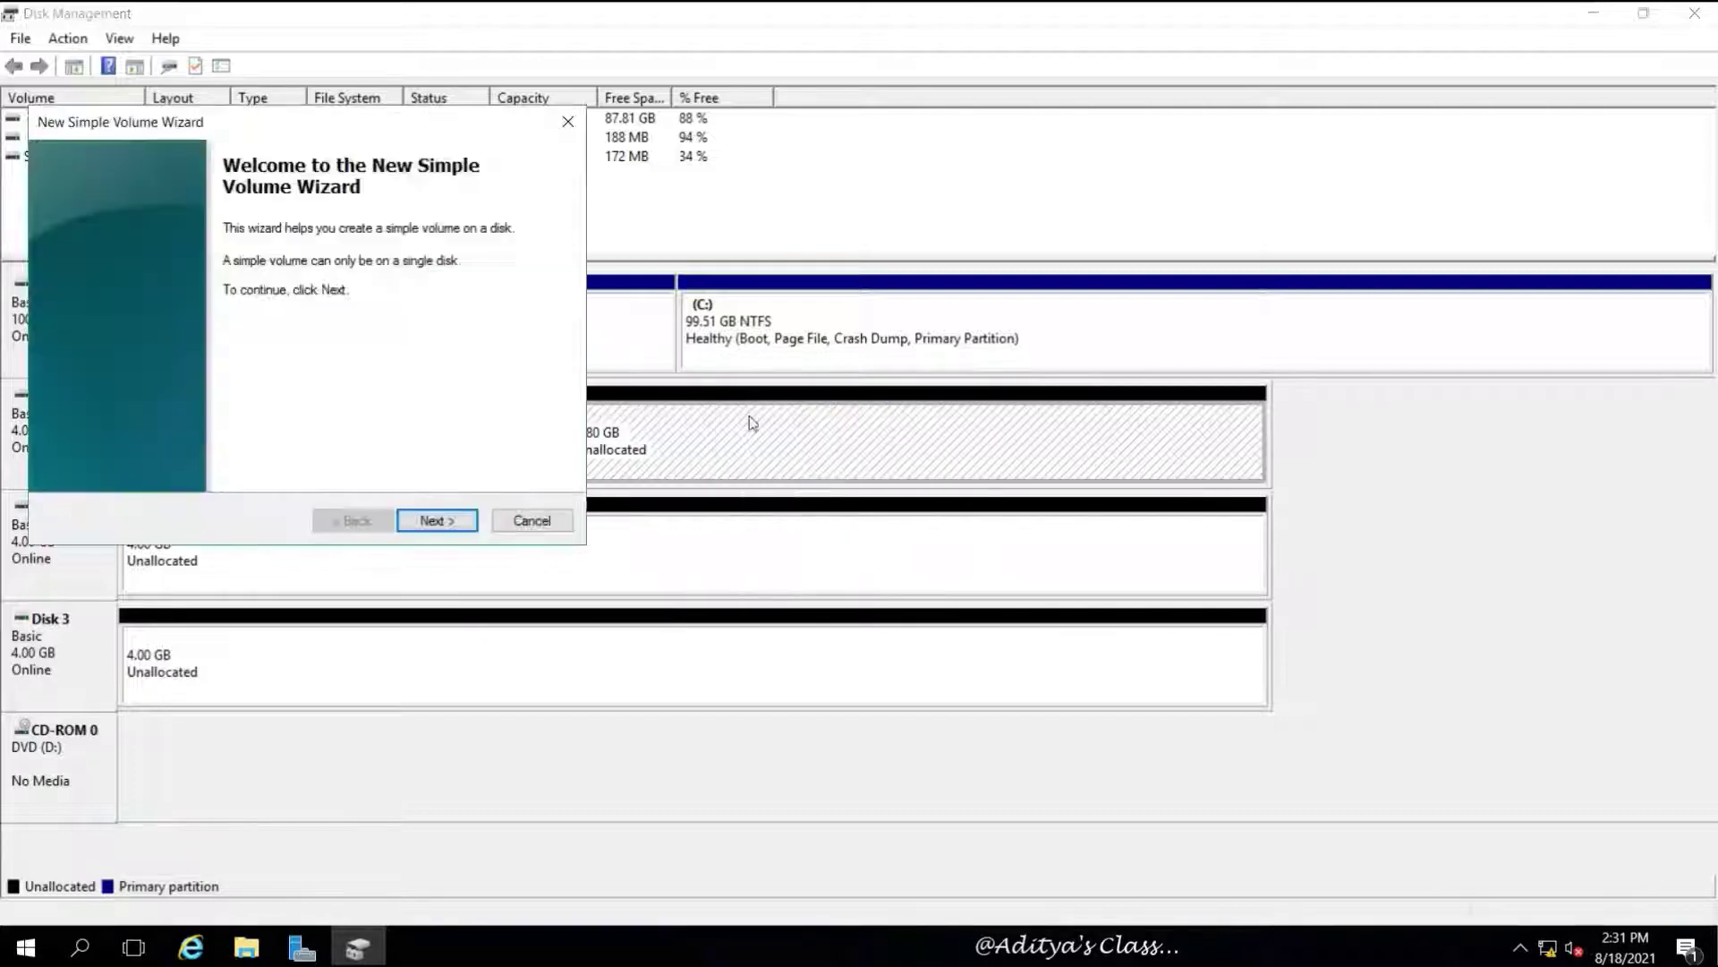
pyautogui.click(436, 520)
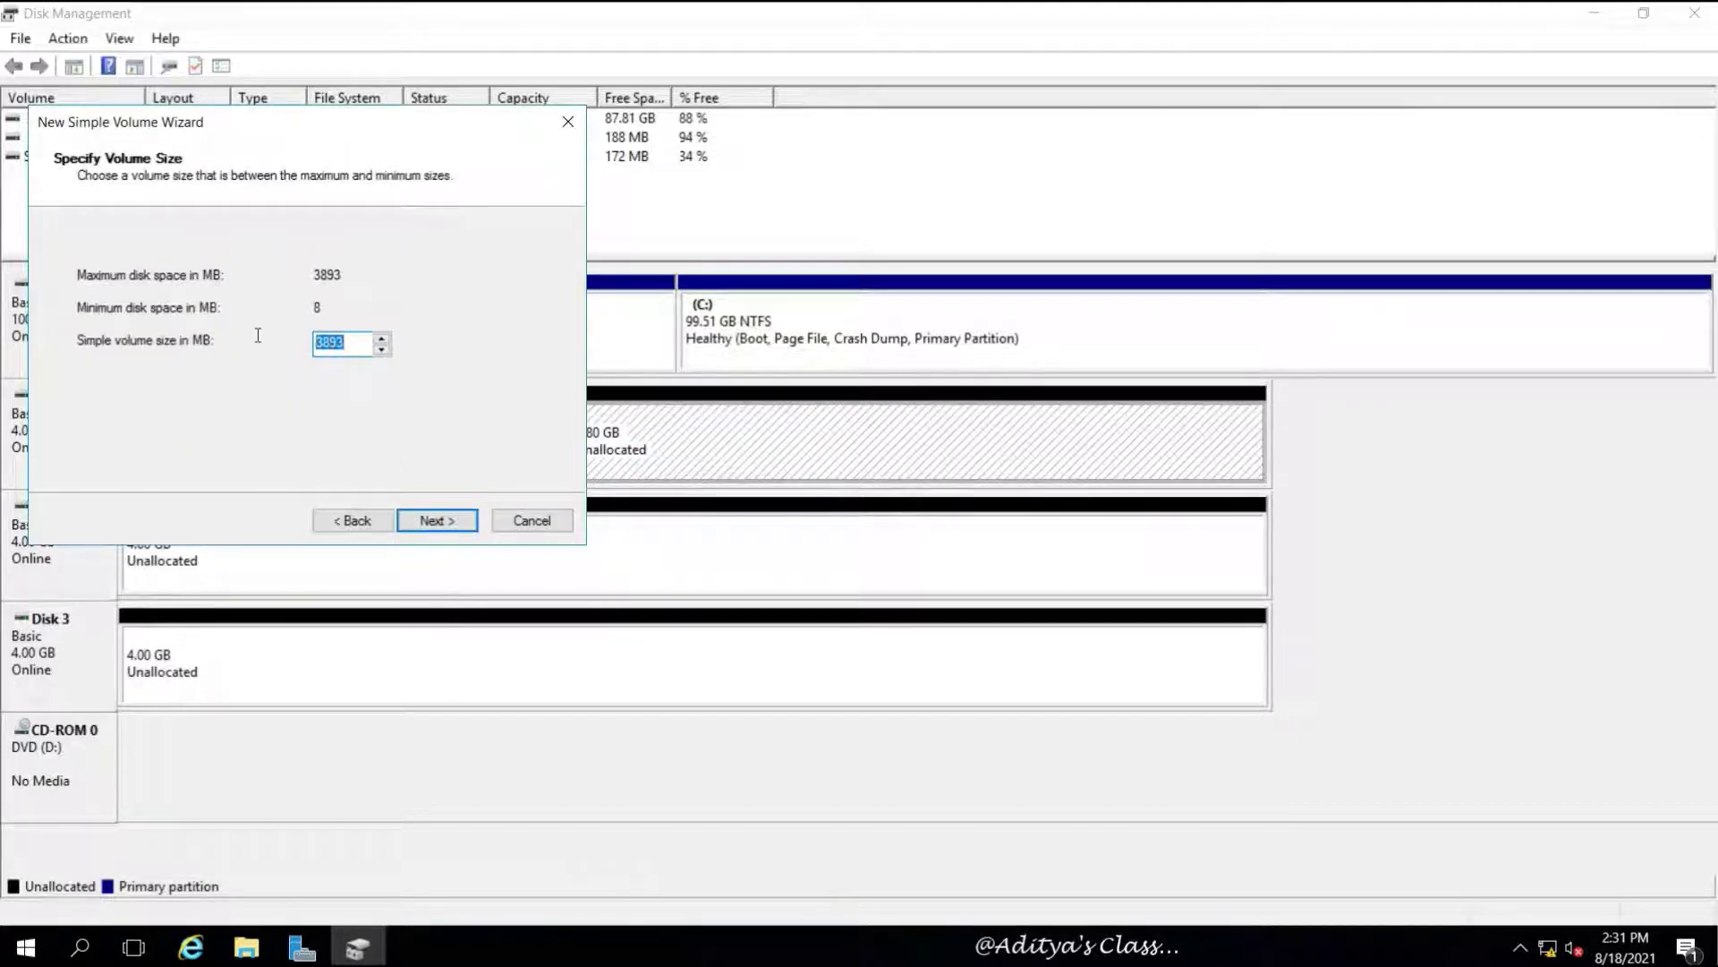
pyautogui.write('200')
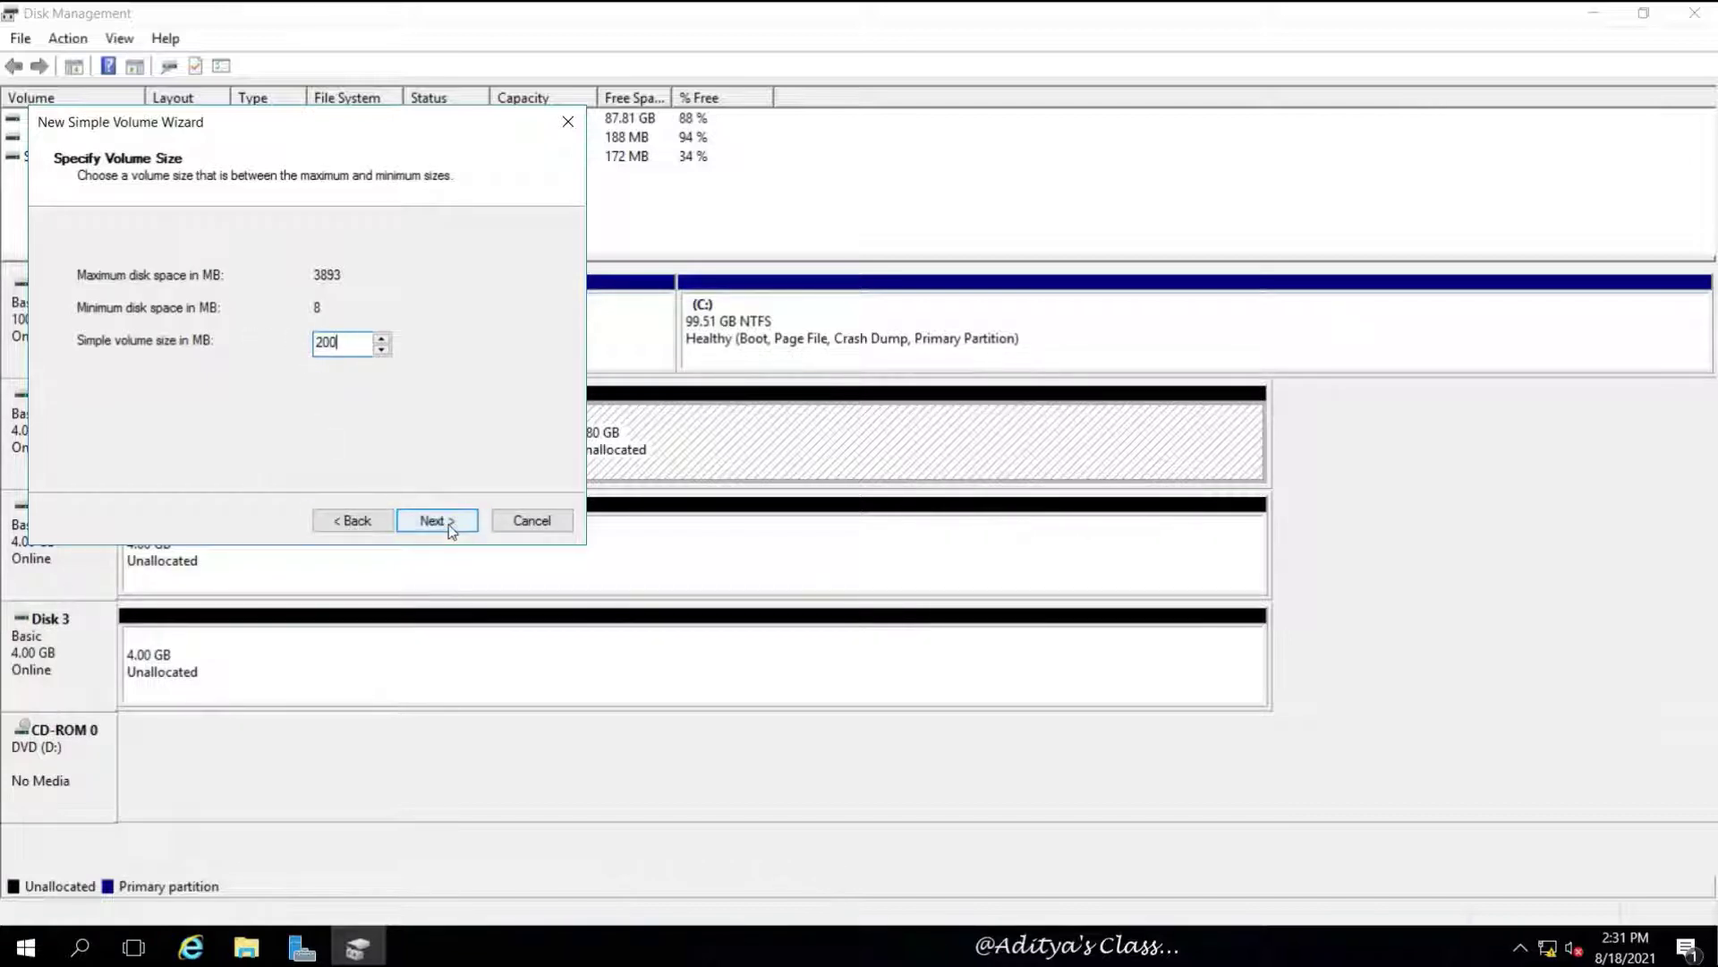
pyautogui.click(447, 524)
pyautogui.click(445, 524)
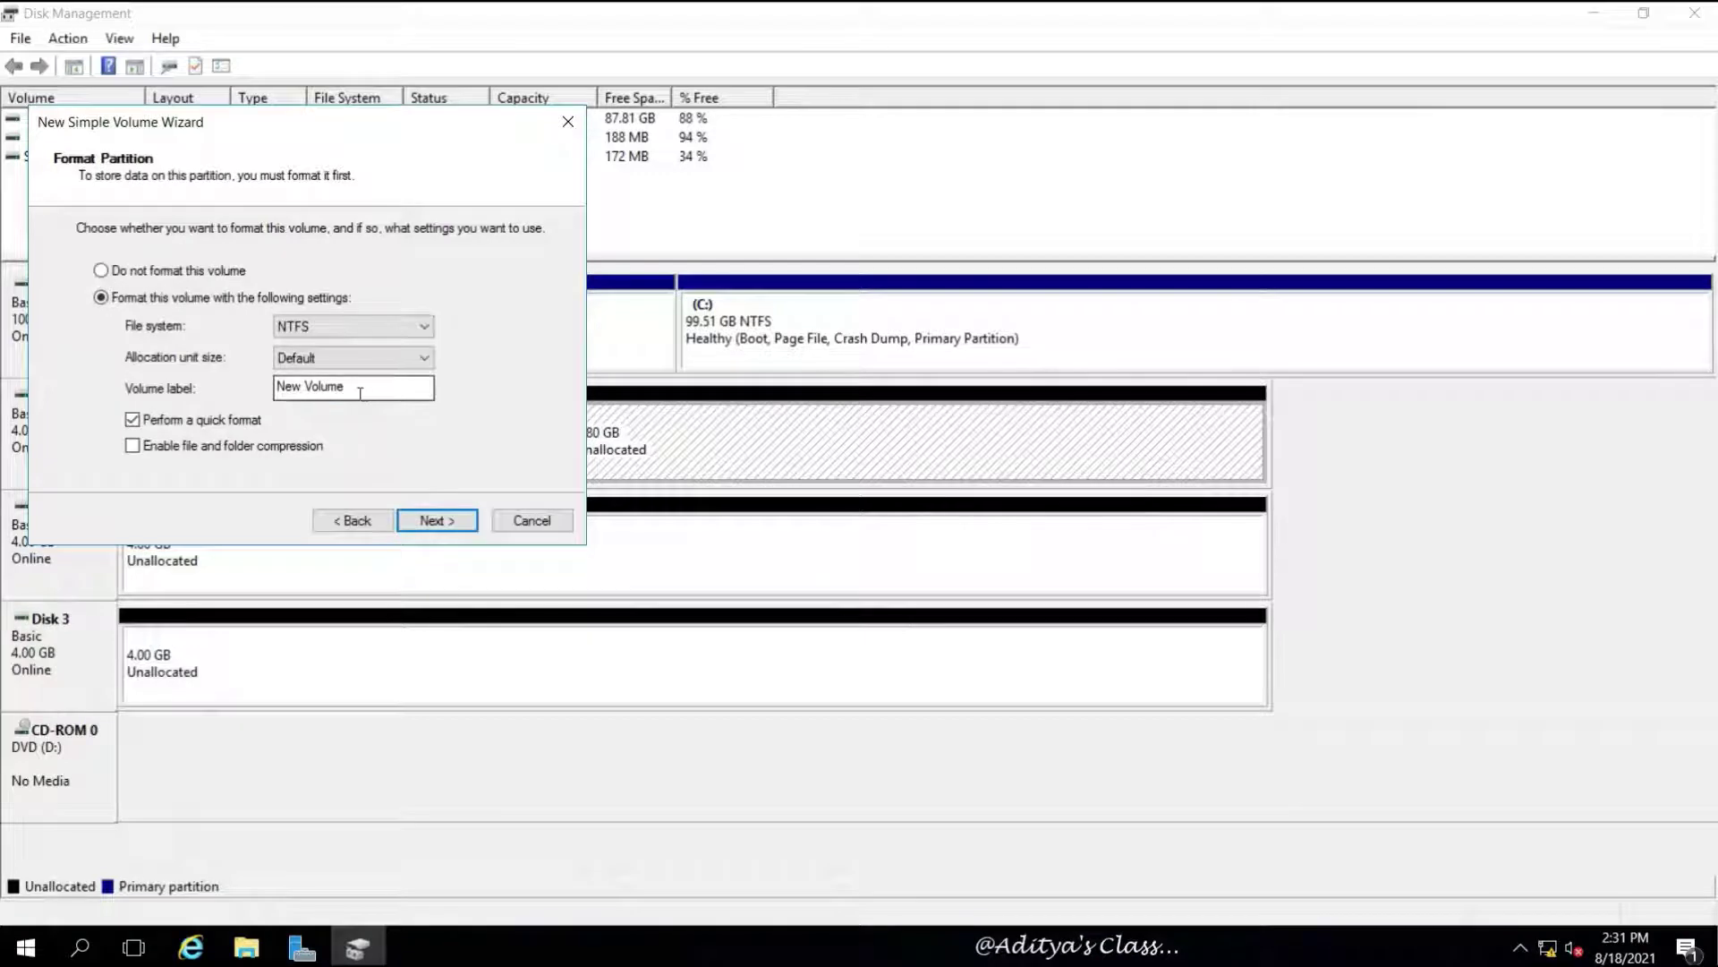
pyautogui.moveTo(360, 394); pyautogui.dragTo(211, 383)
pyautogui.press('BackSpace')
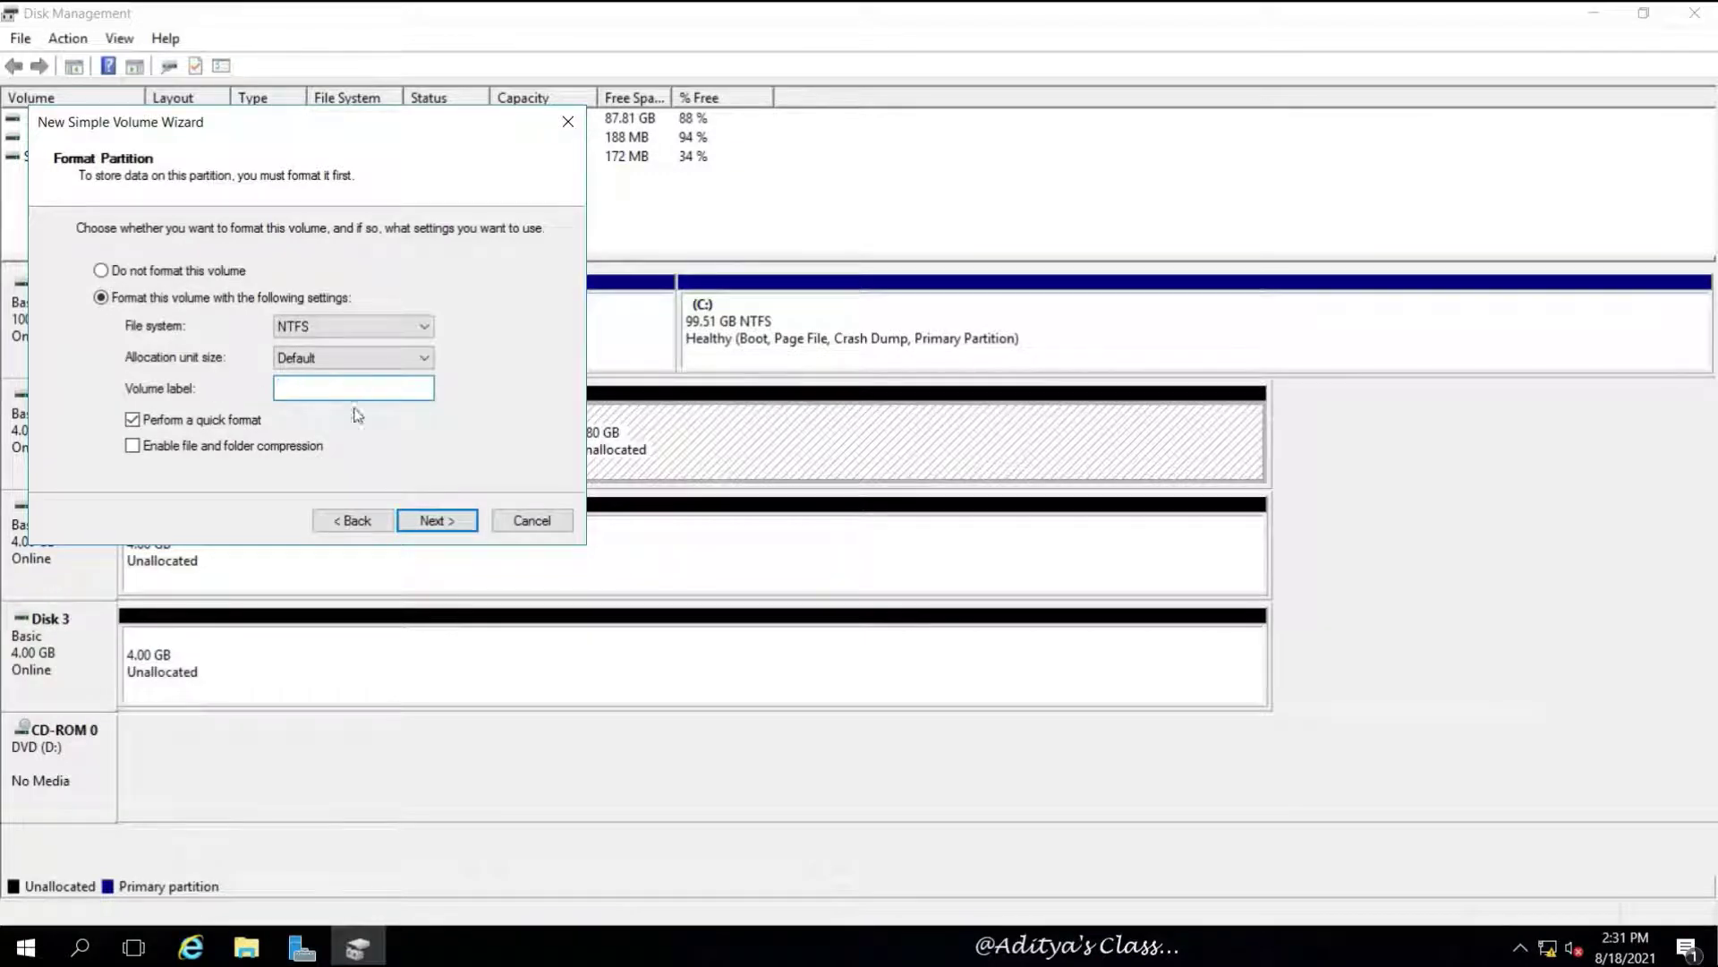
pyautogui.click(474, 522)
pyautogui.click(467, 521)
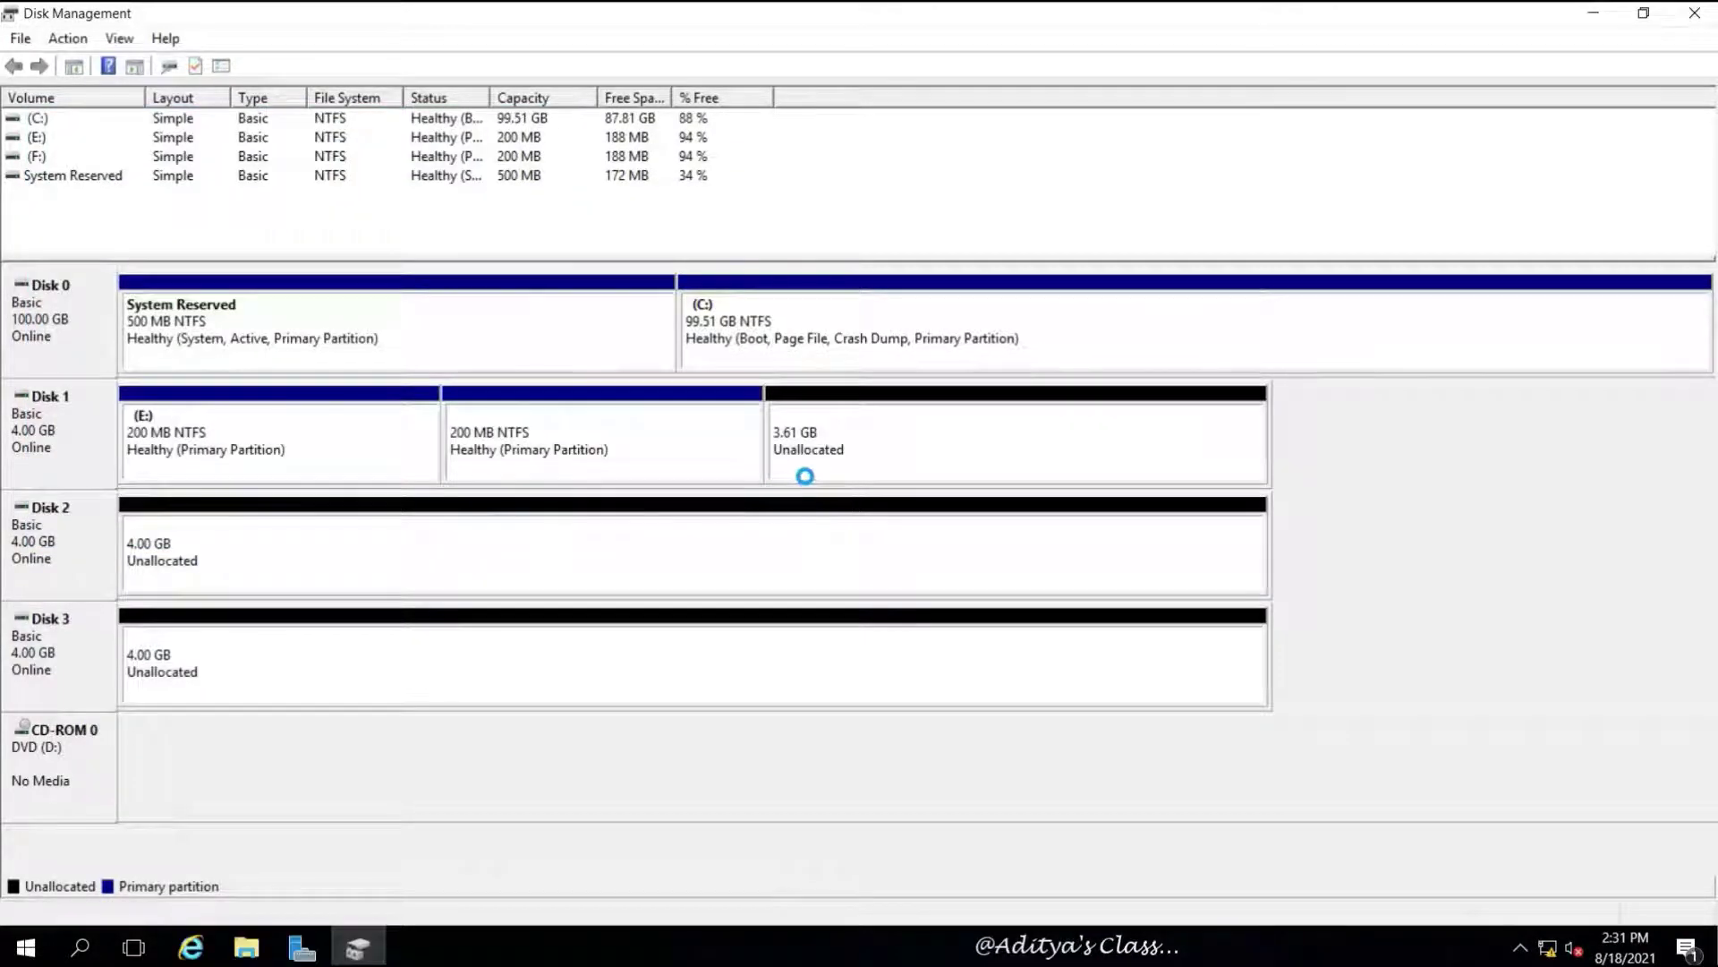
# Create a third 200 MB NTFS simple volume in Disk 1's unallocated space, with drive letter G and no volume label.
pyautogui.rightClick(988, 423)
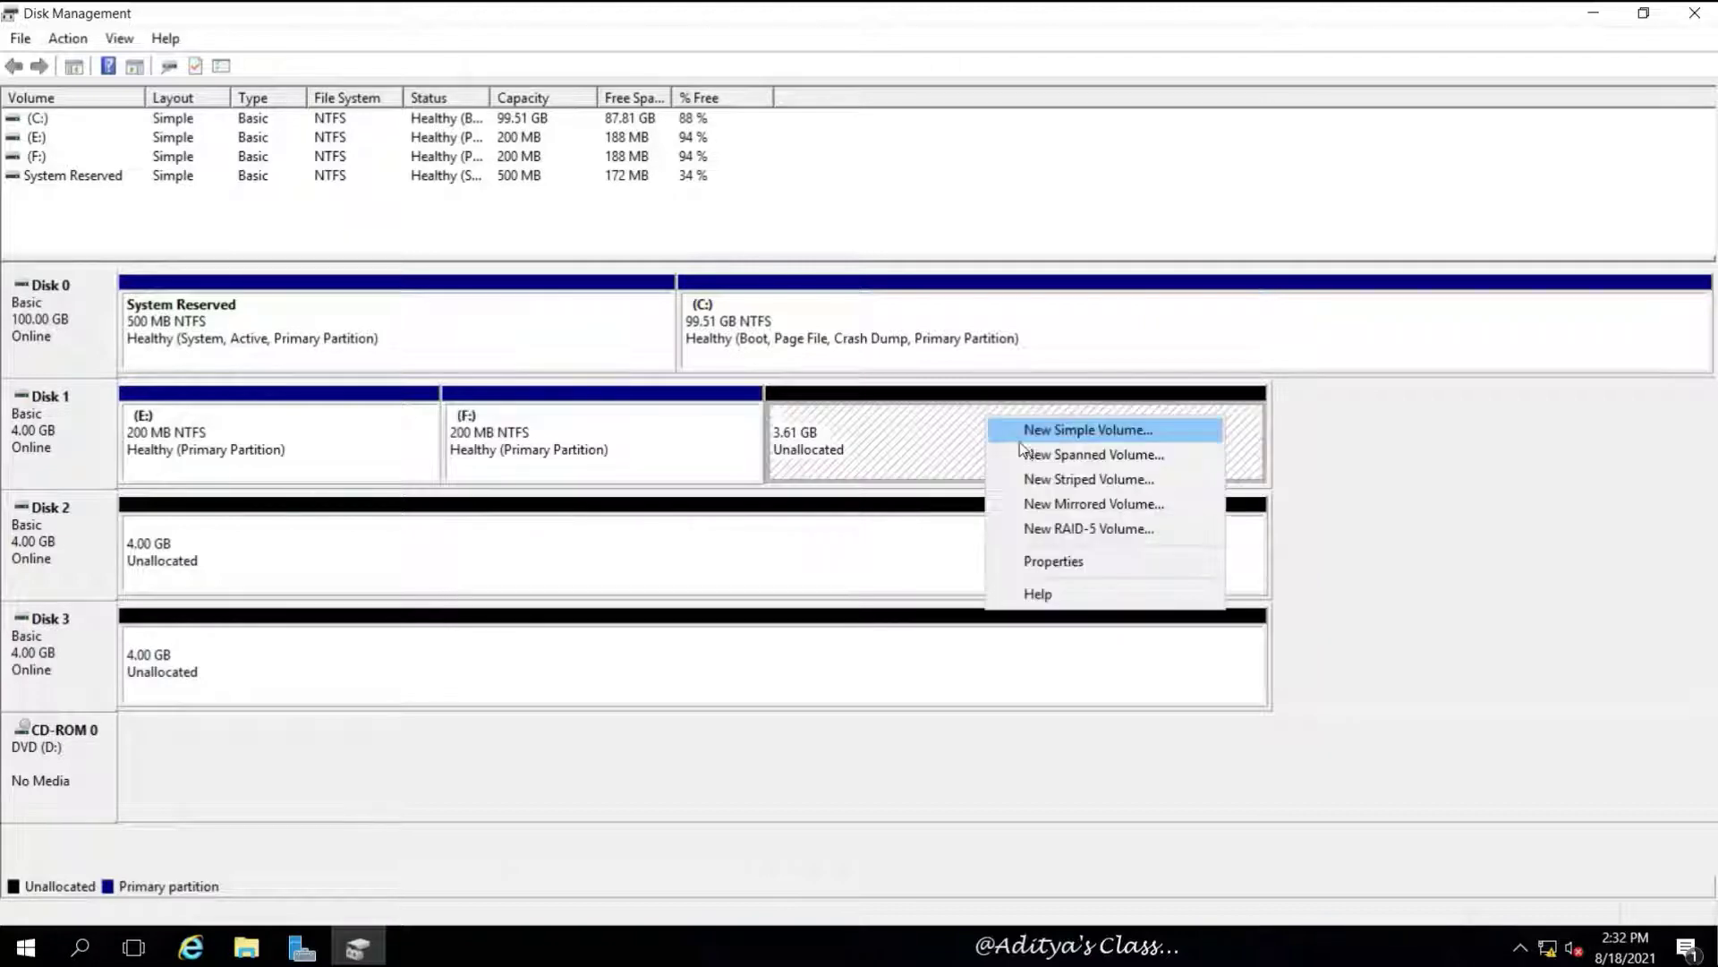
pyautogui.click(1135, 431)
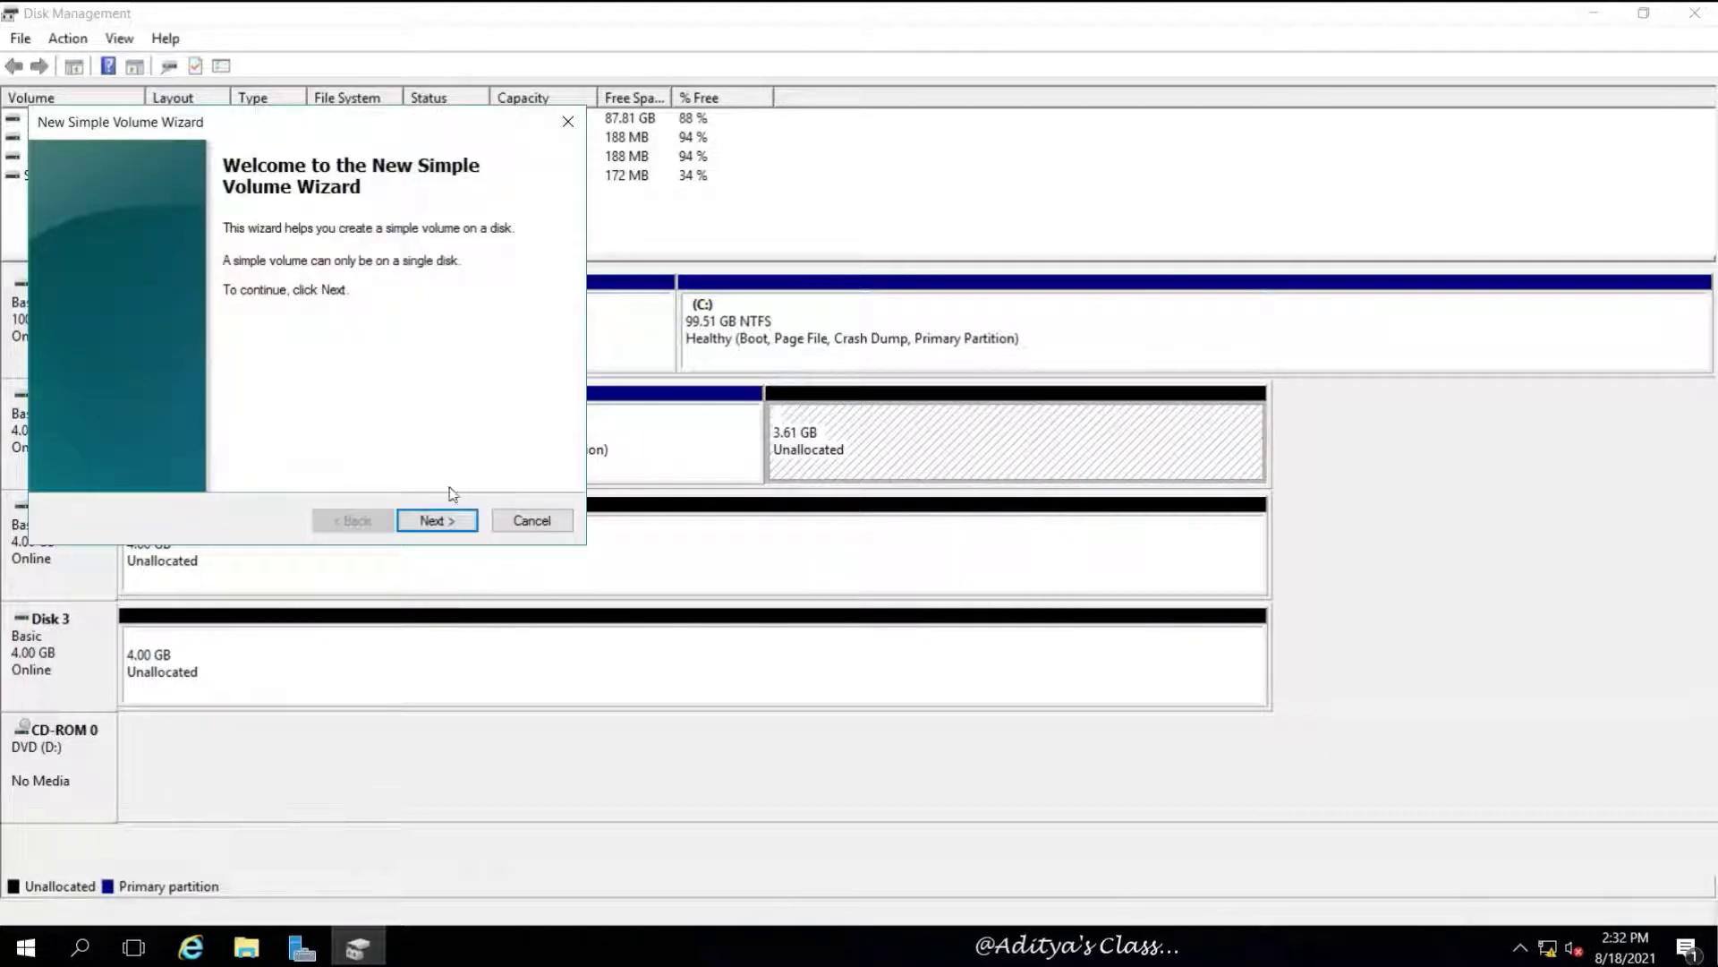
pyautogui.click(426, 519)
pyautogui.write('200')
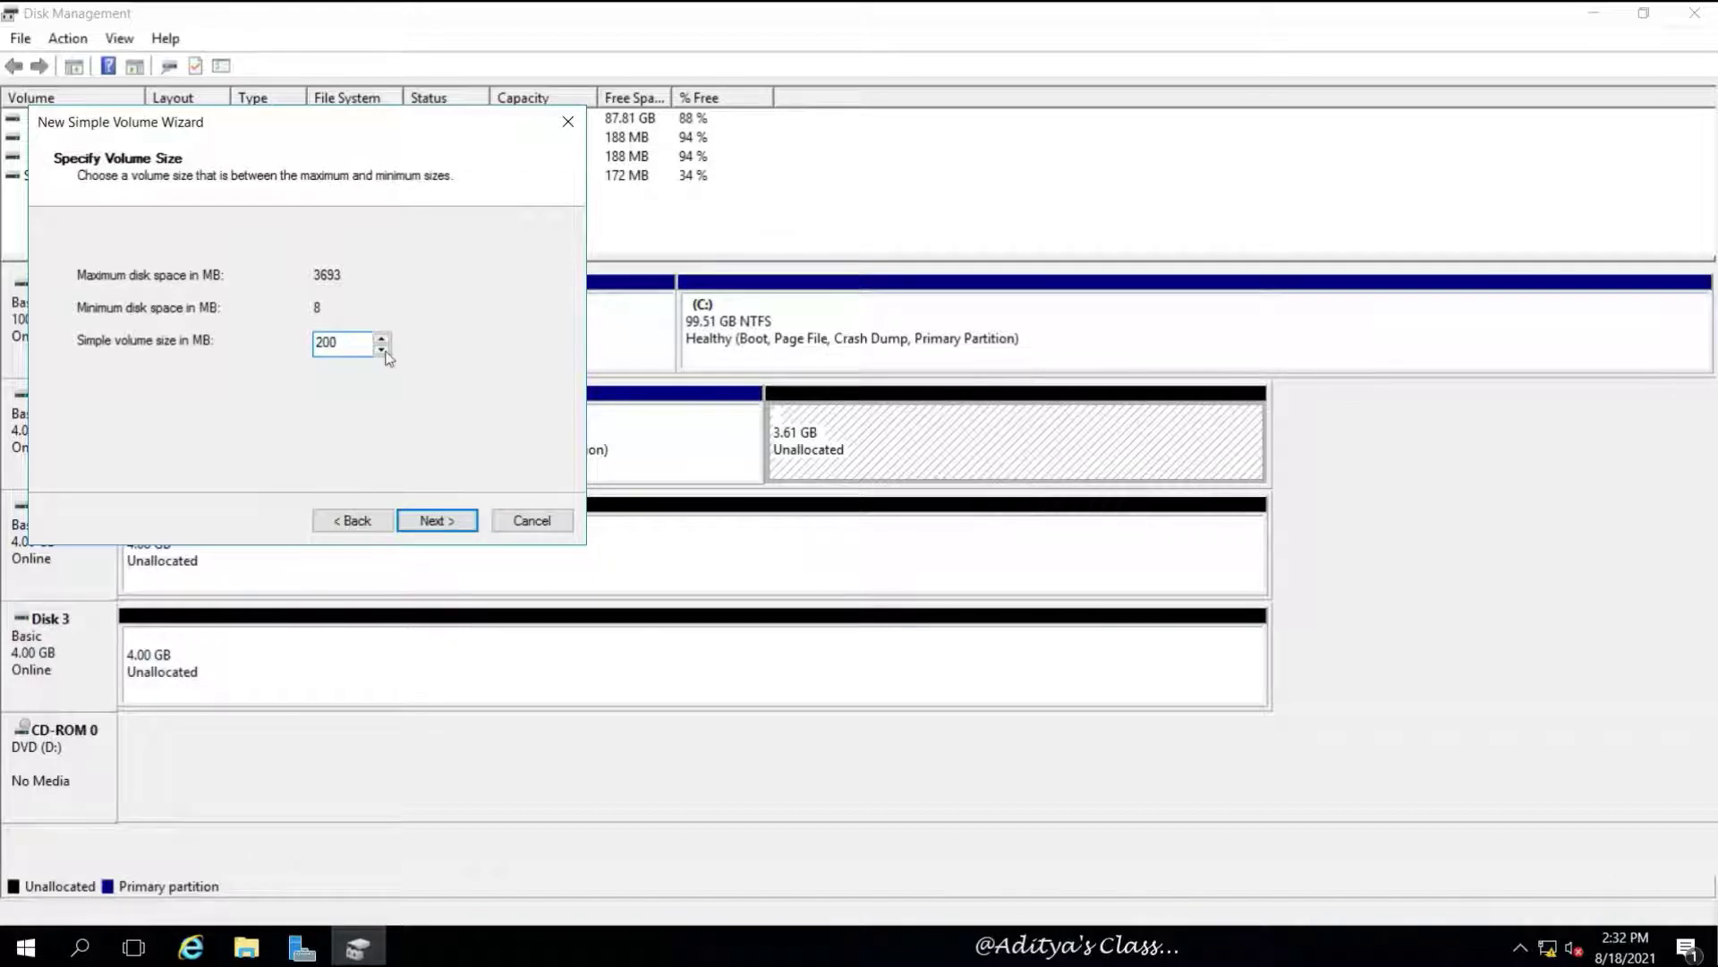
pyautogui.click(420, 524)
pyautogui.click(420, 521)
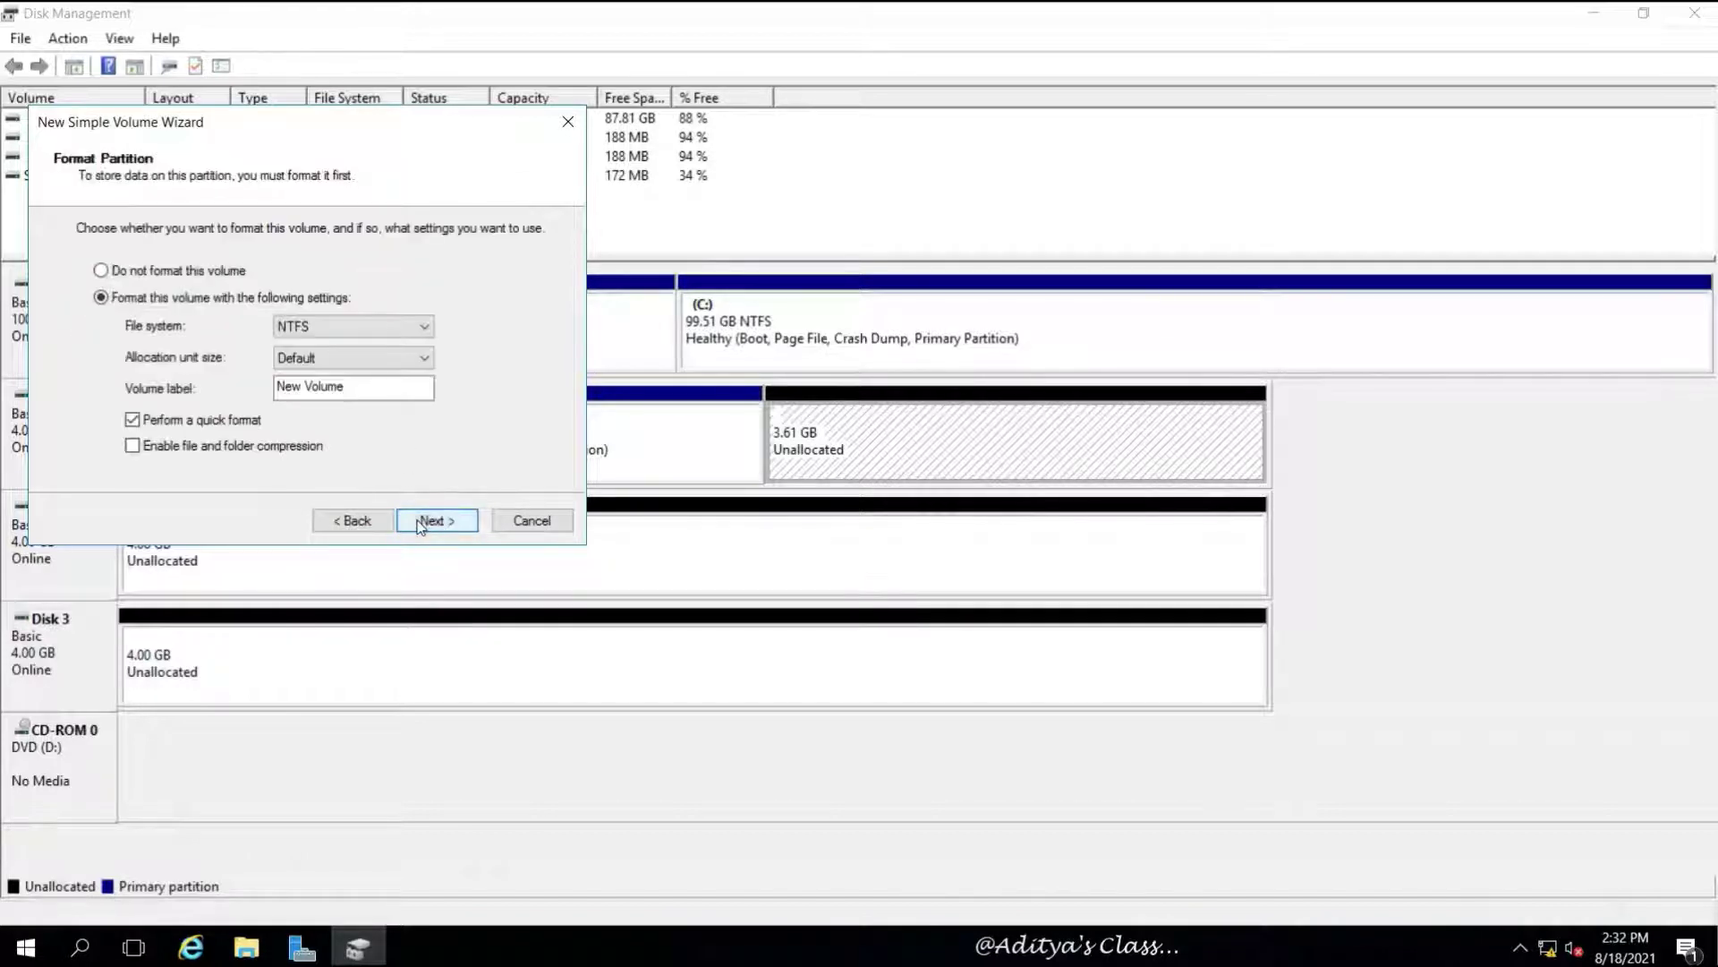
pyautogui.press('BackSpace')
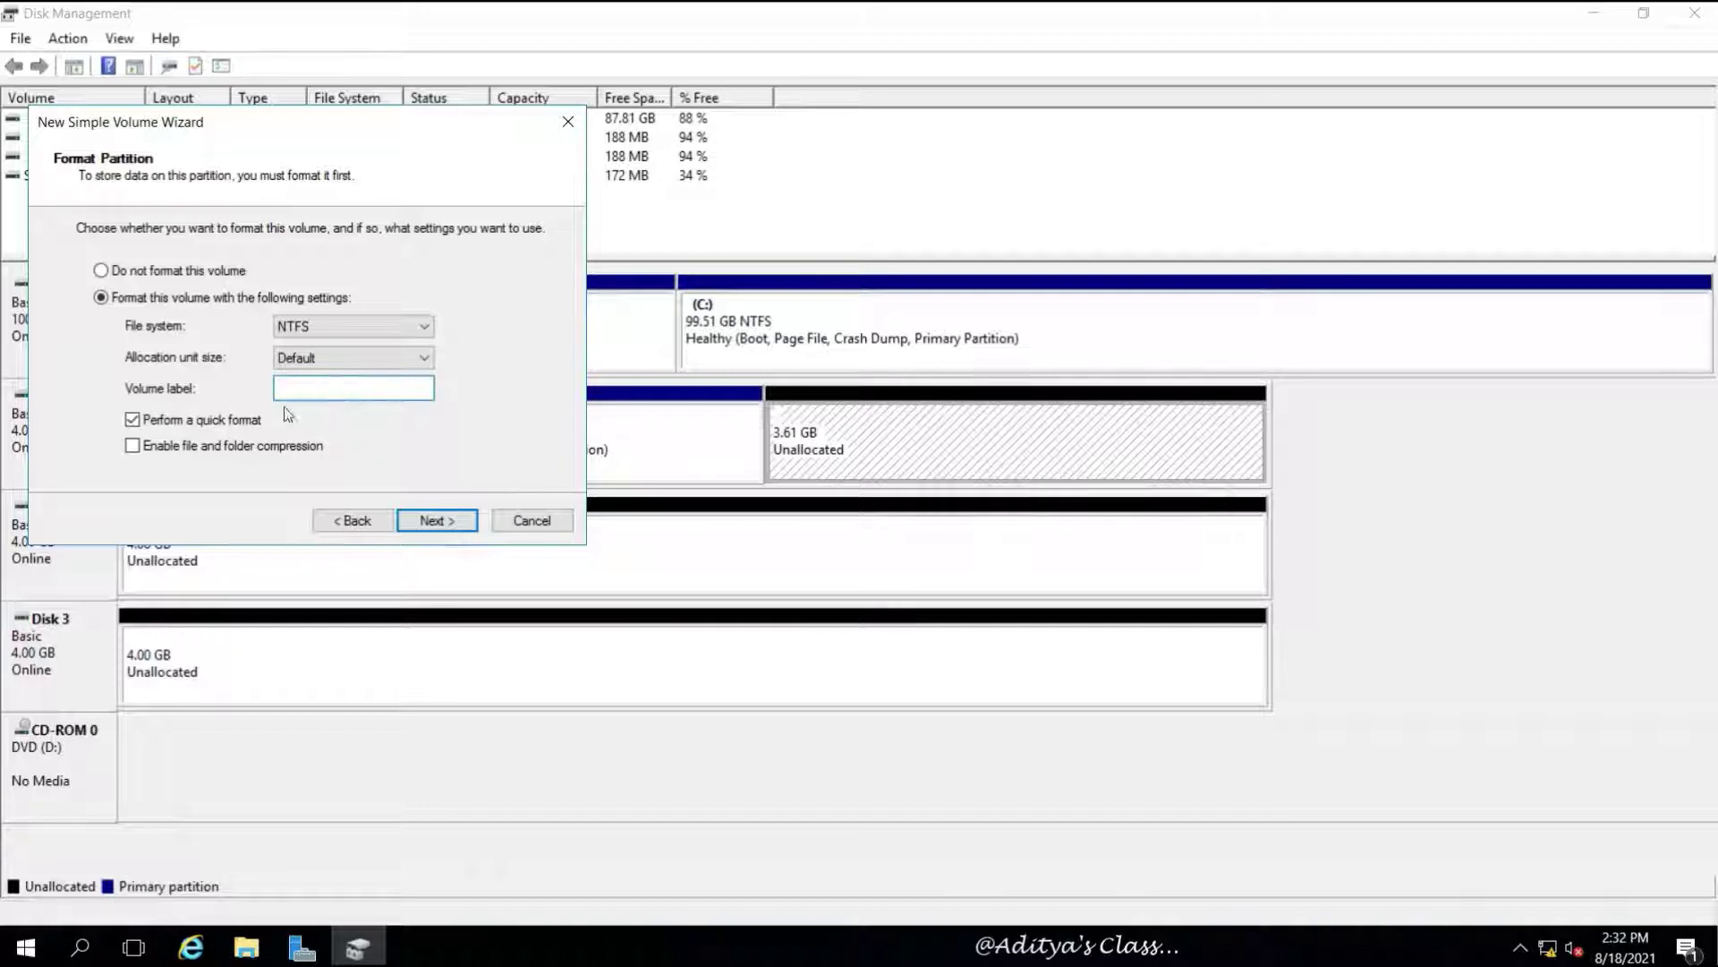
pyautogui.click(450, 520)
pyautogui.click(461, 520)
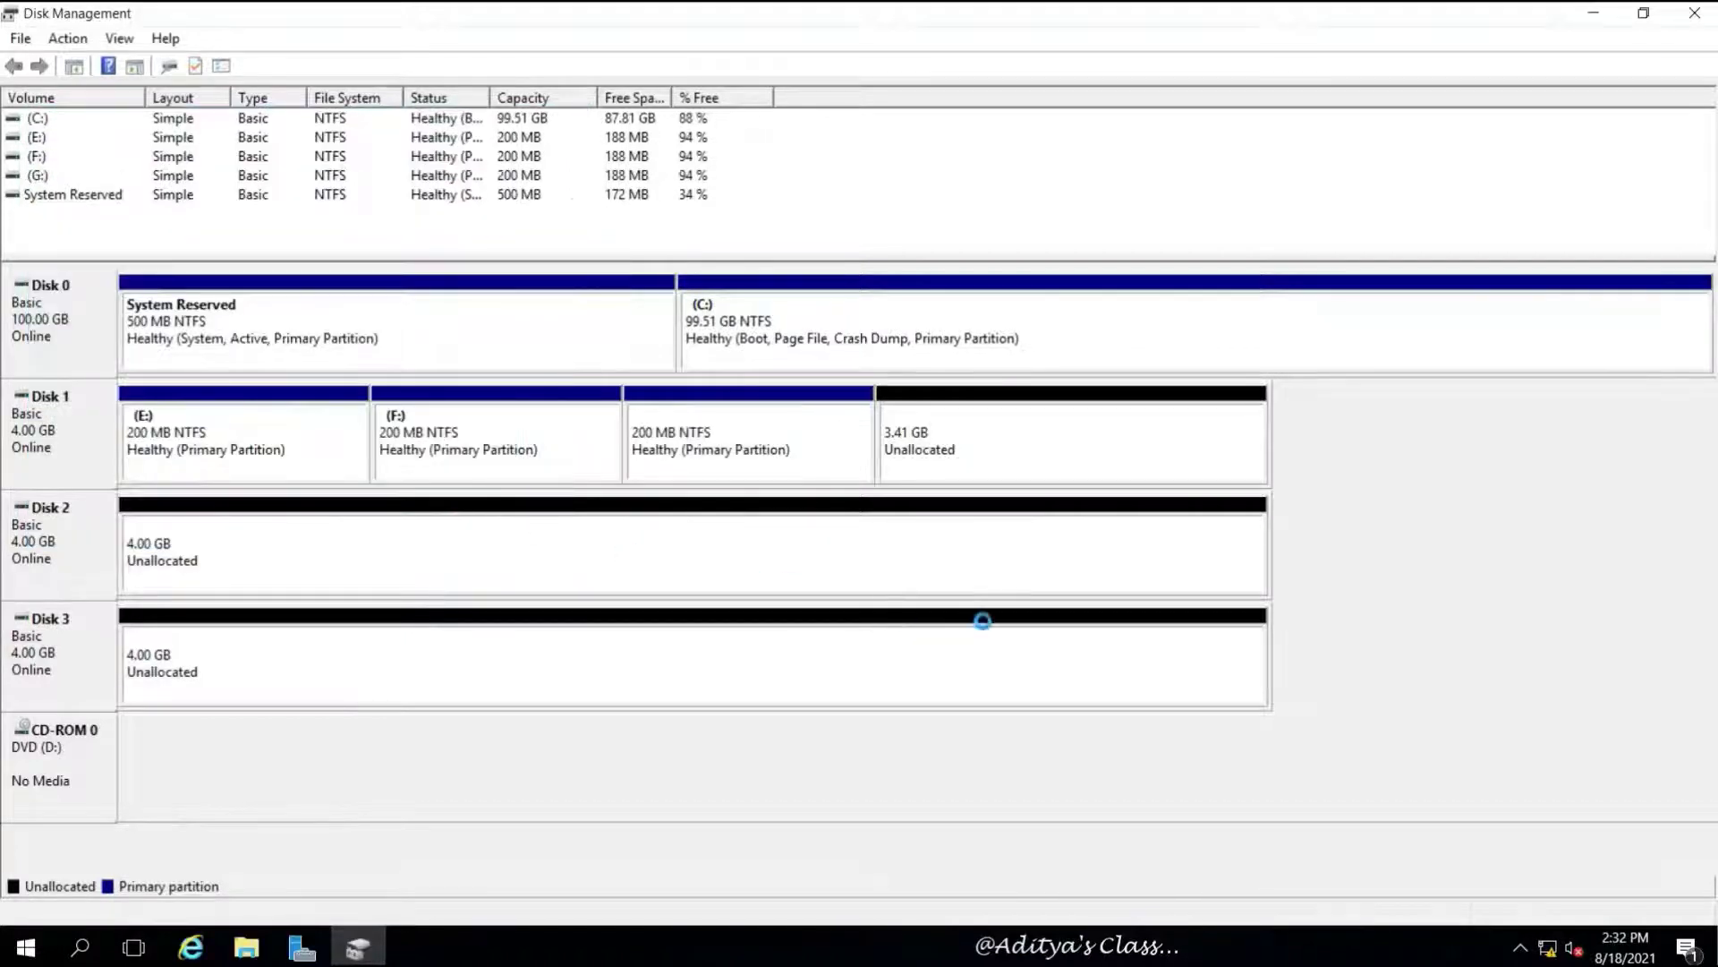
# Check the E:, F: and G: volumes on Disk 1 and under This PC in File Explorer, and close File Explorer.
pyautogui.click(286, 438)
pyautogui.click(490, 435)
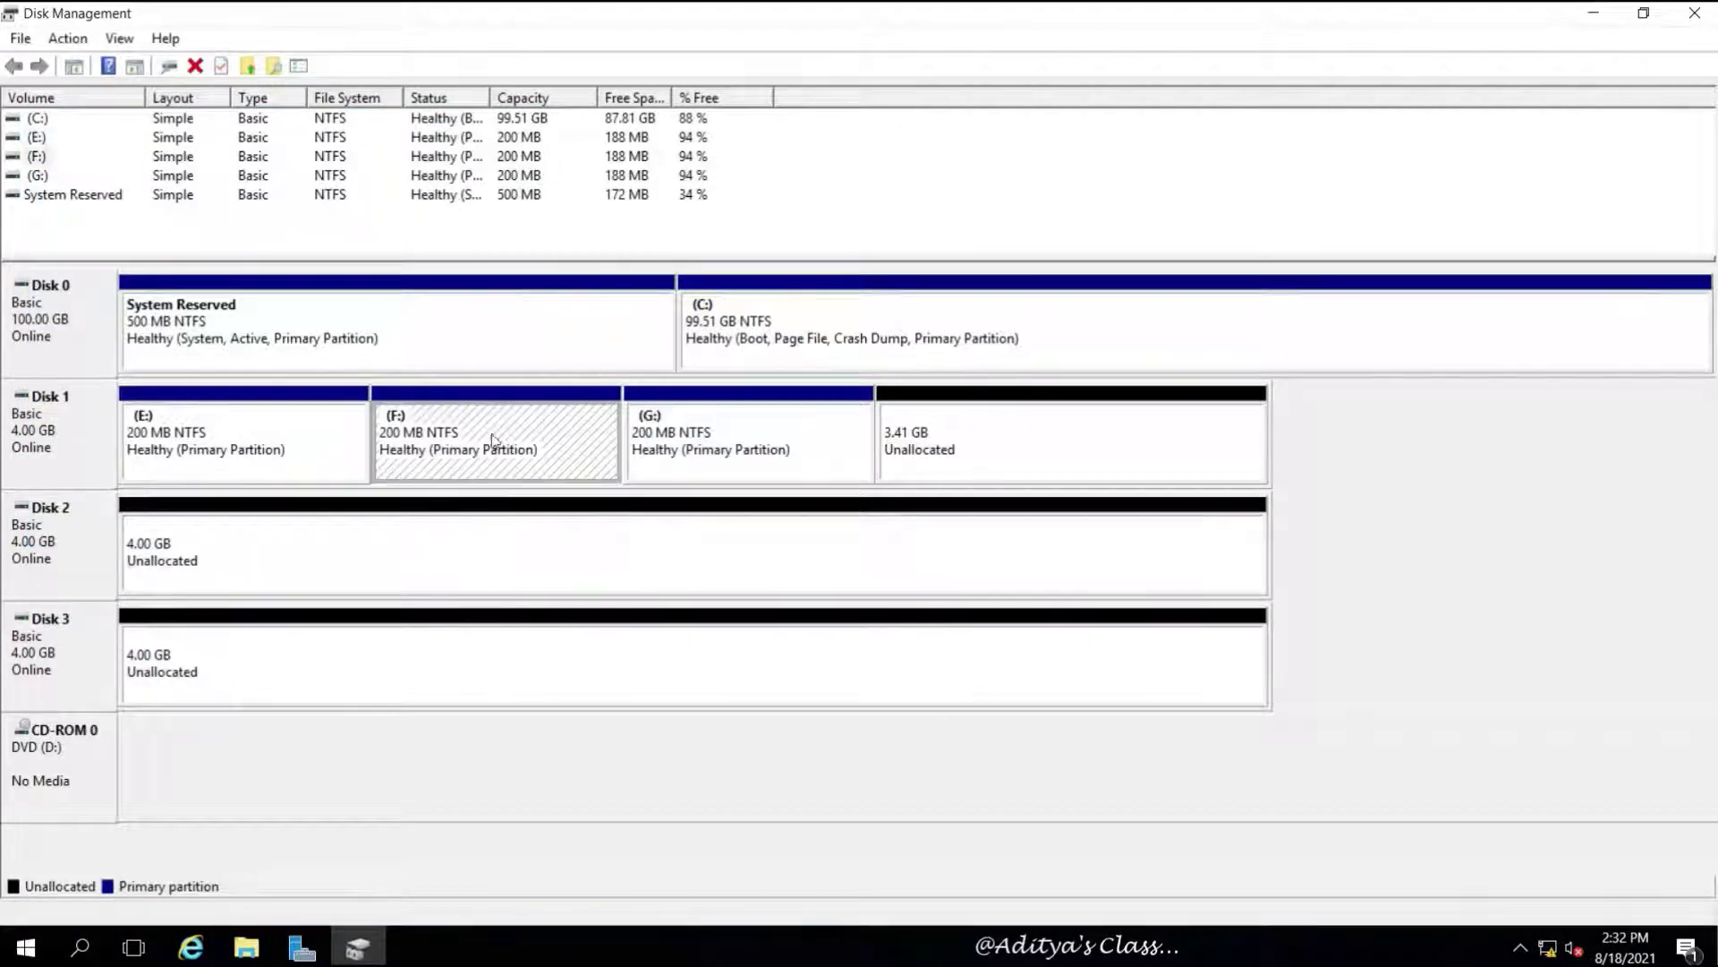
pyautogui.click(750, 441)
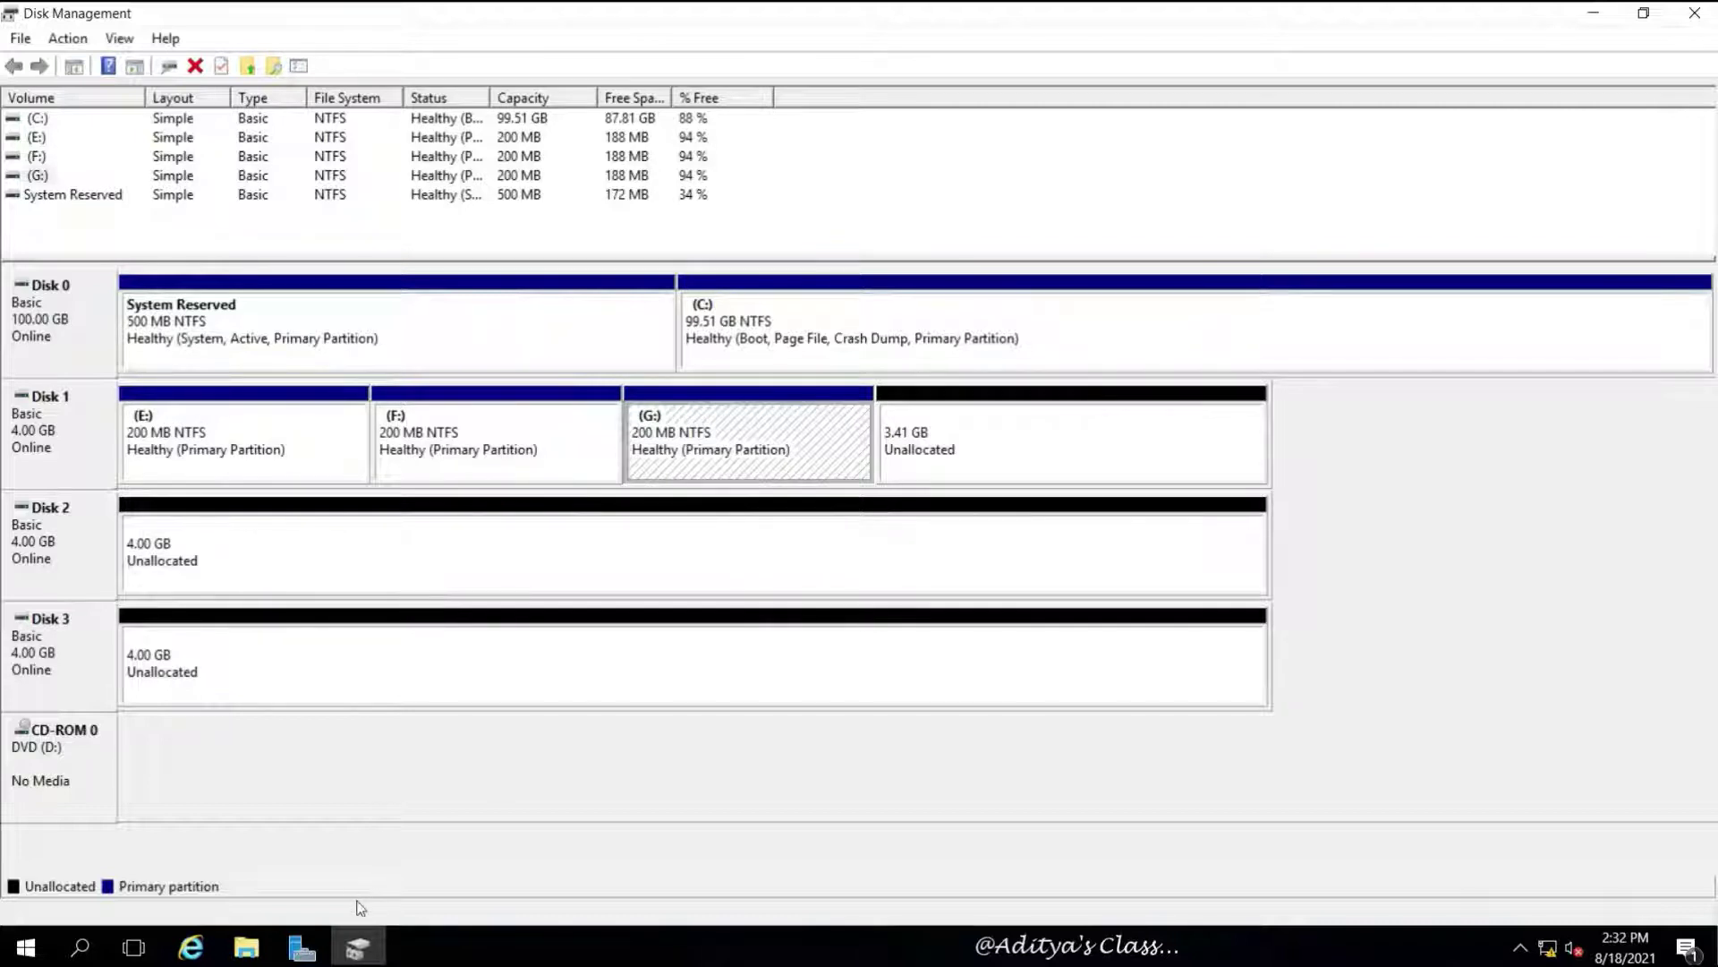
pyautogui.click(246, 947)
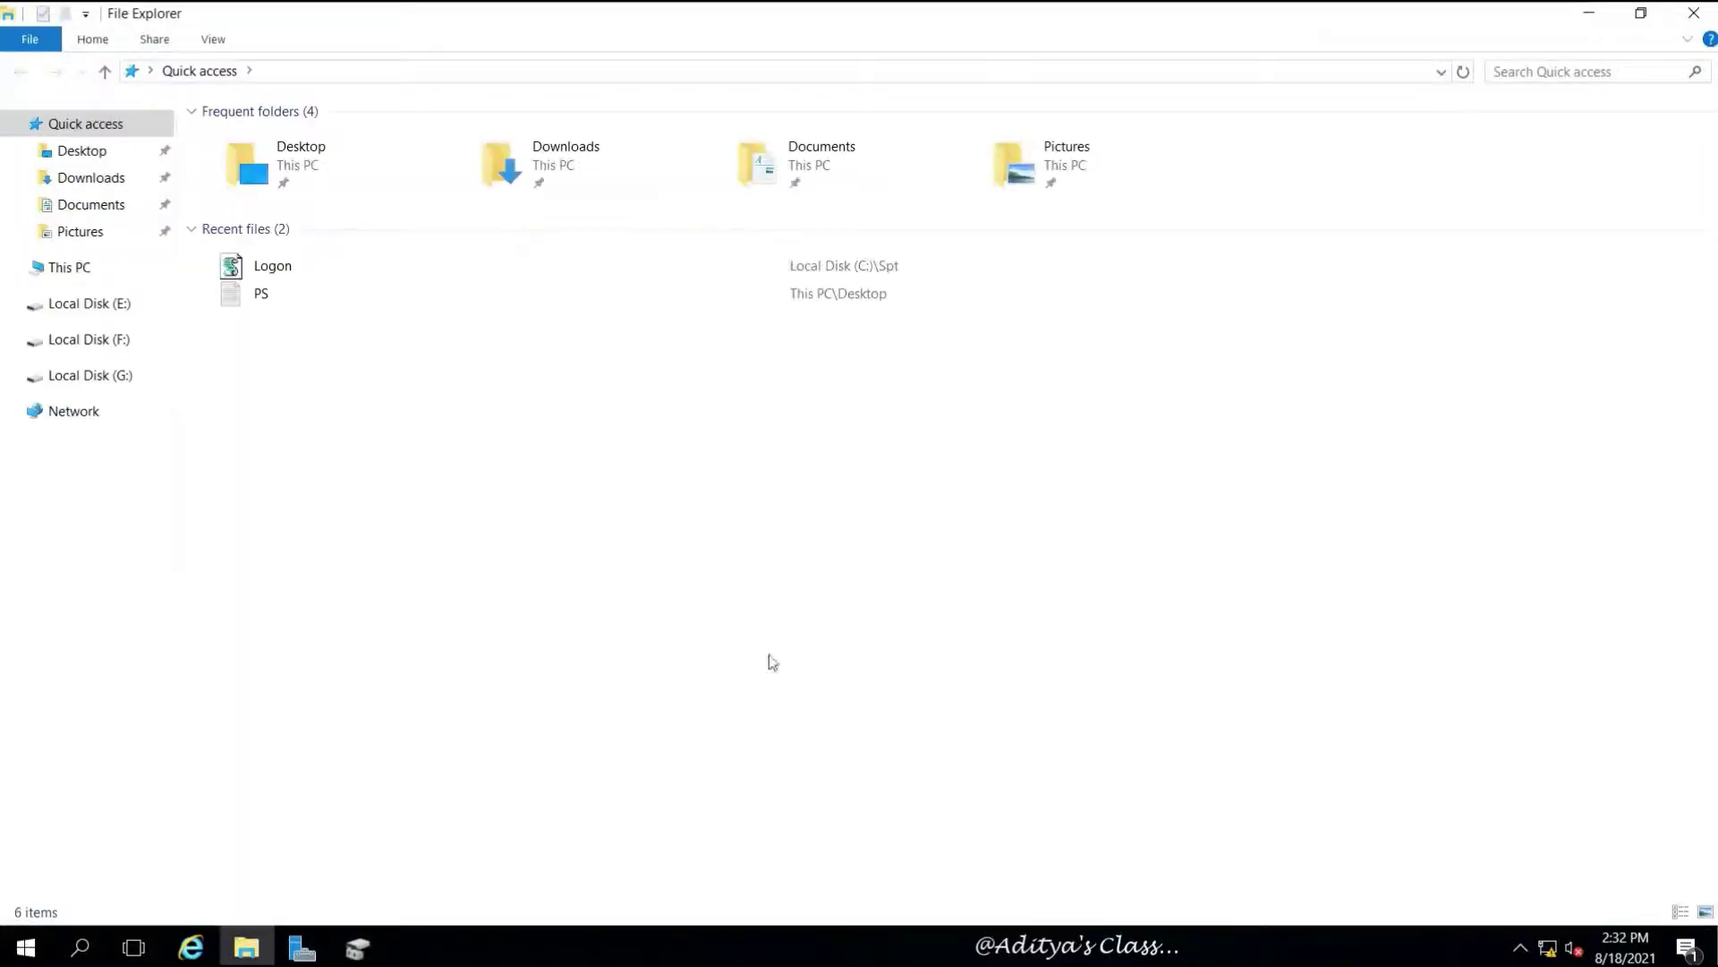
pyautogui.click(67, 274)
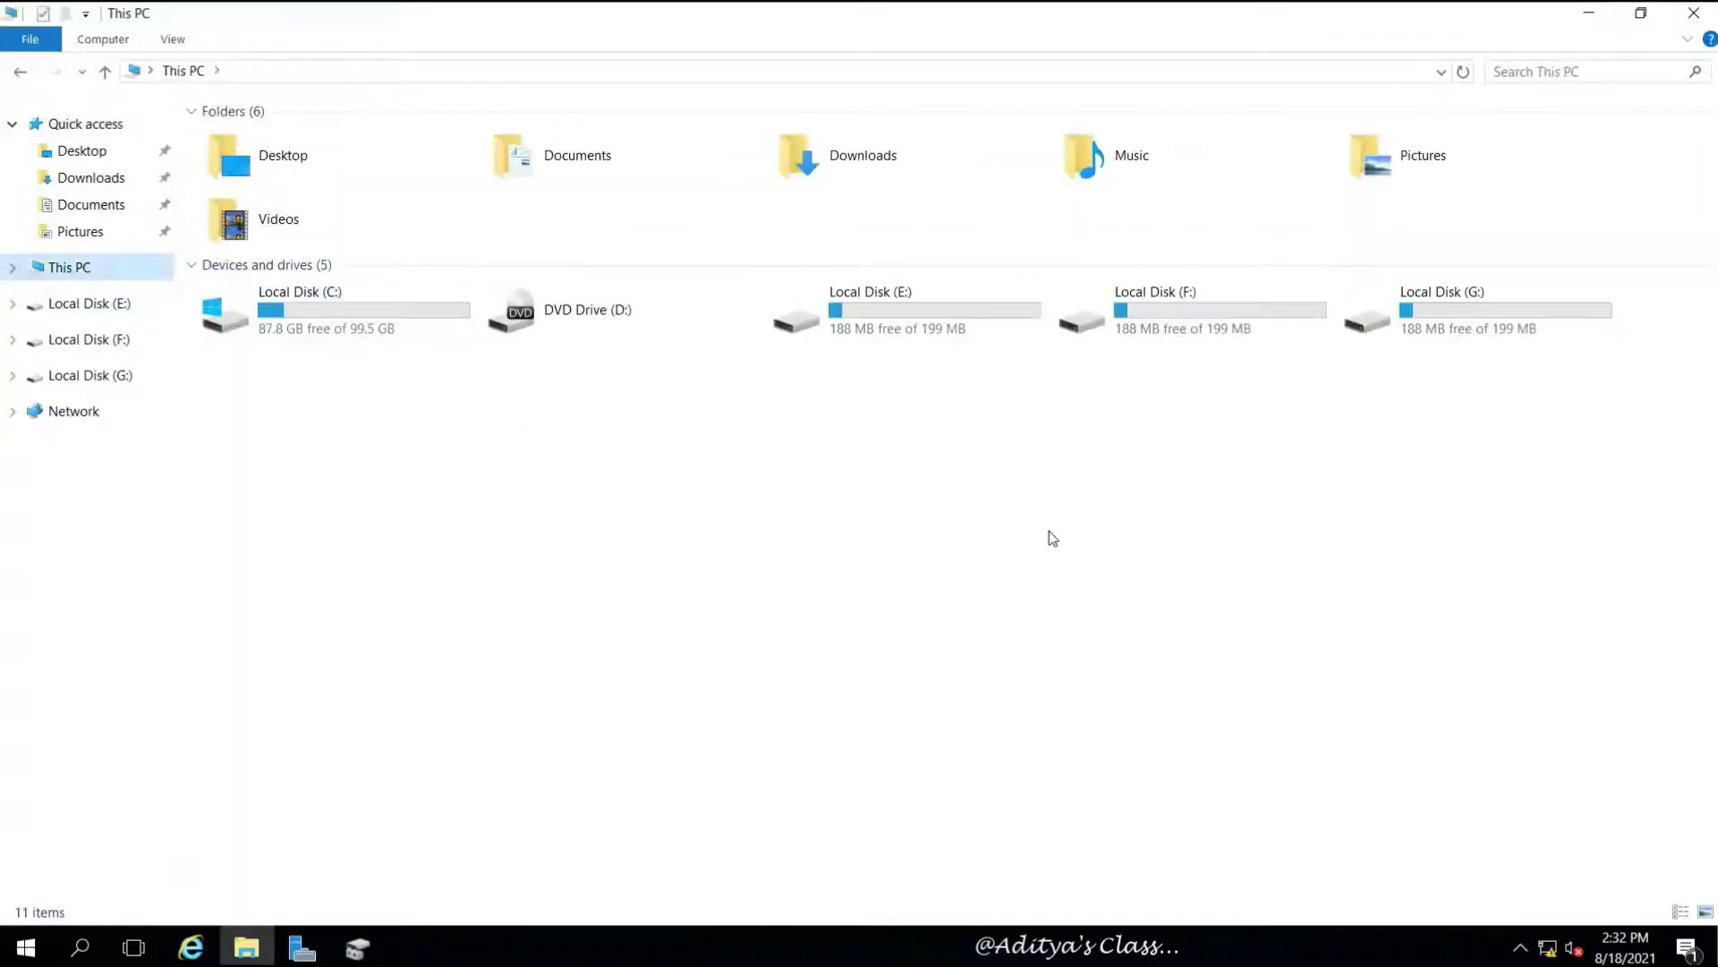
pyautogui.click(971, 338)
pyautogui.click(1239, 319)
pyautogui.click(1432, 313)
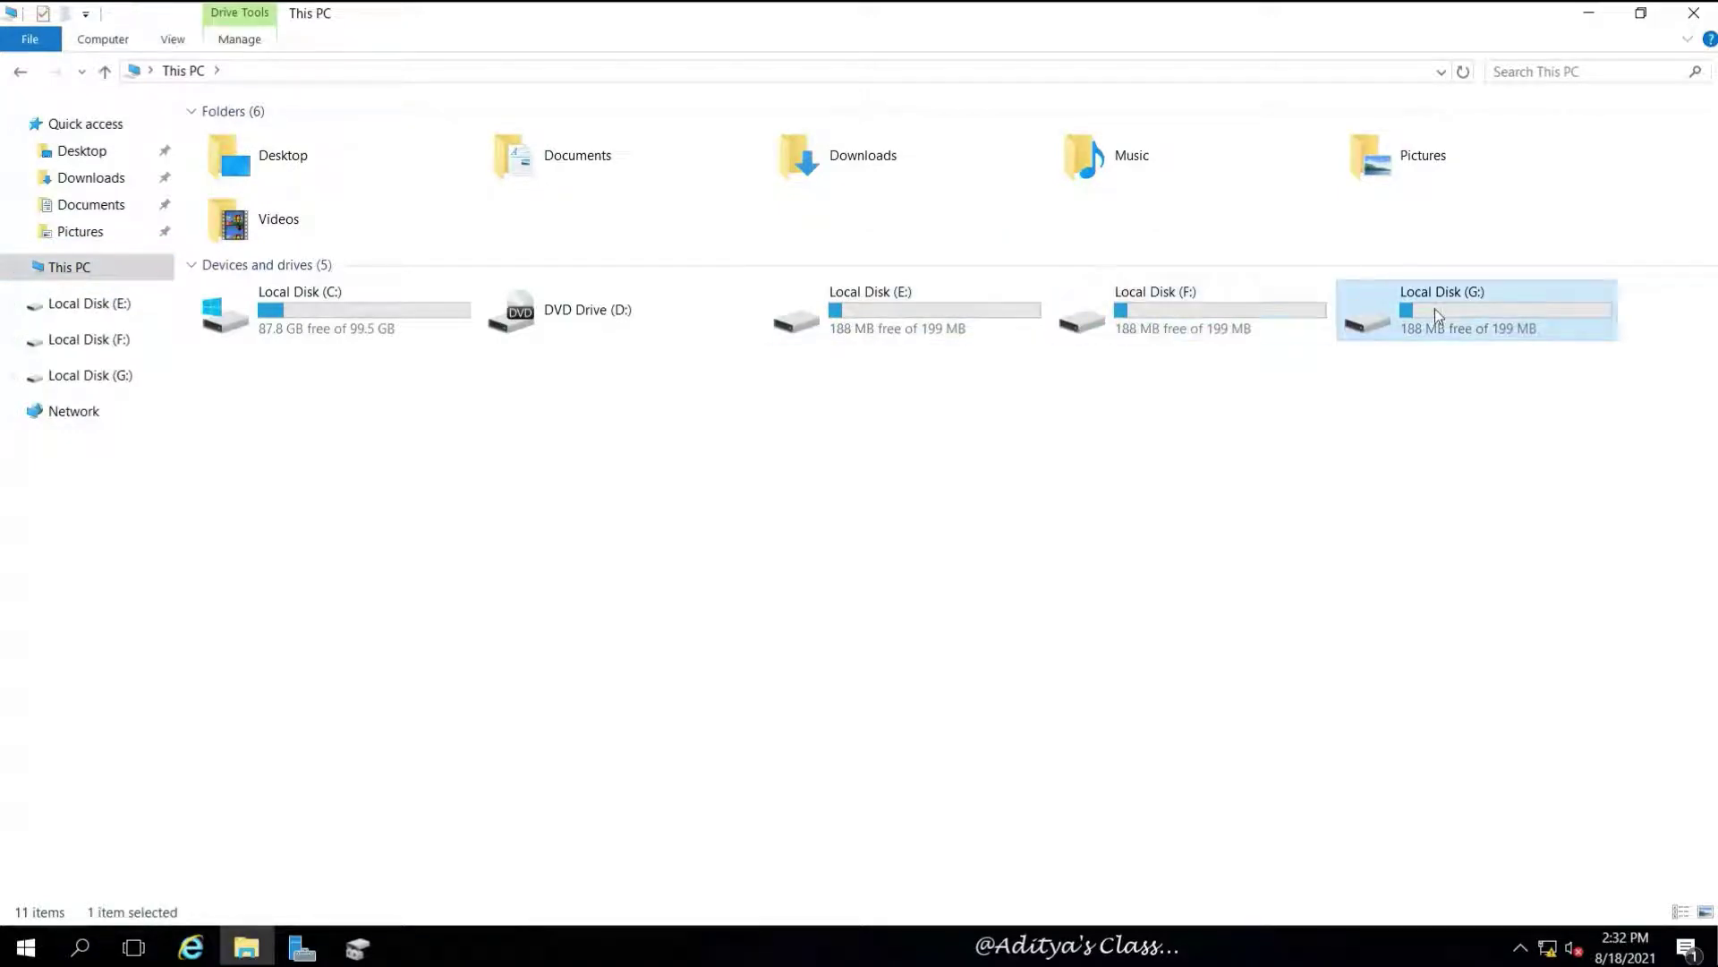
pyautogui.click(1257, 537)
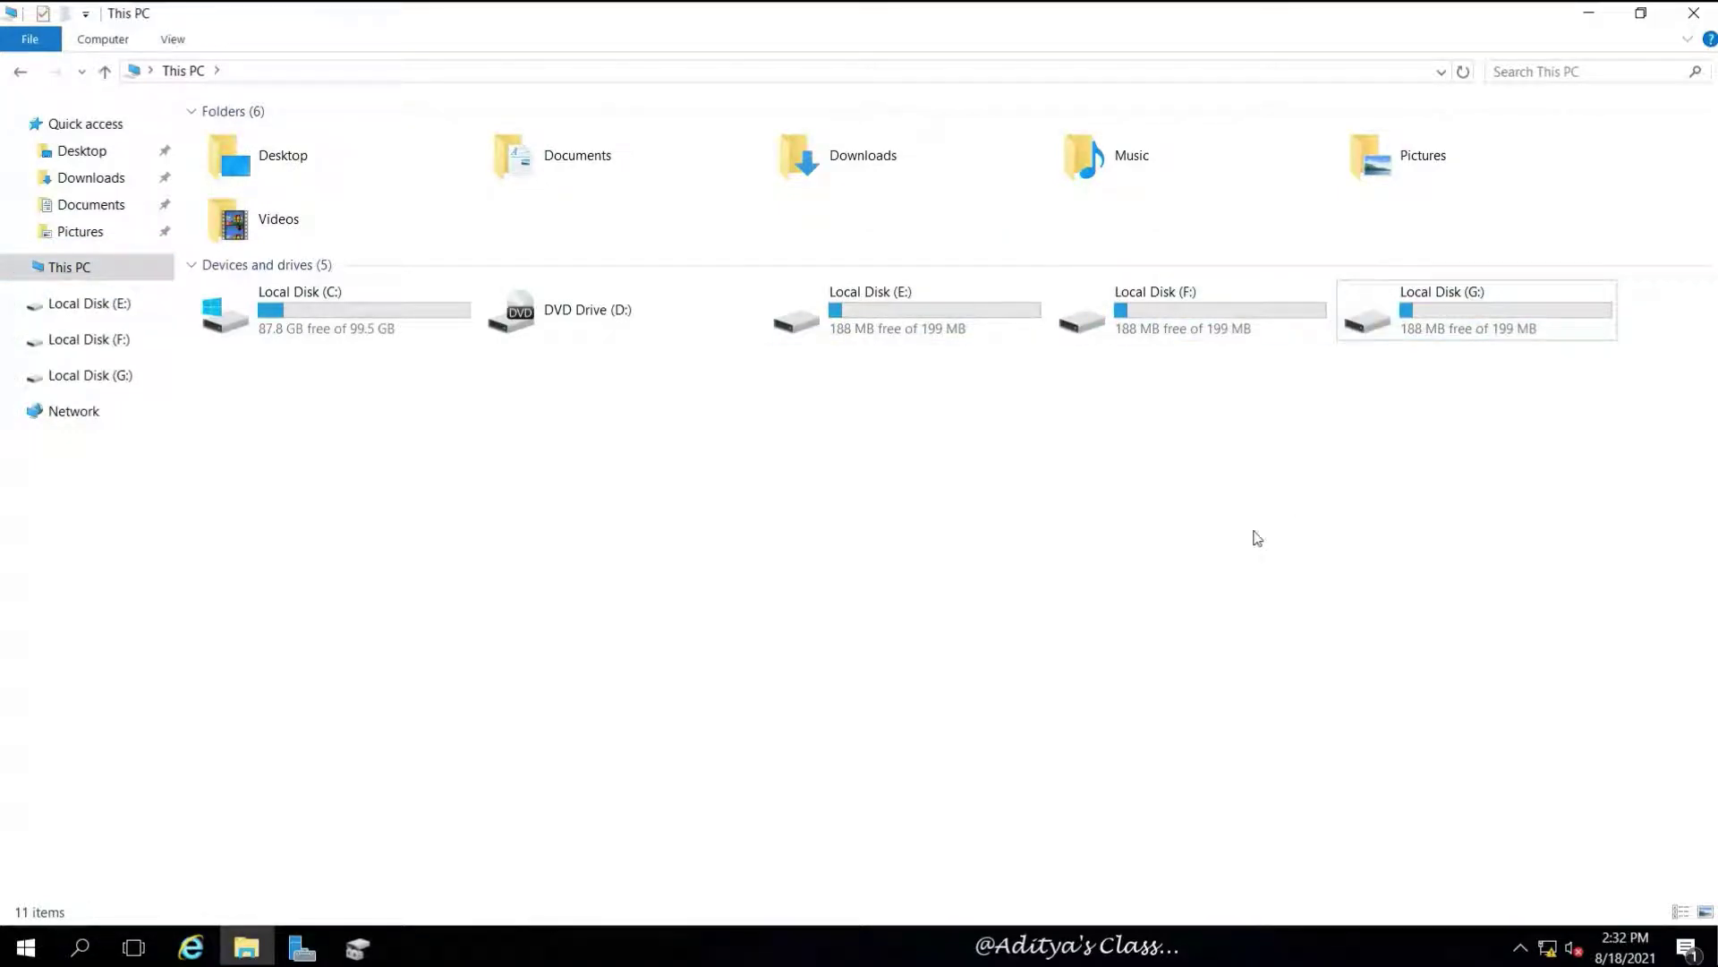
pyautogui.click(1694, 14)
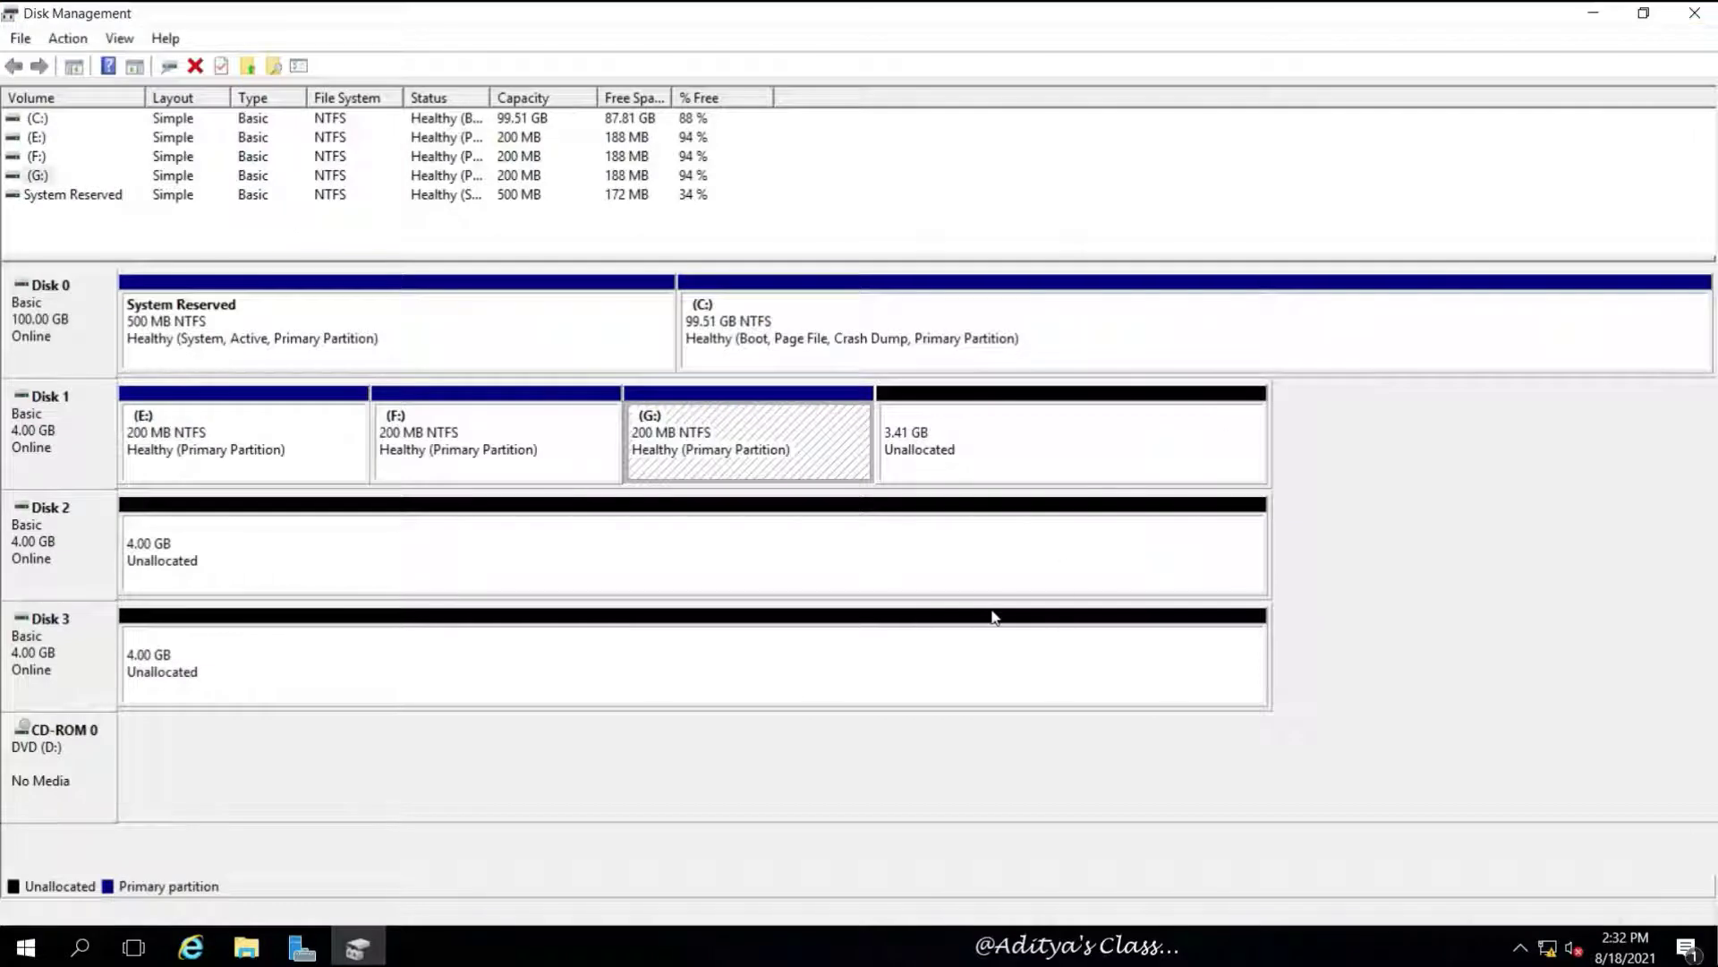
# Create a fourth 200 MB NTFS simple volume in Disk 1's unallocated space, with drive letter H and no volume label.
pyautogui.rightClick(1000, 425)
pyautogui.click(1099, 433)
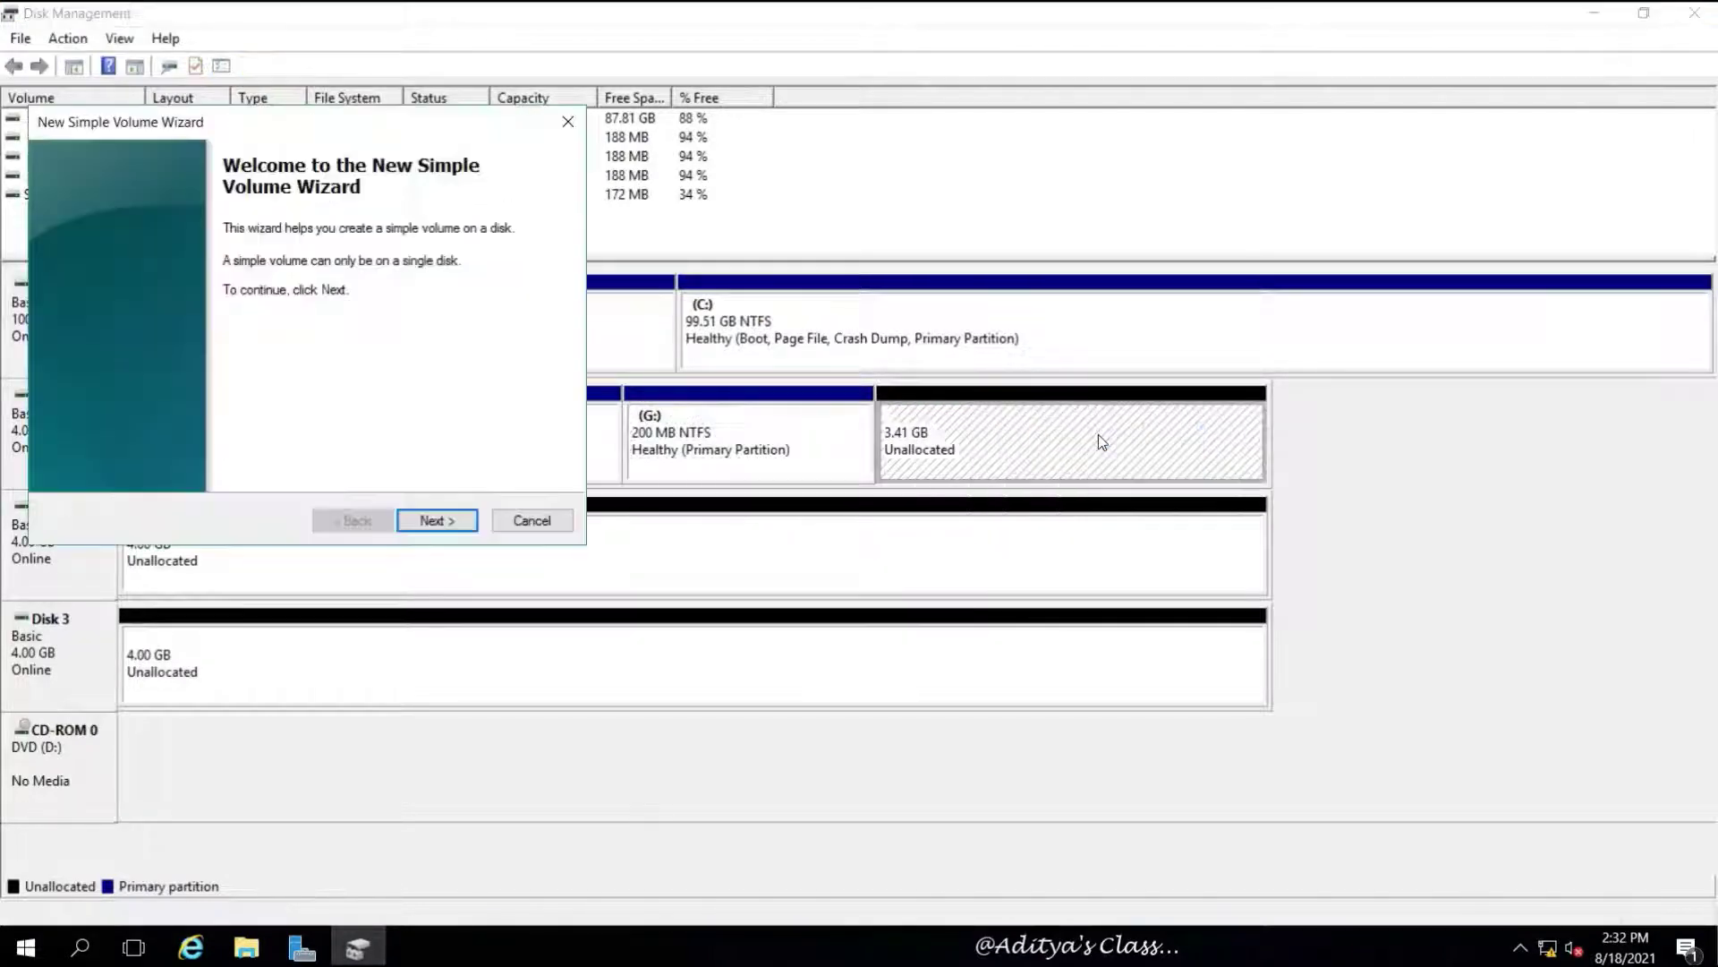
pyautogui.click(450, 519)
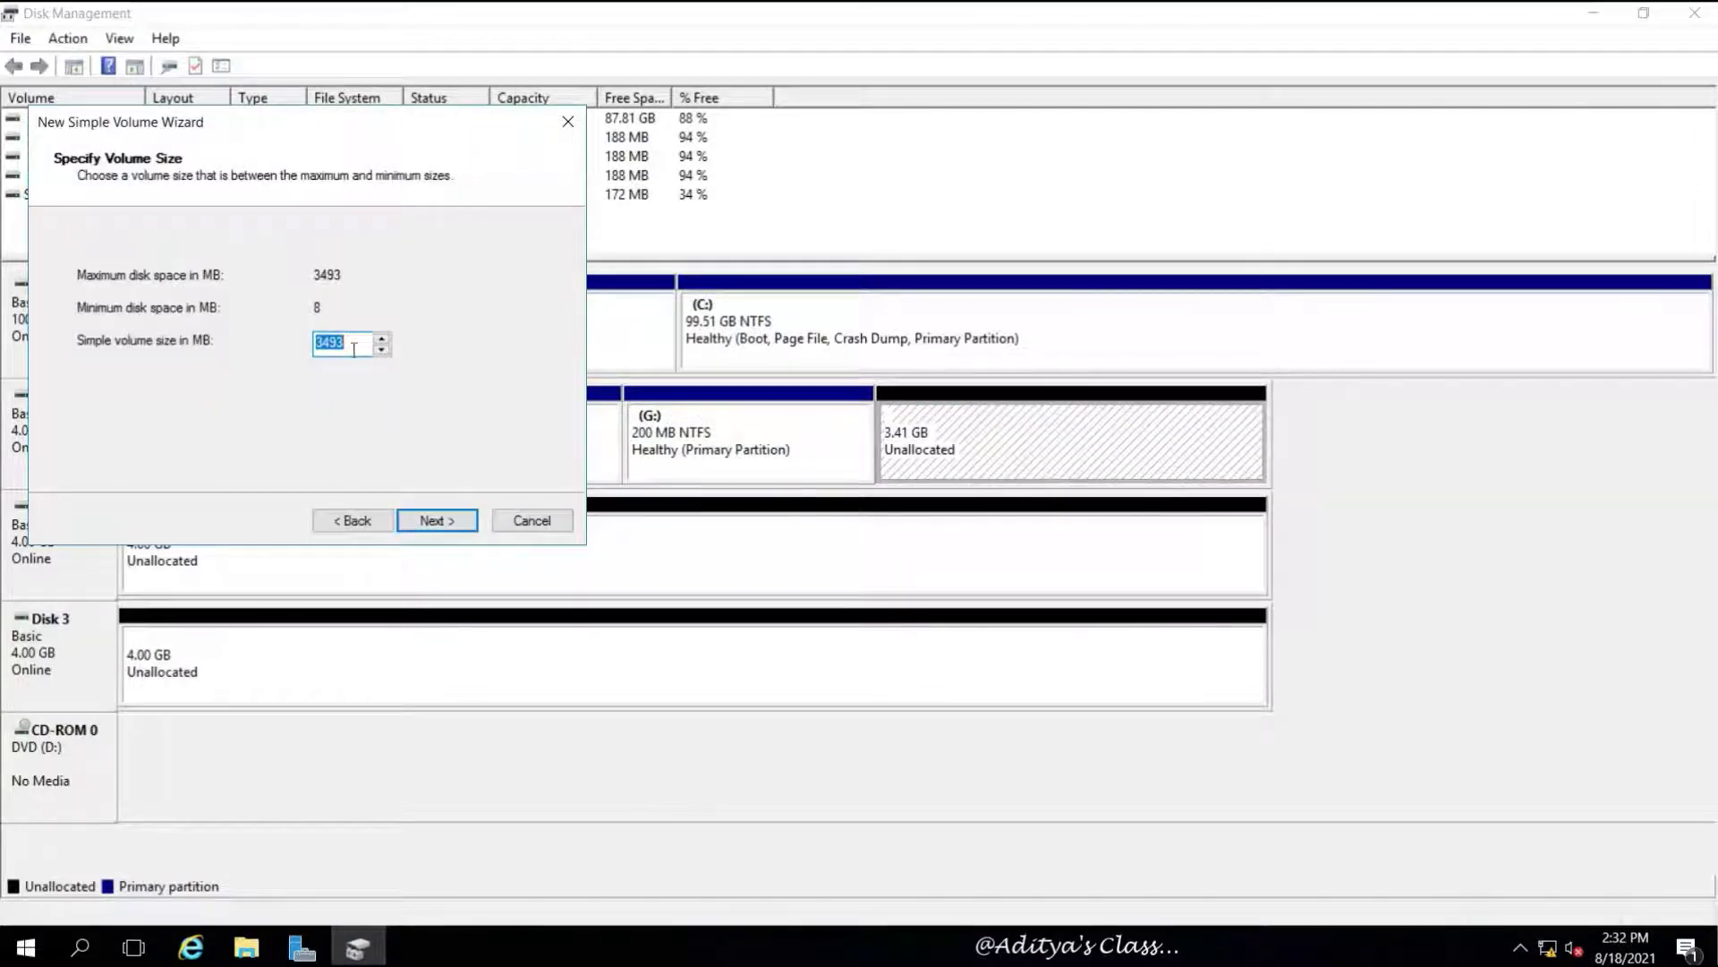
pyautogui.write('200')
pyautogui.click(440, 519)
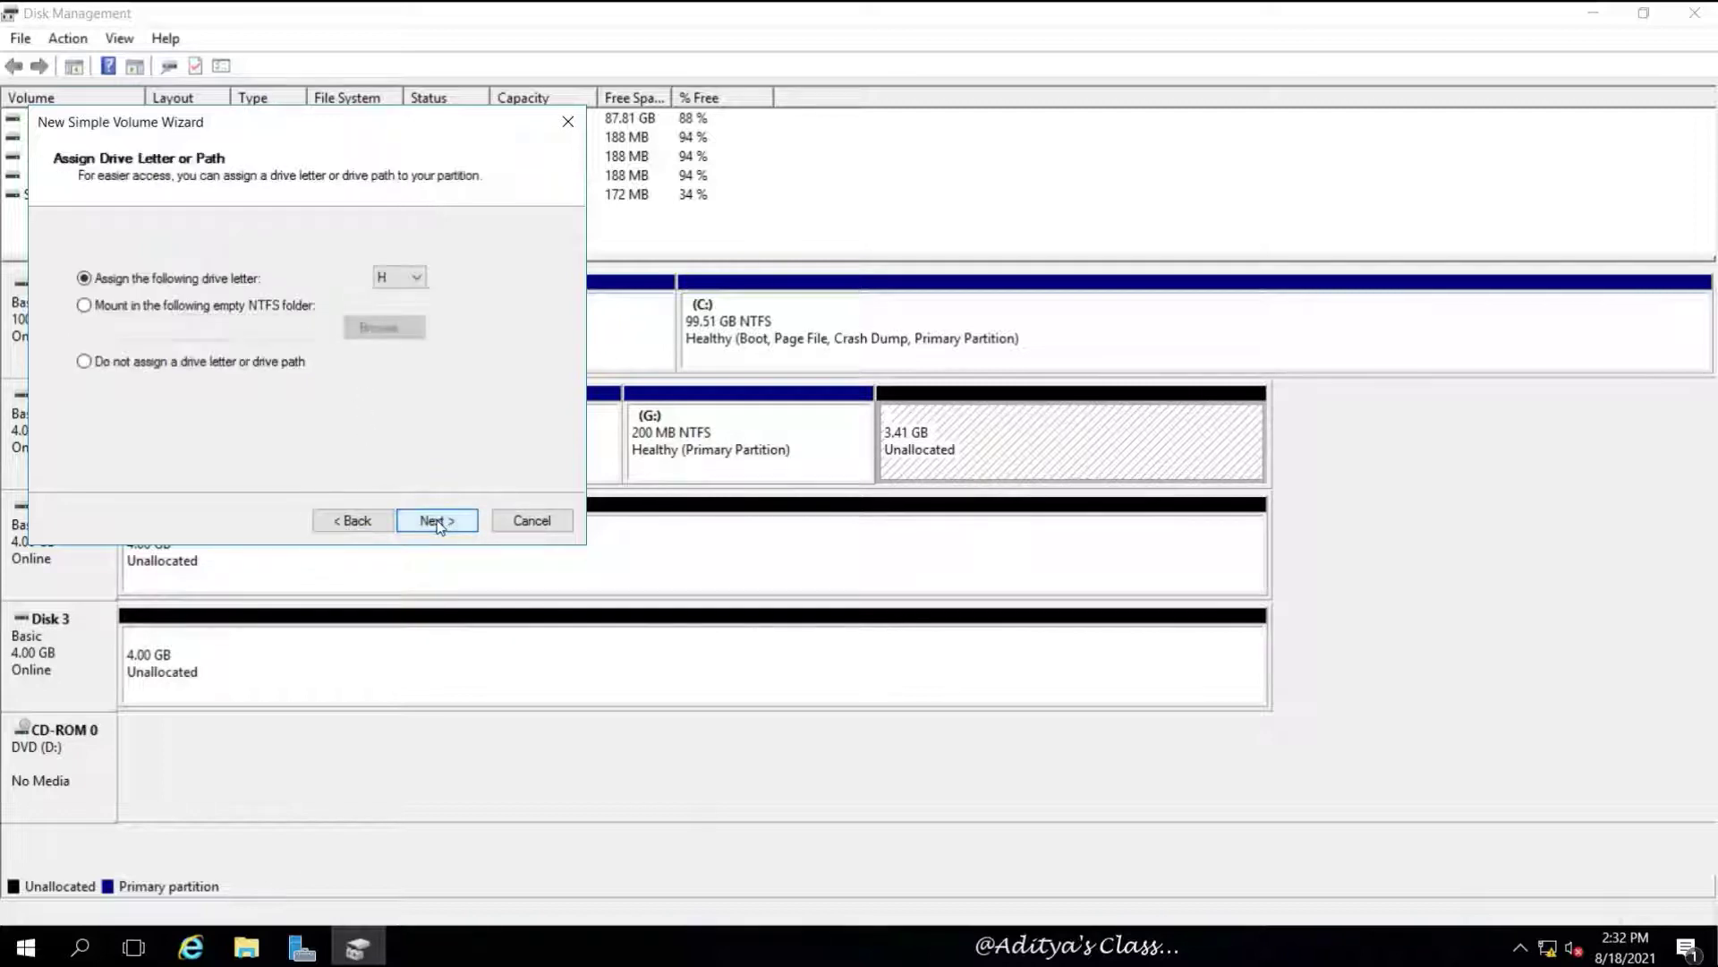
pyautogui.click(440, 519)
pyautogui.moveTo(346, 387); pyautogui.dragTo(232, 383)
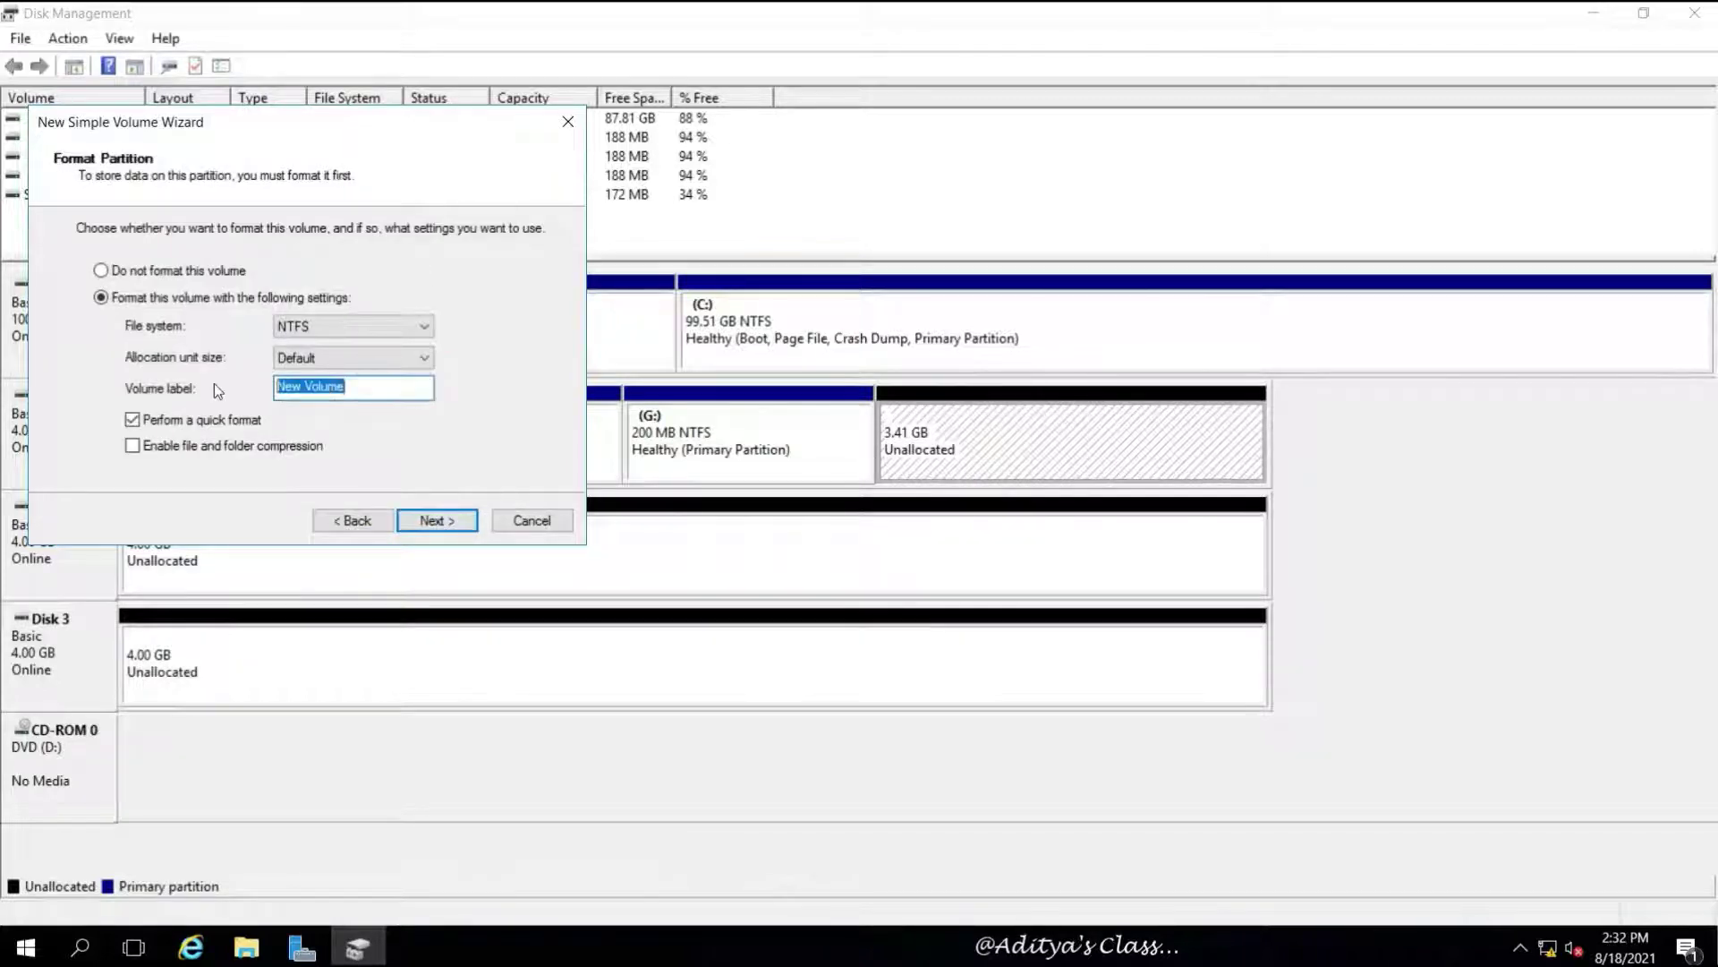
pyautogui.press('BackSpace')
pyautogui.click(443, 521)
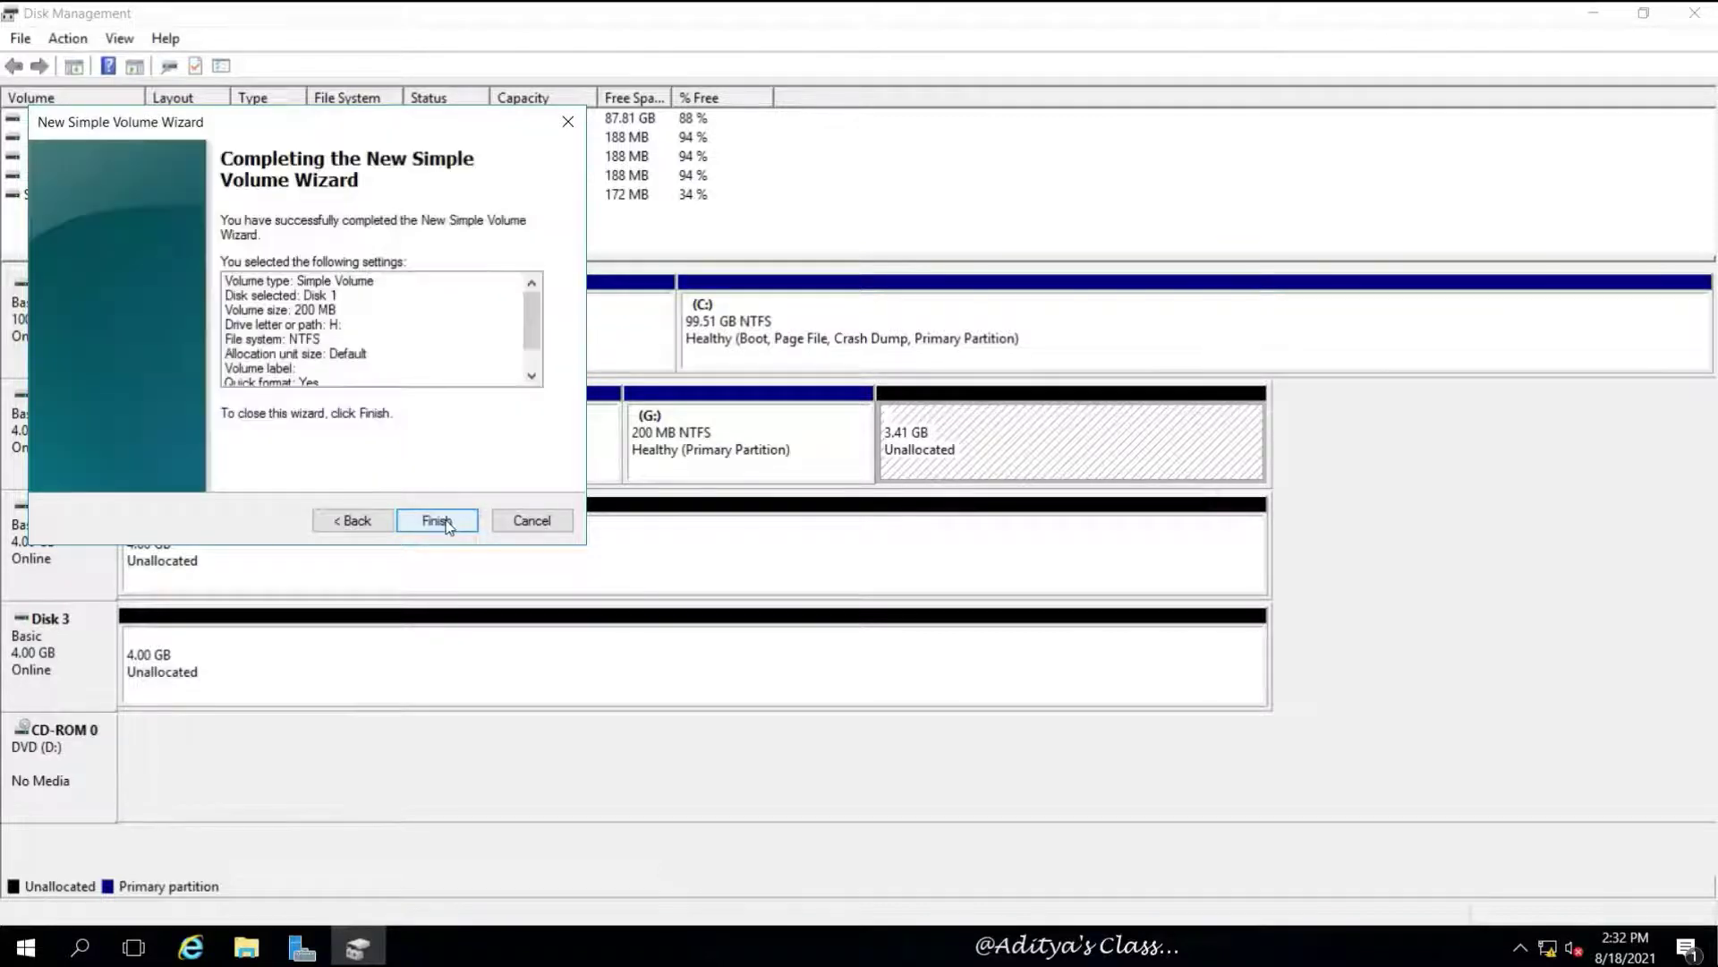
pyautogui.click(437, 521)
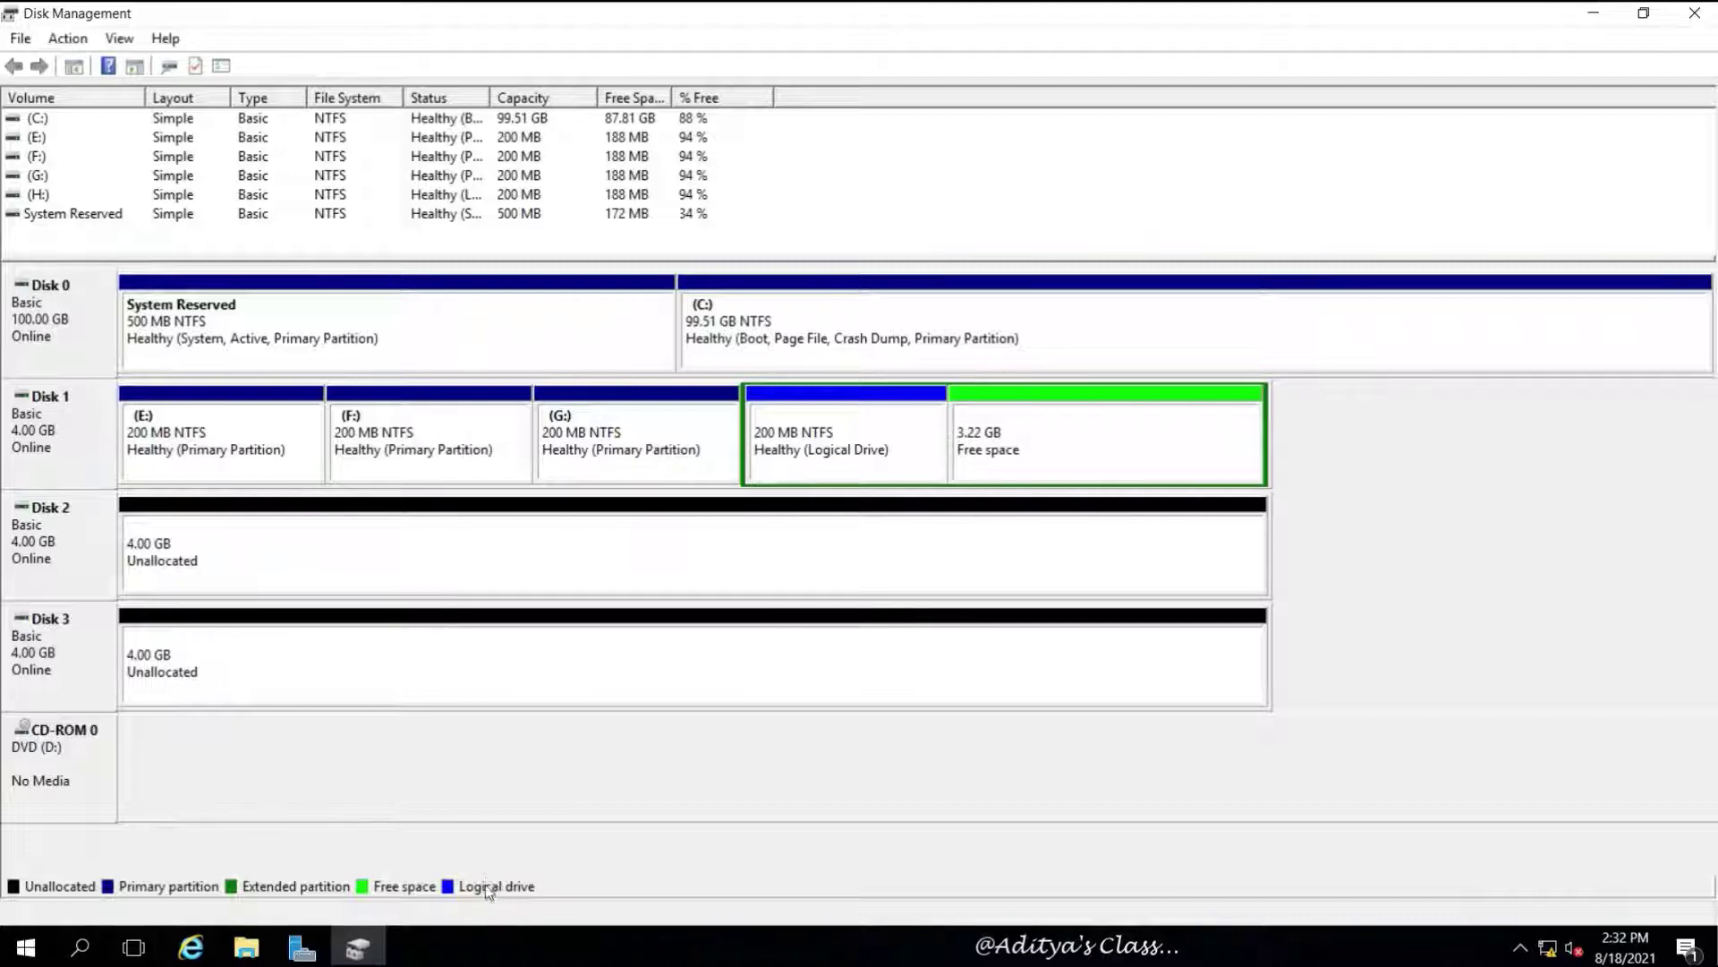
# Create a 200 MB NTFS simple volume in Disk 1's extended partition free space, with drive letter I and no volume label.
pyautogui.rightClick(1077, 418)
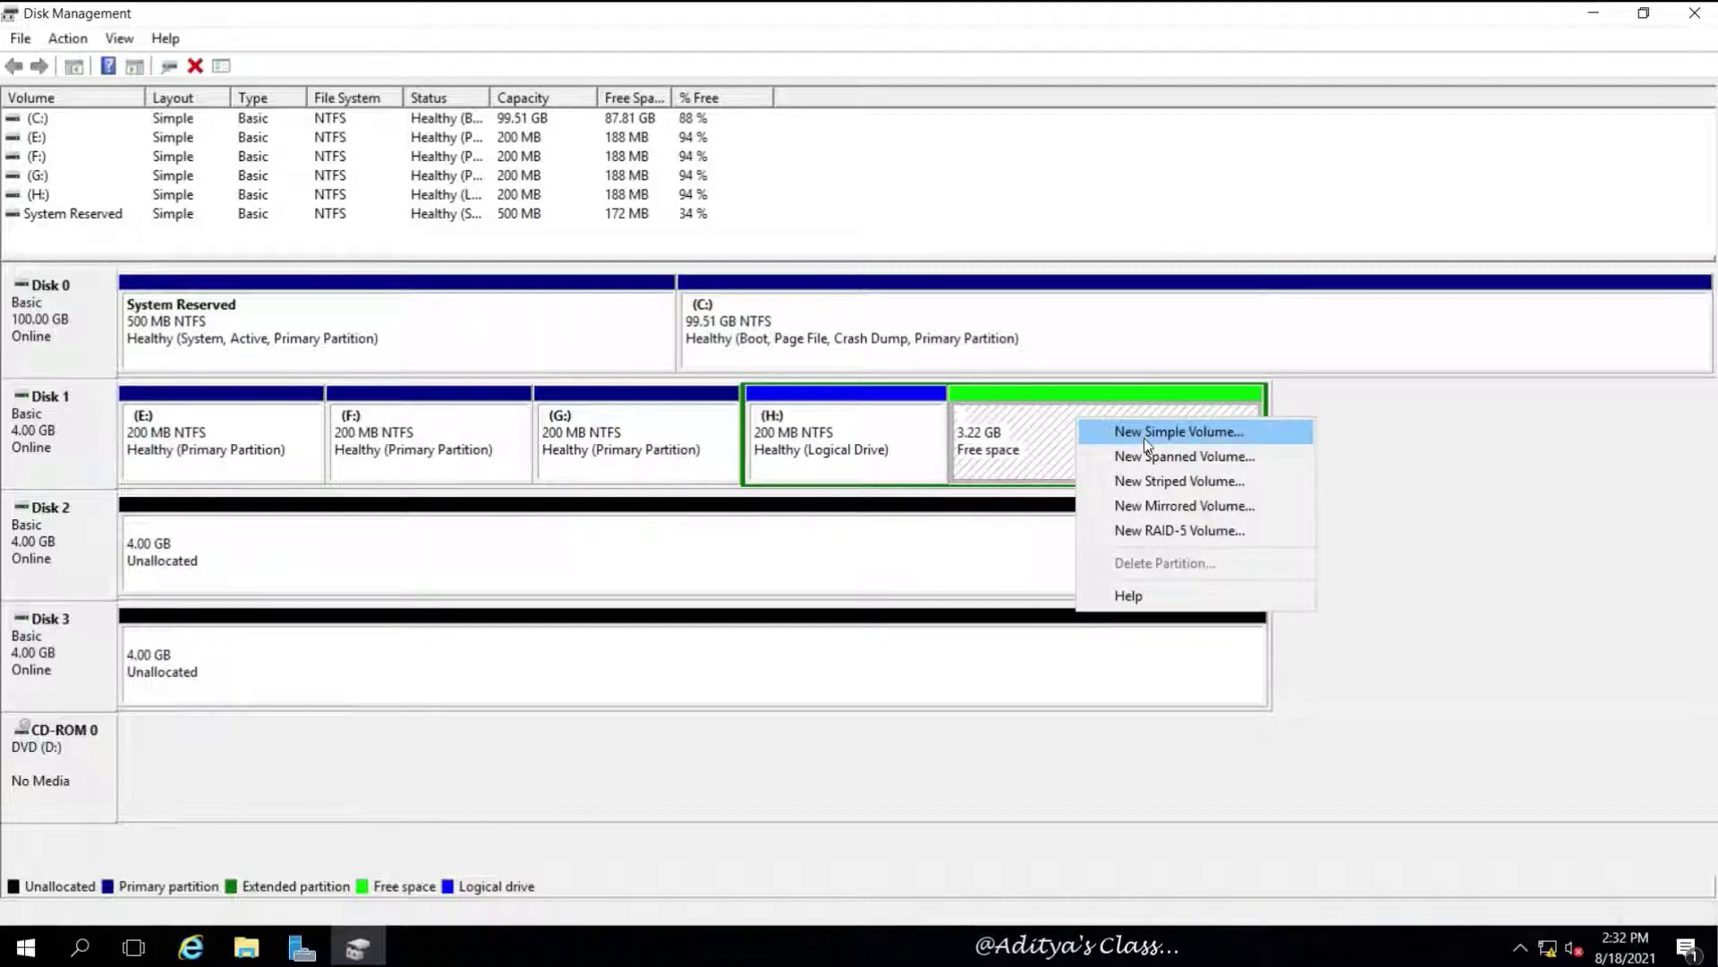
pyautogui.click(1144, 437)
pyautogui.click(439, 521)
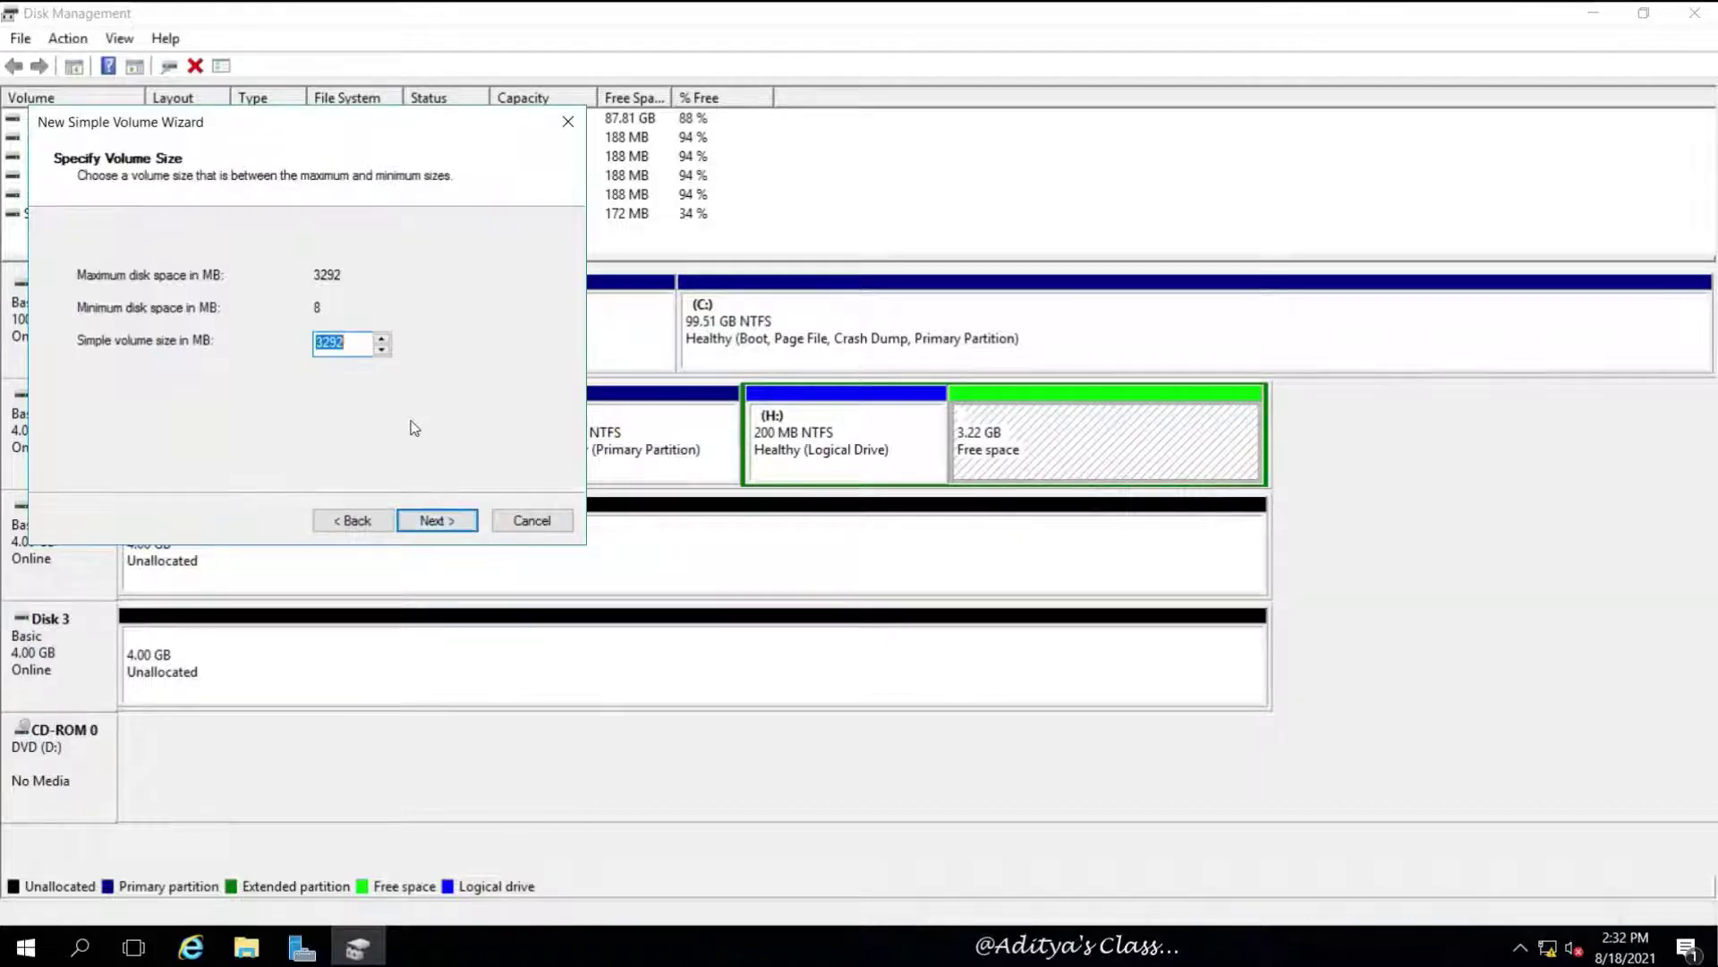
pyautogui.write('200')
pyautogui.click(421, 525)
pyautogui.click(421, 527)
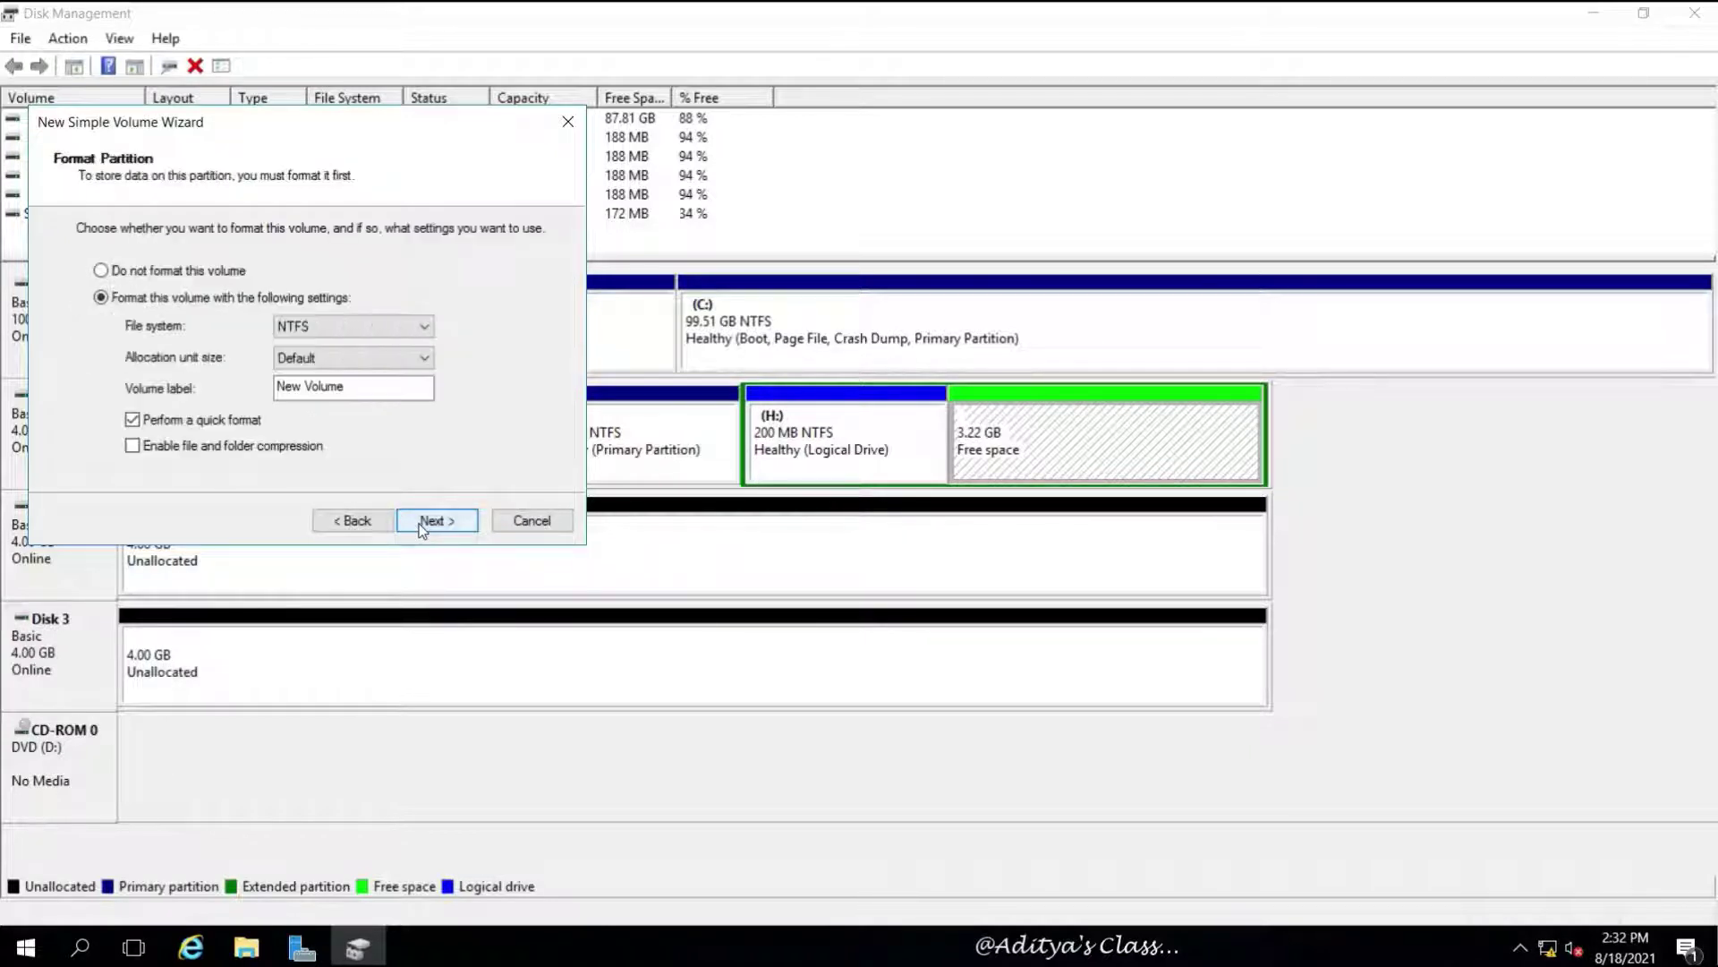
pyautogui.press('BackSpace')
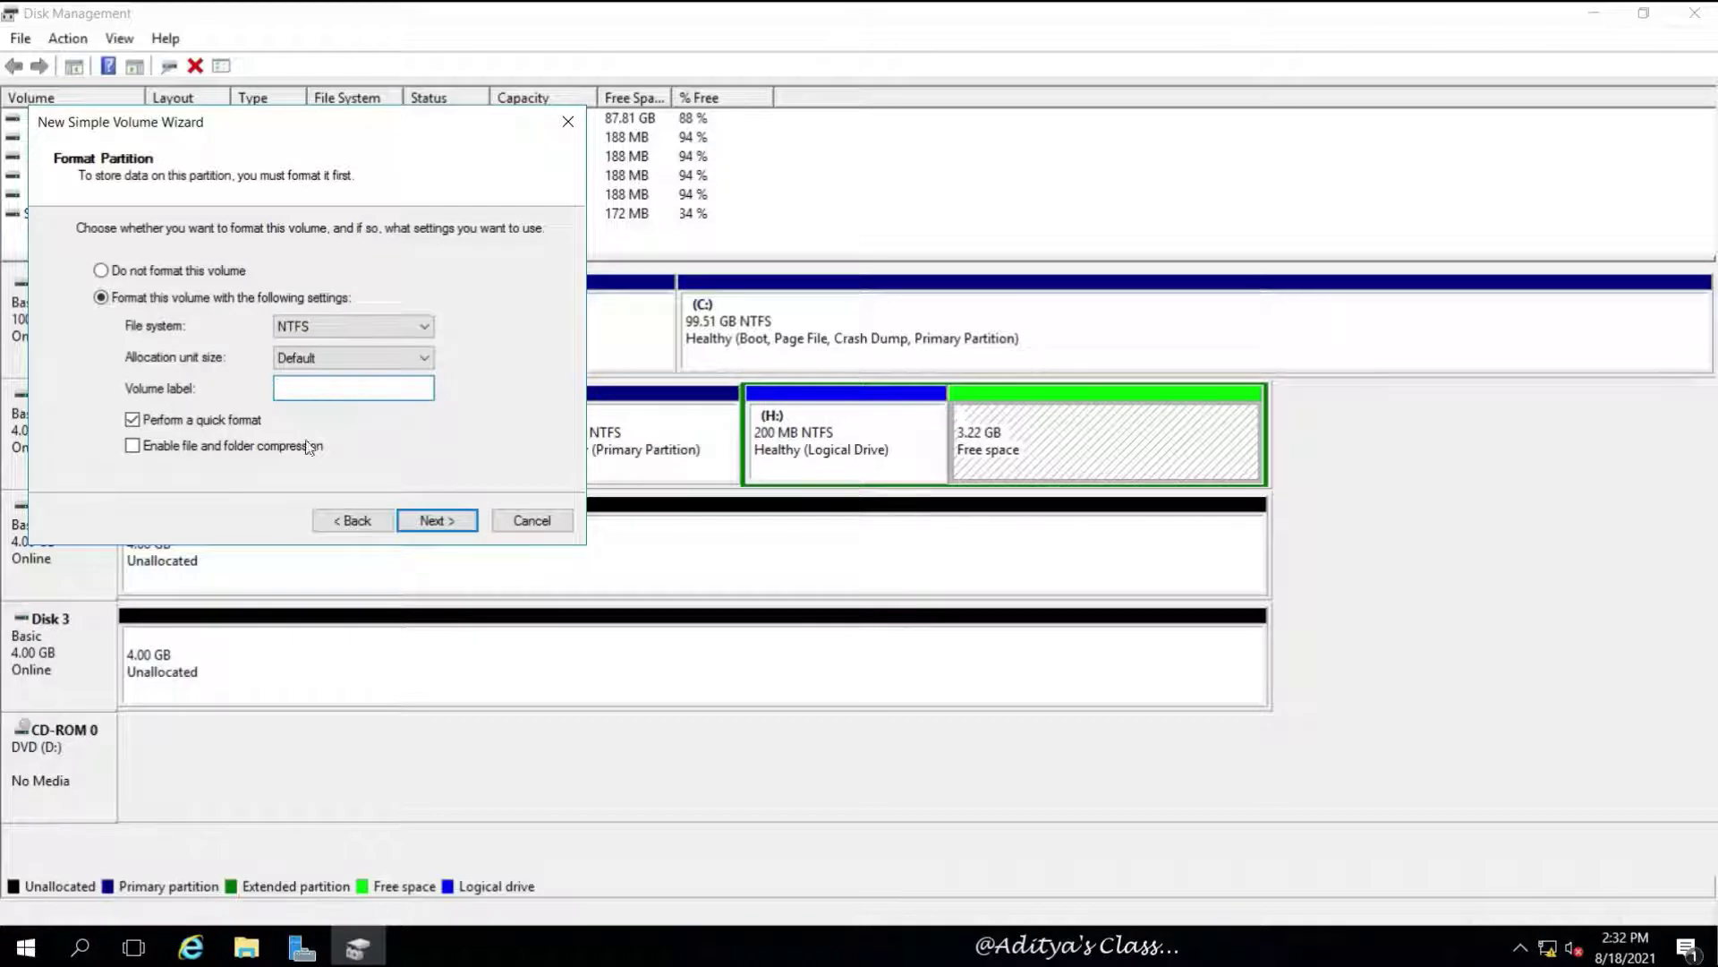
pyautogui.click(433, 523)
pyautogui.click(437, 524)
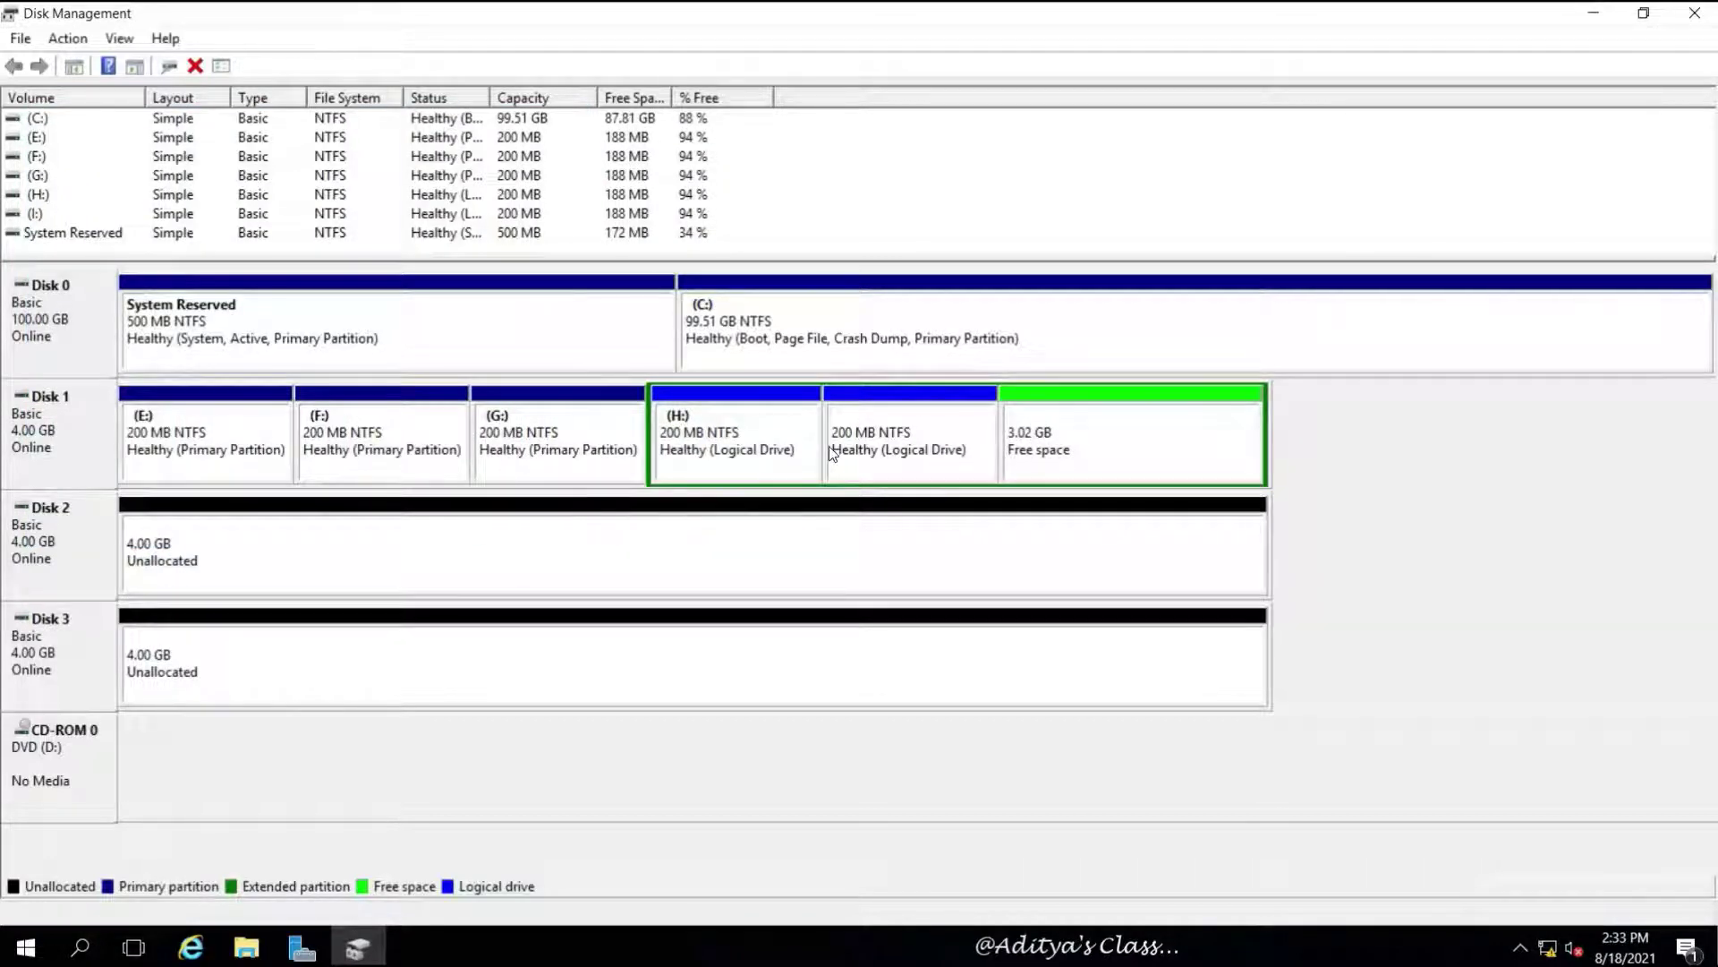
# Delete the I: and H: logical drives on Disk 1, along with the emptied extended partition.
pyautogui.rightClick(941, 412)
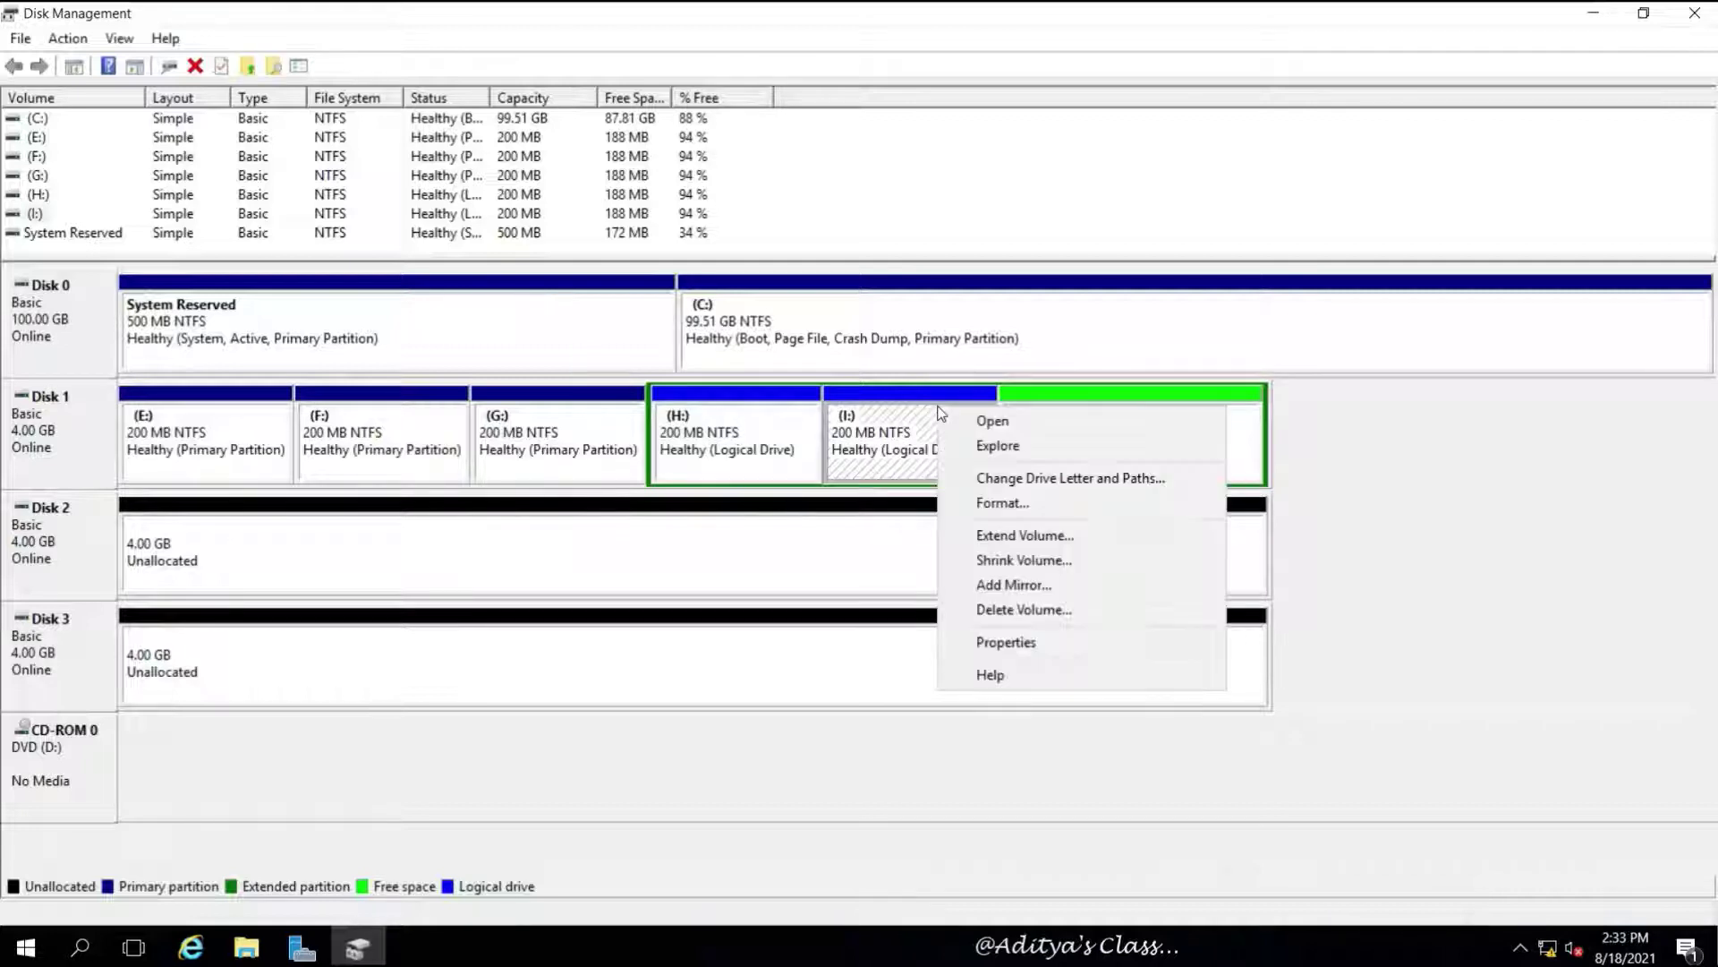
pyautogui.click(1049, 609)
pyautogui.click(959, 555)
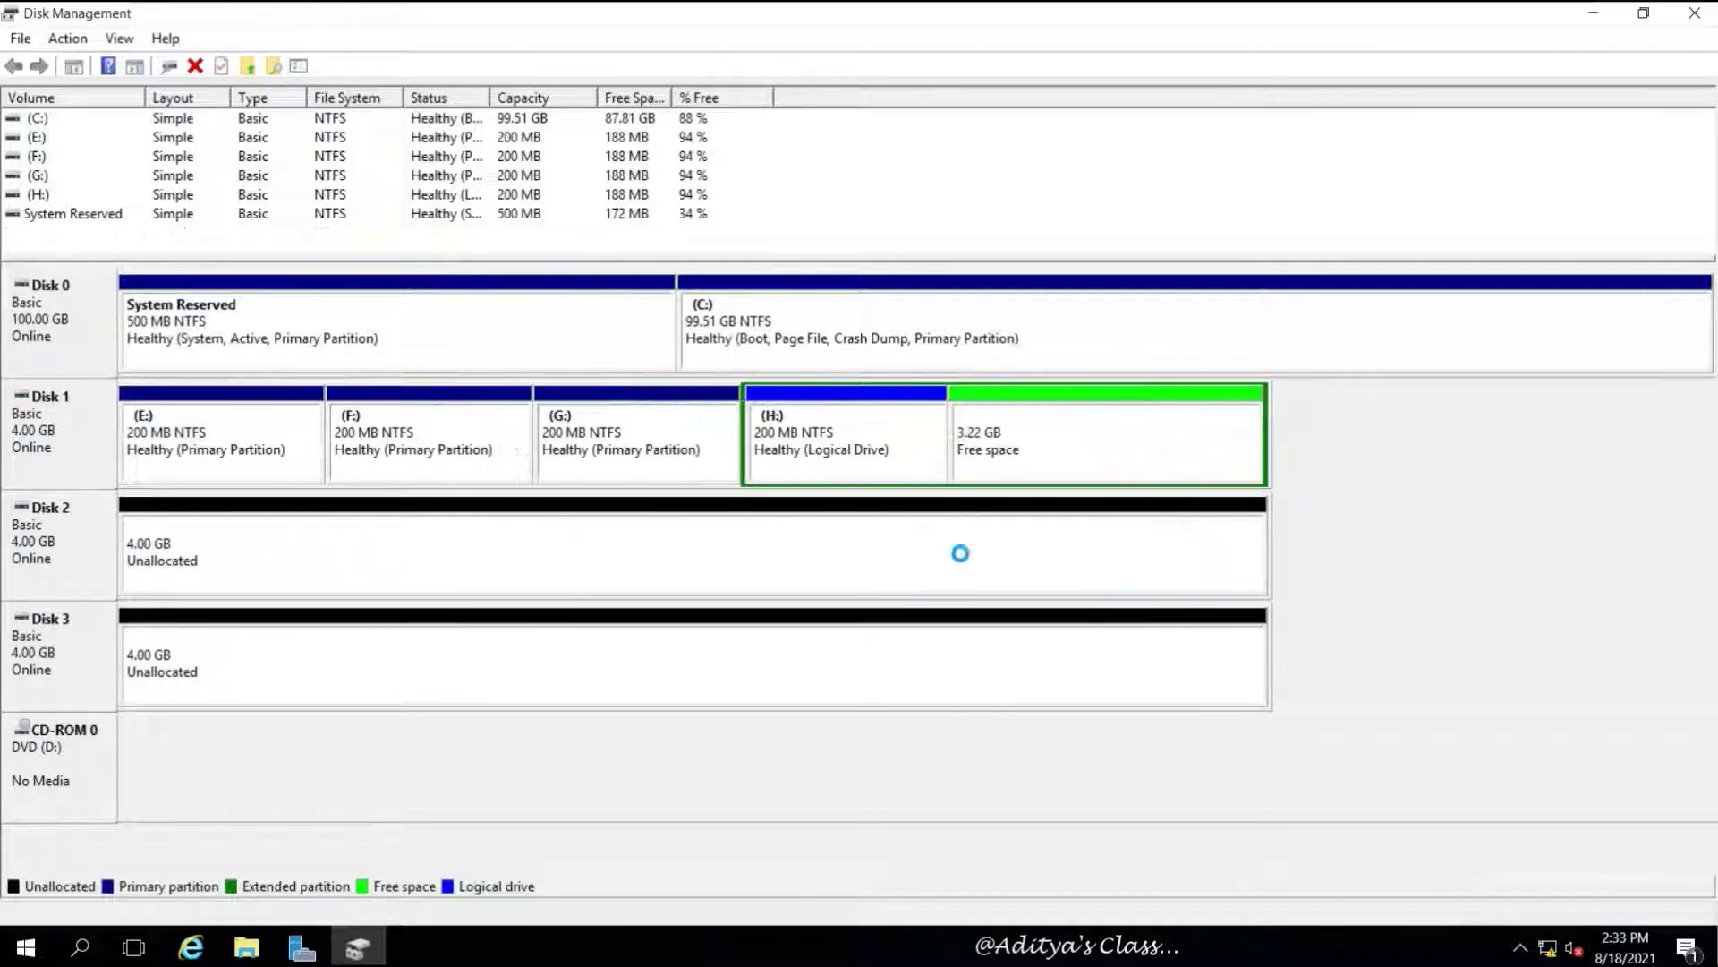
pyautogui.rightClick(901, 419)
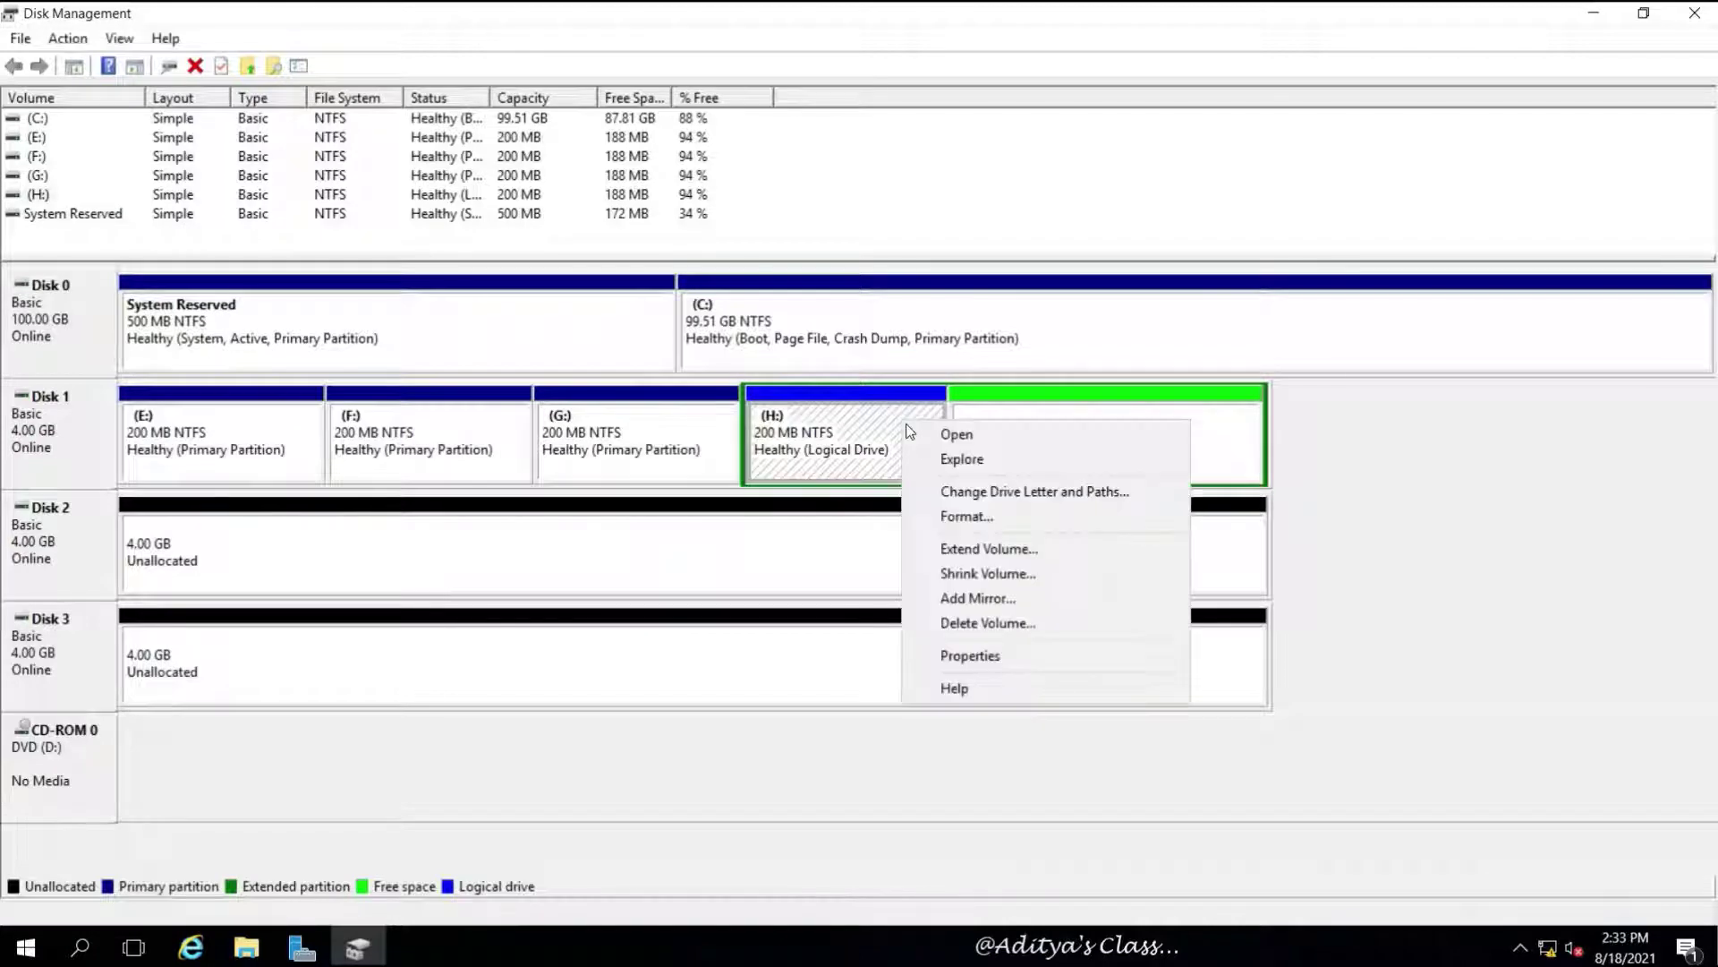
pyautogui.click(994, 625)
pyautogui.click(956, 556)
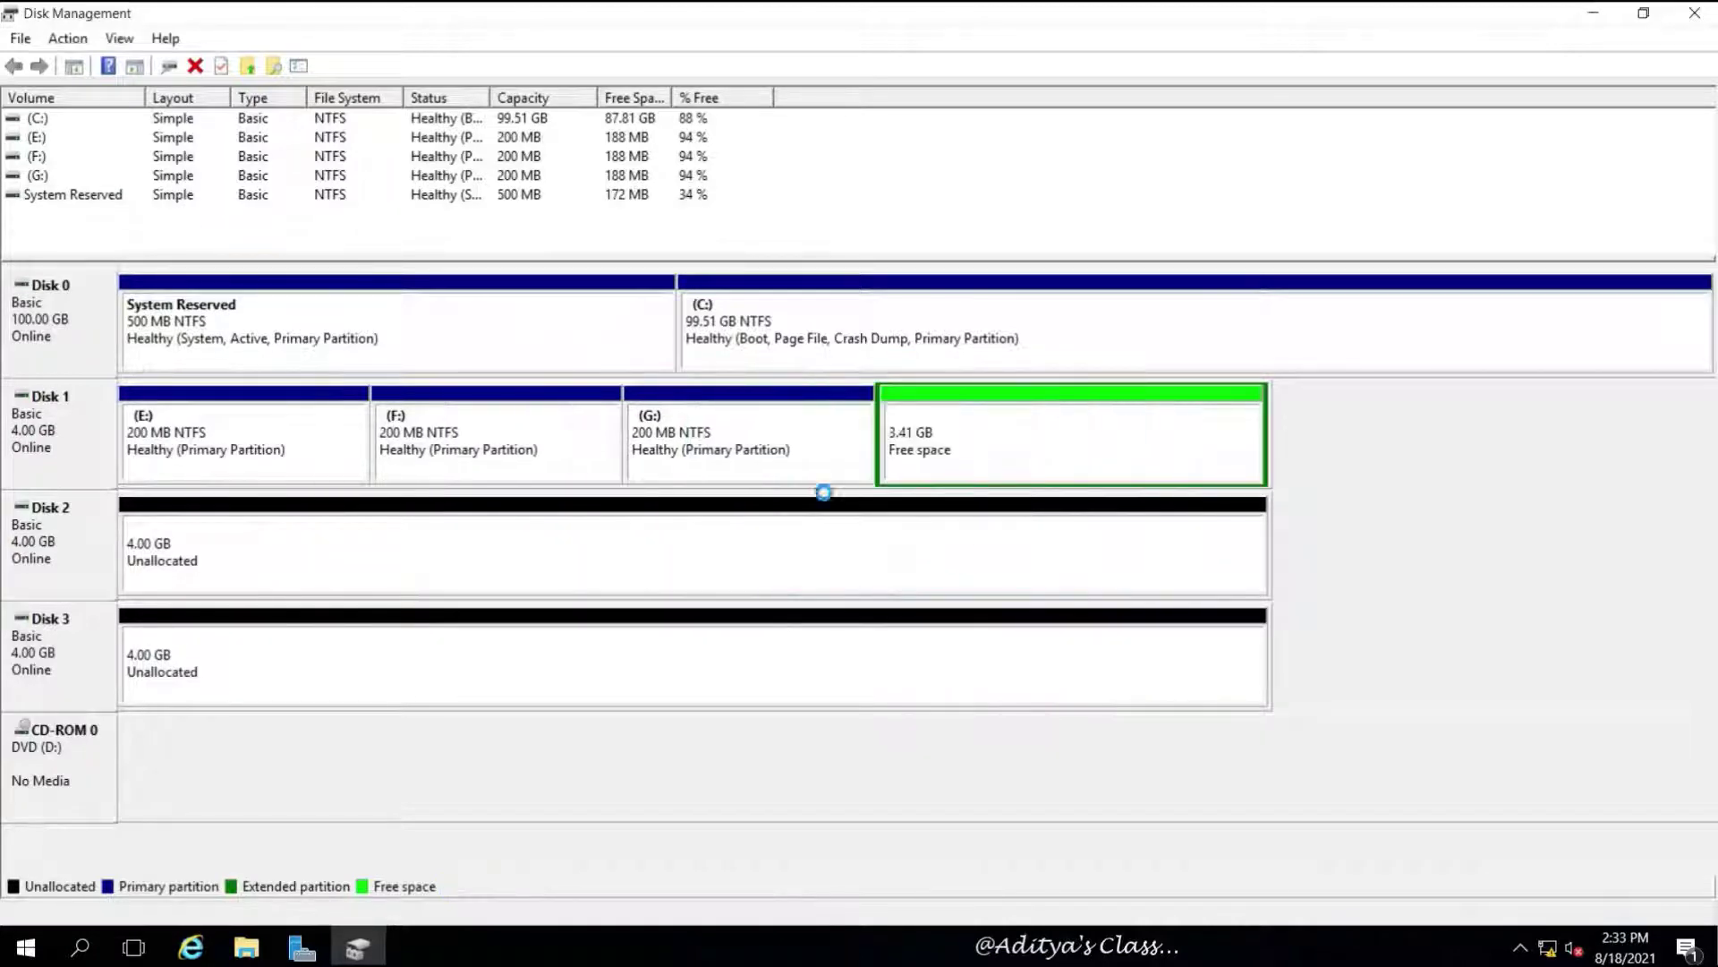
pyautogui.rightClick(1012, 436)
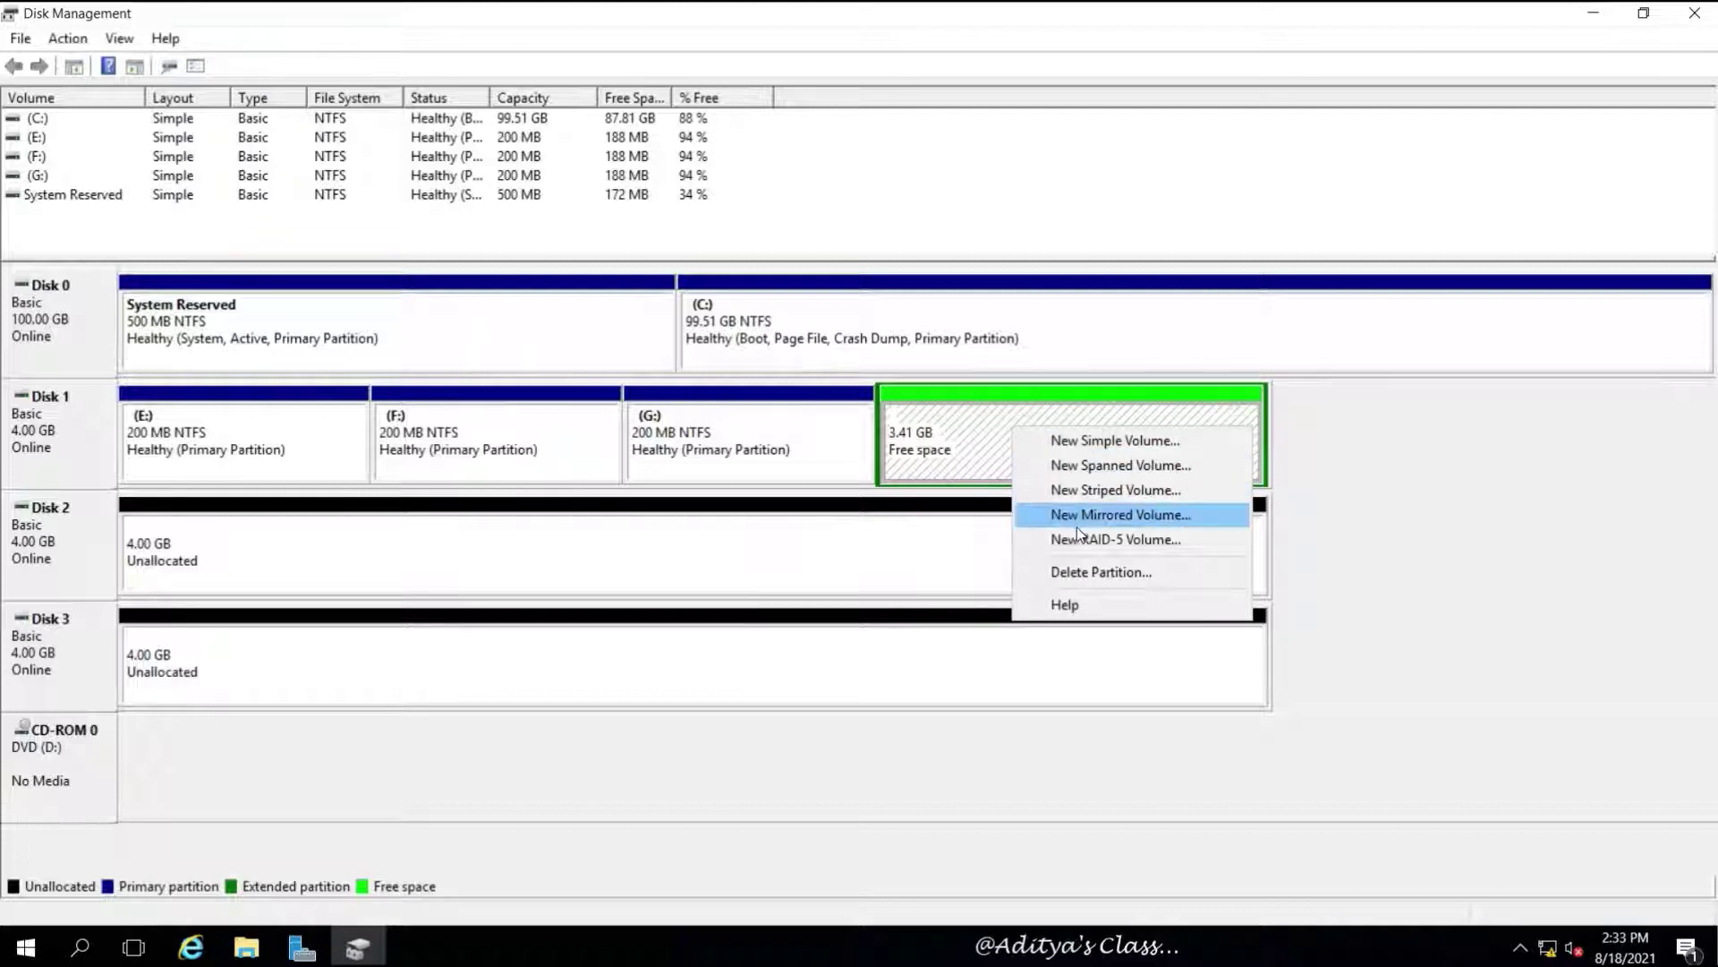
pyautogui.click(1081, 570)
pyautogui.click(1000, 560)
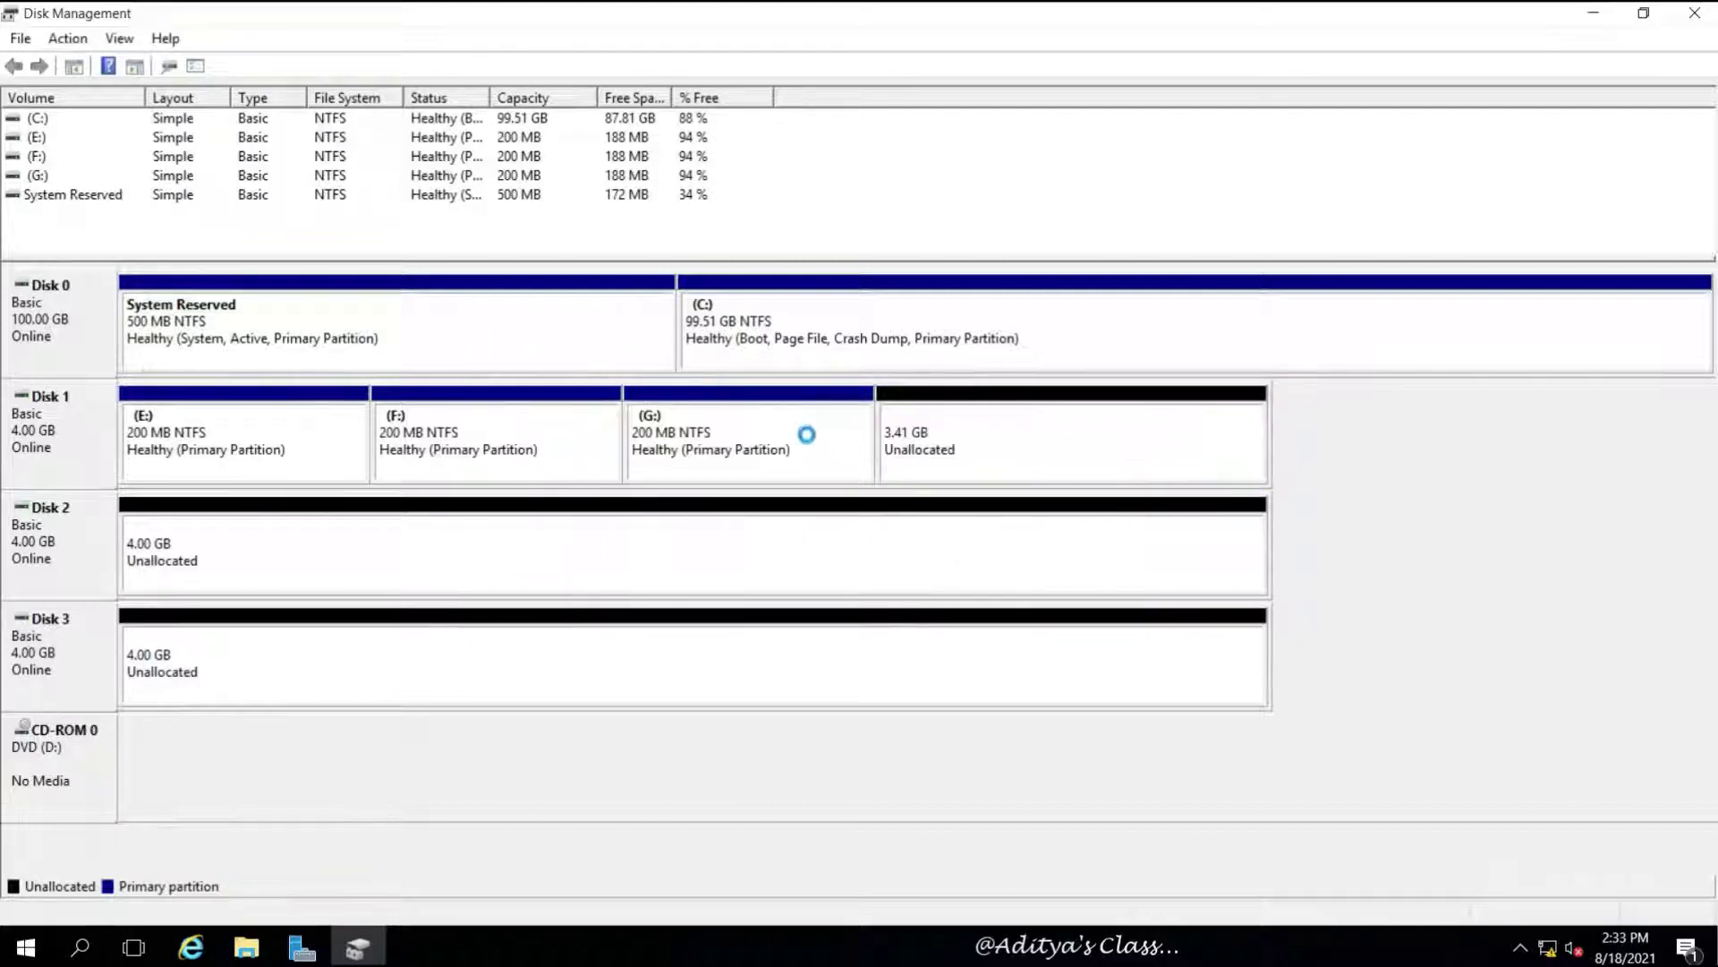
# Delete the G: and F: primary partitions on Disk 1, keeping only the E: volume.
pyautogui.rightClick(807, 420)
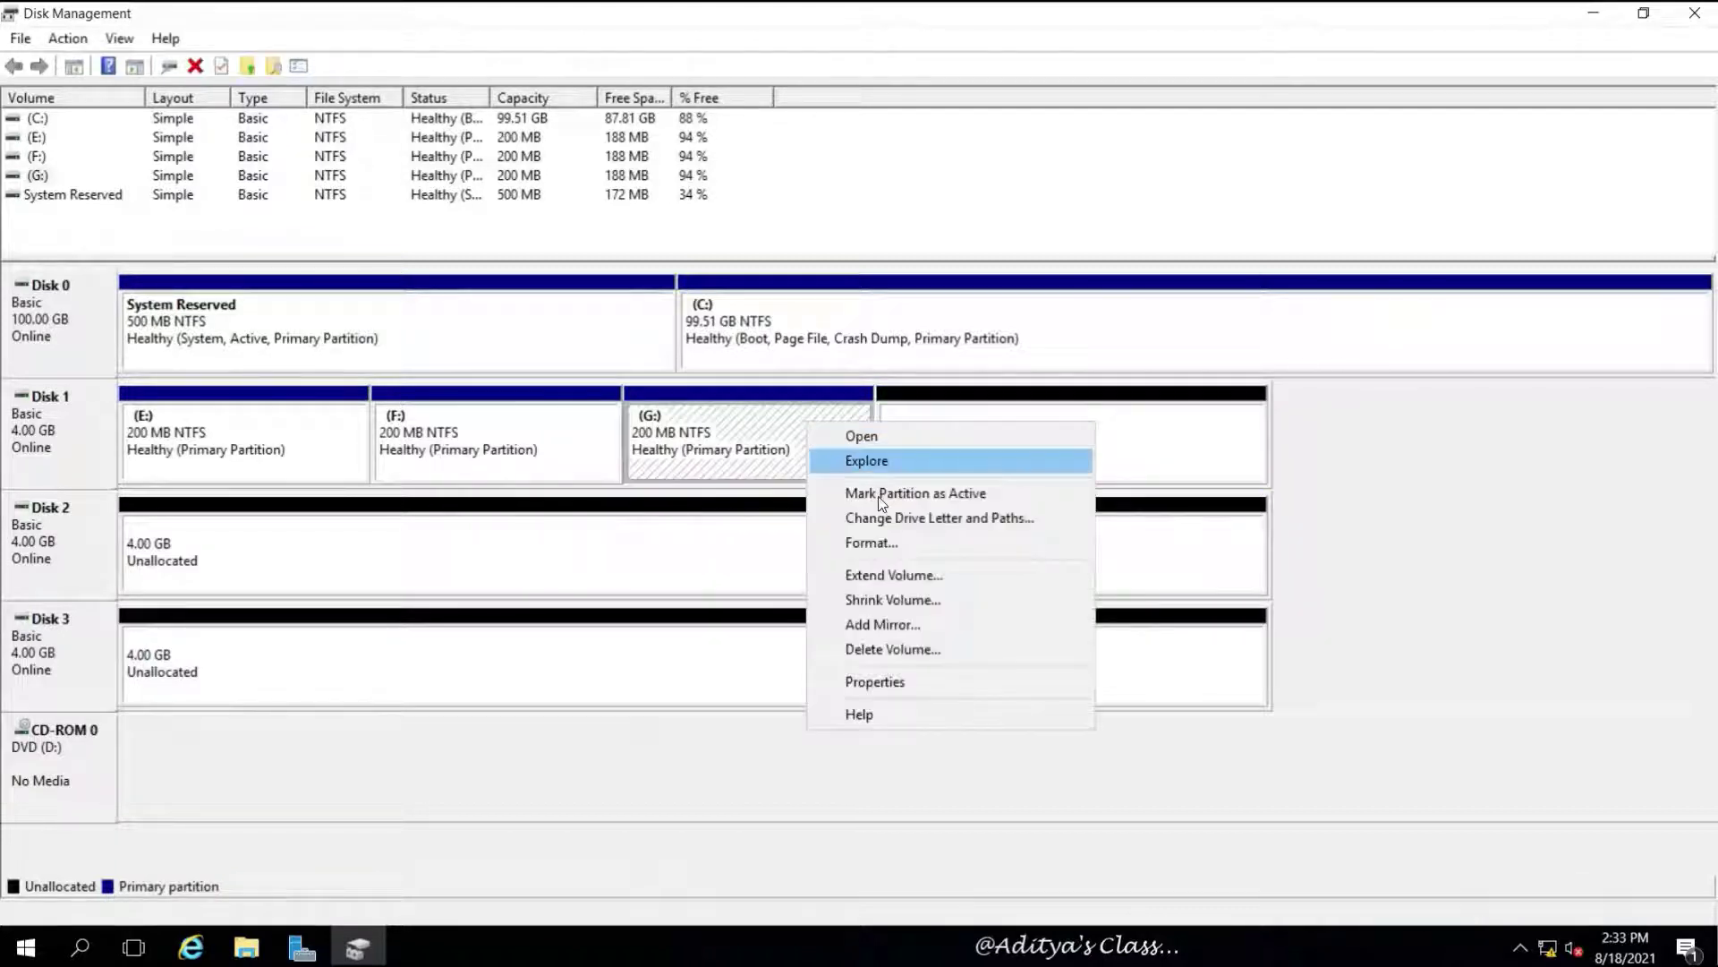
pyautogui.click(886, 649)
pyautogui.click(959, 556)
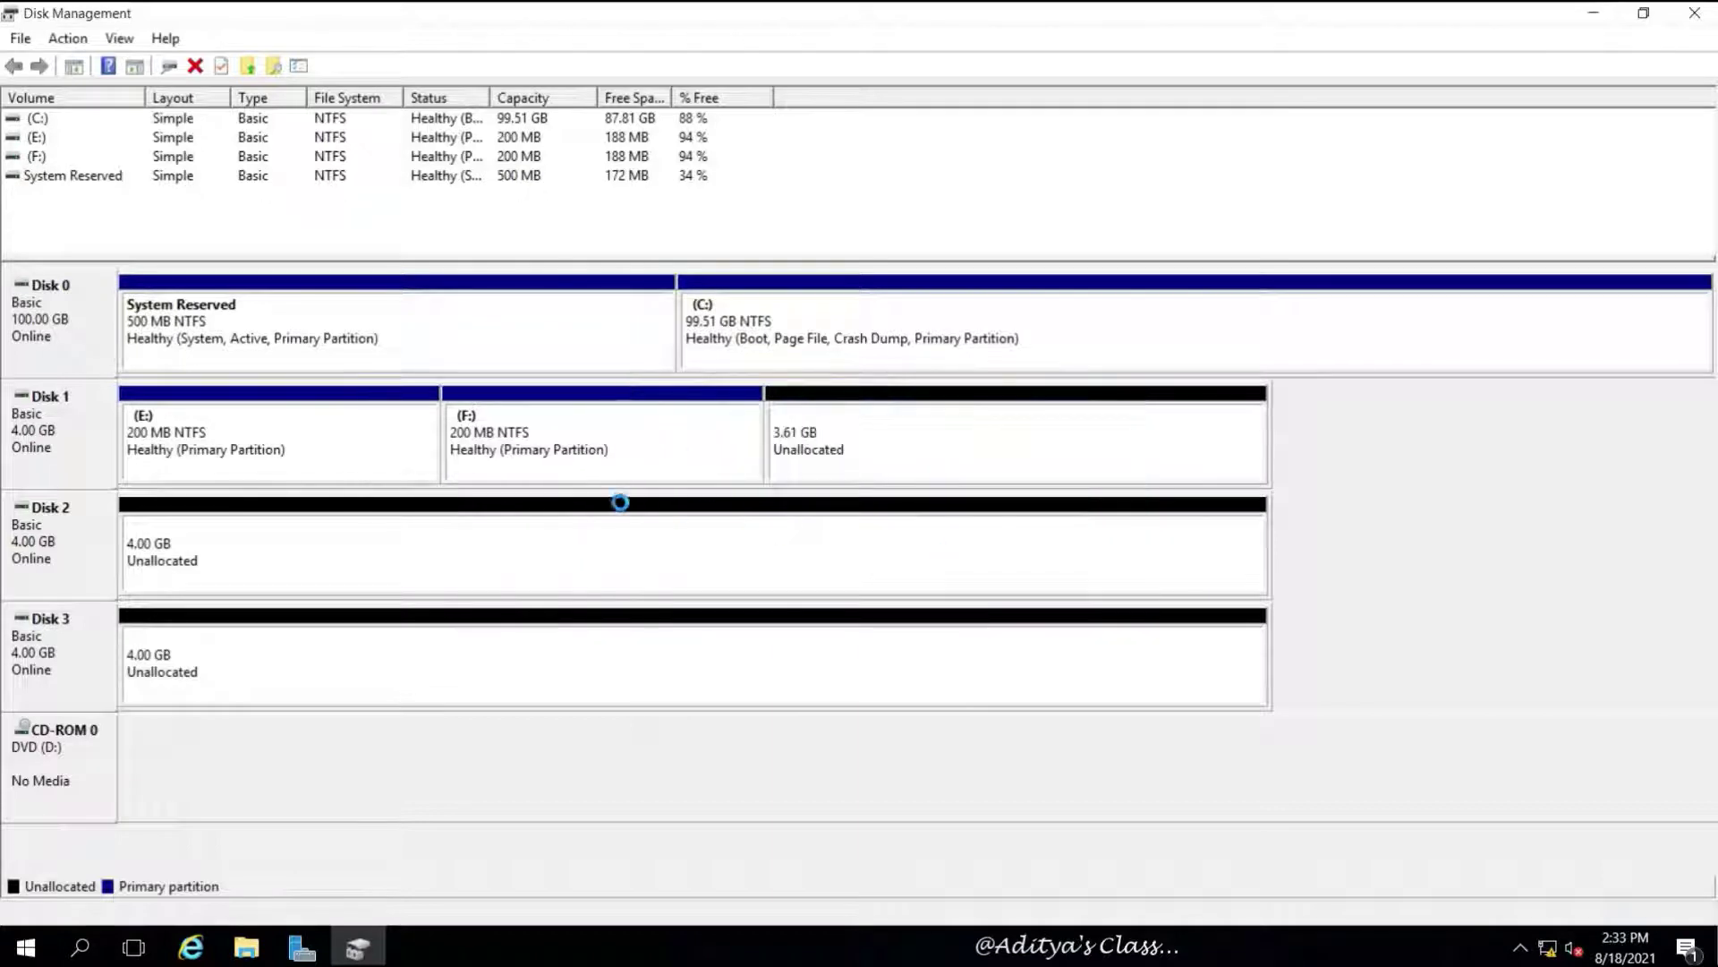
pyautogui.rightClick(657, 434)
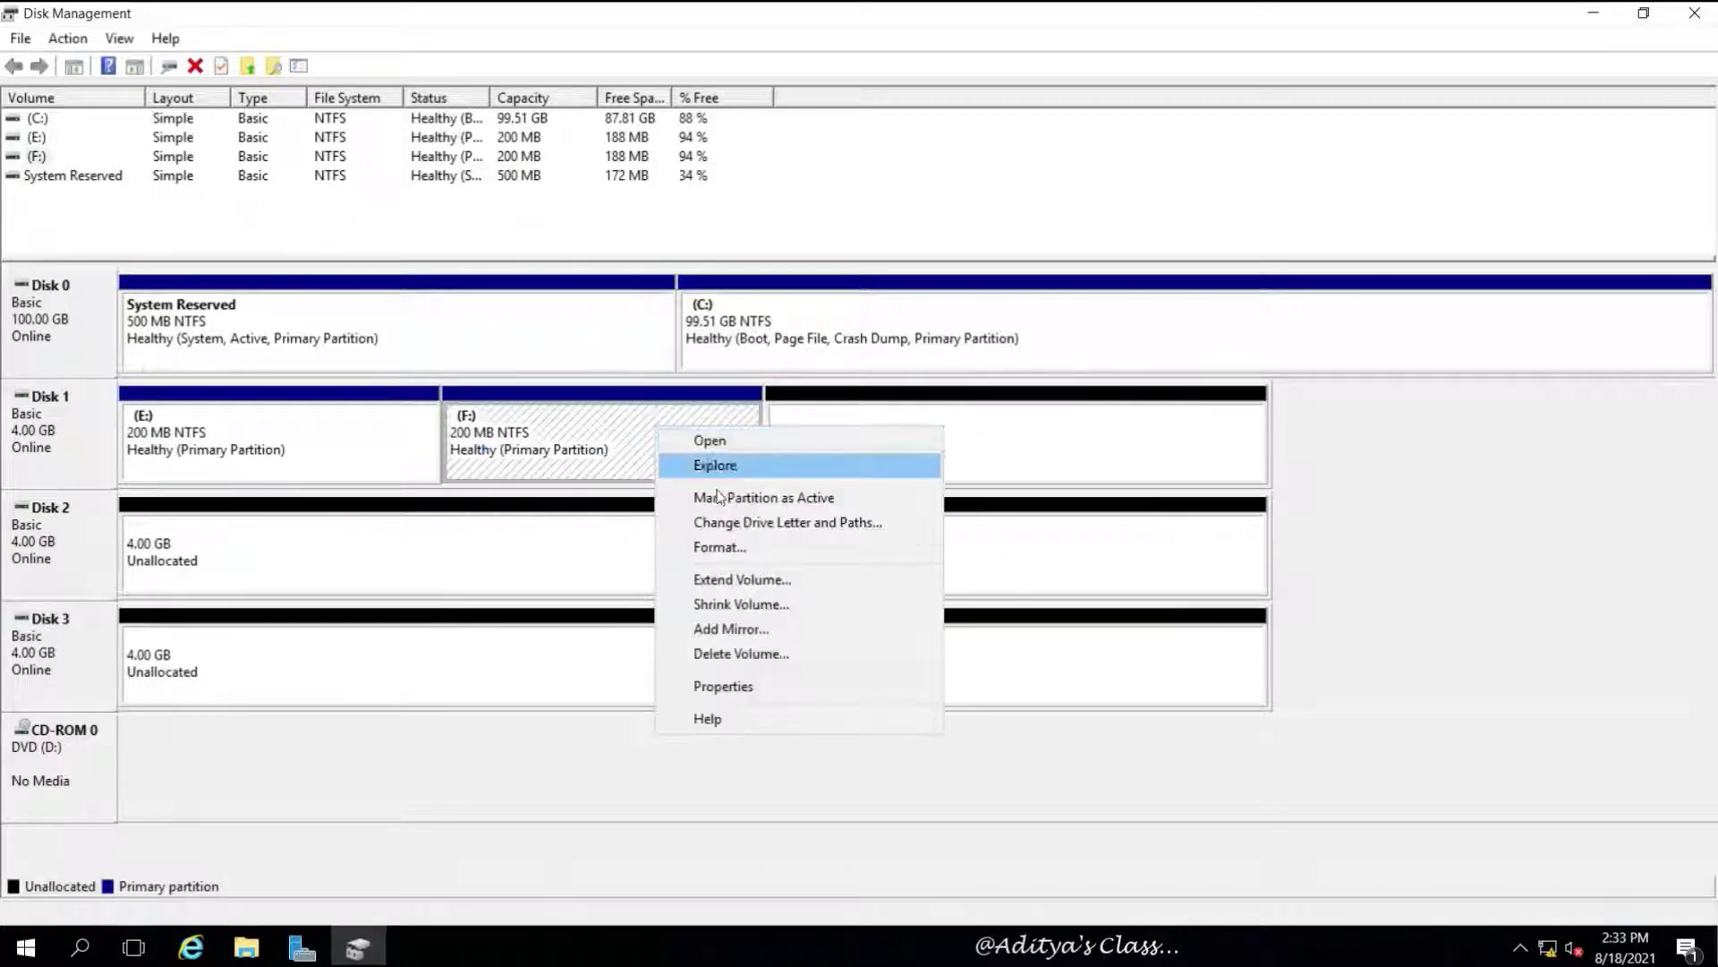
pyautogui.click(735, 652)
pyautogui.click(958, 555)
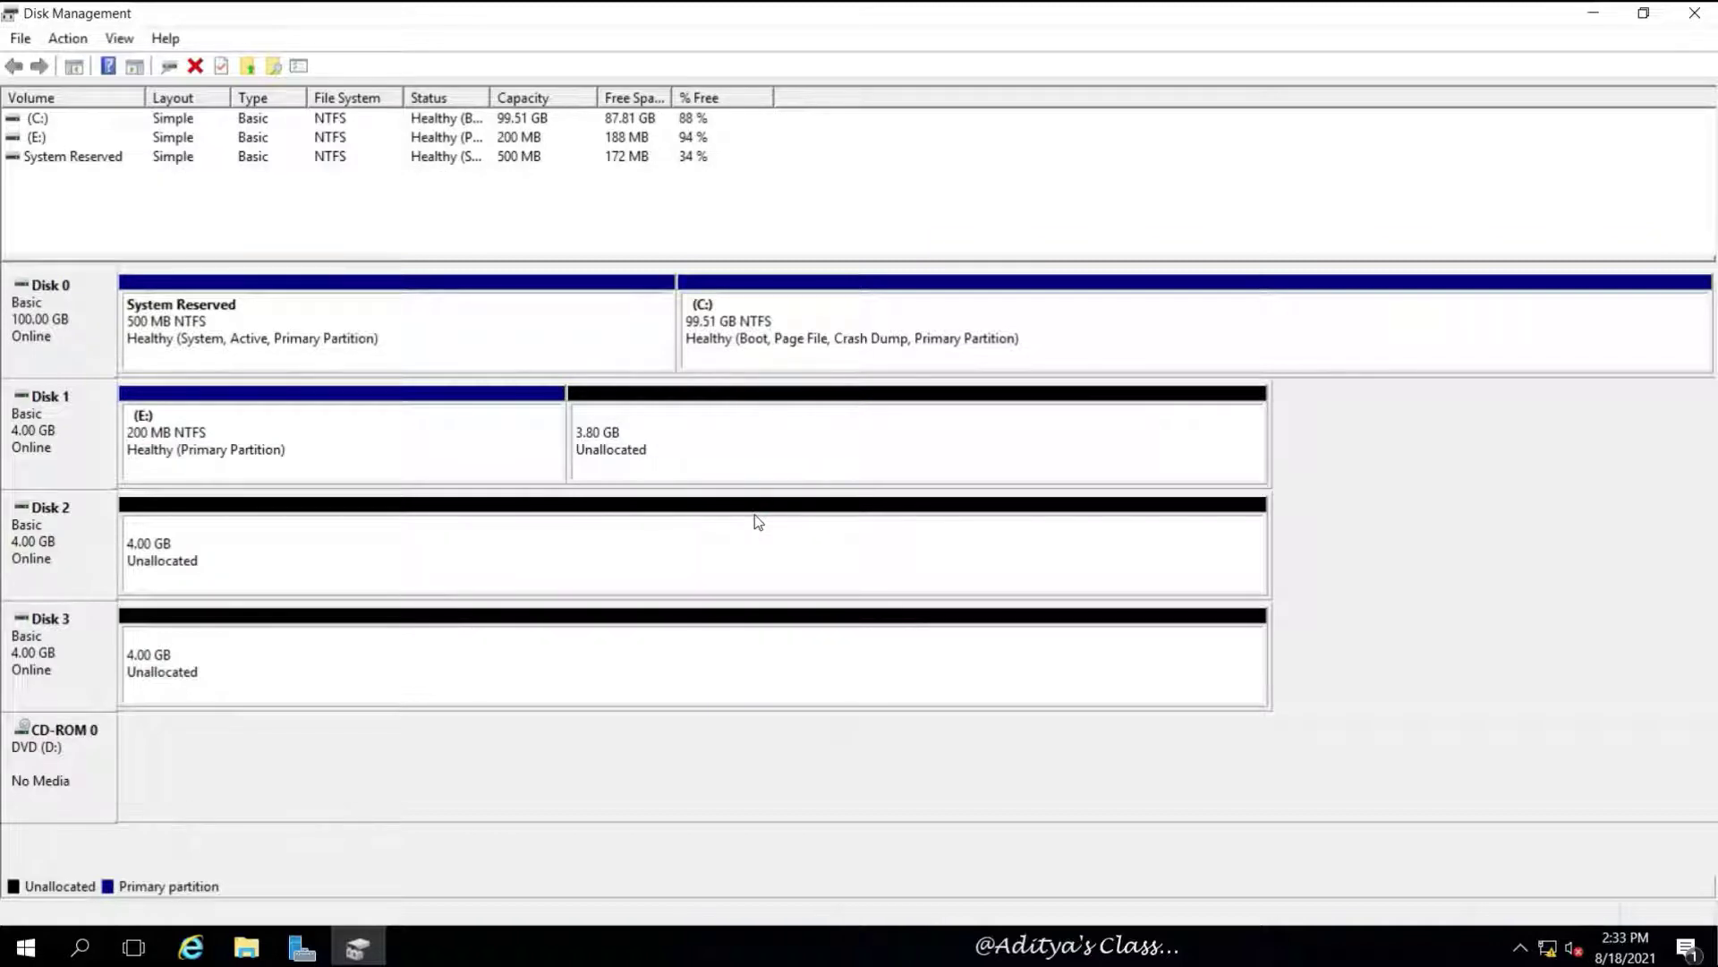
# Convert Disk 1, Disk 2 and Disk 3 from basic to dynamic disks.
pyautogui.rightClick(70, 427)
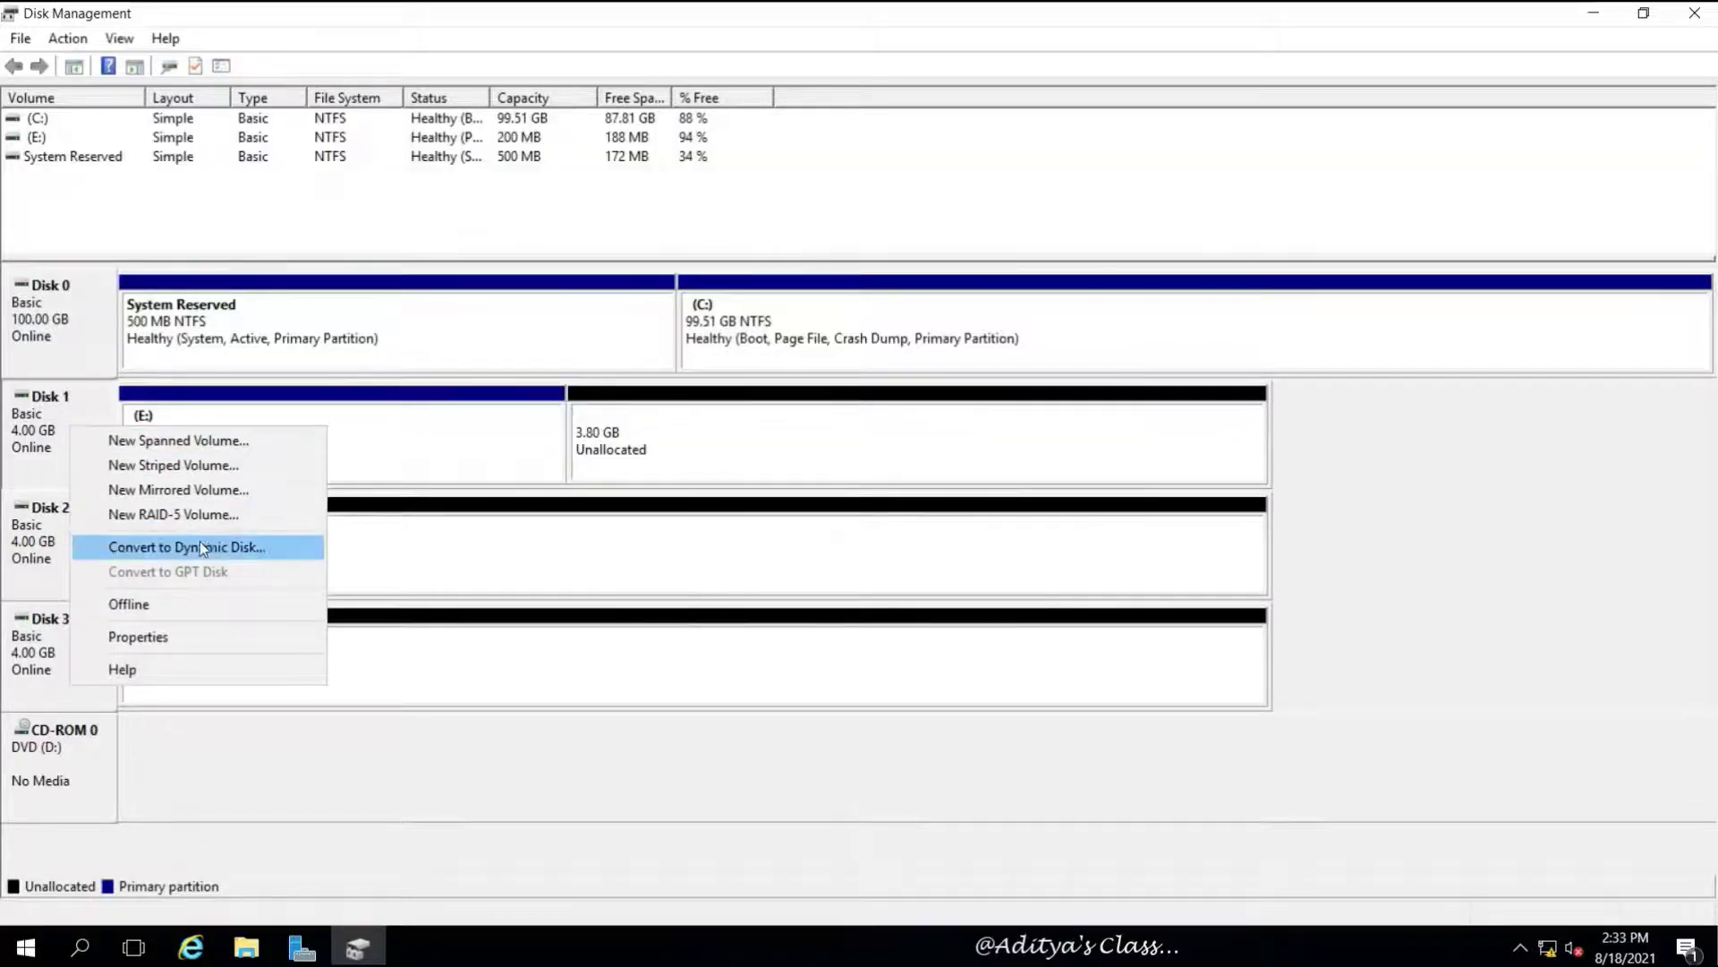
pyautogui.click(231, 547)
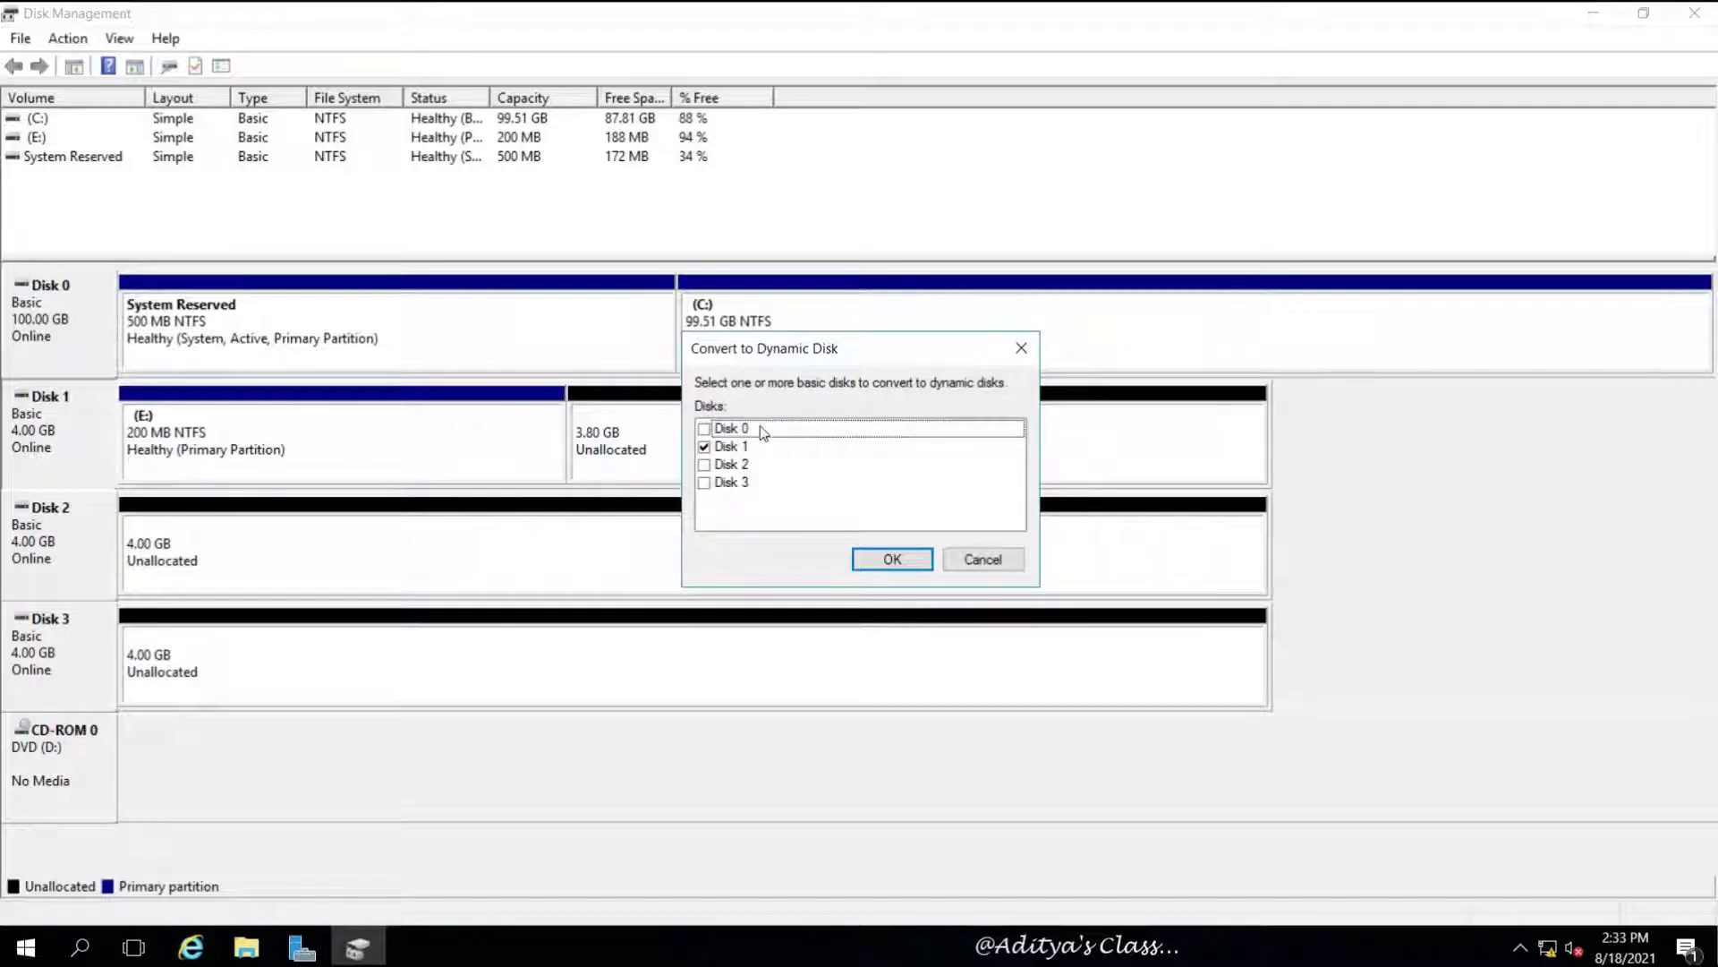
pyautogui.click(705, 465)
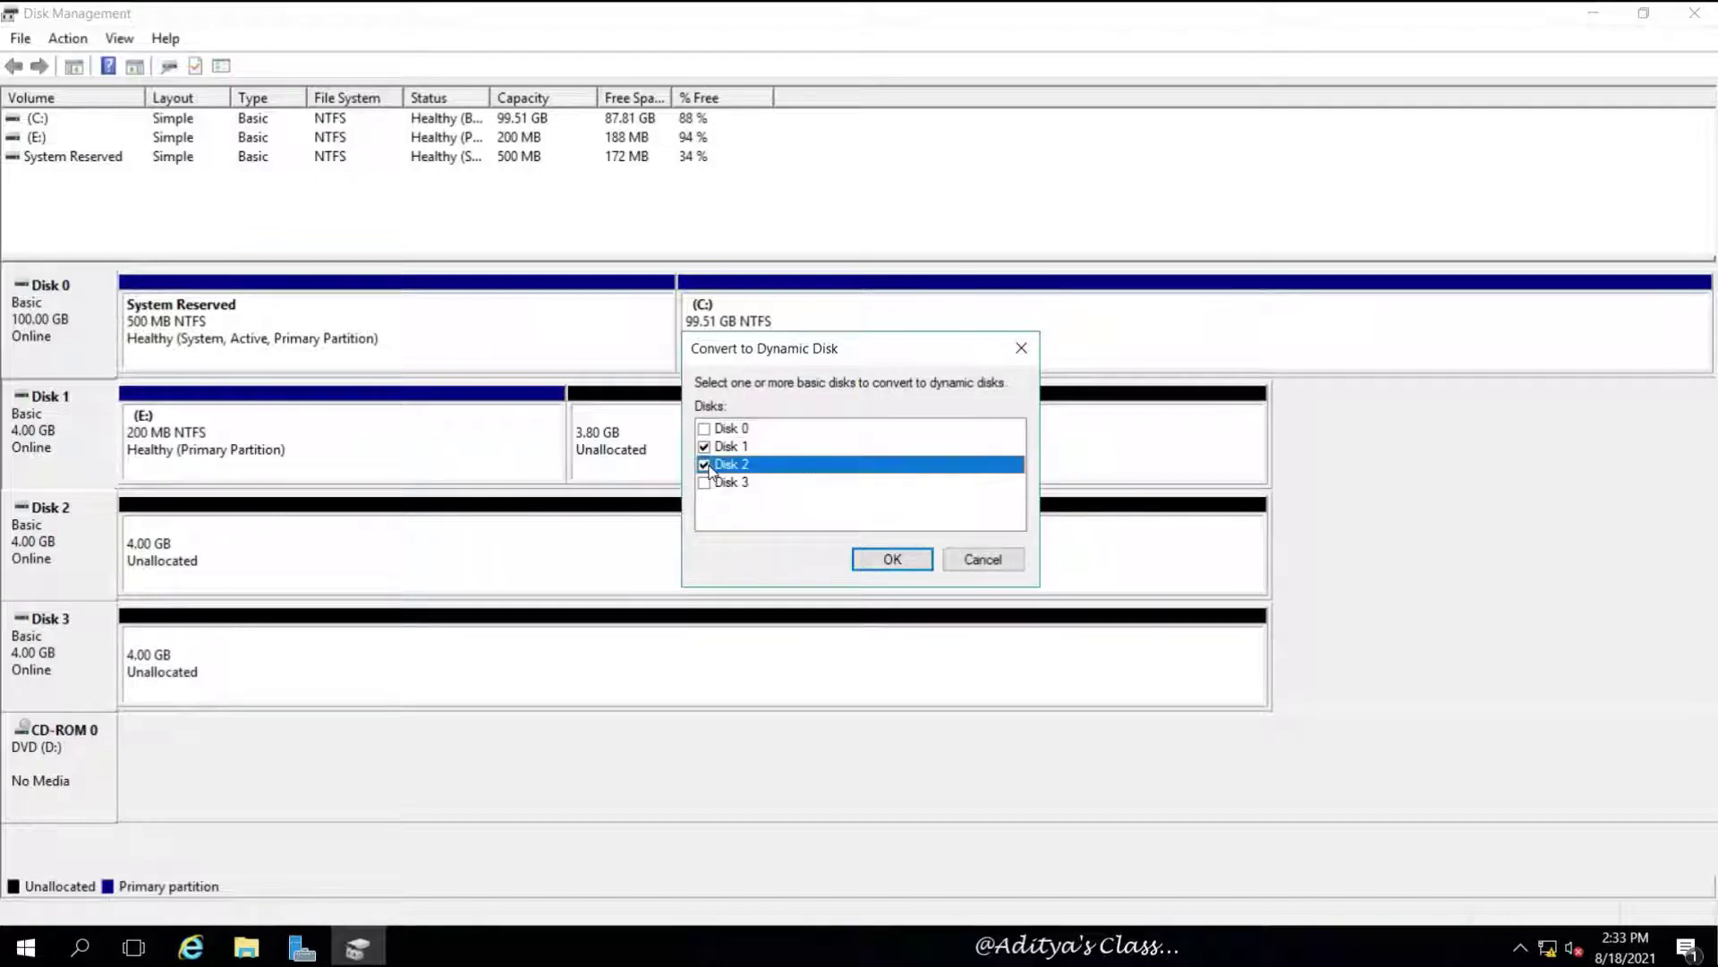
pyautogui.click(704, 485)
pyautogui.click(890, 560)
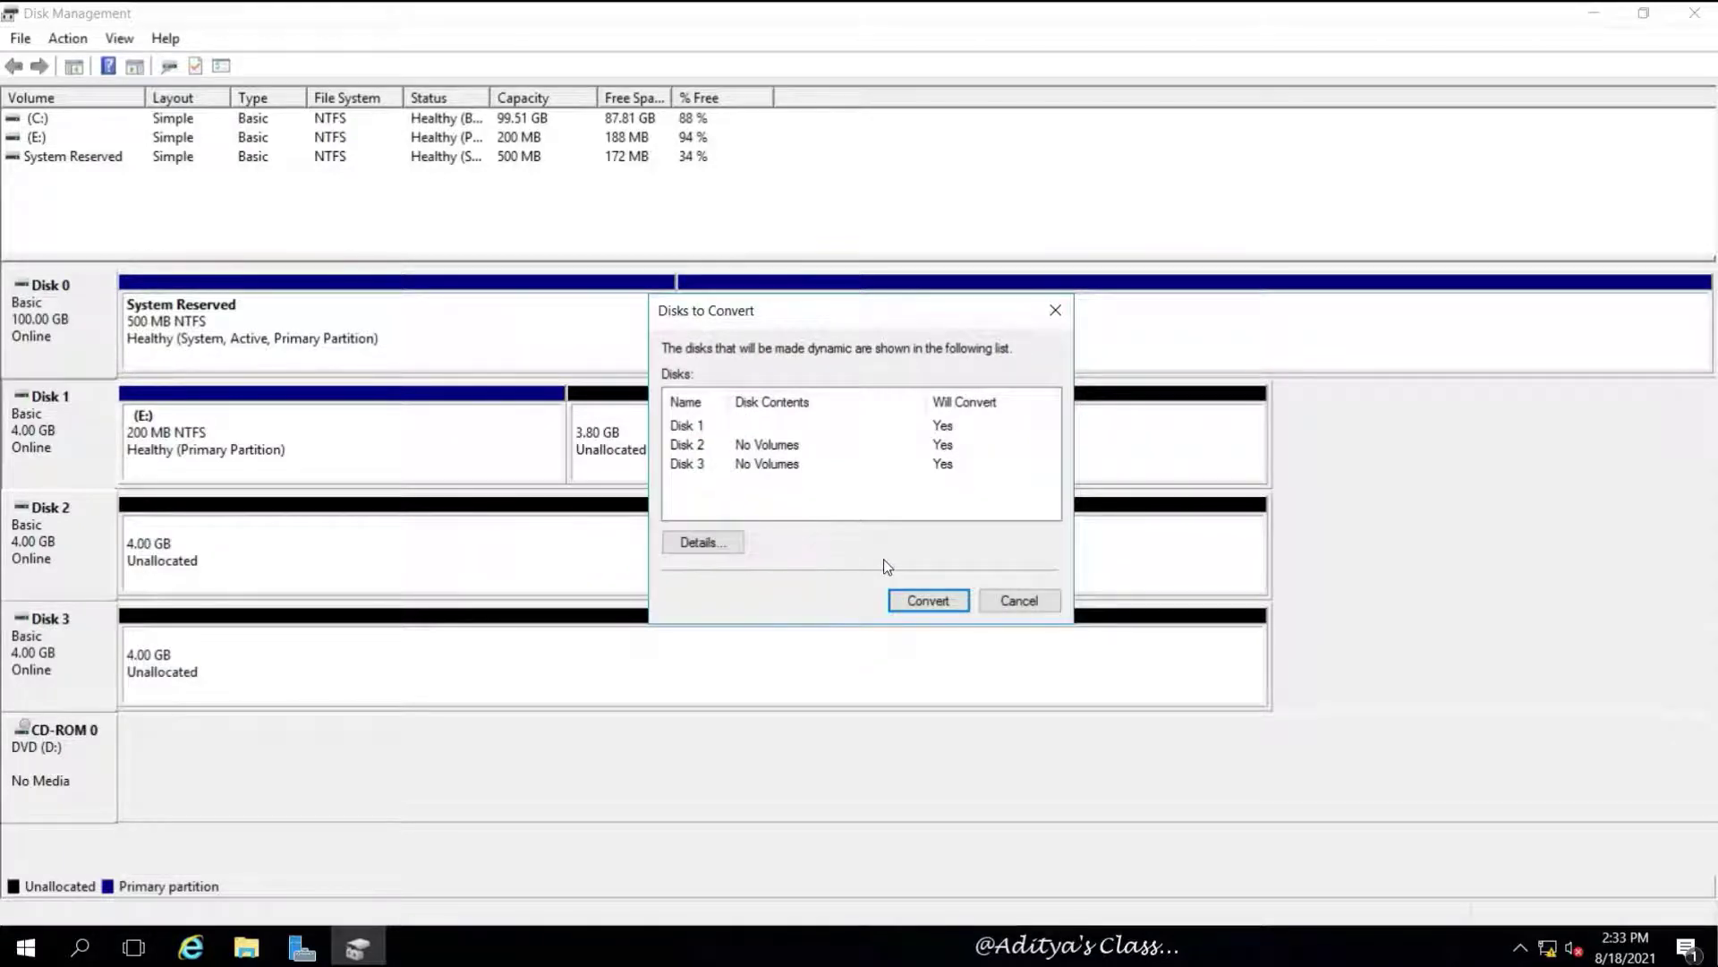
pyautogui.click(929, 600)
pyautogui.click(942, 574)
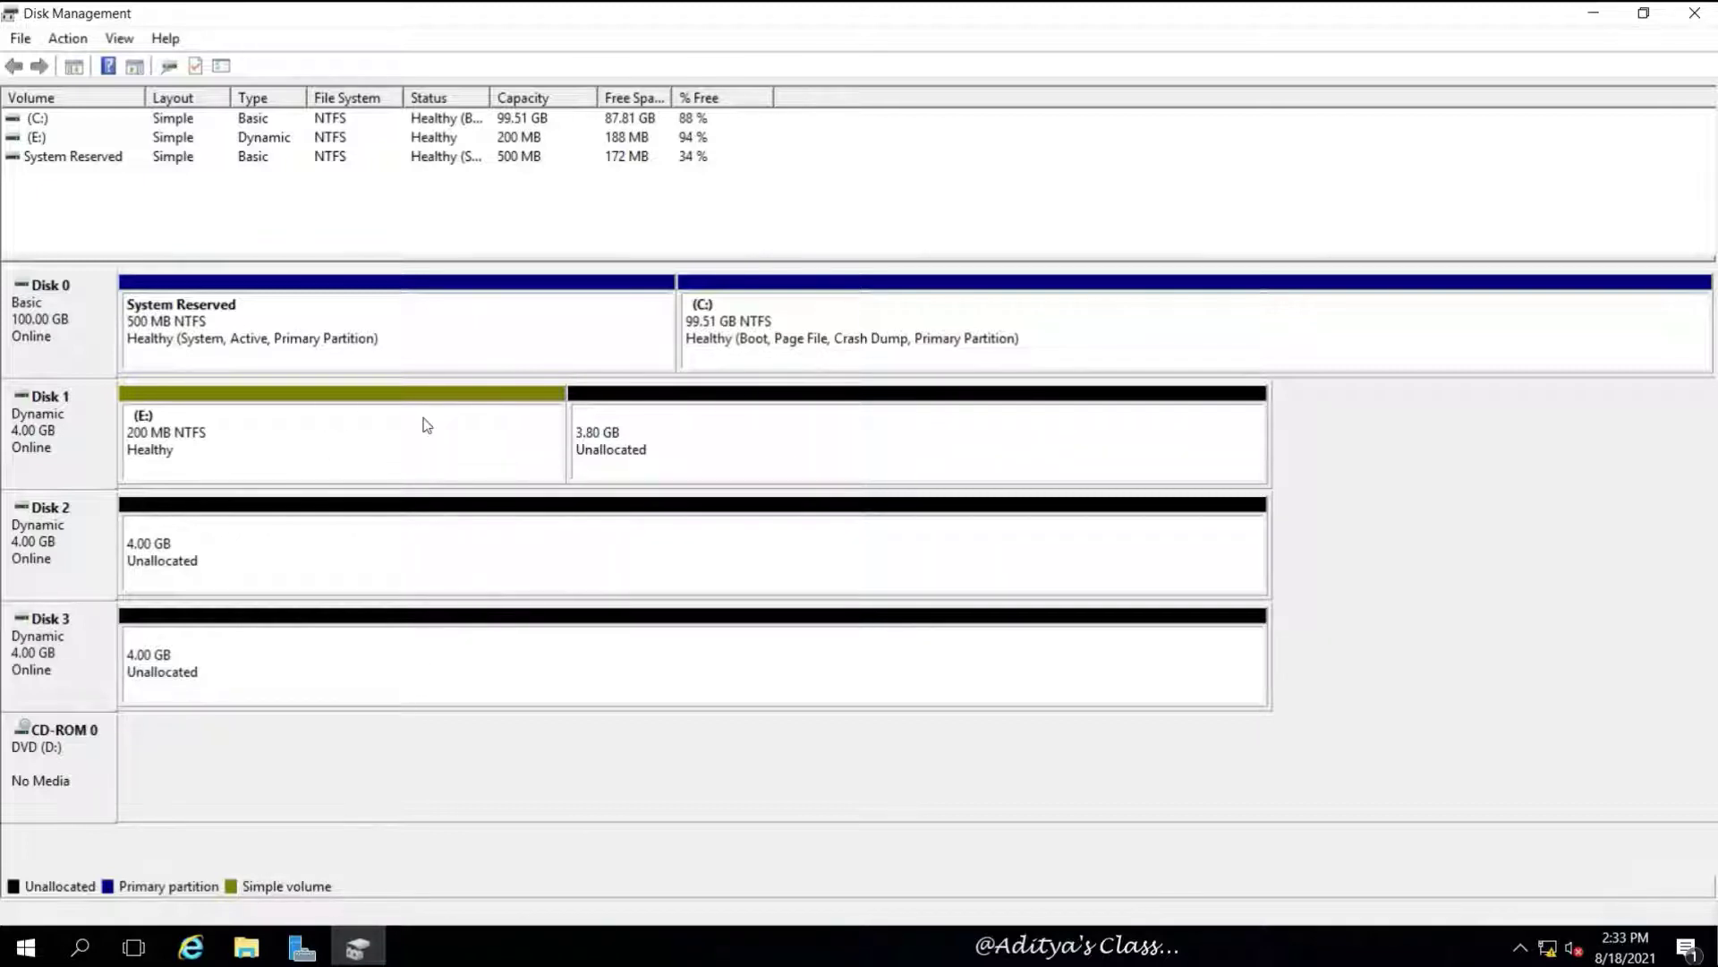
# Create a 200 MB simple volume on dynamic Disk 1 with drive letter F, quick-formatted as NTFS with no volume label.
pyautogui.rightClick(779, 425)
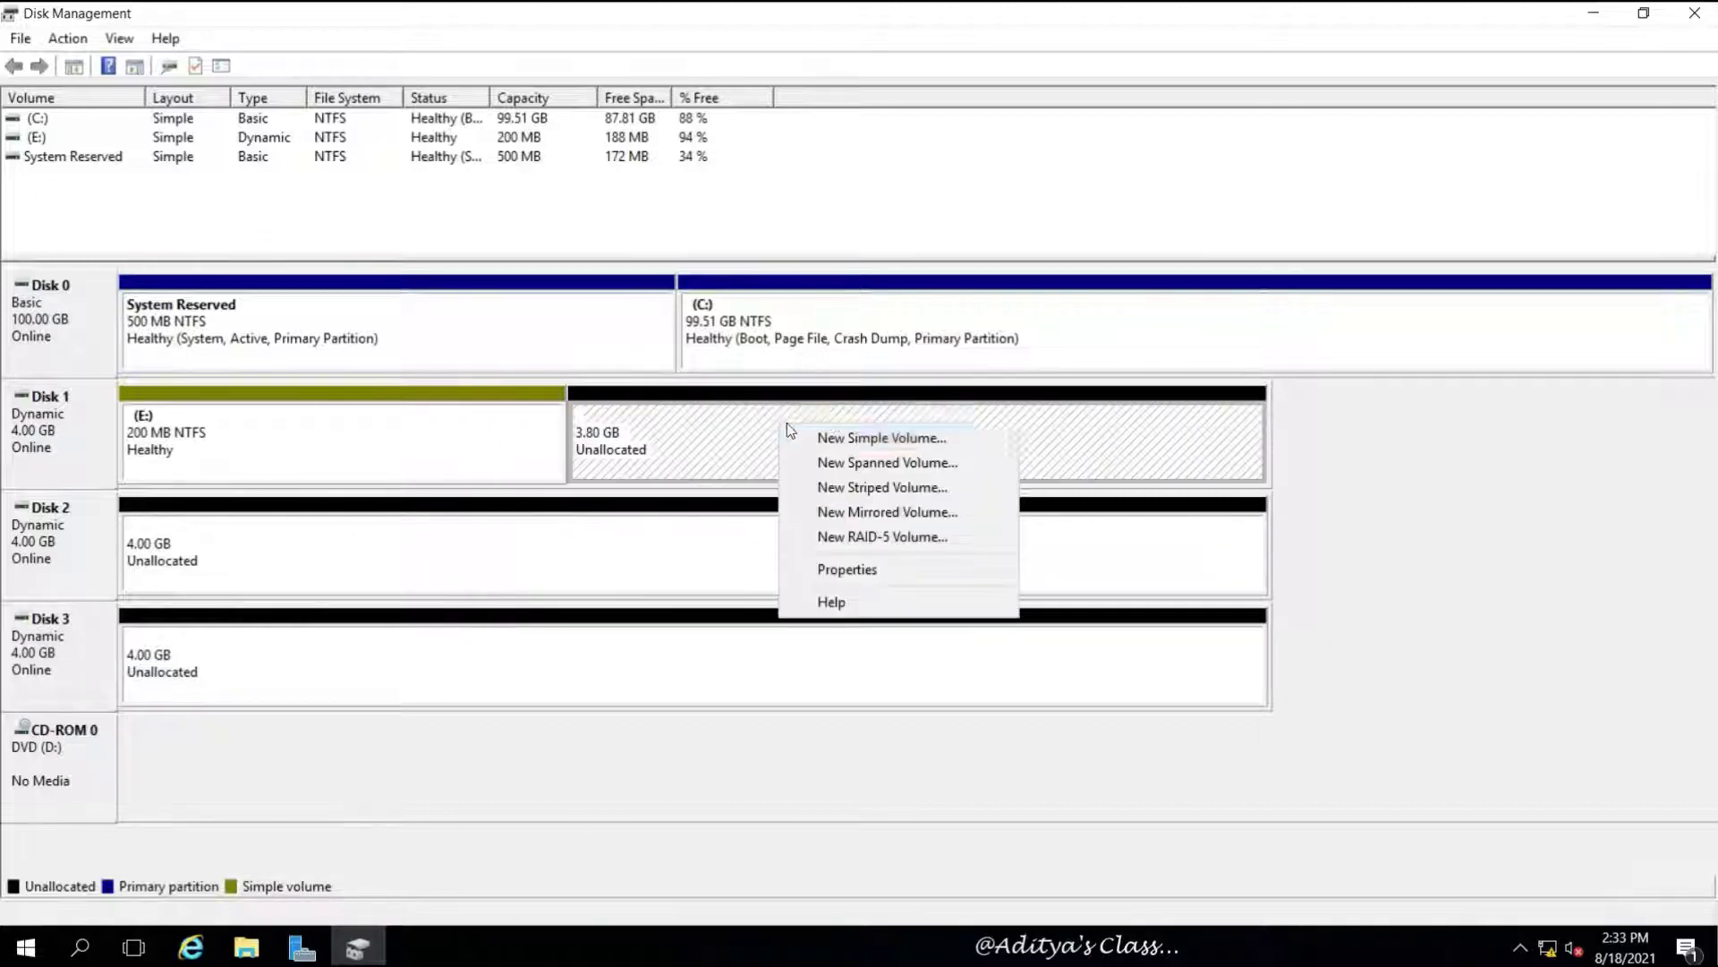
pyautogui.click(917, 439)
pyautogui.moveTo(318, 121); pyautogui.dragTo(895, 159)
pyautogui.click(1029, 556)
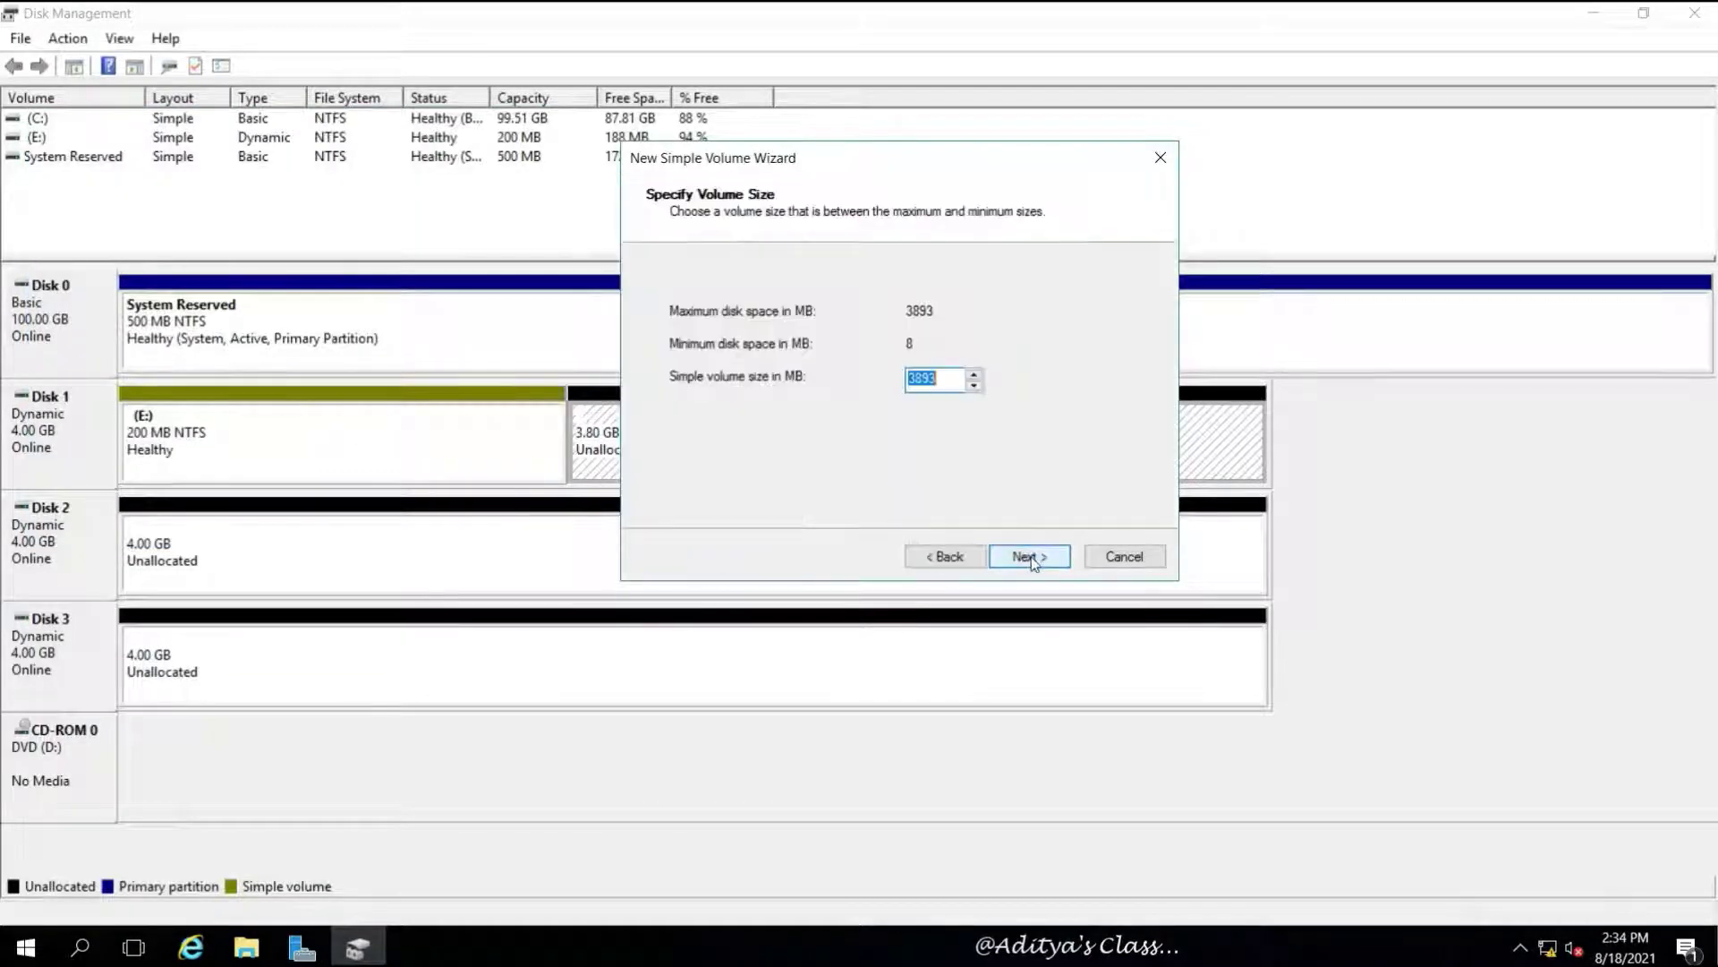
pyautogui.write('200')
pyautogui.click(1045, 555)
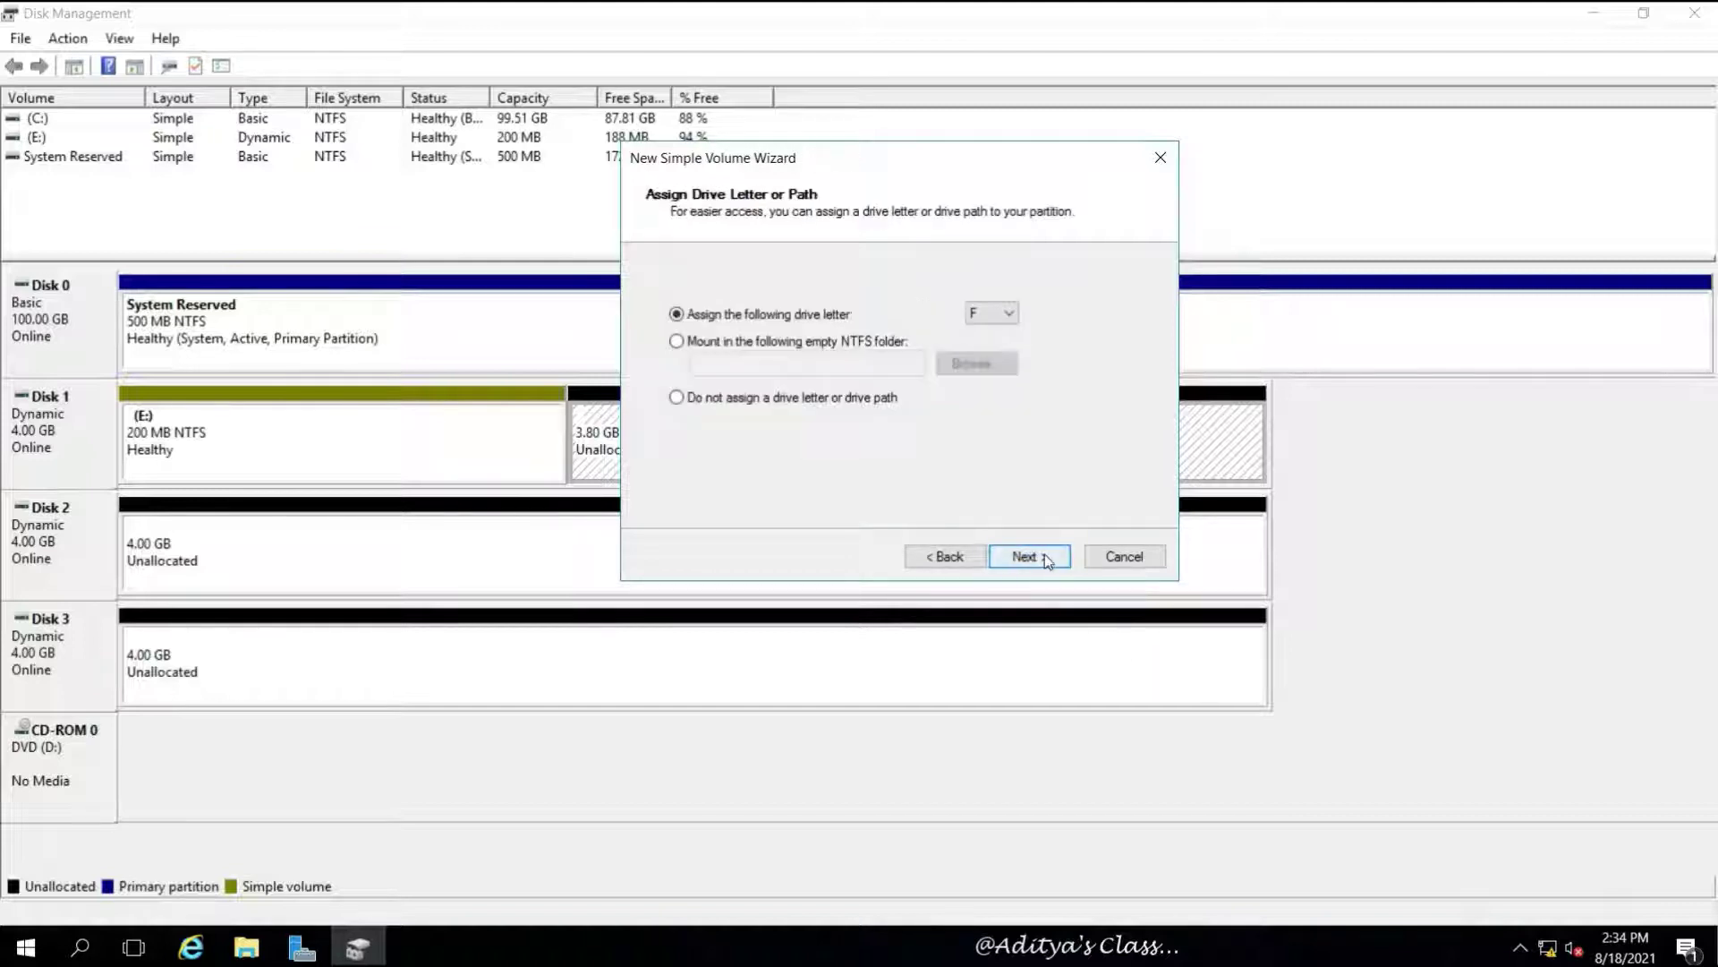
pyautogui.click(1045, 555)
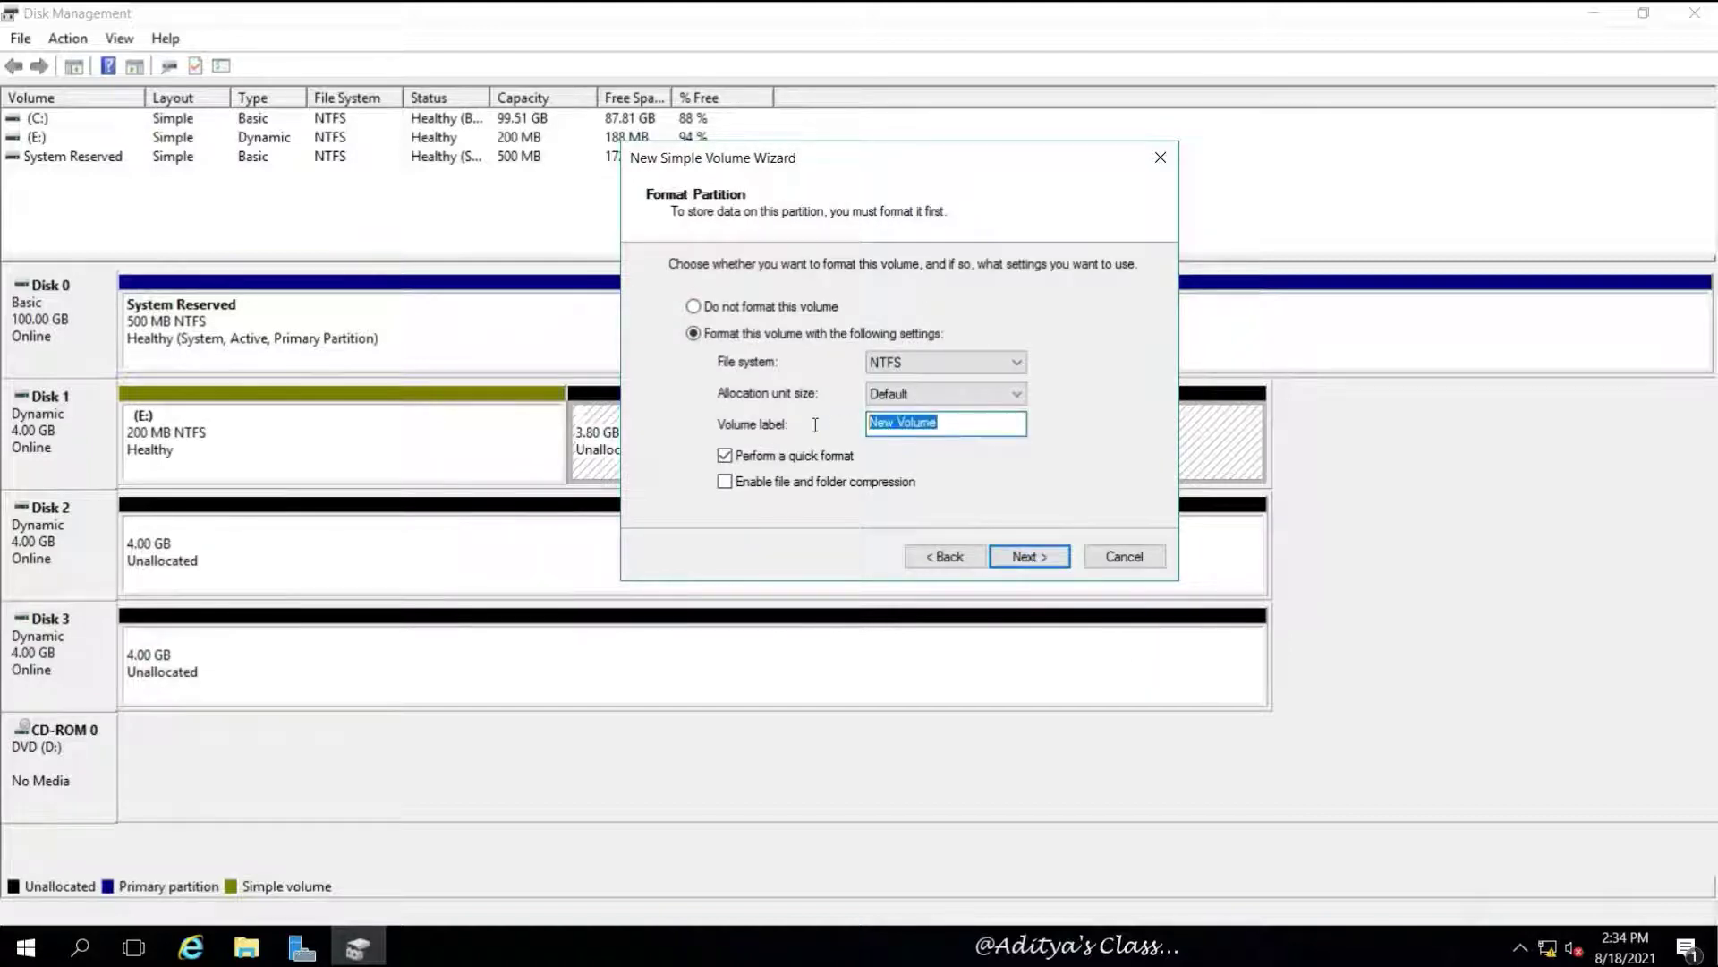
pyautogui.press('BackSpace')
pyautogui.click(1029, 554)
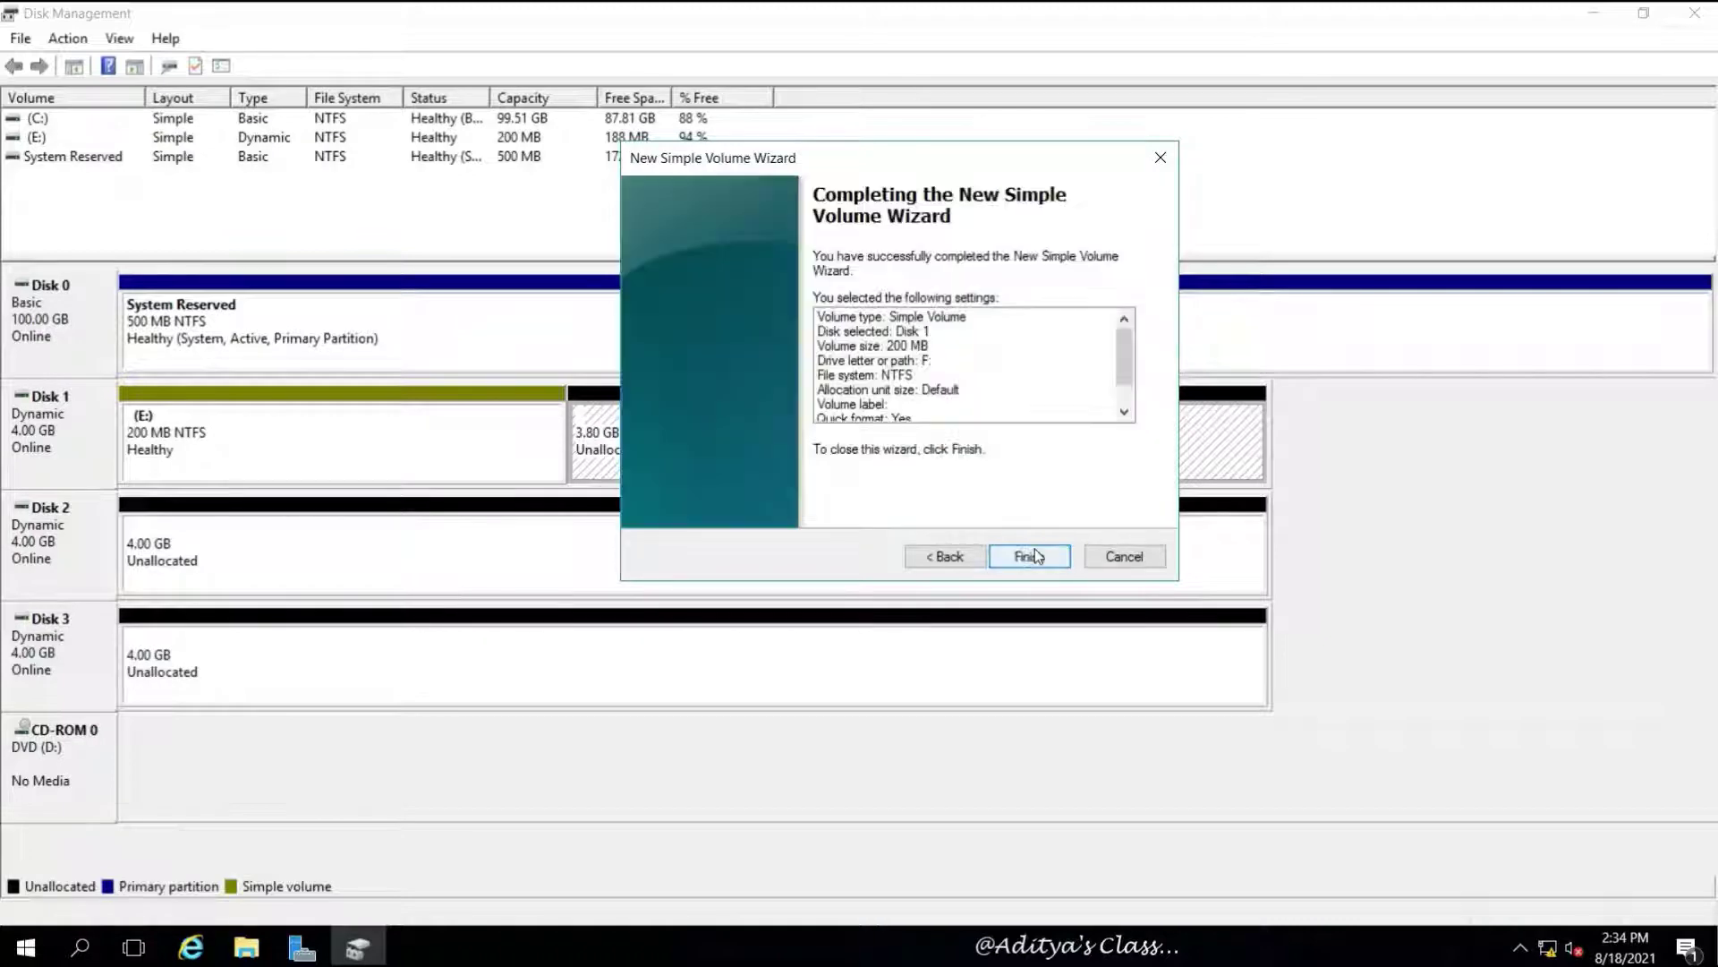
pyautogui.click(1029, 554)
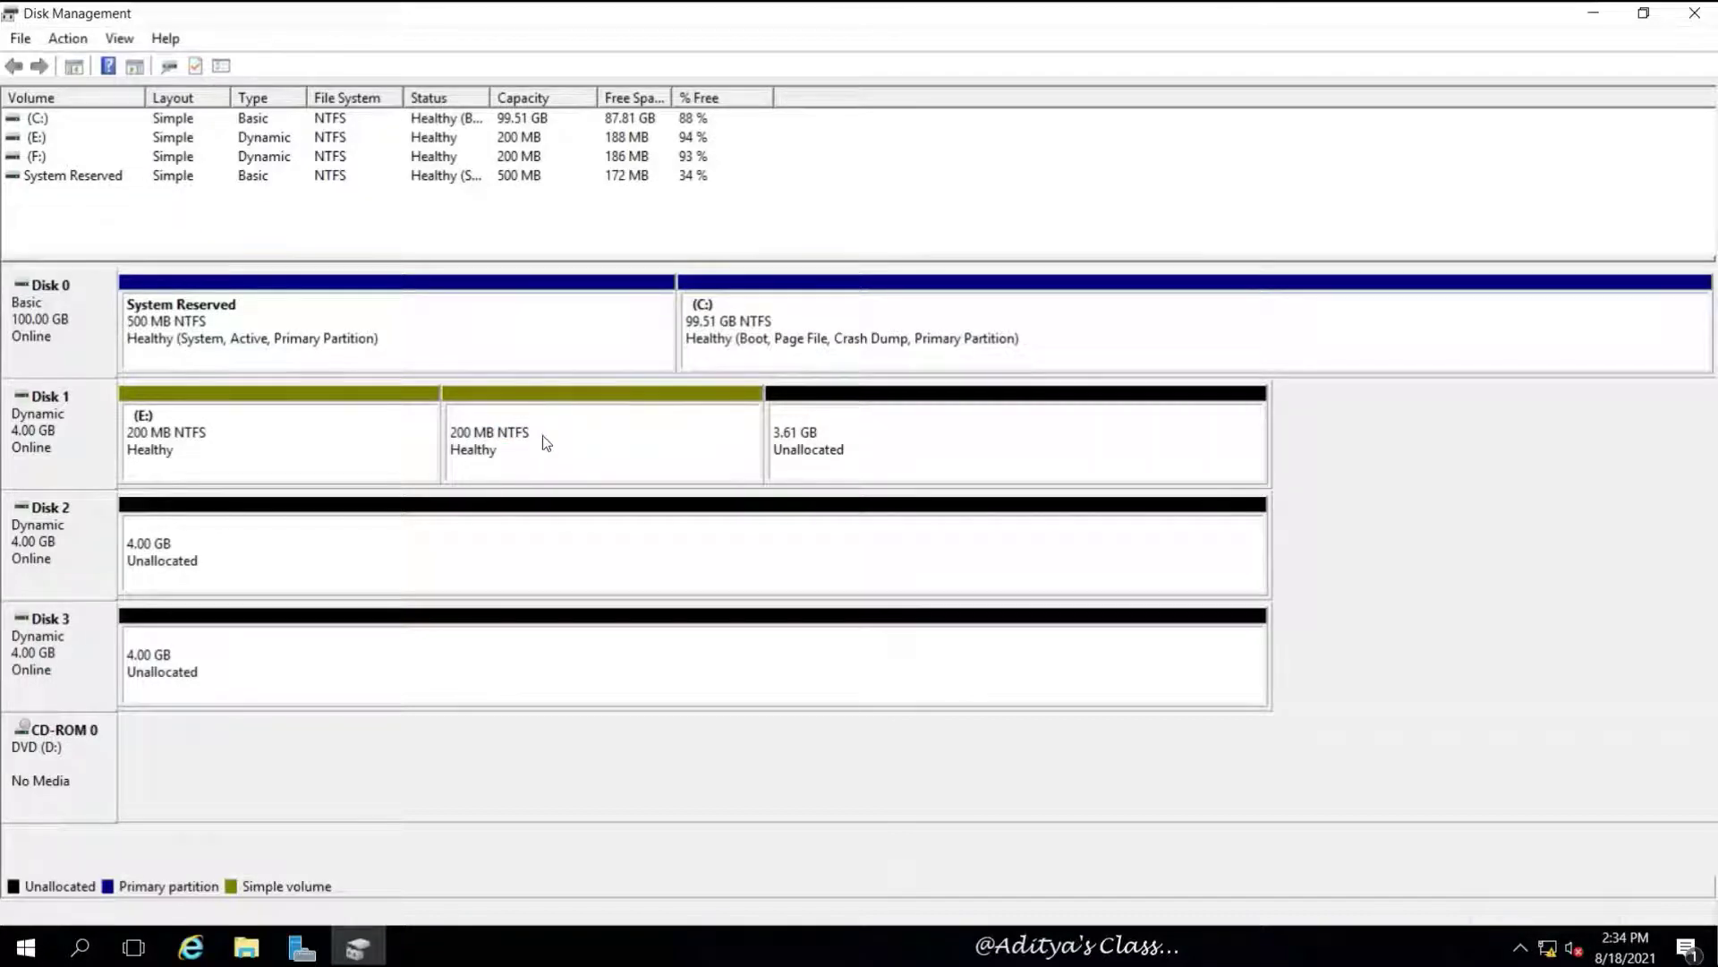
# Start a new spanned volume from Disk 1's unallocated space and add Disk 2 and Disk 3 to it.
pyautogui.rightClick(891, 407)
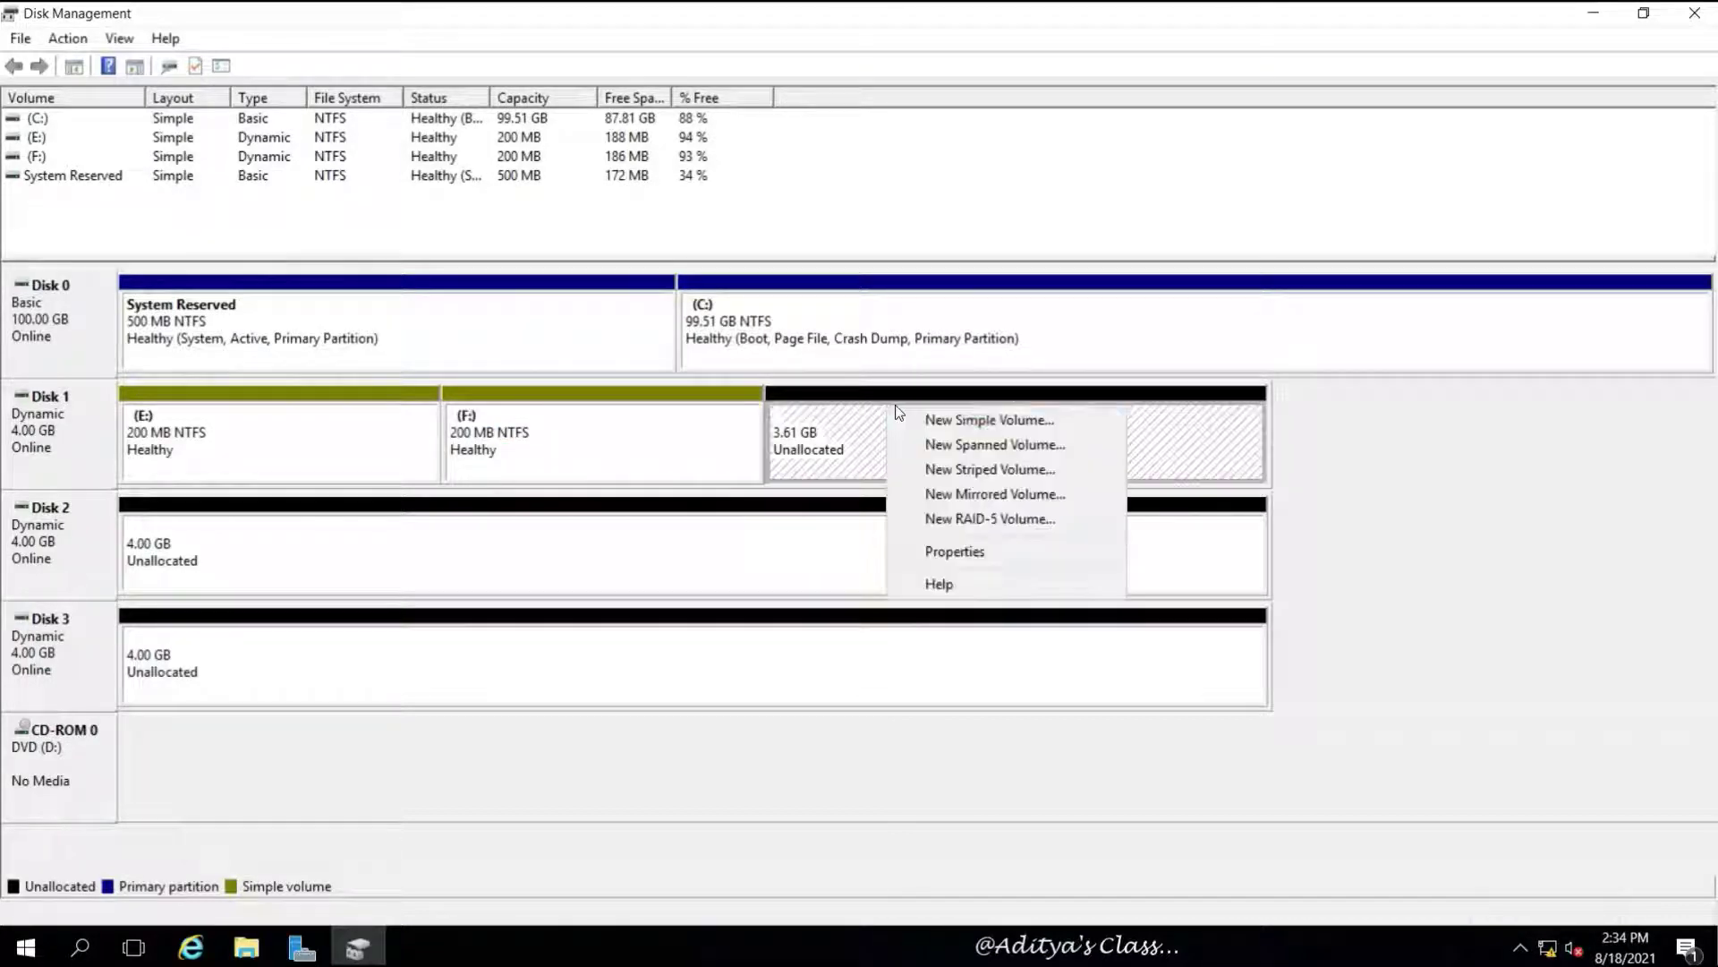
pyautogui.click(1013, 446)
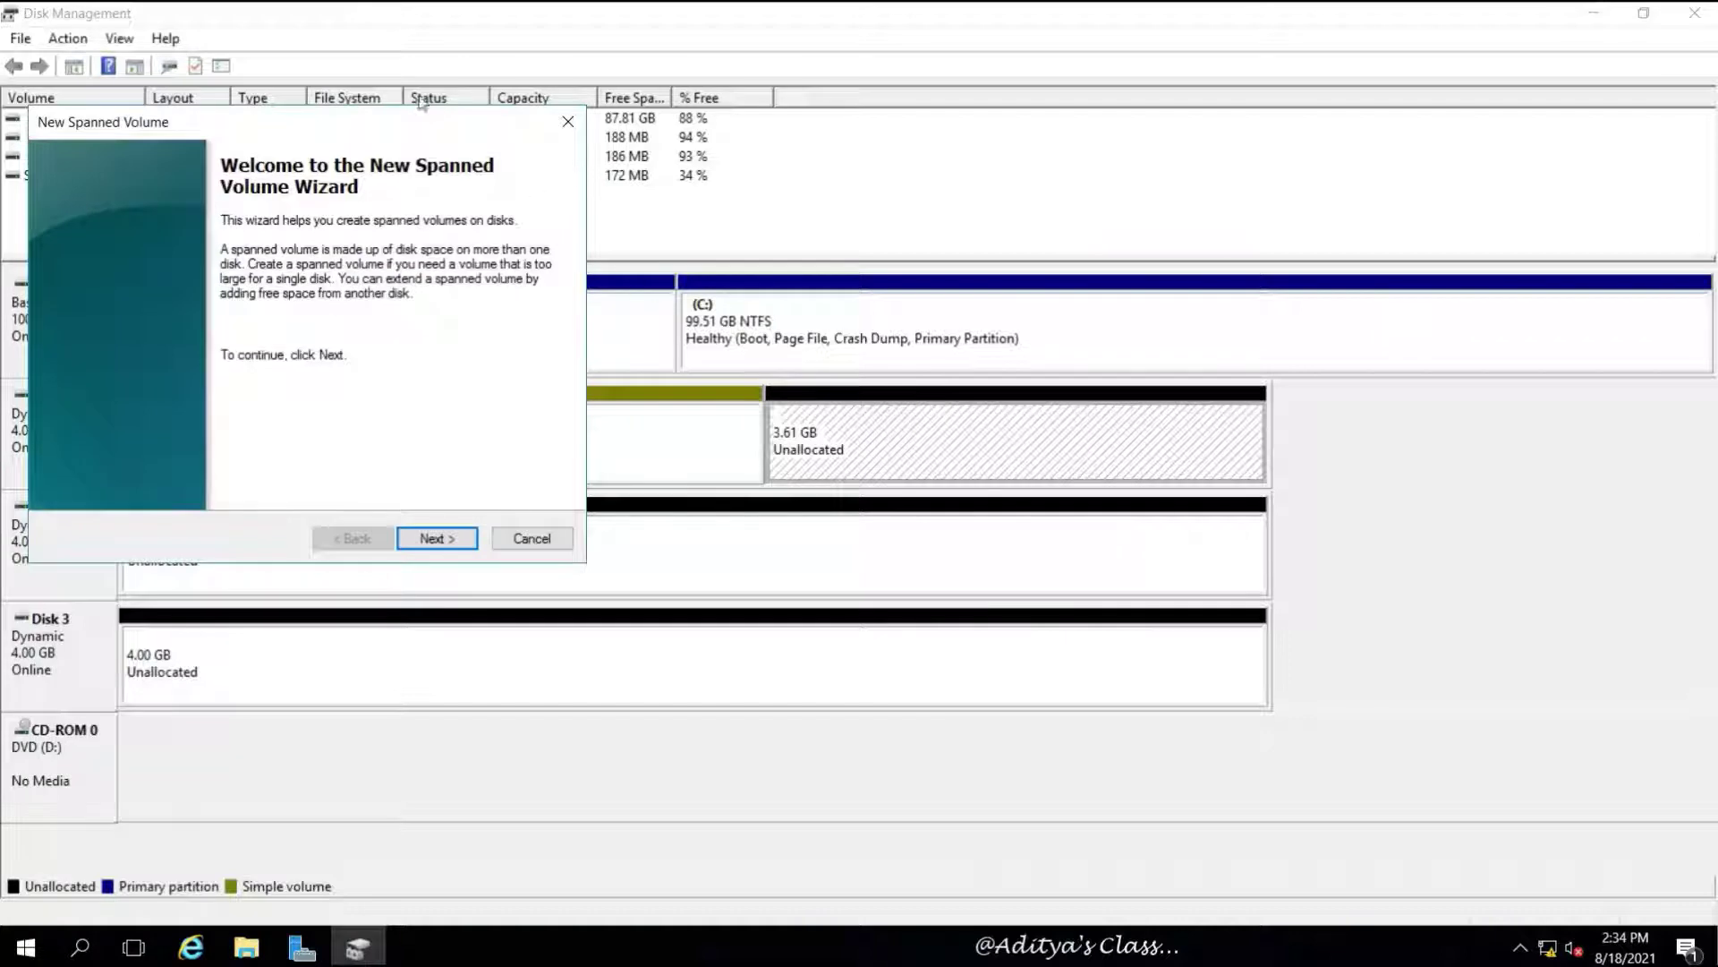
pyautogui.moveTo(301, 117); pyautogui.dragTo(1011, 188)
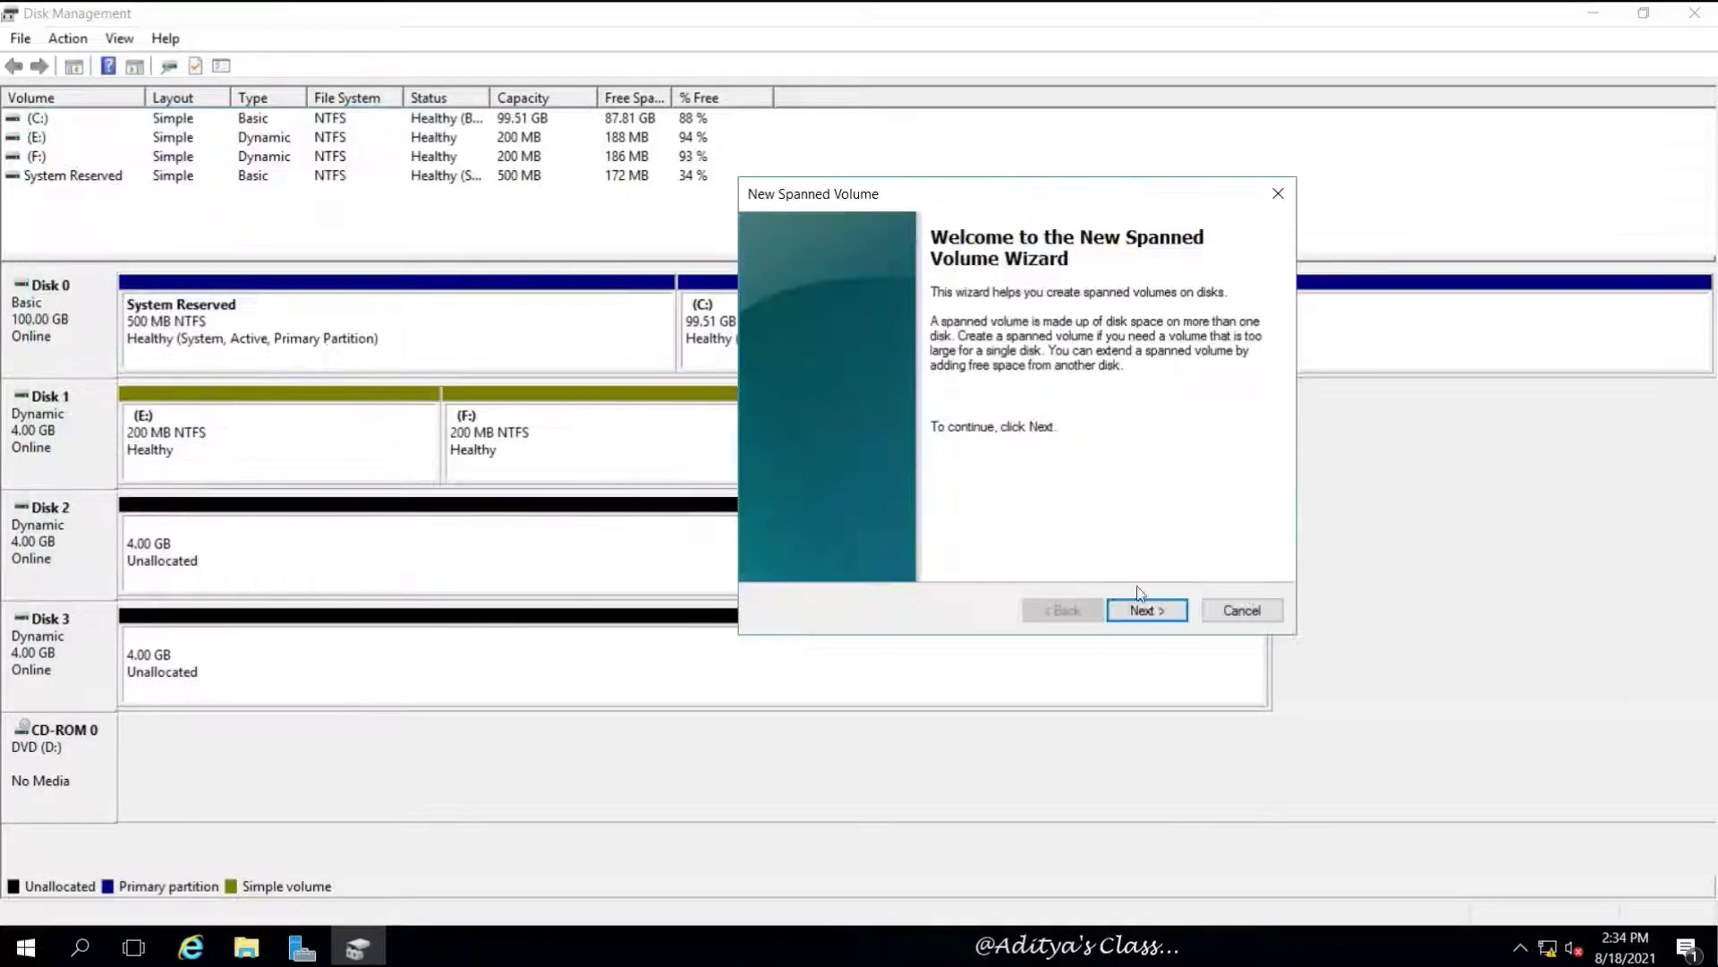
pyautogui.click(1164, 610)
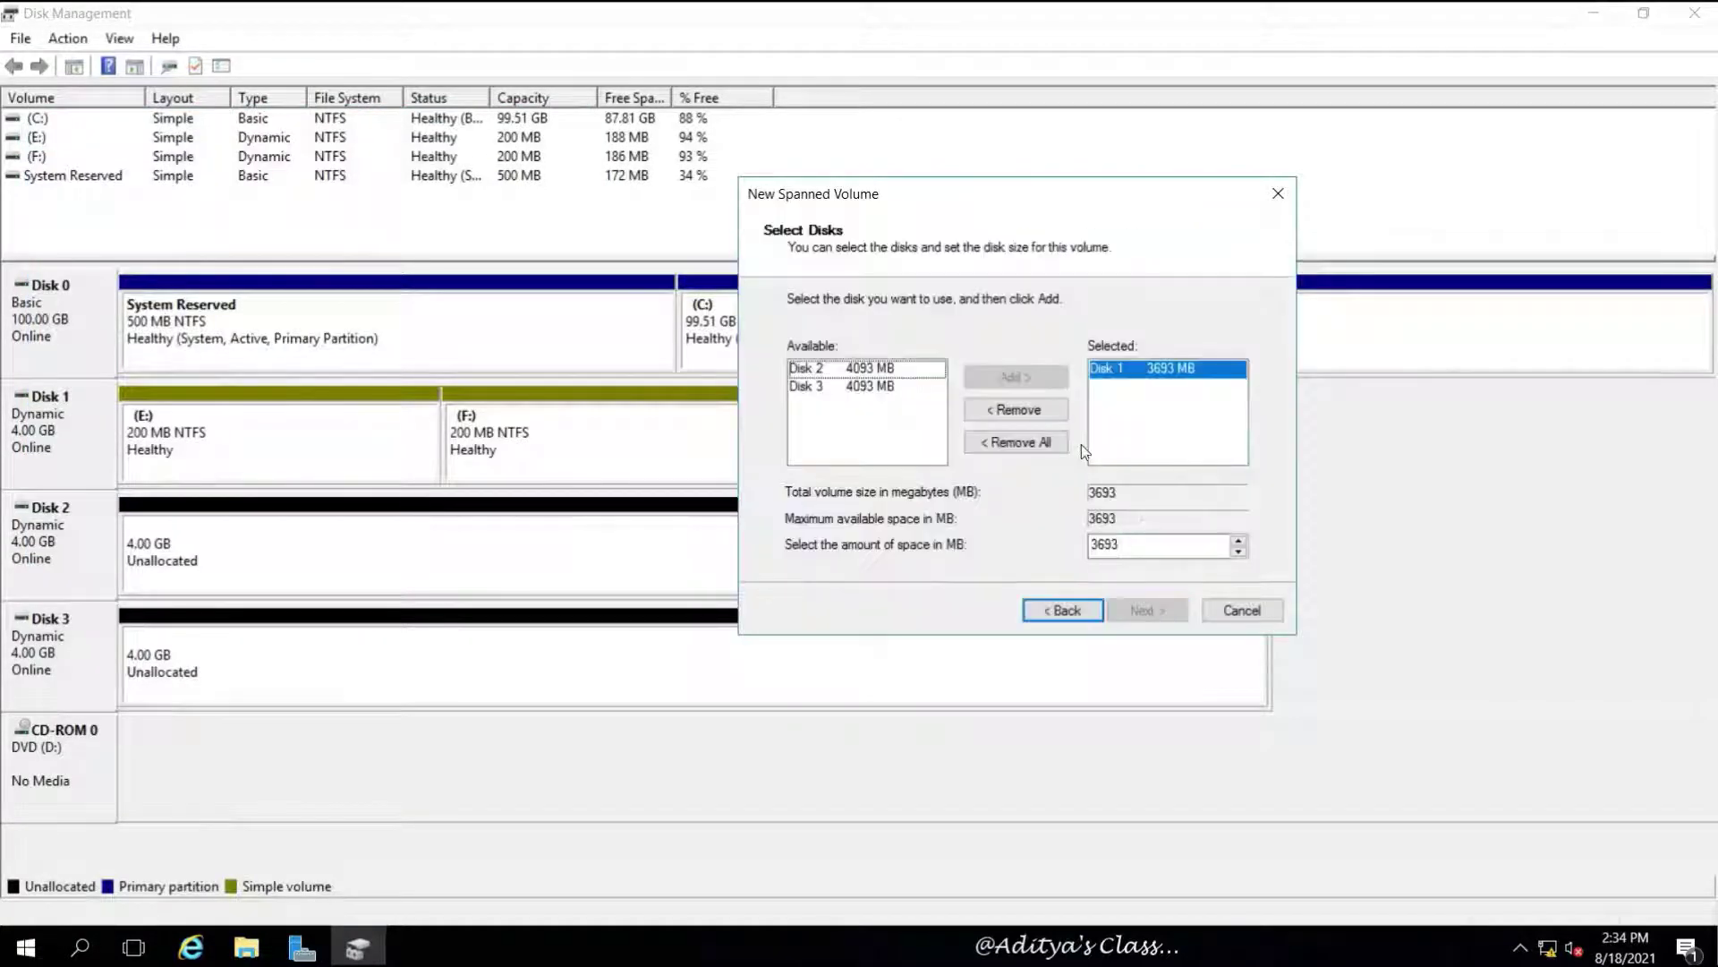
pyautogui.click(897, 369)
pyautogui.click(1036, 376)
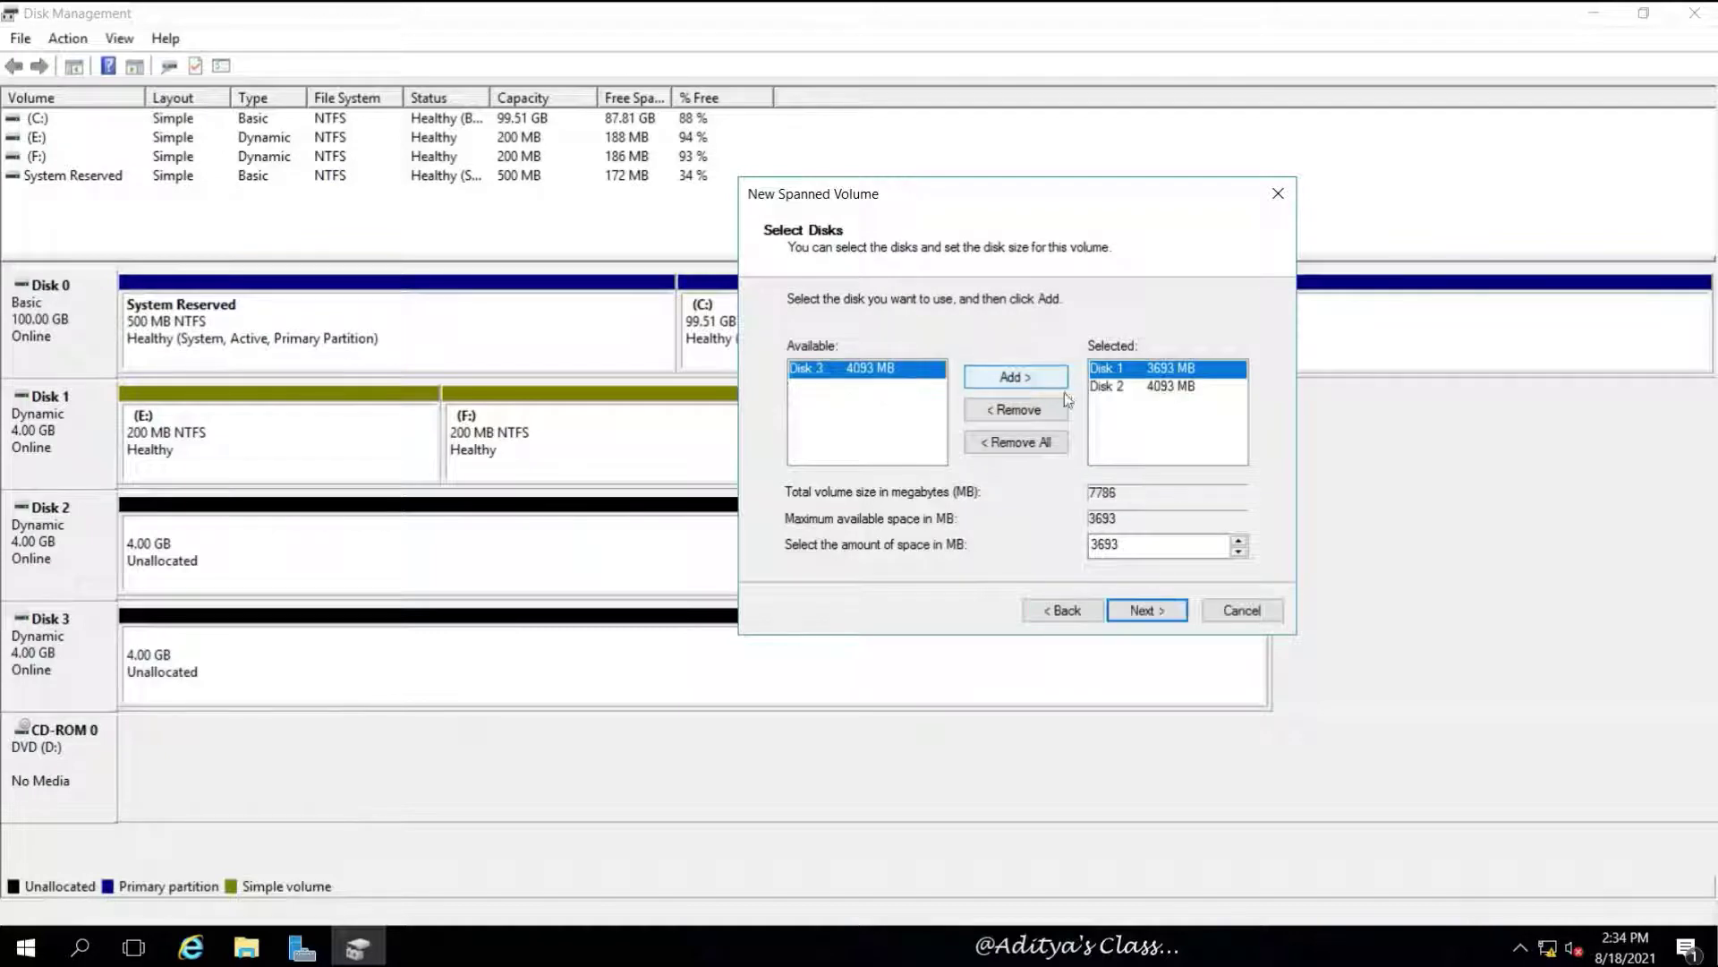
pyautogui.click(1016, 376)
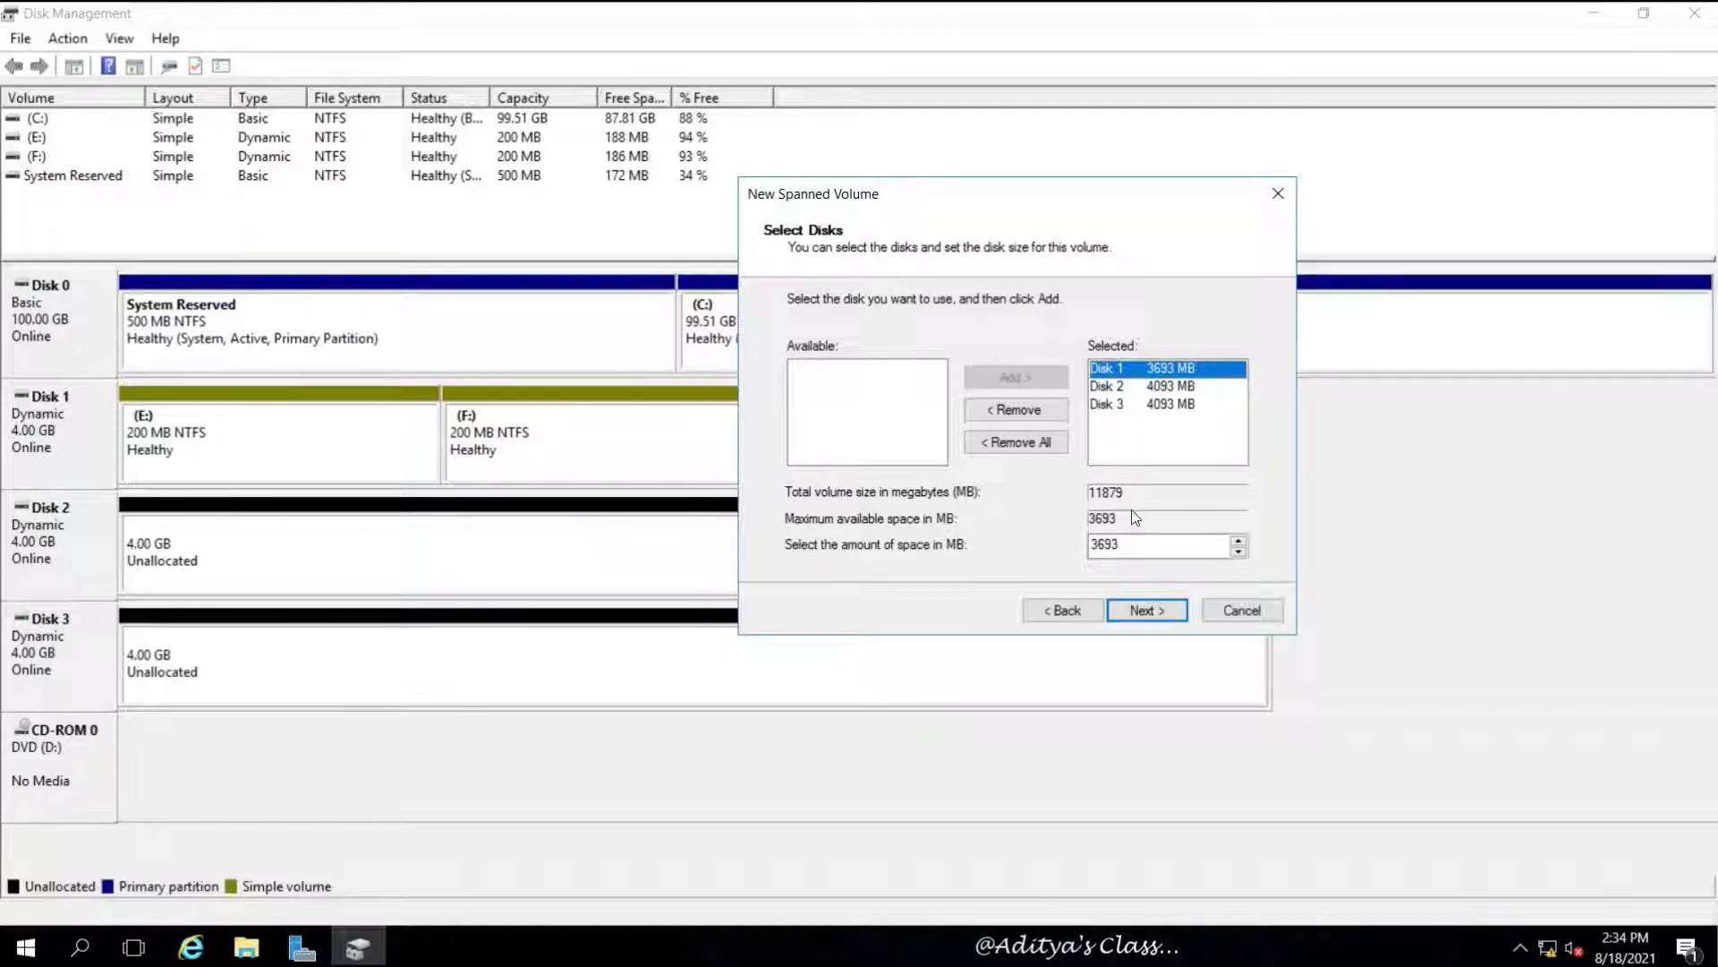
# Set the spanned volume's space to 200 MB on Disk 1, 300 MB on Disk 2 and 400 MB on Disk 3.
pyautogui.moveTo(1128, 543); pyautogui.dragTo(1039, 533)
pyautogui.write('200')
pyautogui.click(1191, 389)
pyautogui.moveTo(1129, 544); pyautogui.dragTo(1008, 550)
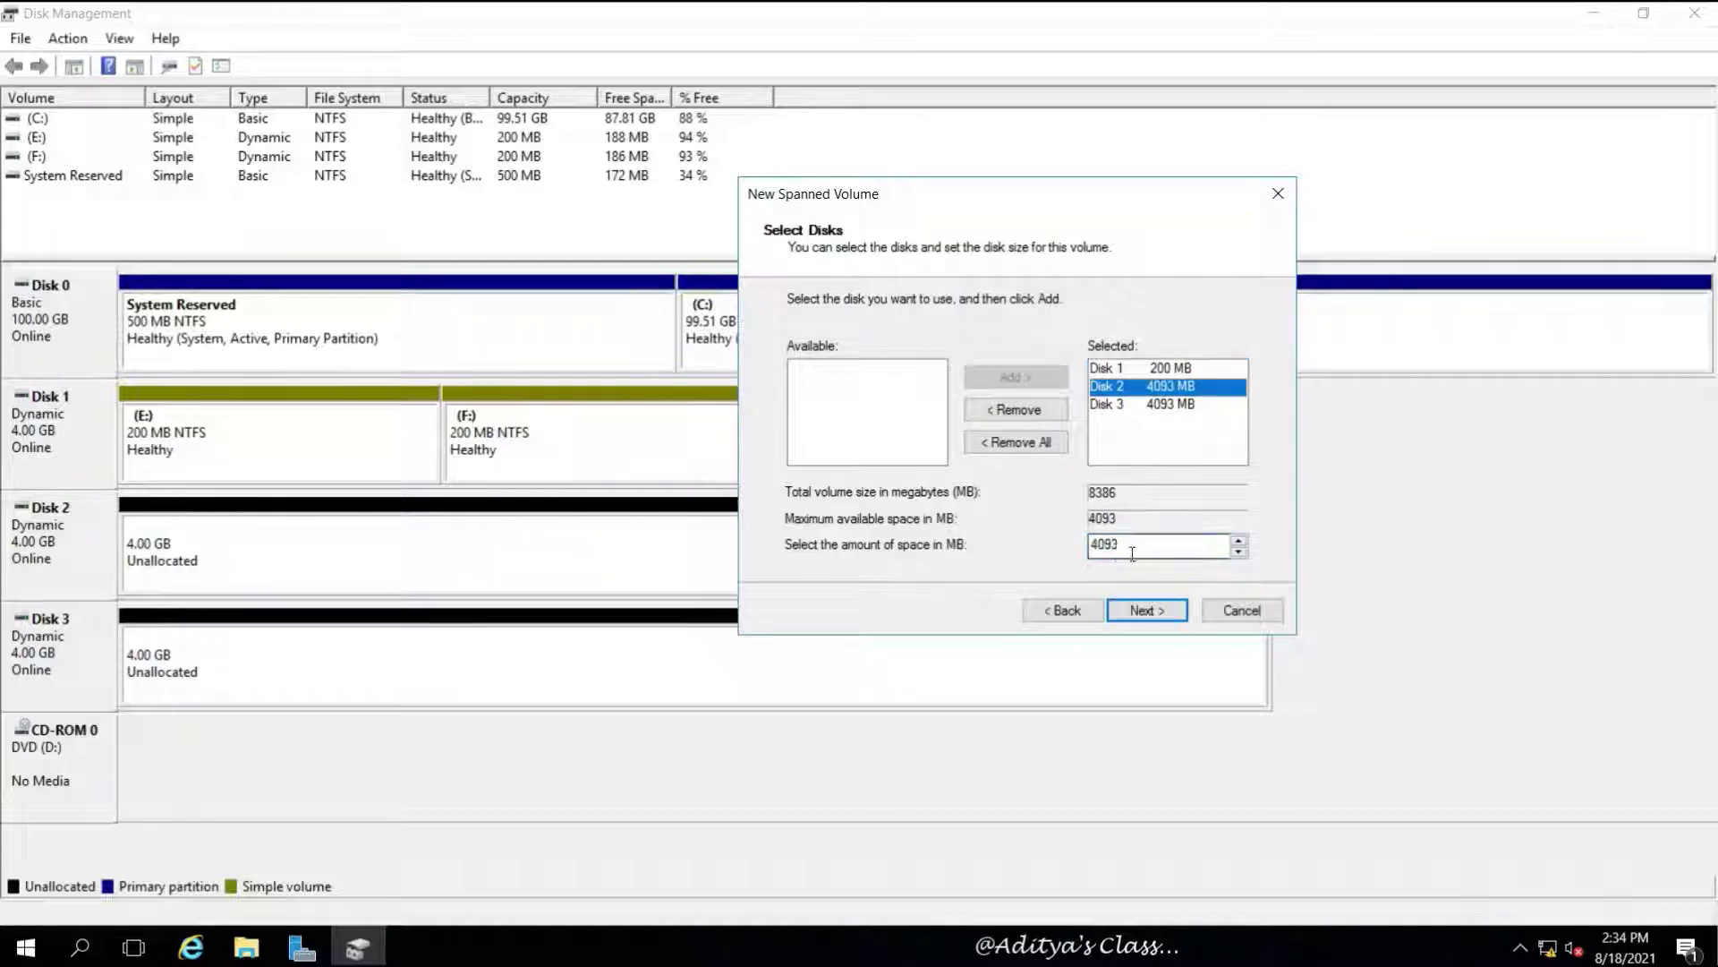
pyautogui.write('300')
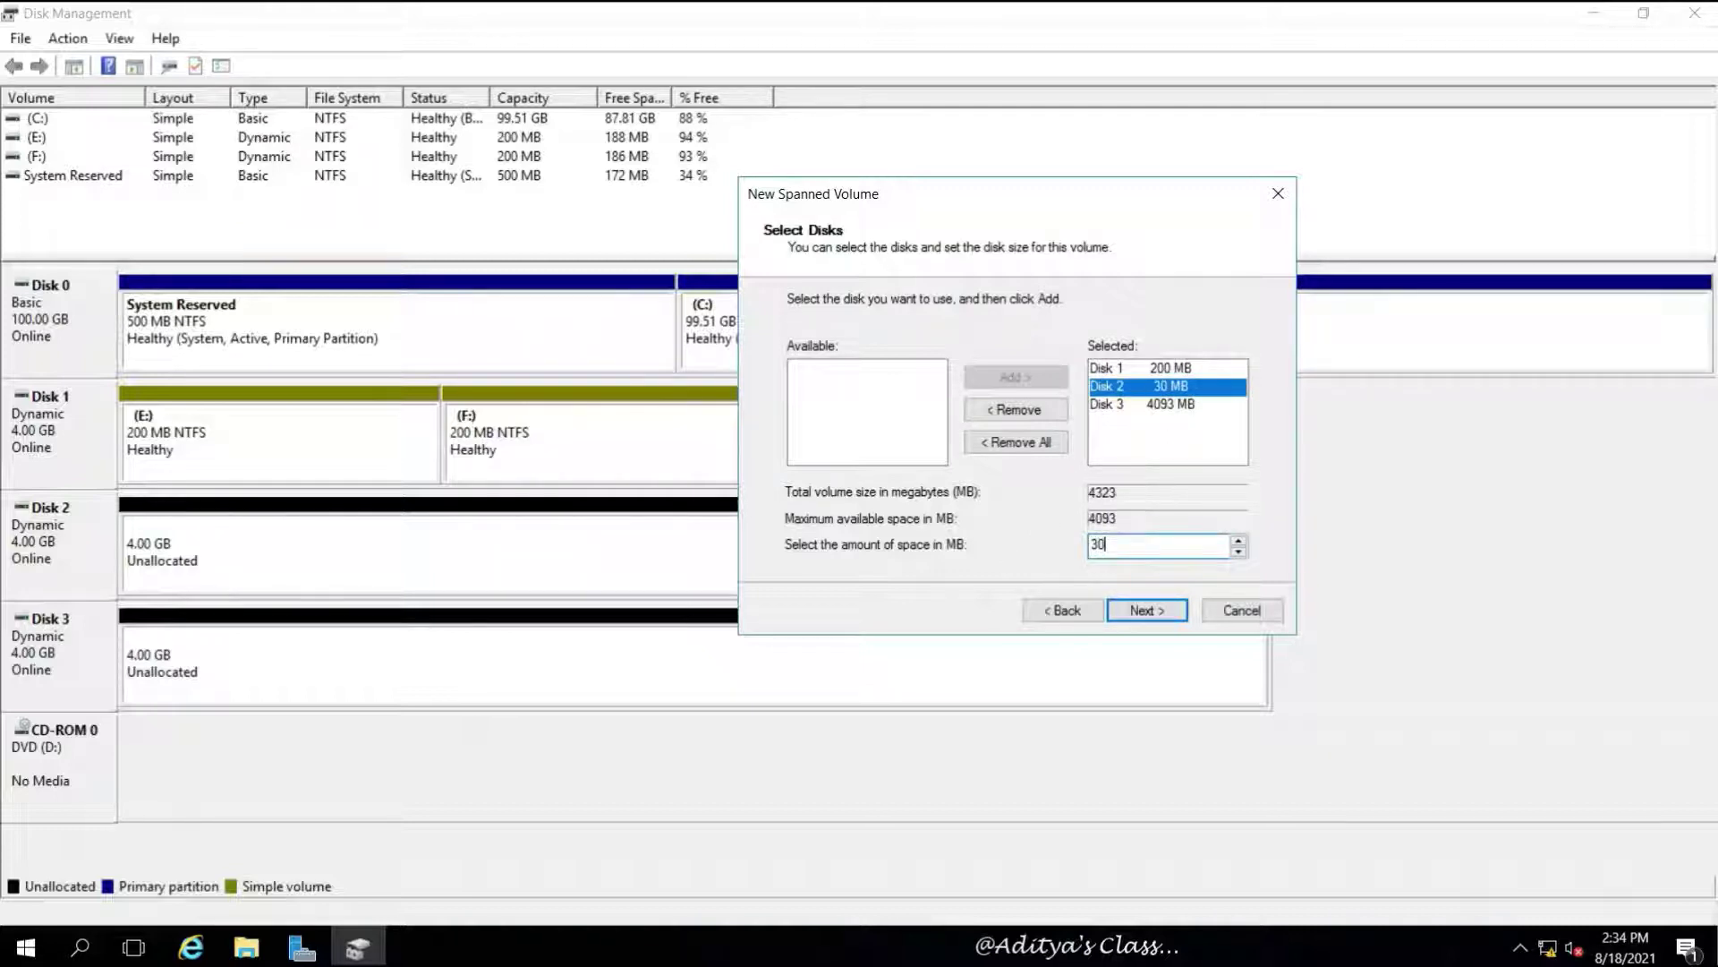
pyautogui.click(1174, 404)
pyautogui.moveTo(1139, 545); pyautogui.dragTo(1024, 550)
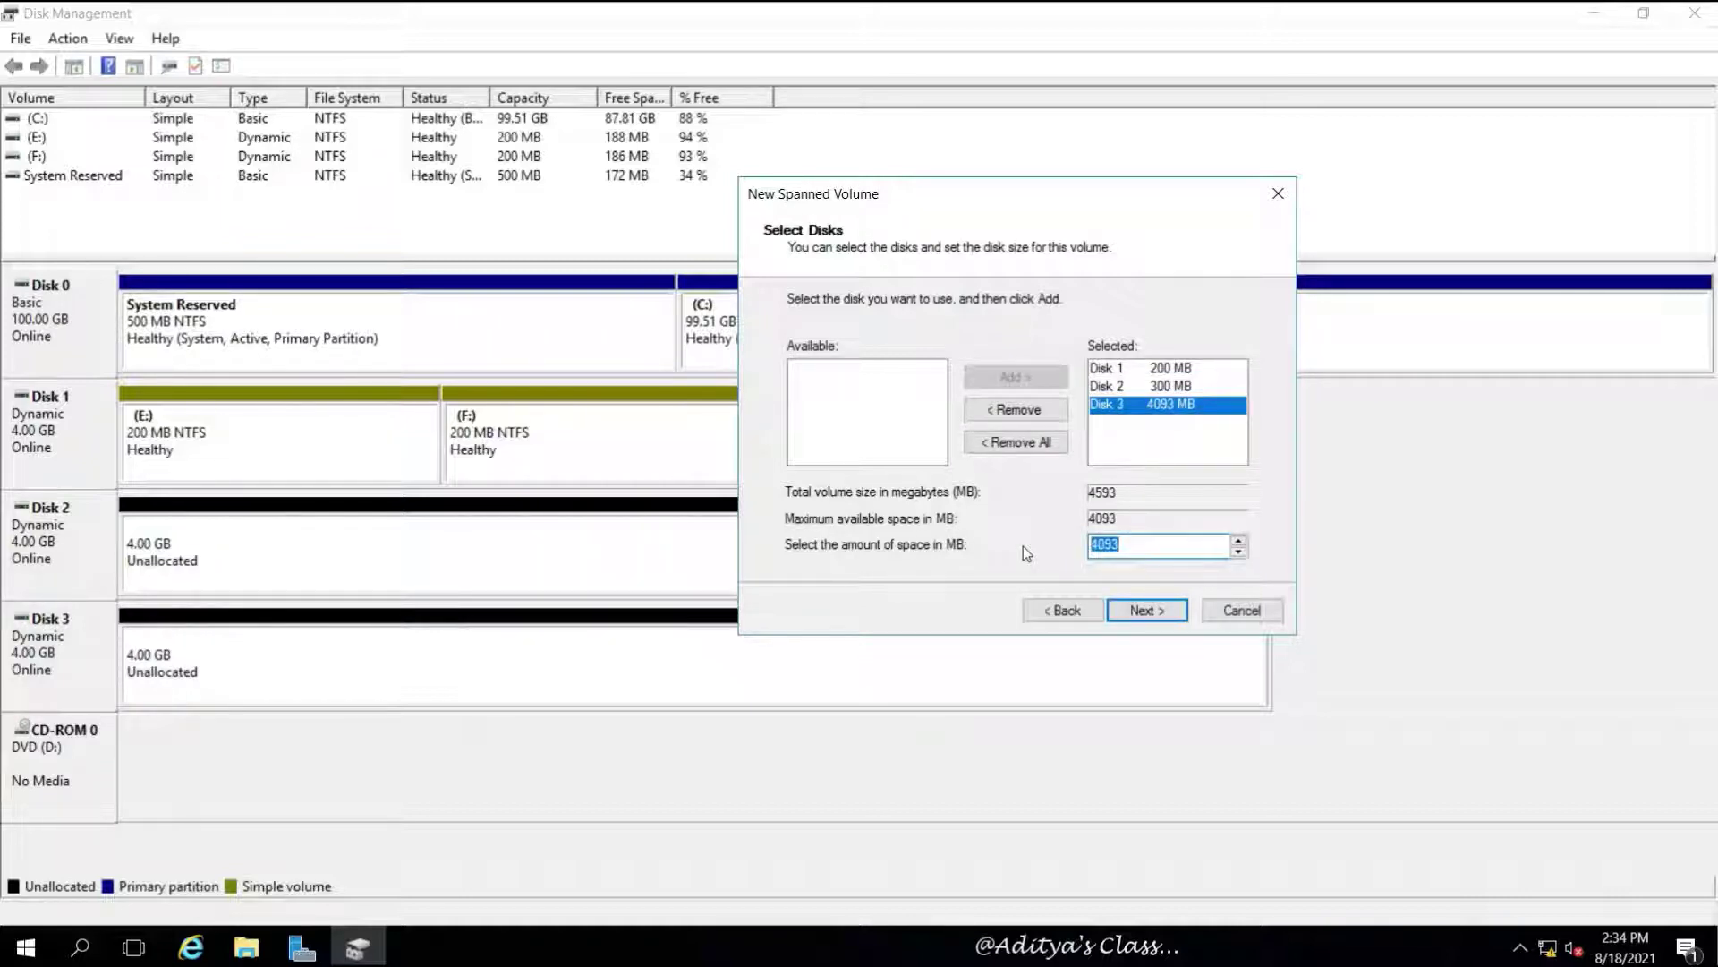
pyautogui.write('400')
# Finish the spanned volume with drive letter G, quick-formatted as NTFS with no volume label.
pyautogui.click(1148, 616)
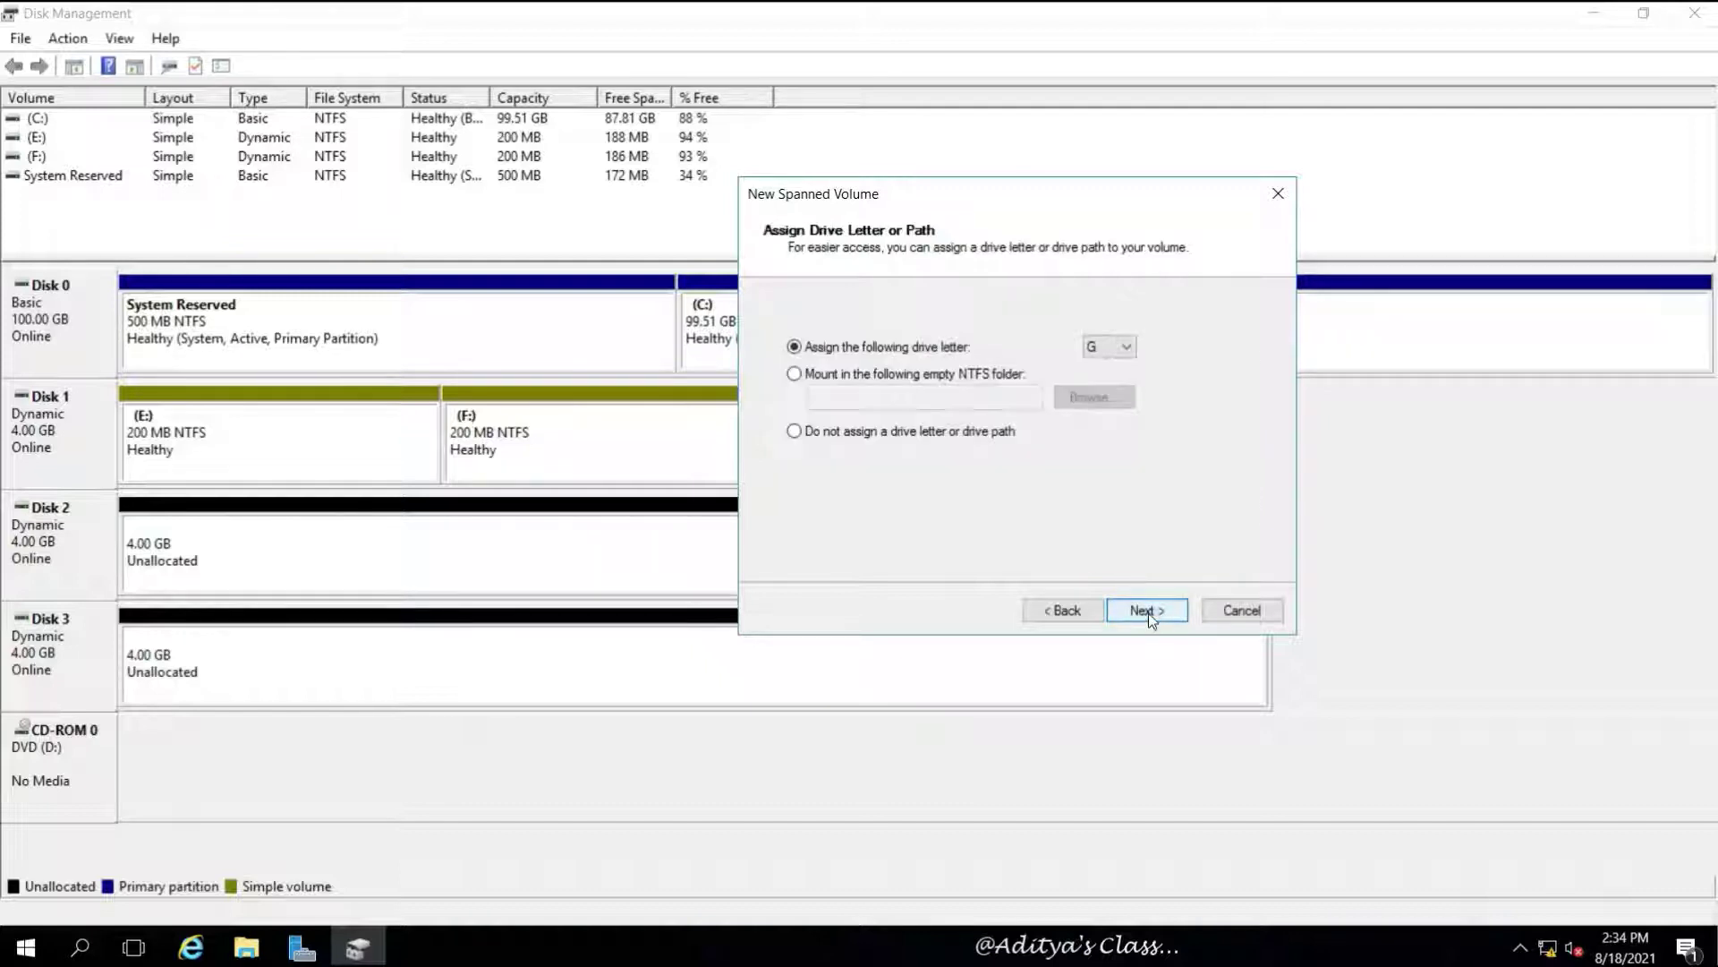
pyautogui.click(1141, 616)
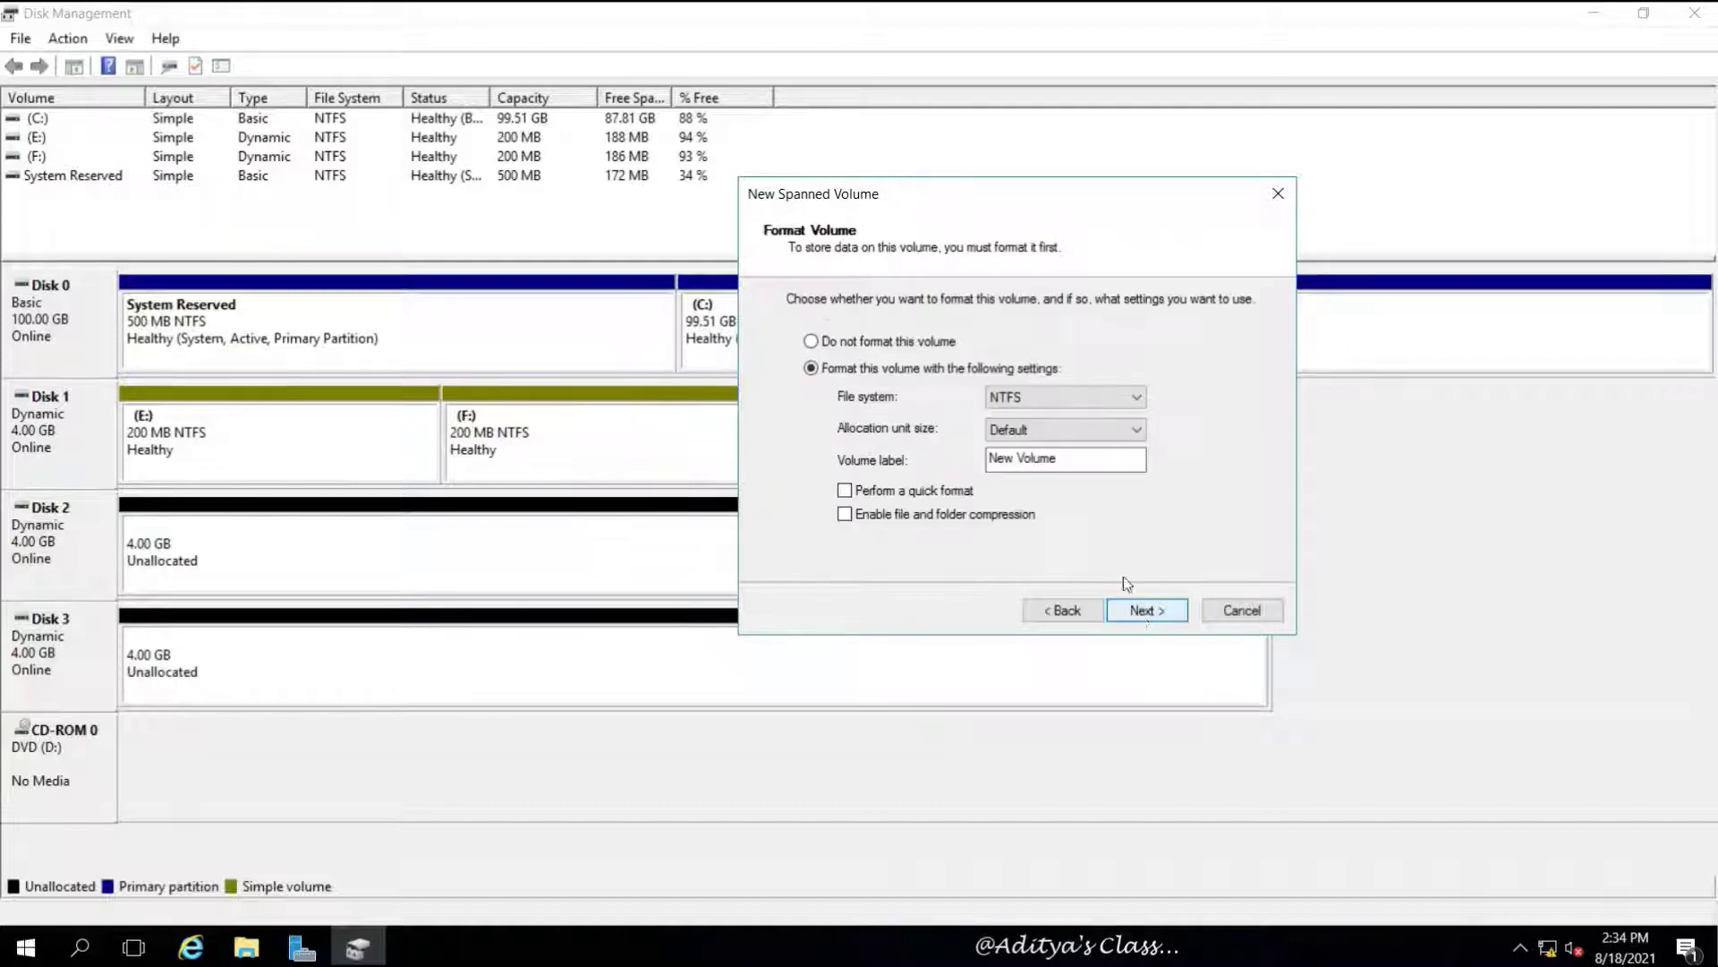
pyautogui.click(1069, 603)
pyautogui.click(1069, 603)
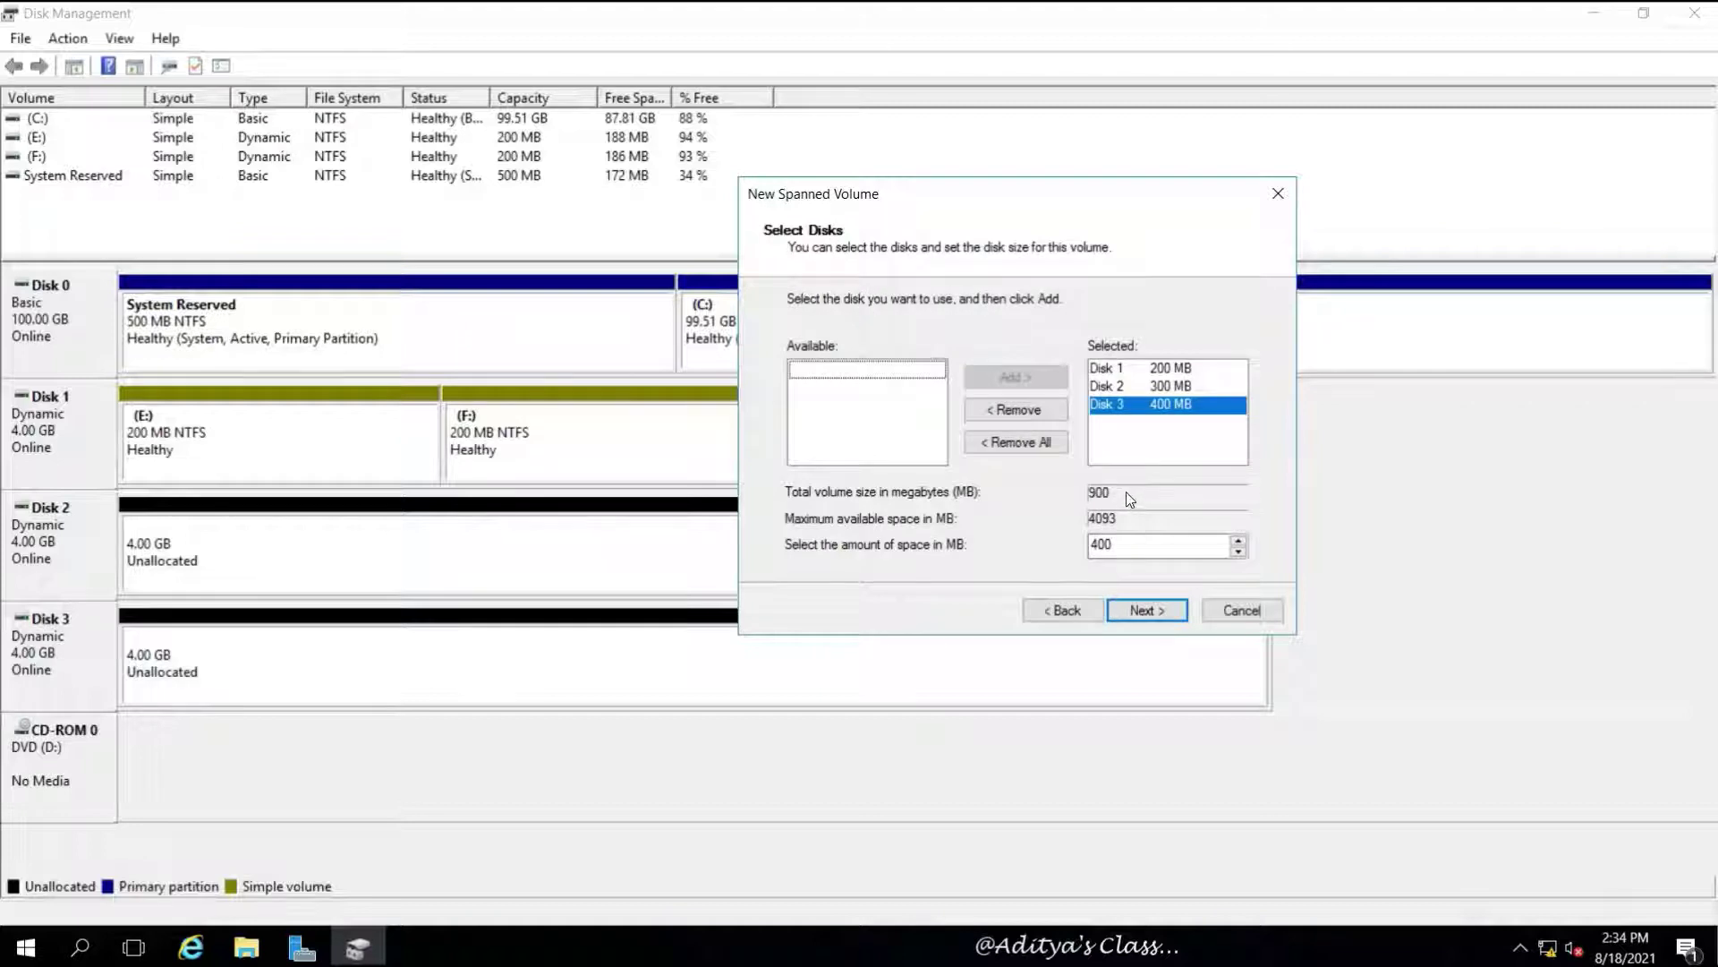
pyautogui.click(1157, 612)
pyautogui.click(1156, 612)
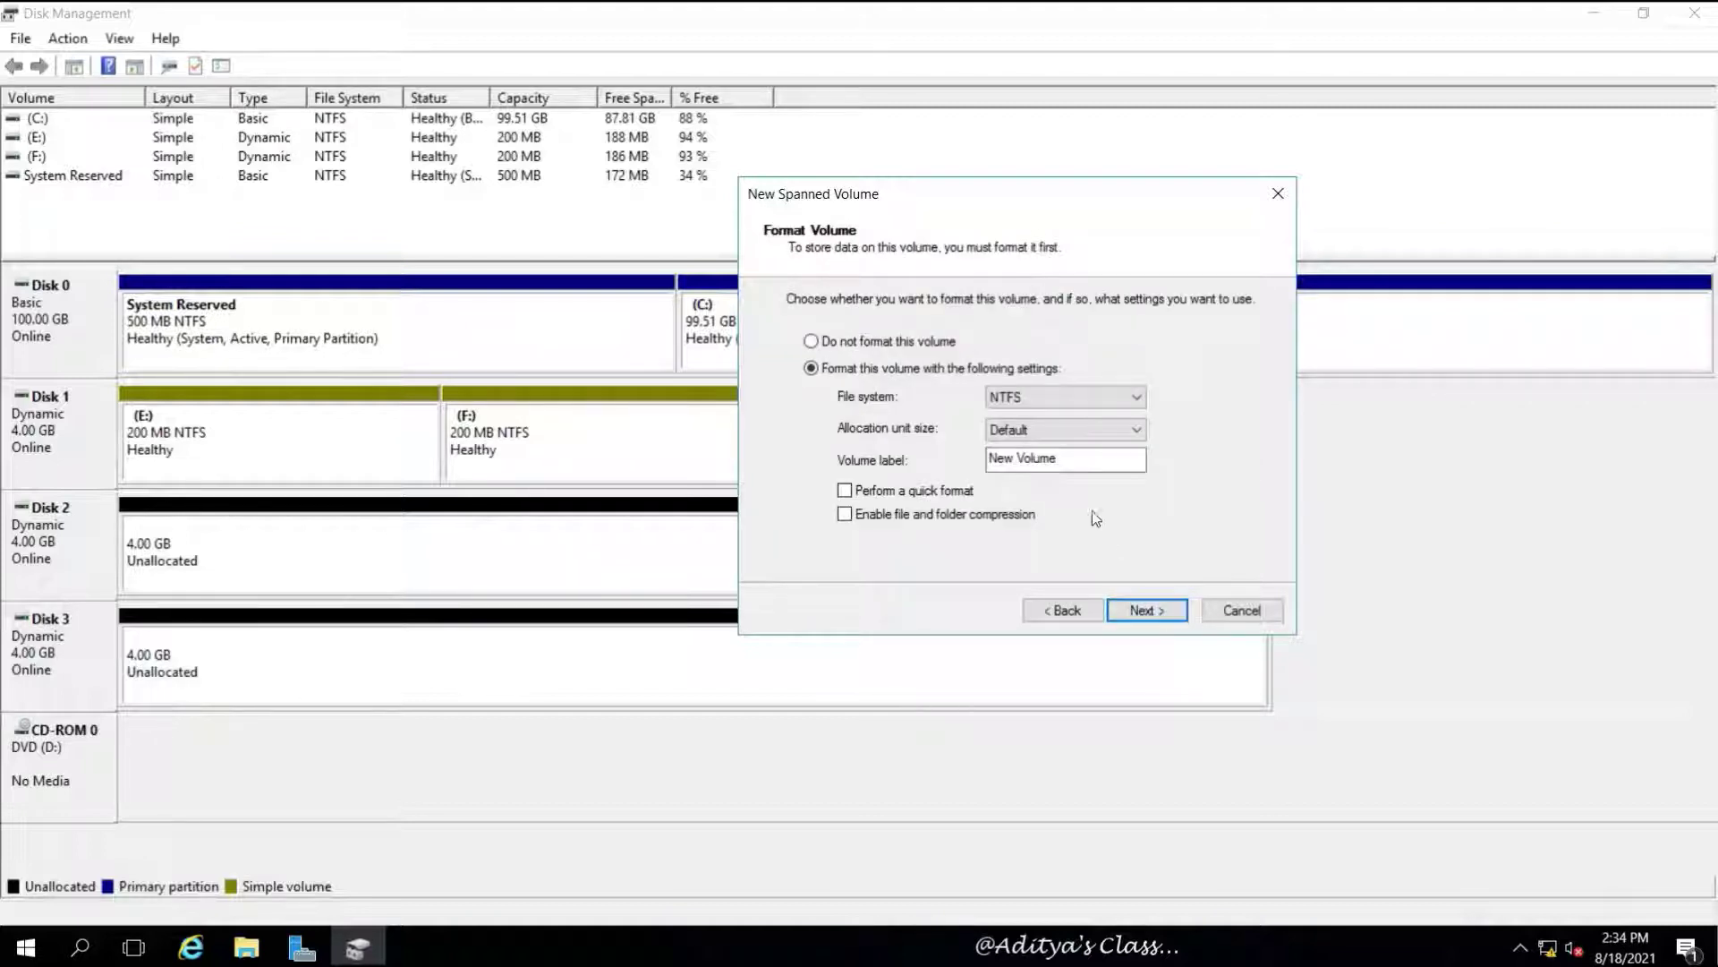
pyautogui.moveTo(1084, 464); pyautogui.dragTo(912, 461)
pyautogui.press('BackSpace')
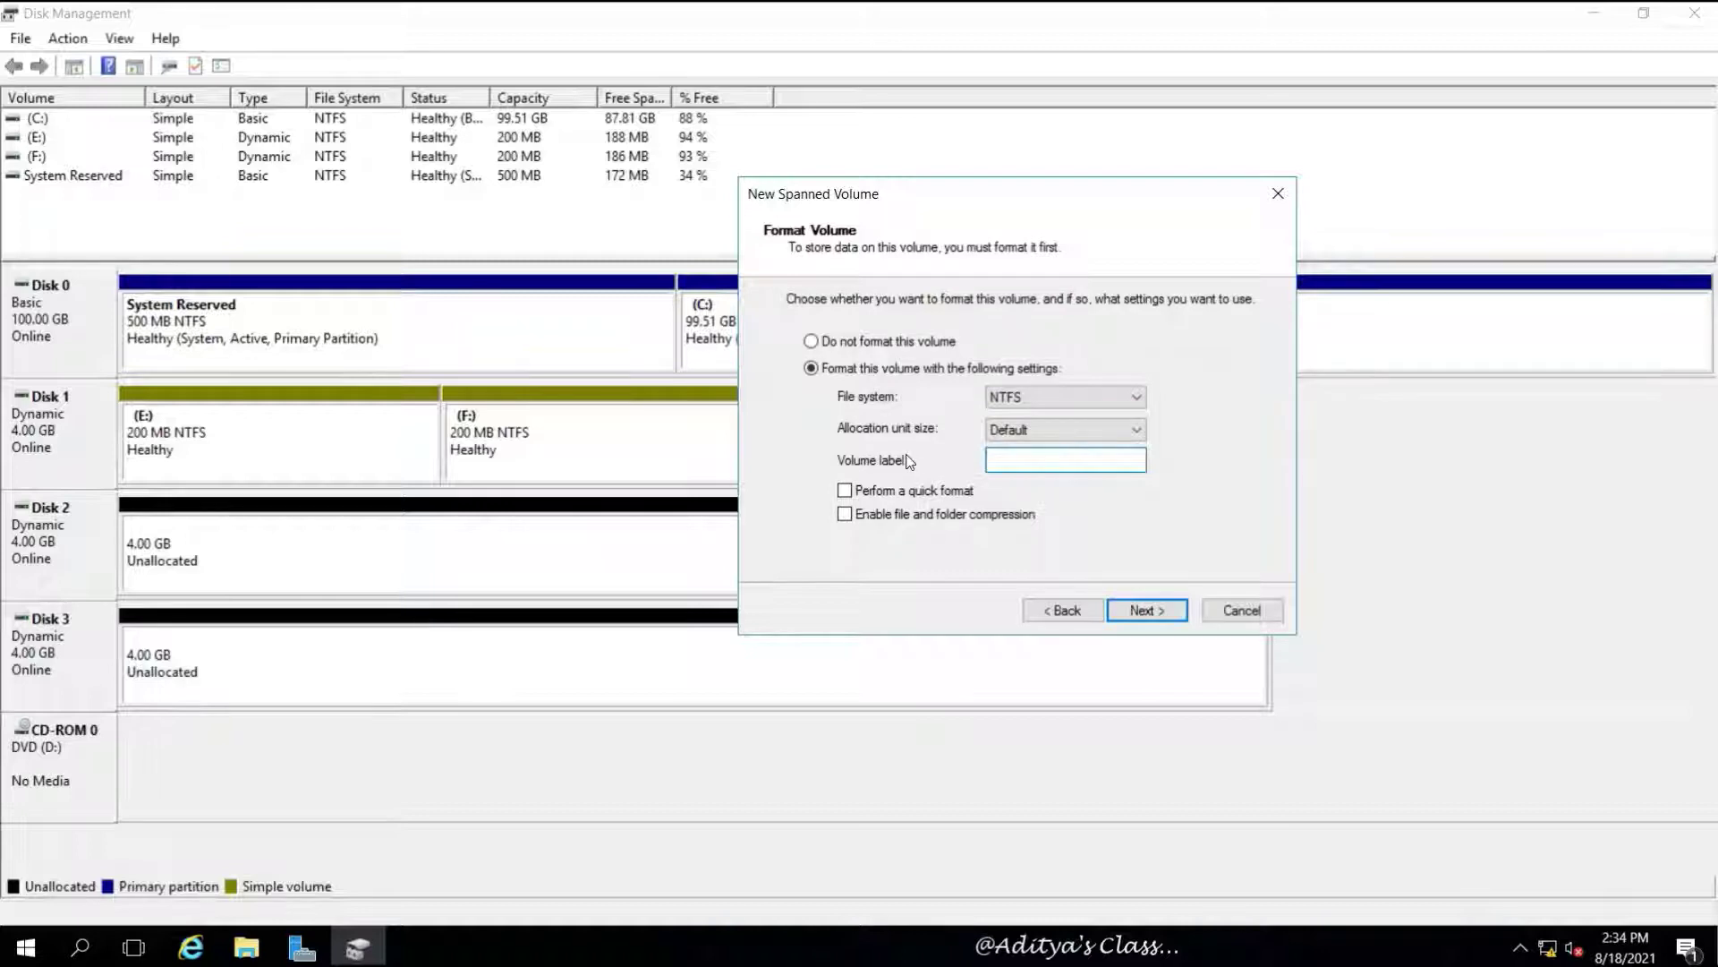
pyautogui.click(877, 495)
pyautogui.click(1139, 609)
pyautogui.click(1139, 610)
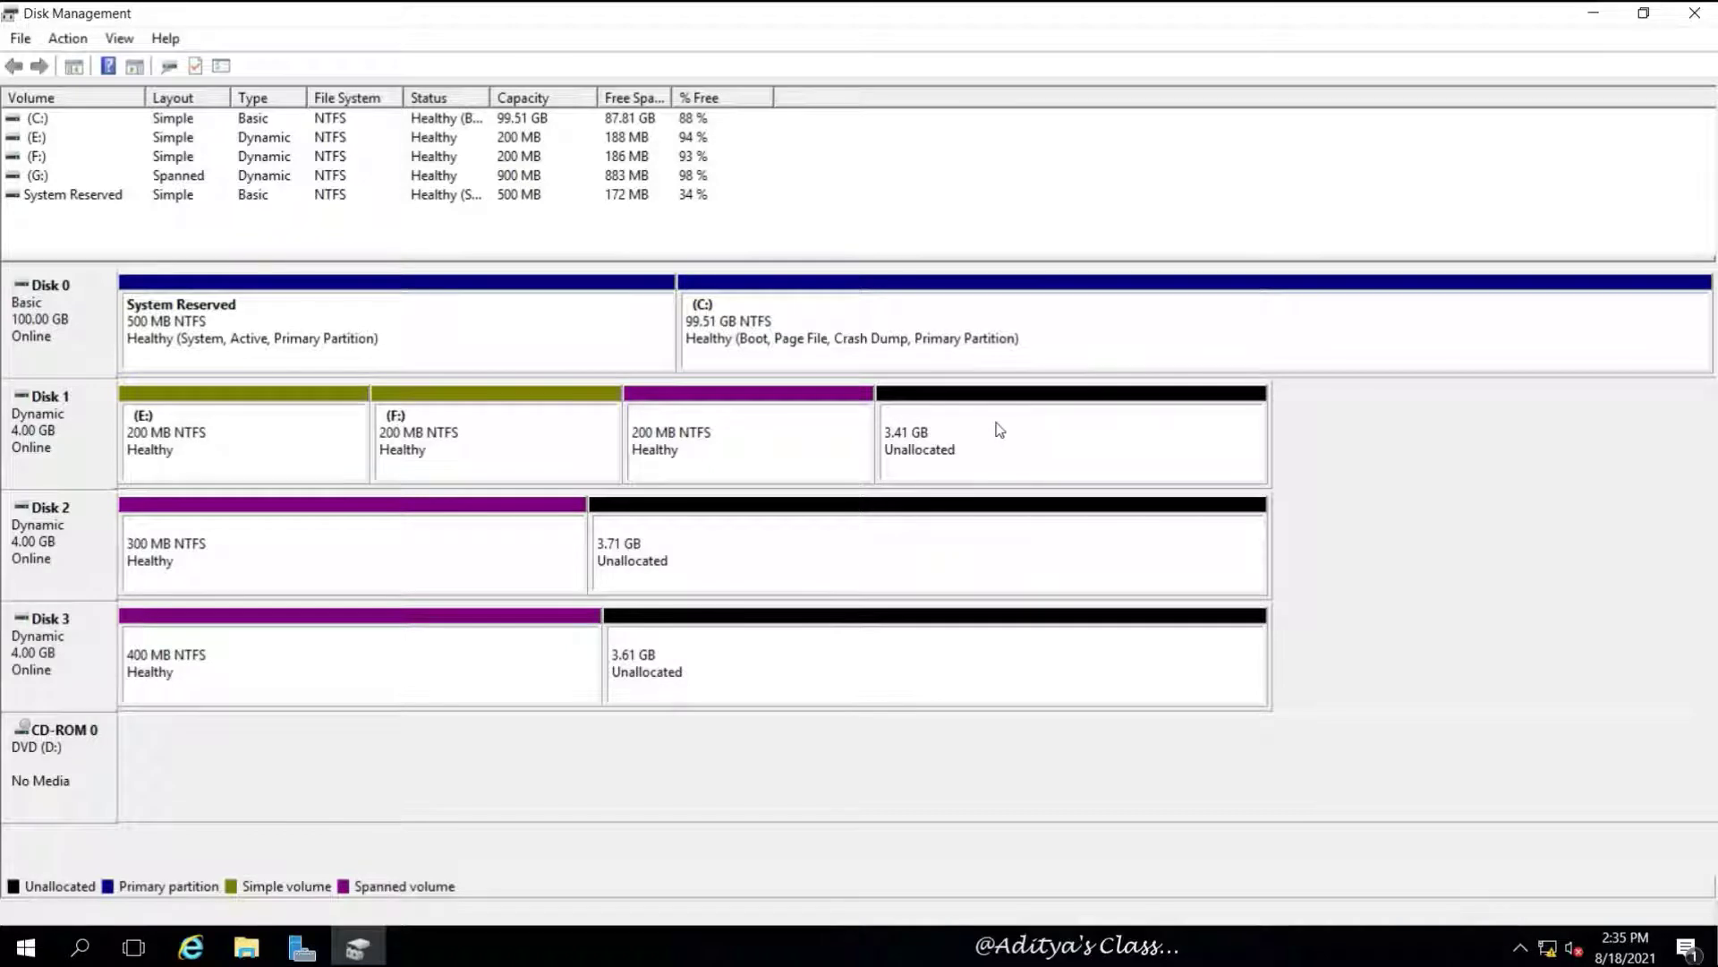
# Start a new striped volume across Disk 1, Disk 2 and Disk 3, using 200 MB on each disk.
pyautogui.rightClick(1091, 411)
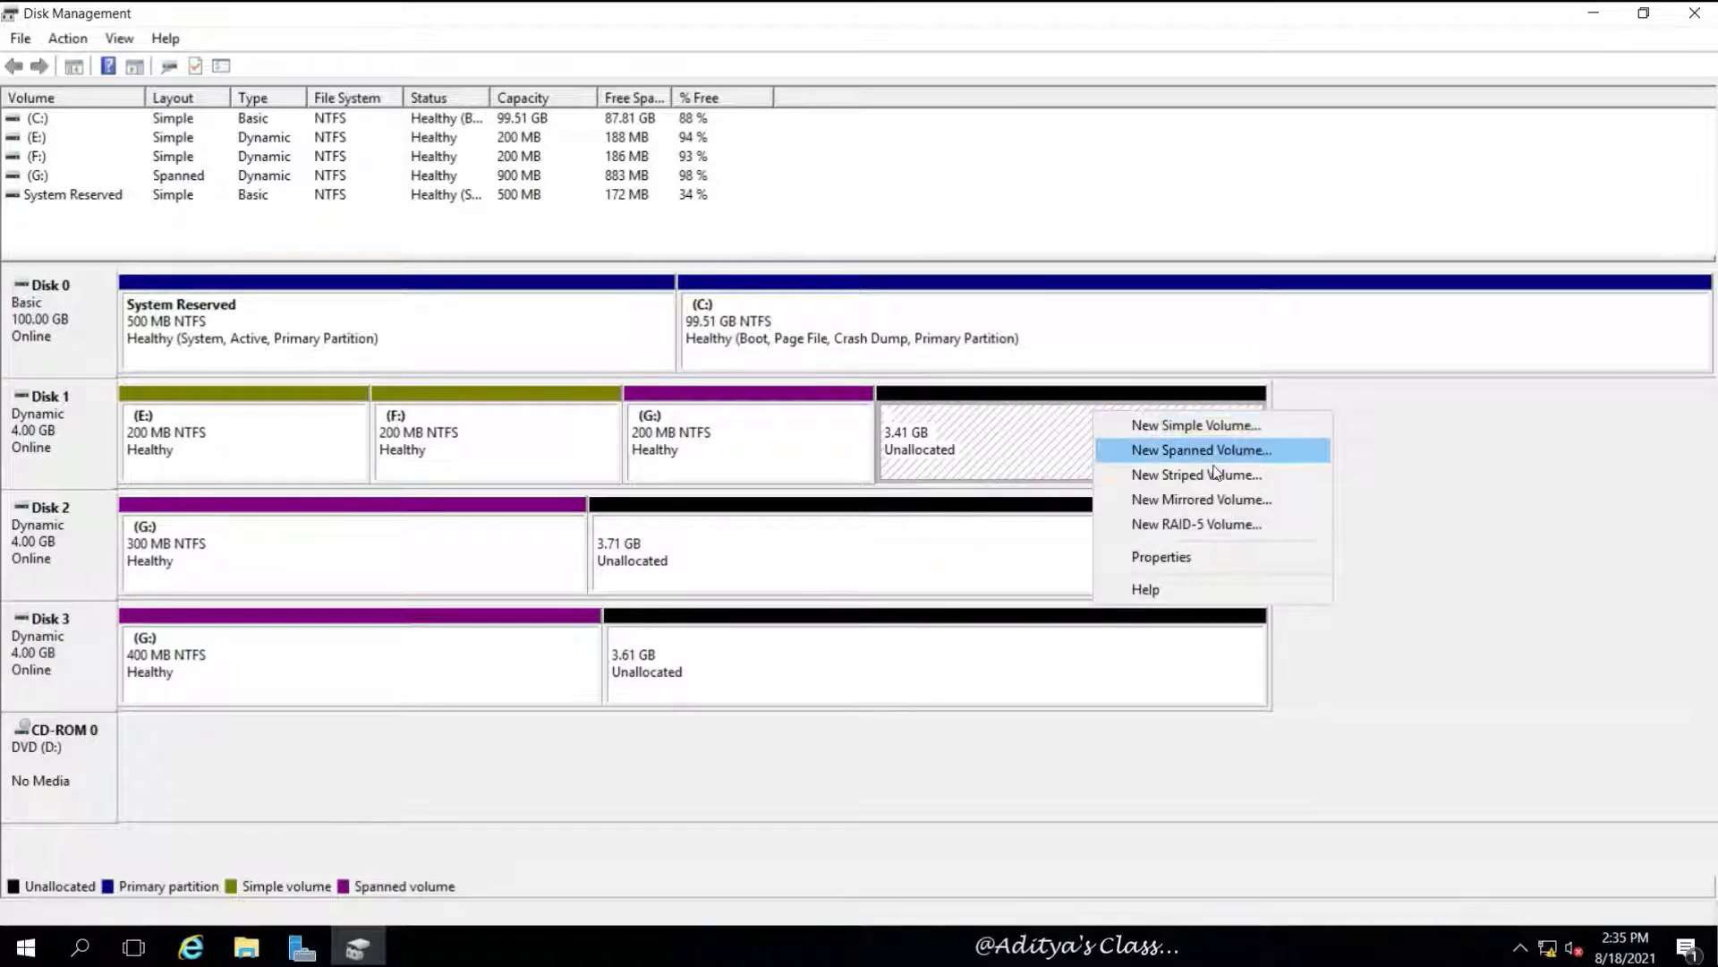
pyautogui.click(1183, 475)
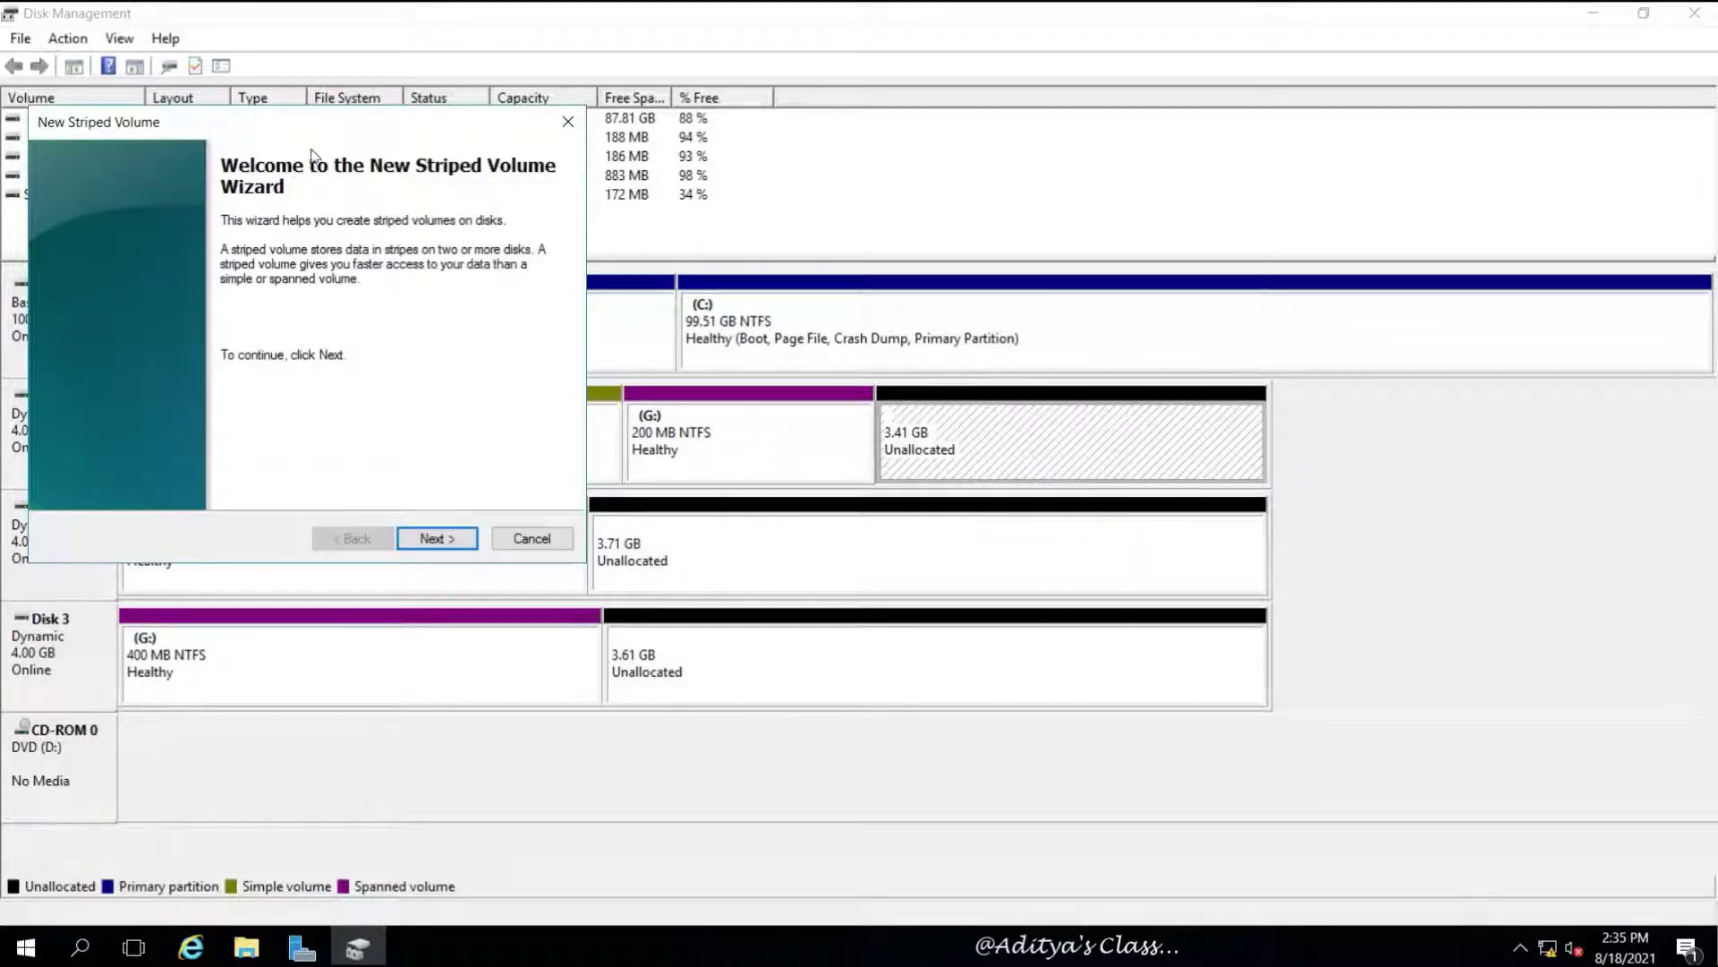
pyautogui.moveTo(318, 123); pyautogui.dragTo(1047, 127)
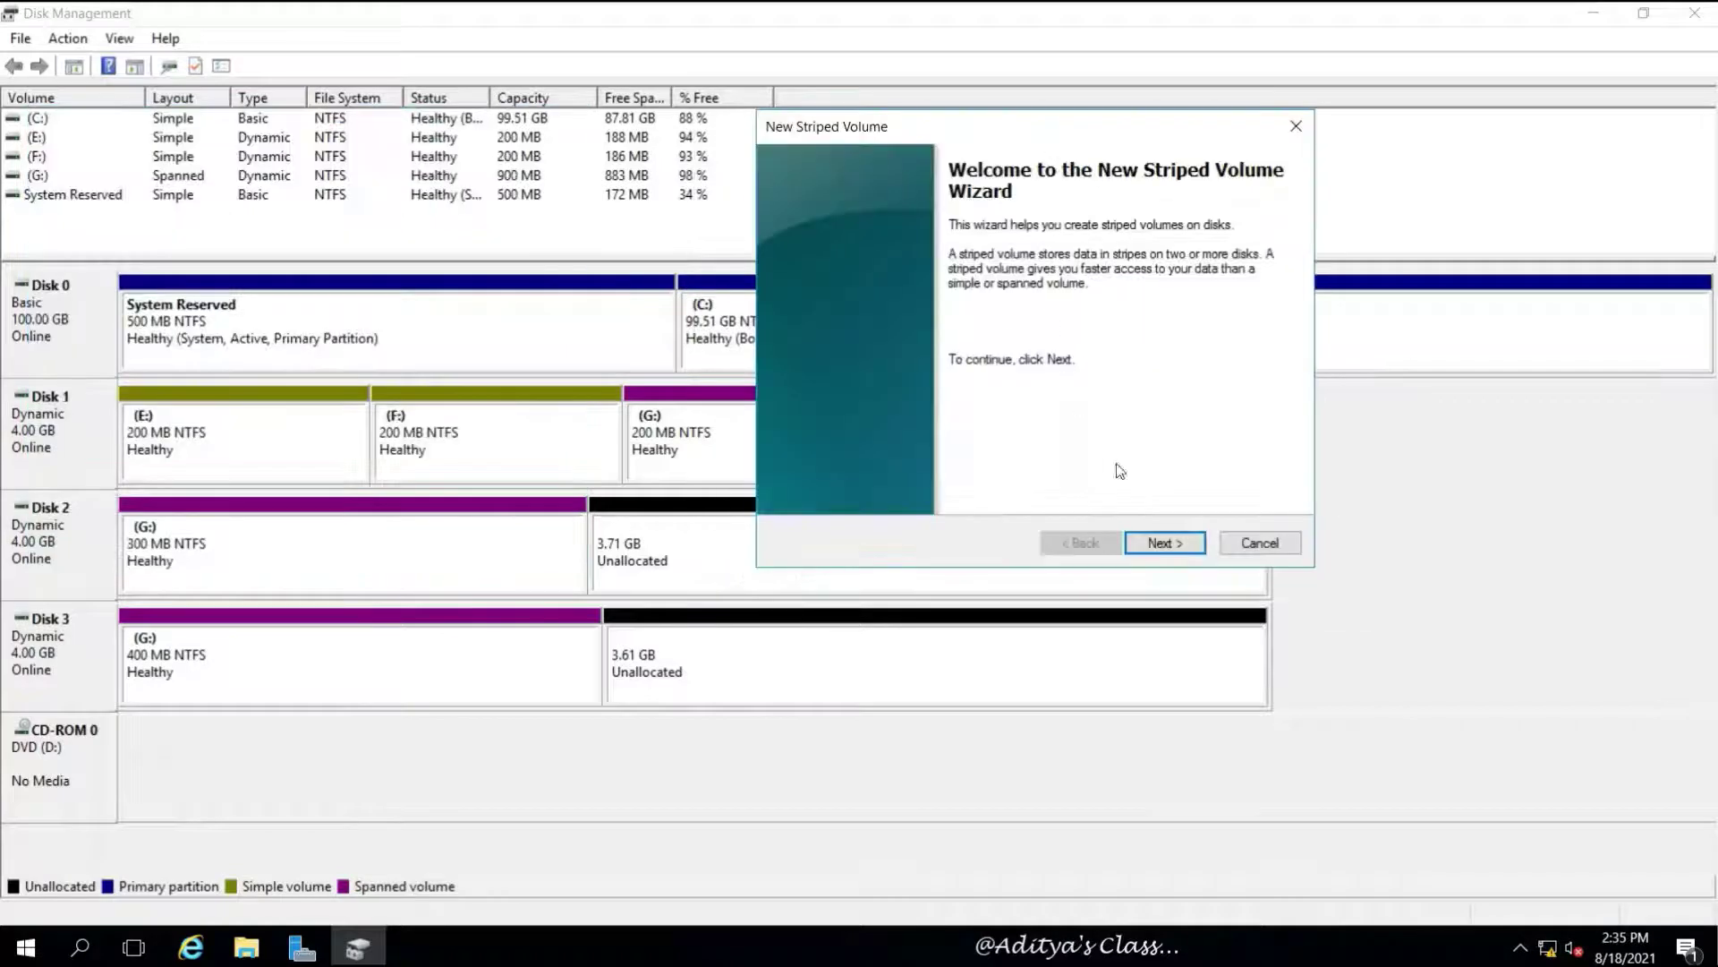
pyautogui.click(1166, 543)
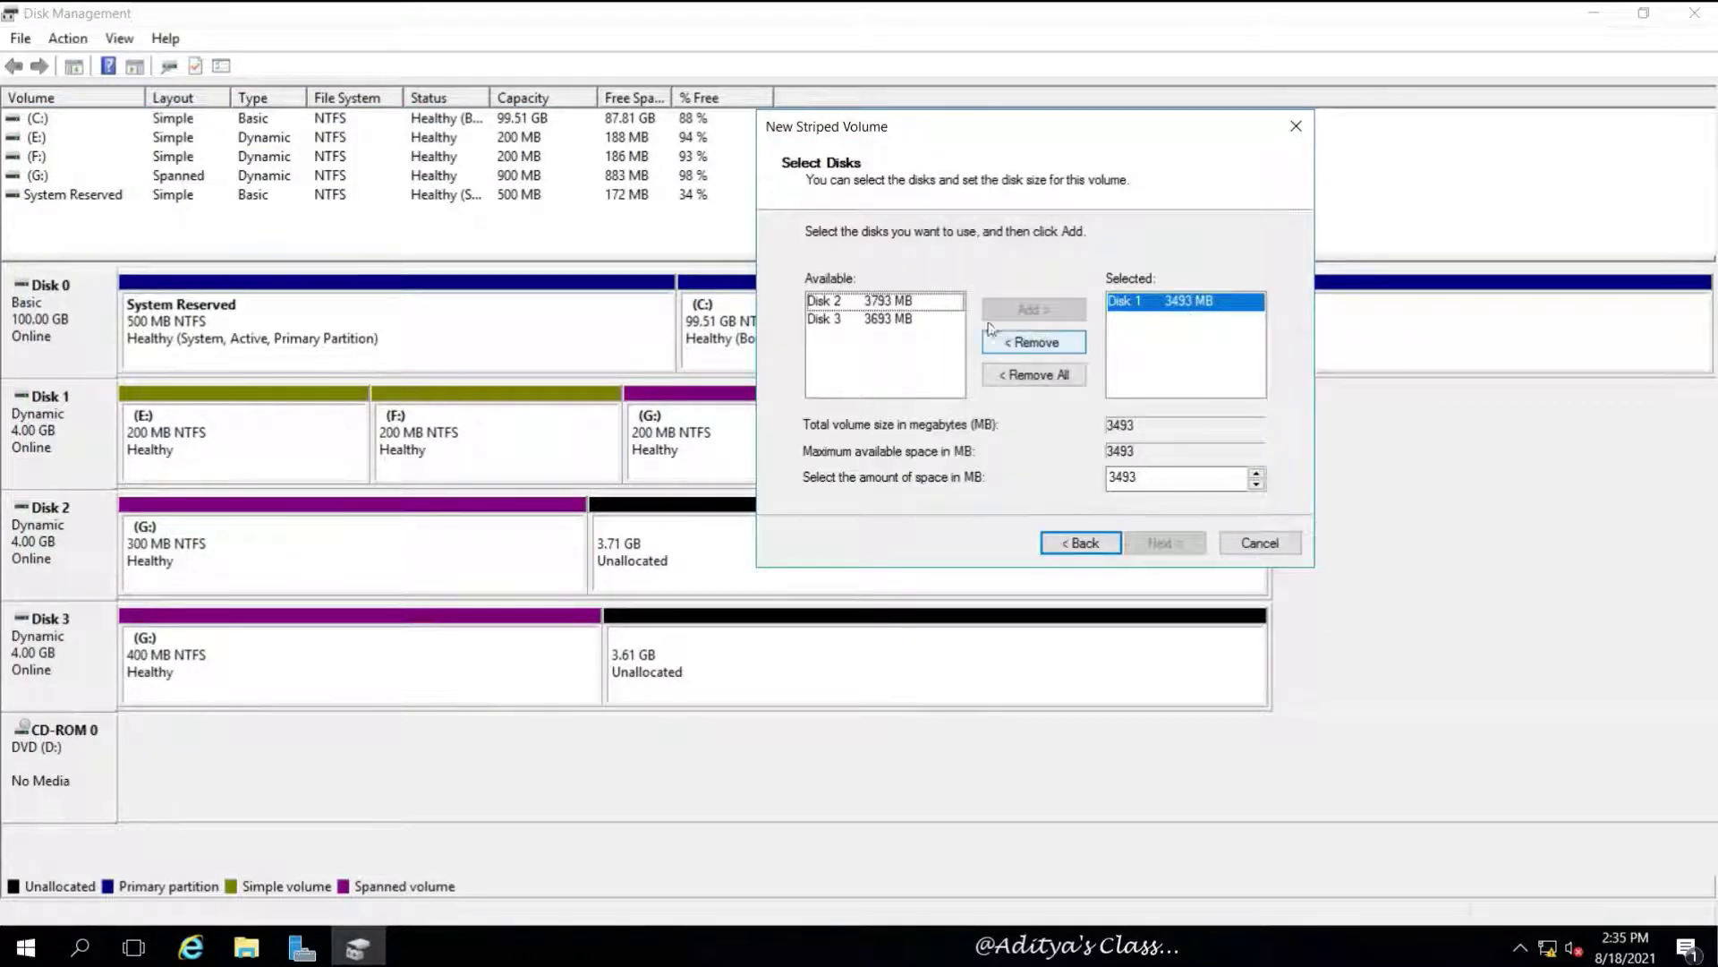
pyautogui.click(911, 304)
pyautogui.click(1009, 311)
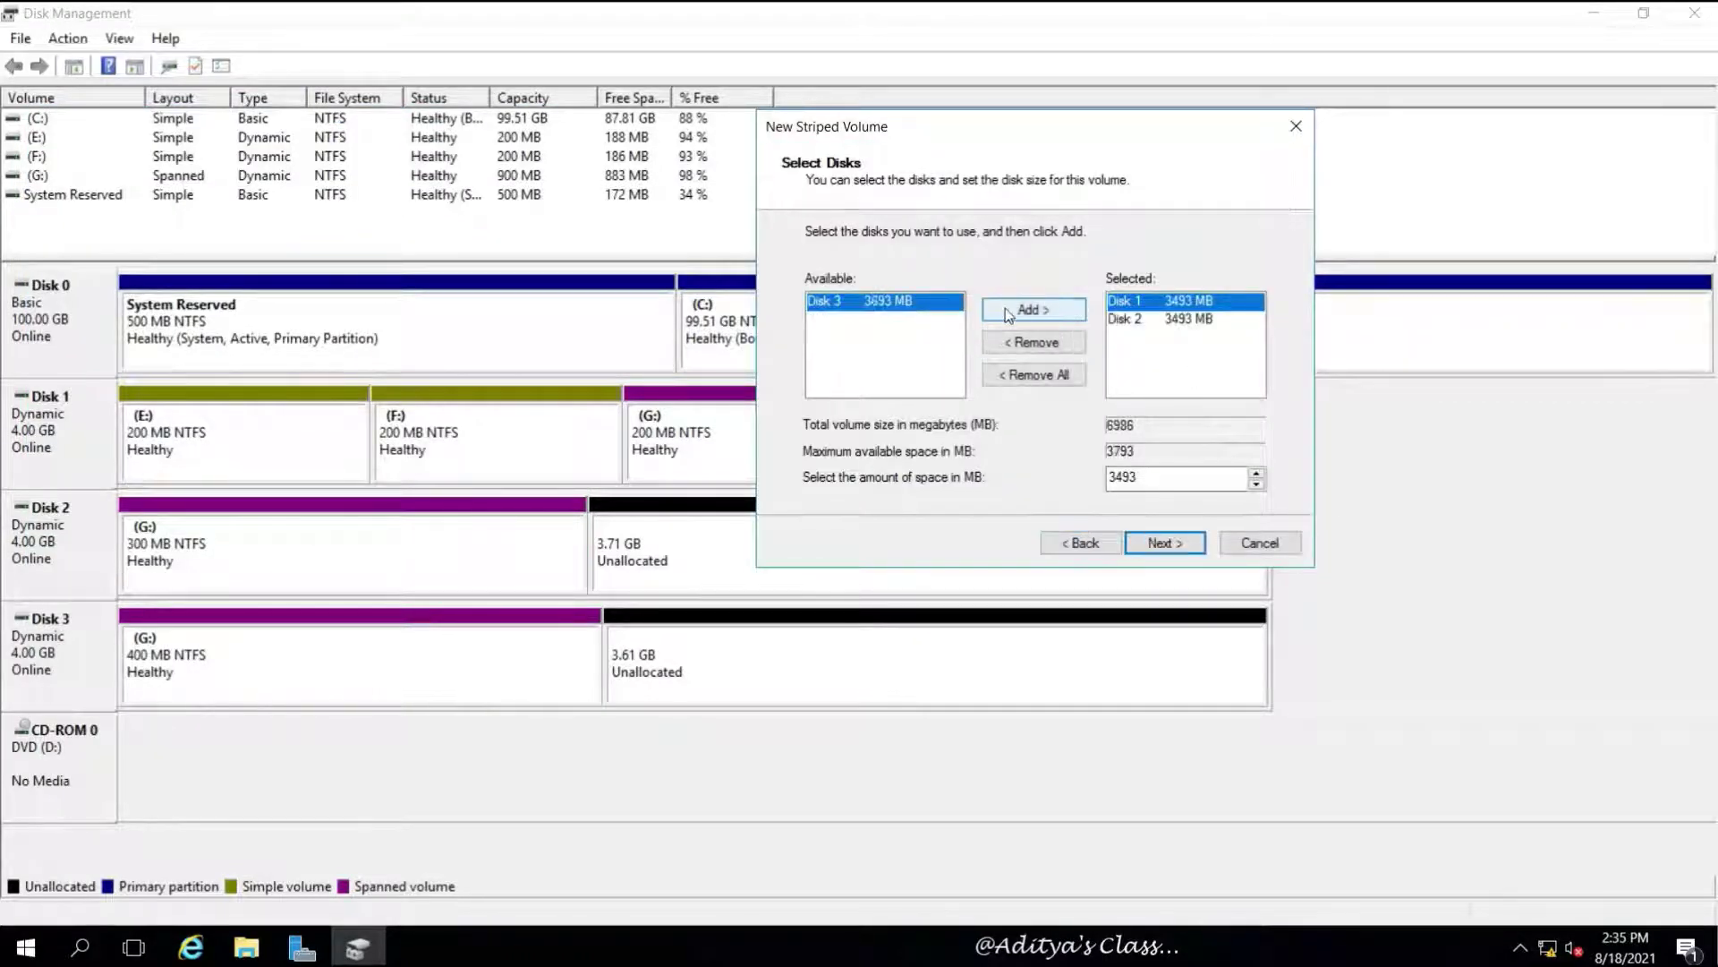
pyautogui.click(1029, 311)
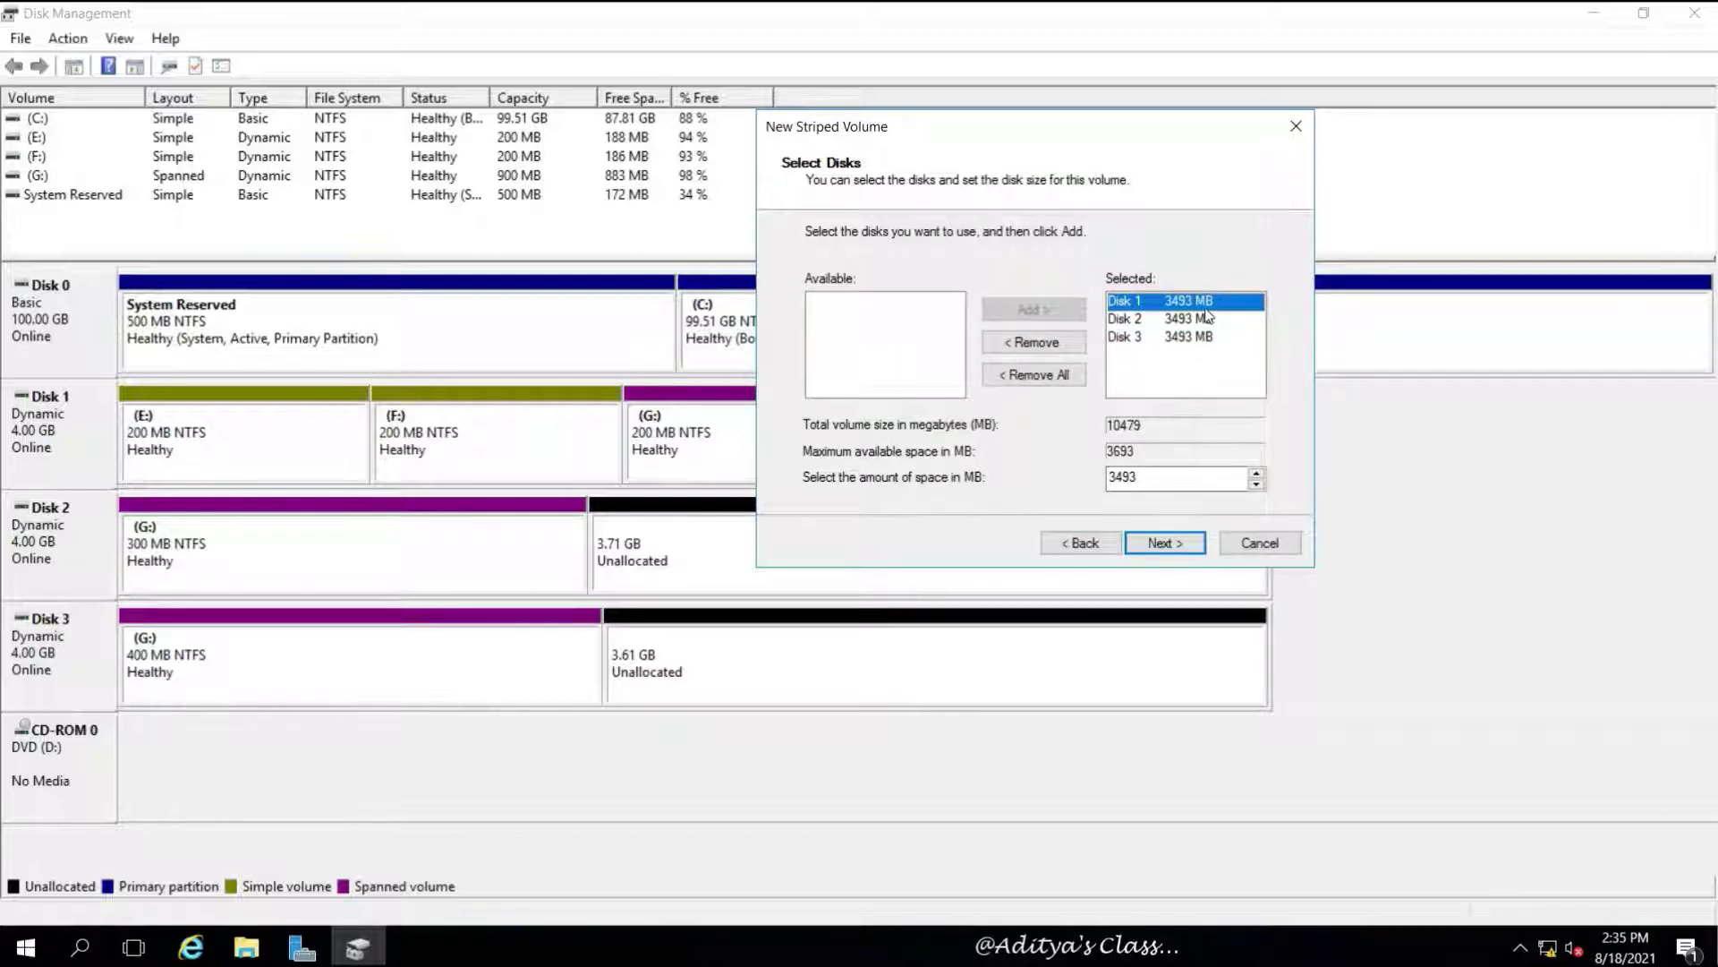
pyautogui.moveTo(1154, 477); pyautogui.dragTo(1058, 477)
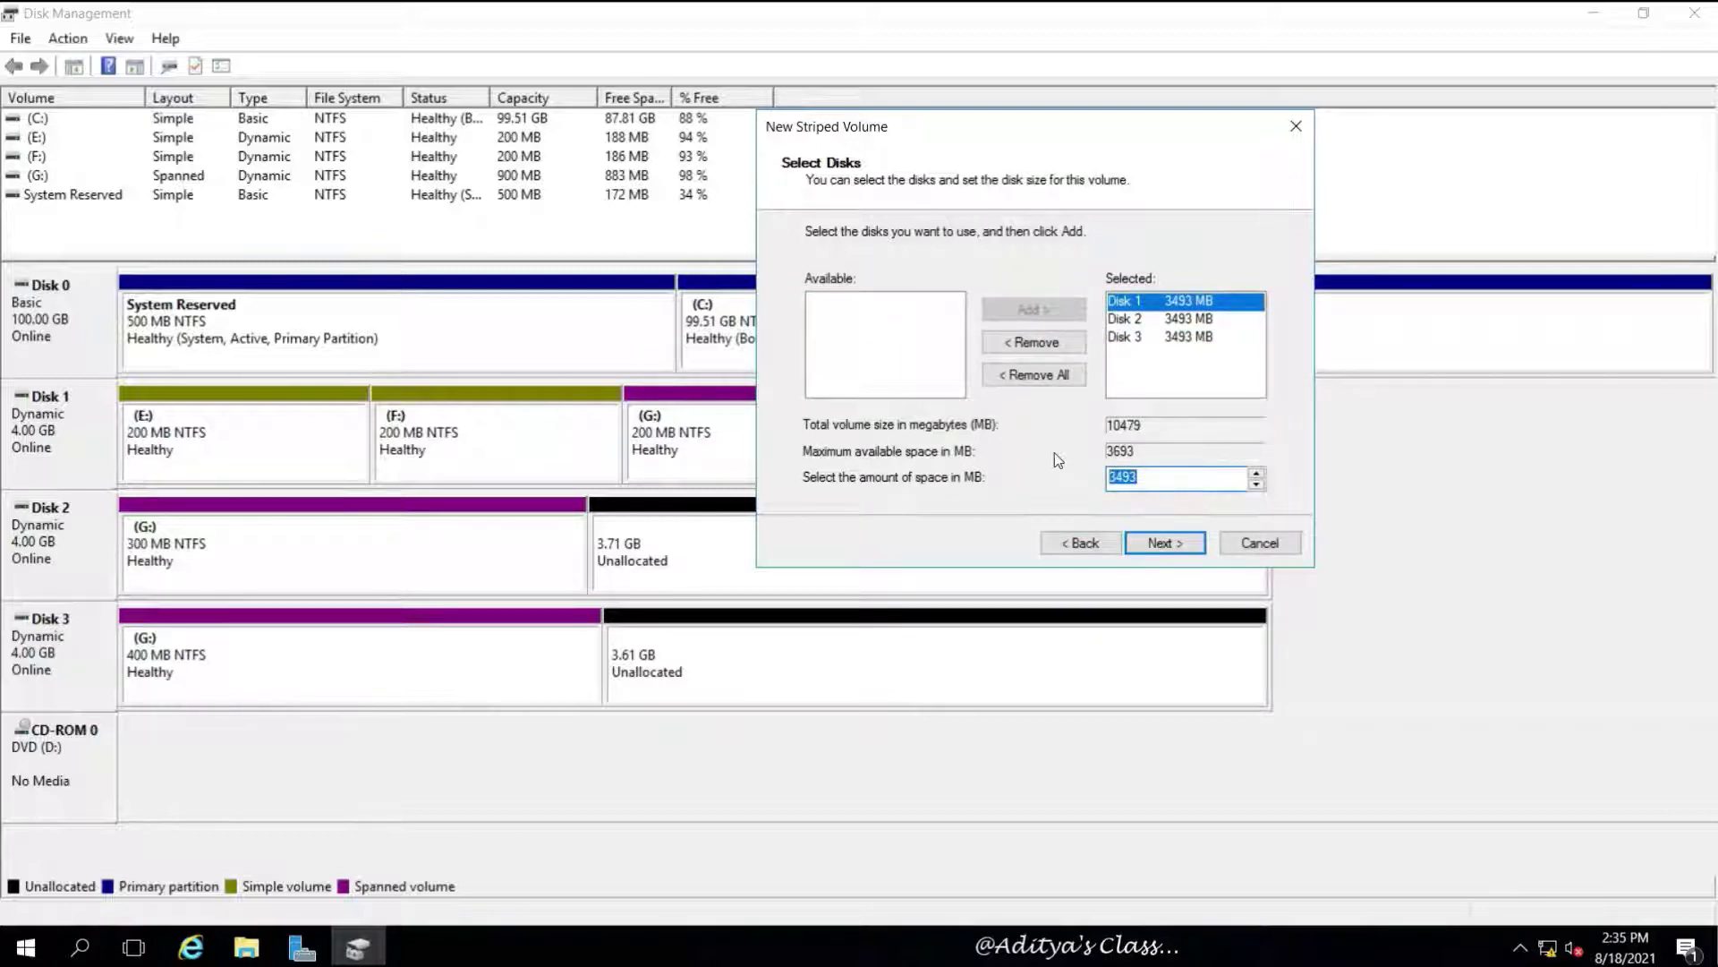
pyautogui.write('200')
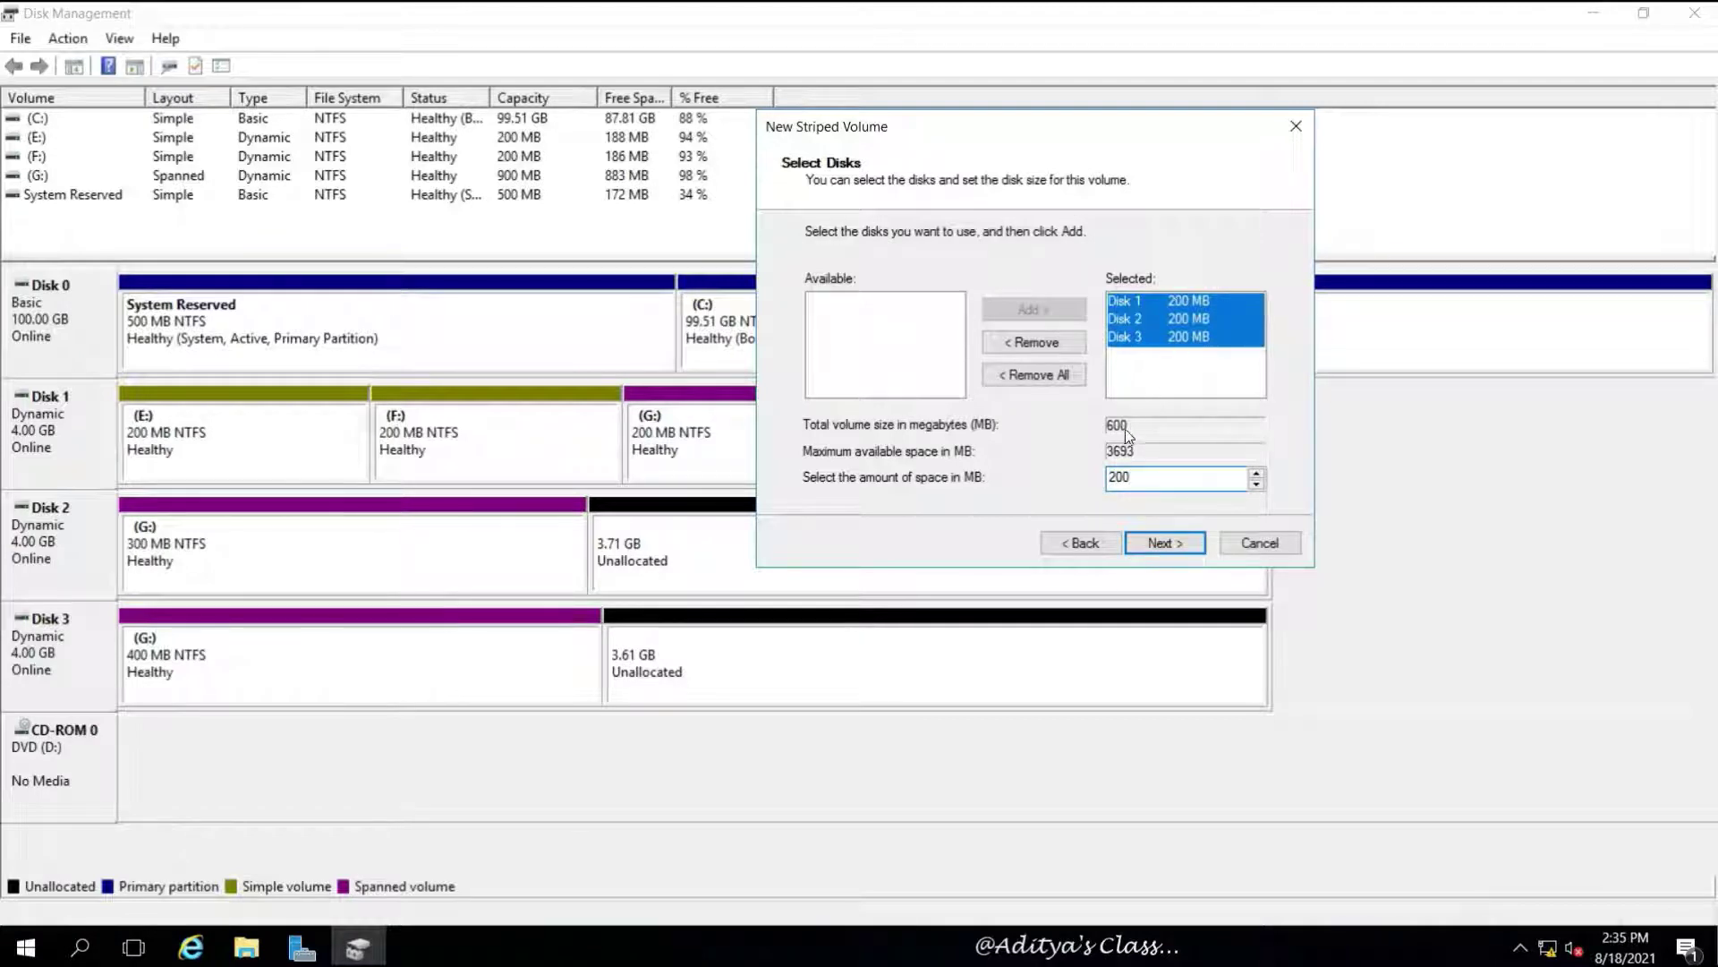
# Finish the striped volume with drive letter H, quick-formatted as NTFS with no volume label.
pyautogui.click(1162, 542)
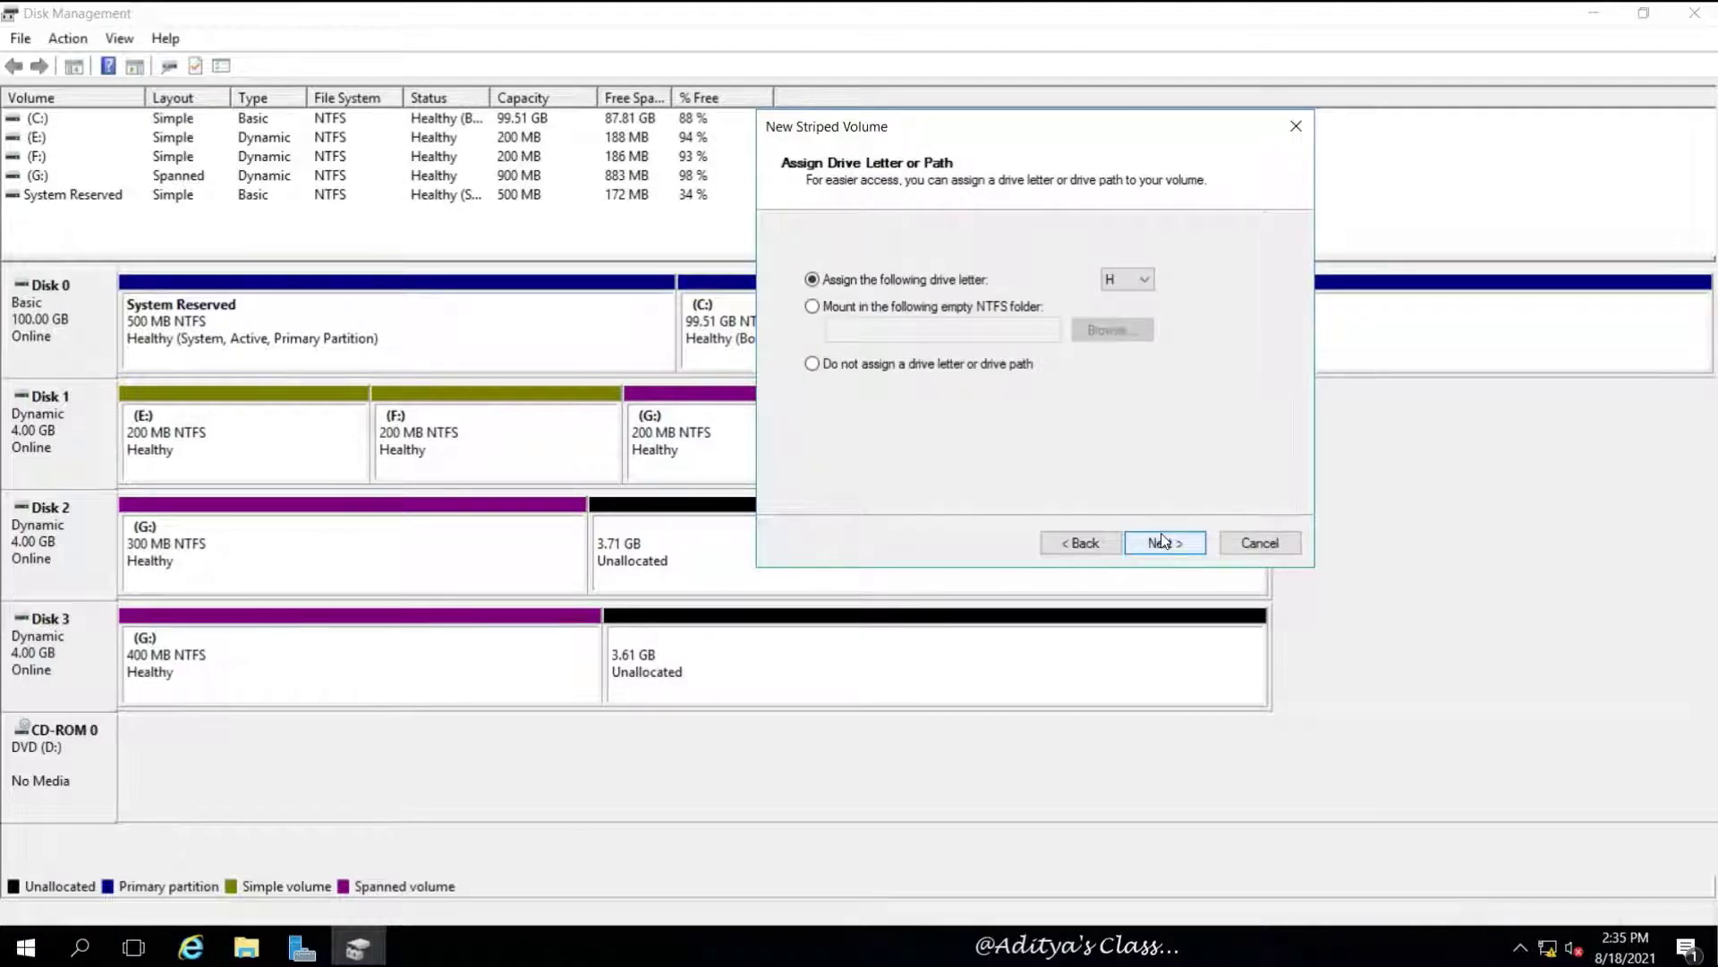
pyautogui.click(1162, 541)
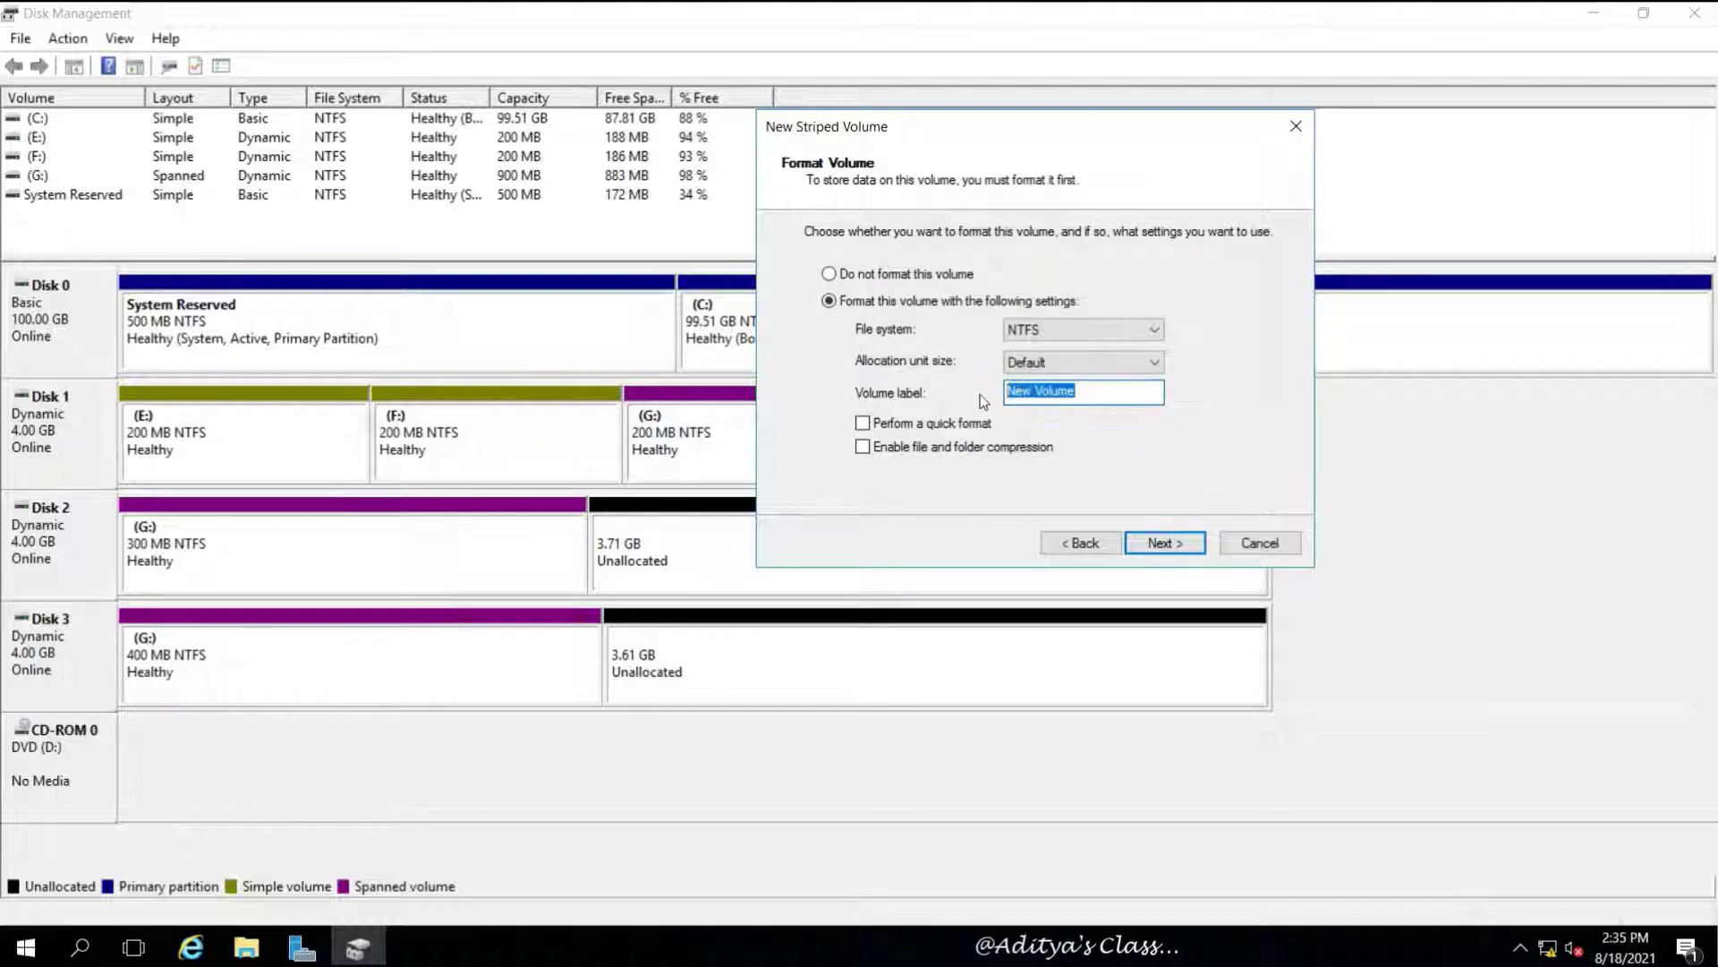
pyautogui.press('BackSpace')
pyautogui.click(917, 425)
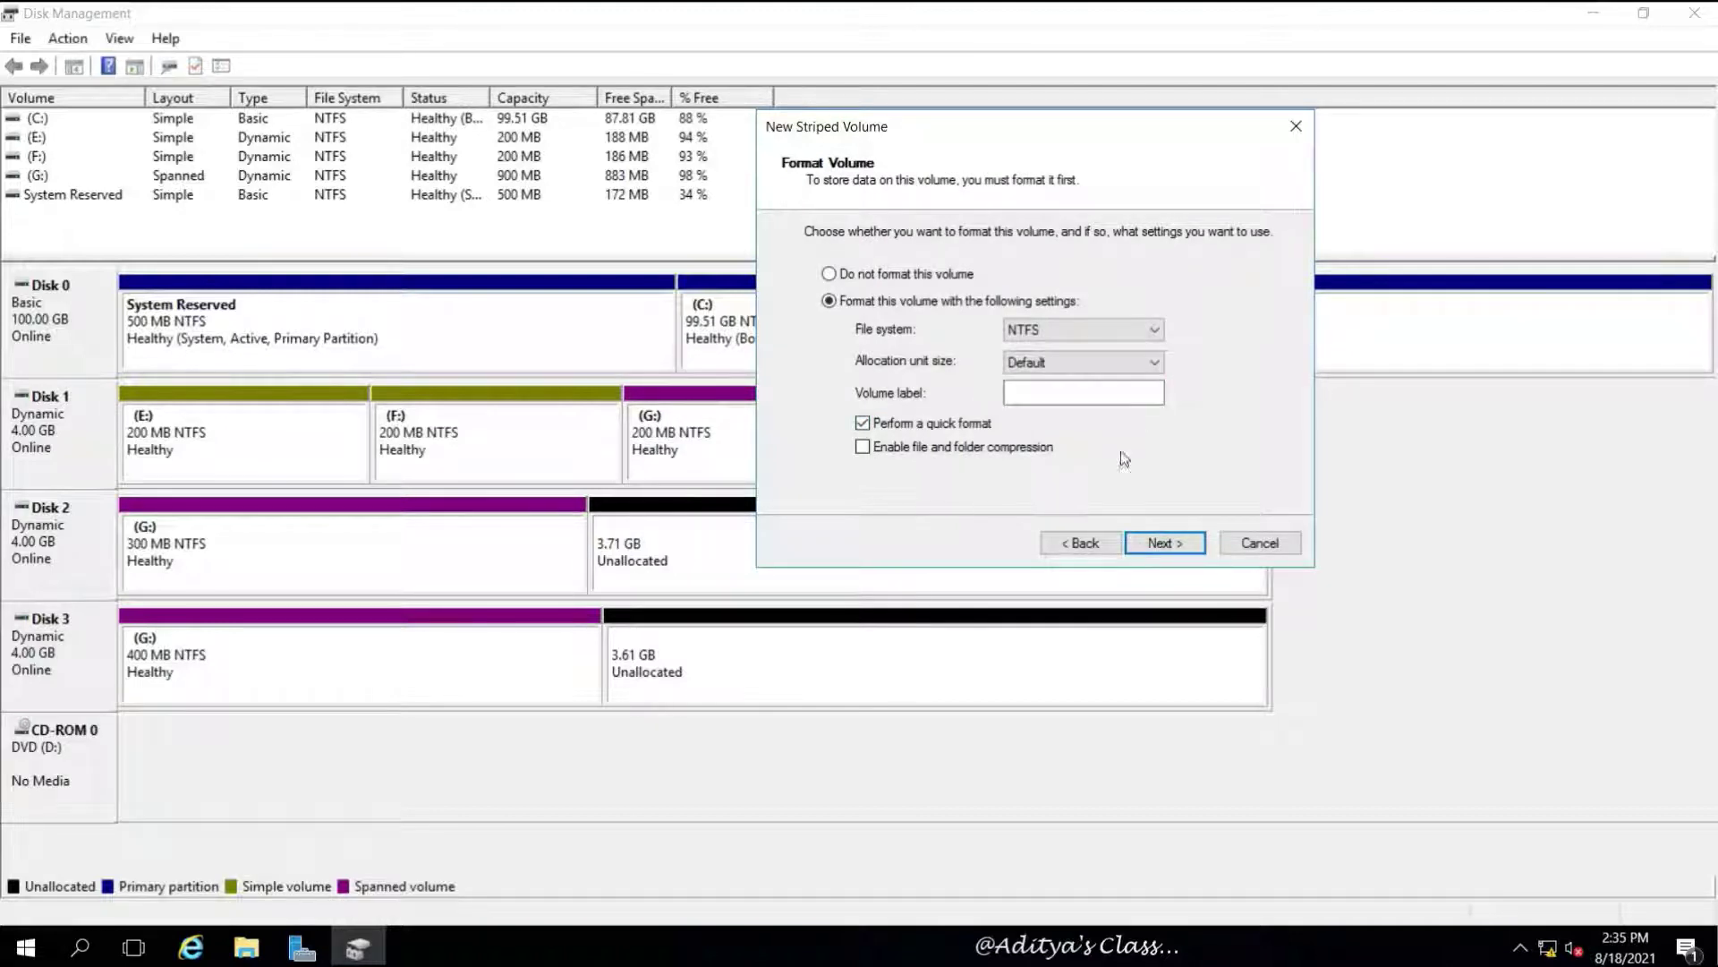
pyautogui.click(1175, 544)
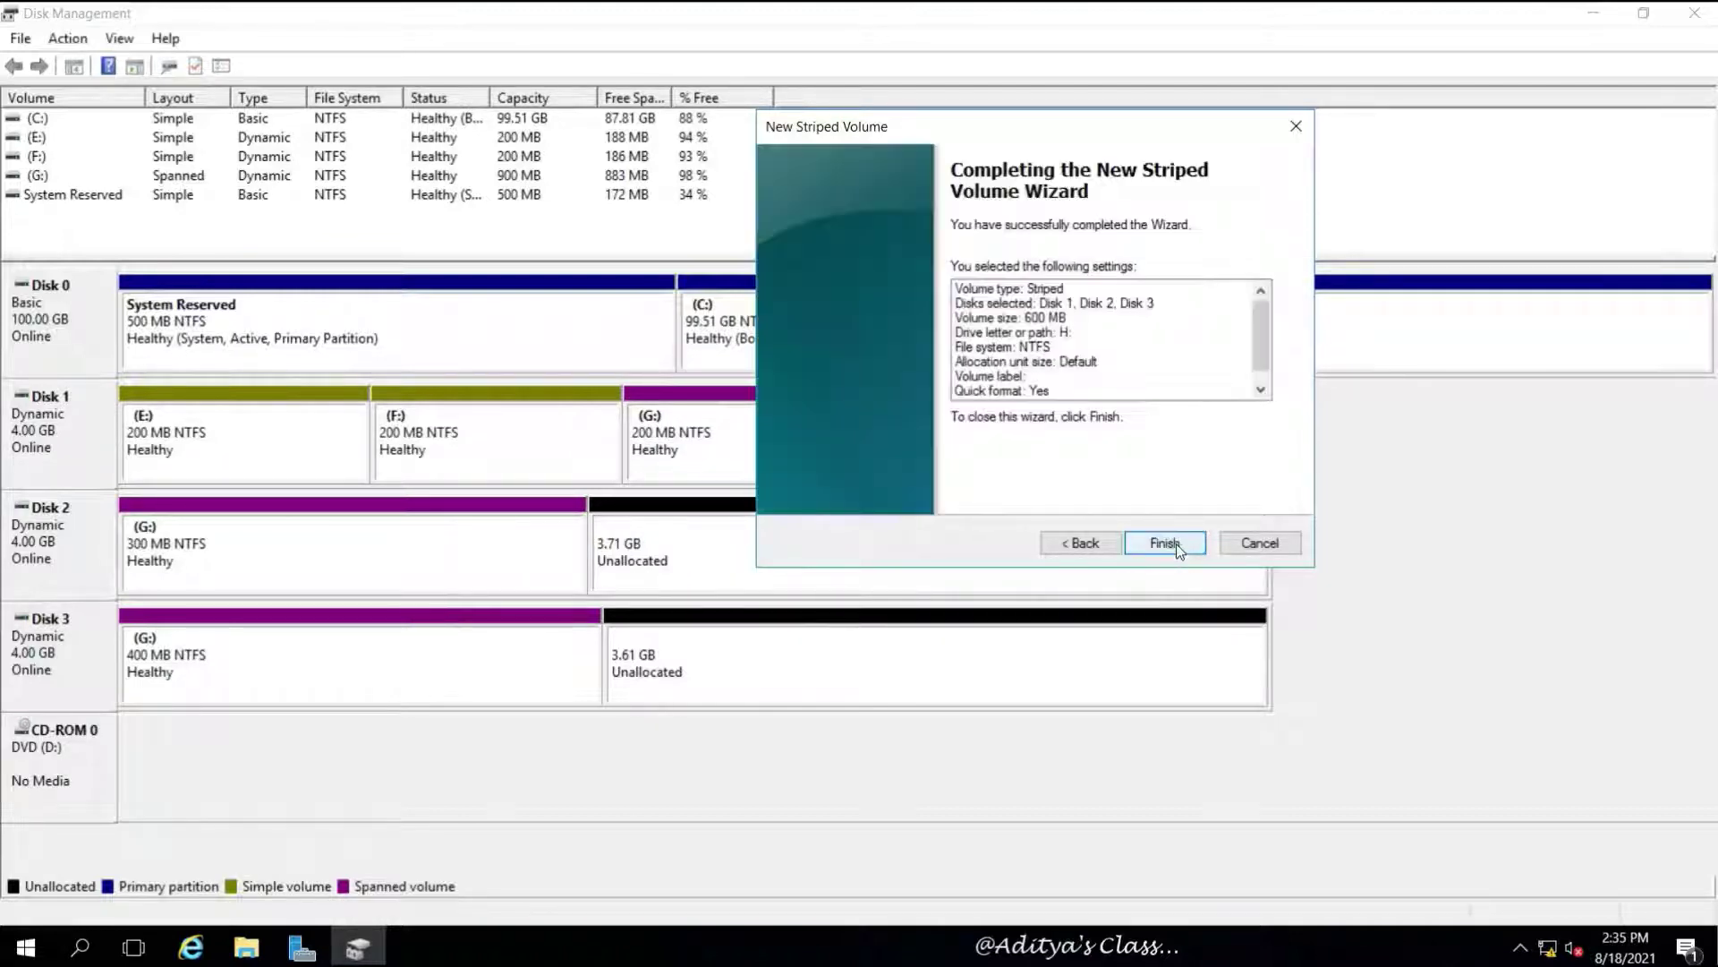
pyautogui.click(1165, 543)
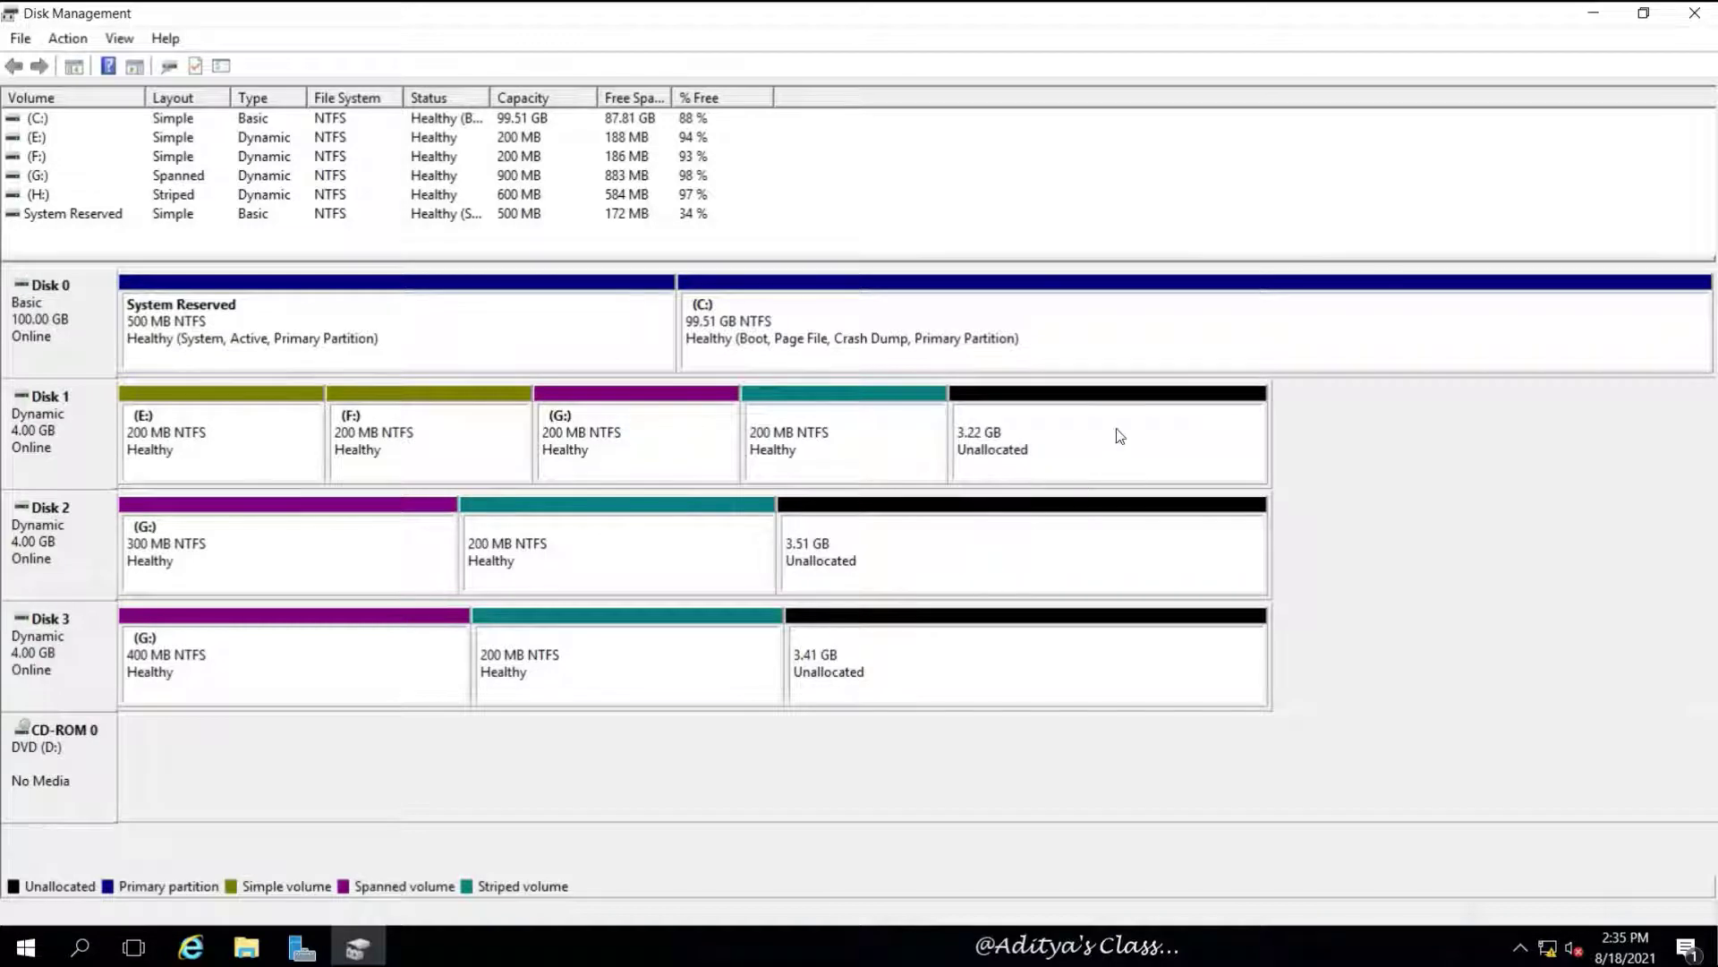
# Start a new mirrored volume from Disk 1's unallocated space and add Disk 2 as its second disk.
pyautogui.rightClick(1133, 409)
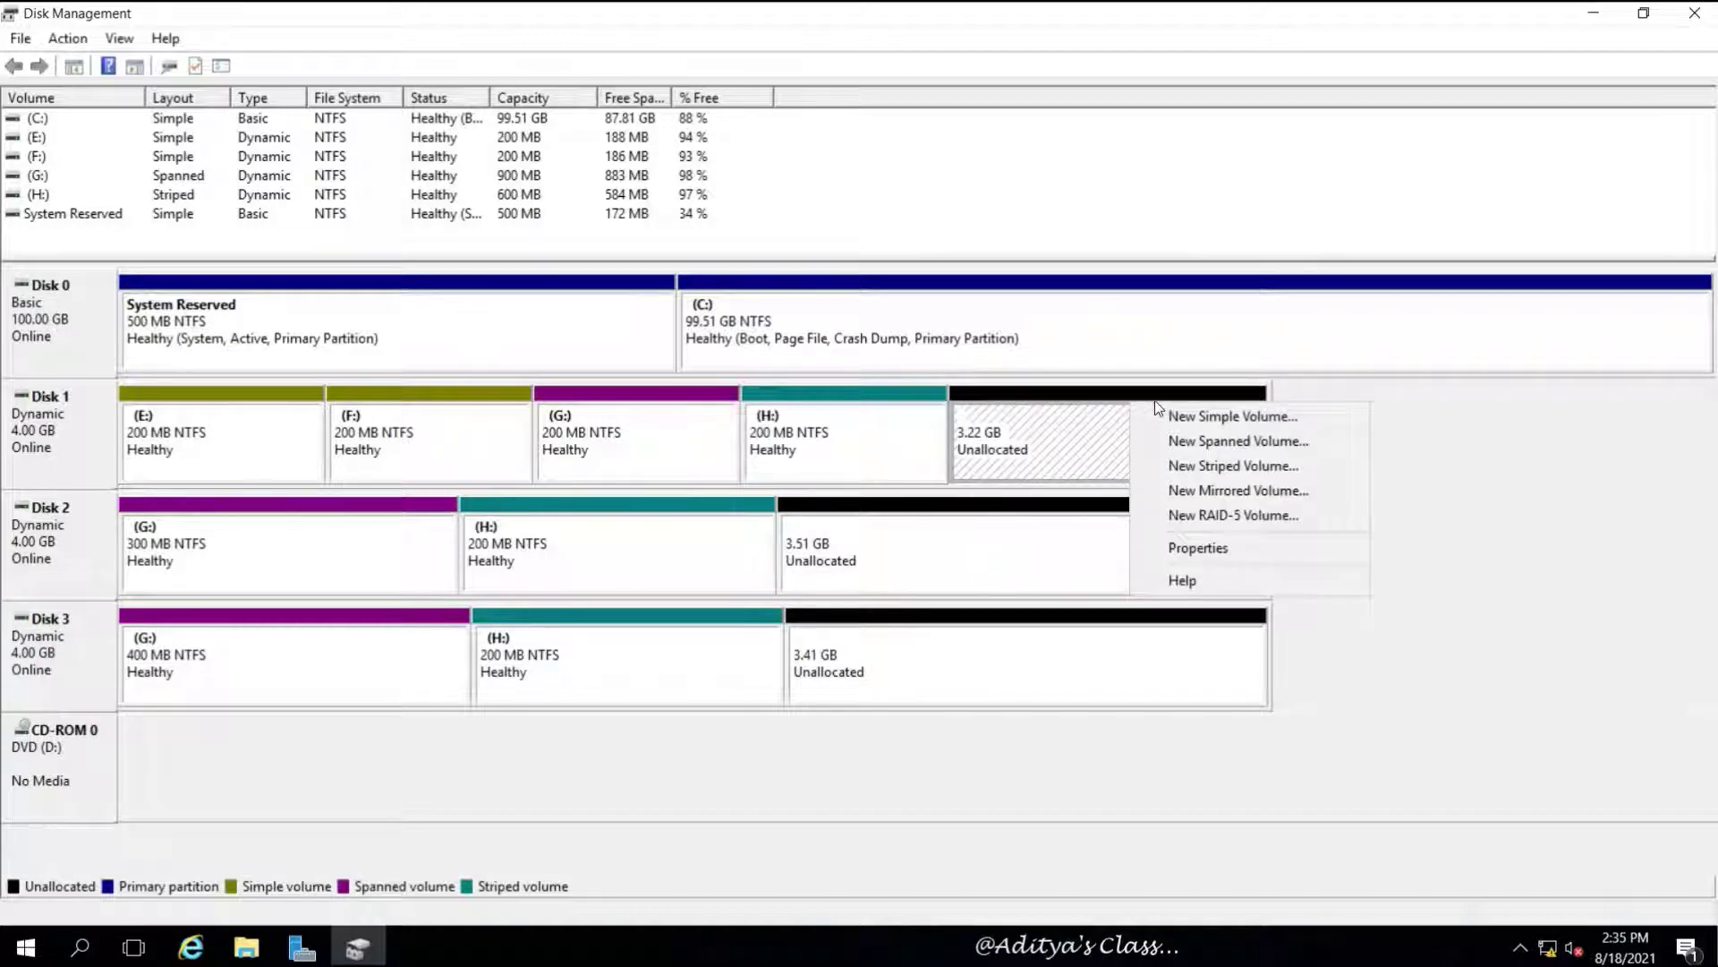
pyautogui.click(1291, 497)
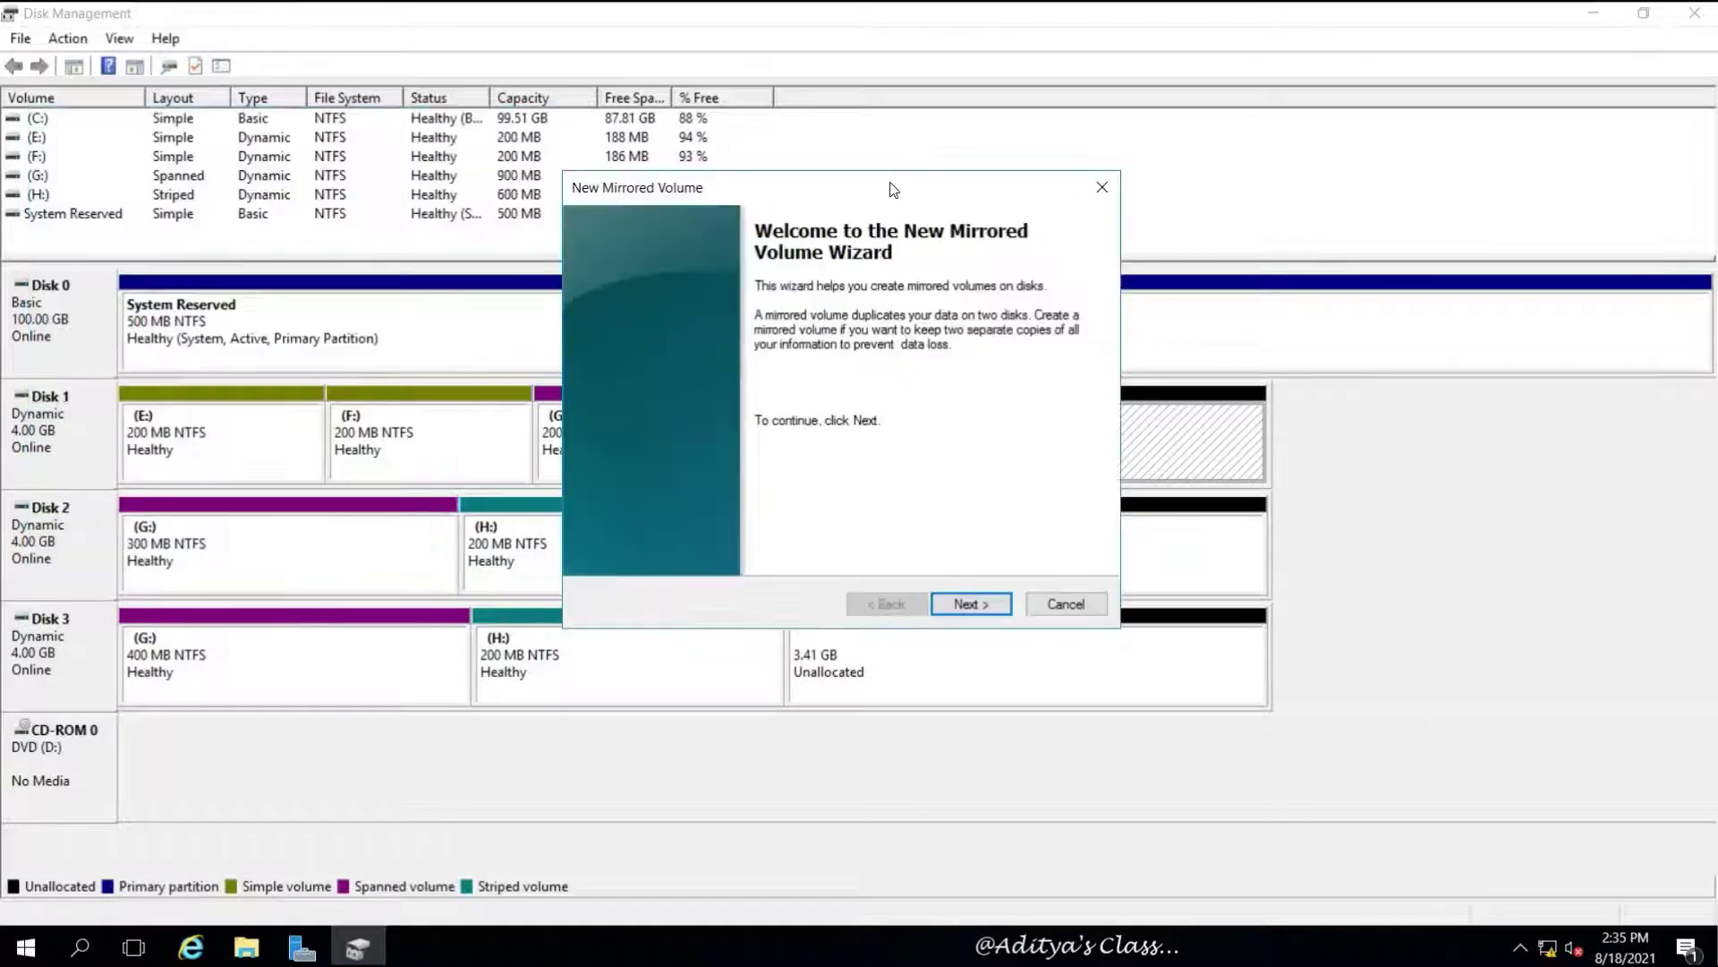
pyautogui.click(968, 605)
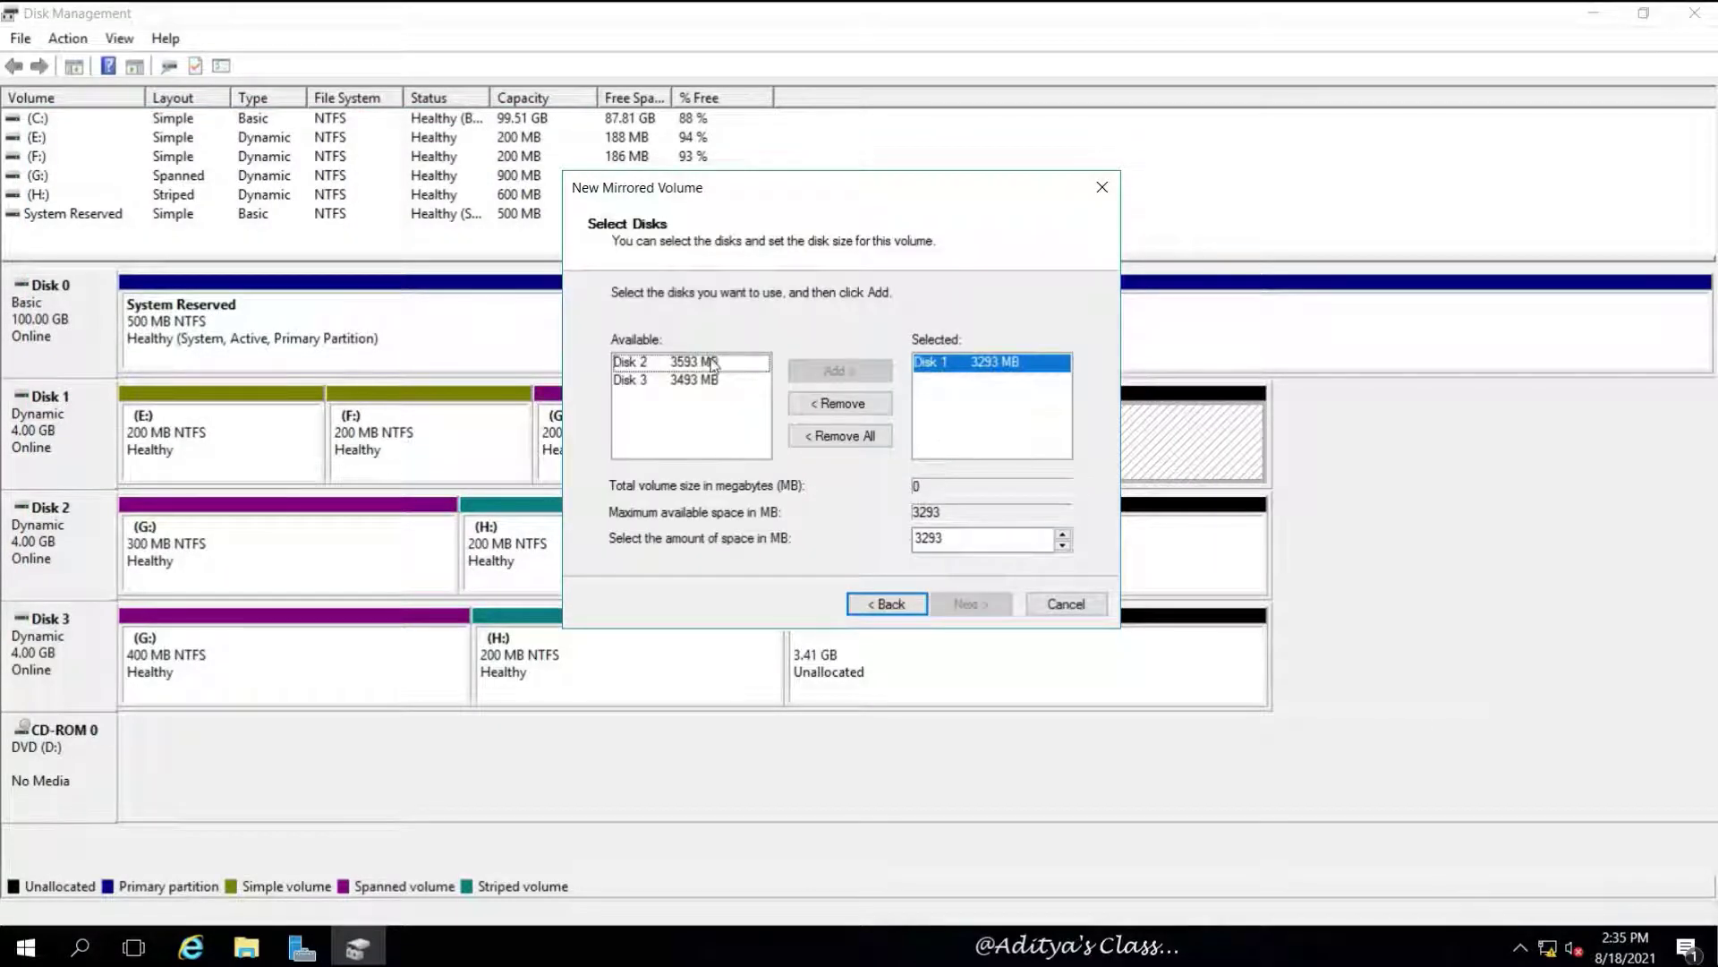
pyautogui.click(768, 364)
pyautogui.click(840, 370)
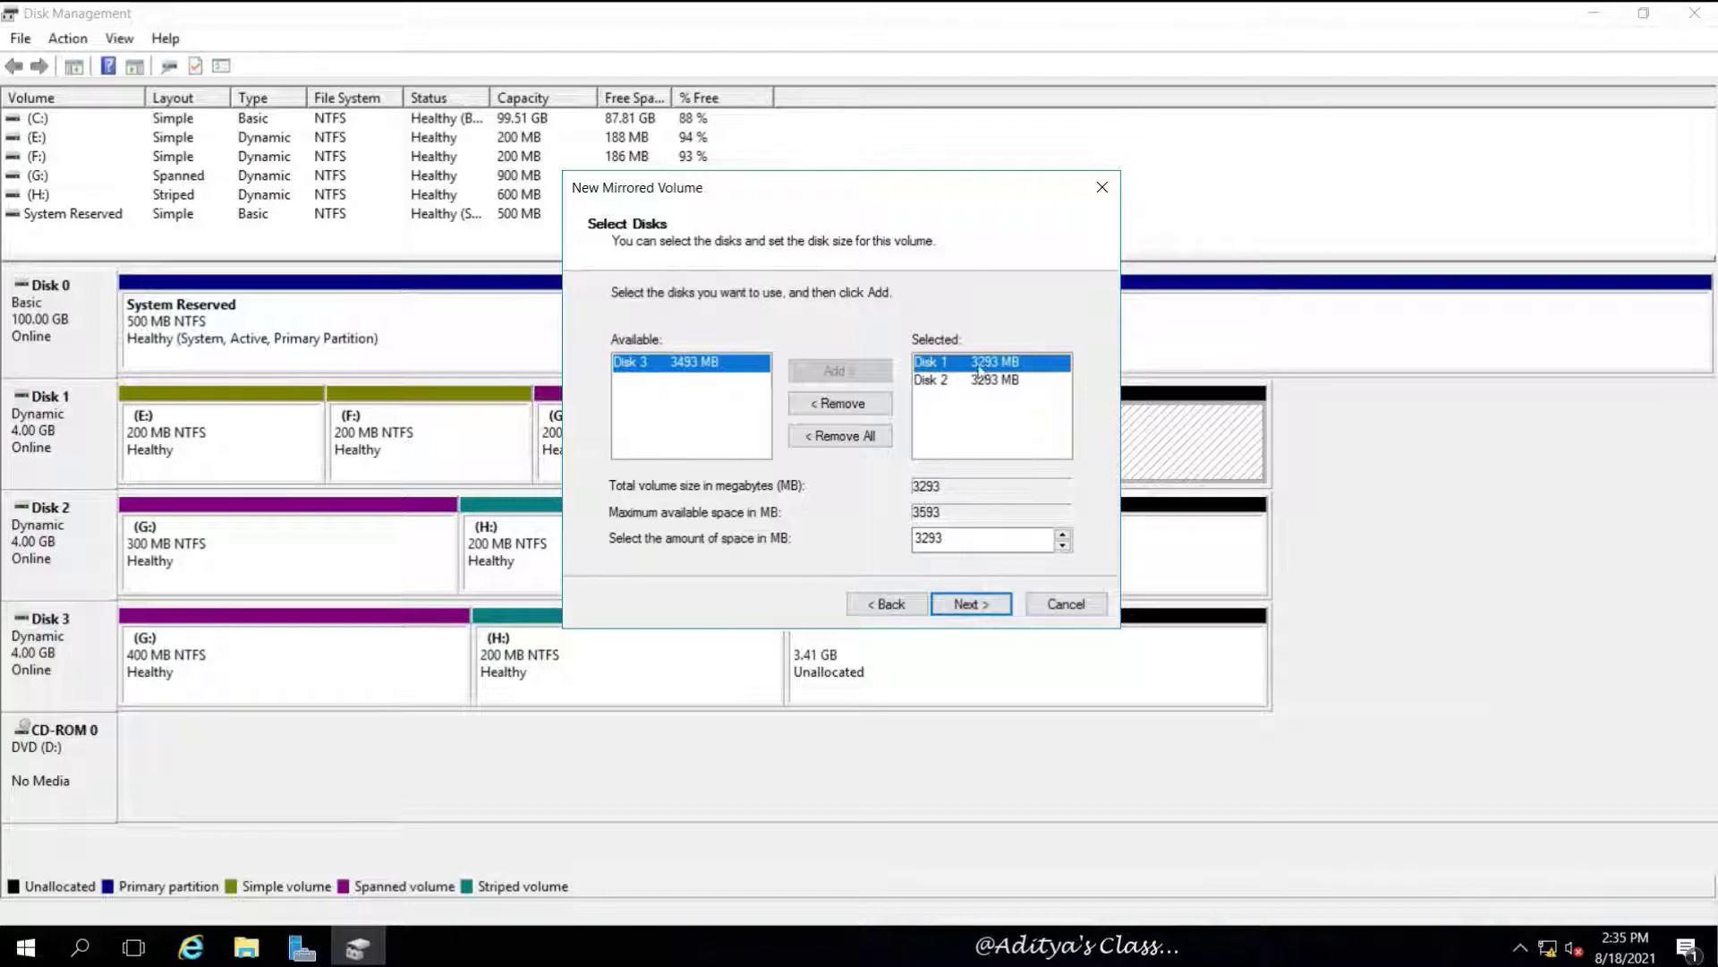
# Replace Disk 1 with Disk 3 in the mirrored volume and set its space to 200 MB per disk.
pyautogui.click(850, 403)
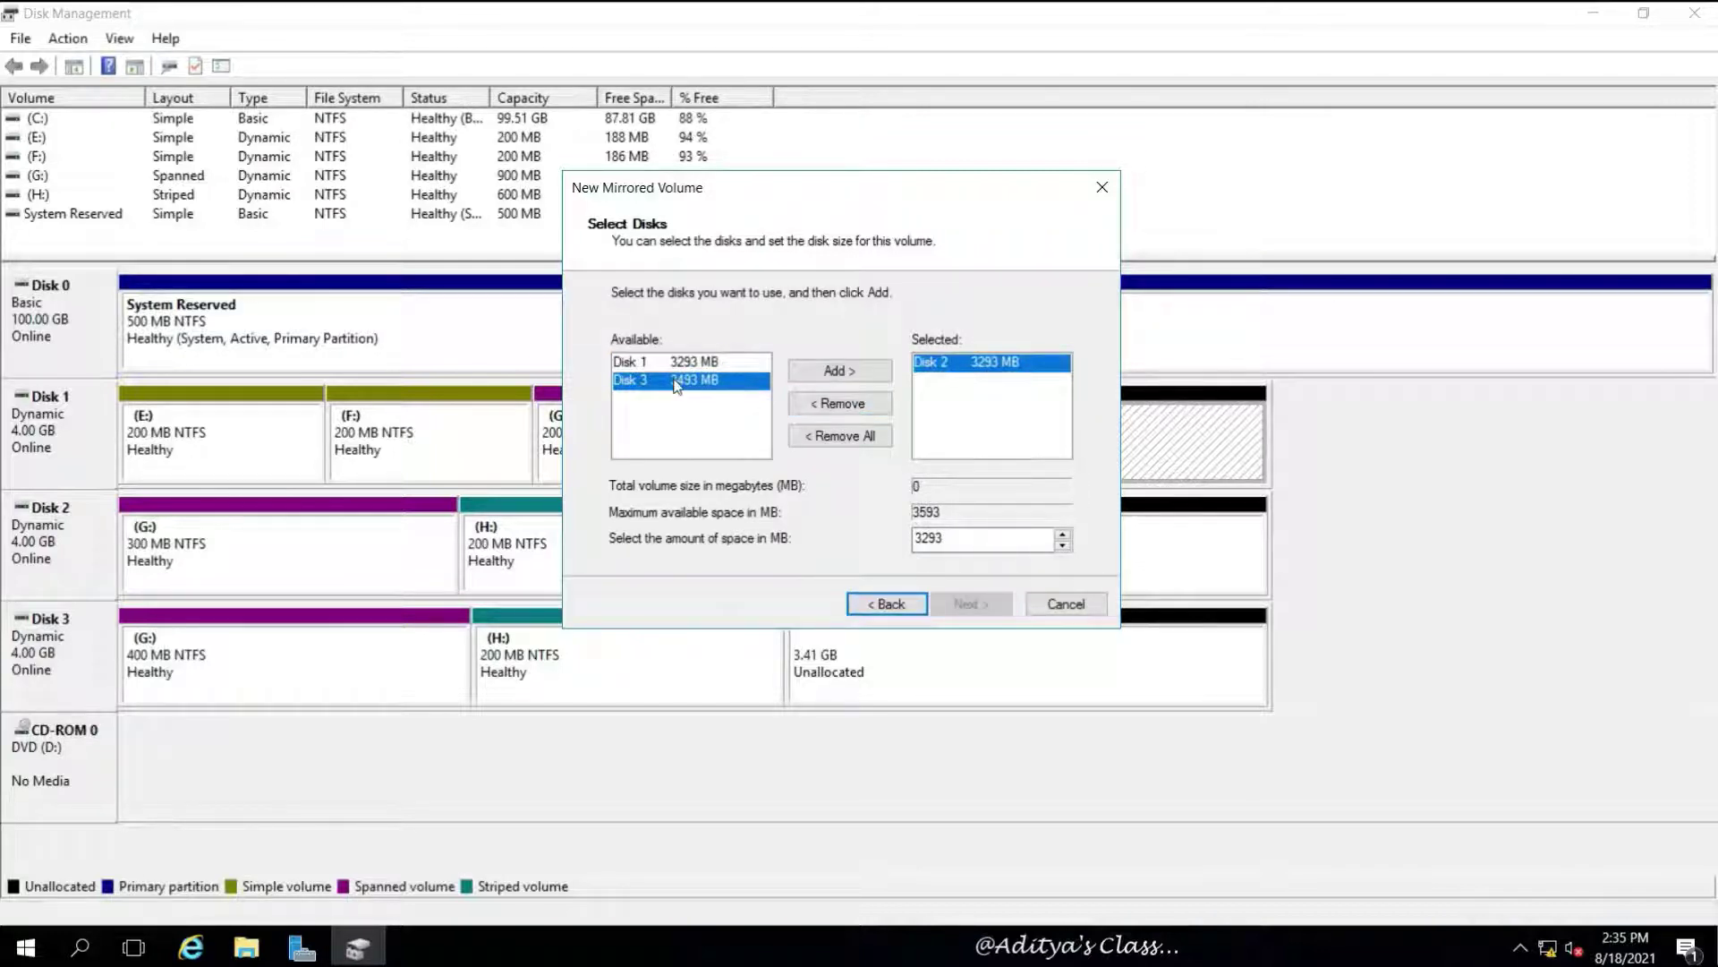
pyautogui.click(847, 367)
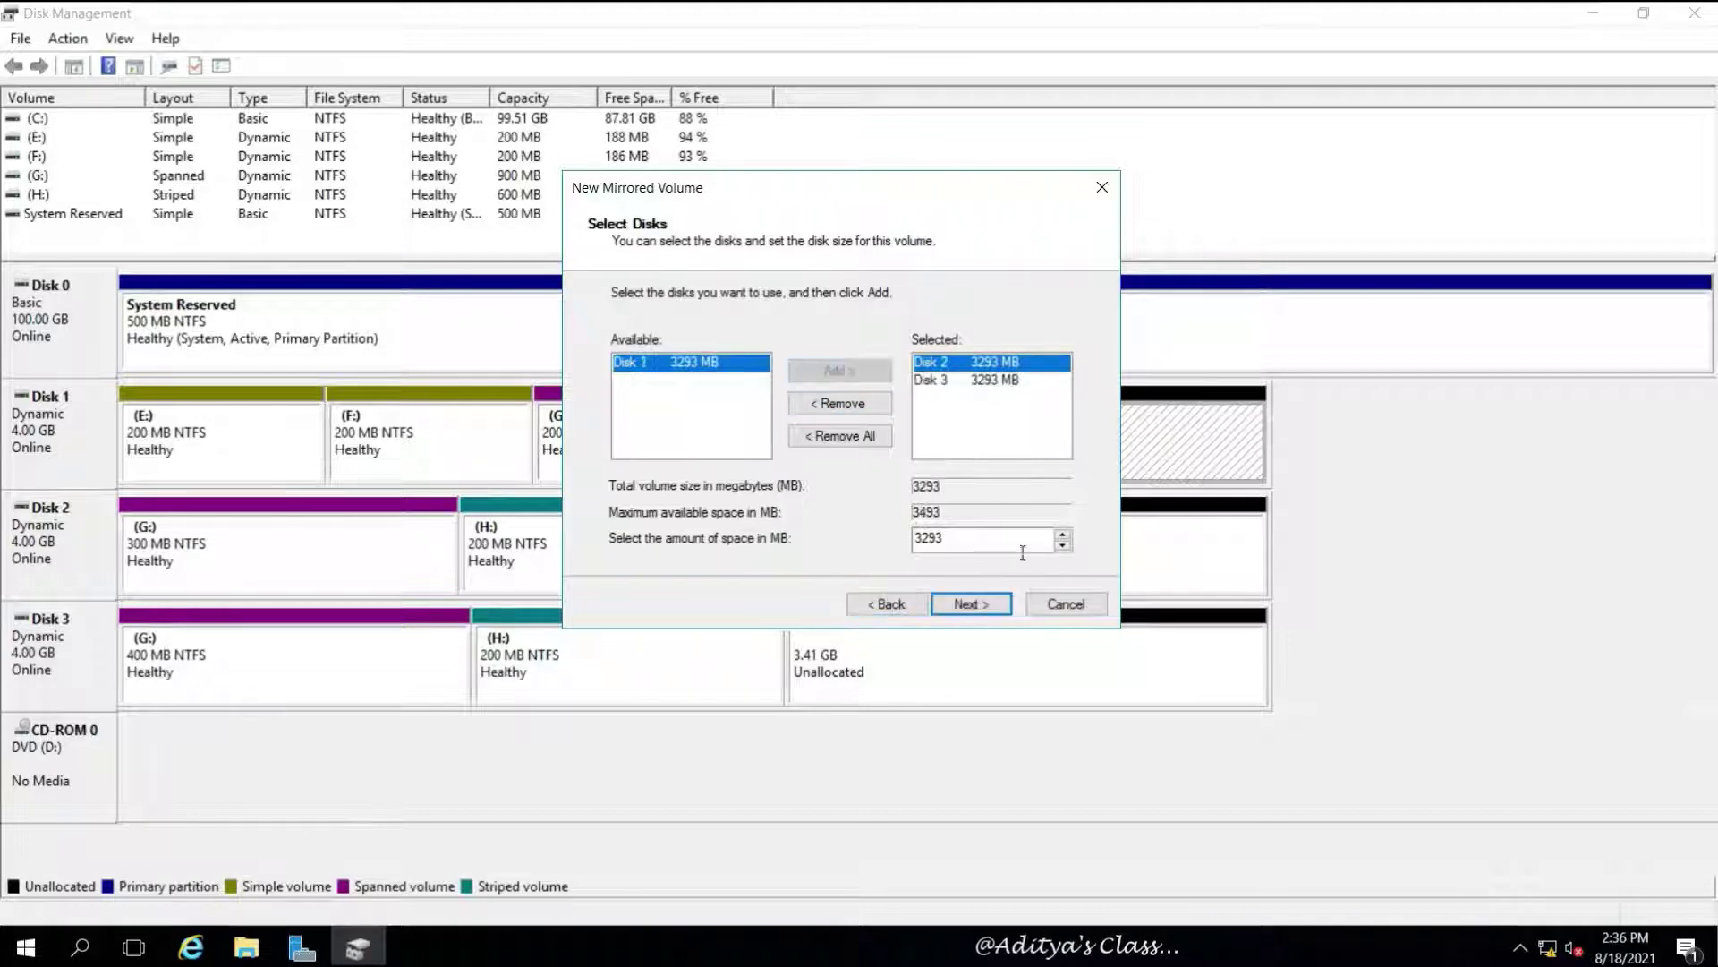
pyautogui.moveTo(965, 533); pyautogui.dragTo(868, 536)
pyautogui.write('200')
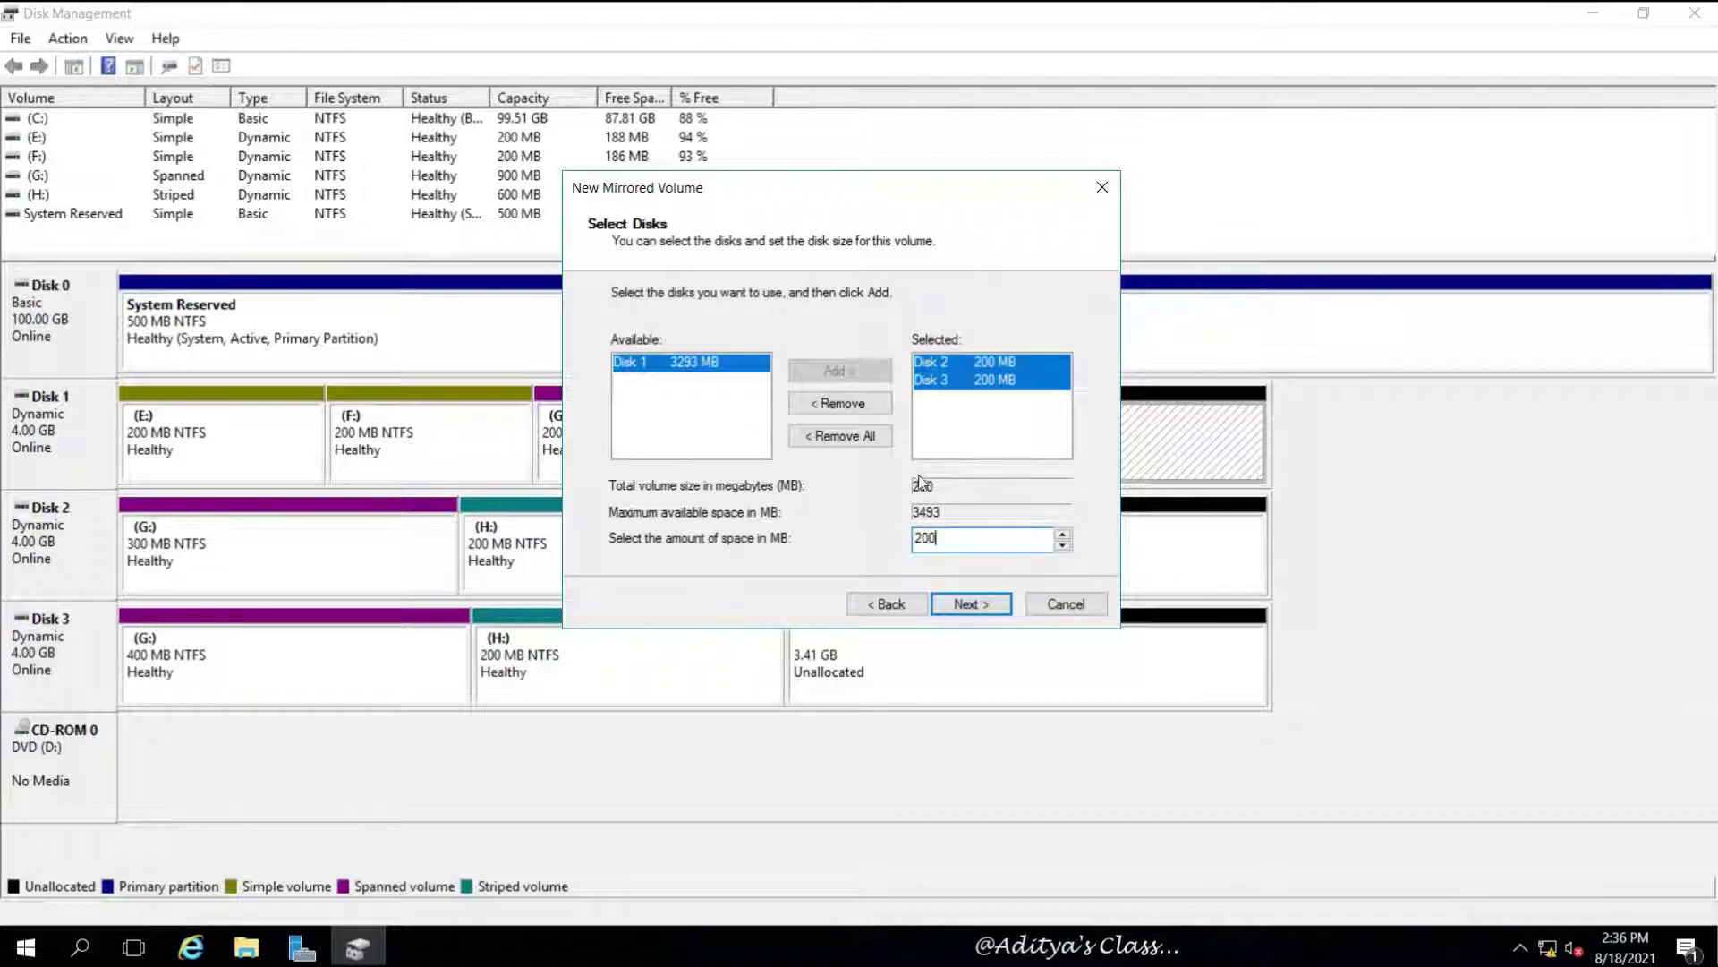
# Finish the mirrored volume with drive letter I, quick-formatted as NTFS with no volume label.
pyautogui.click(979, 611)
pyautogui.click(979, 610)
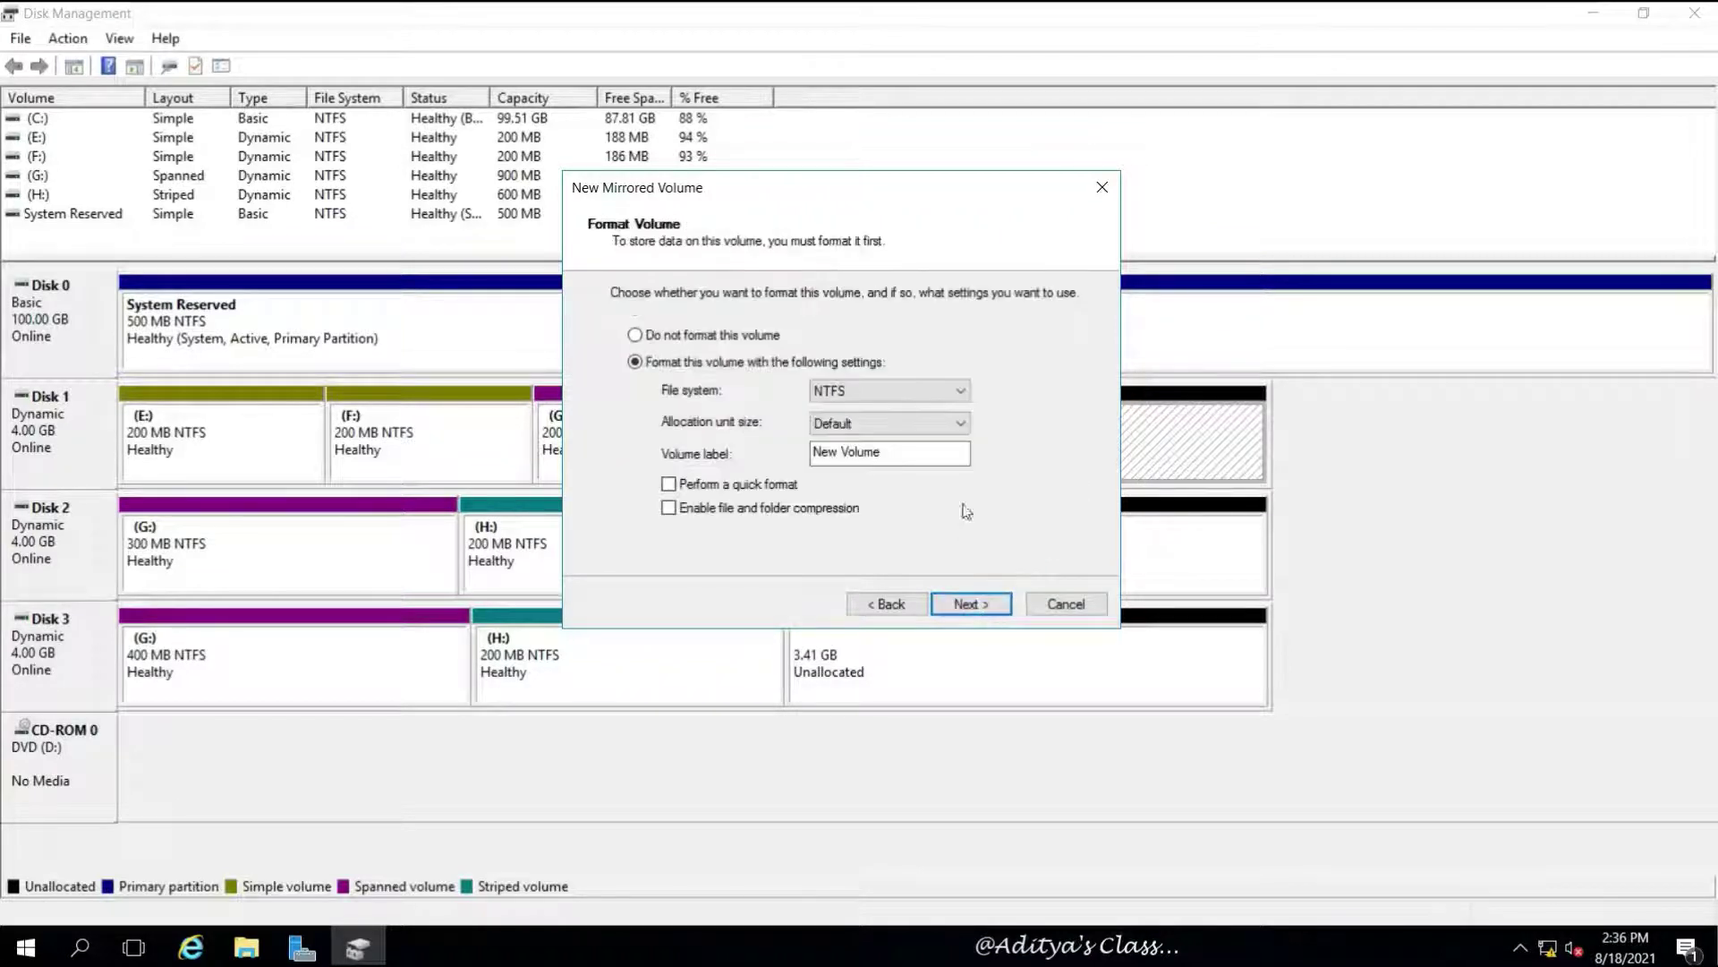
pyautogui.moveTo(881, 452); pyautogui.dragTo(773, 456)
pyautogui.press('BackSpace')
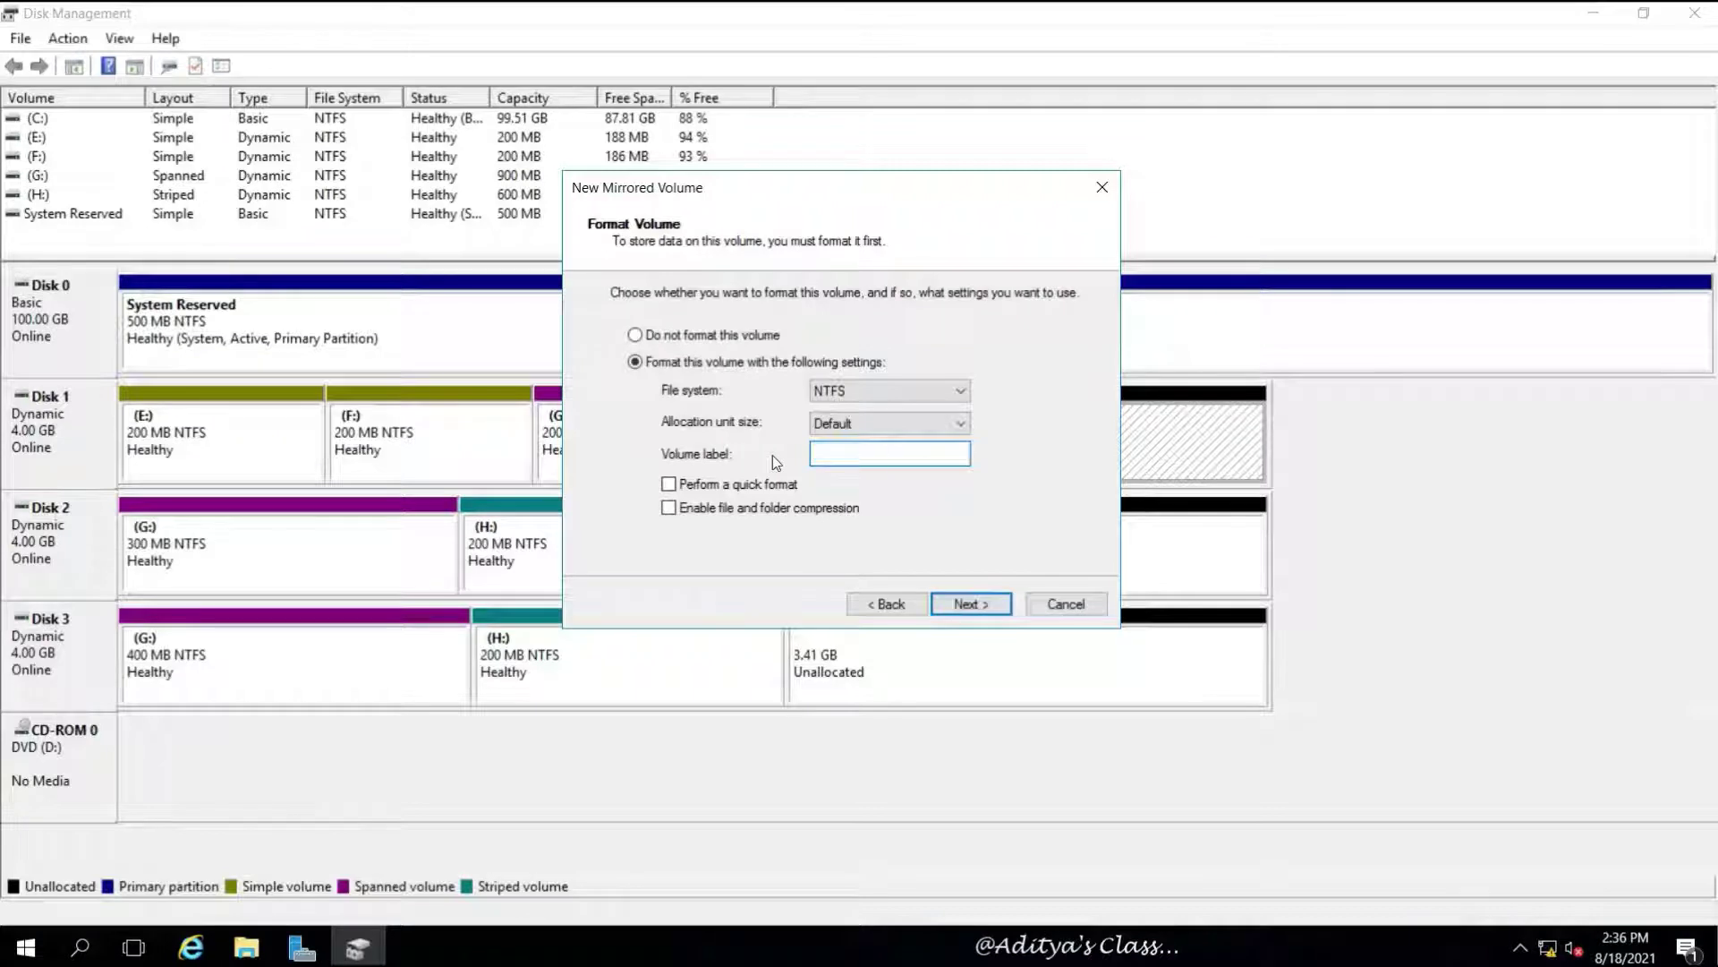
pyautogui.click(716, 488)
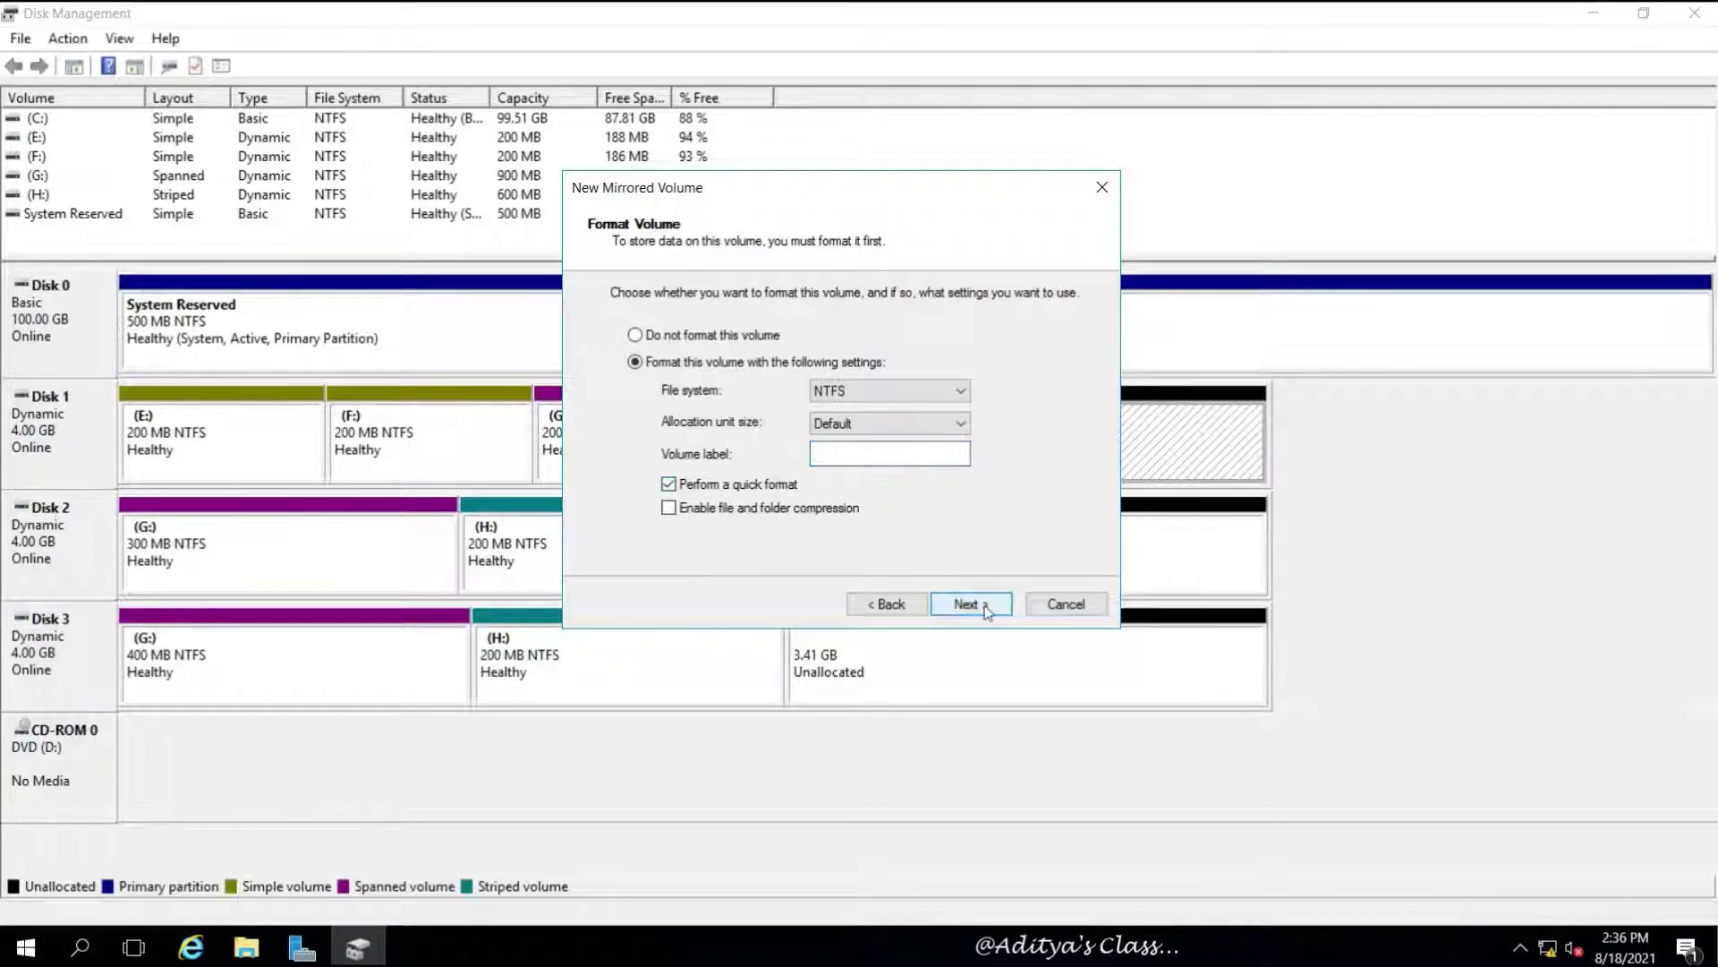
pyautogui.click(985, 607)
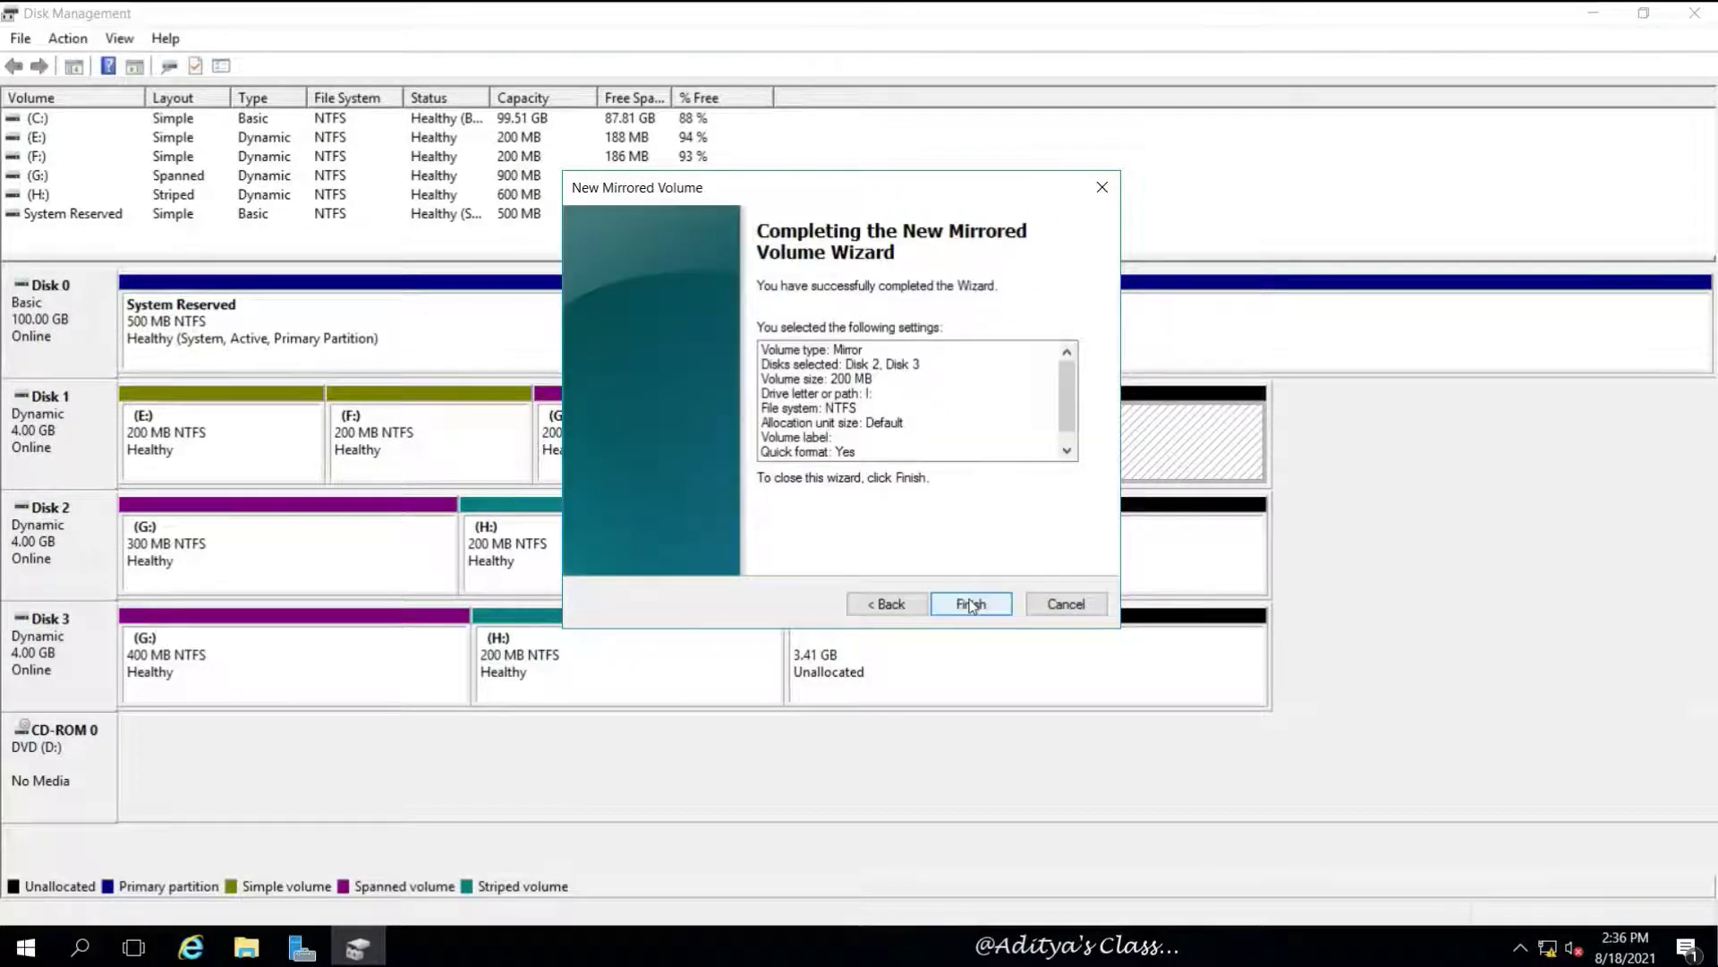
pyautogui.click(976, 602)
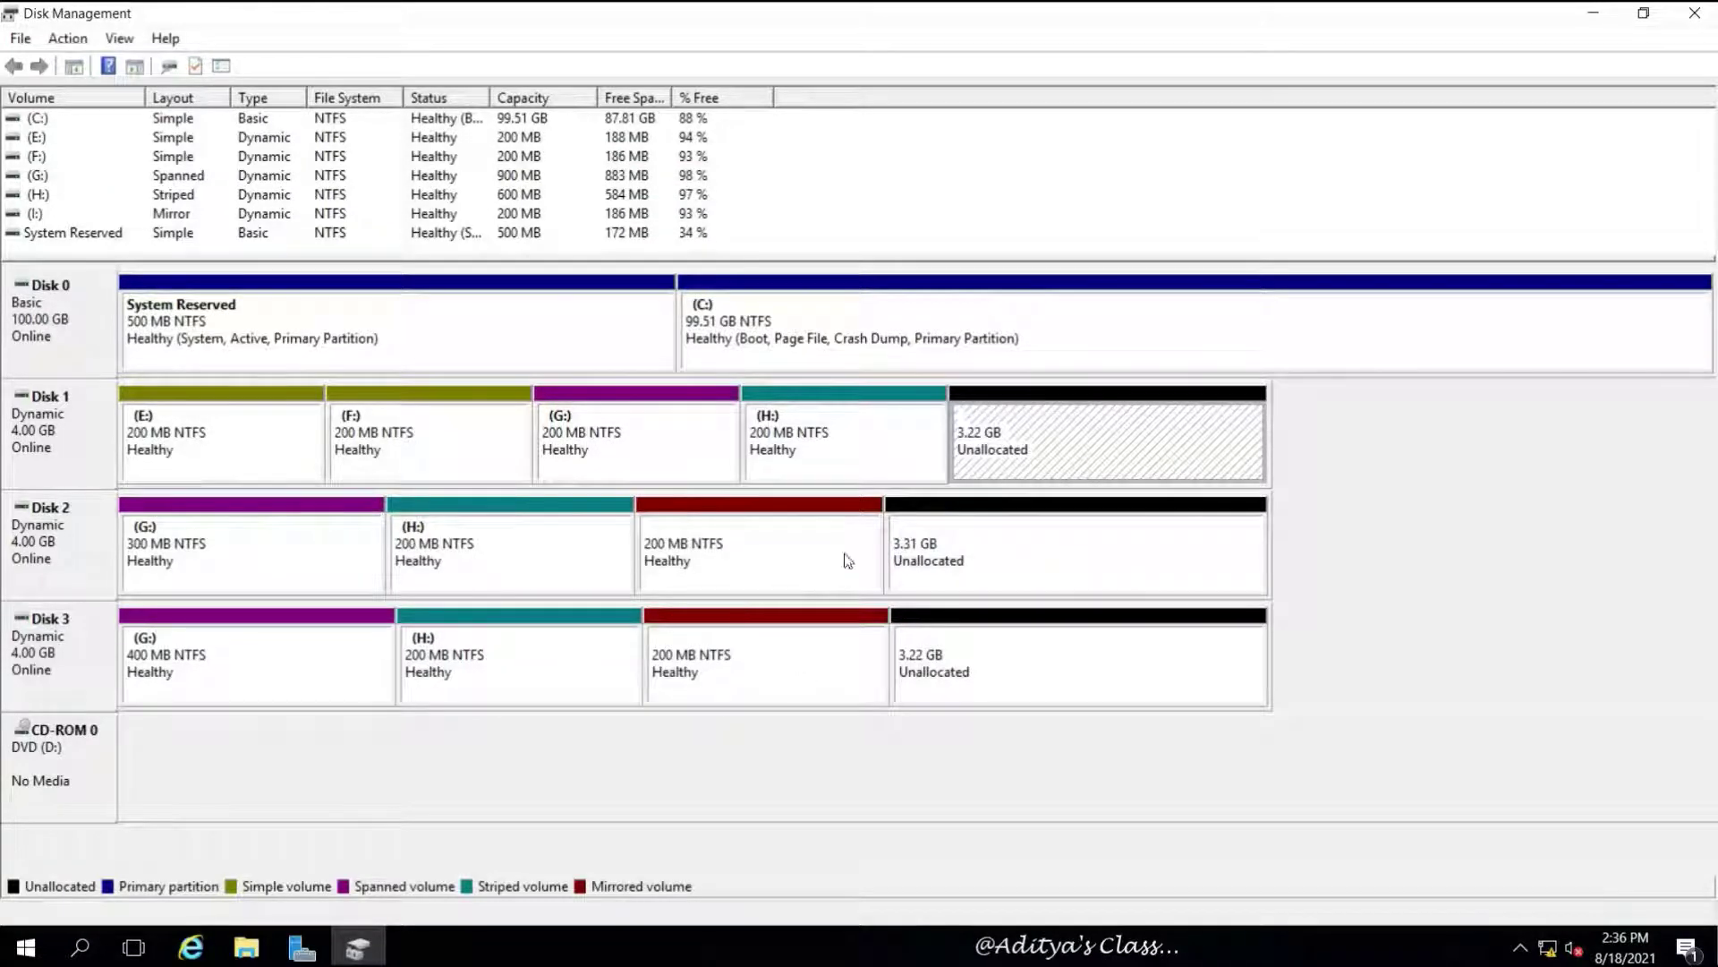
# Start a new RAID-5 volume across Disk 1, Disk 2 and Disk 3, using 200 MB on each disk.
pyautogui.rightClick(1099, 423)
pyautogui.click(1212, 541)
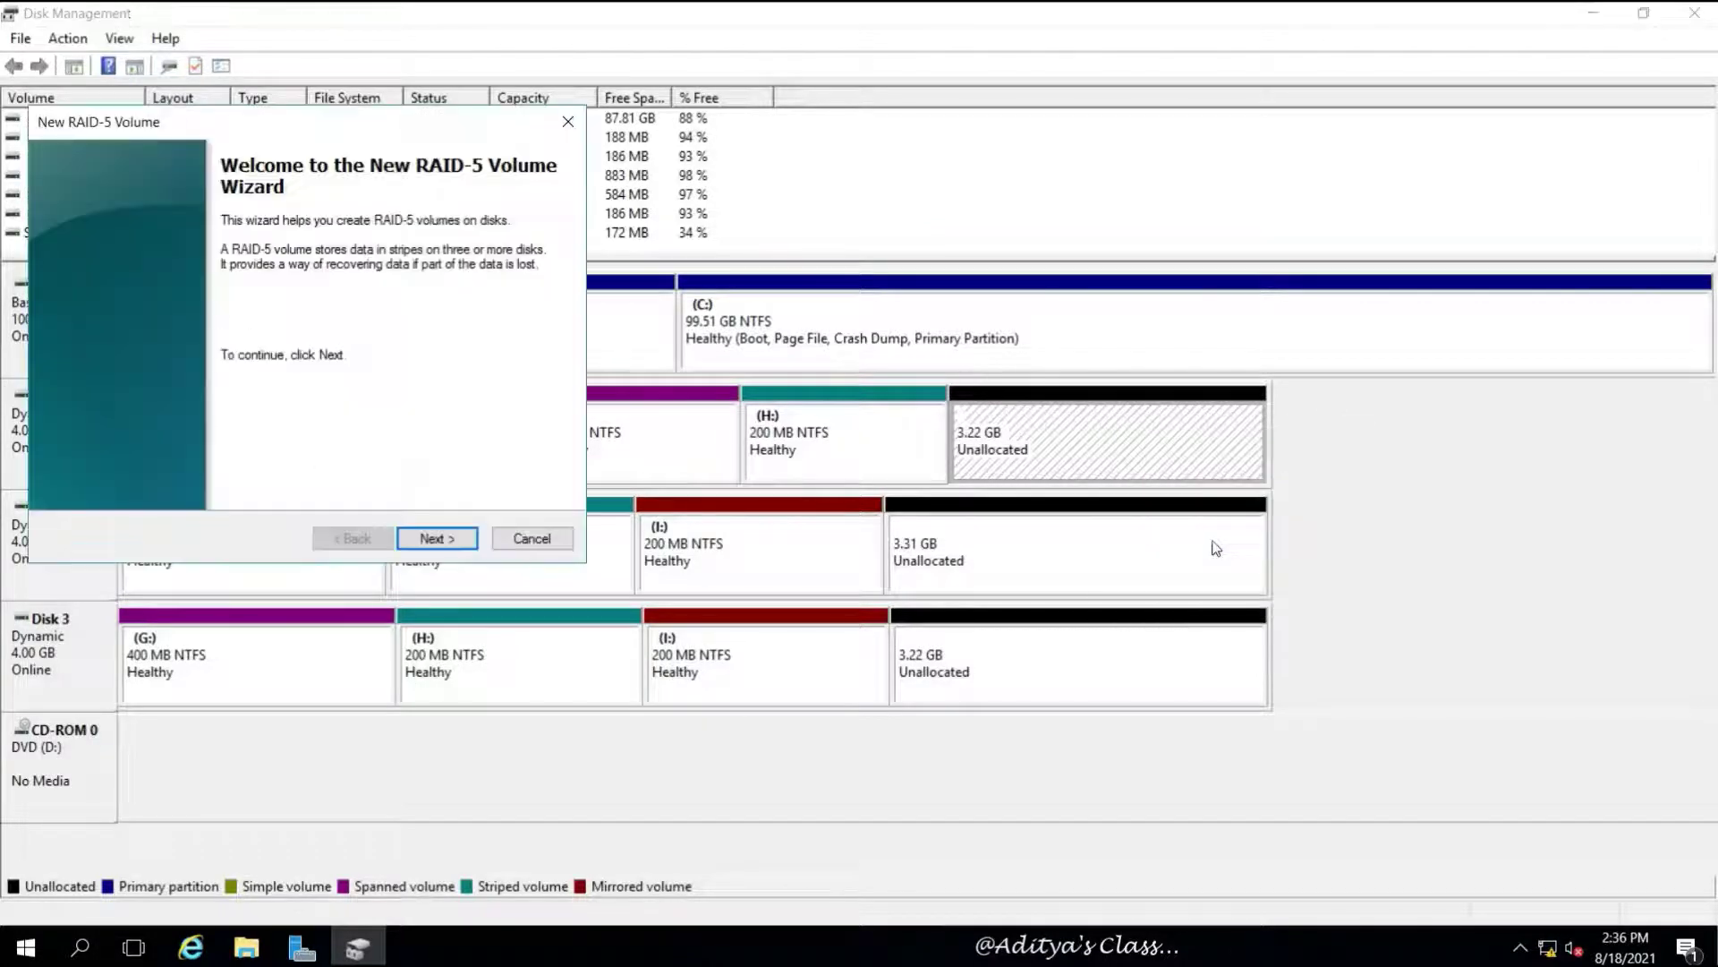
pyautogui.moveTo(340, 120); pyautogui.dragTo(938, 167)
pyautogui.click(1038, 589)
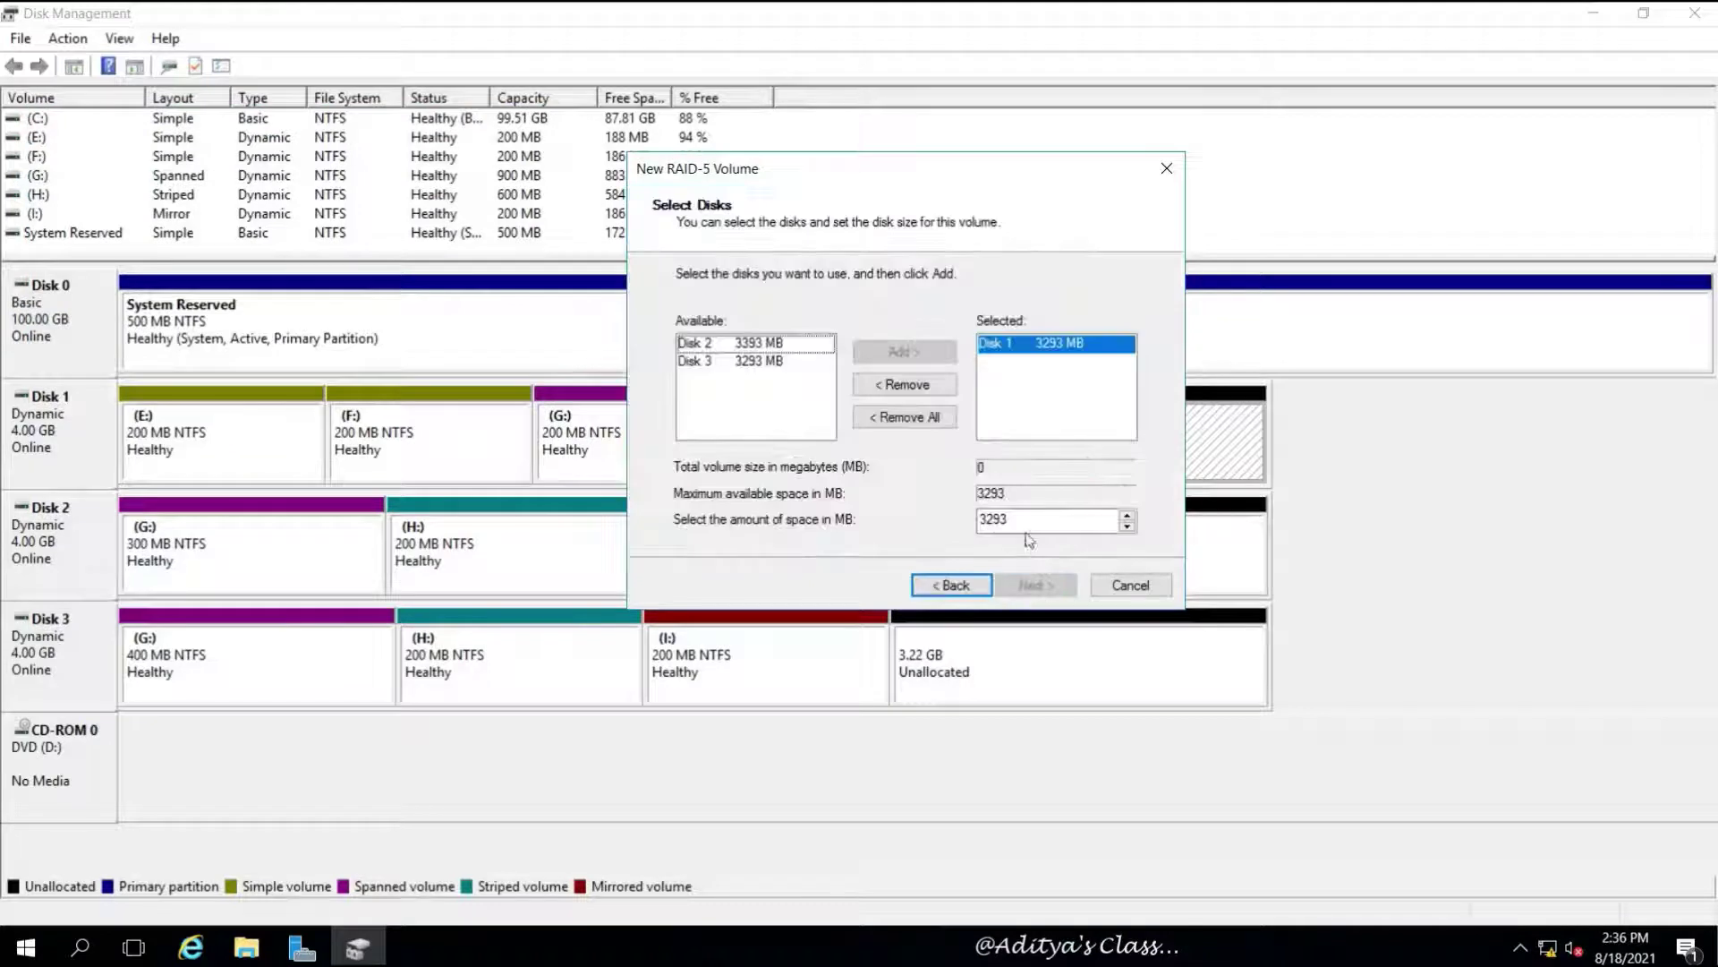
pyautogui.click(787, 345)
pyautogui.click(895, 351)
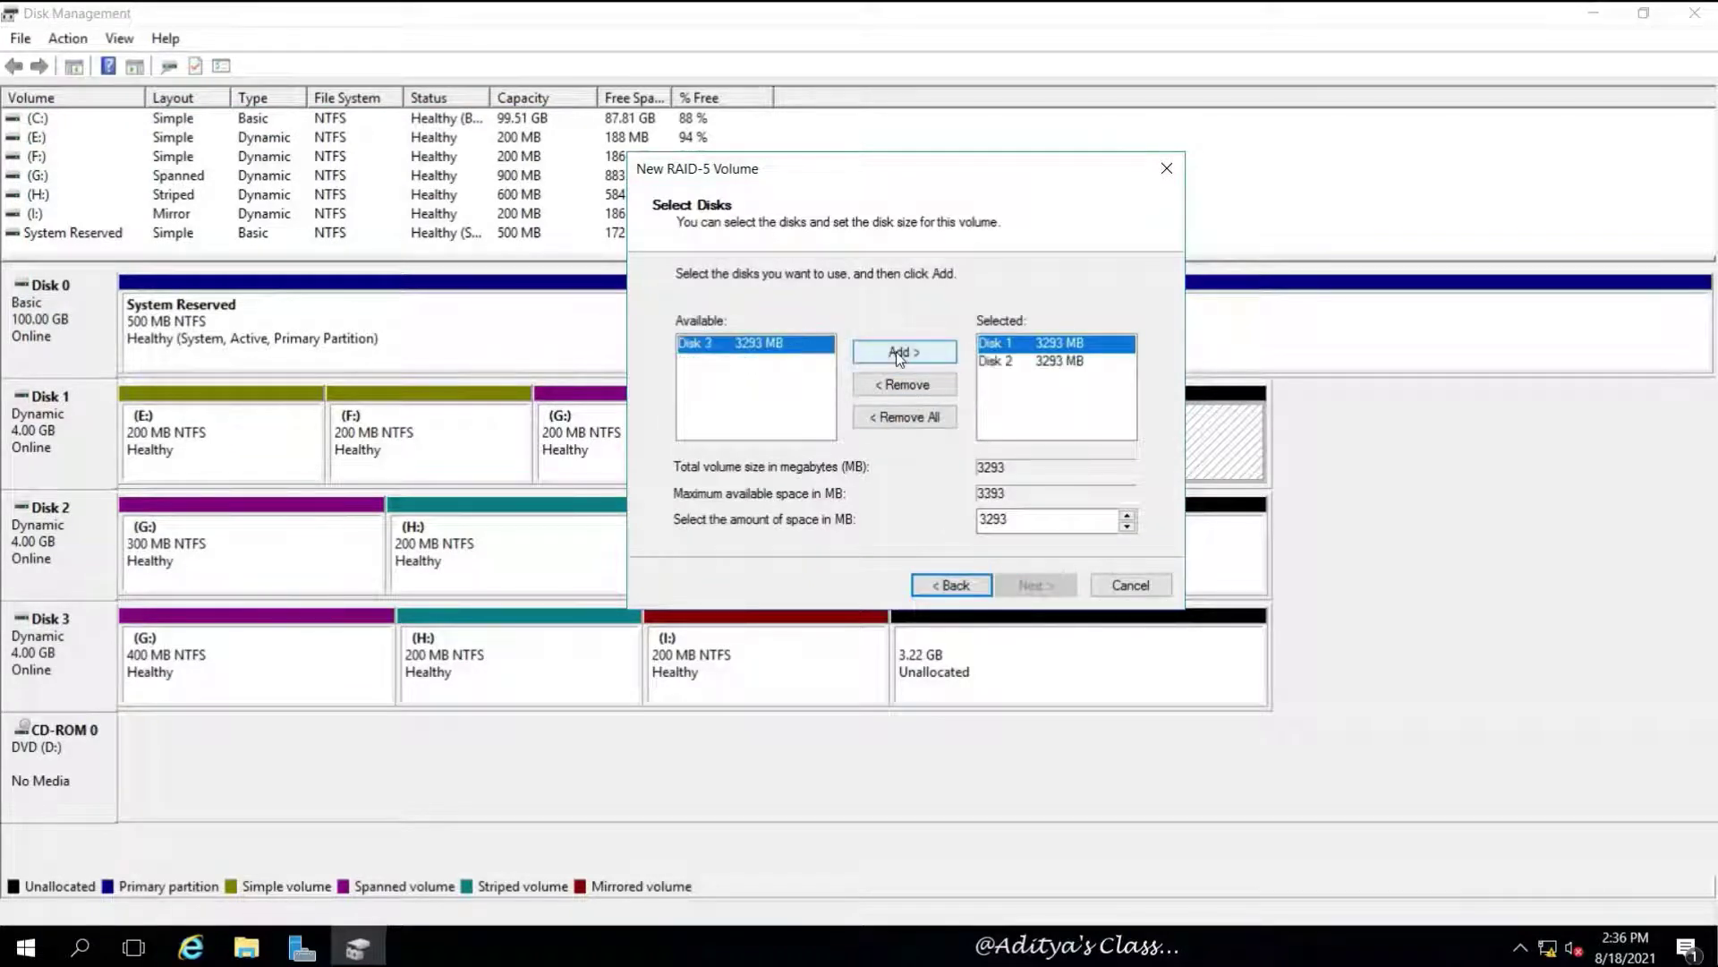
pyautogui.click(899, 350)
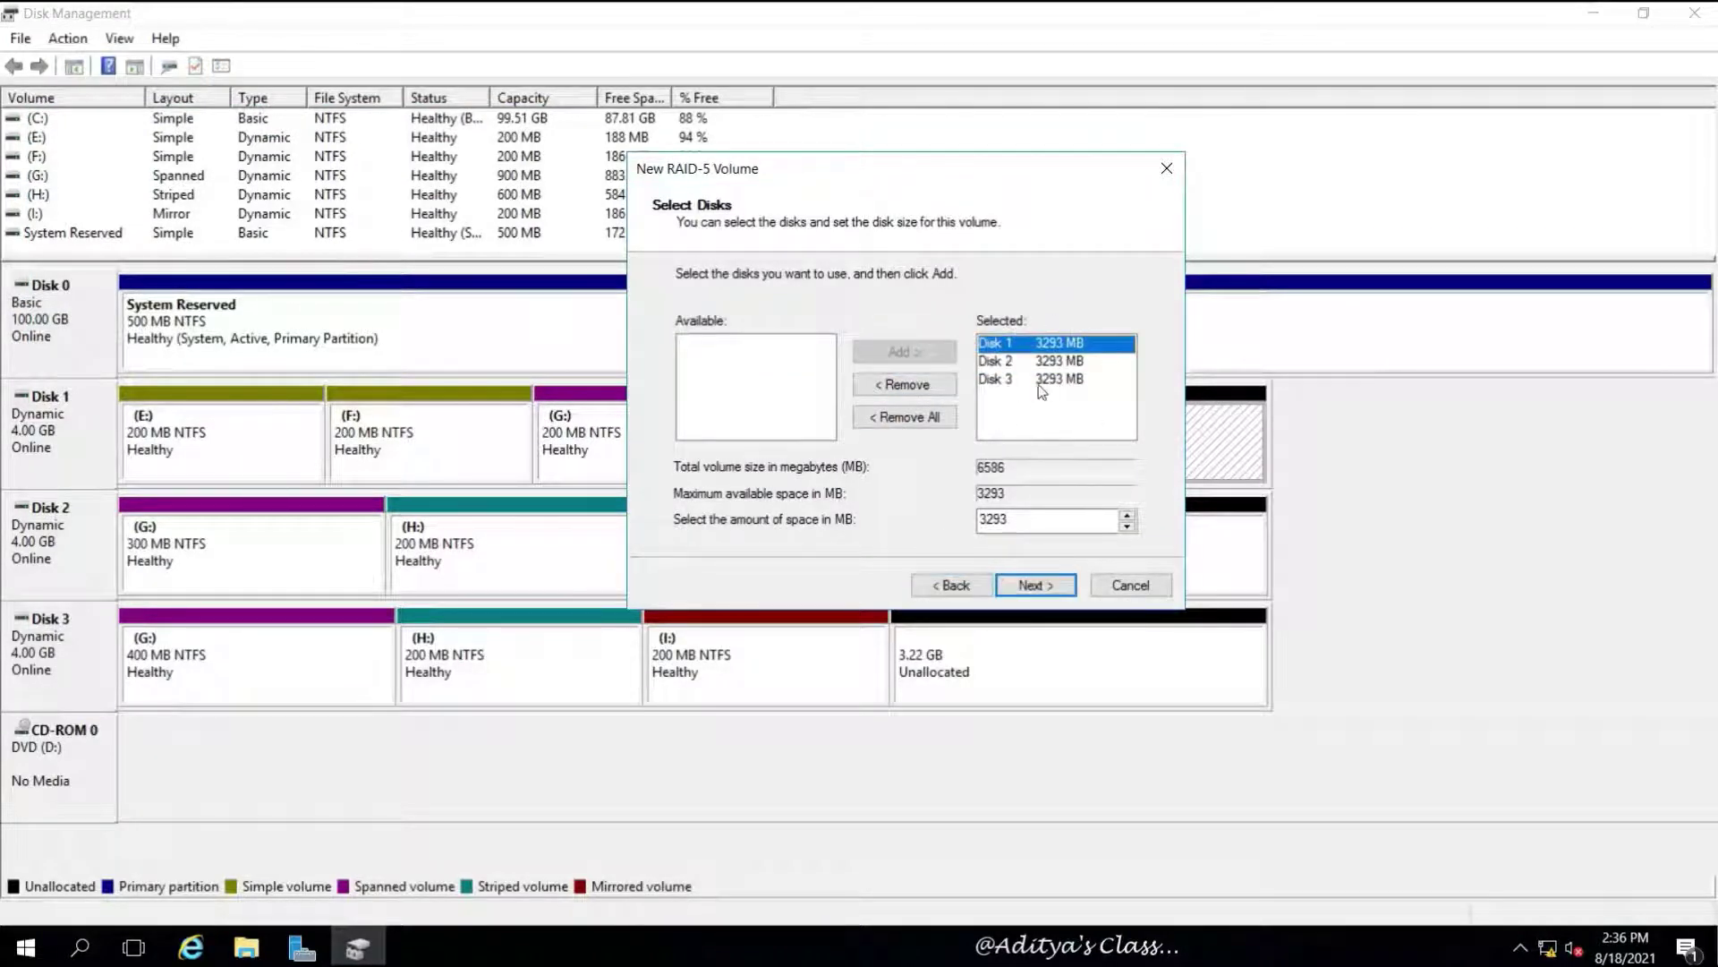
pyautogui.moveTo(1022, 516); pyautogui.dragTo(951, 517)
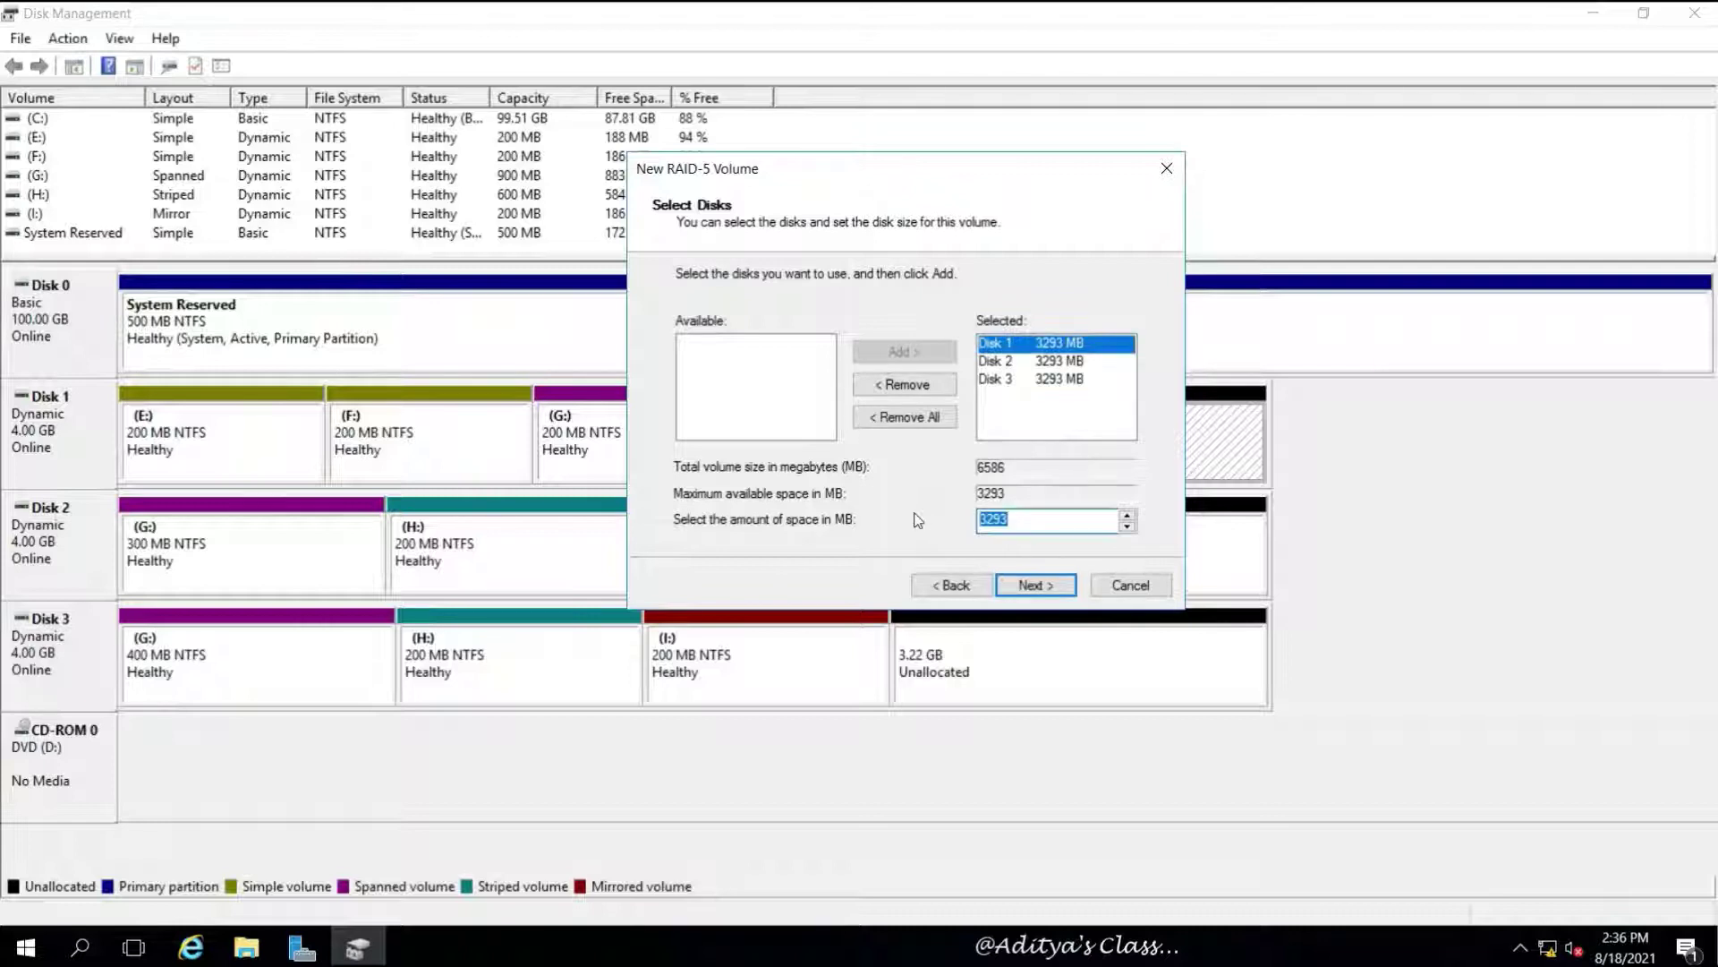
pyautogui.write('200')
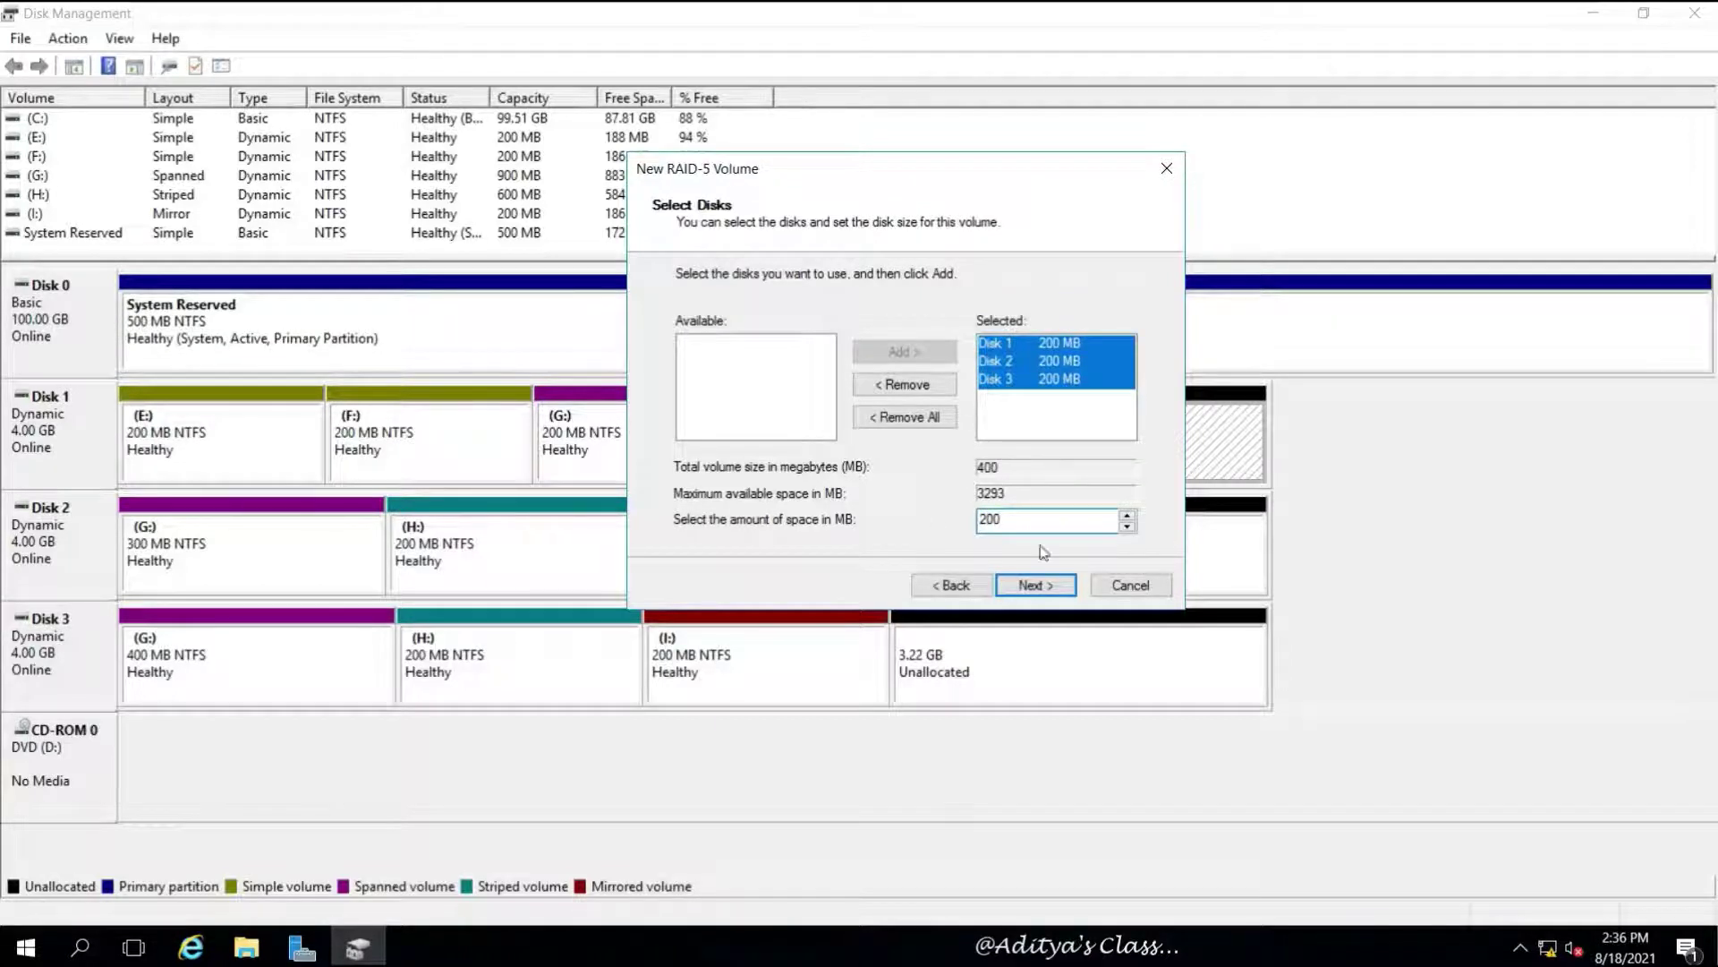
# Finish the RAID-5 volume with drive letter J, quick-formatted as NTFS with no volume label.
pyautogui.click(1040, 588)
pyautogui.click(1035, 591)
pyautogui.moveTo(954, 435); pyautogui.dragTo(813, 427)
pyautogui.press('Delete')
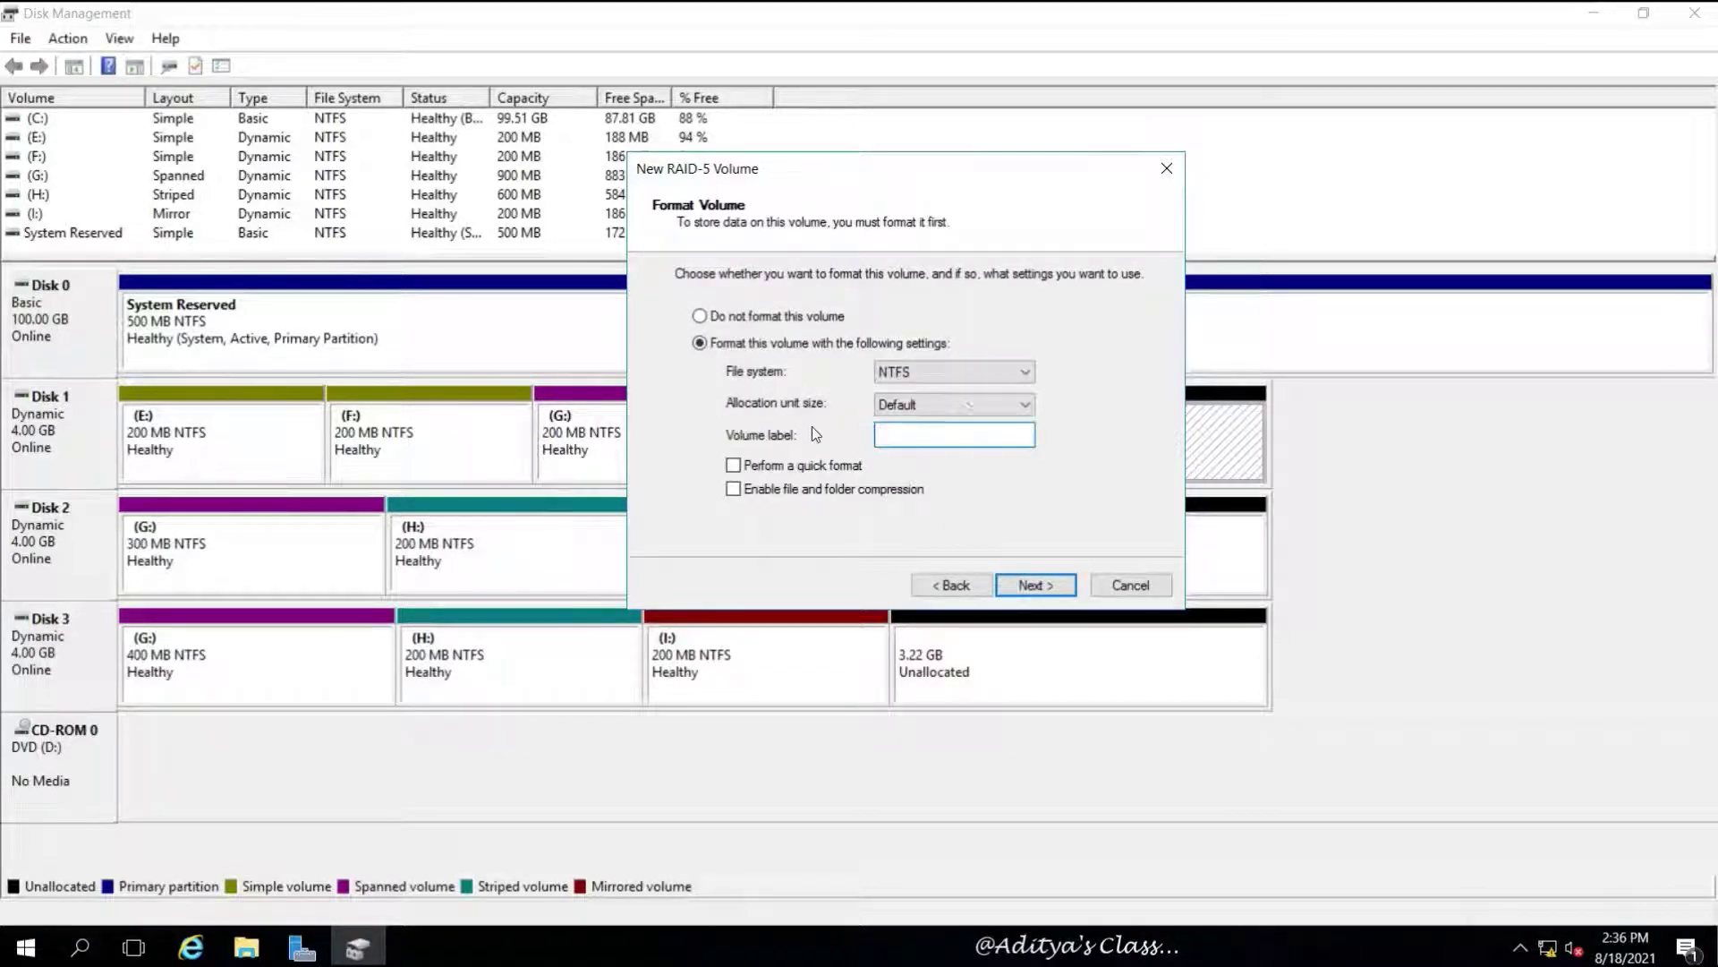
pyautogui.click(793, 464)
pyautogui.click(1034, 589)
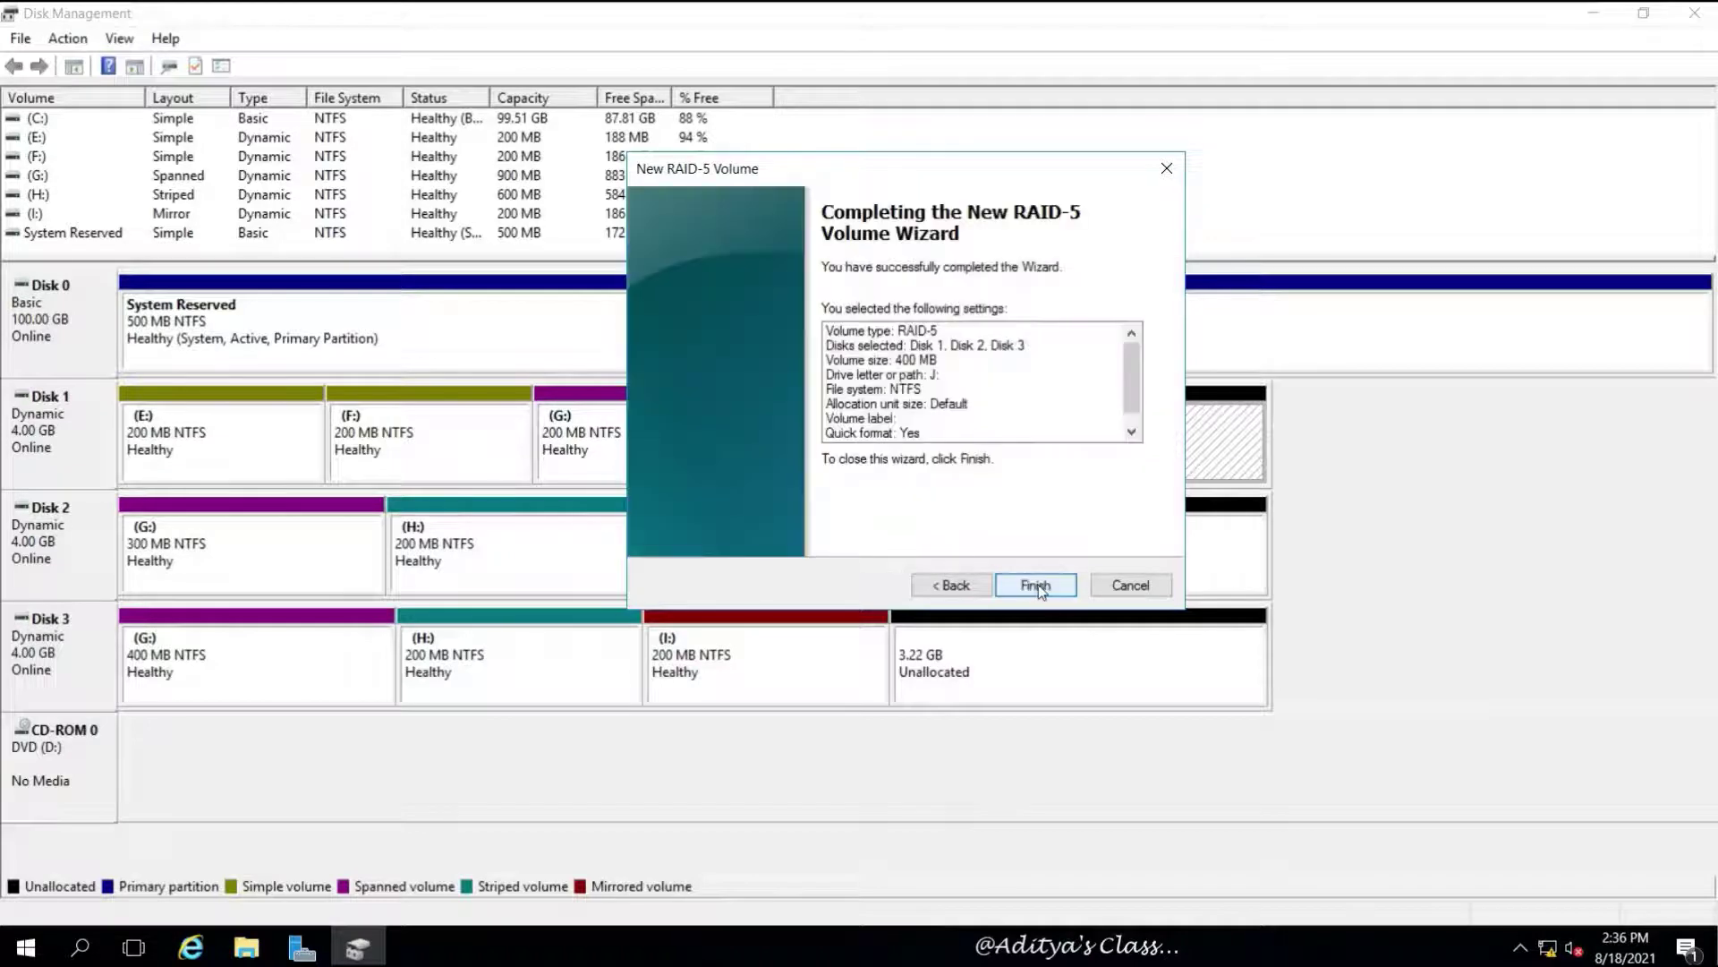
pyautogui.click(1036, 585)
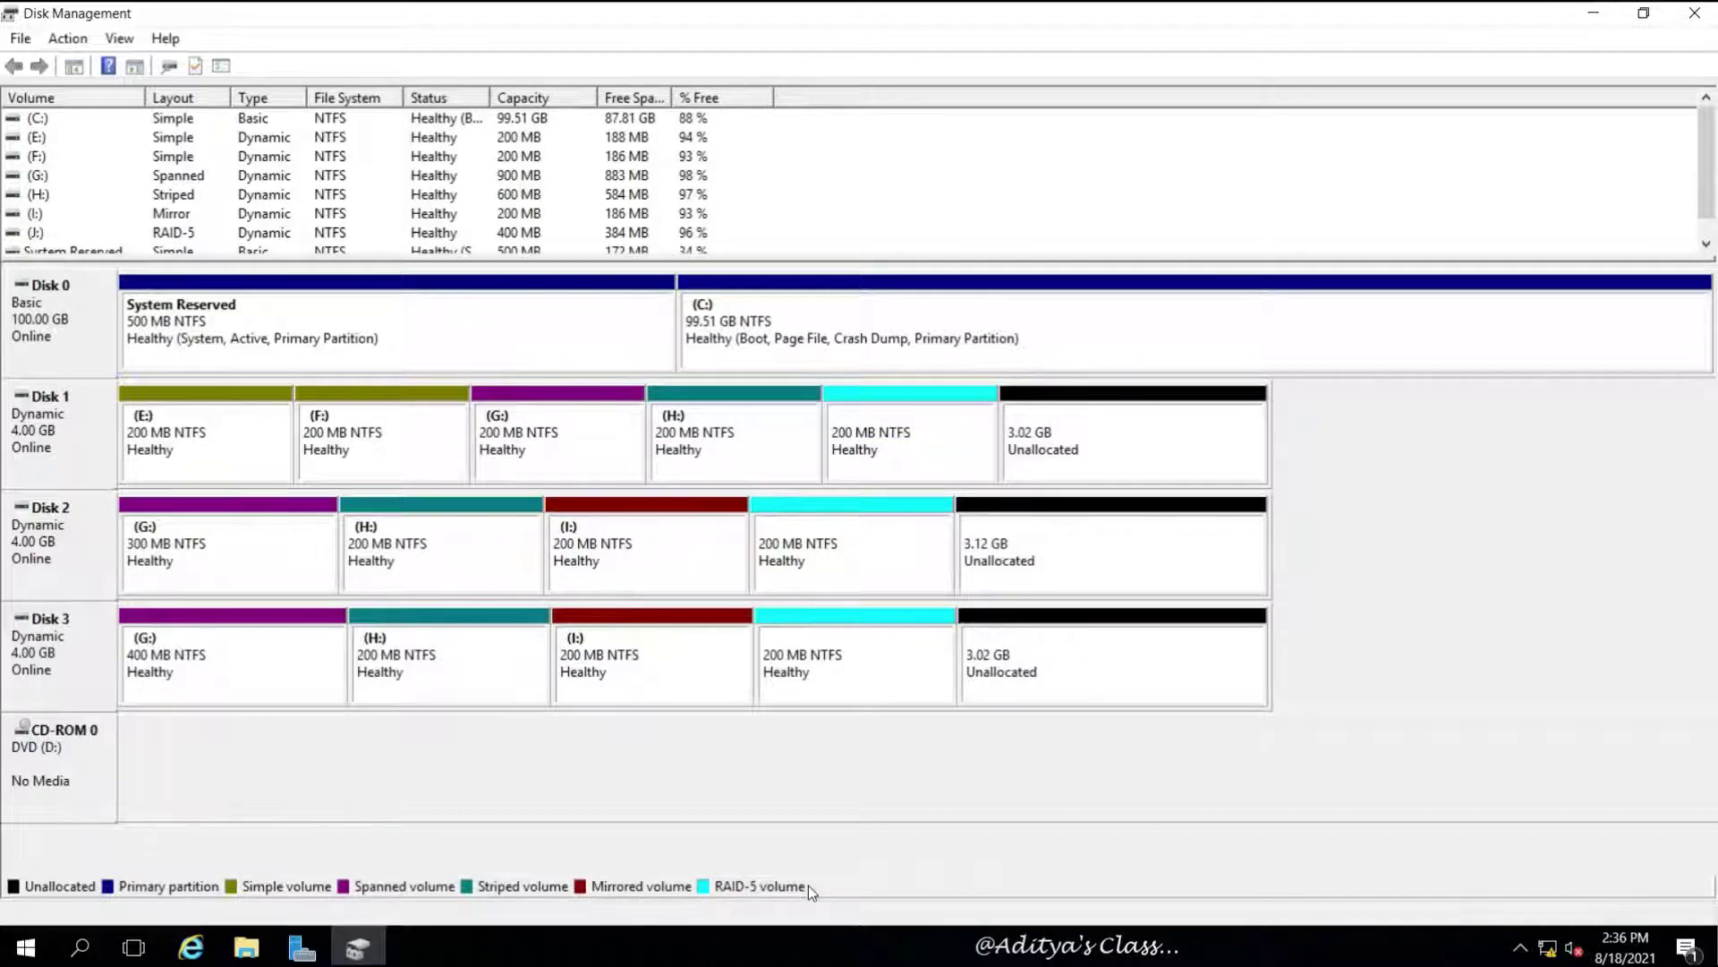
# Start a new 200 MB simple volume in Disk 1's unallocated space and mount it in a new folder M1 on F:.
pyautogui.click(1209, 403)
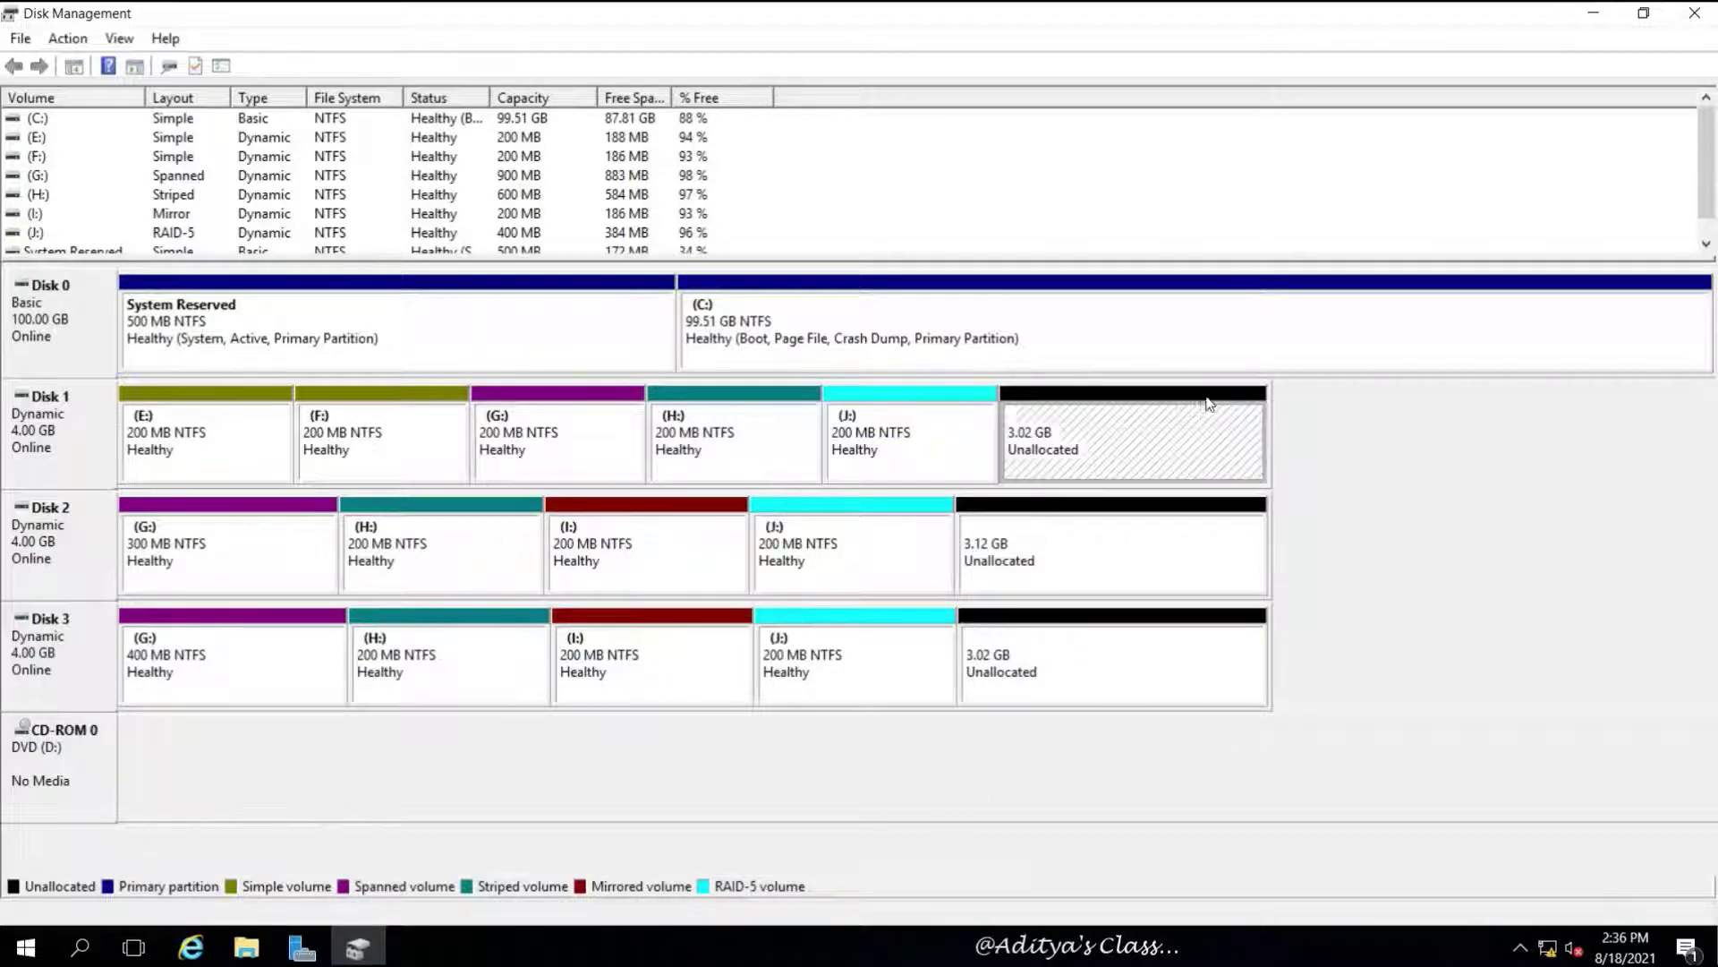
pyautogui.rightClick(1136, 421)
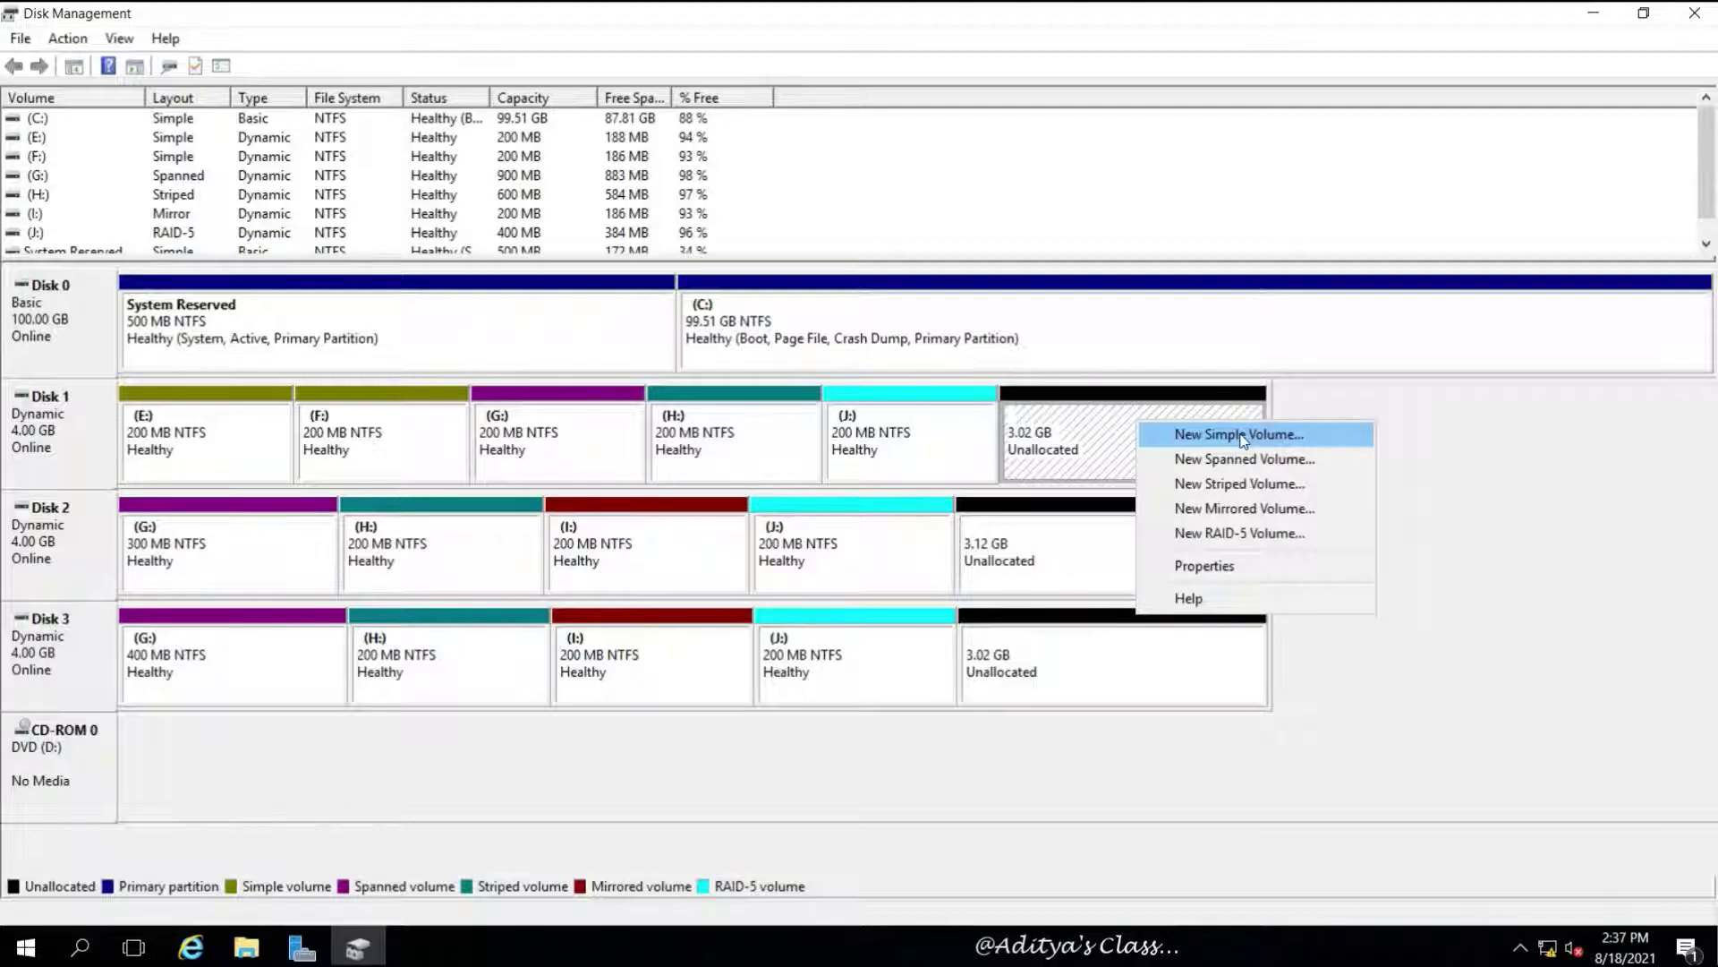
pyautogui.click(1275, 442)
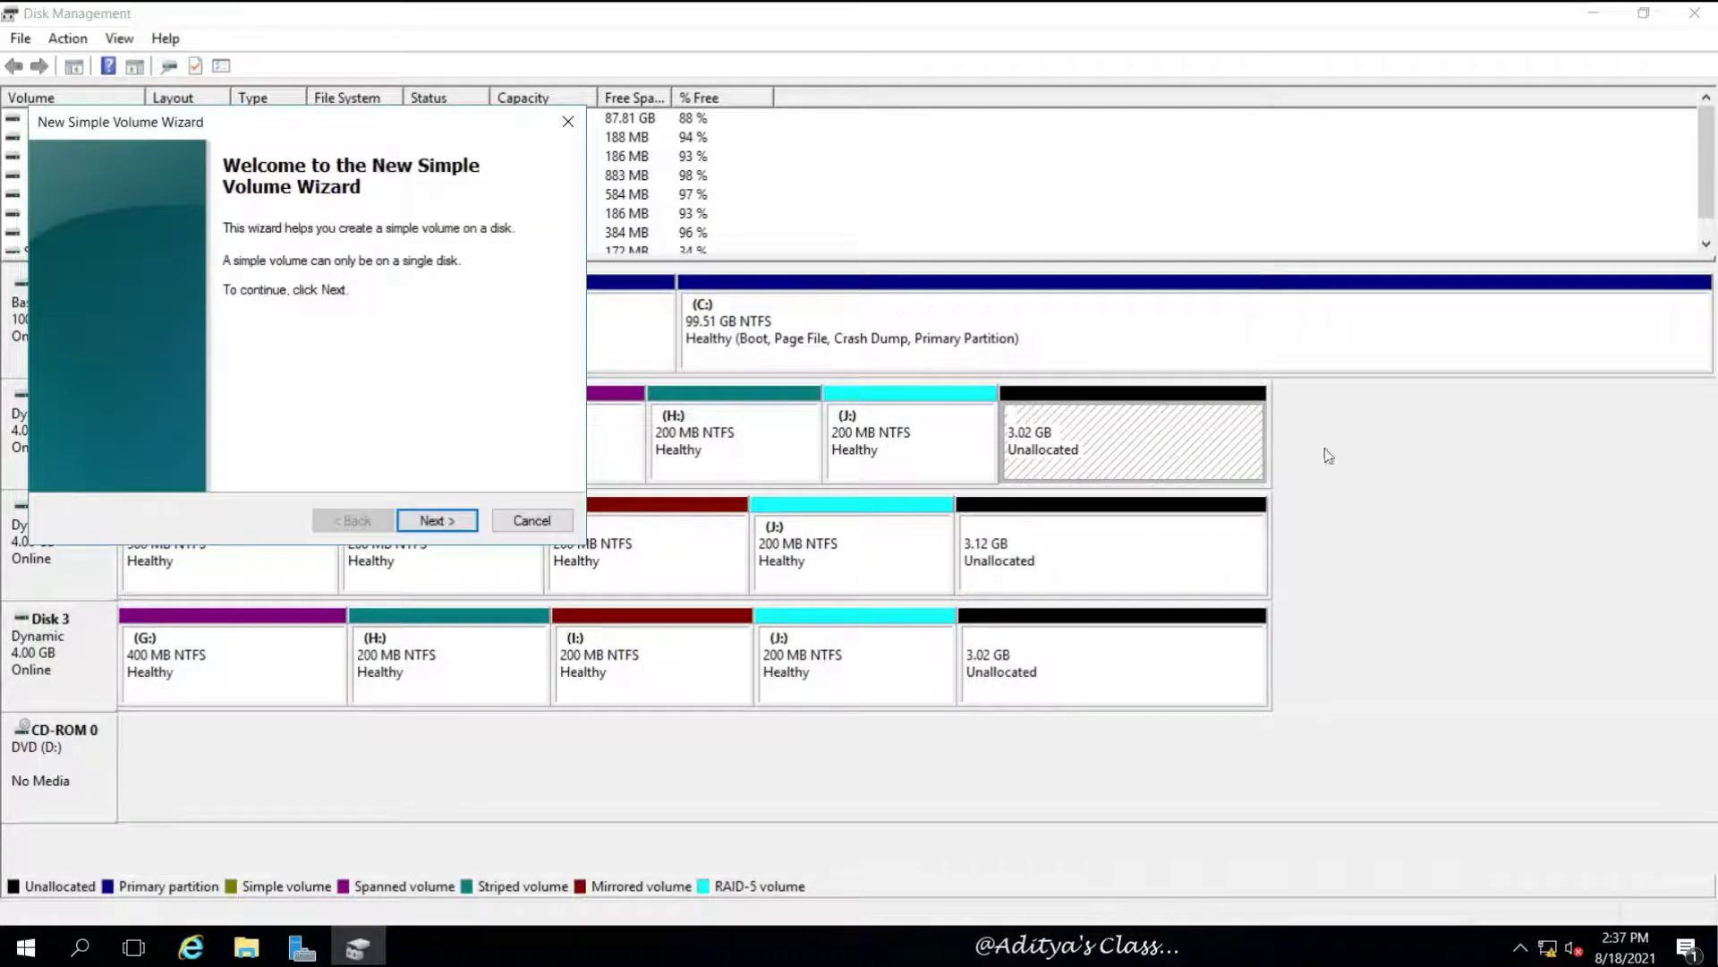
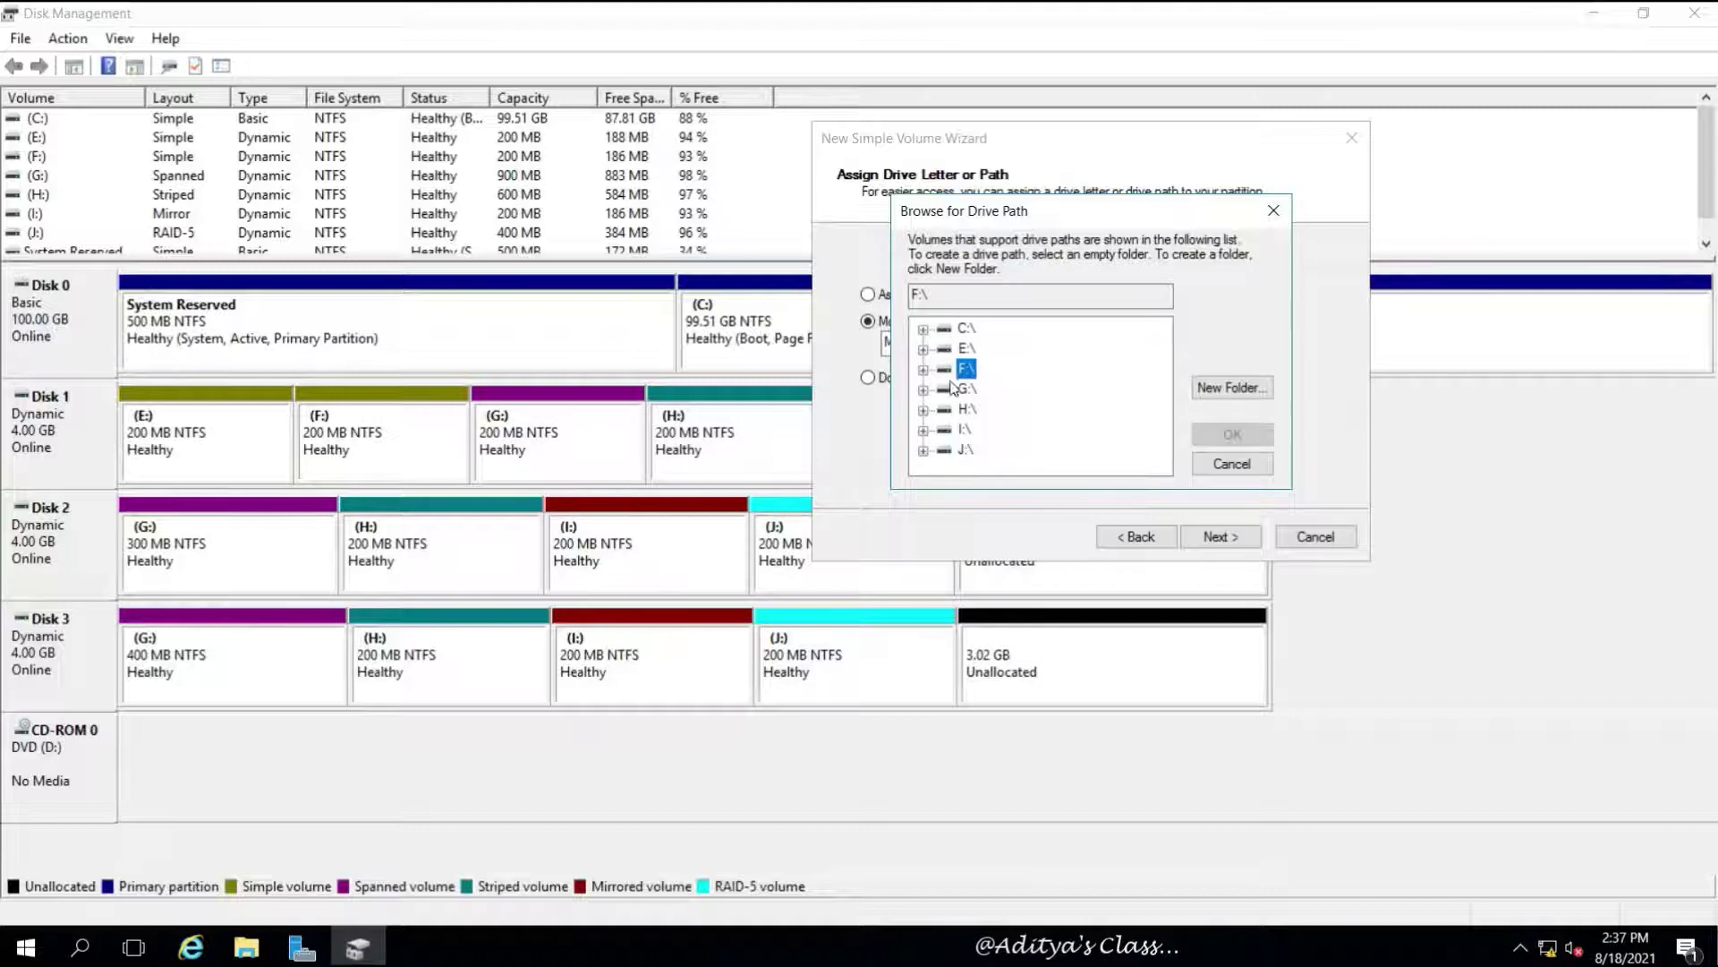
pyautogui.click(1231, 387)
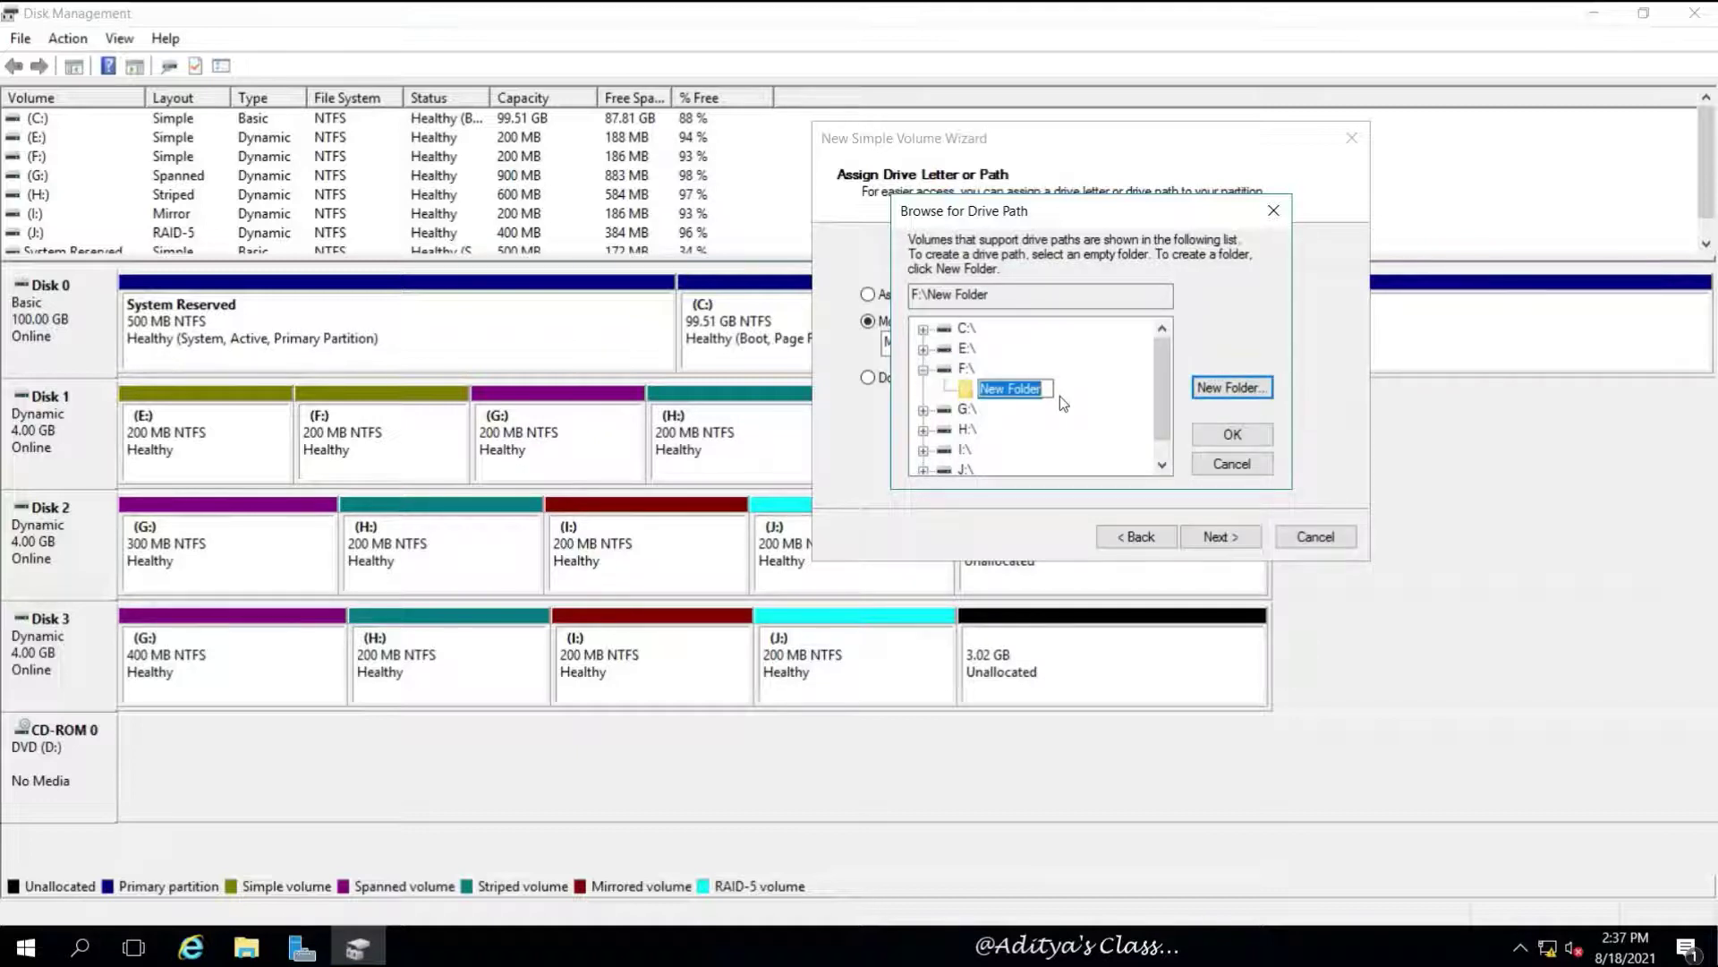
pyautogui.write('M1')
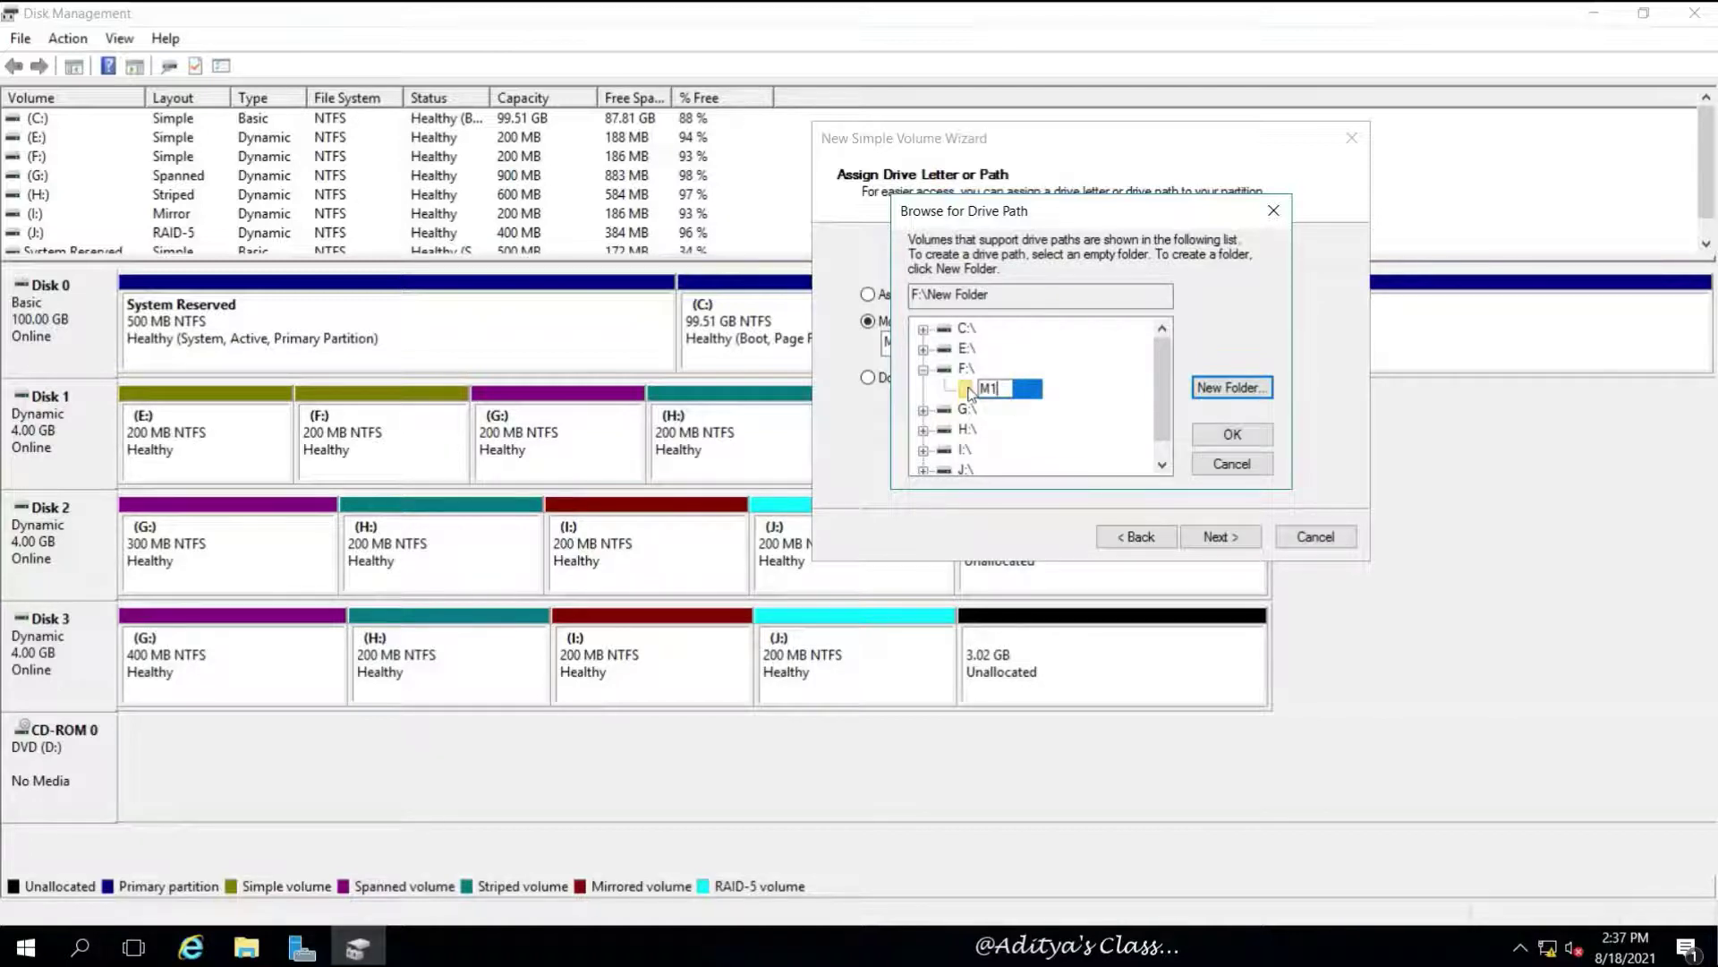
pyautogui.press('Return')
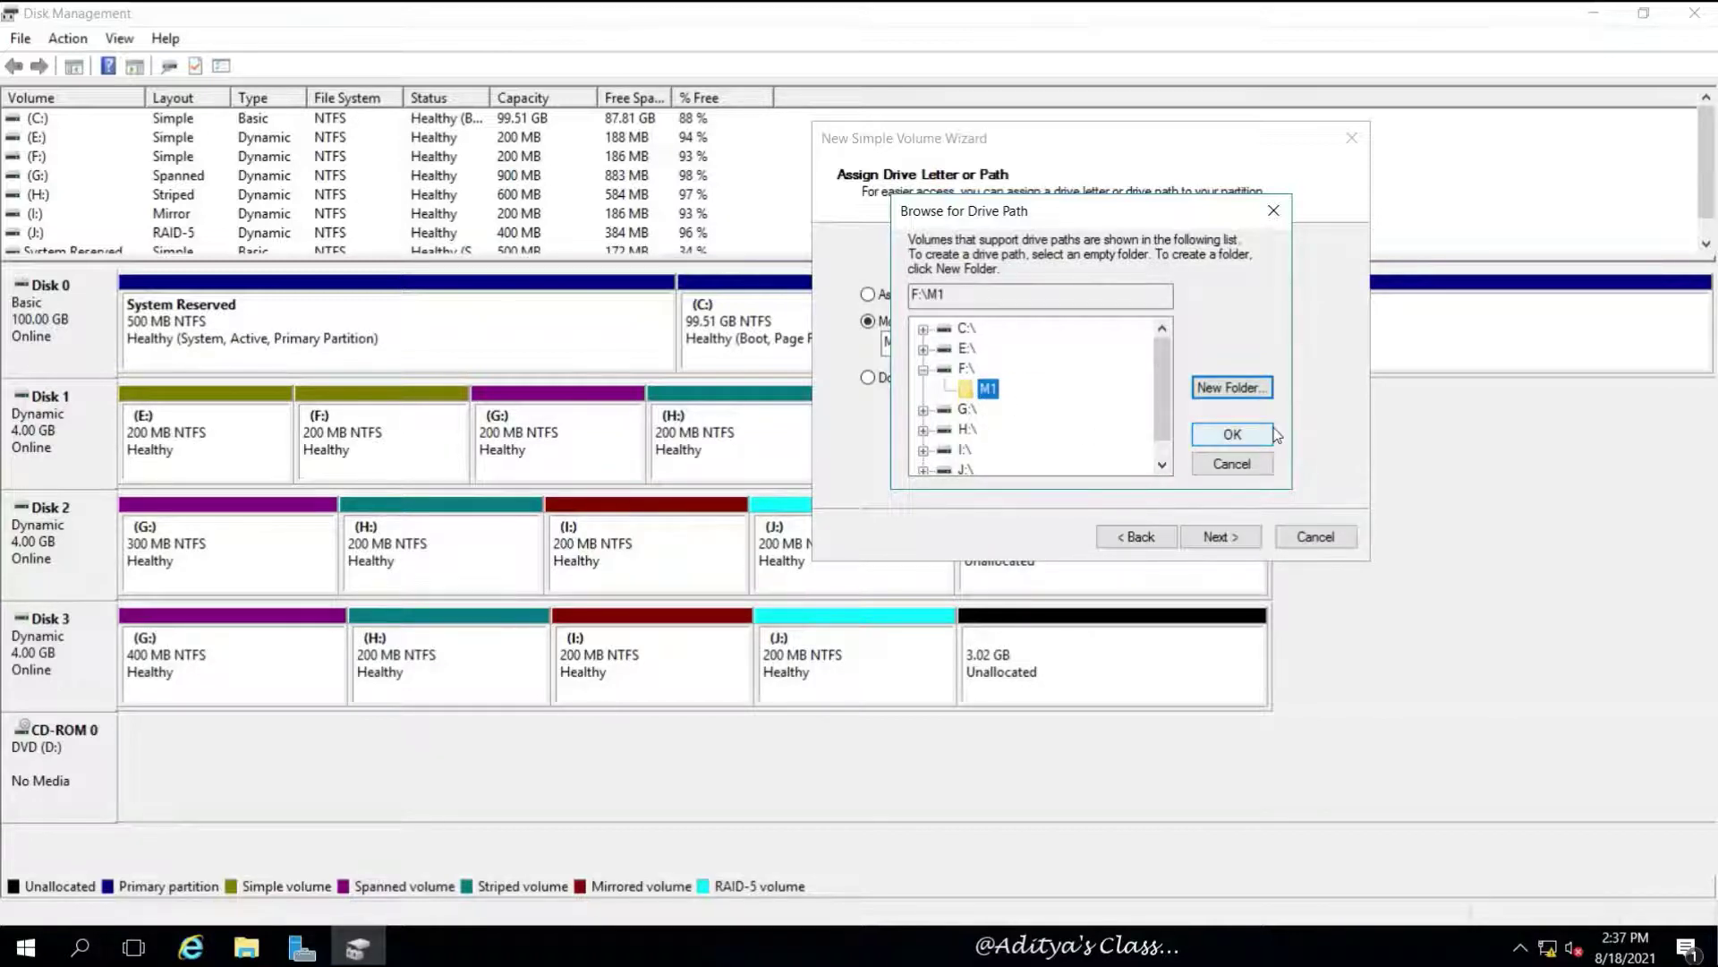
pyautogui.click(1233, 434)
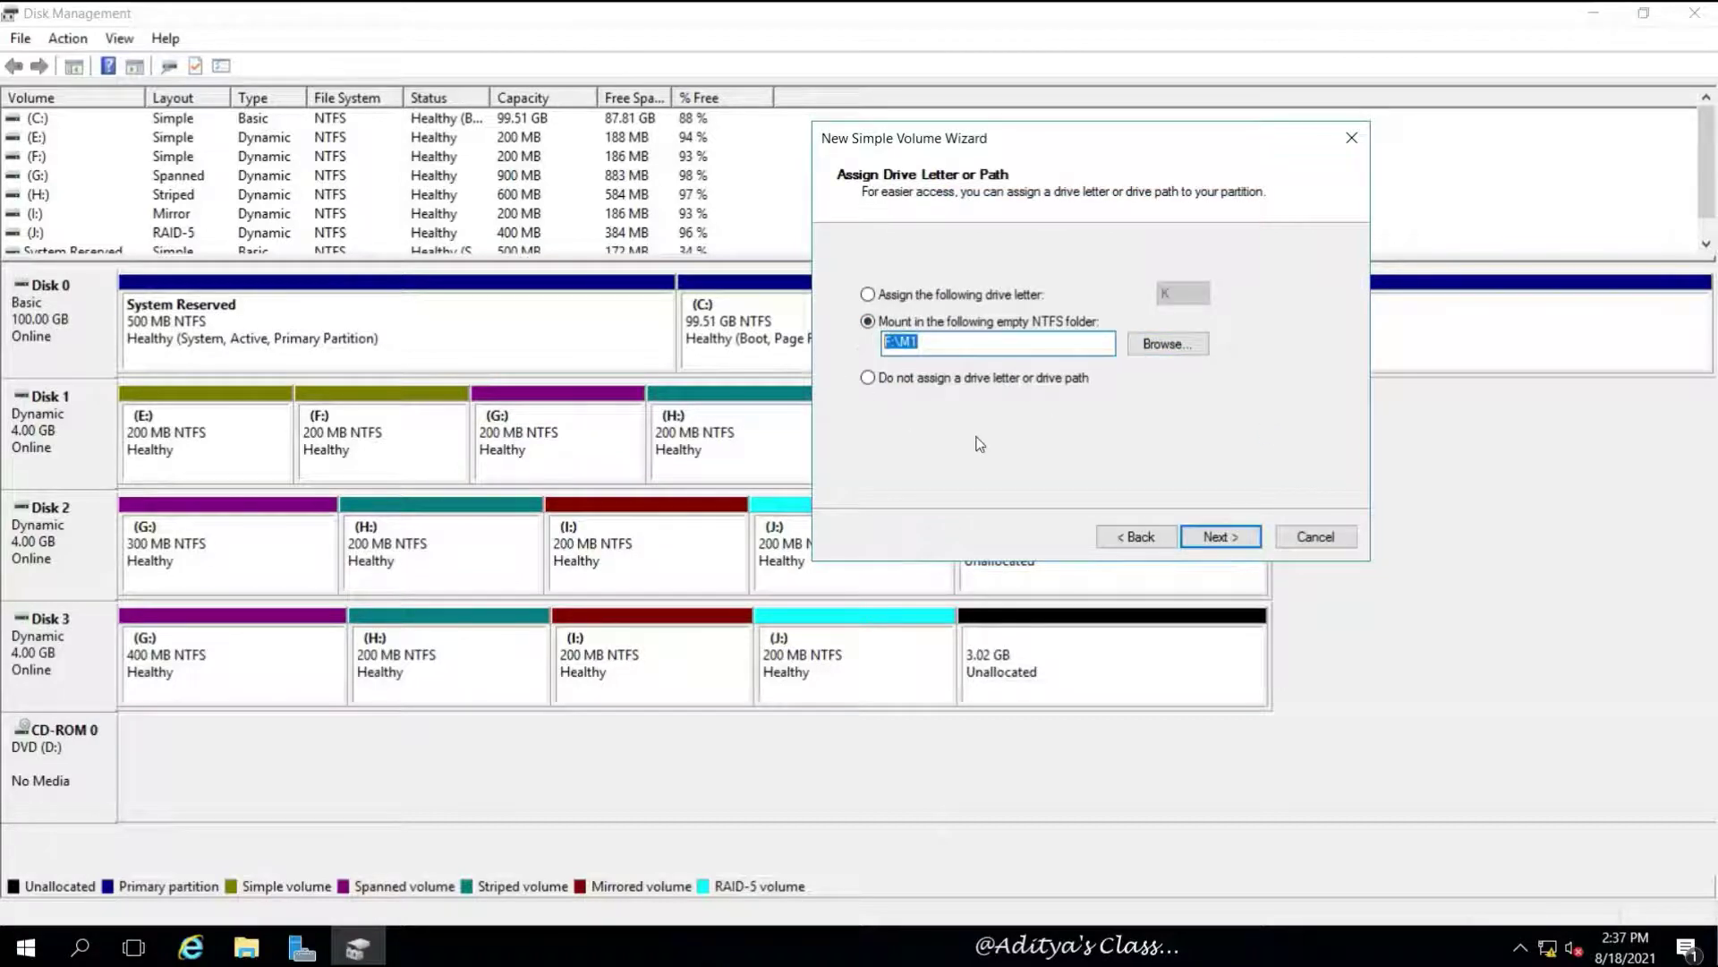
# Finish the mounted simple volume, quick-formatted as NTFS with no volume label.
pyautogui.click(1236, 537)
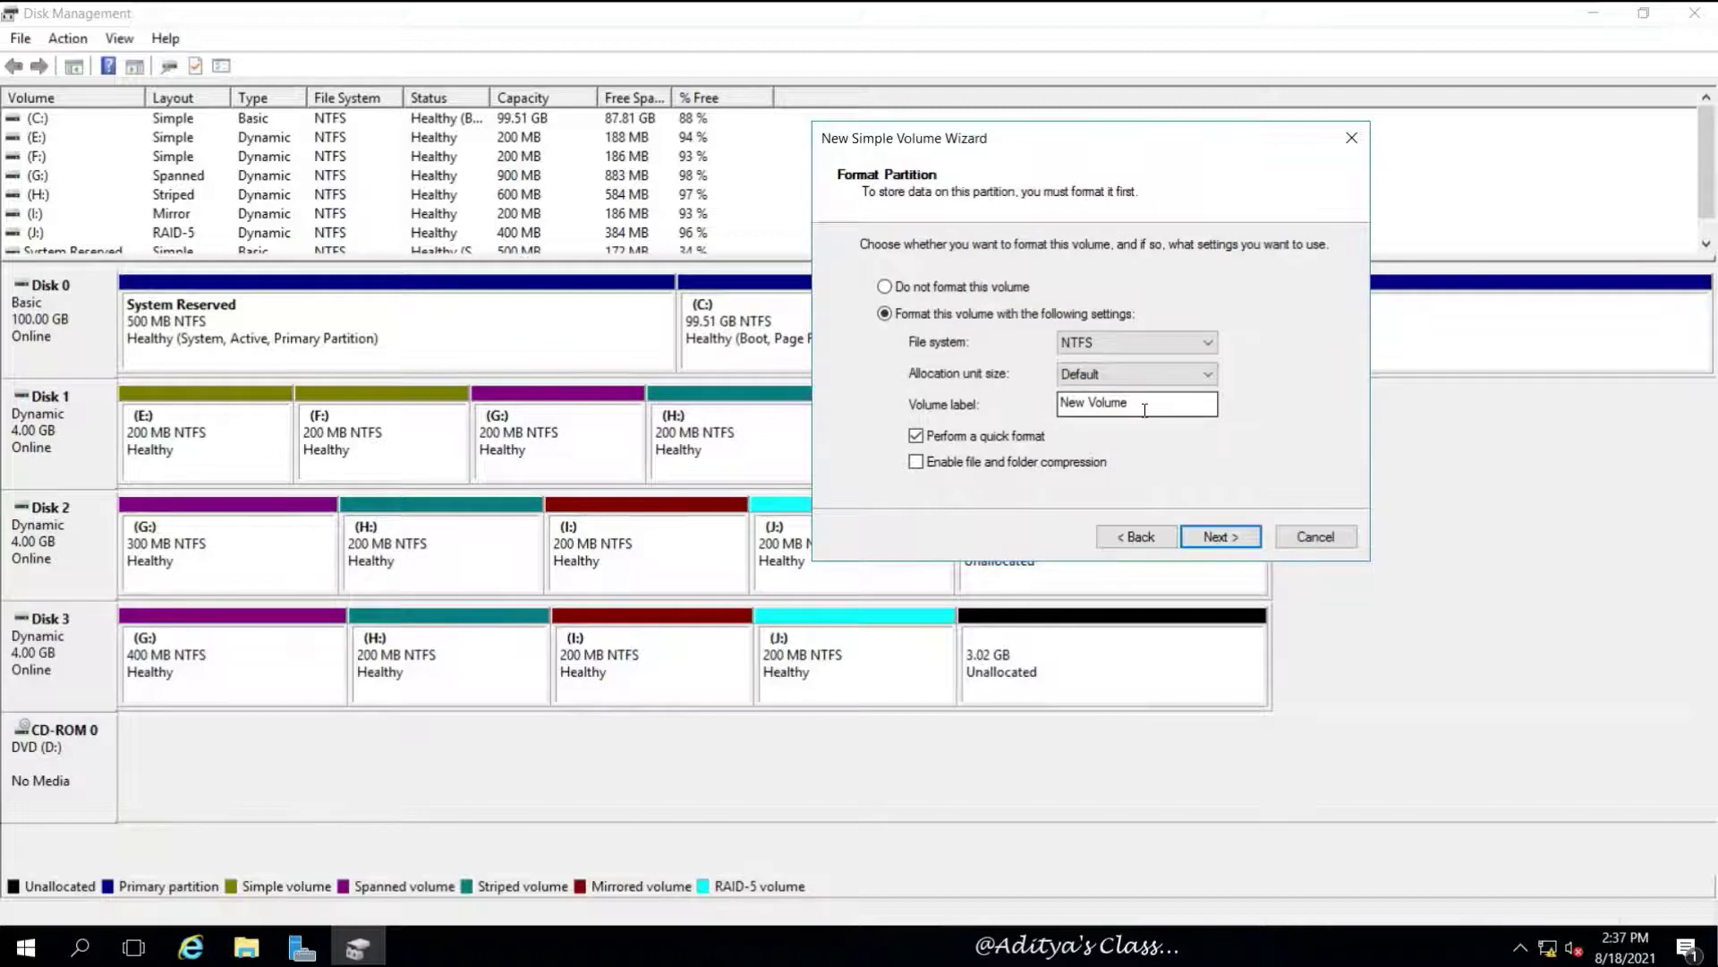
pyautogui.moveTo(1146, 405); pyautogui.dragTo(990, 412)
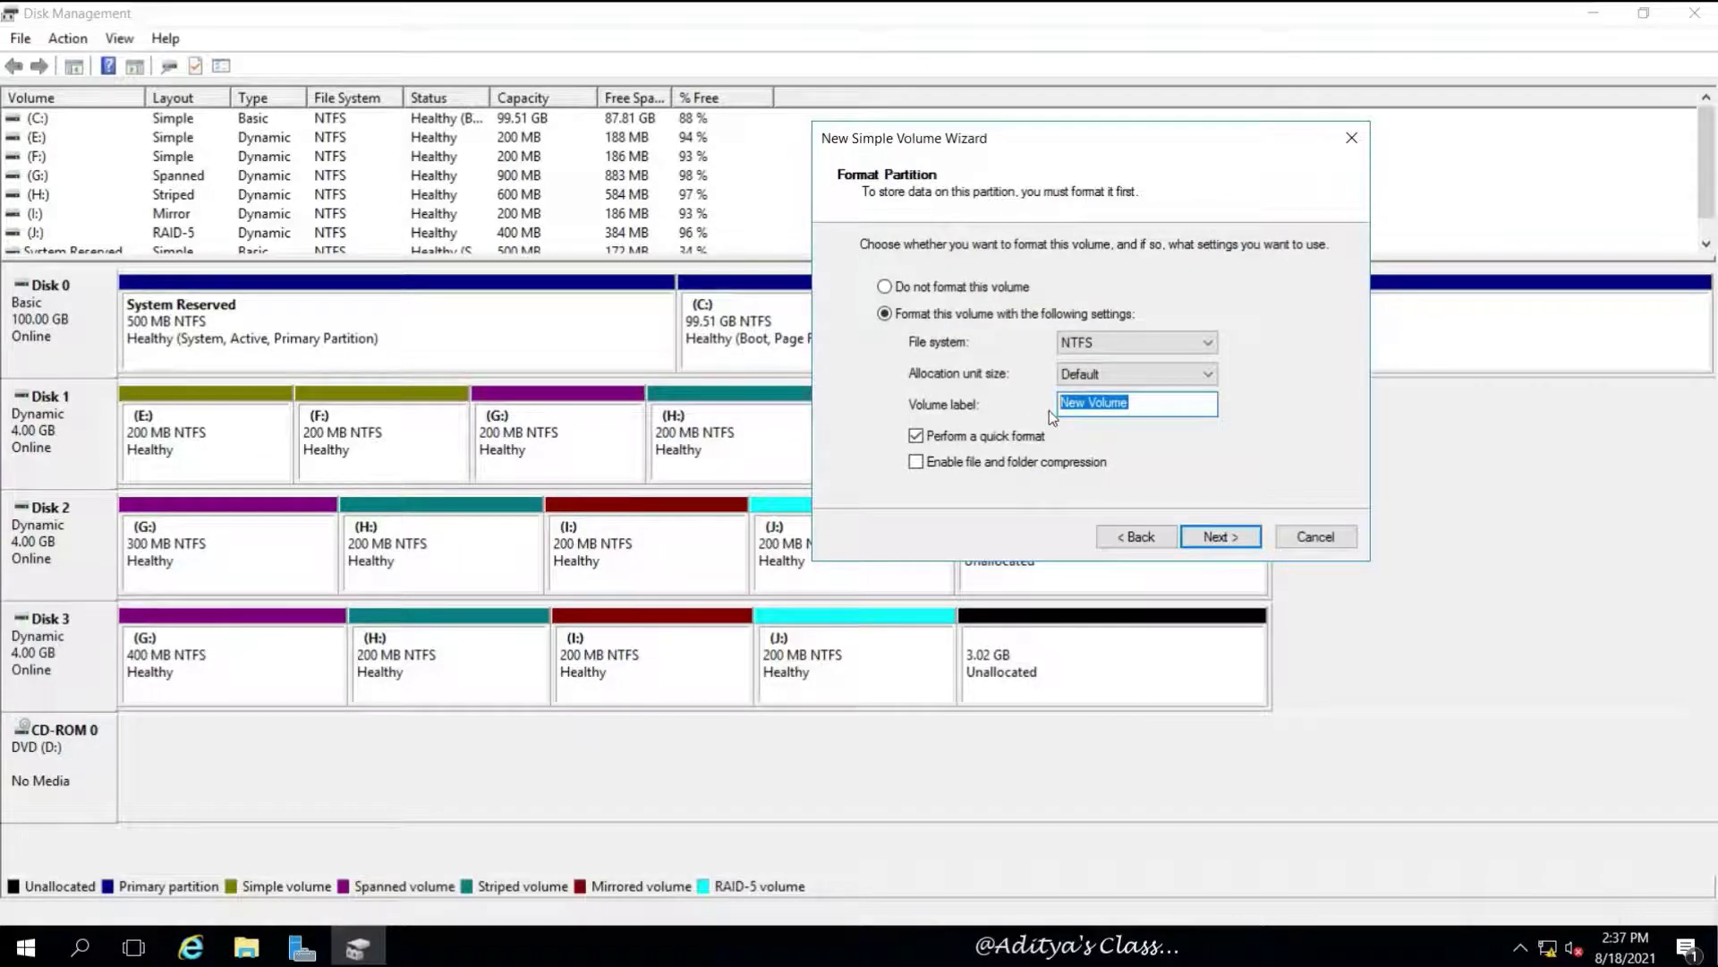
pyautogui.press('BackSpace')
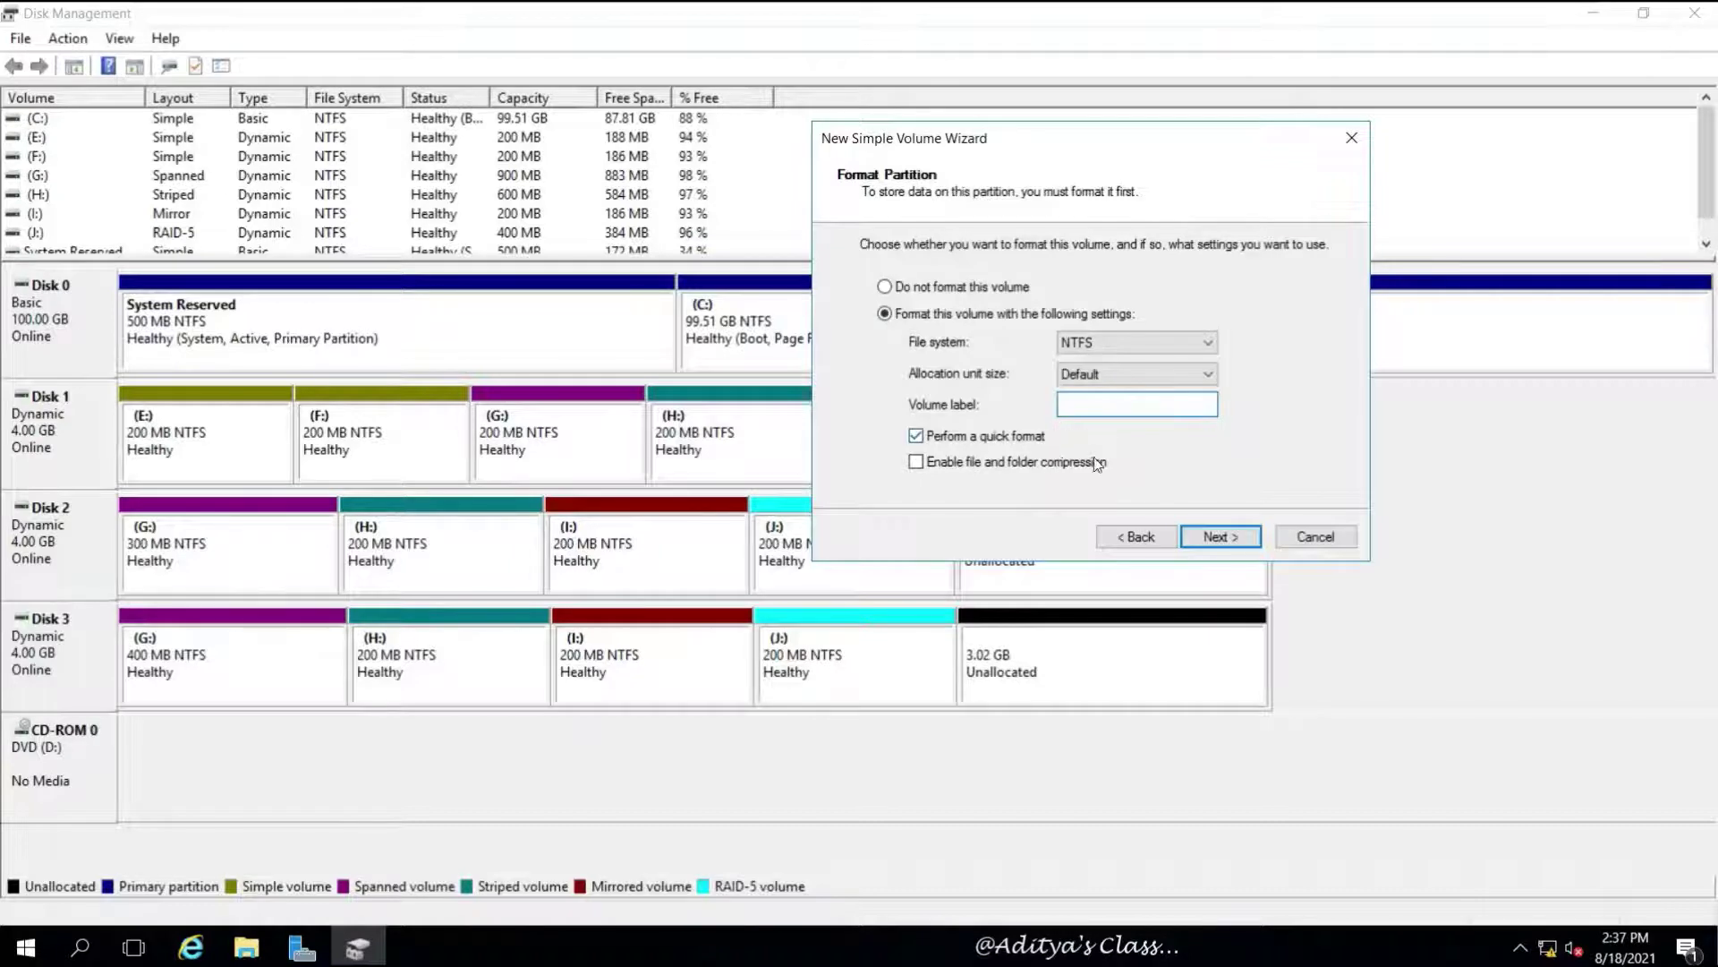
pyautogui.click(1237, 537)
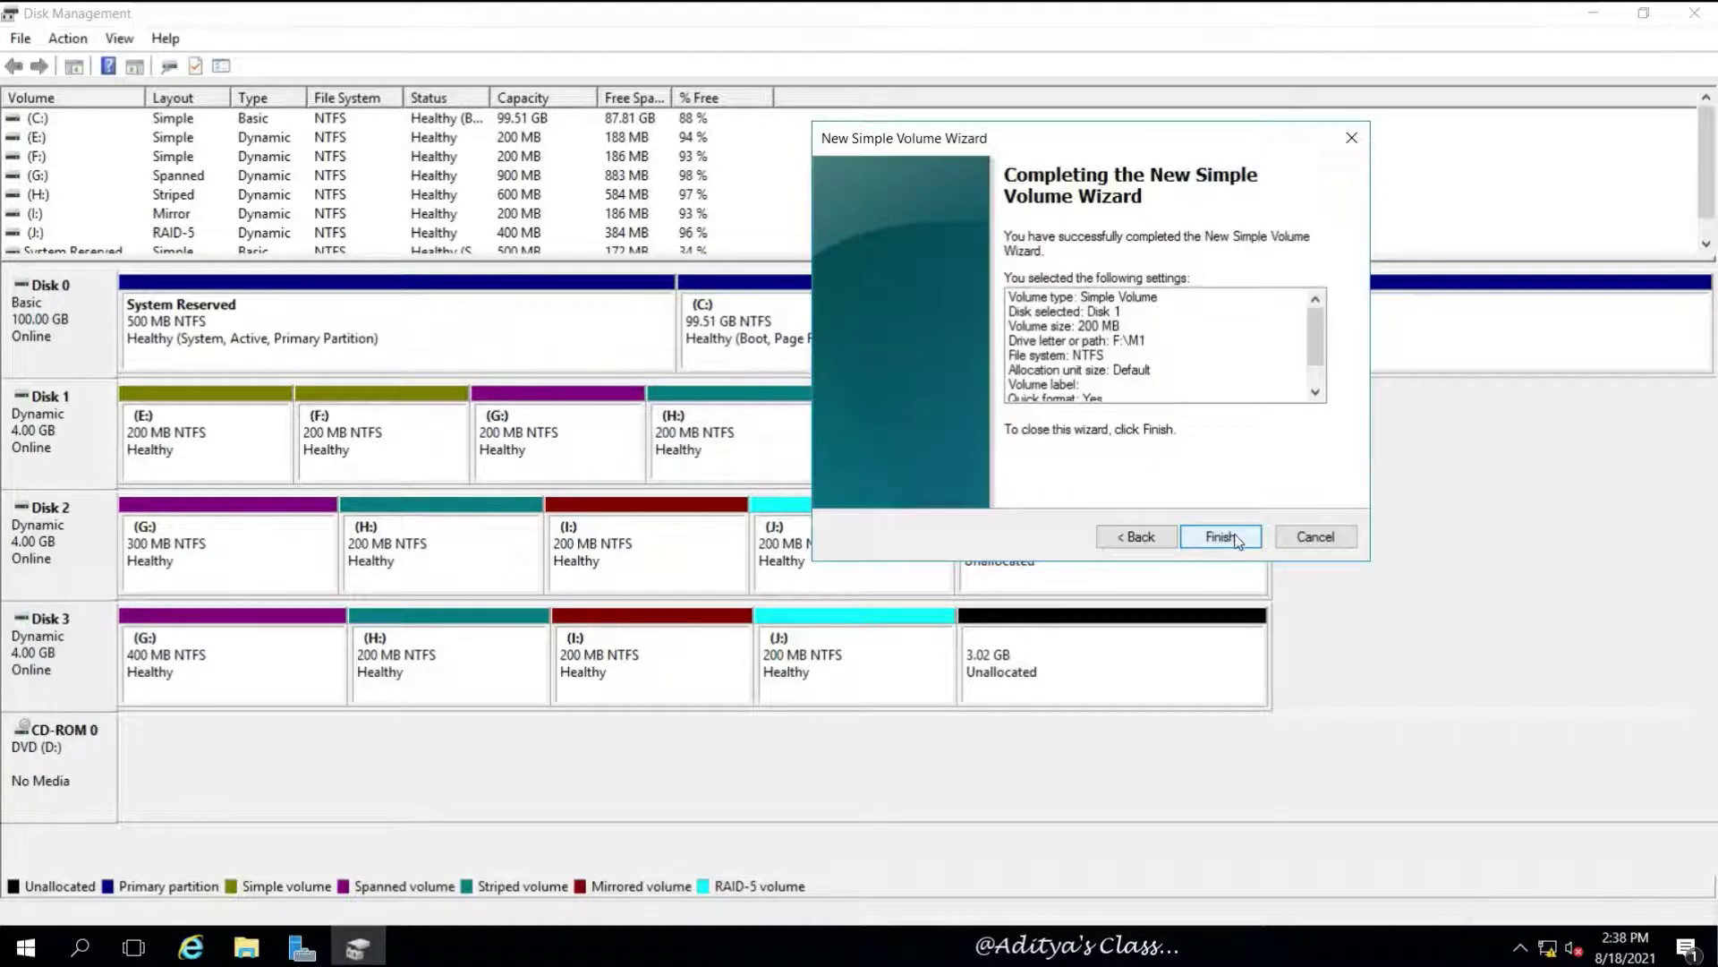
pyautogui.click(1237, 537)
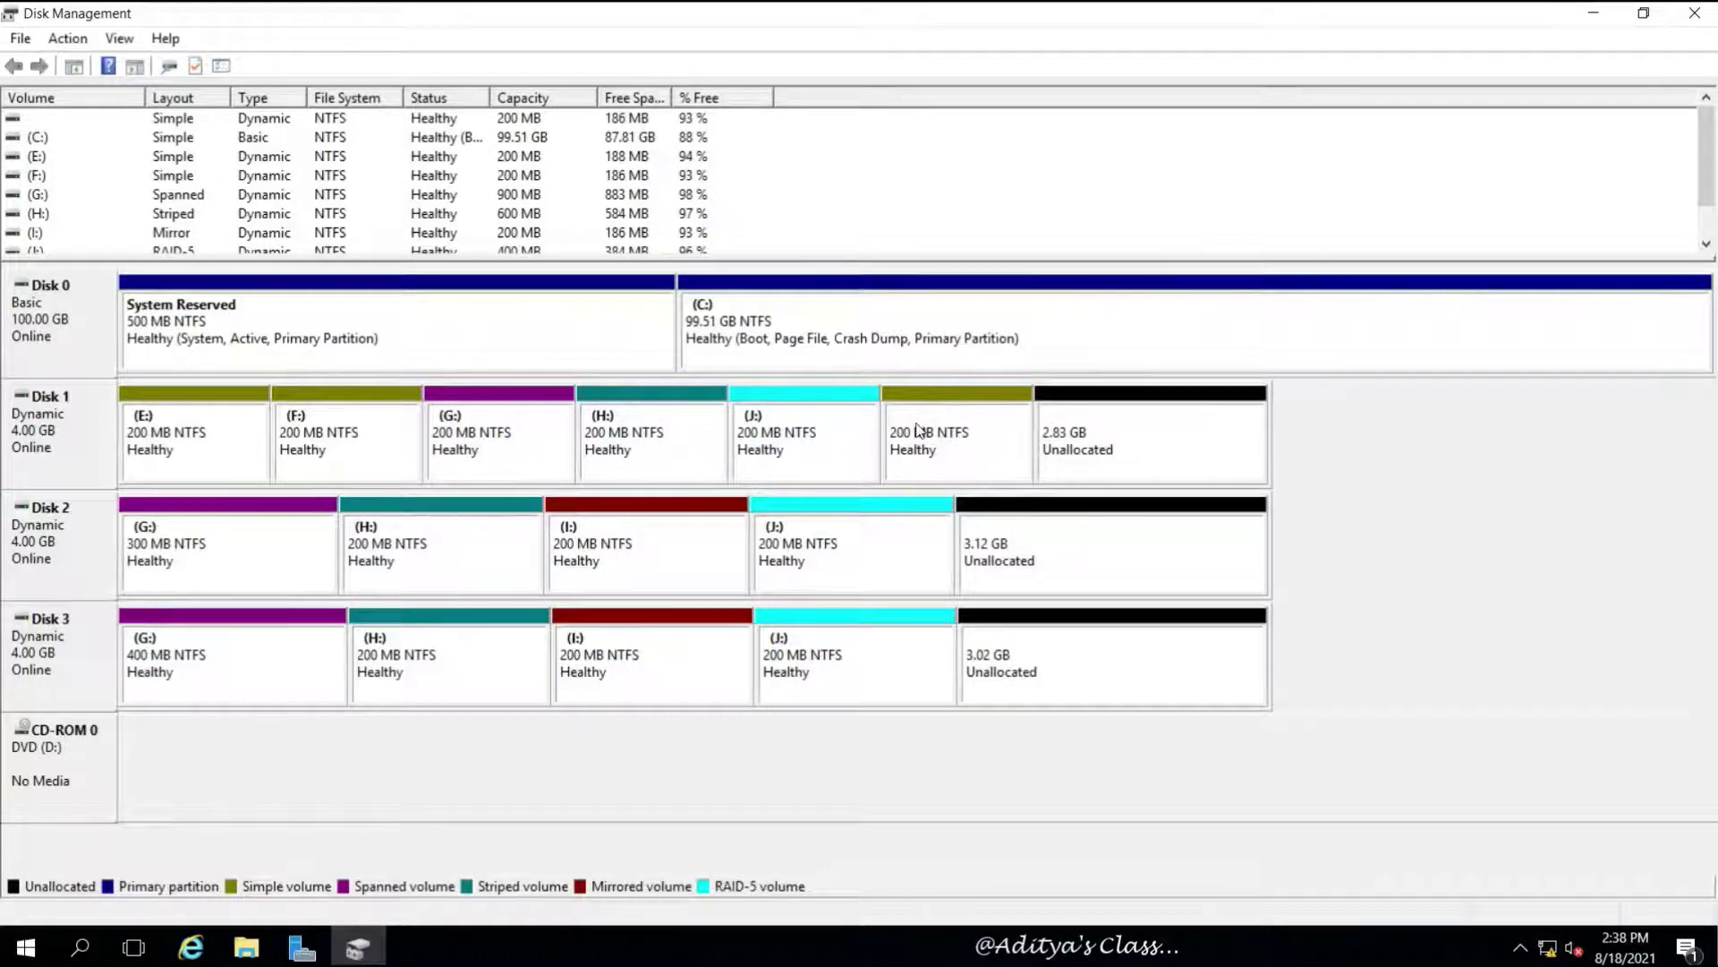
# Check the new volume's available commands, then browse to the mounted folder M1 on drive F: in File Explorer.
pyautogui.rightClick(966, 428)
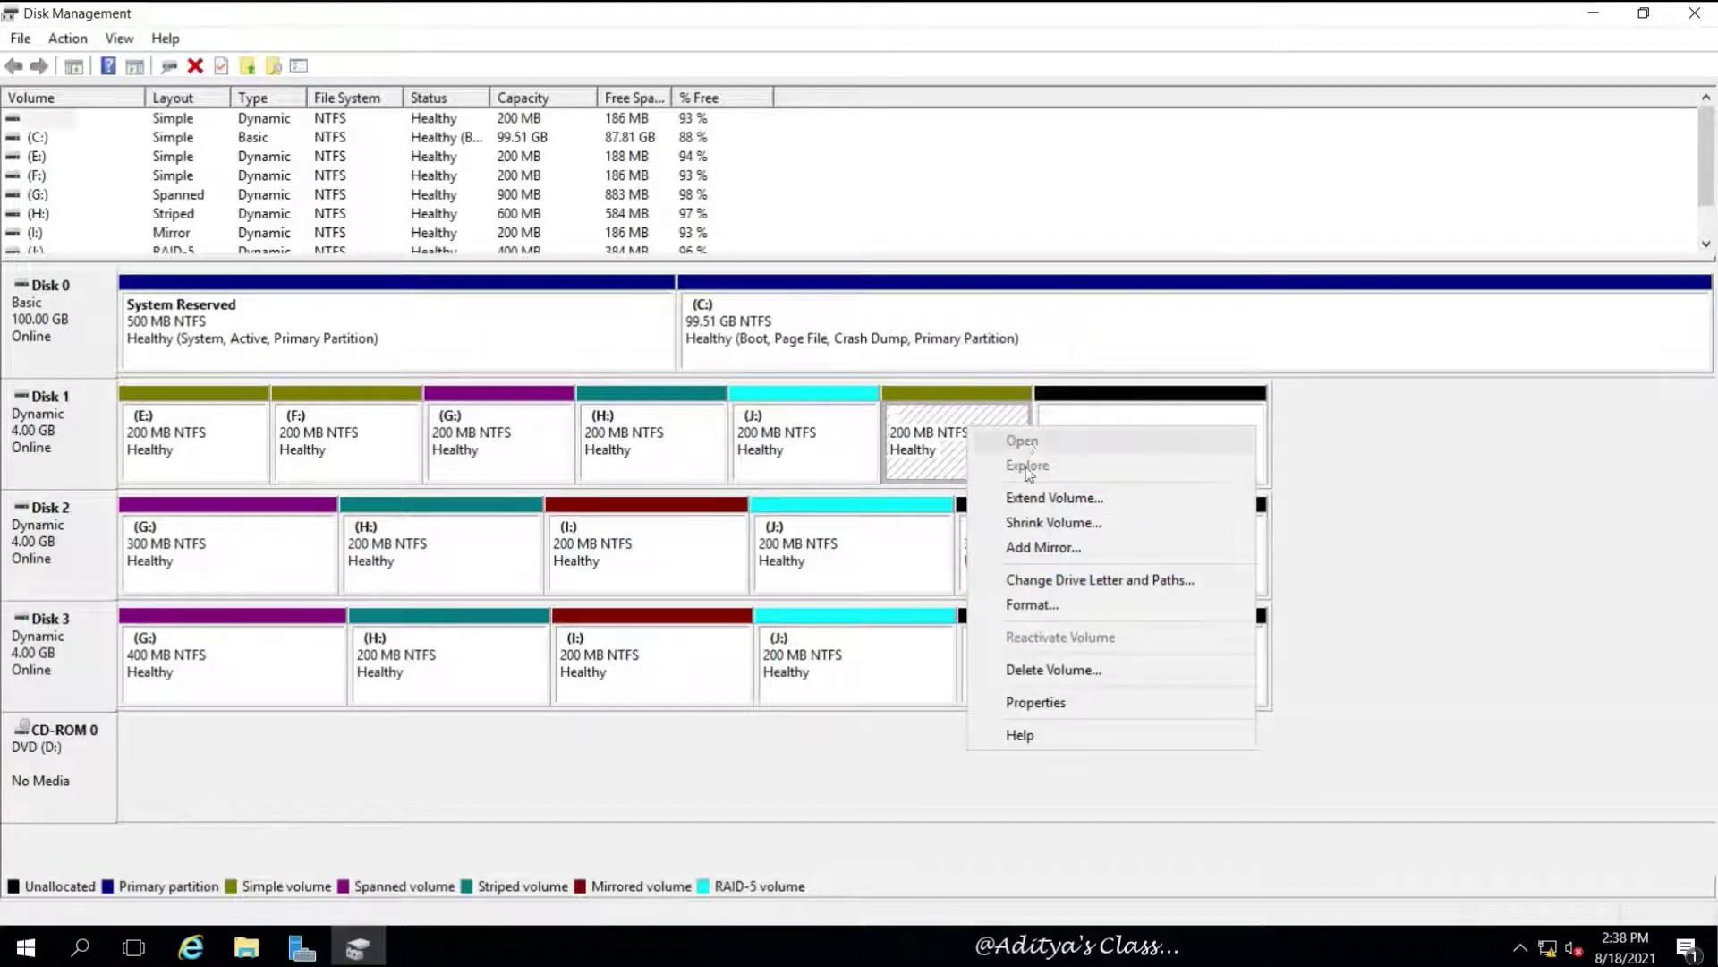
pyautogui.click(1402, 500)
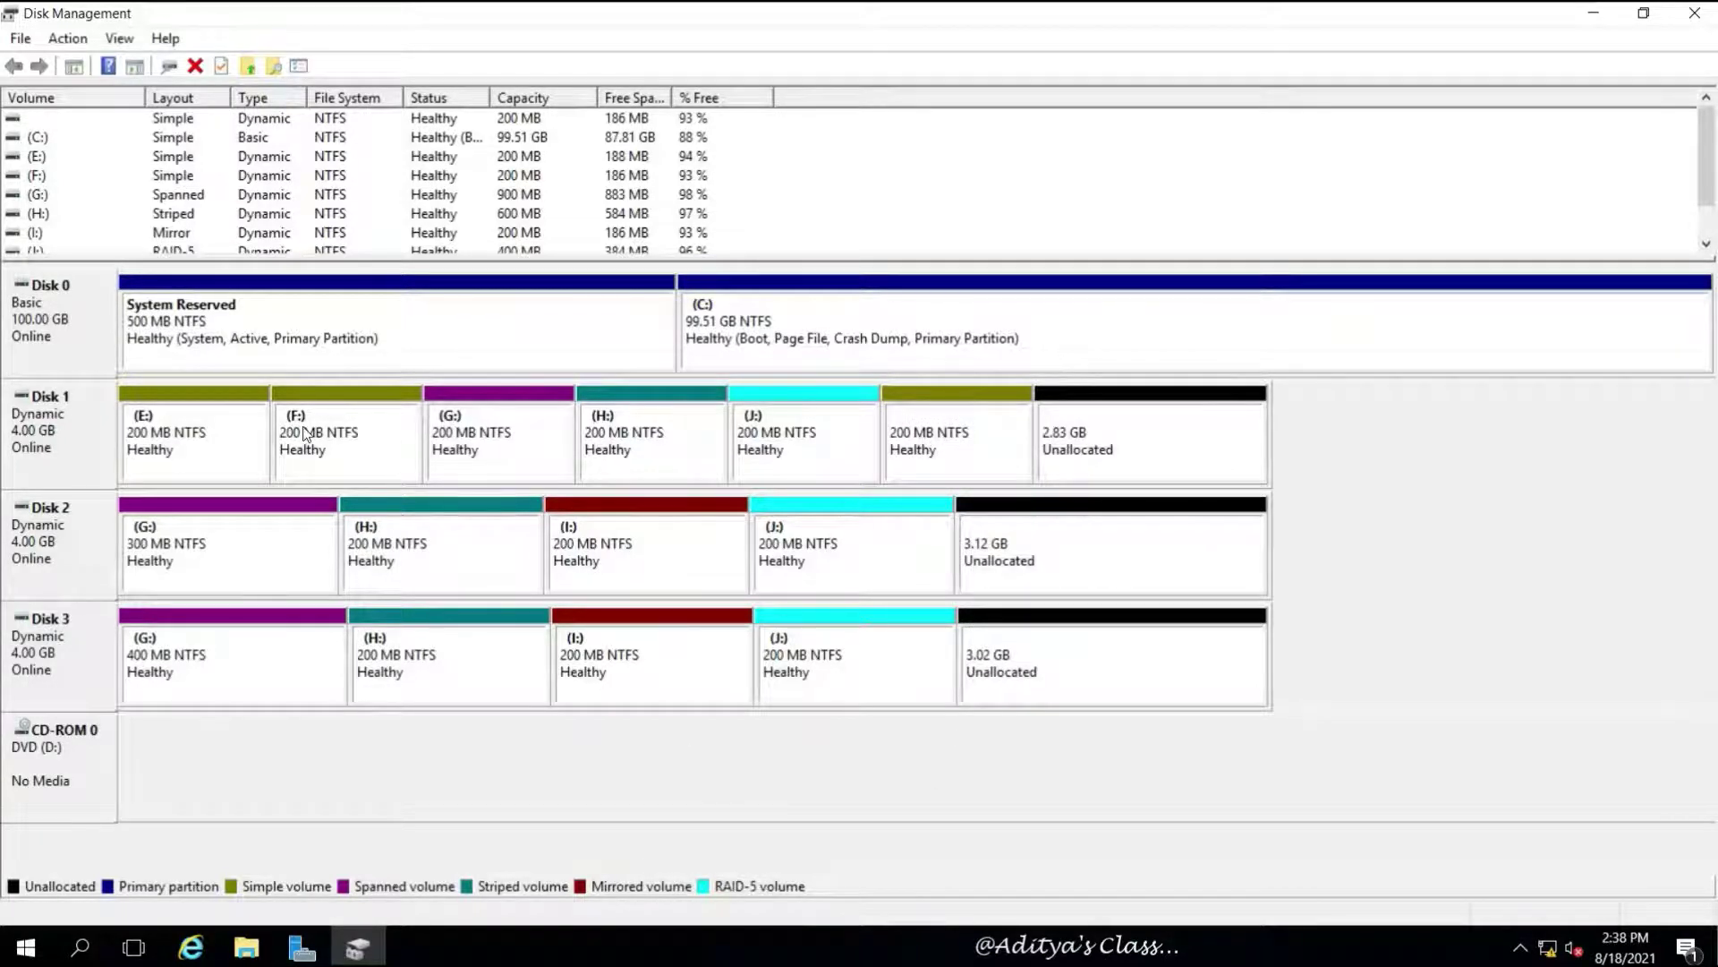
pyautogui.rightClick(196, 398)
pyautogui.click(260, 415)
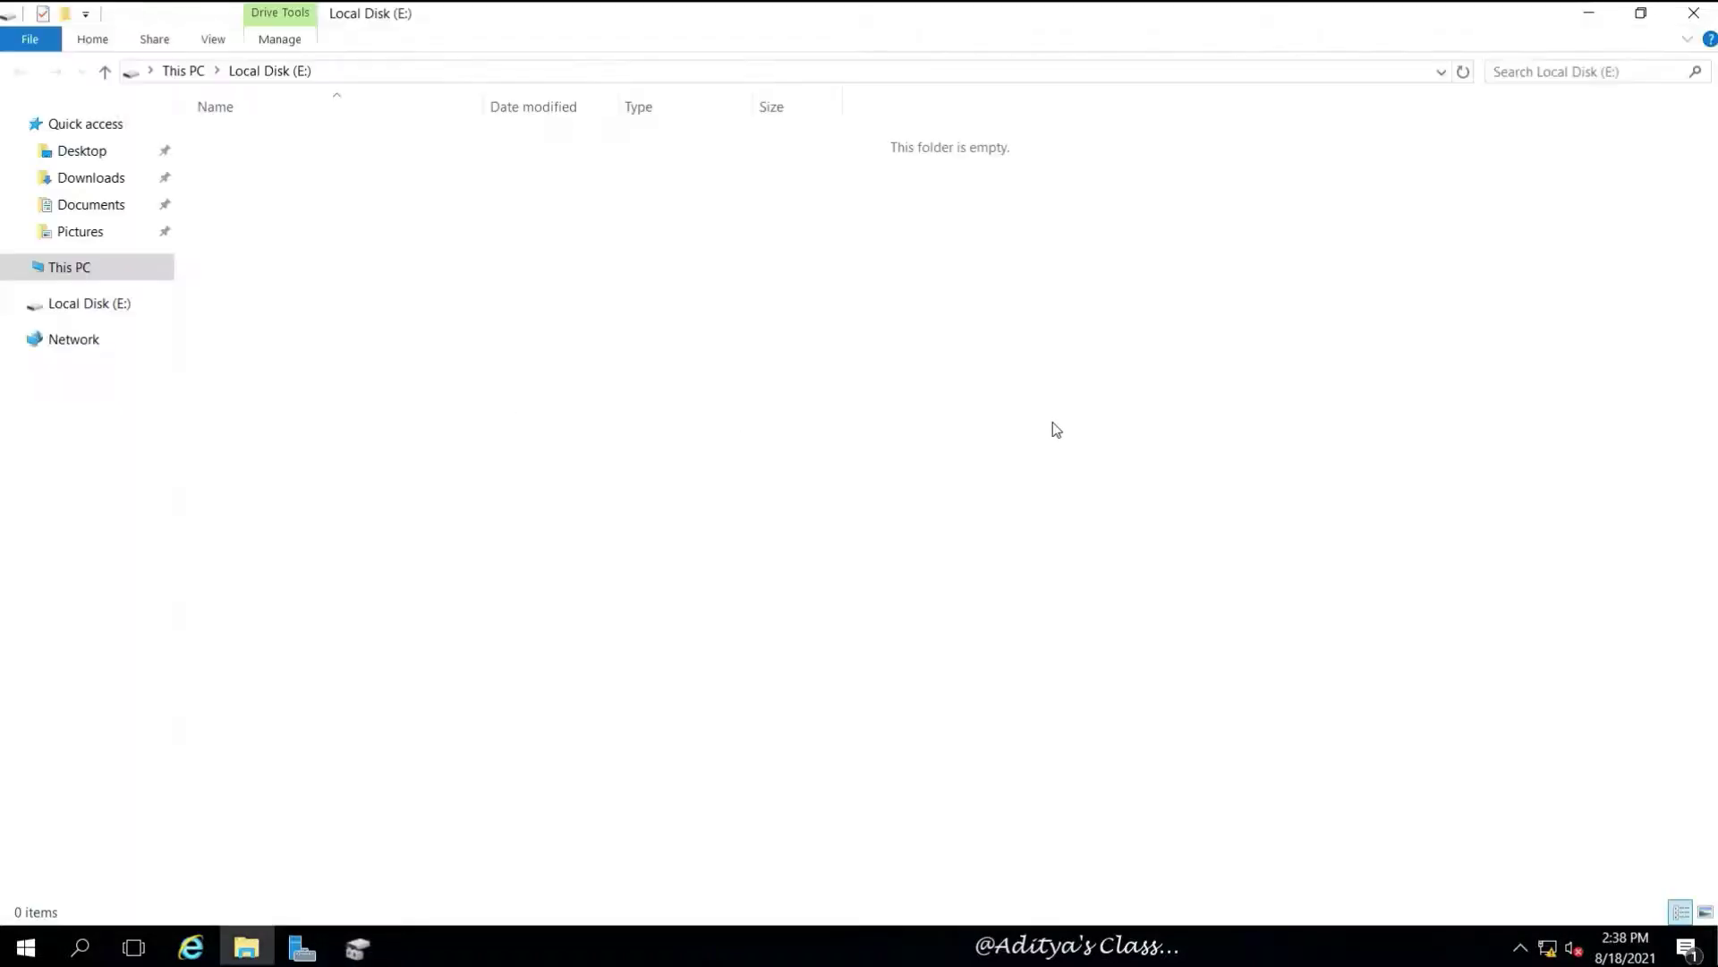
pyautogui.click(202, 73)
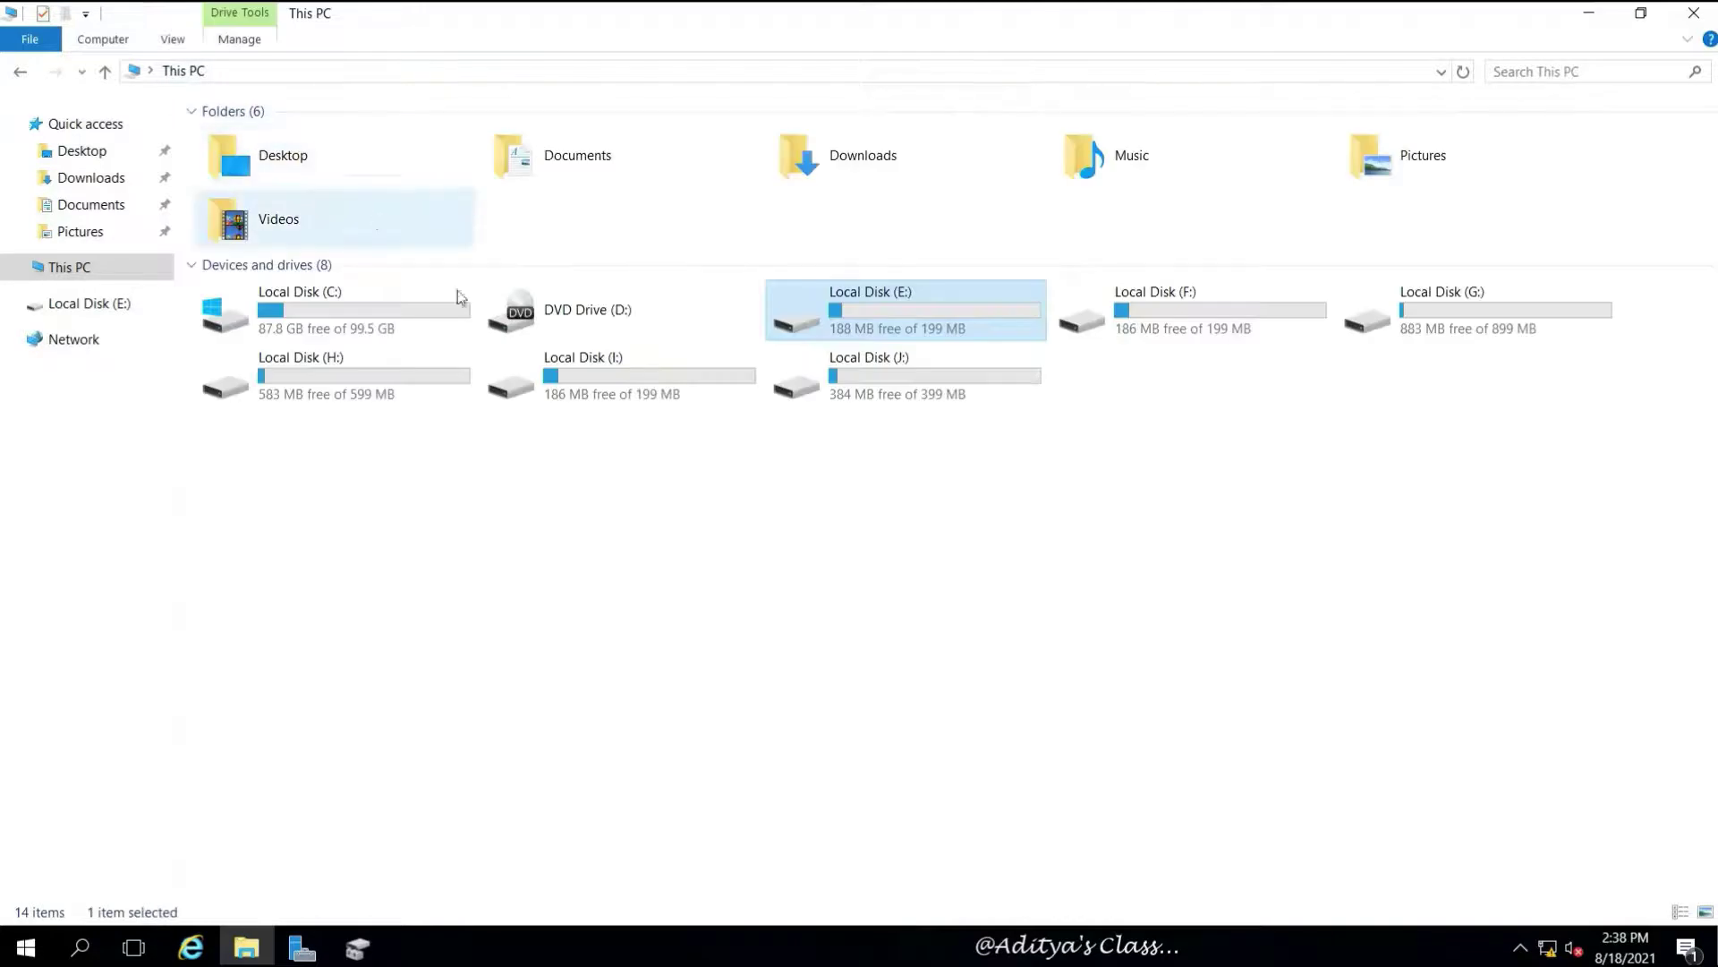
pyautogui.doubleClick(1151, 317)
pyautogui.click(222, 141)
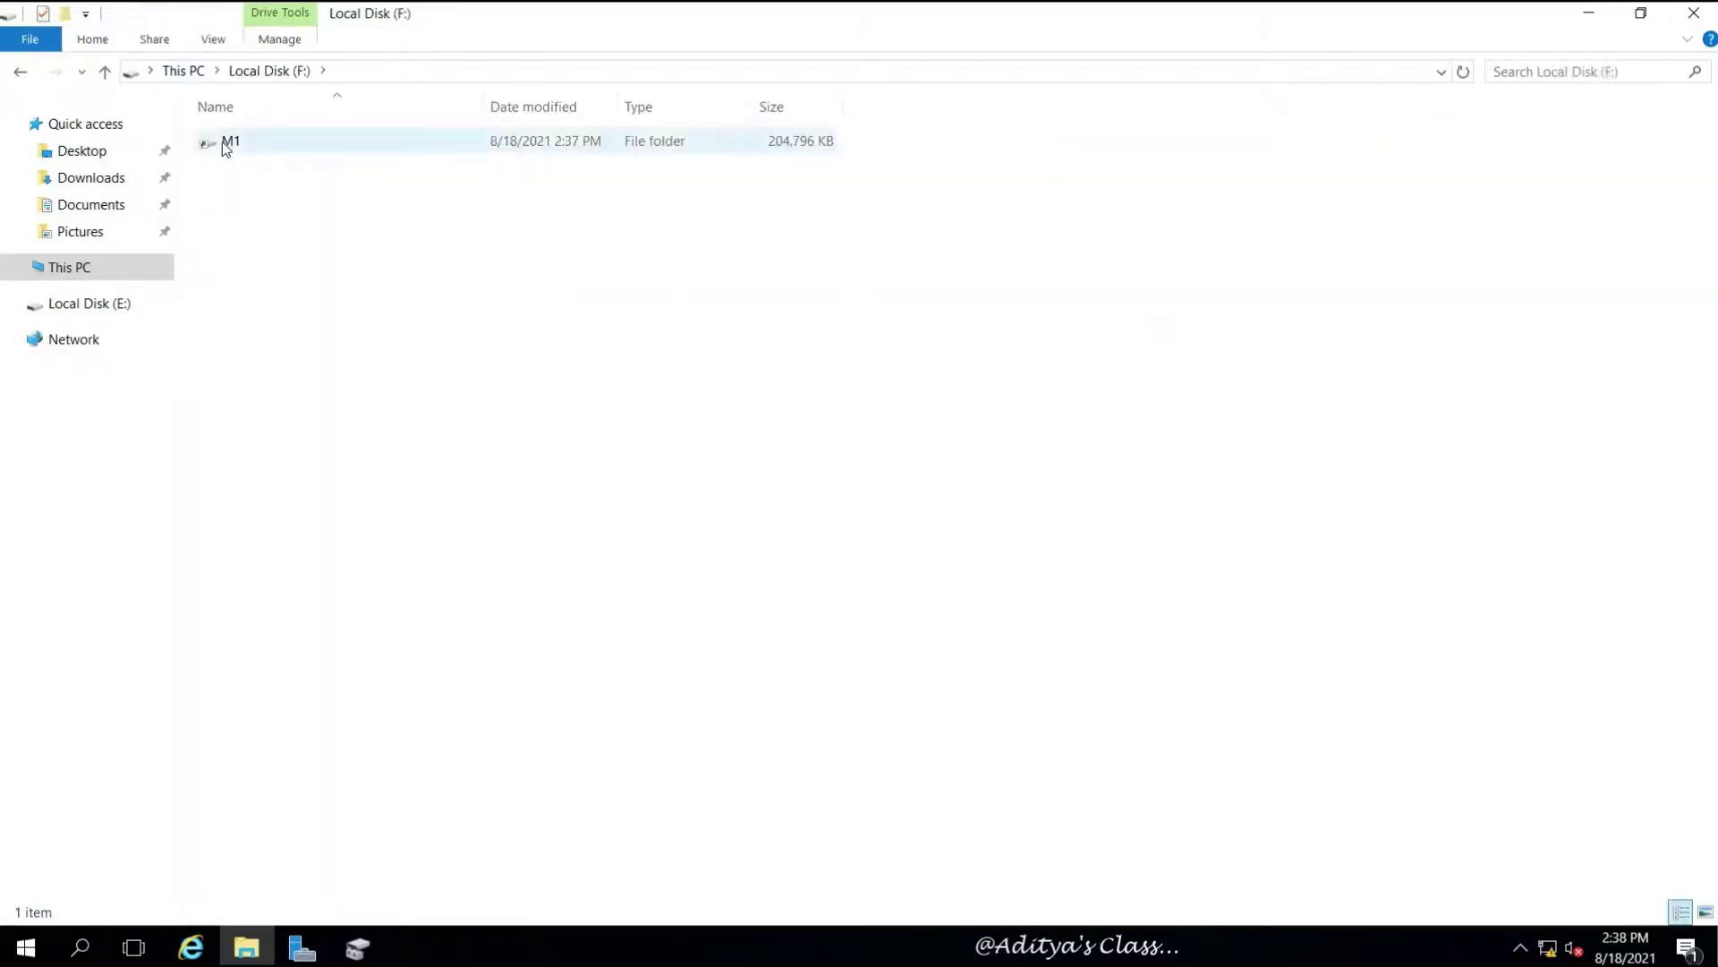
pyautogui.doubleClick(223, 142)
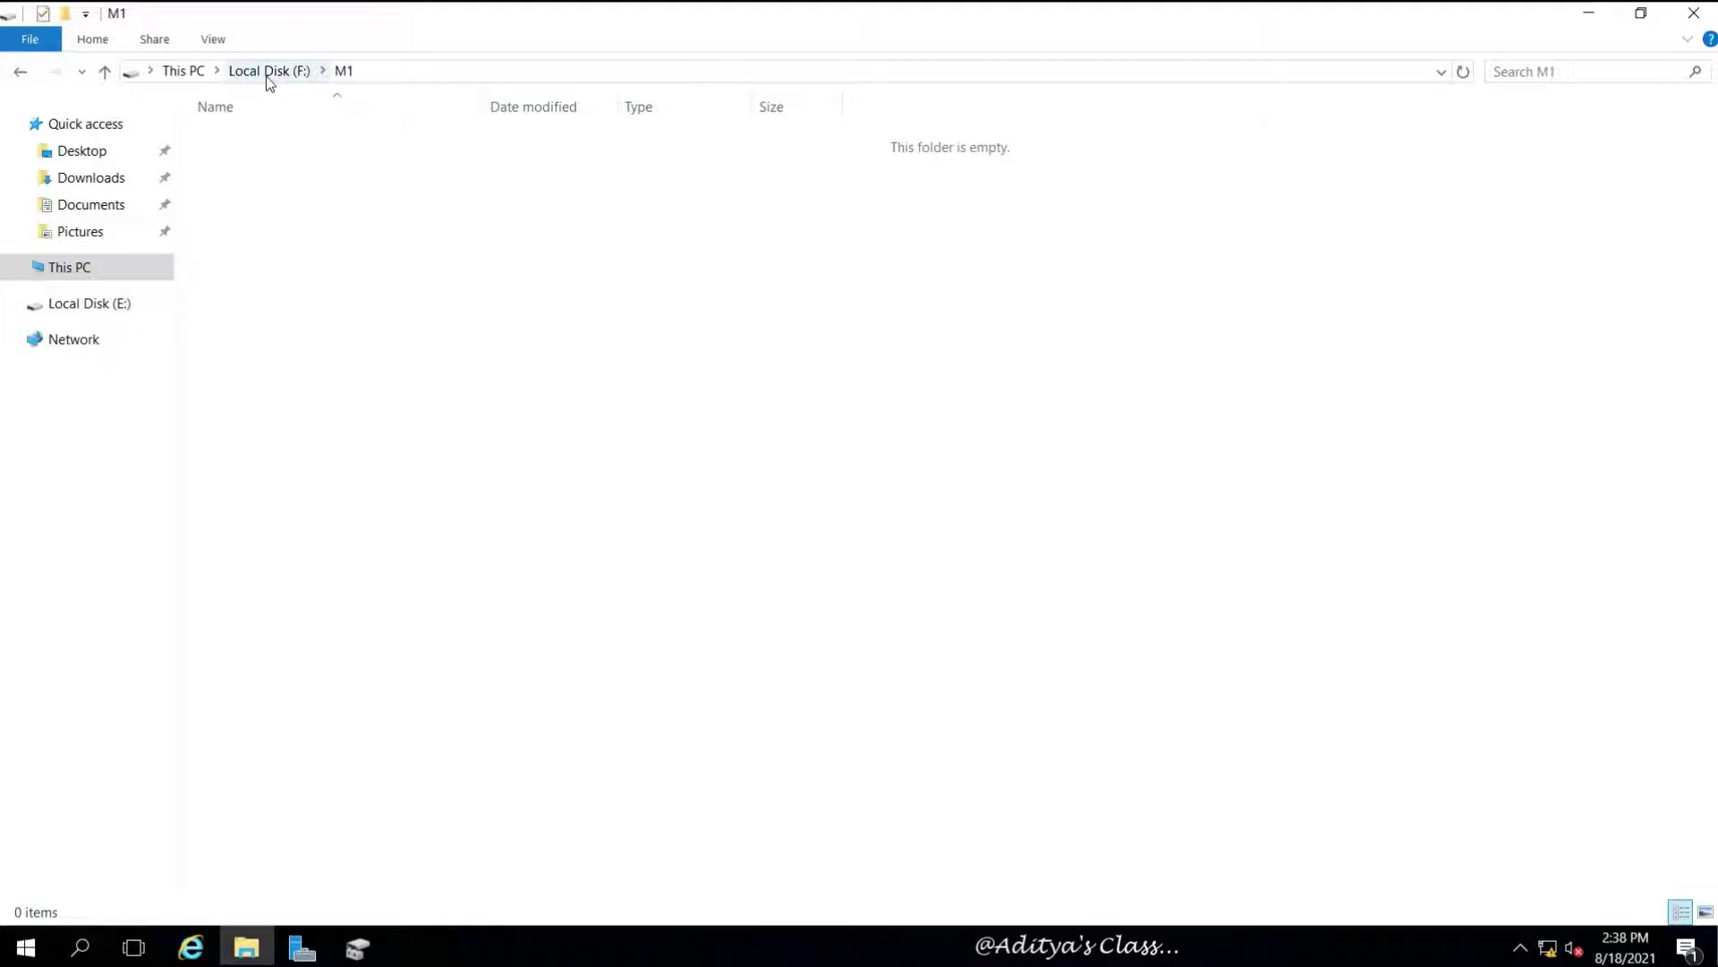
# View the properties of the M1 folder to check its type and location, and close them.
pyautogui.rightClick(602, 345)
pyautogui.click(667, 619)
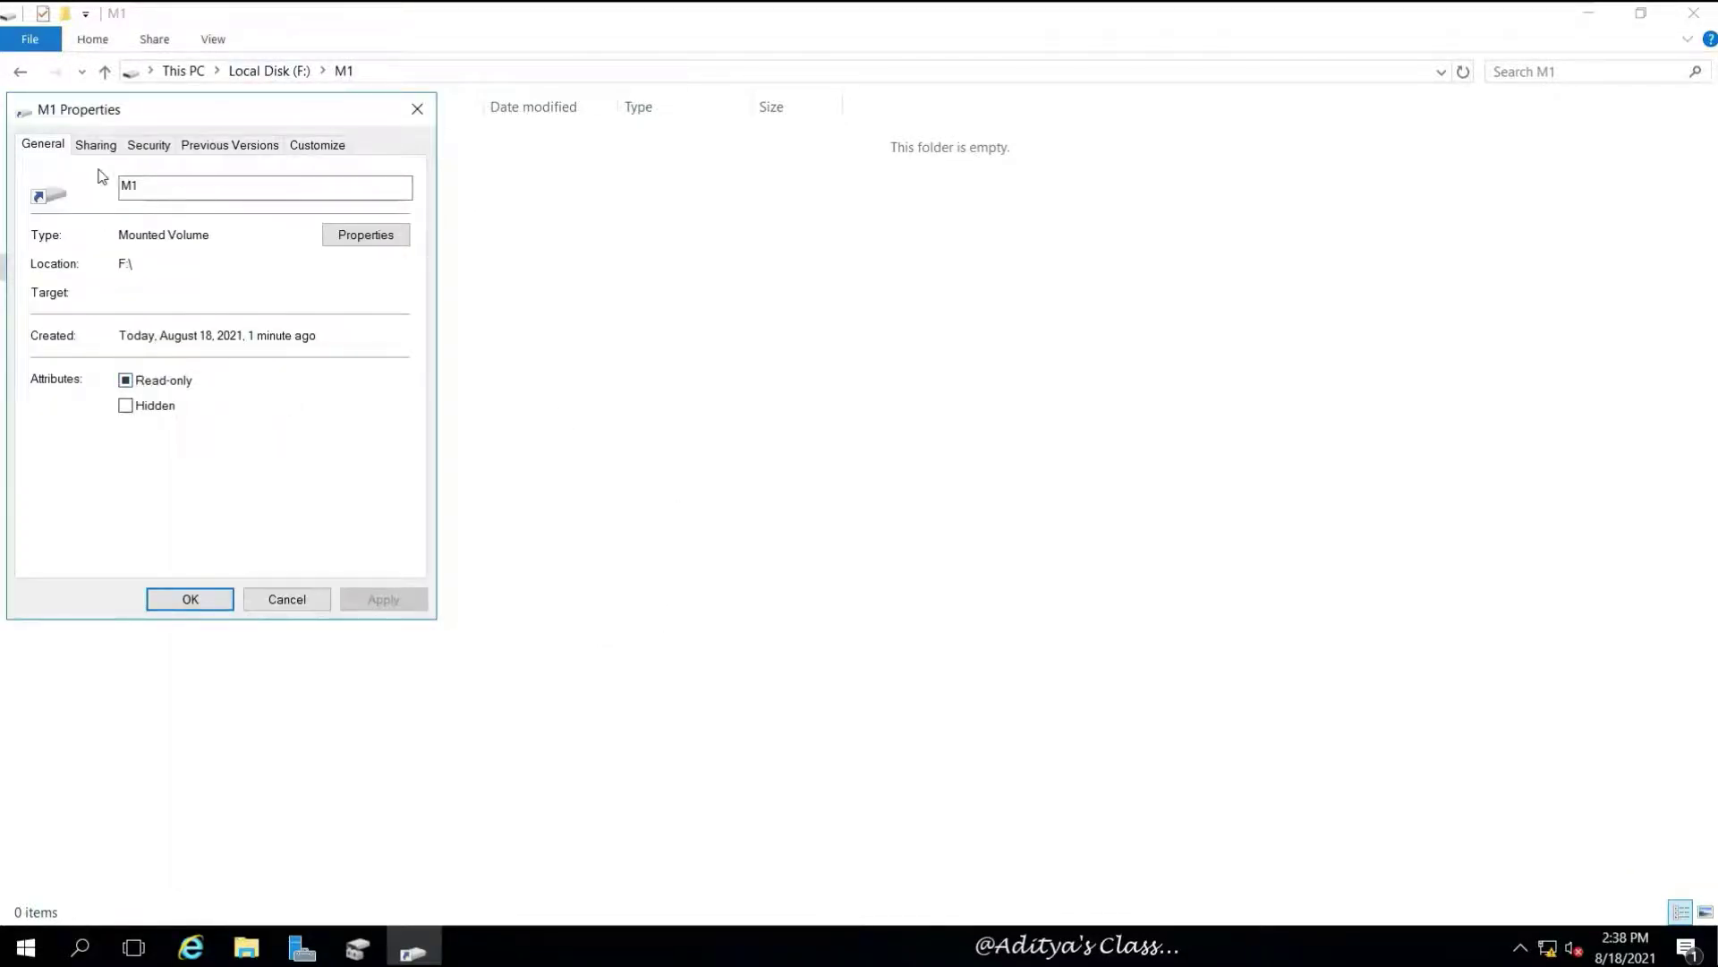
pyautogui.click(417, 108)
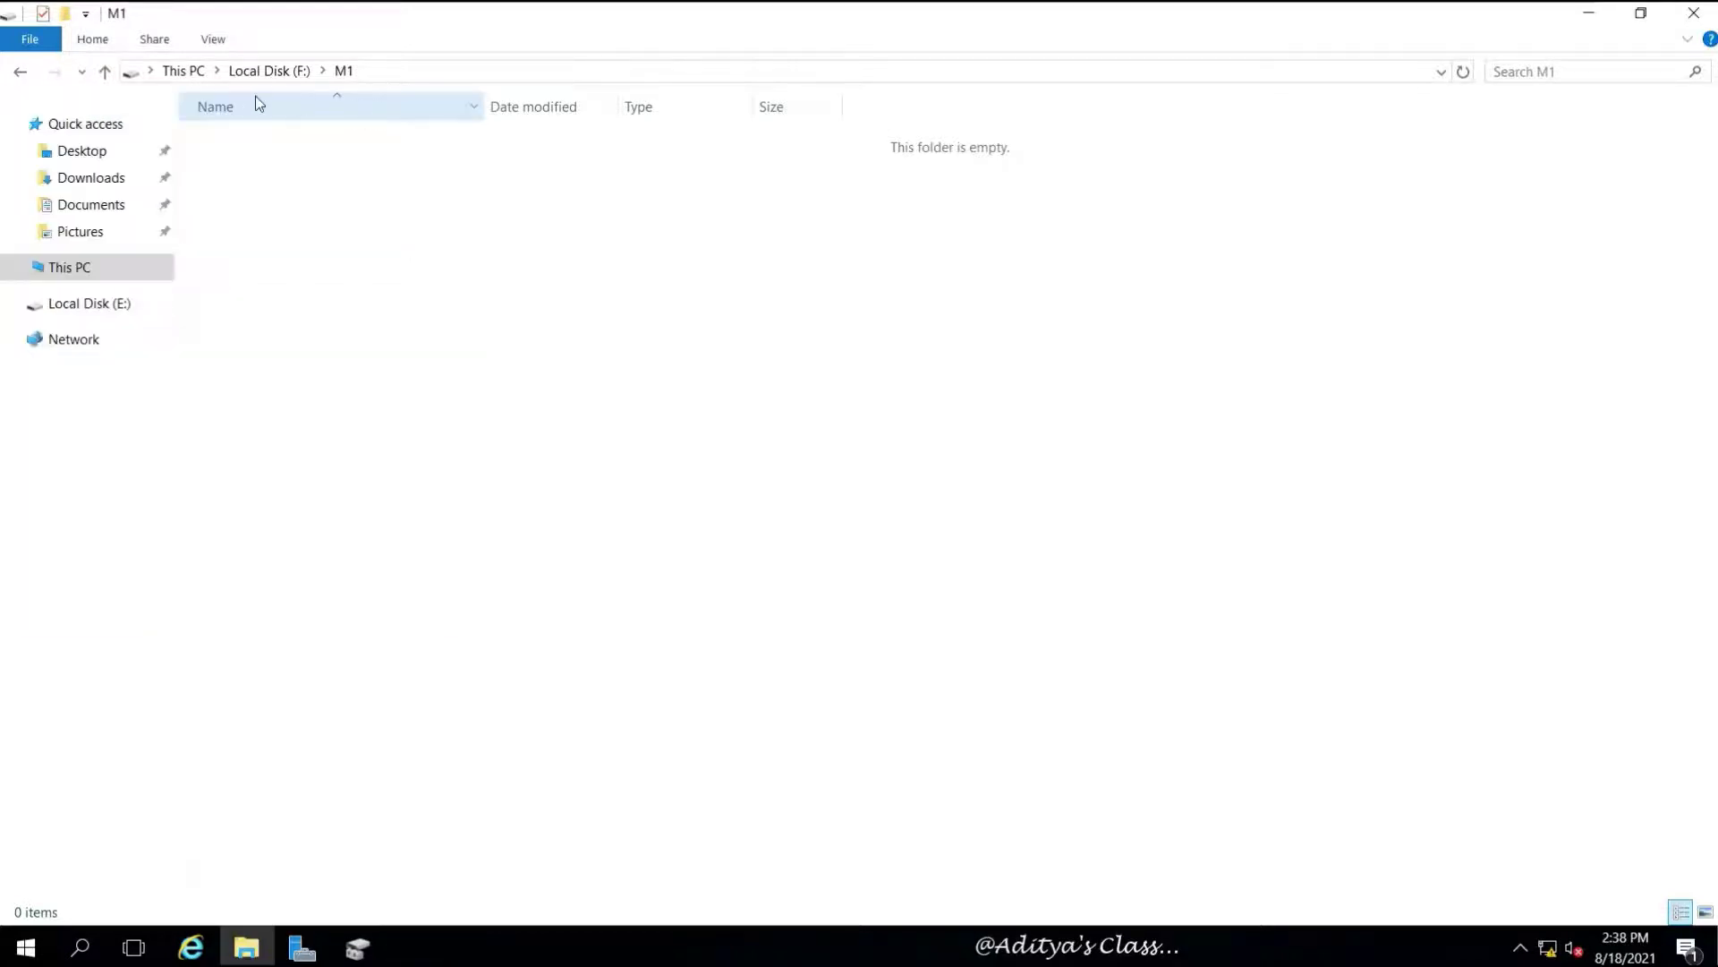
# Return to the This PC drive list and compare it with Disk 1's volumes in Disk Management.
pyautogui.click(260, 70)
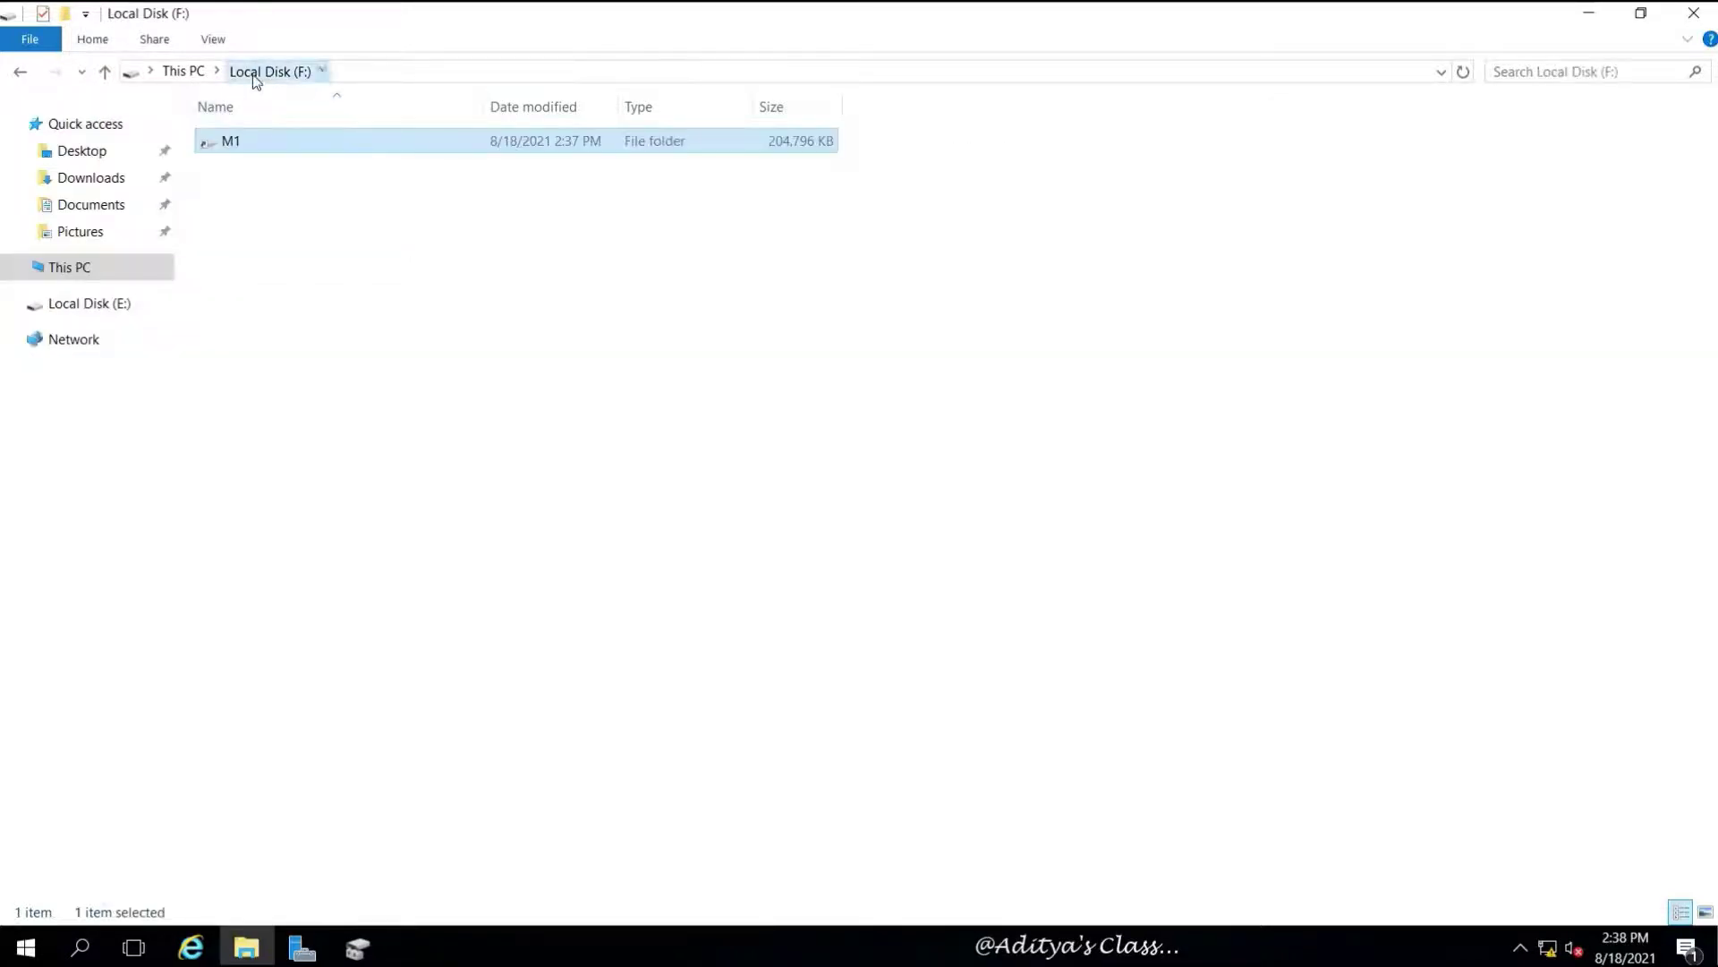
pyautogui.click(189, 72)
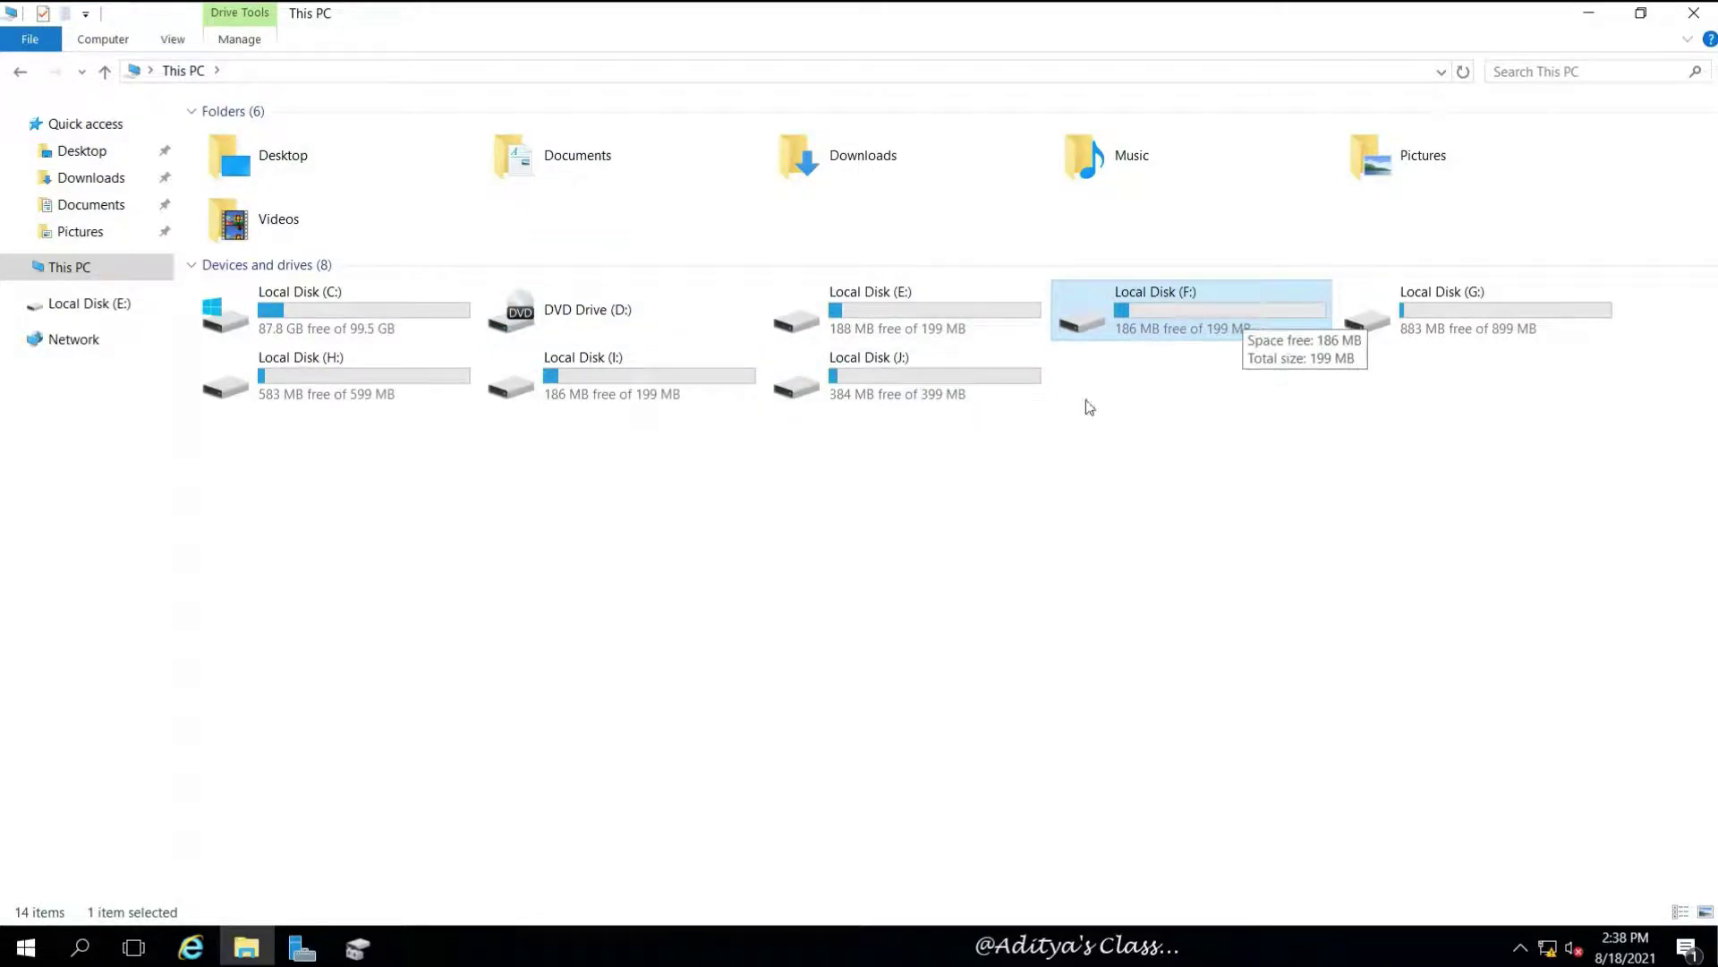
pyautogui.click(1032, 564)
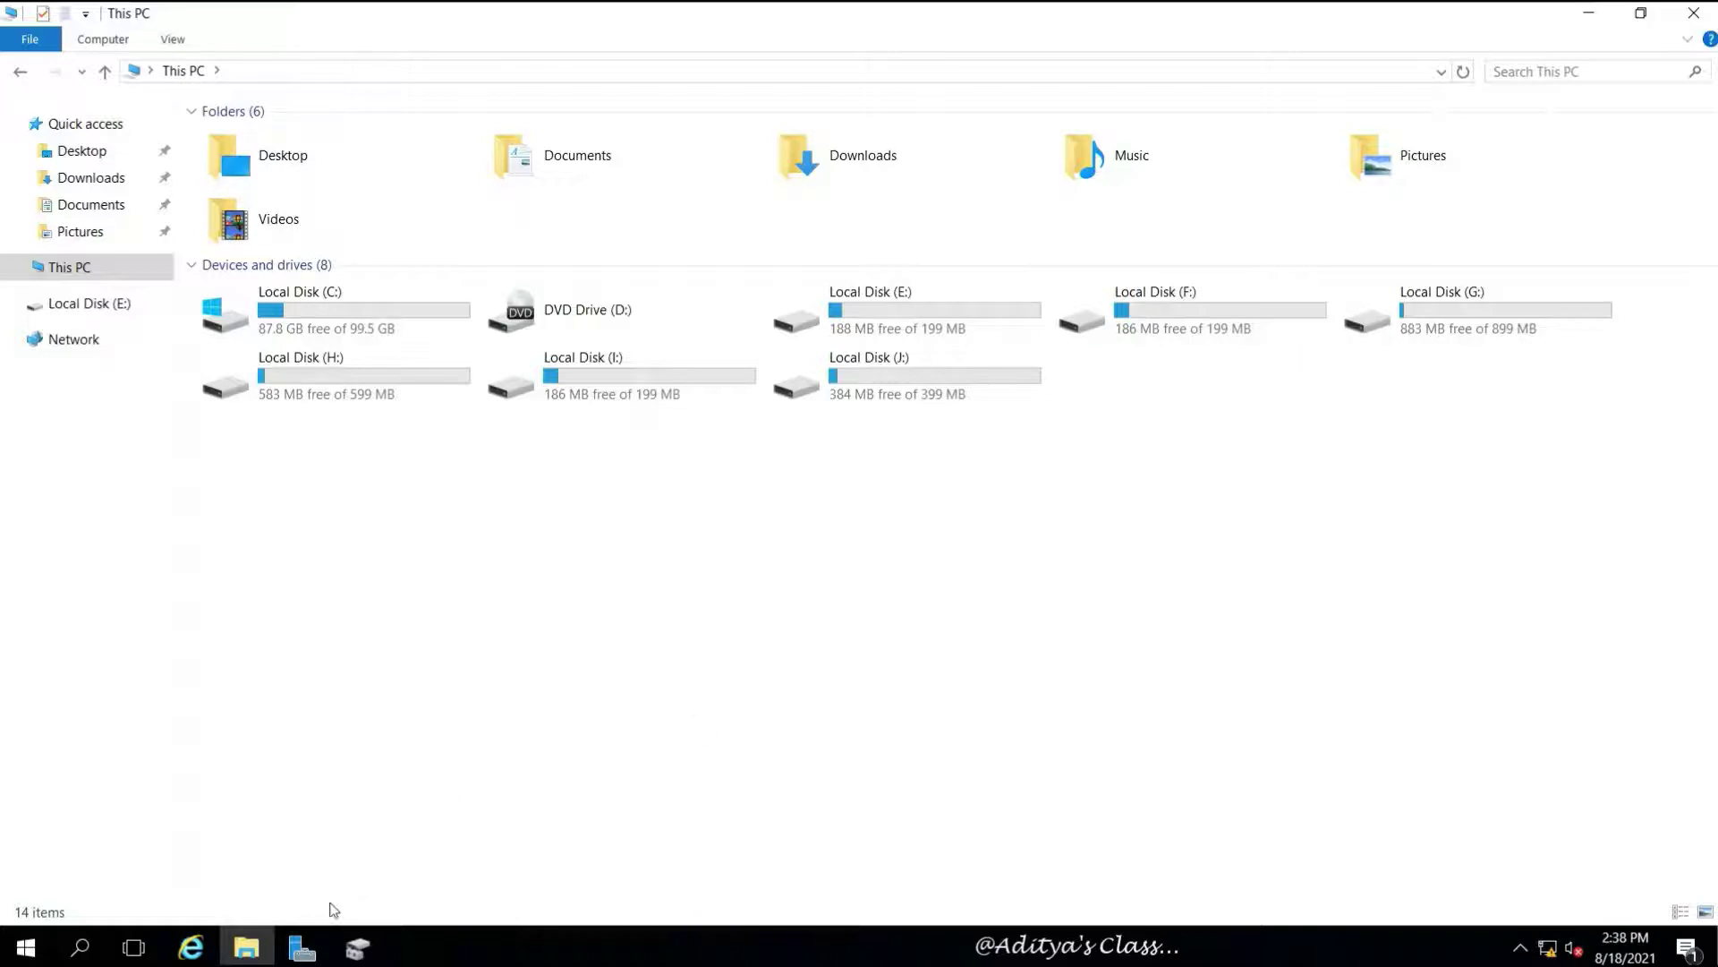
pyautogui.click(359, 951)
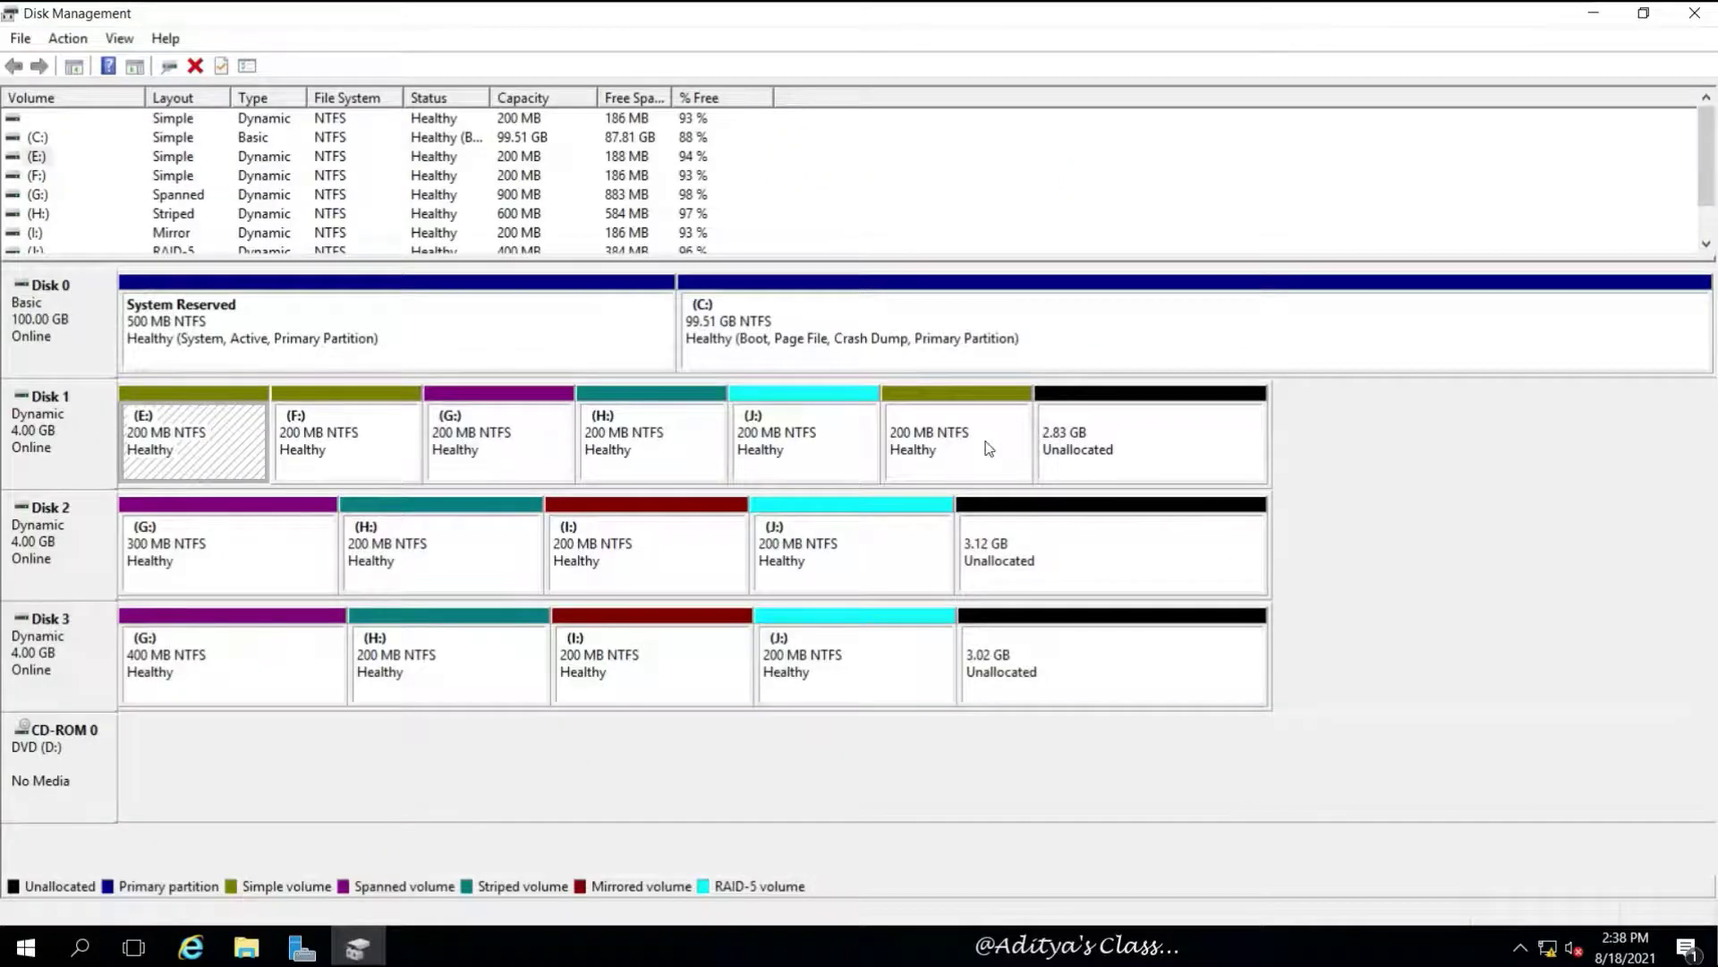
pyautogui.click(944, 438)
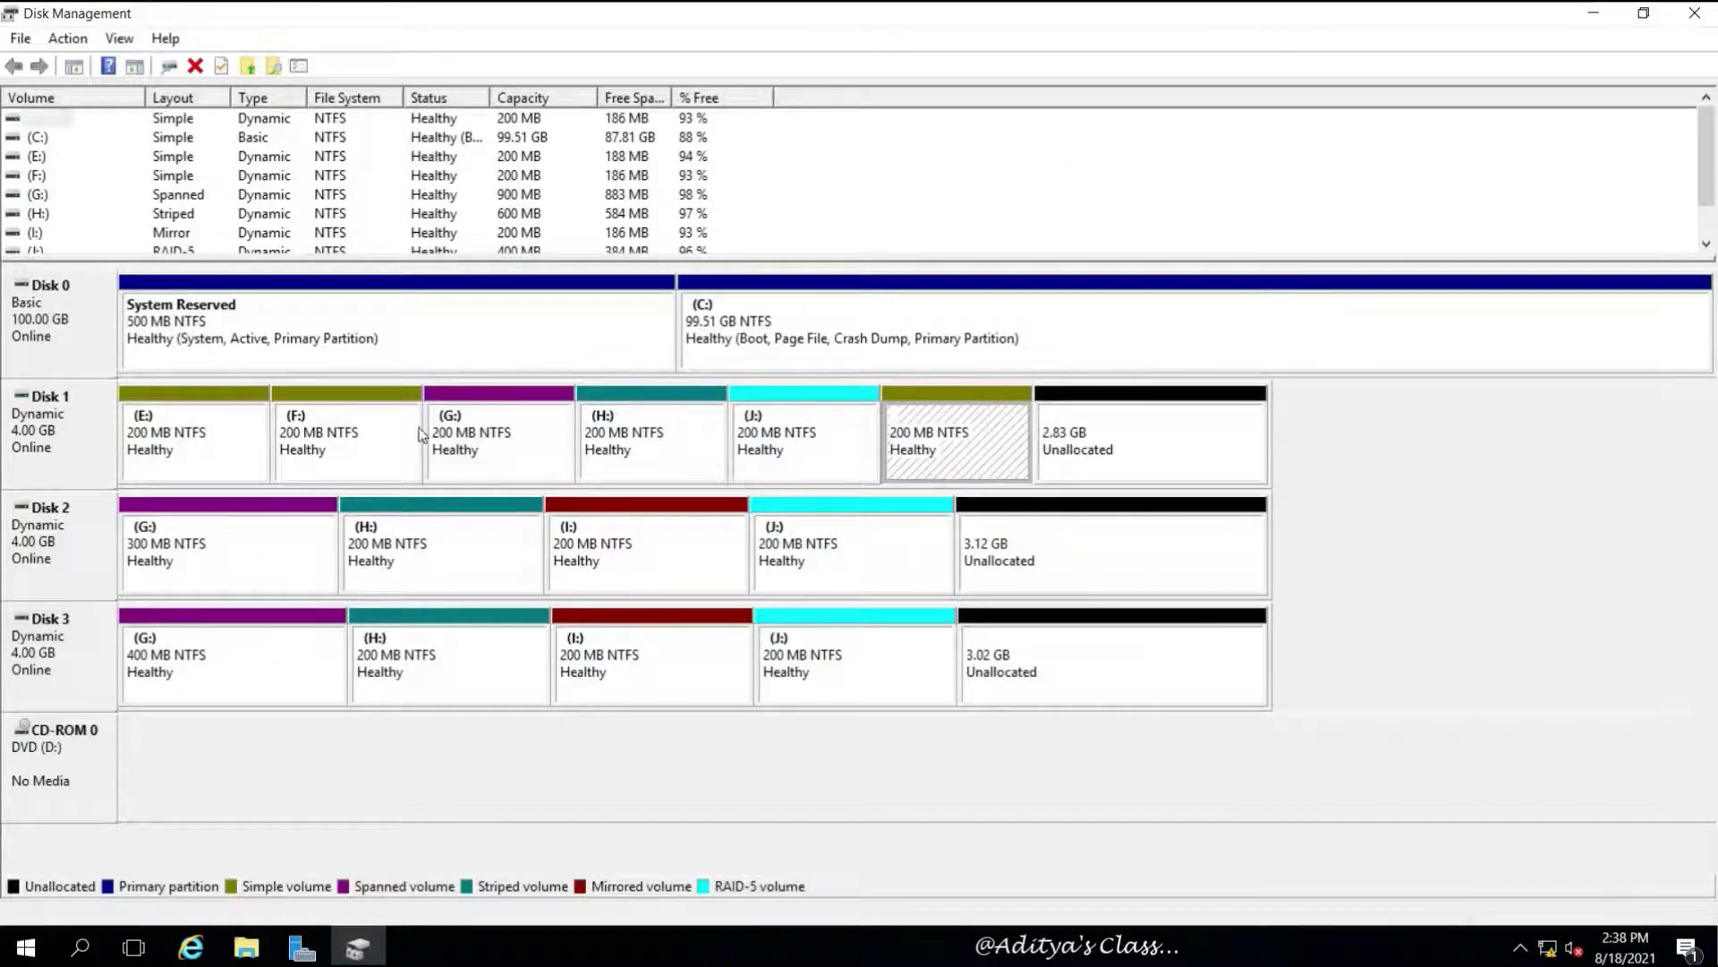
pyautogui.click(476, 426)
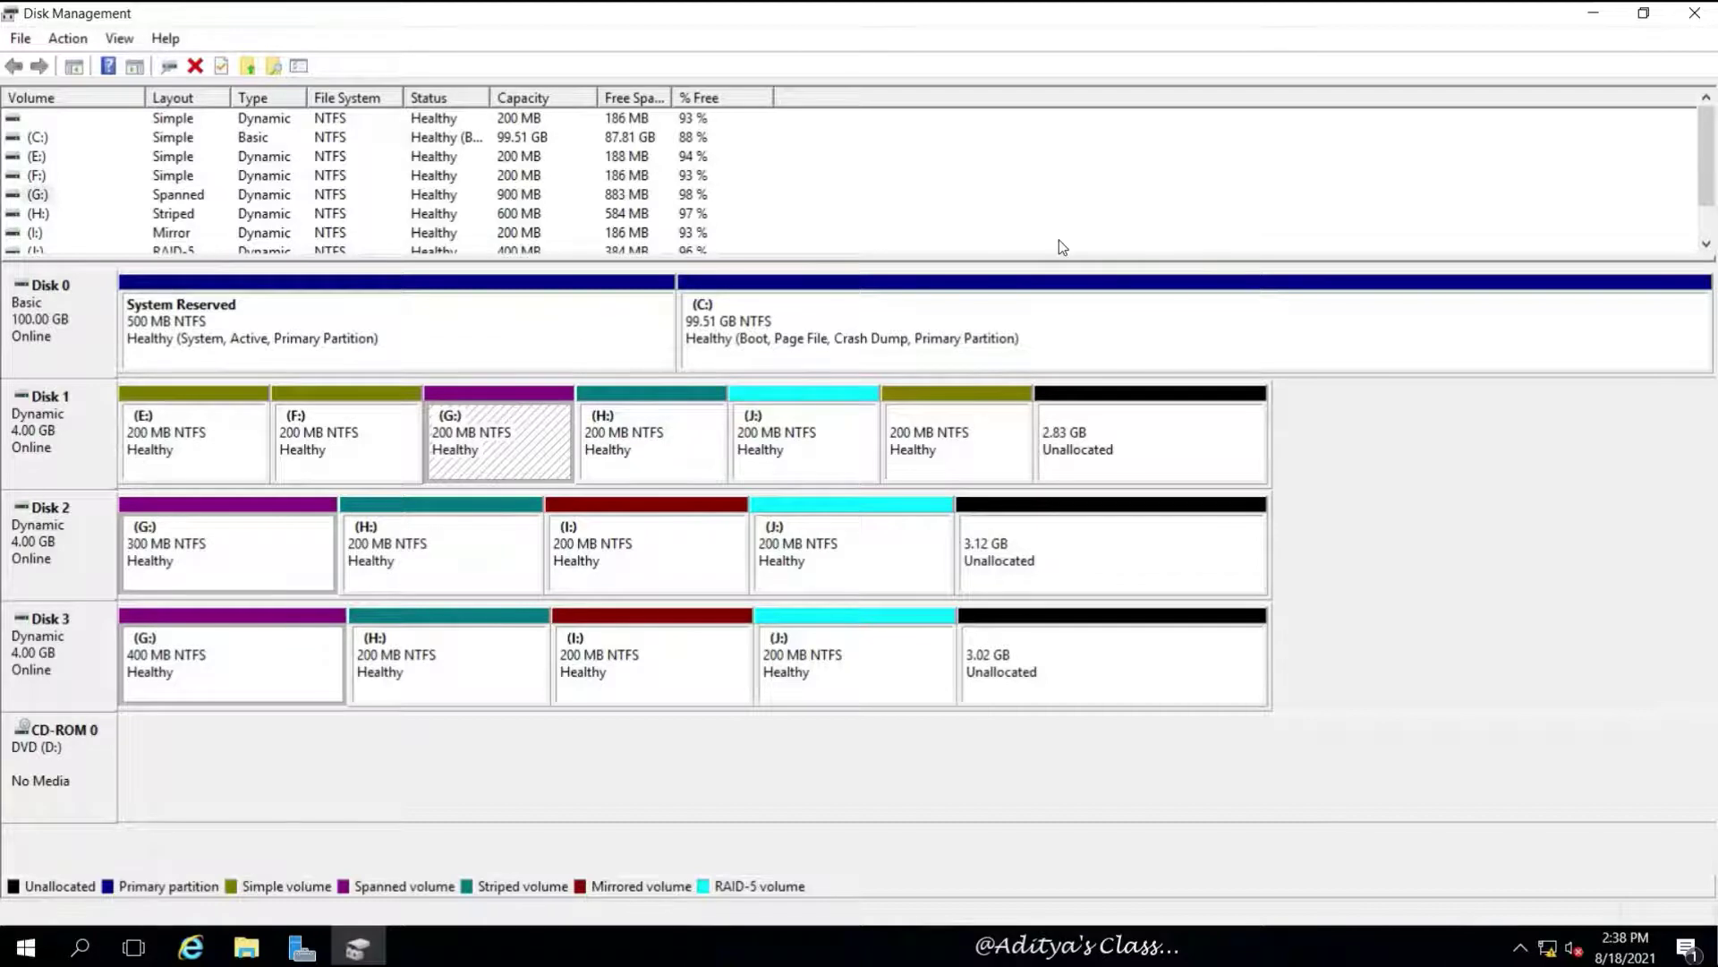
pyautogui.click(1593, 16)
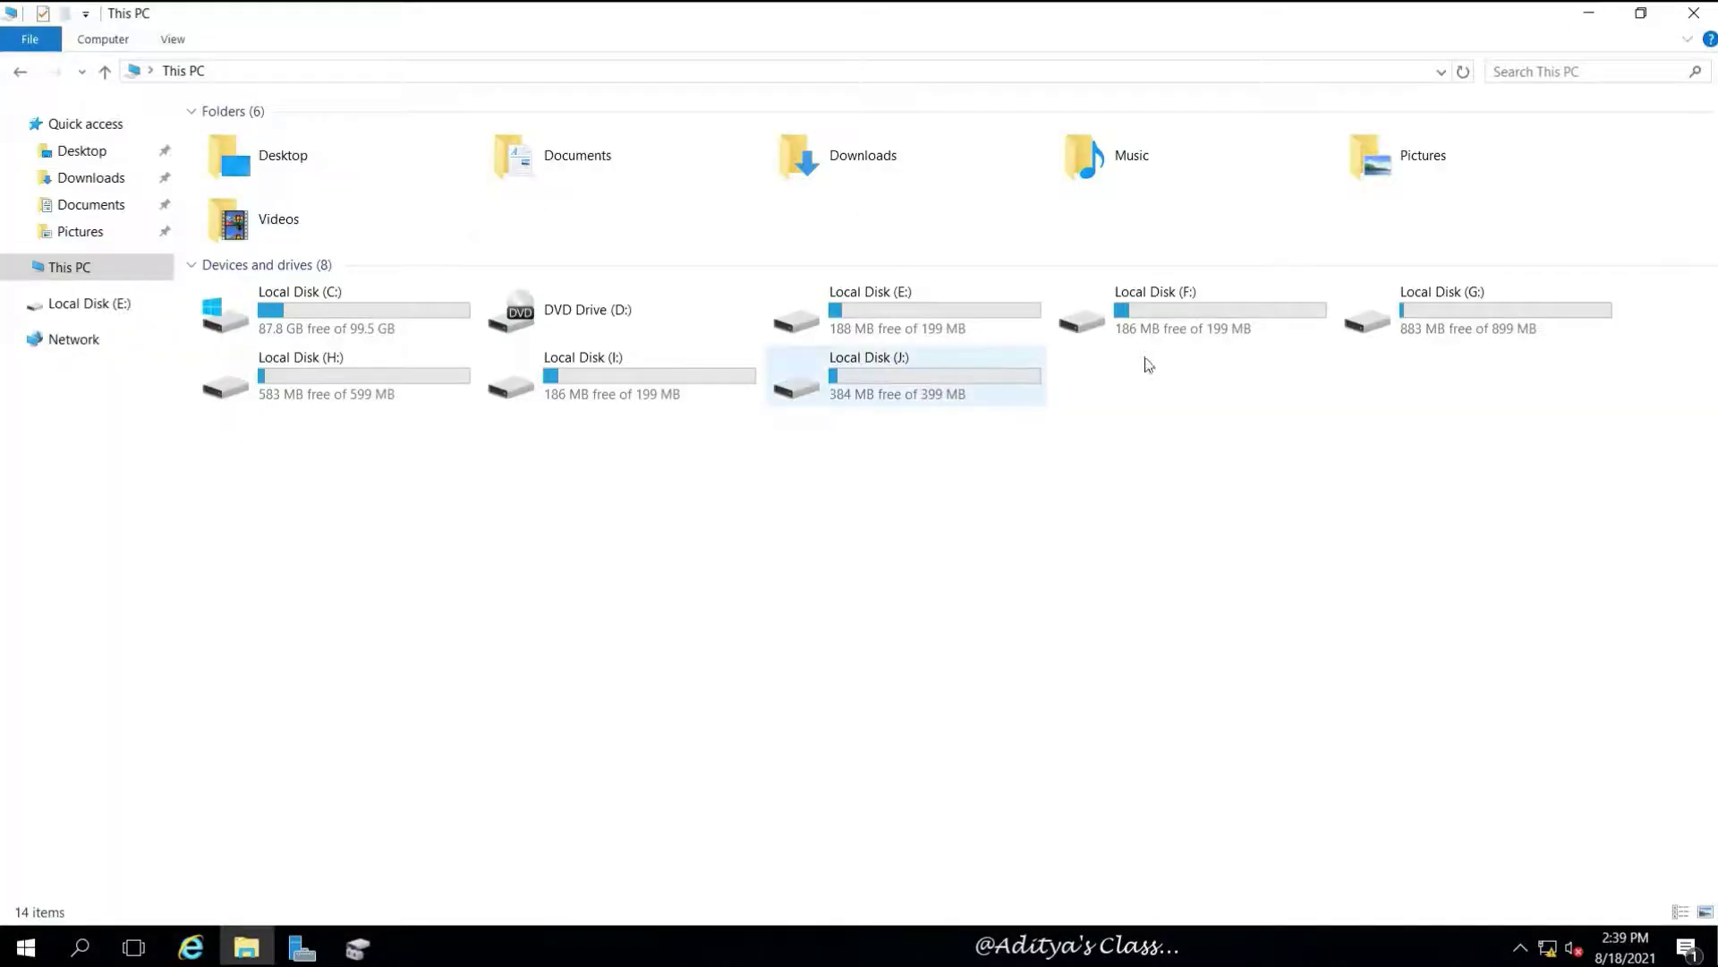
# Reopen drive F: in File Explorer to check the mounted folder M1, then locate volume F: in Disk Management.
pyautogui.click(1179, 324)
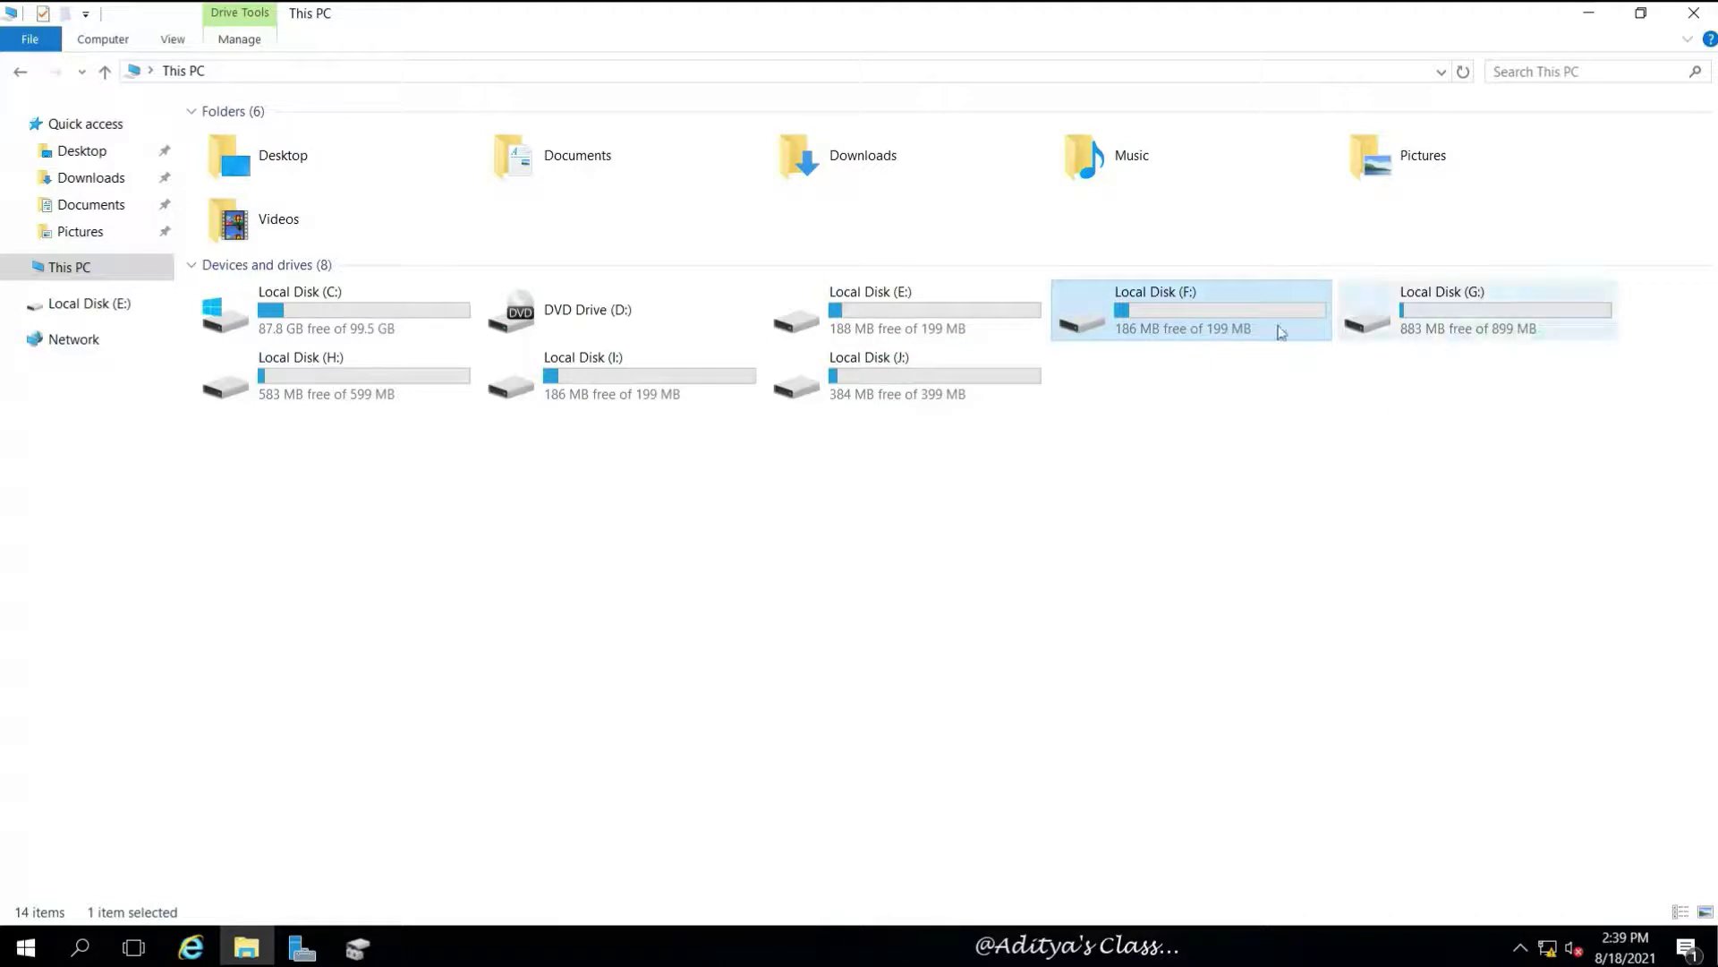
pyautogui.doubleClick(1236, 331)
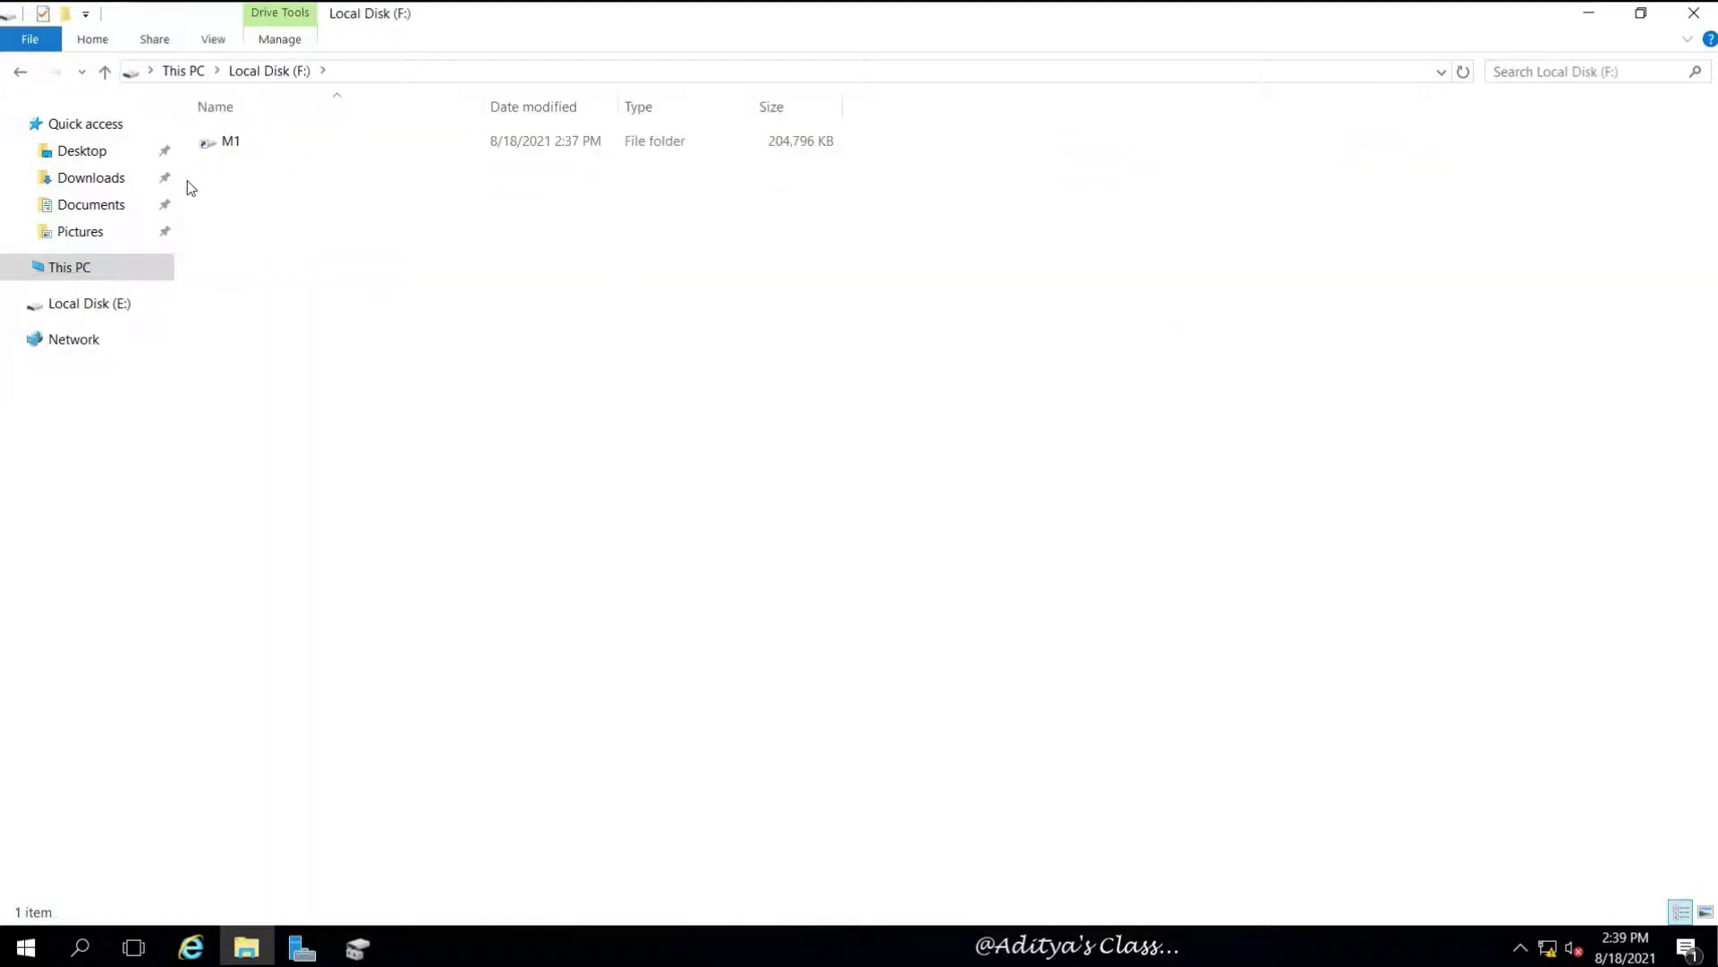
pyautogui.click(188, 71)
pyautogui.click(358, 947)
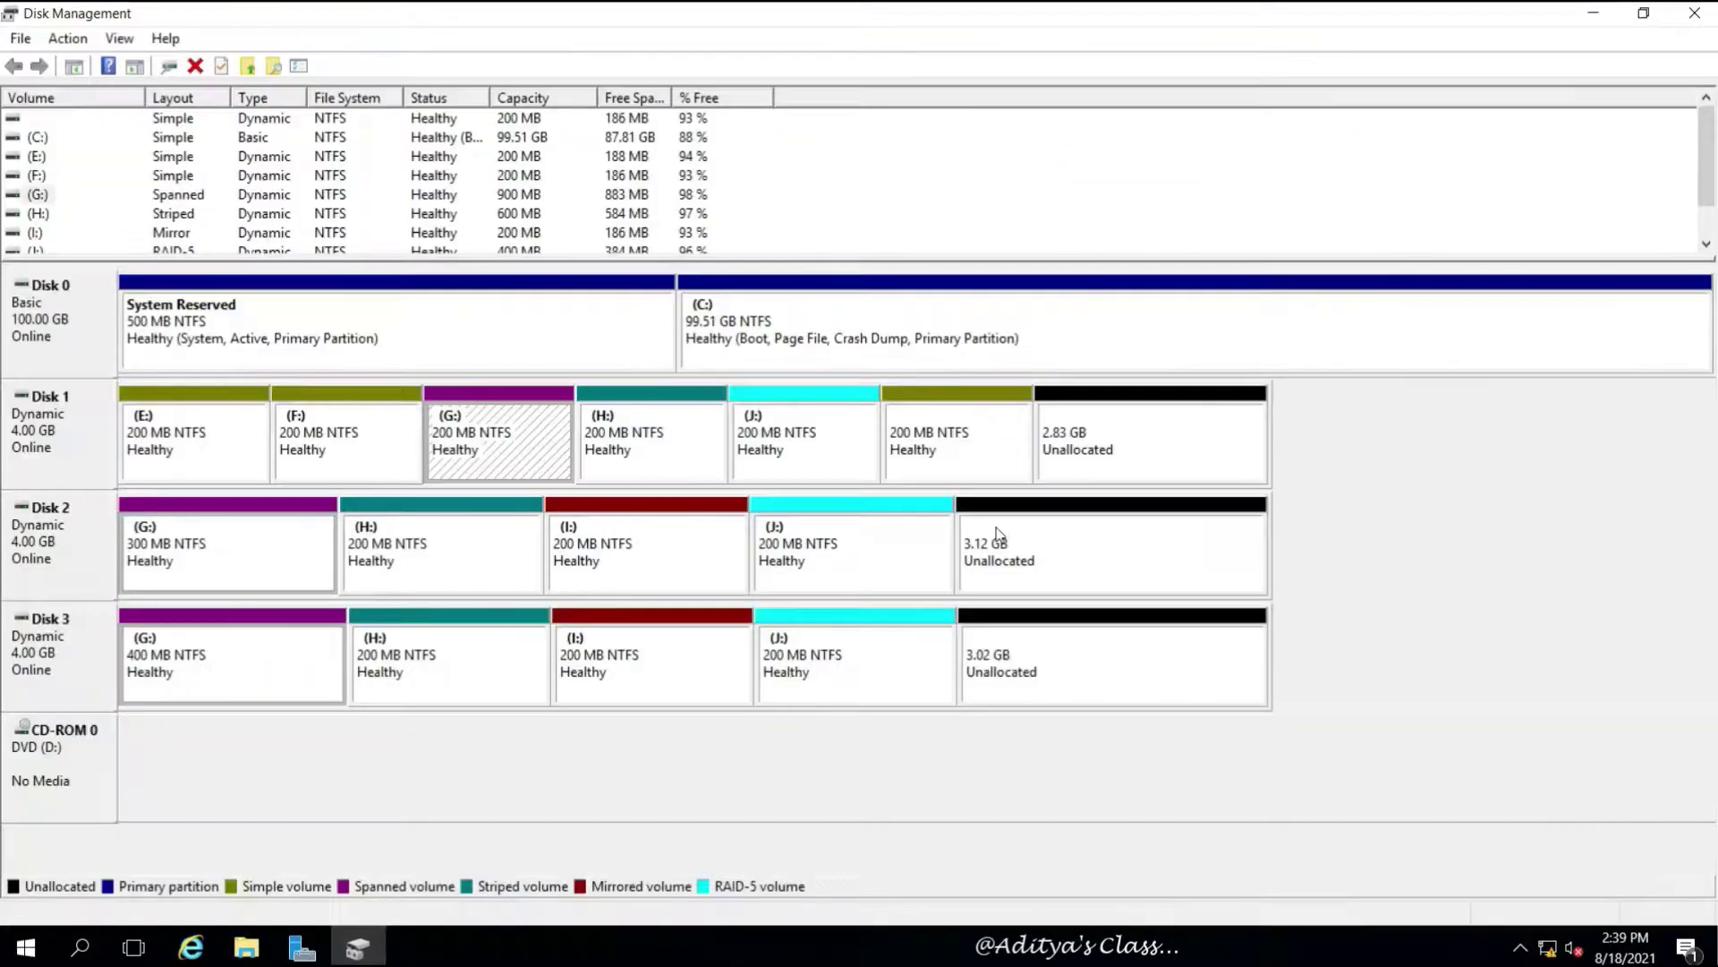
pyautogui.click(346, 453)
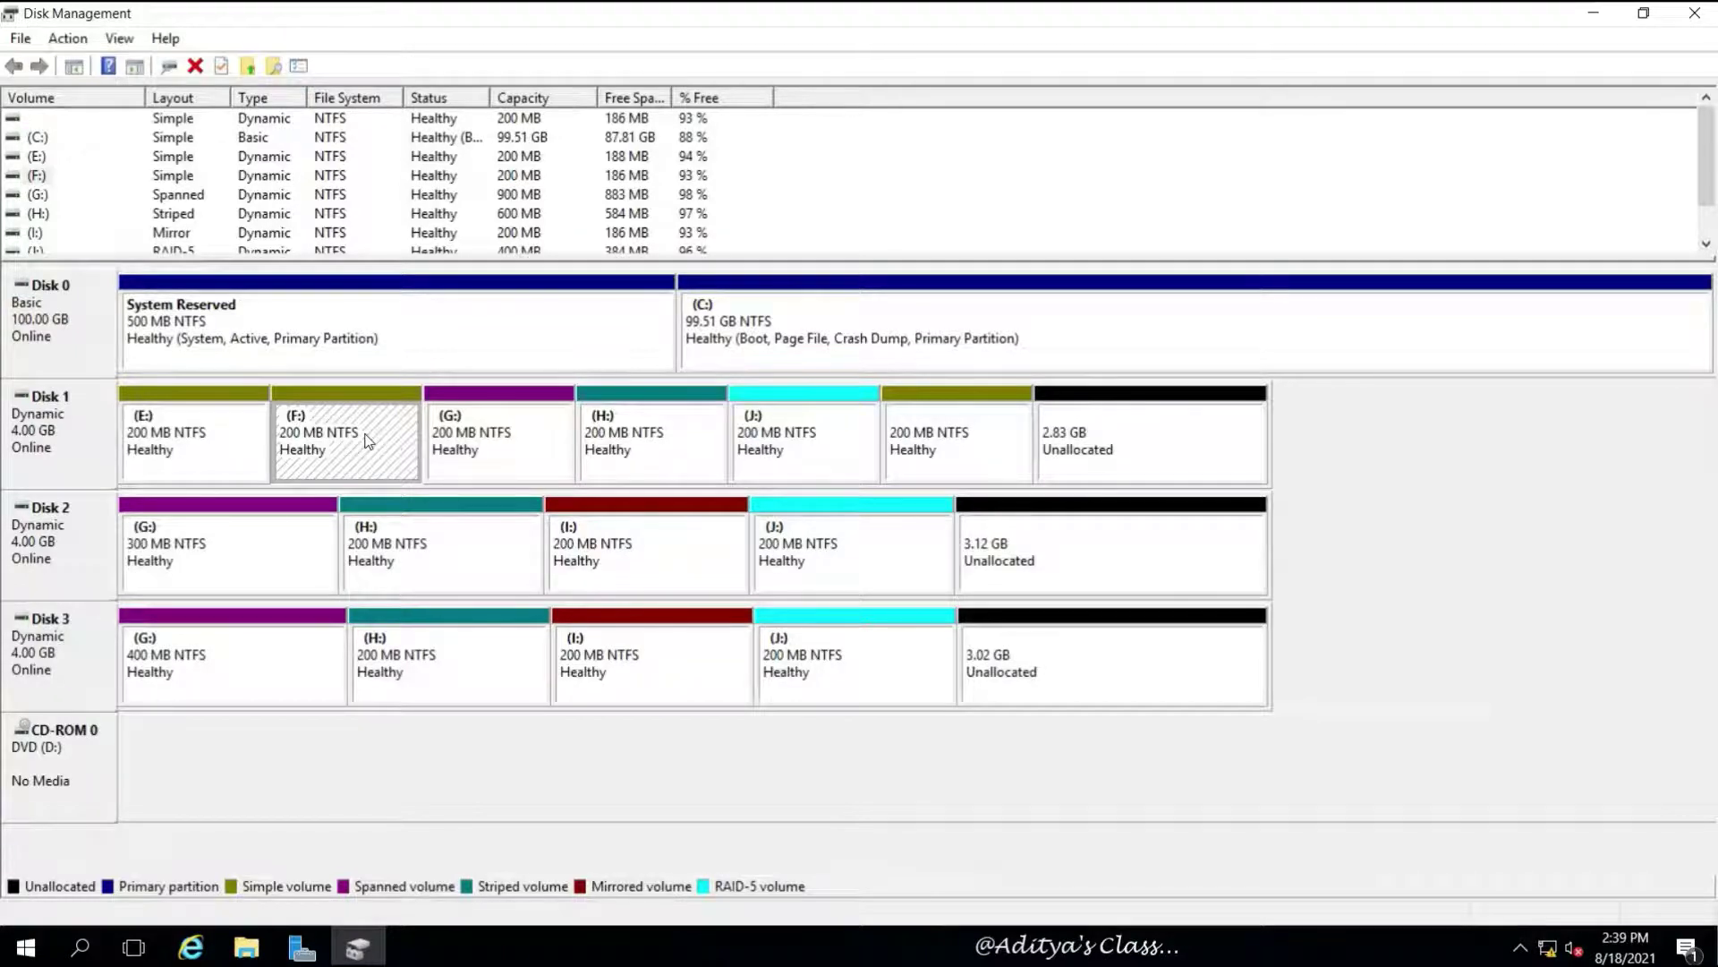
# Start a new 200 MB simple volume in Disk 1's unallocated space and assign it drive letter K.
pyautogui.rightClick(1119, 414)
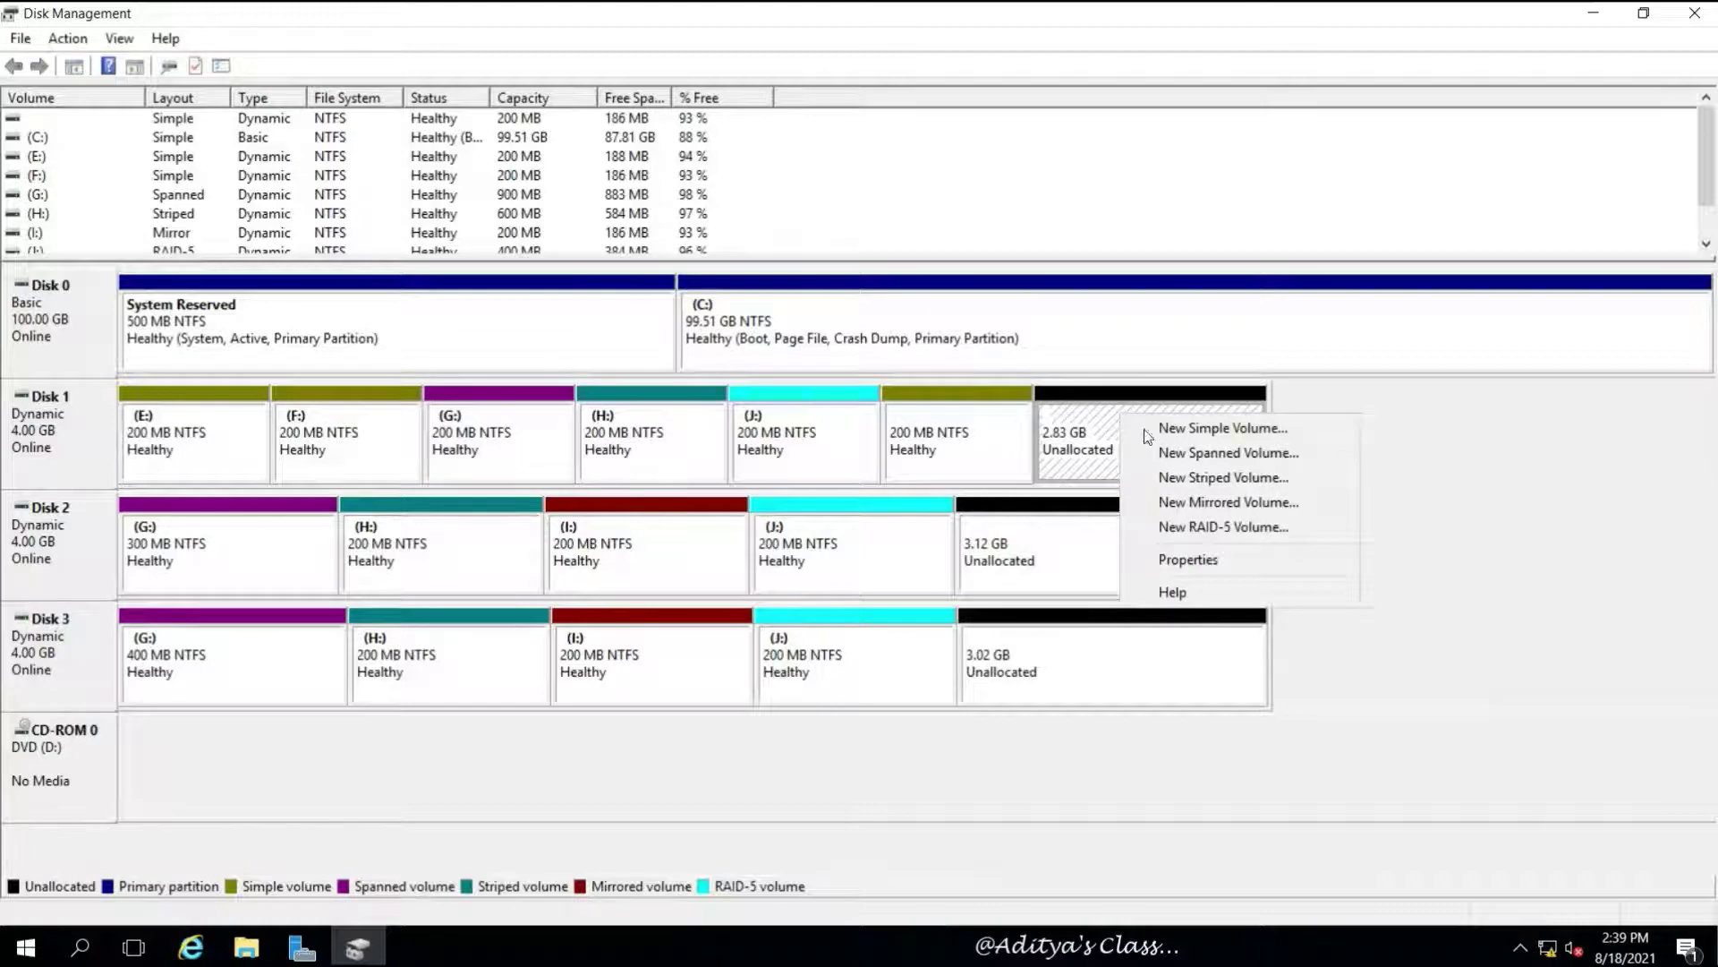
pyautogui.click(1220, 430)
pyautogui.click(435, 520)
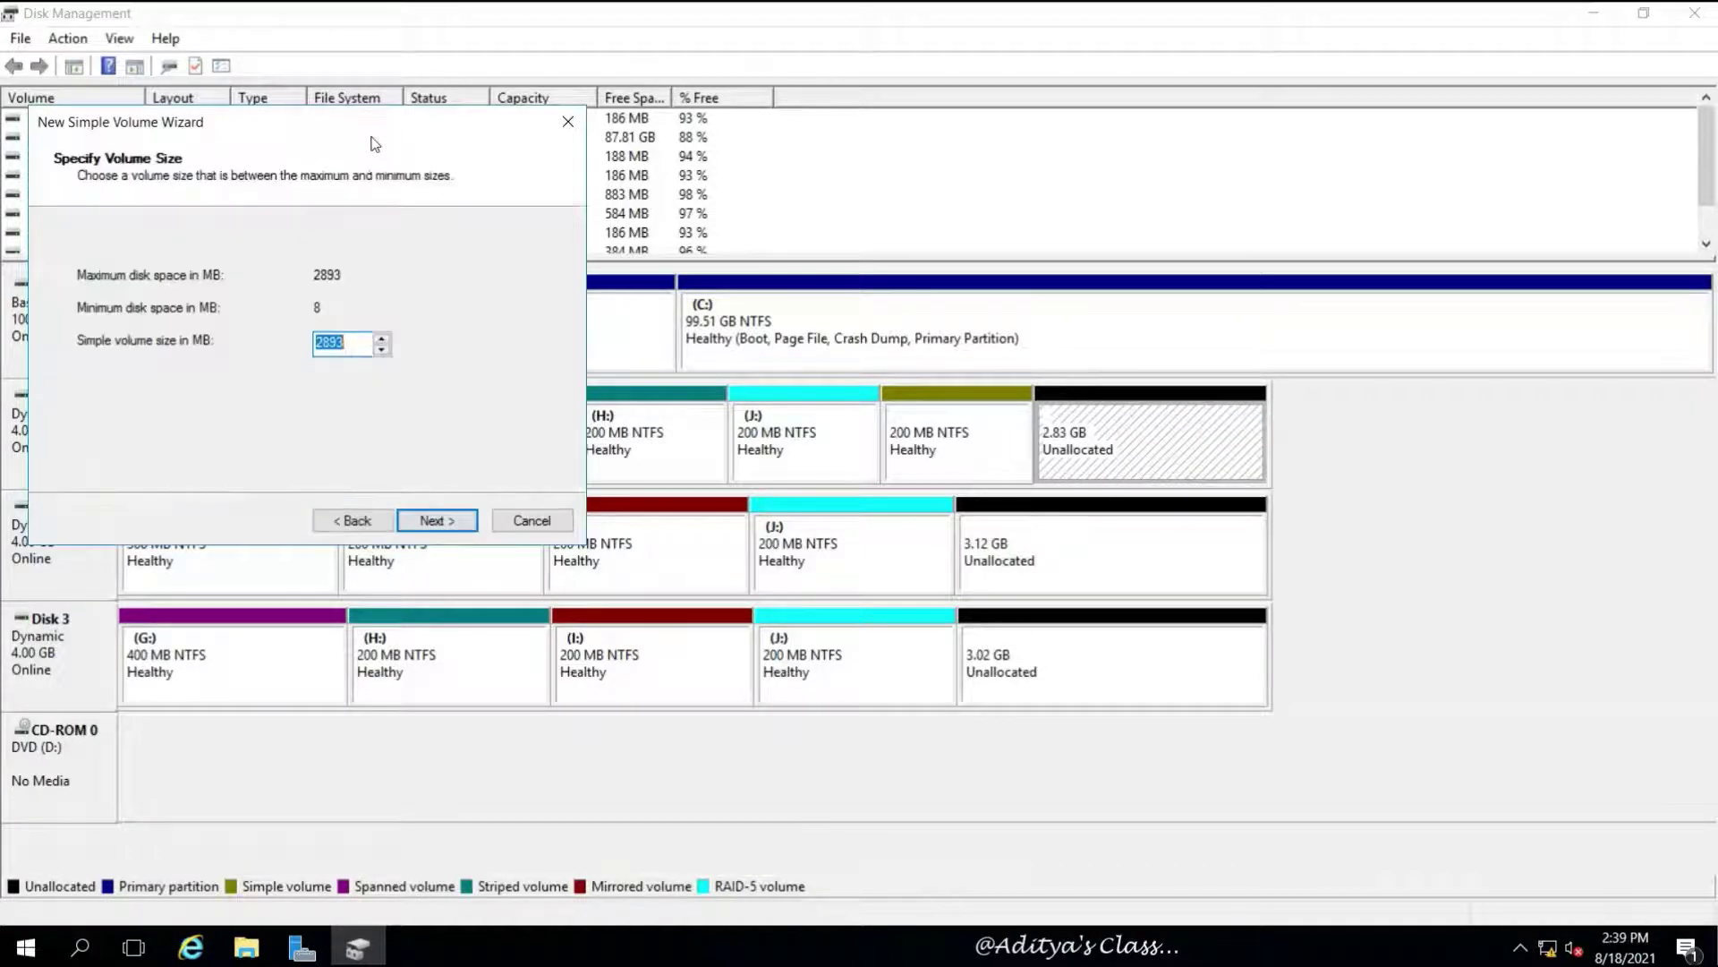
pyautogui.moveTo(373, 117); pyautogui.dragTo(1056, 138)
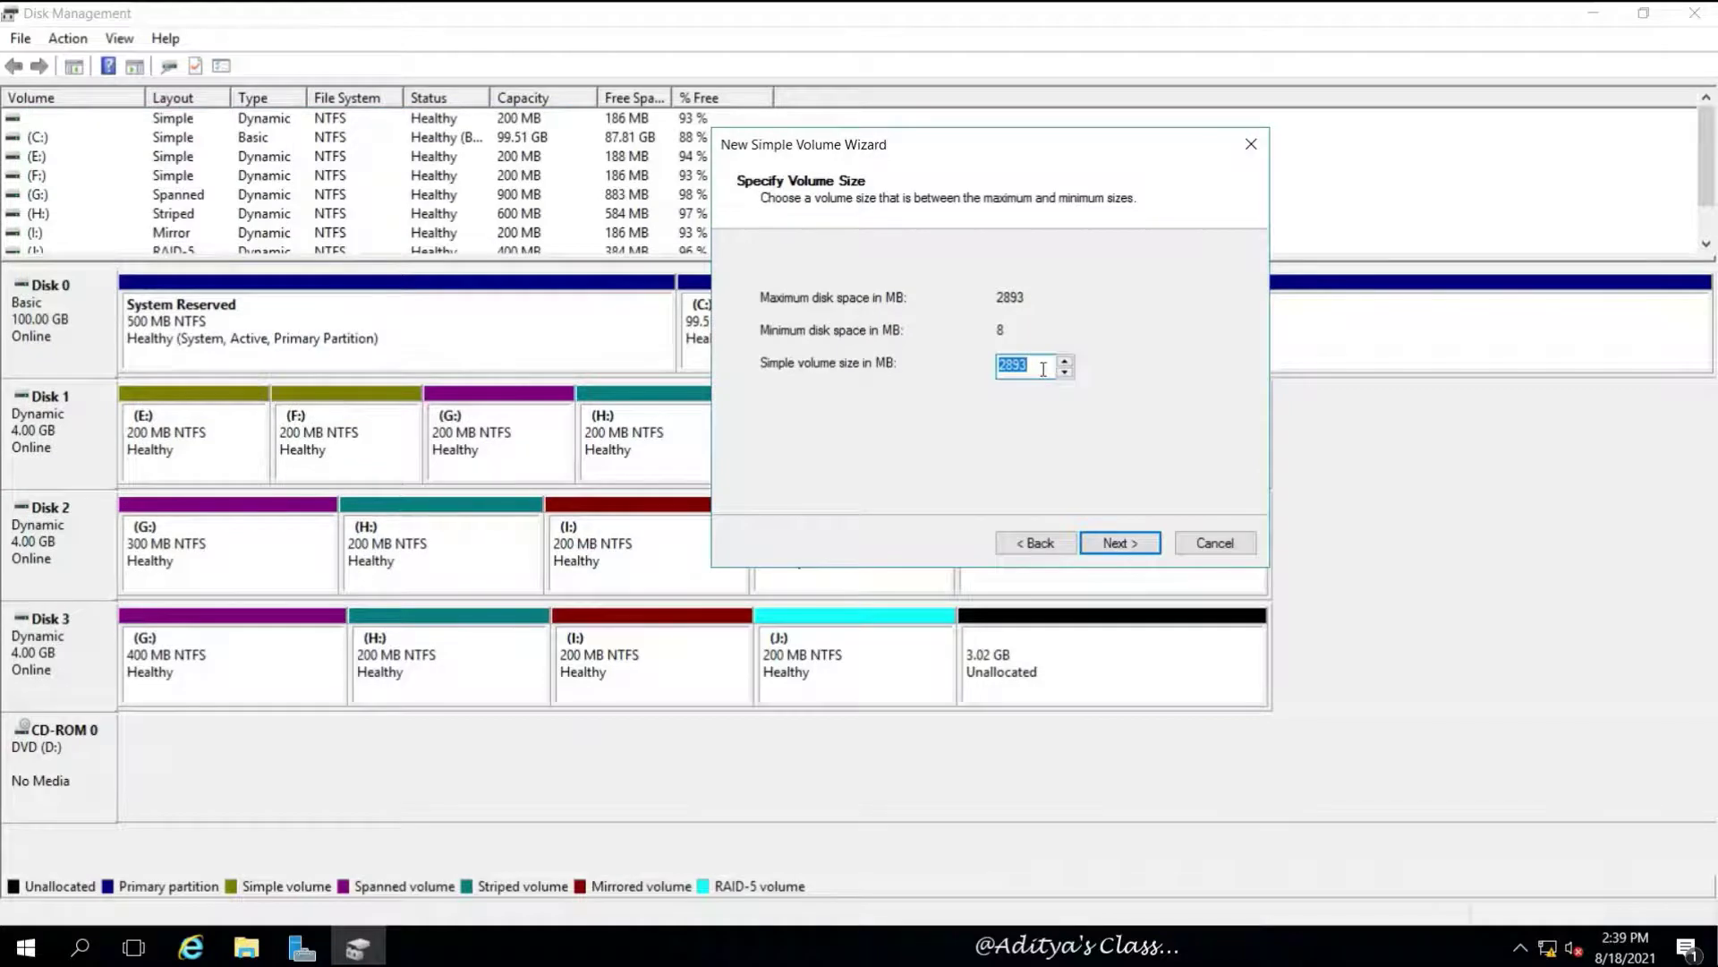
pyautogui.write('200')
pyautogui.click(1118, 543)
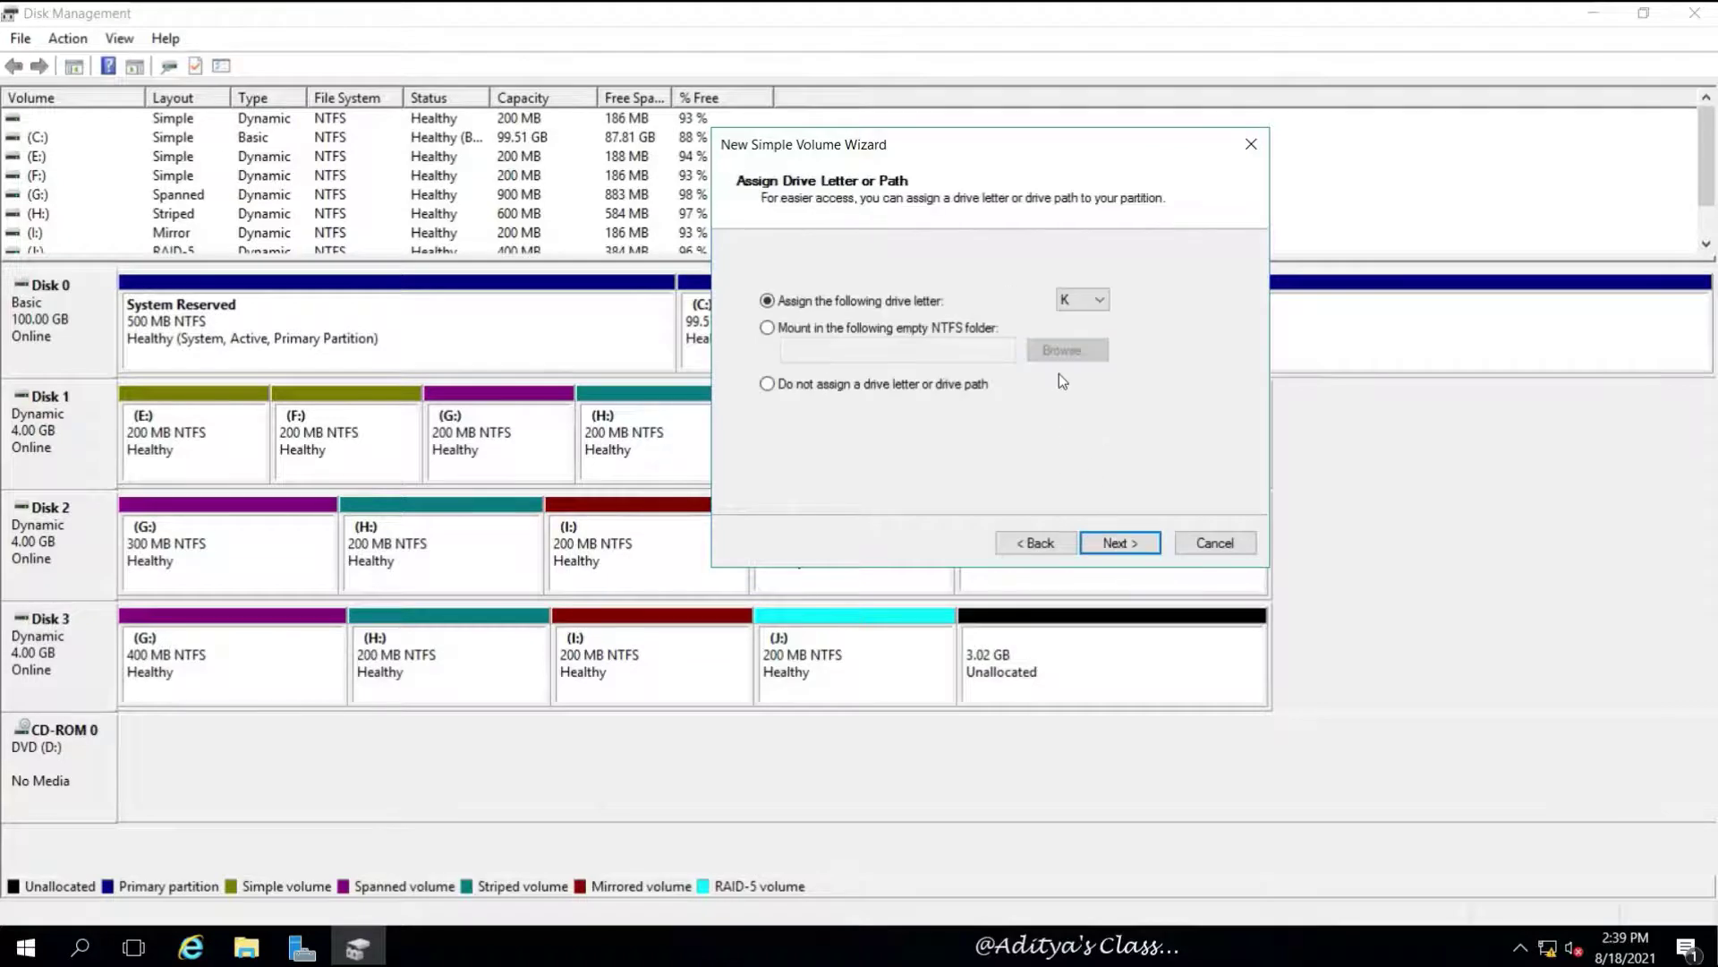
pyautogui.click(1125, 540)
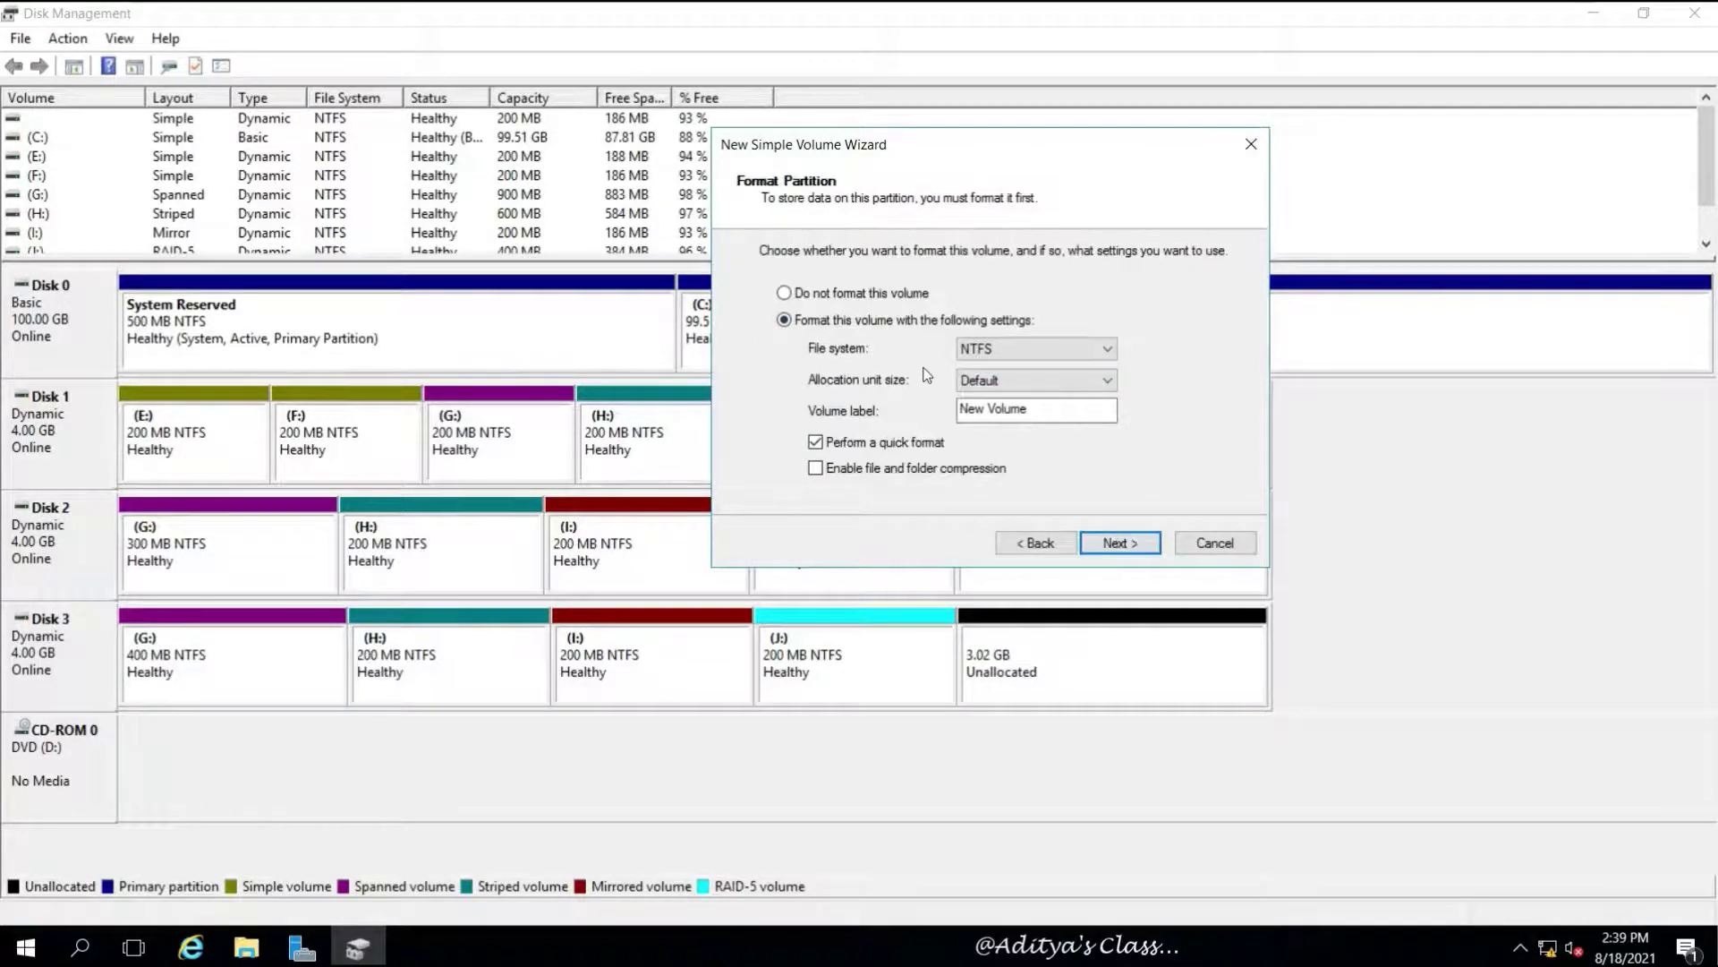
# Try FAT32 as the file system, switch back to NTFS, and review the allocation unit sizes, keeping Default.
pyautogui.click(1108, 351)
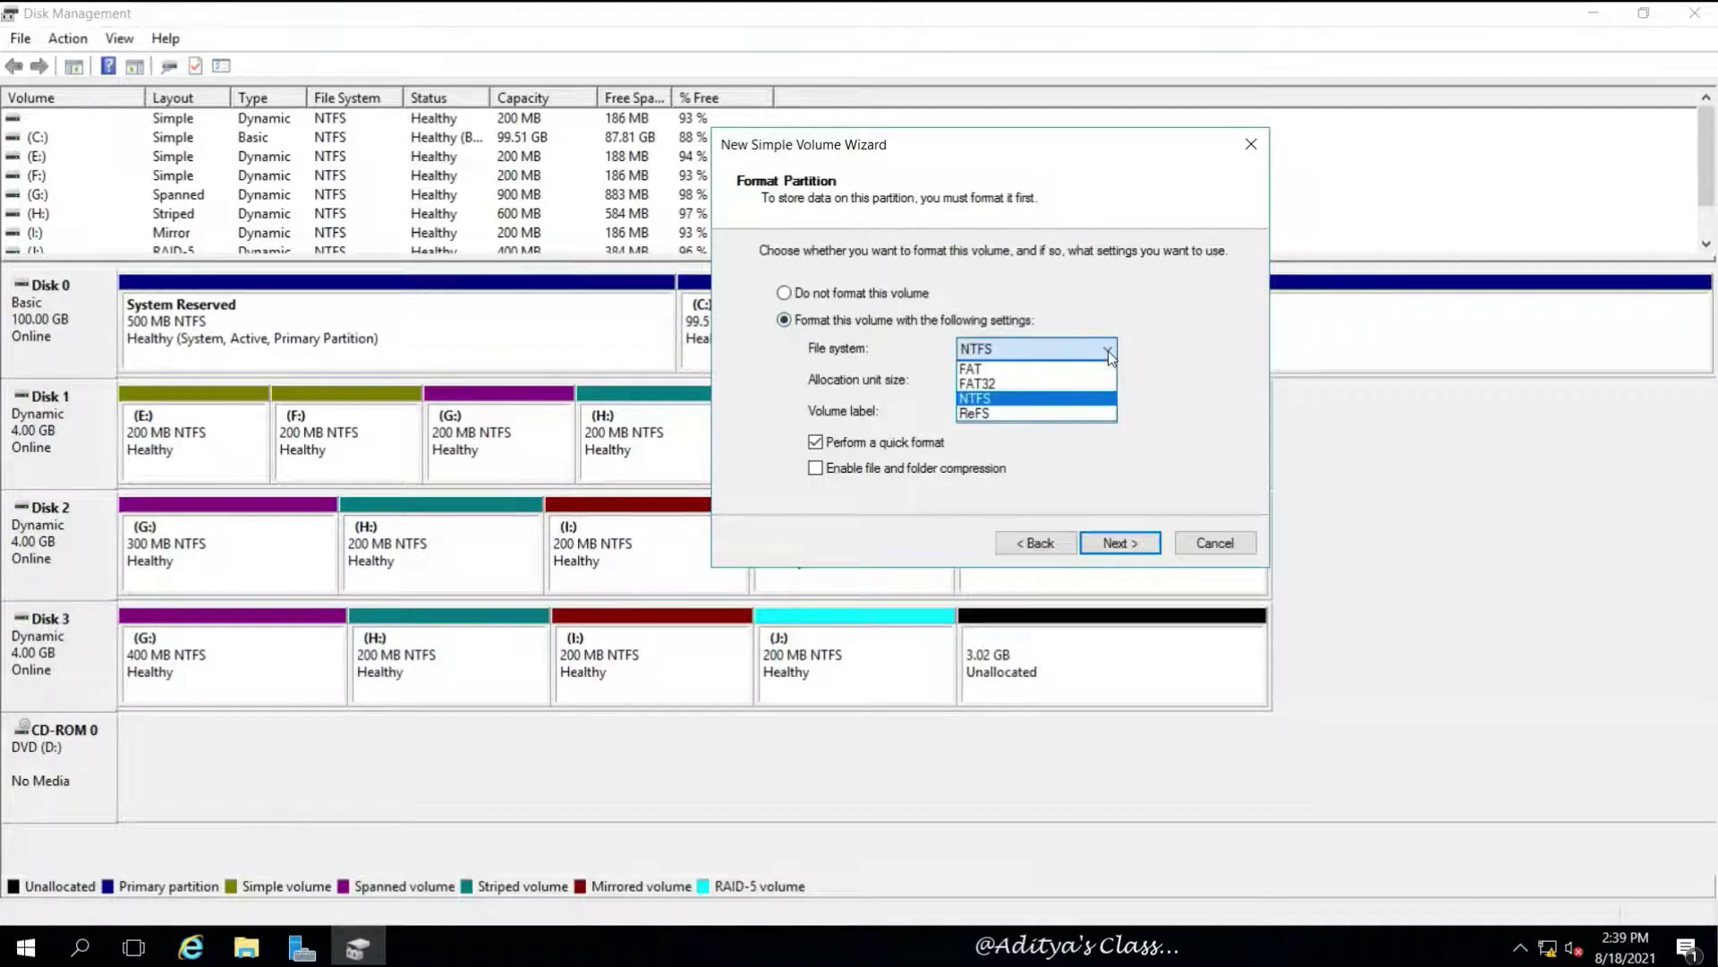
pyautogui.click(989, 398)
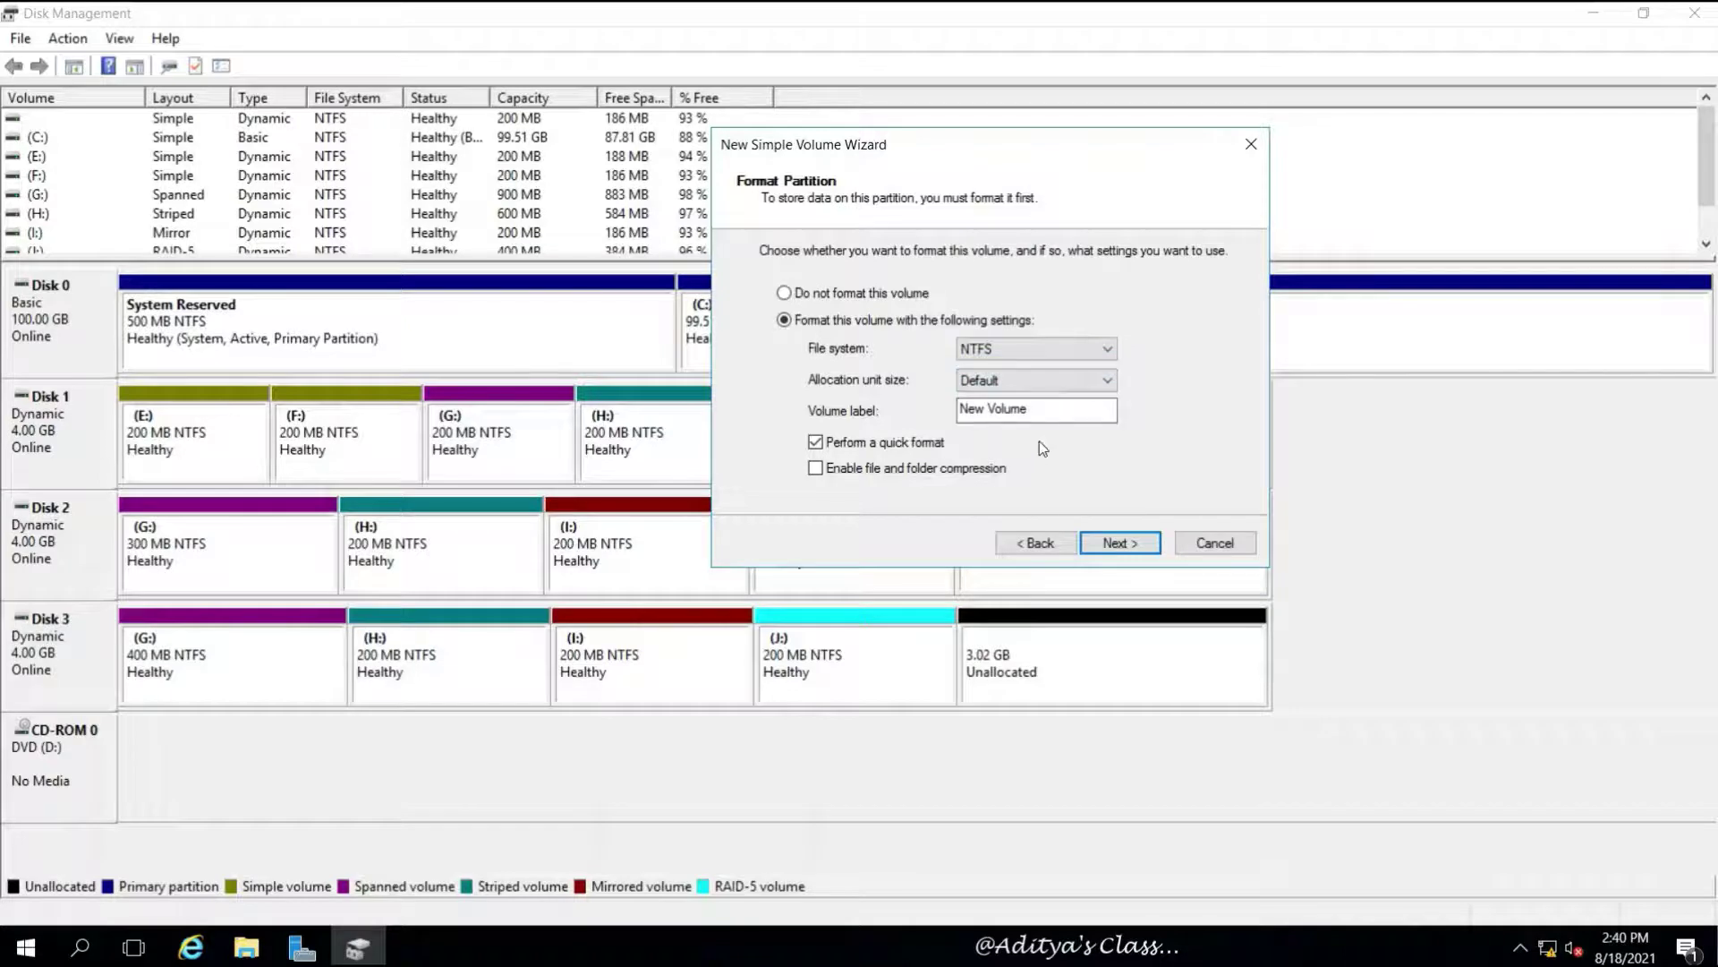
pyautogui.moveTo(1048, 409); pyautogui.dragTo(938, 409)
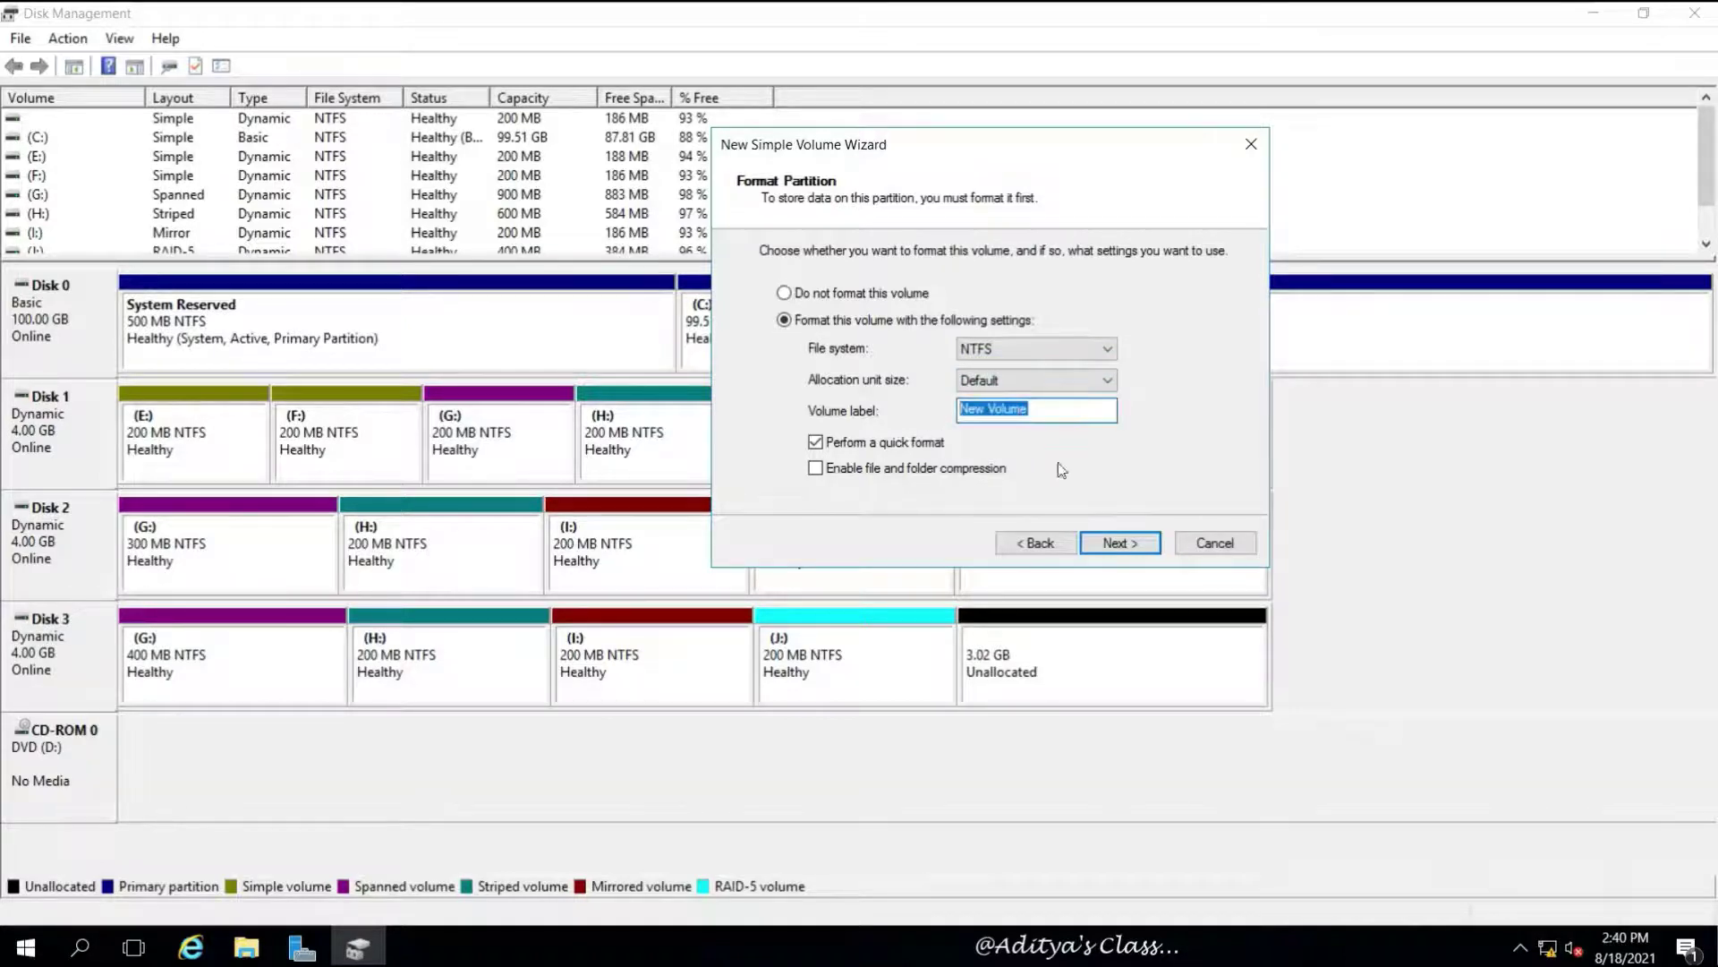
pyautogui.click(1107, 349)
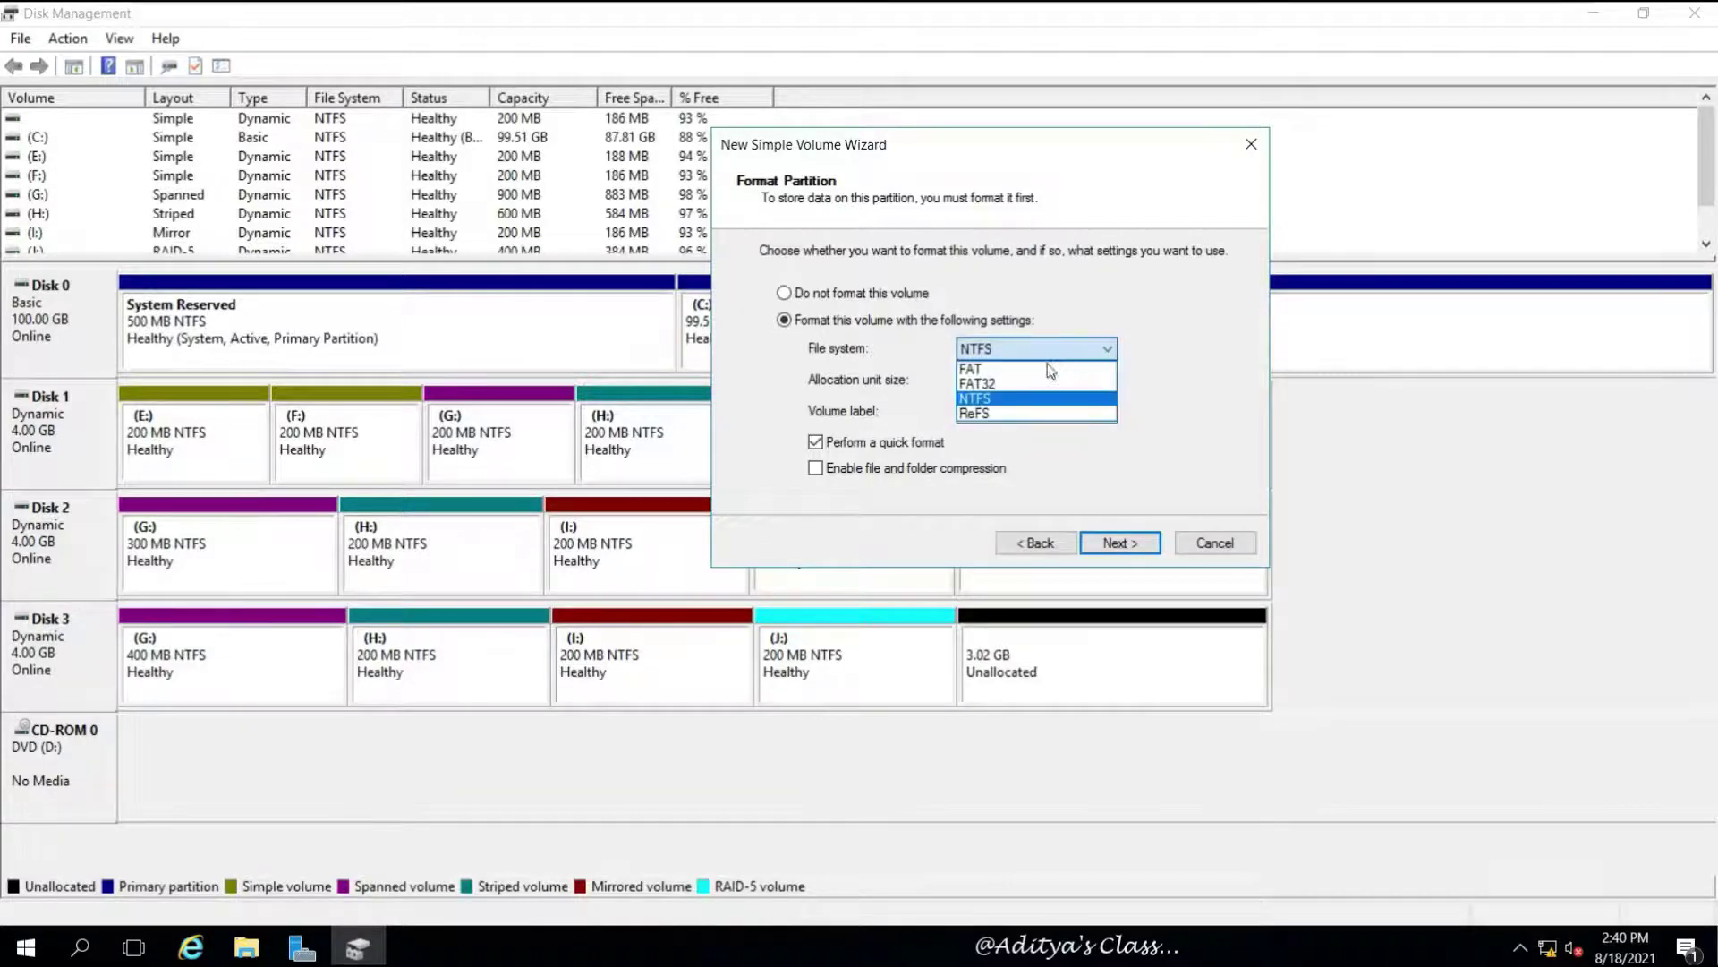
pyautogui.click(1008, 385)
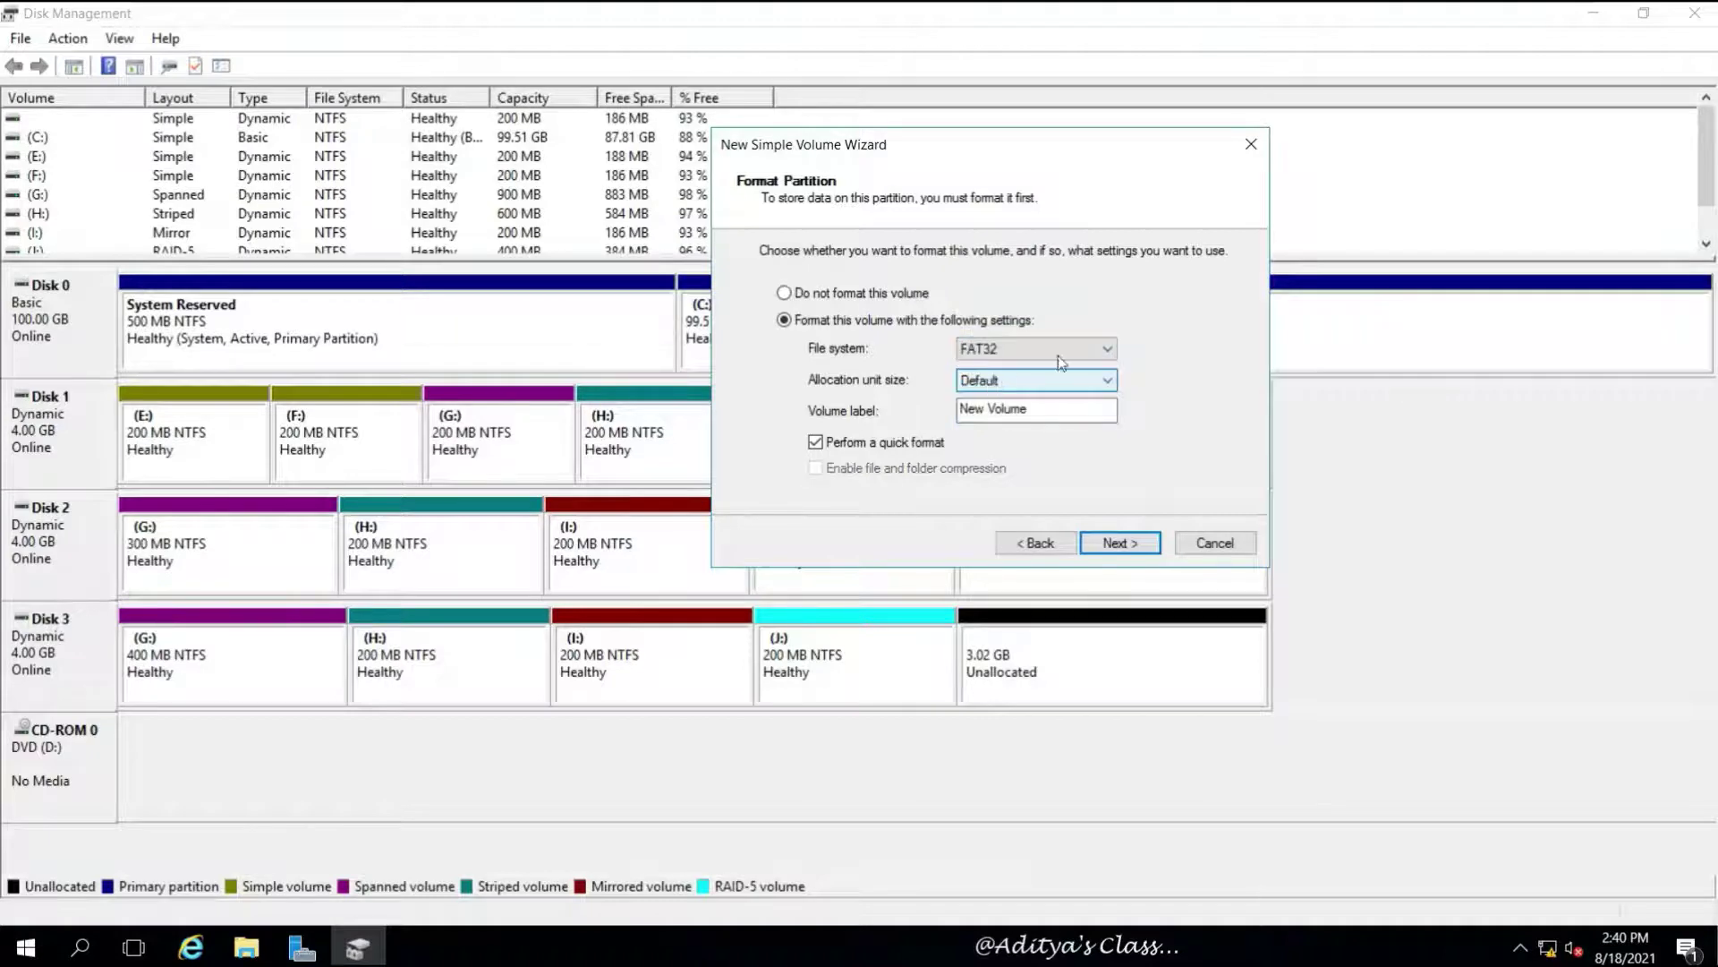
pyautogui.click(1094, 378)
pyautogui.click(1097, 378)
pyautogui.click(1107, 351)
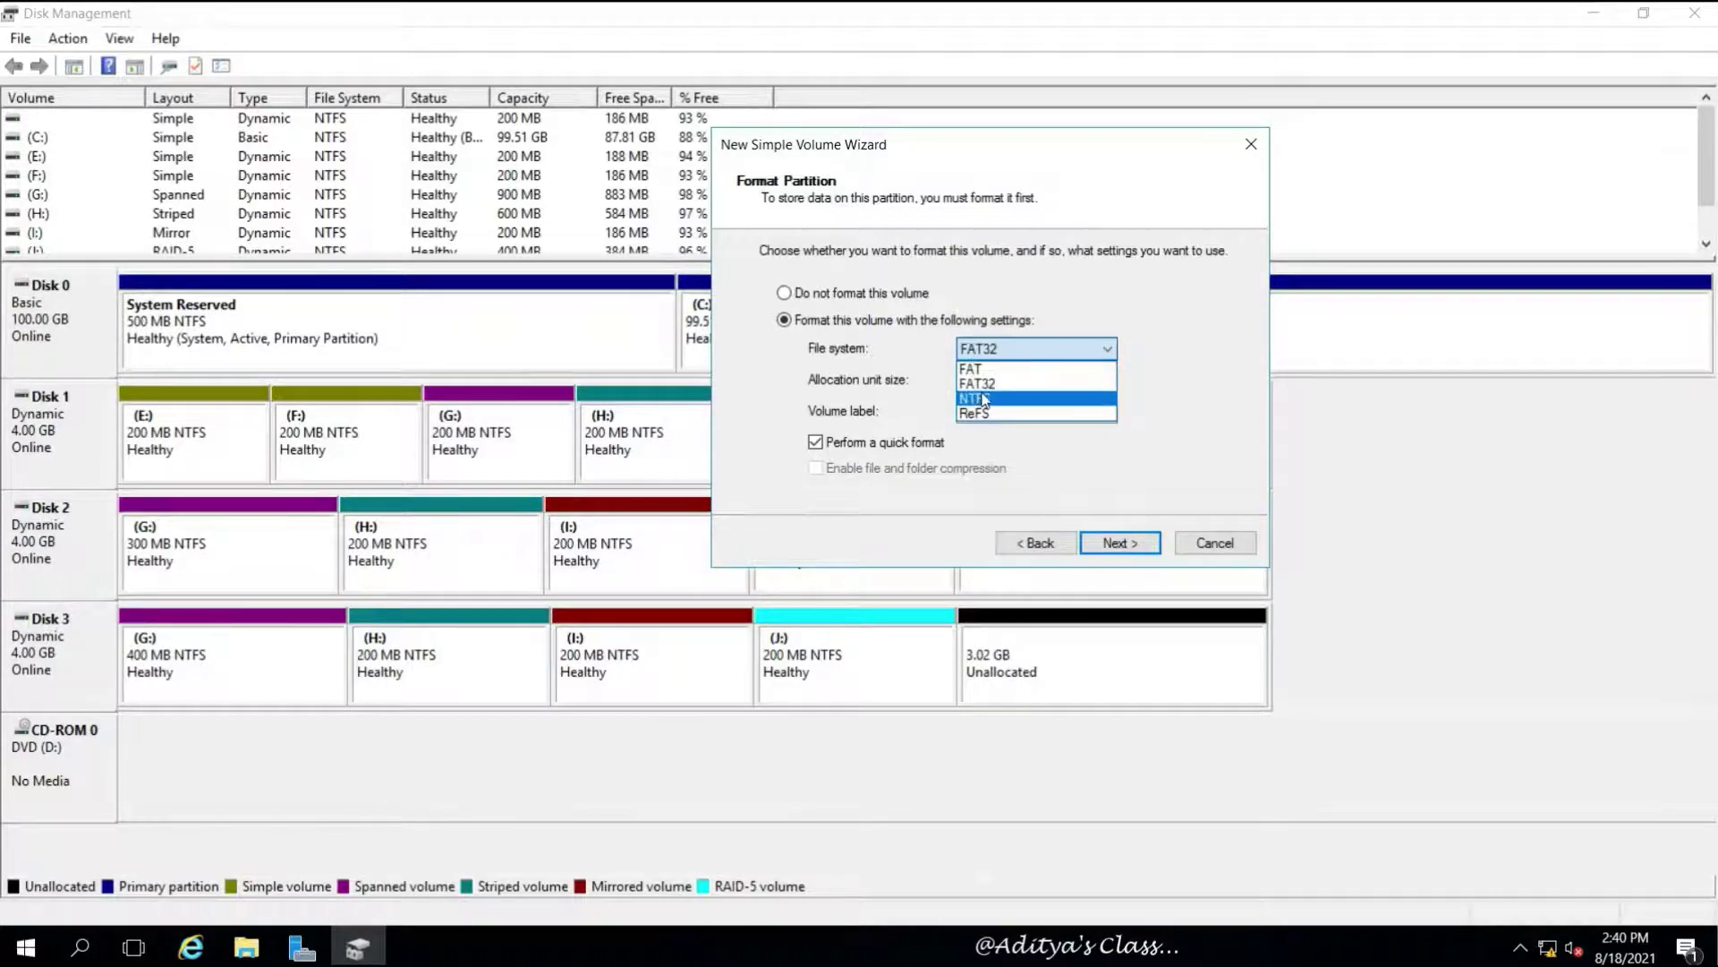
pyautogui.click(980, 398)
pyautogui.click(1108, 383)
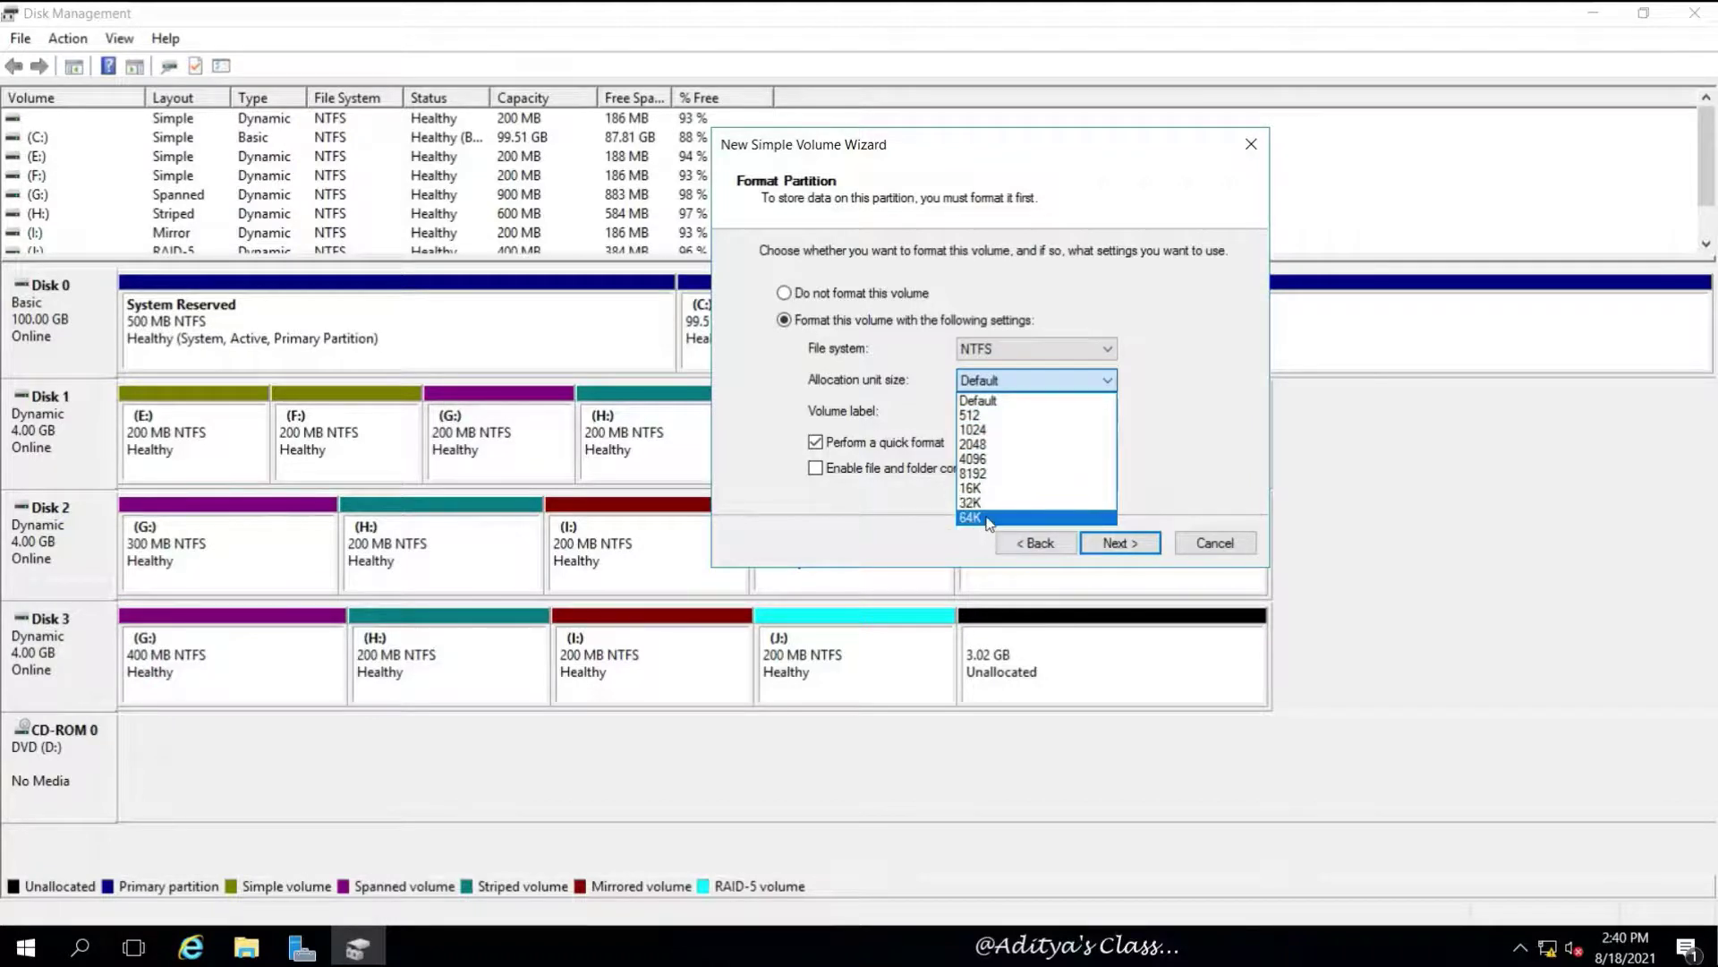
pyautogui.click(1155, 430)
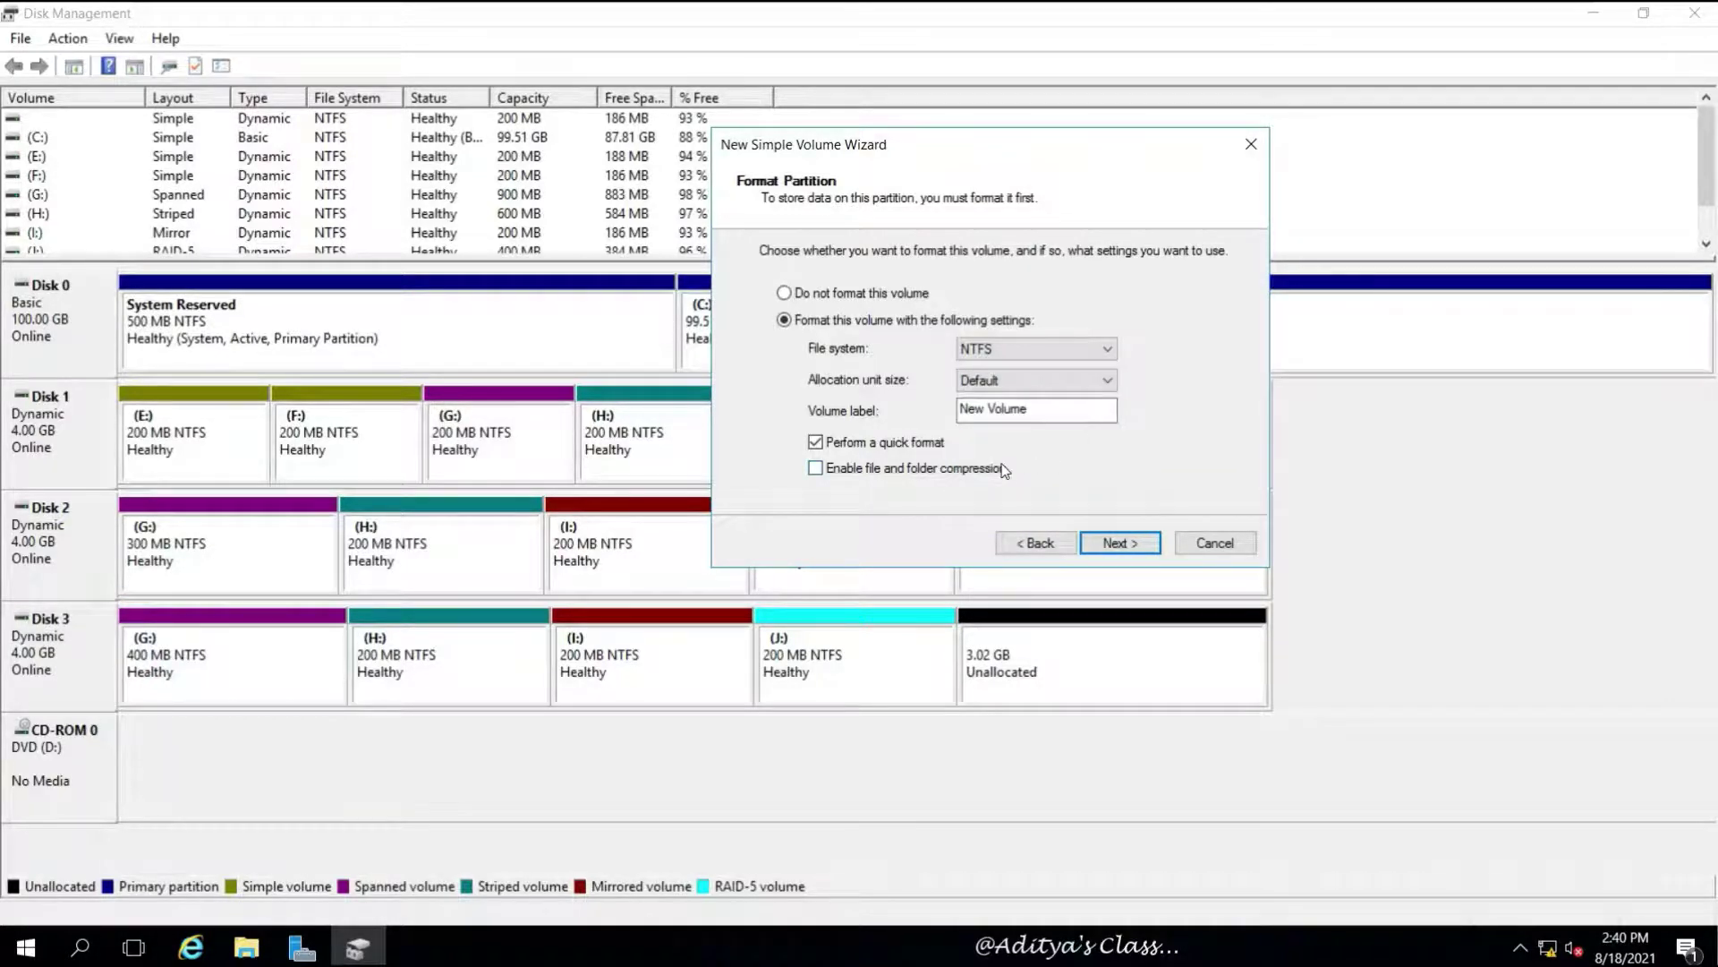
# Clear the volume label, enable file and folder compression, and finish creating the quick-formatted NTFS volume.
pyautogui.moveTo(1045, 412); pyautogui.dragTo(940, 413)
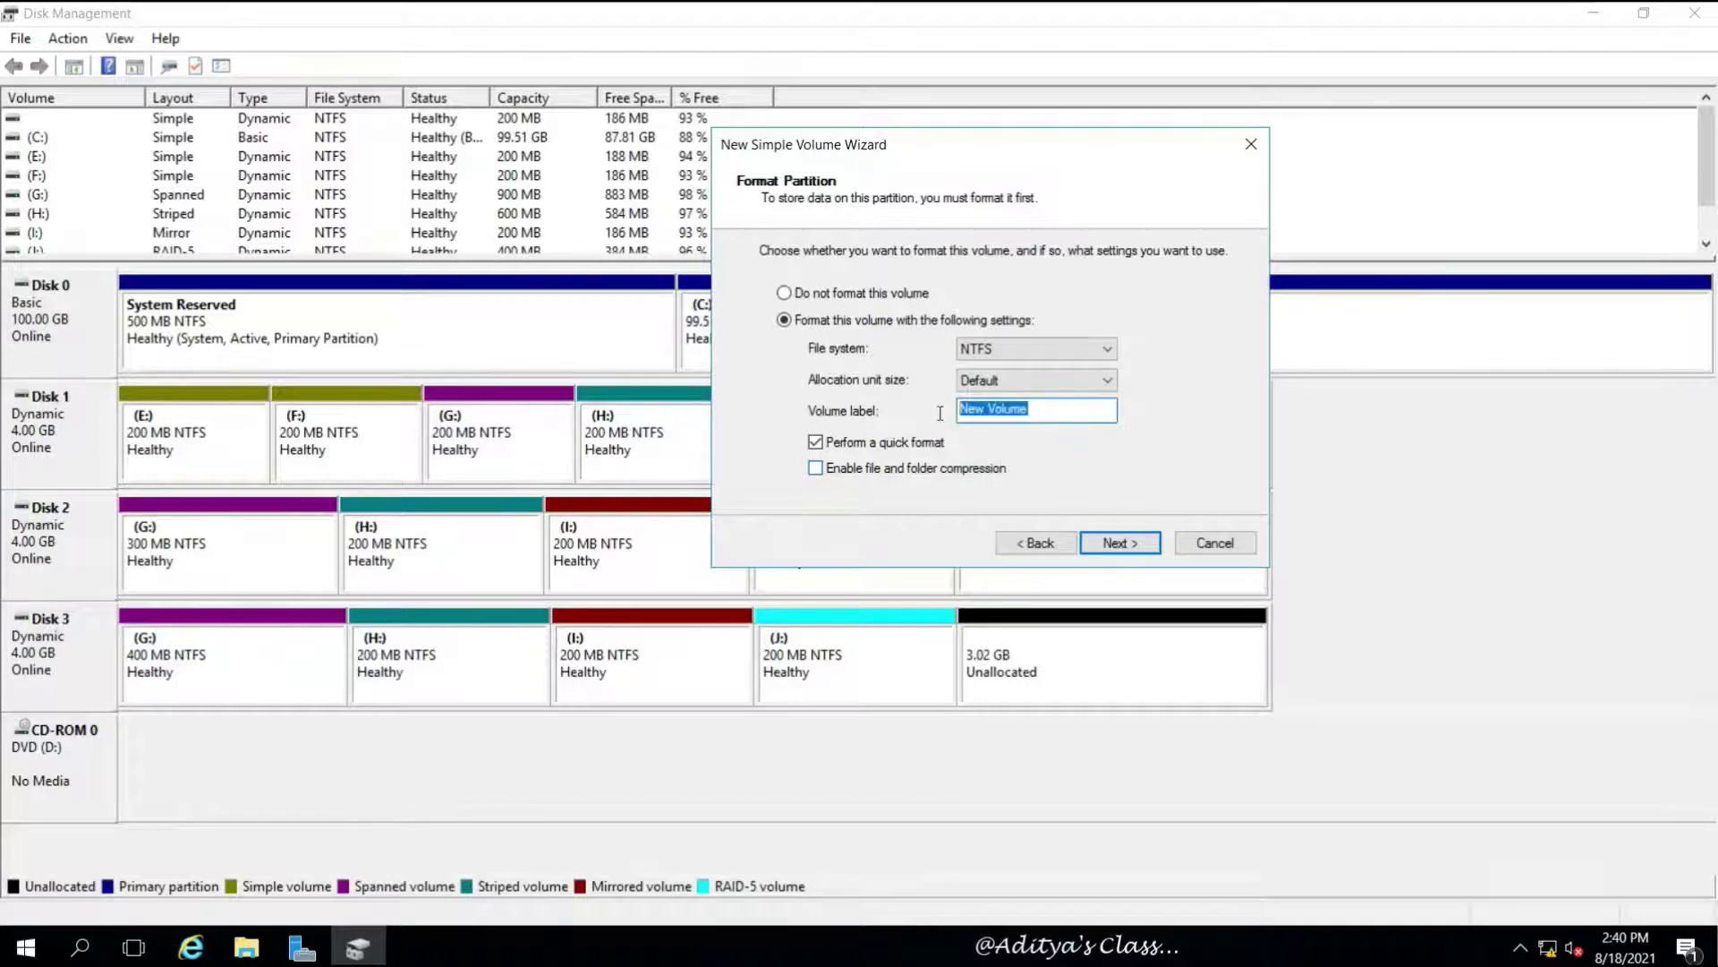
pyautogui.press('BackSpace')
pyautogui.click(1126, 540)
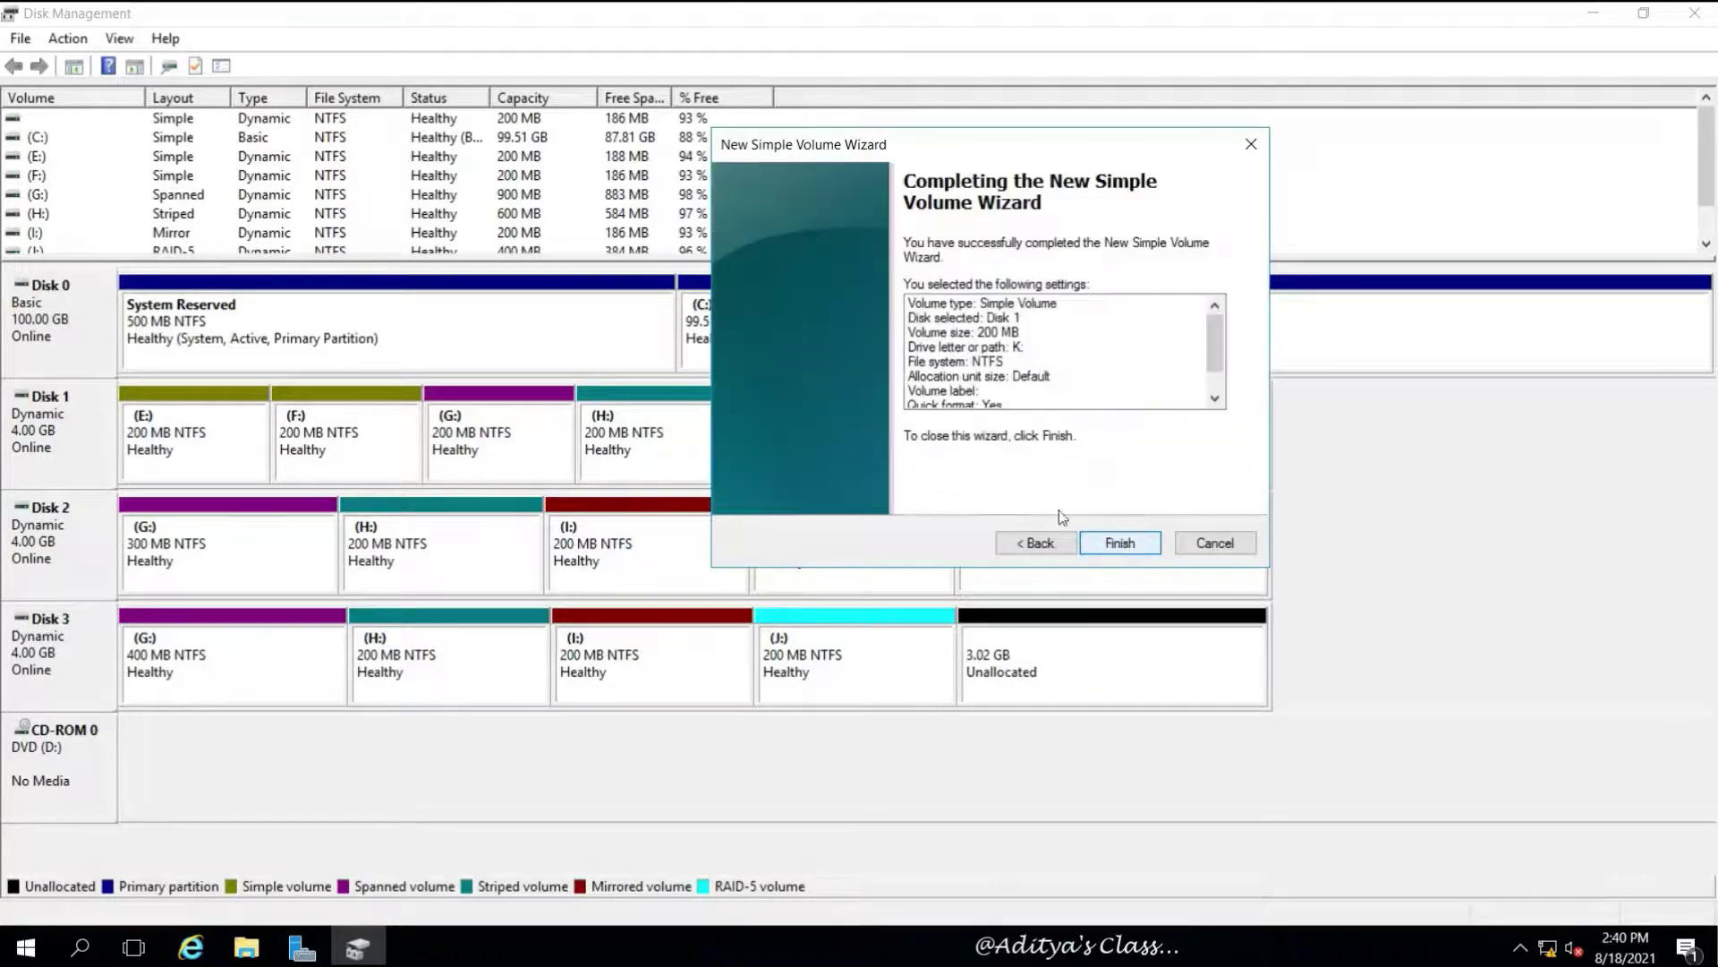
pyautogui.click(1120, 539)
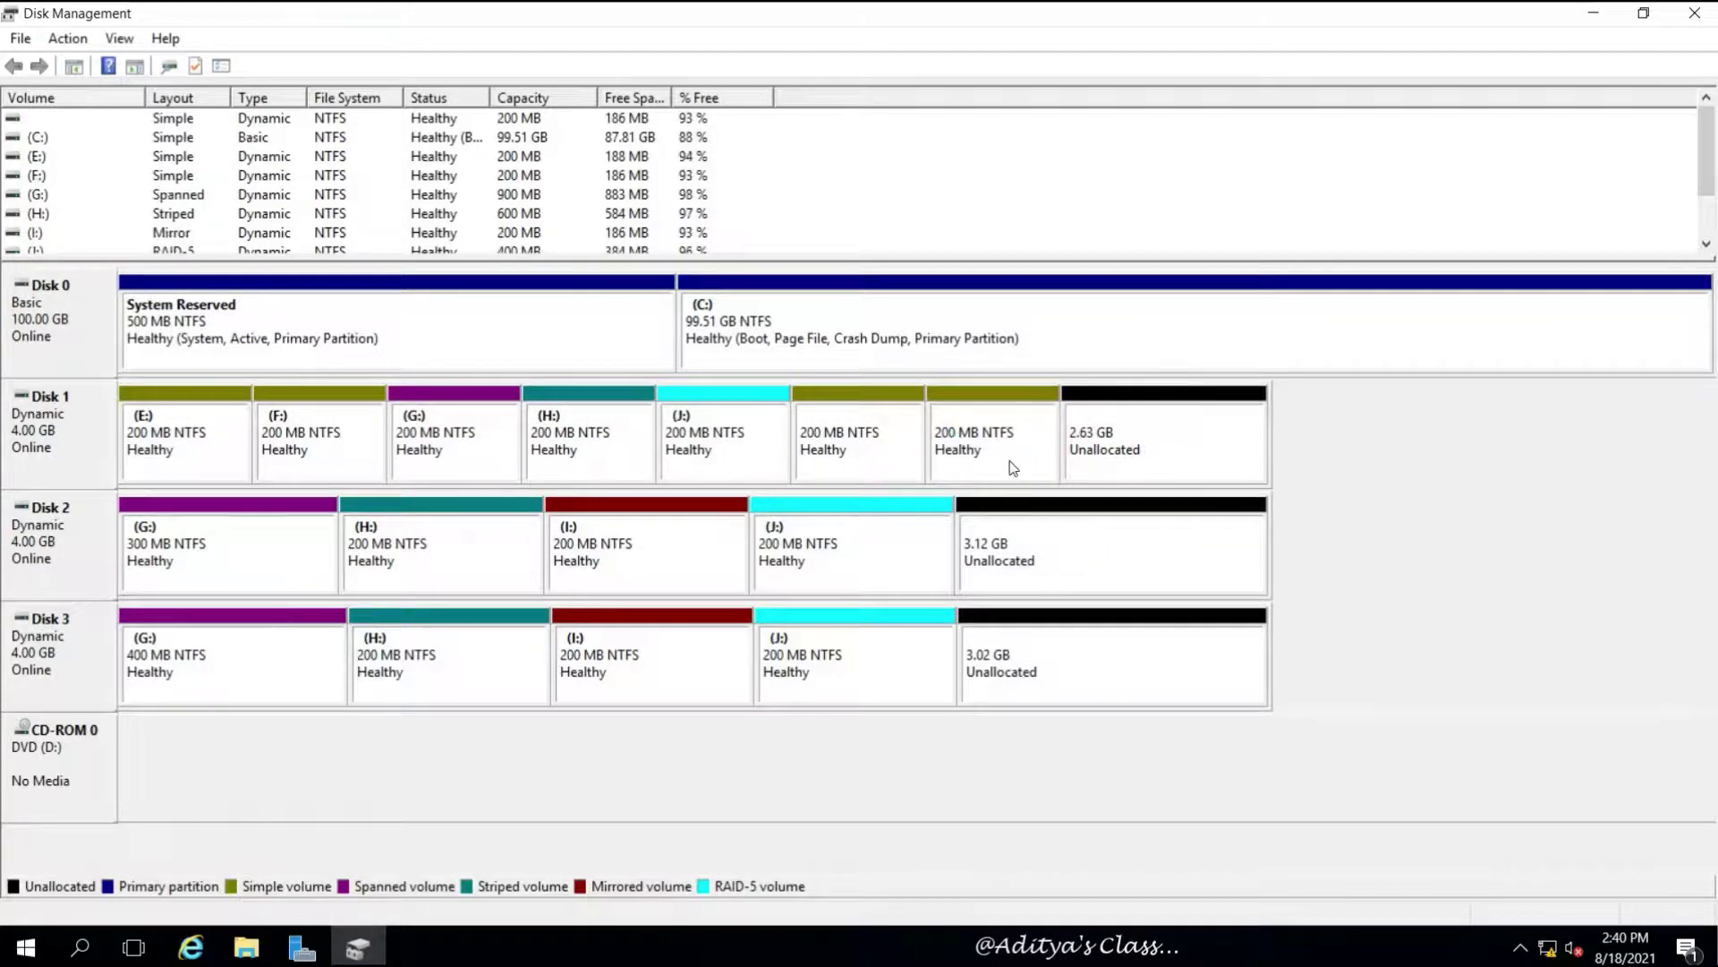
# View volume K:'s General and Customize properties to check its compression setting, and close them.
pyautogui.rightClick(1009, 422)
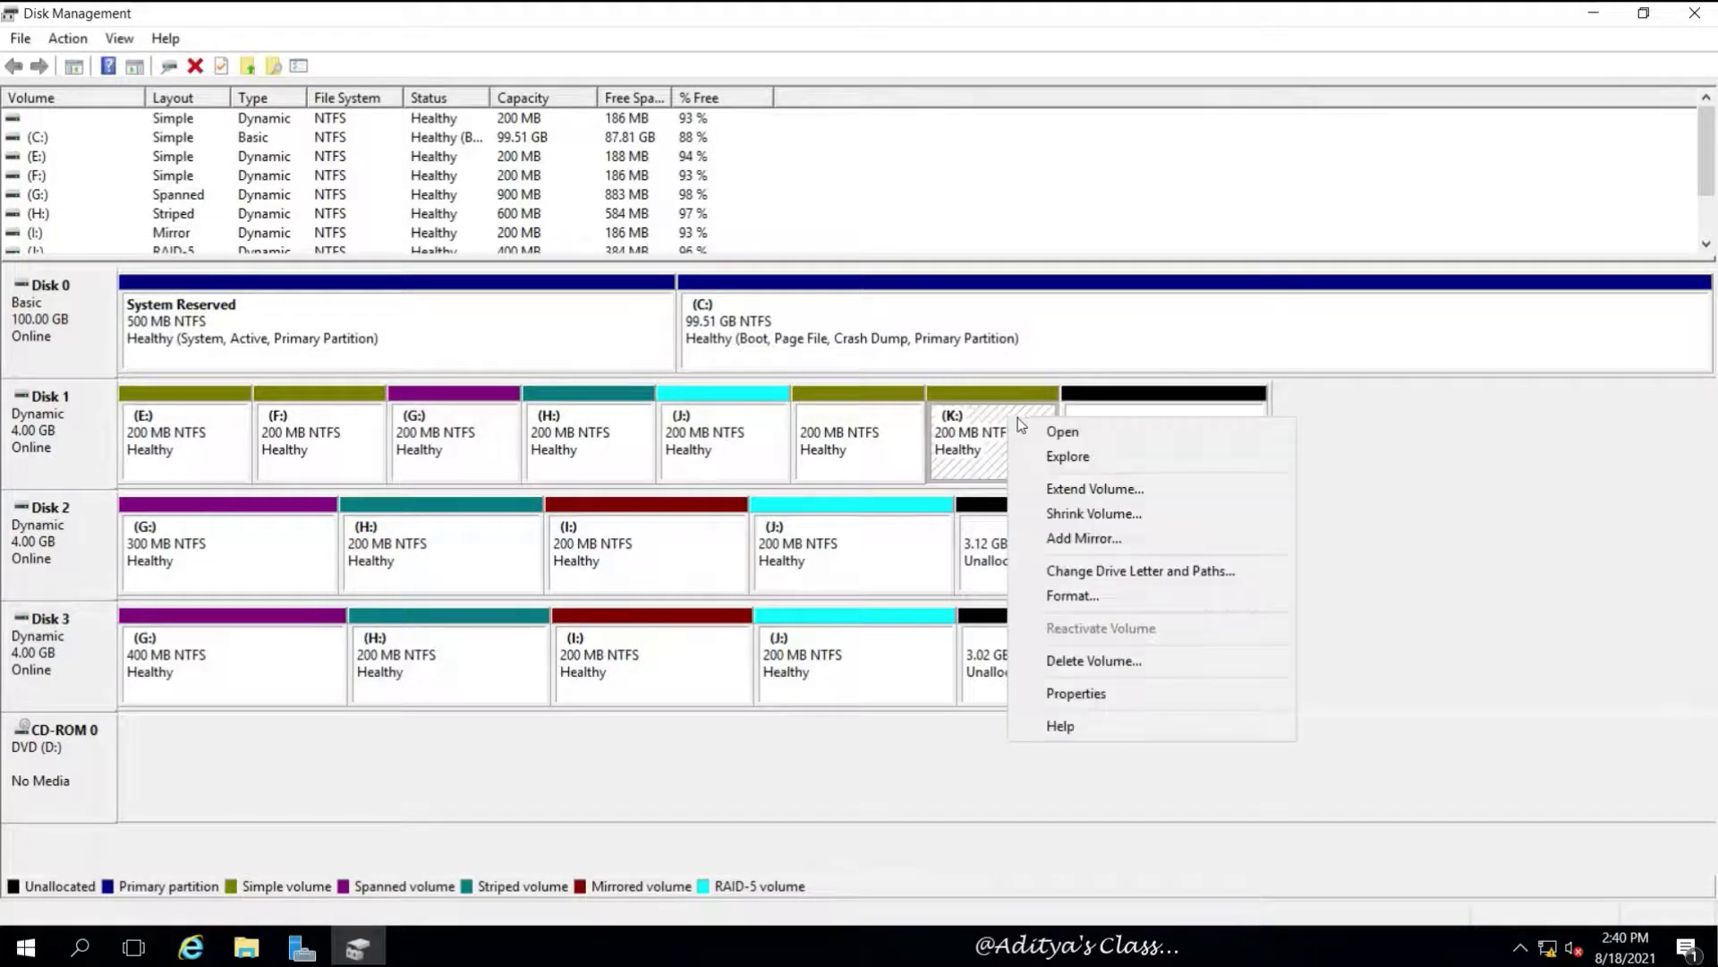
pyautogui.click(1097, 696)
pyautogui.moveTo(1296, 363); pyautogui.dragTo(1304, 155)
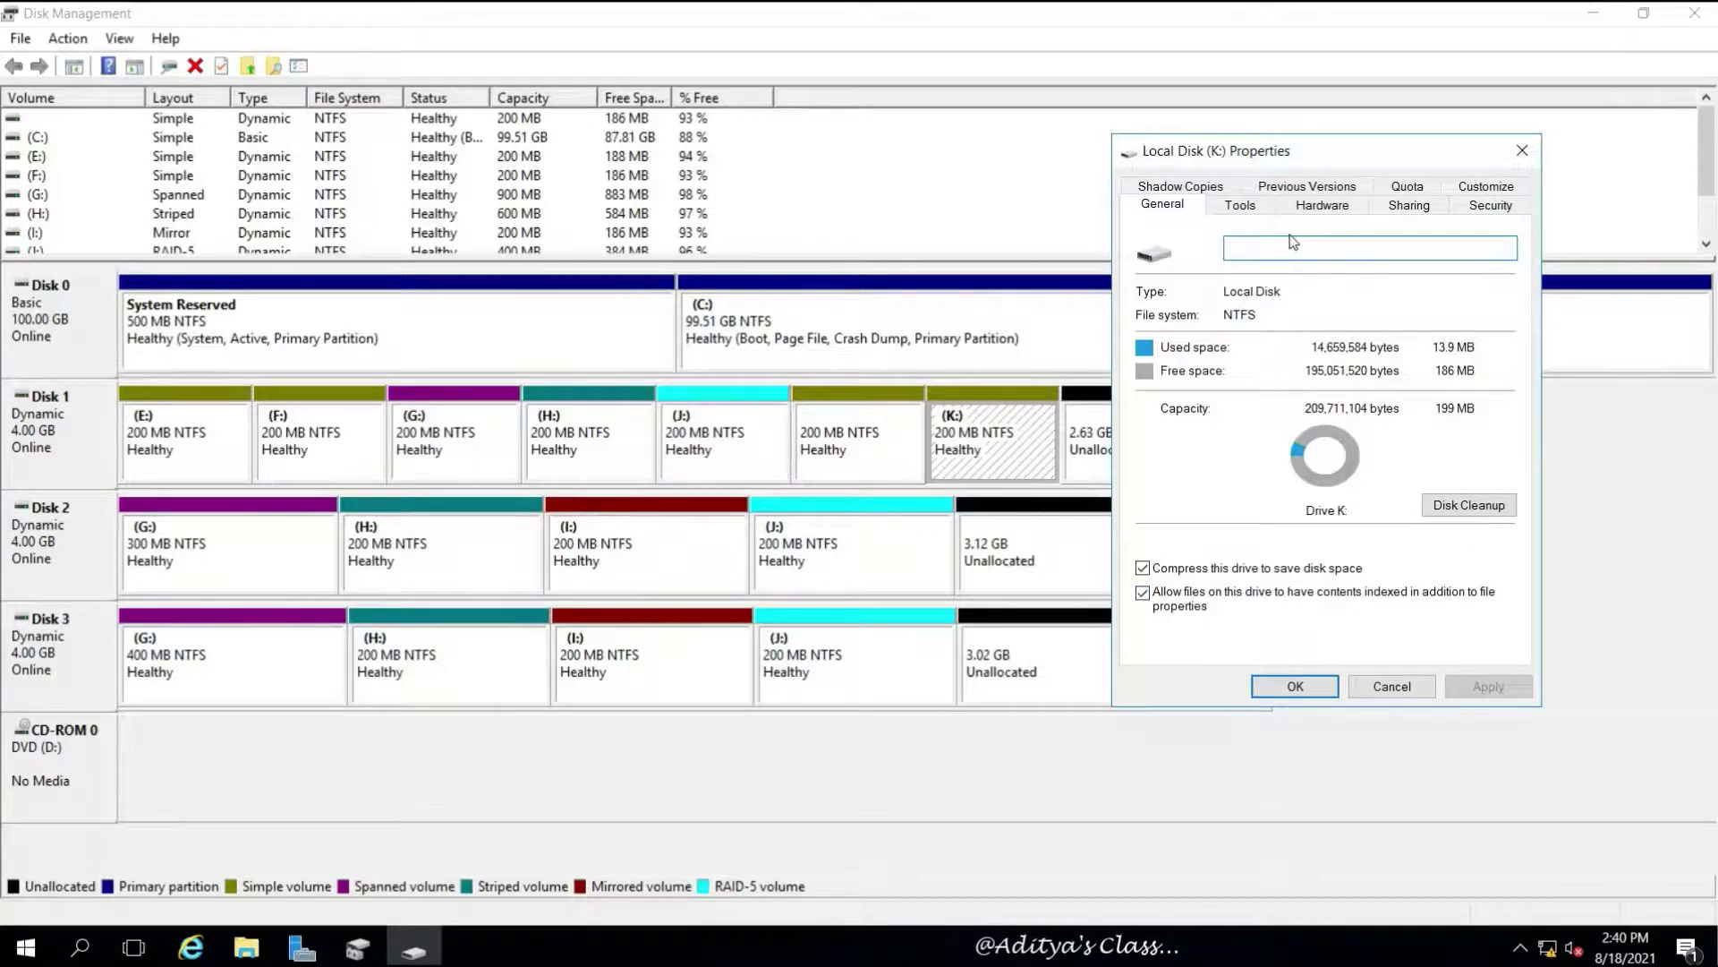
pyautogui.click(1501, 188)
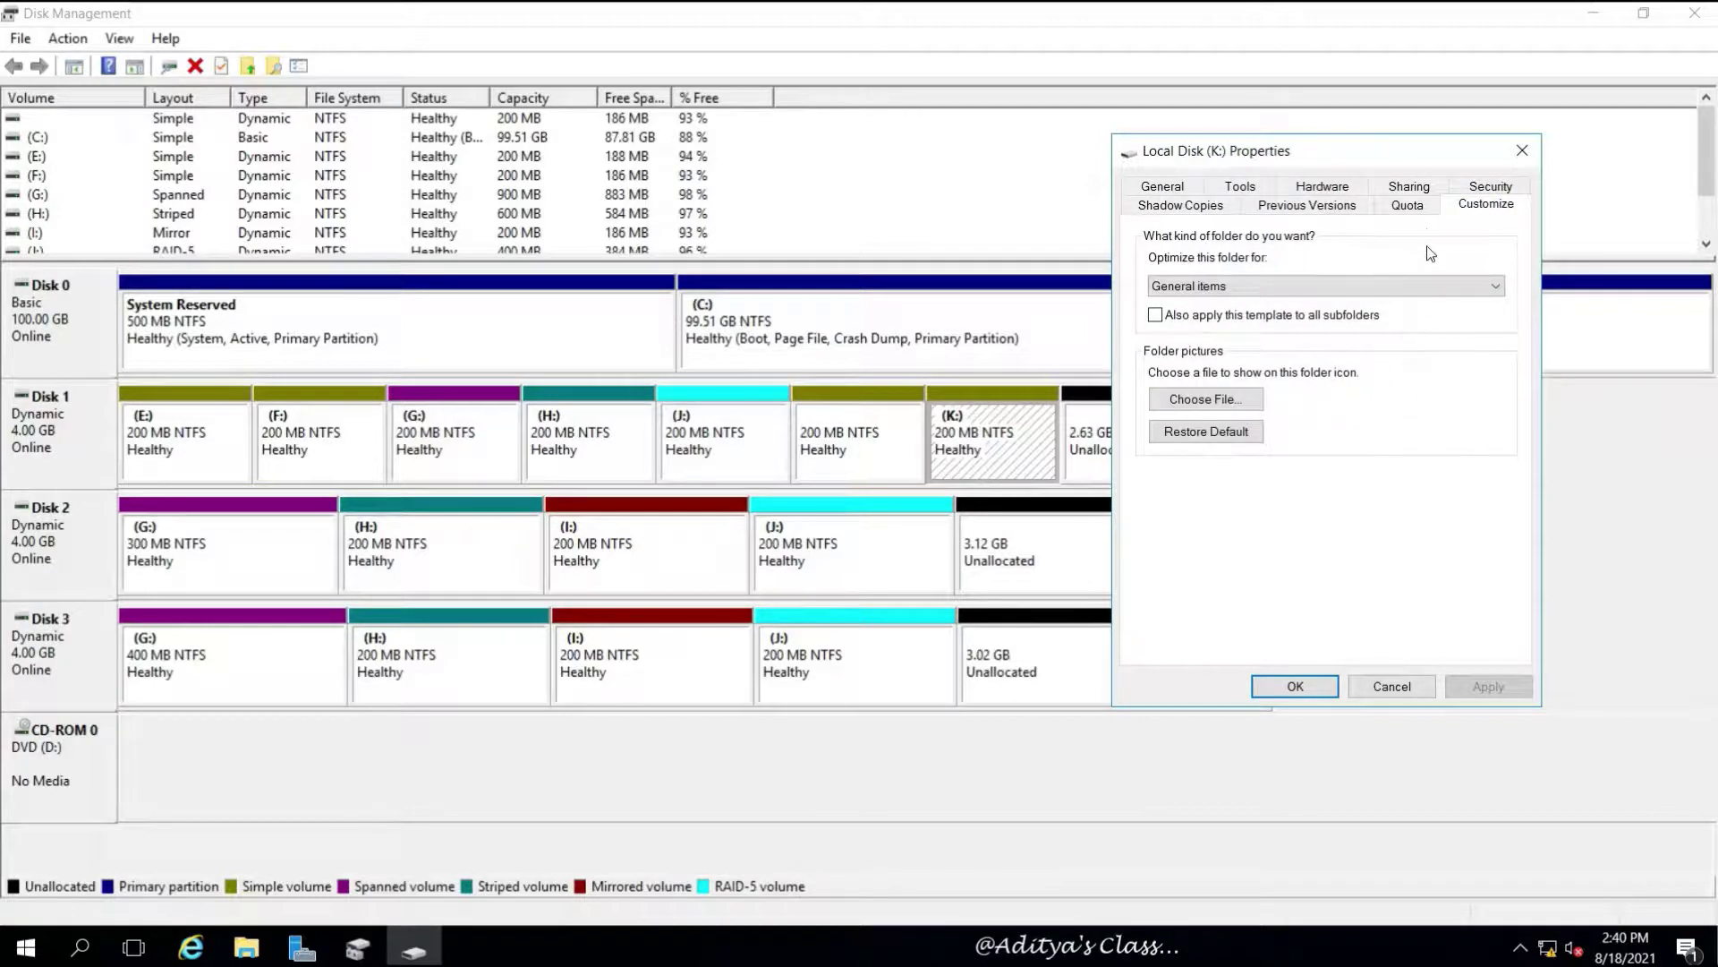
pyautogui.click(1164, 190)
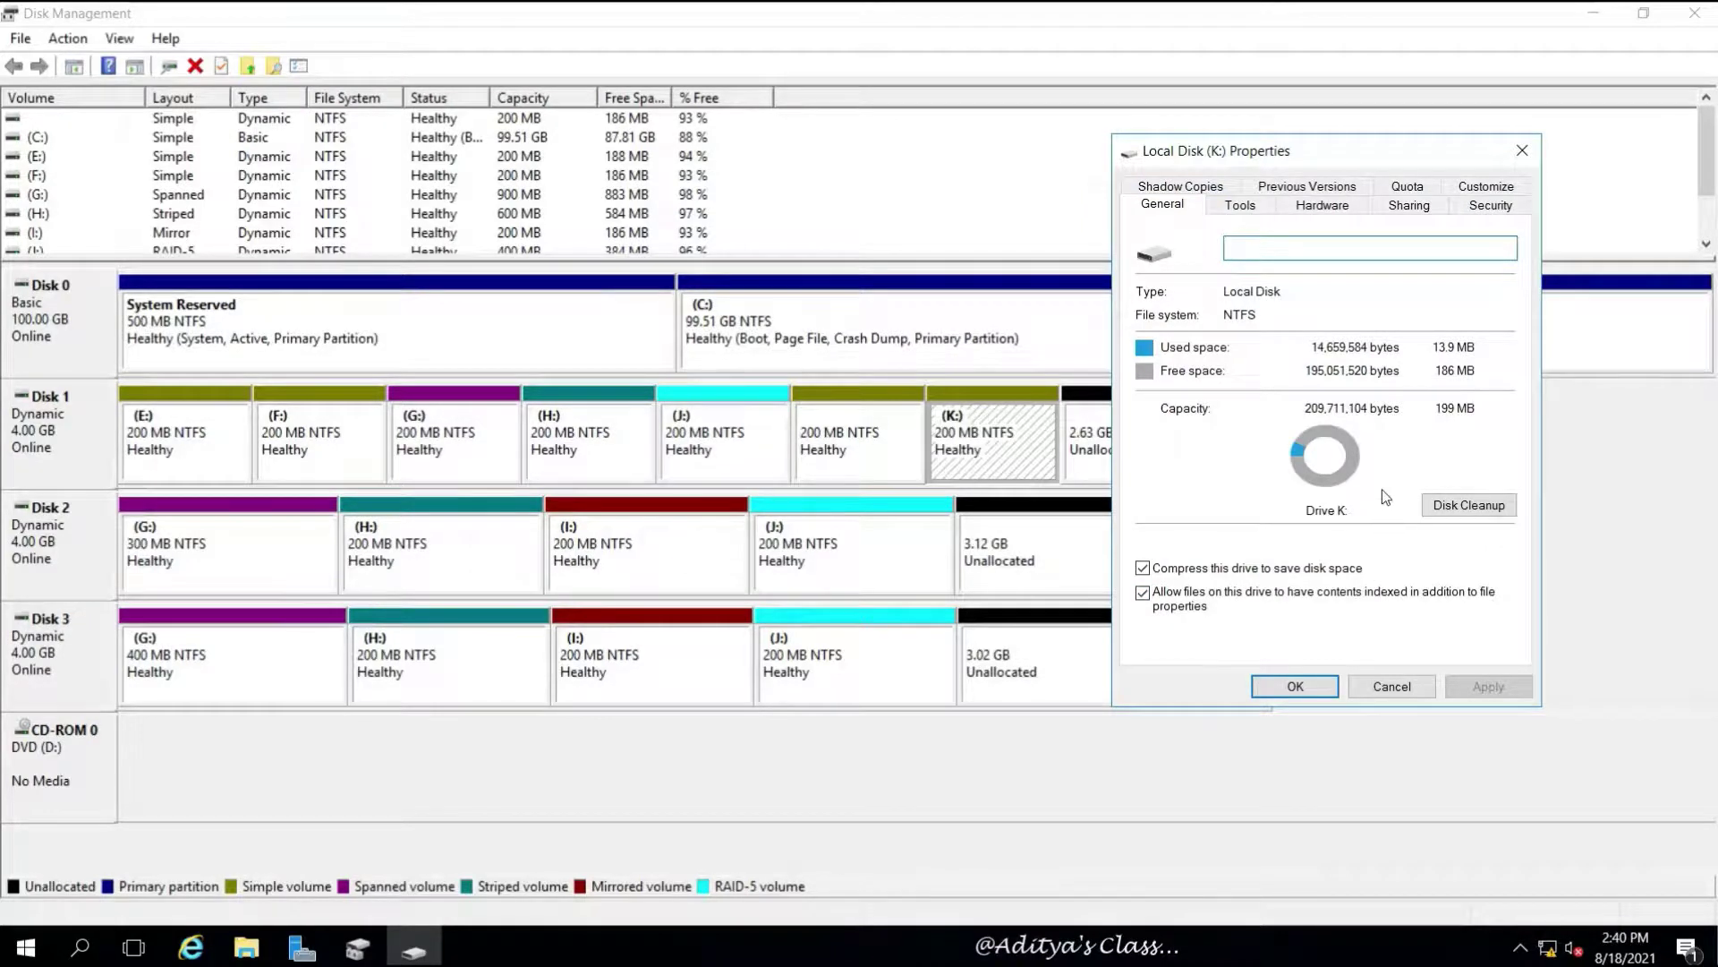
pyautogui.click(1292, 689)
# Extend simple volume E: by 200 MB using Disk 1's unallocated space.
pyautogui.rightClick(952, 407)
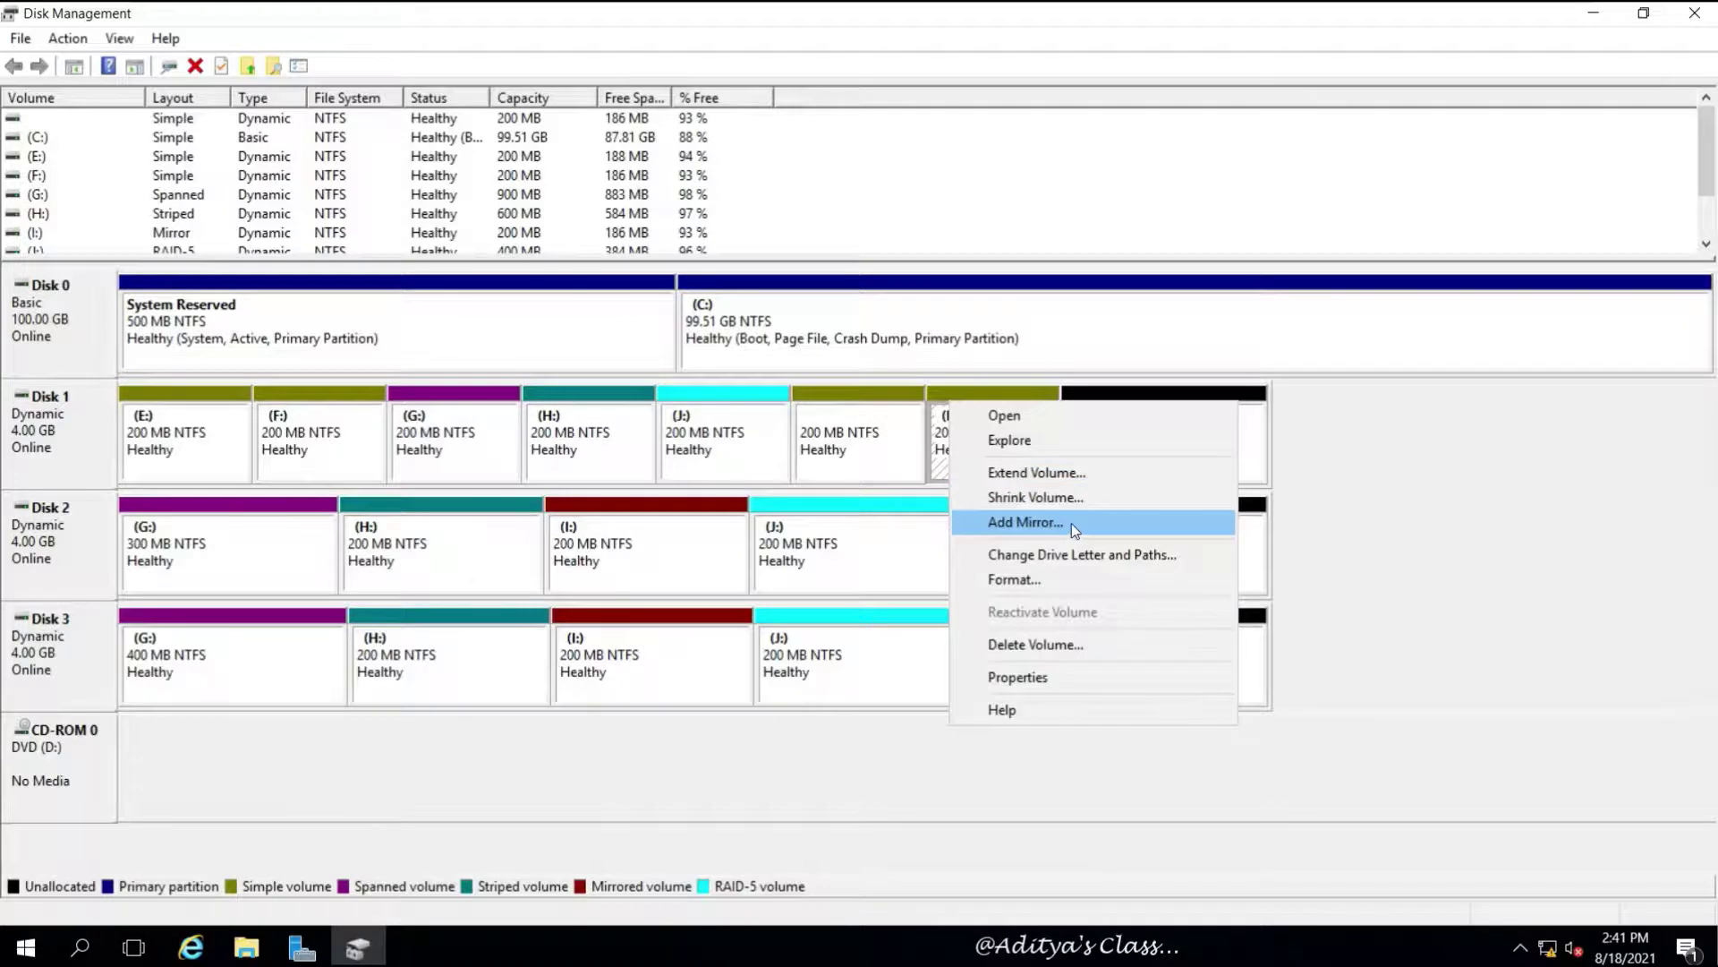
pyautogui.click(326, 428)
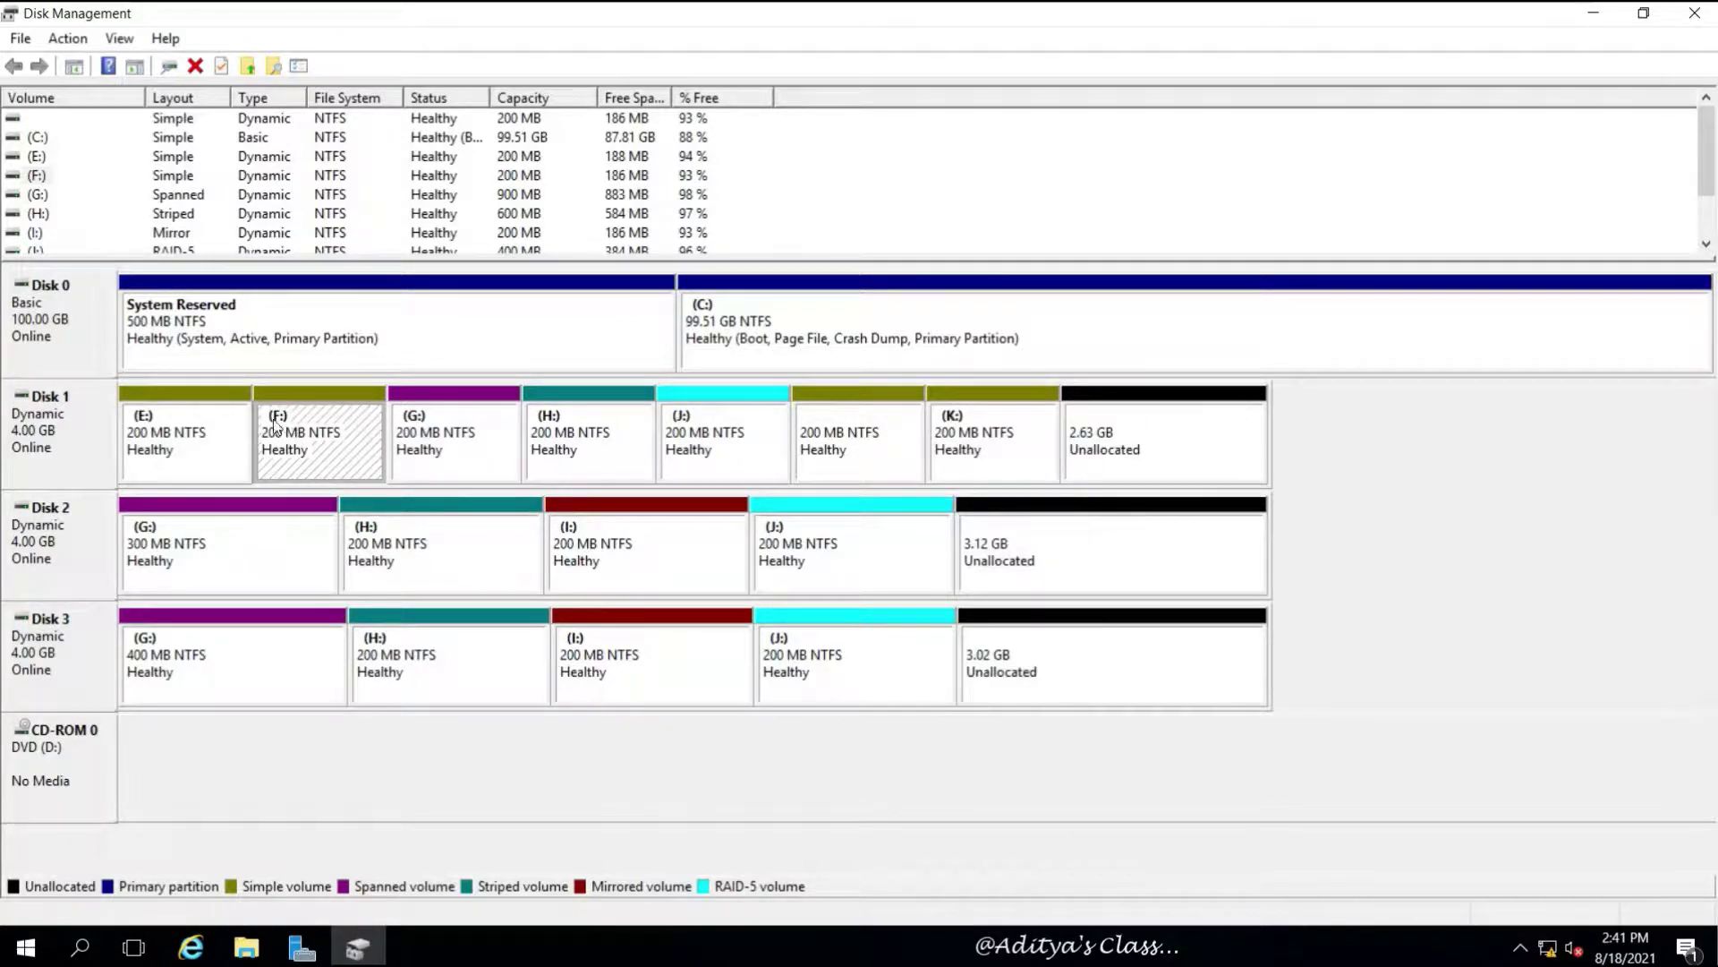
pyautogui.rightClick(206, 416)
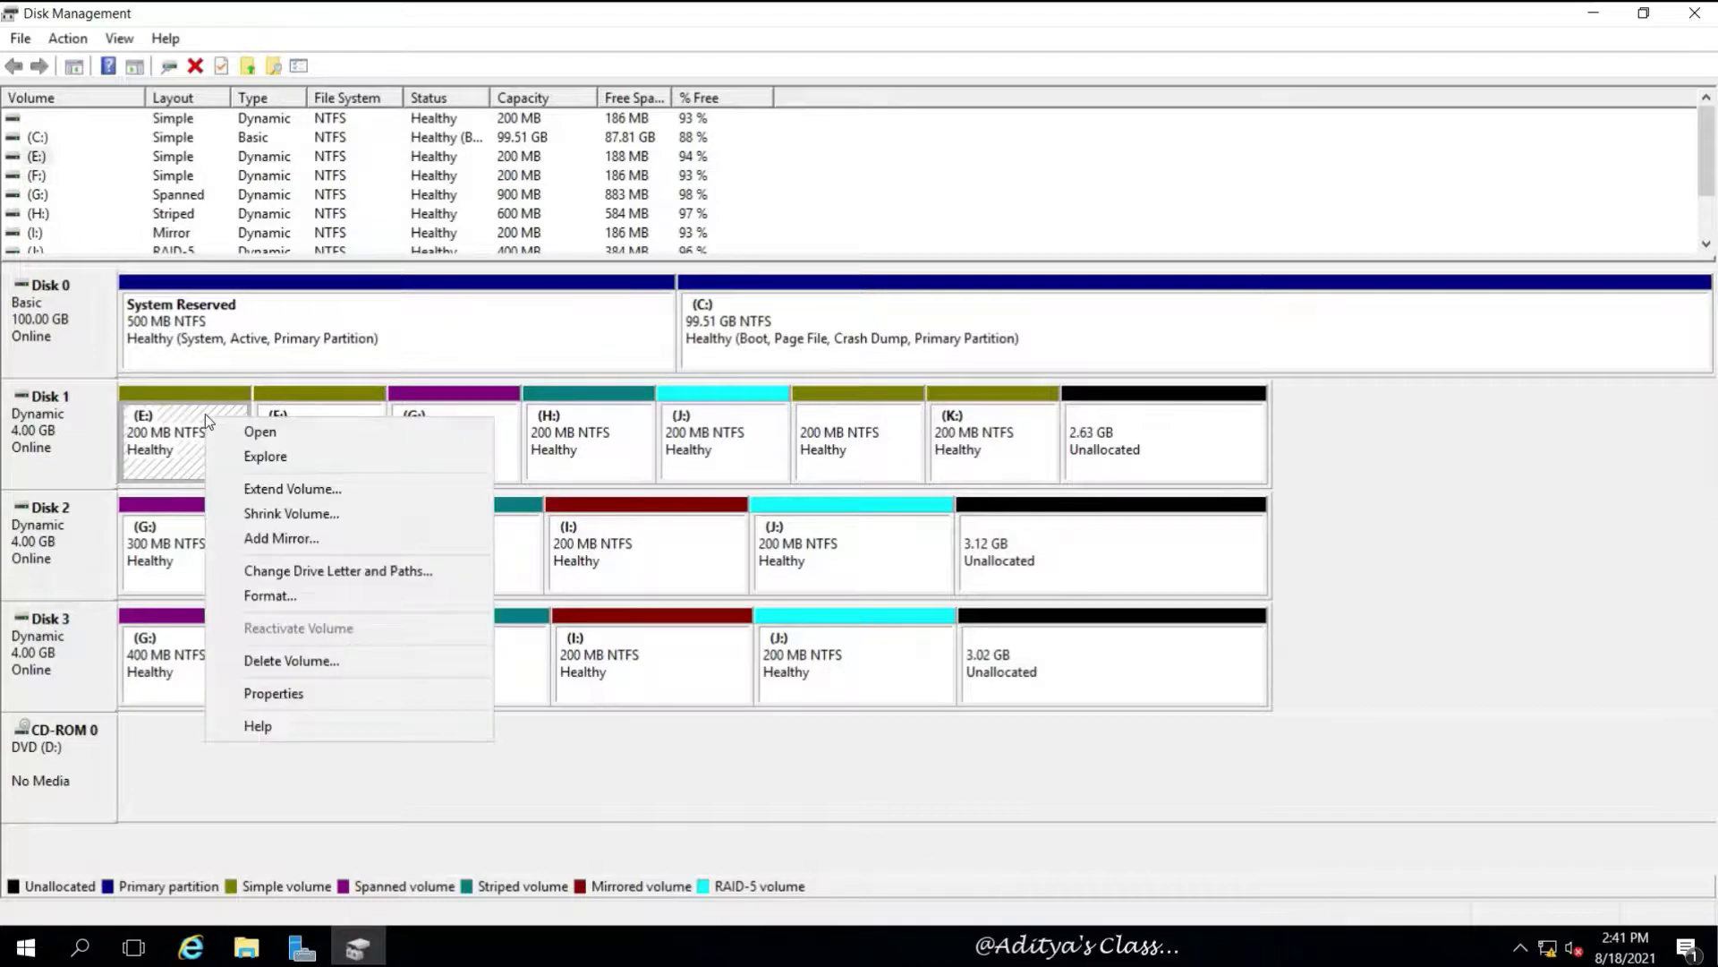
pyautogui.click(345, 499)
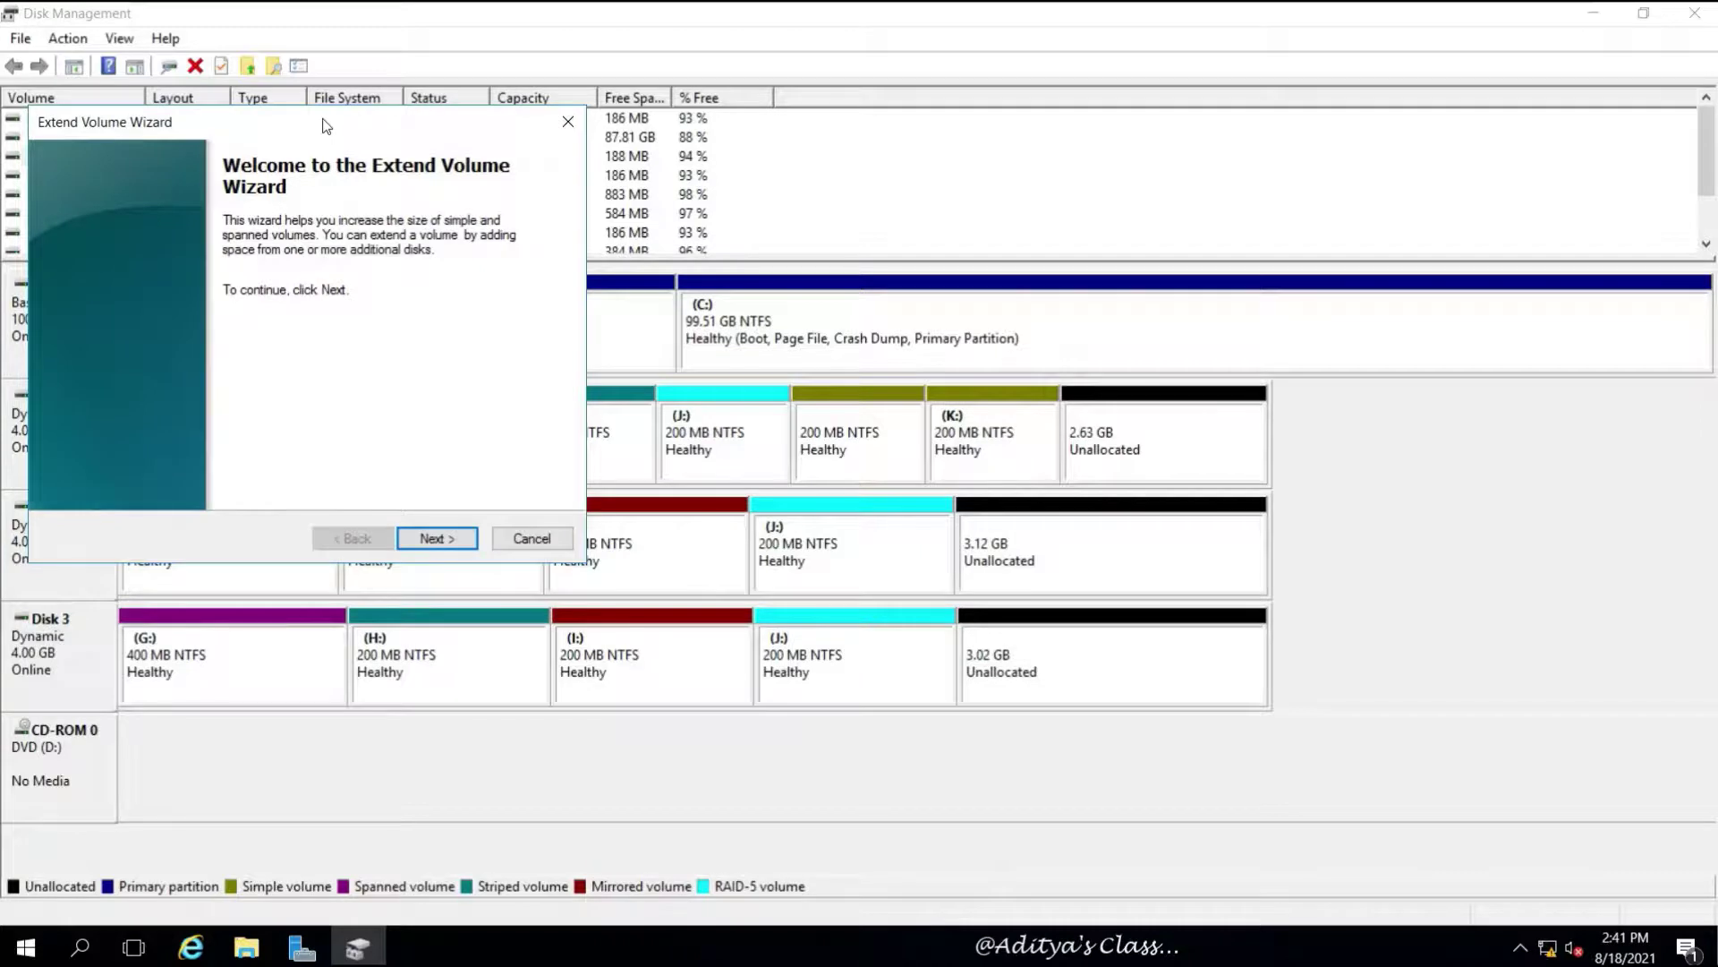
pyautogui.moveTo(324, 125); pyautogui.dragTo(946, 20)
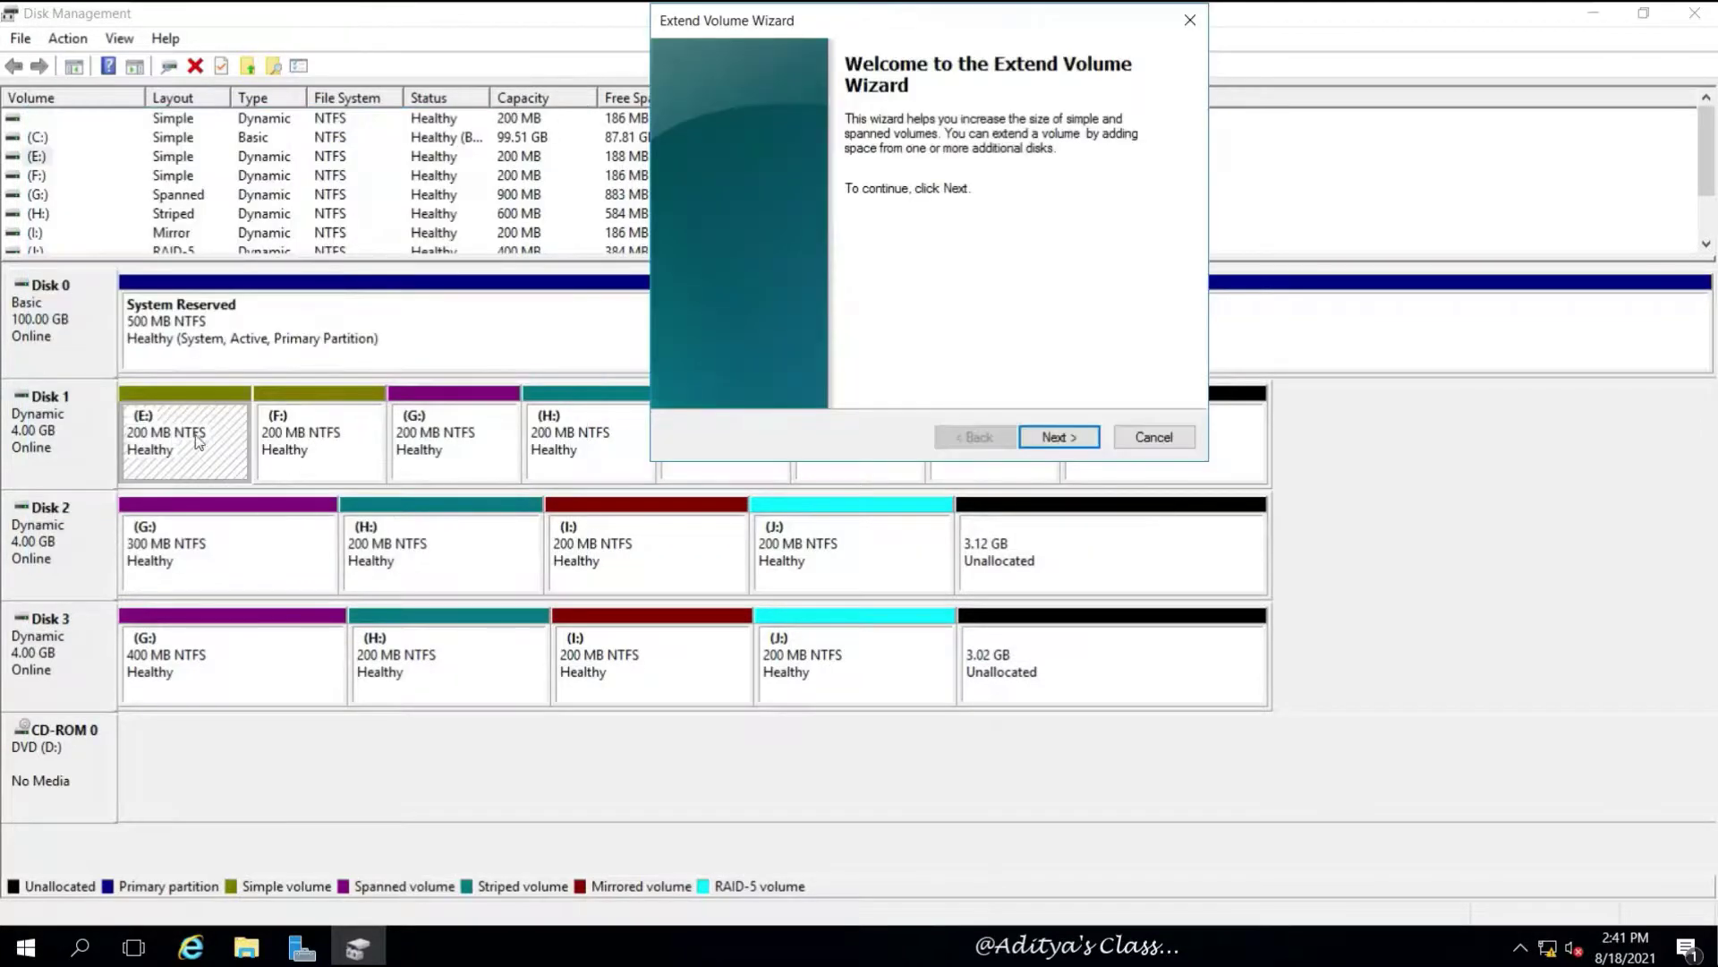
pyautogui.click(1048, 439)
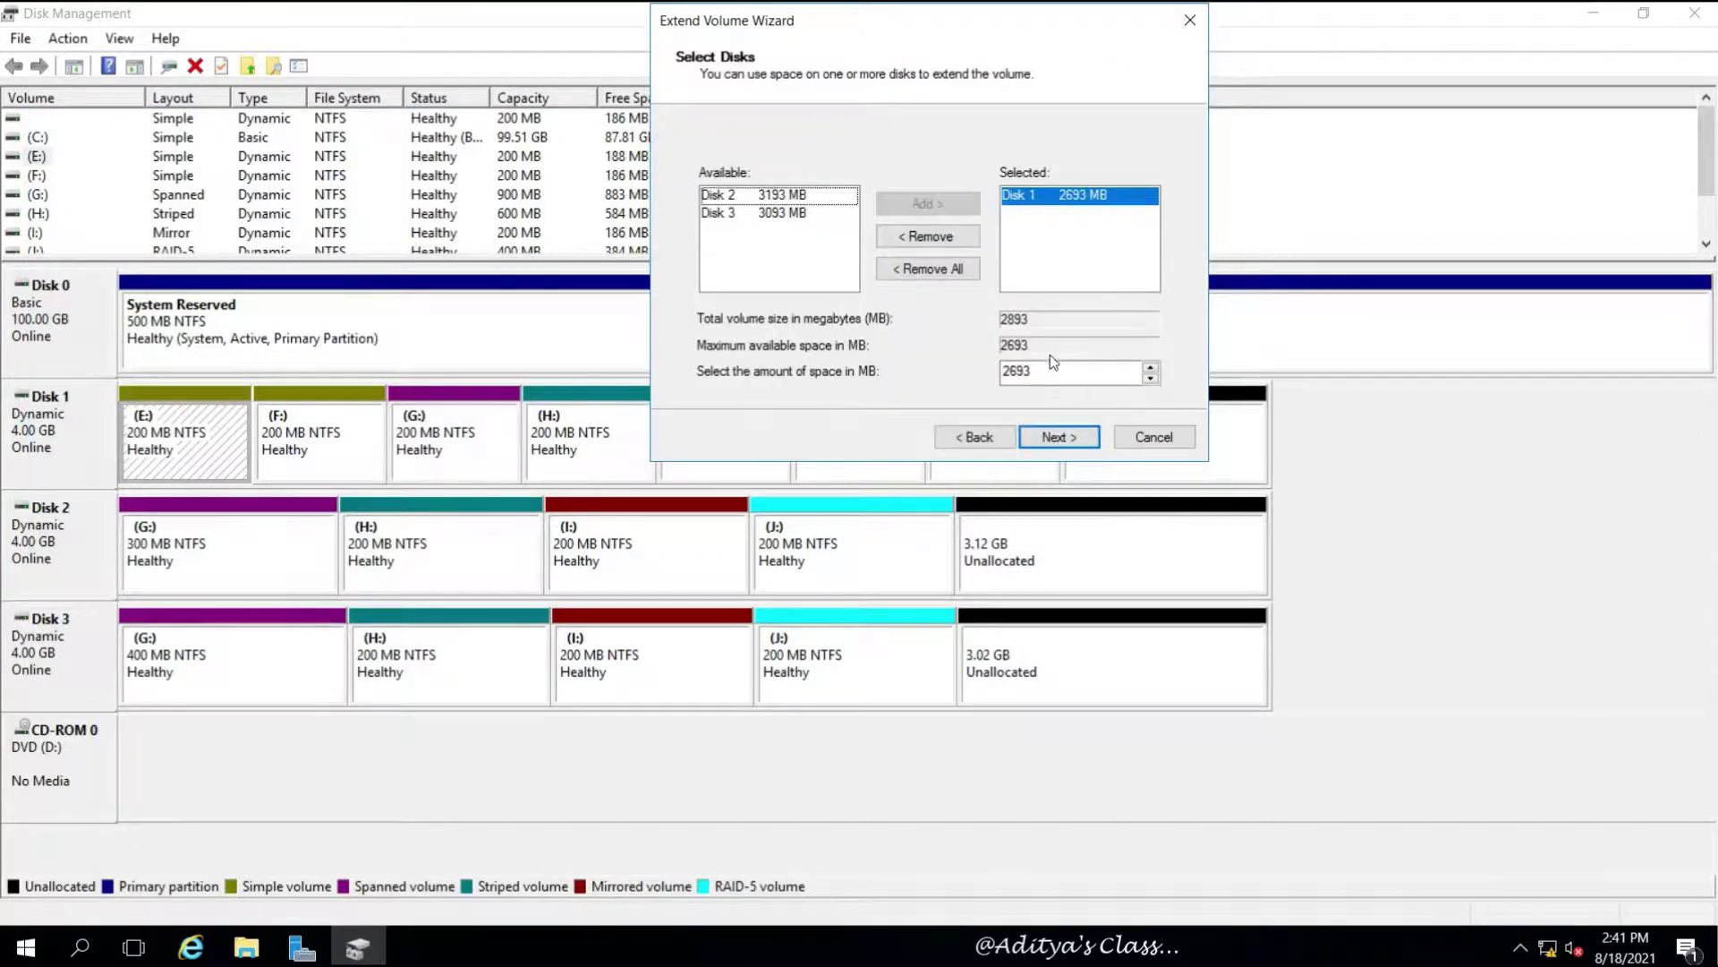
pyautogui.moveTo(1035, 371); pyautogui.dragTo(964, 378)
pyautogui.write('200')
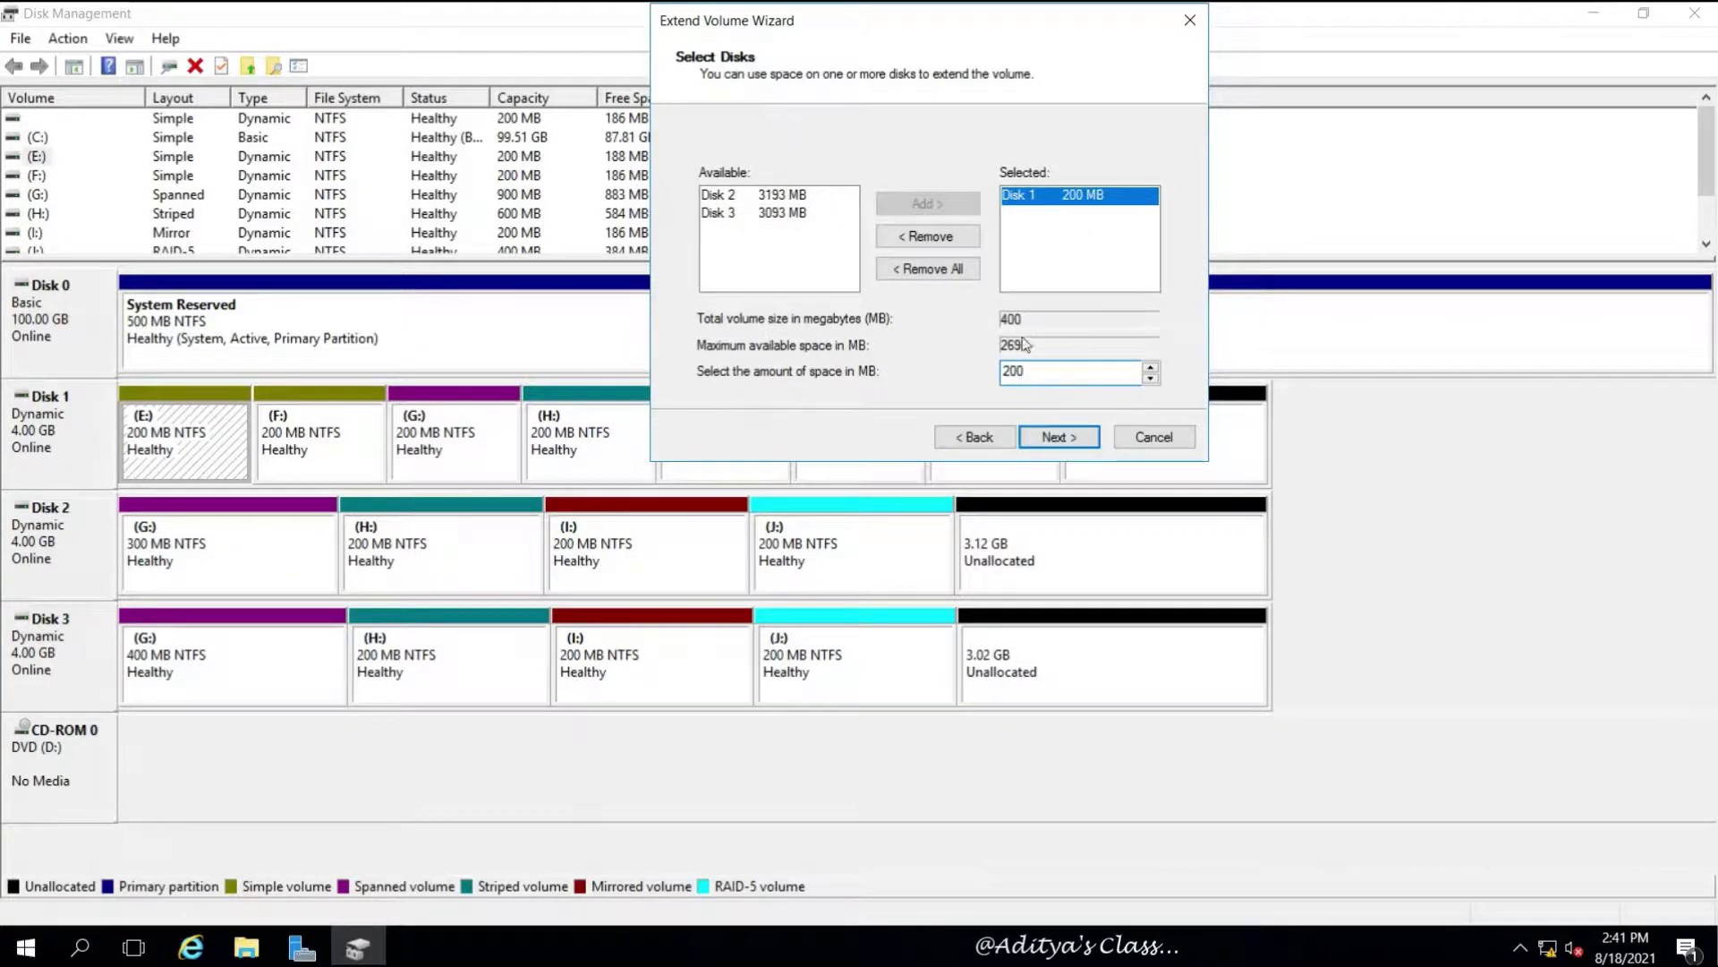
pyautogui.click(1062, 438)
pyautogui.click(1059, 438)
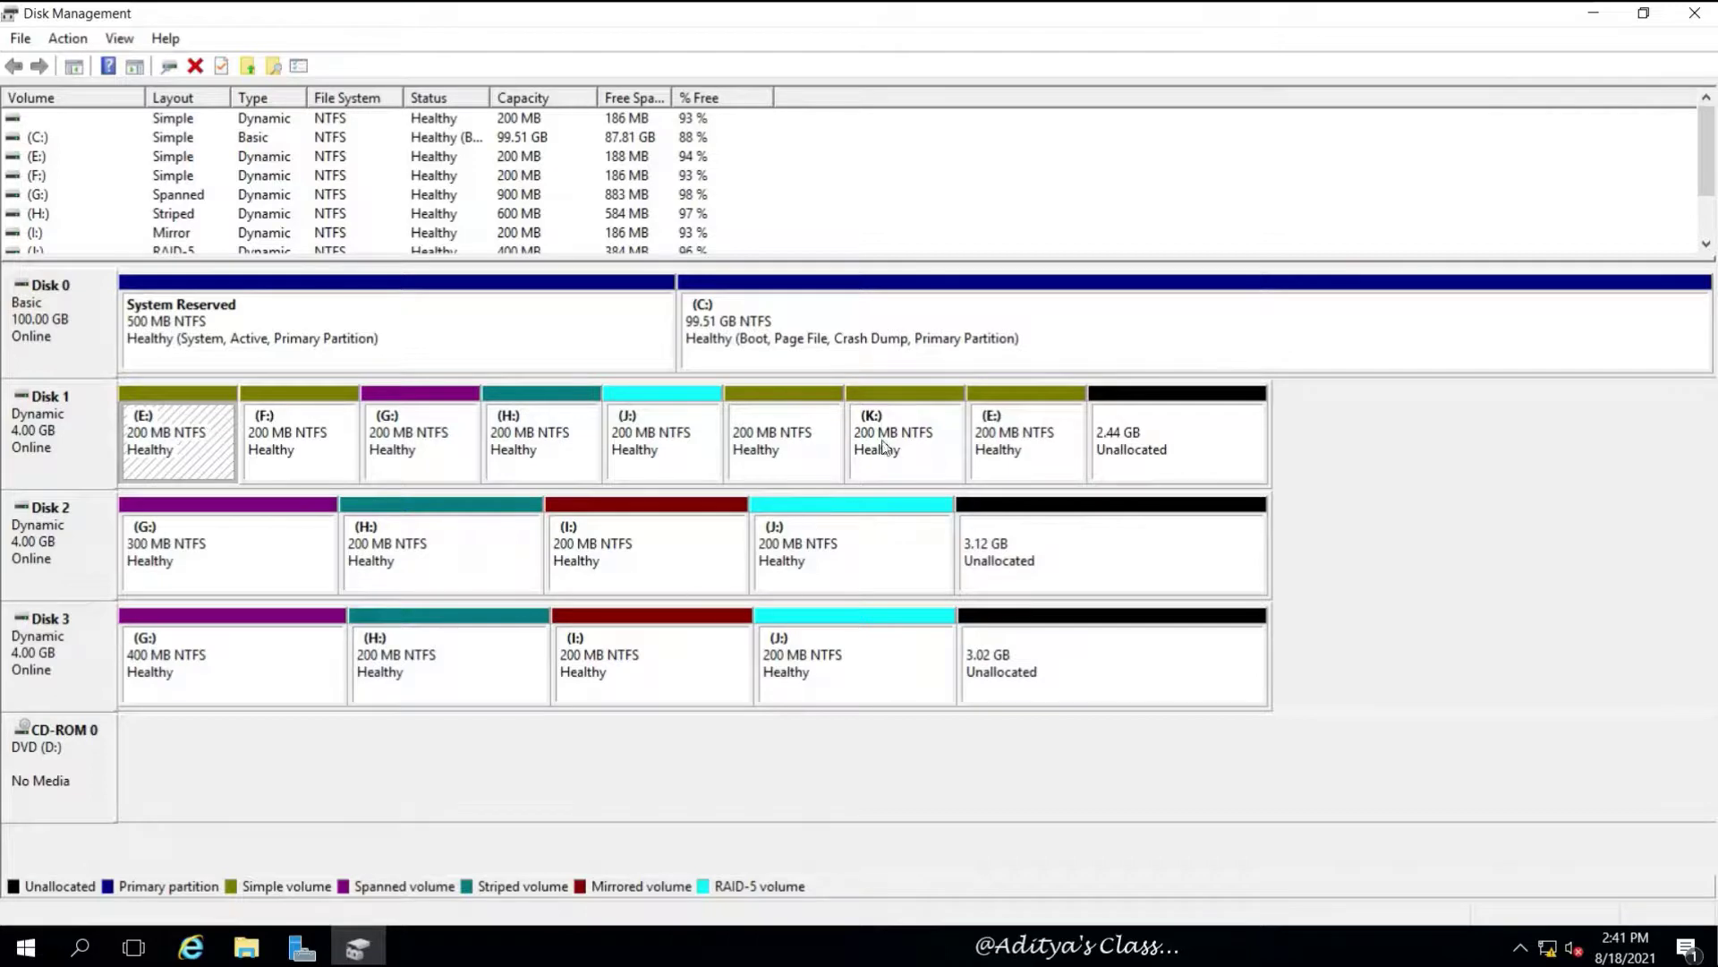
# Select E:'s added segment on Disk 1, and refresh This PC in File Explorer to check drive E:'s capacity.
pyautogui.click(1006, 441)
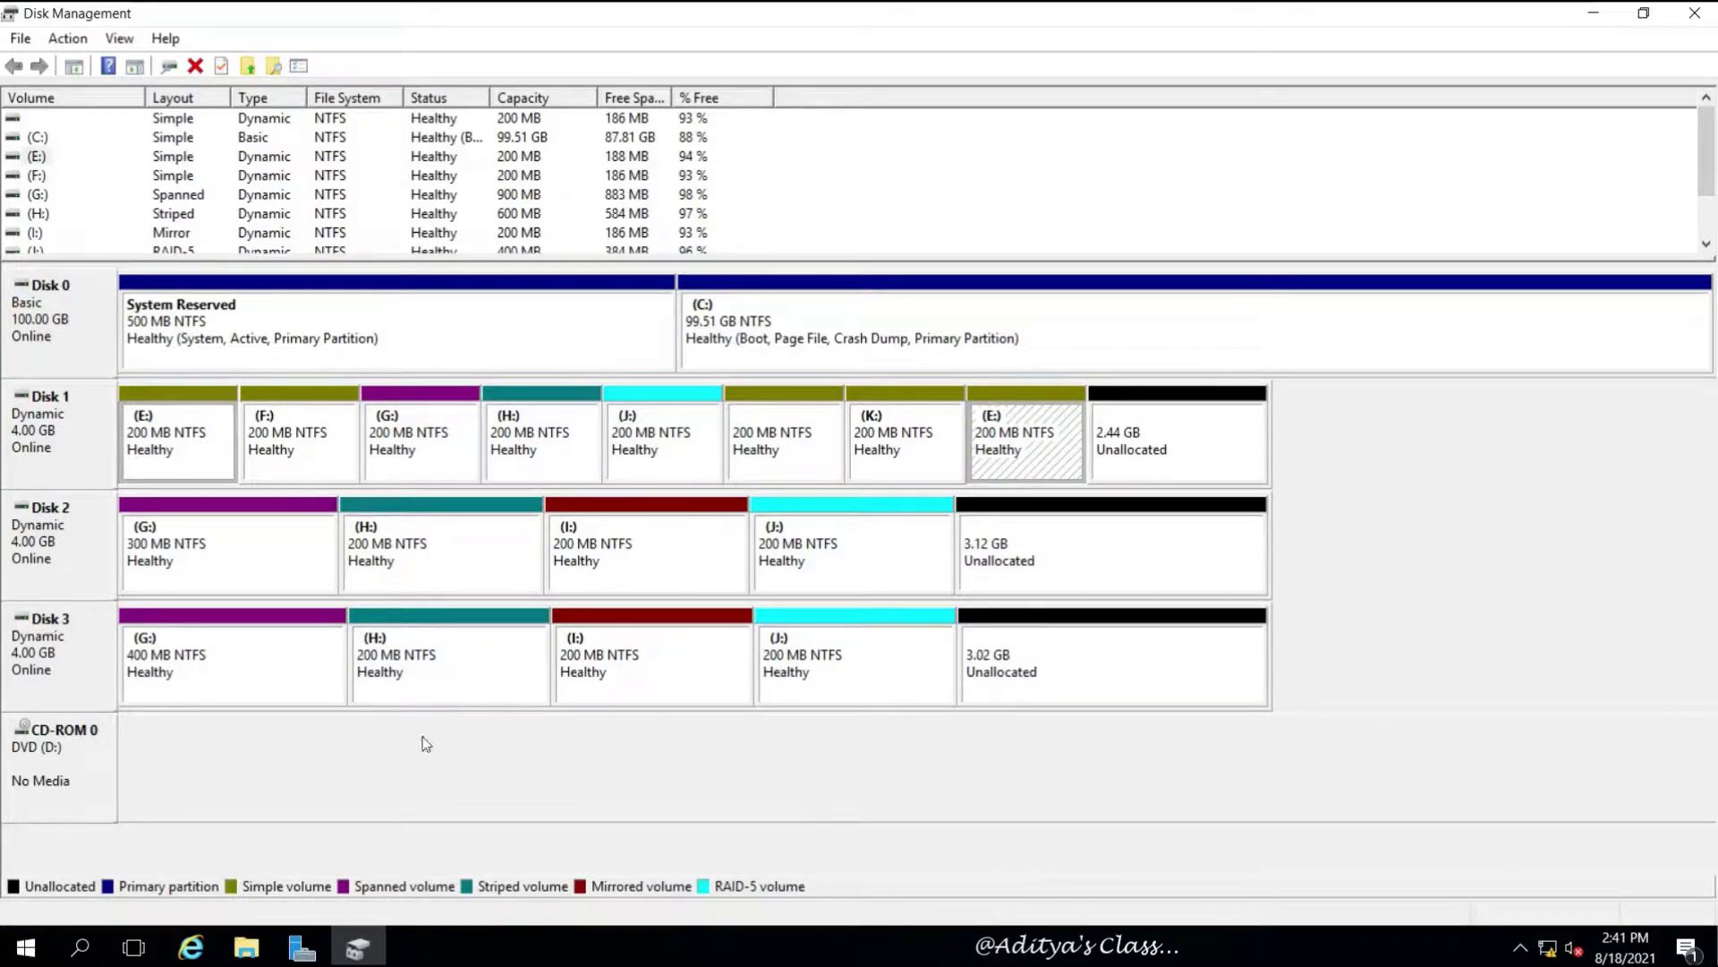
pyautogui.click(253, 941)
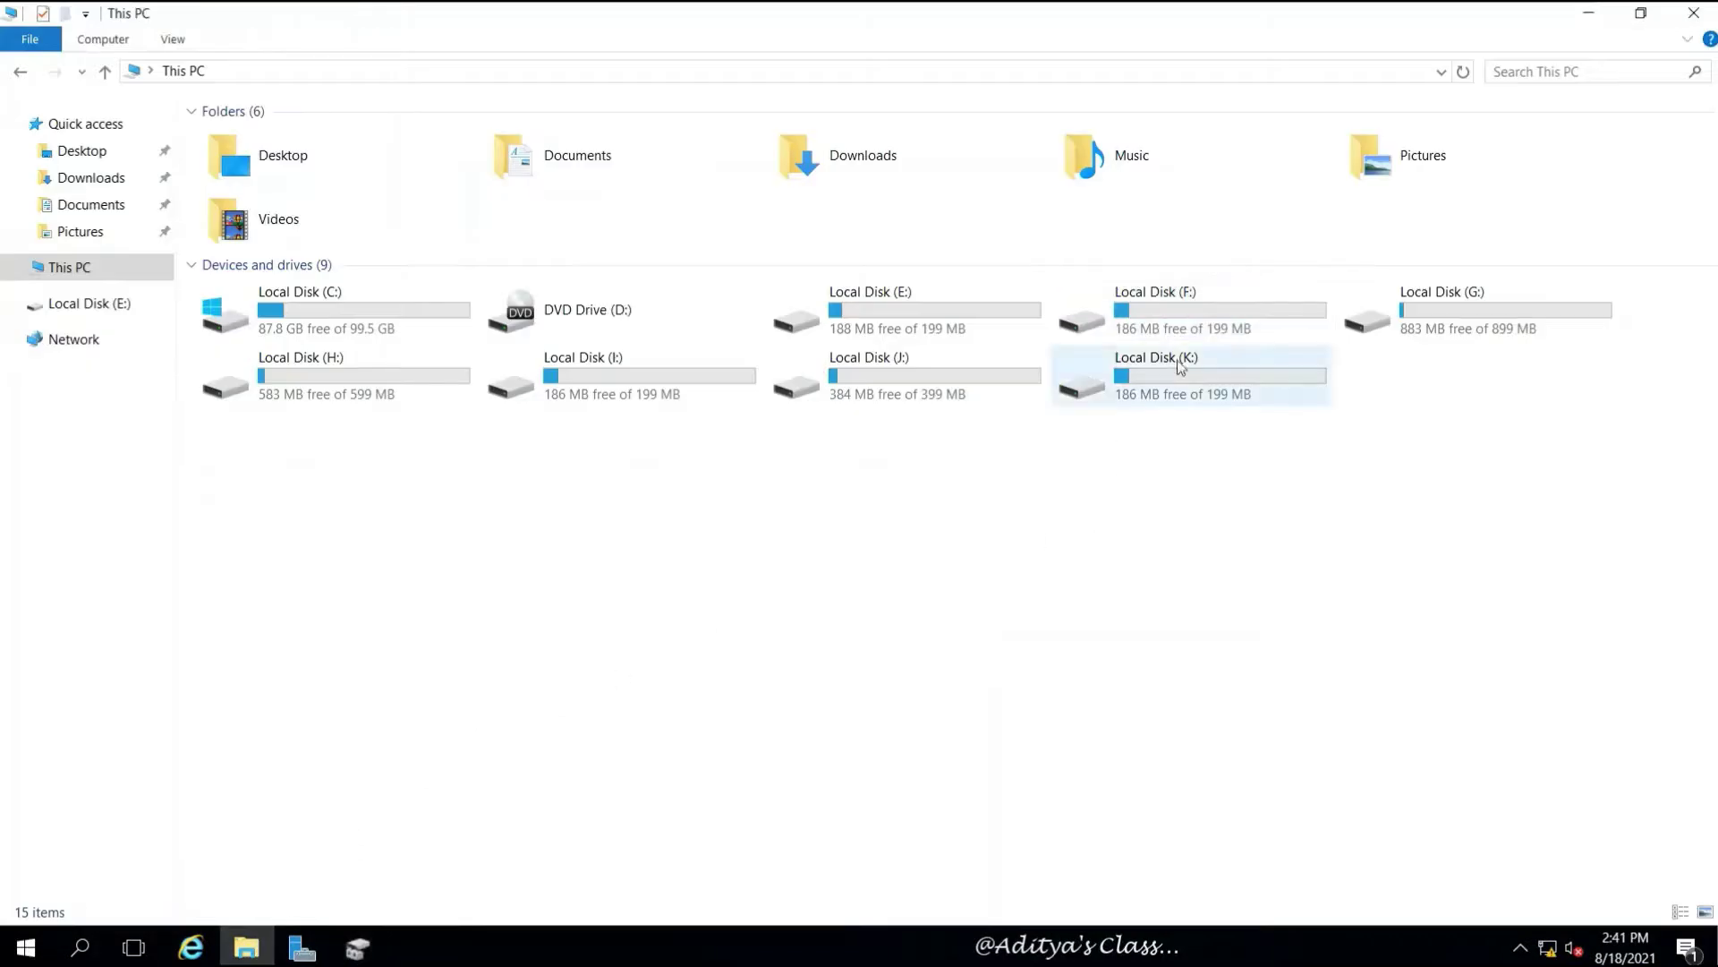
pyautogui.click(935, 319)
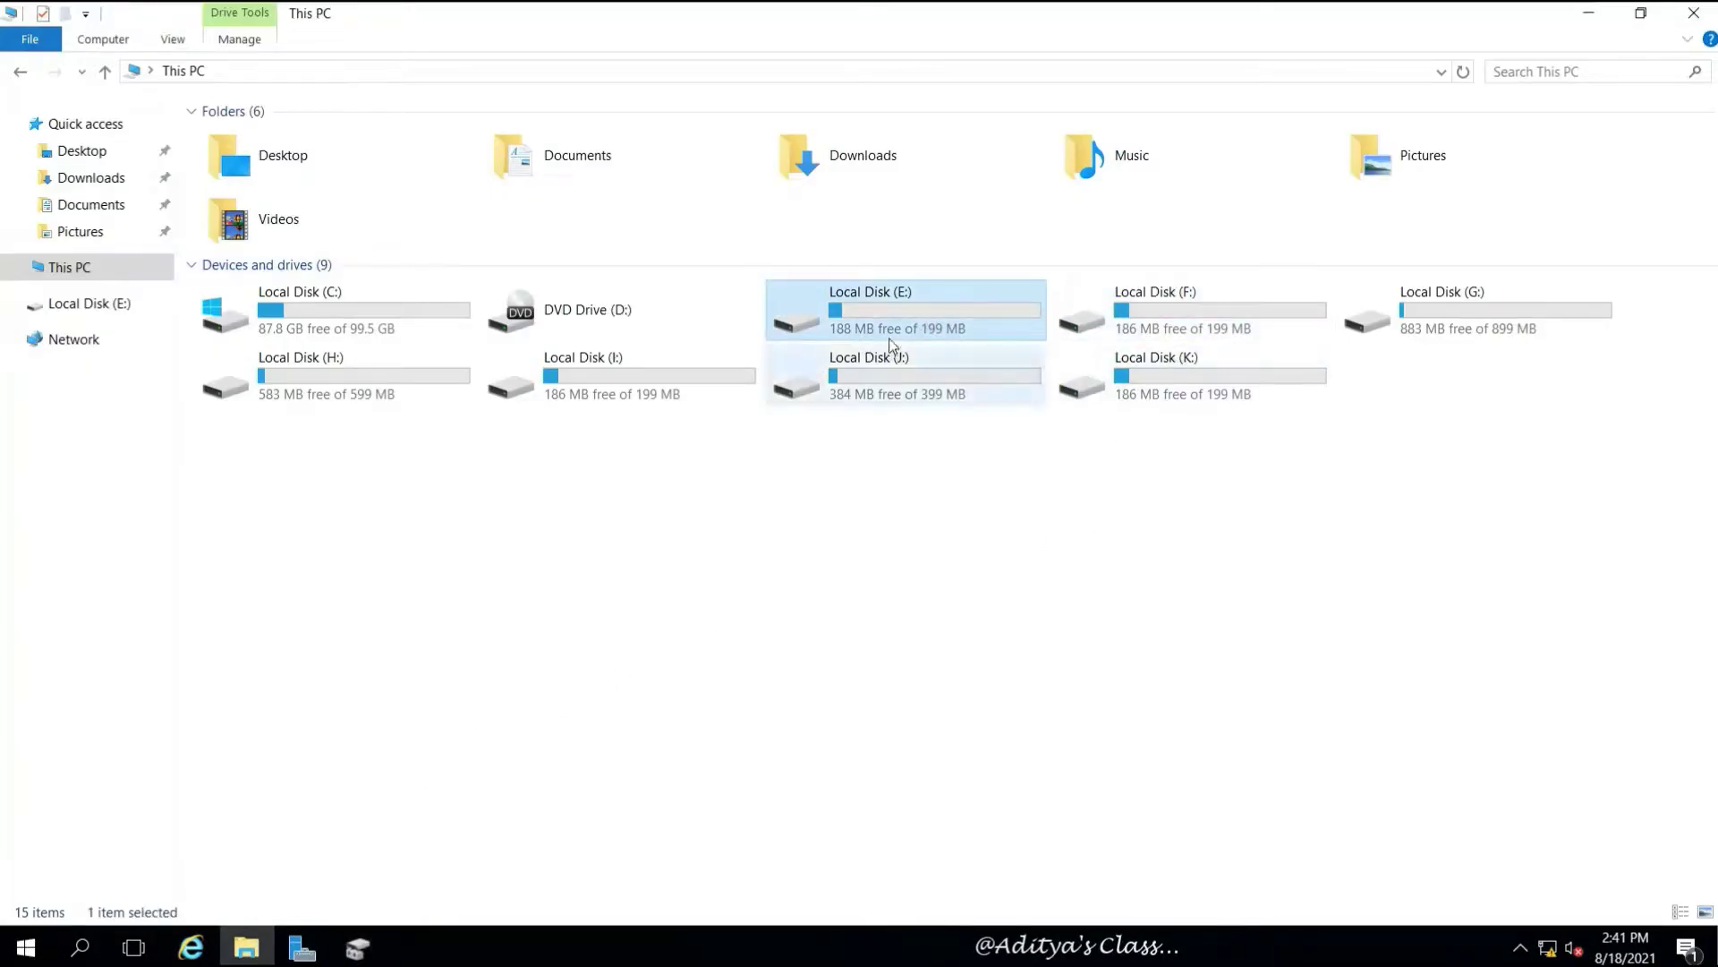
pyautogui.rightClick(878, 523)
pyautogui.click(886, 611)
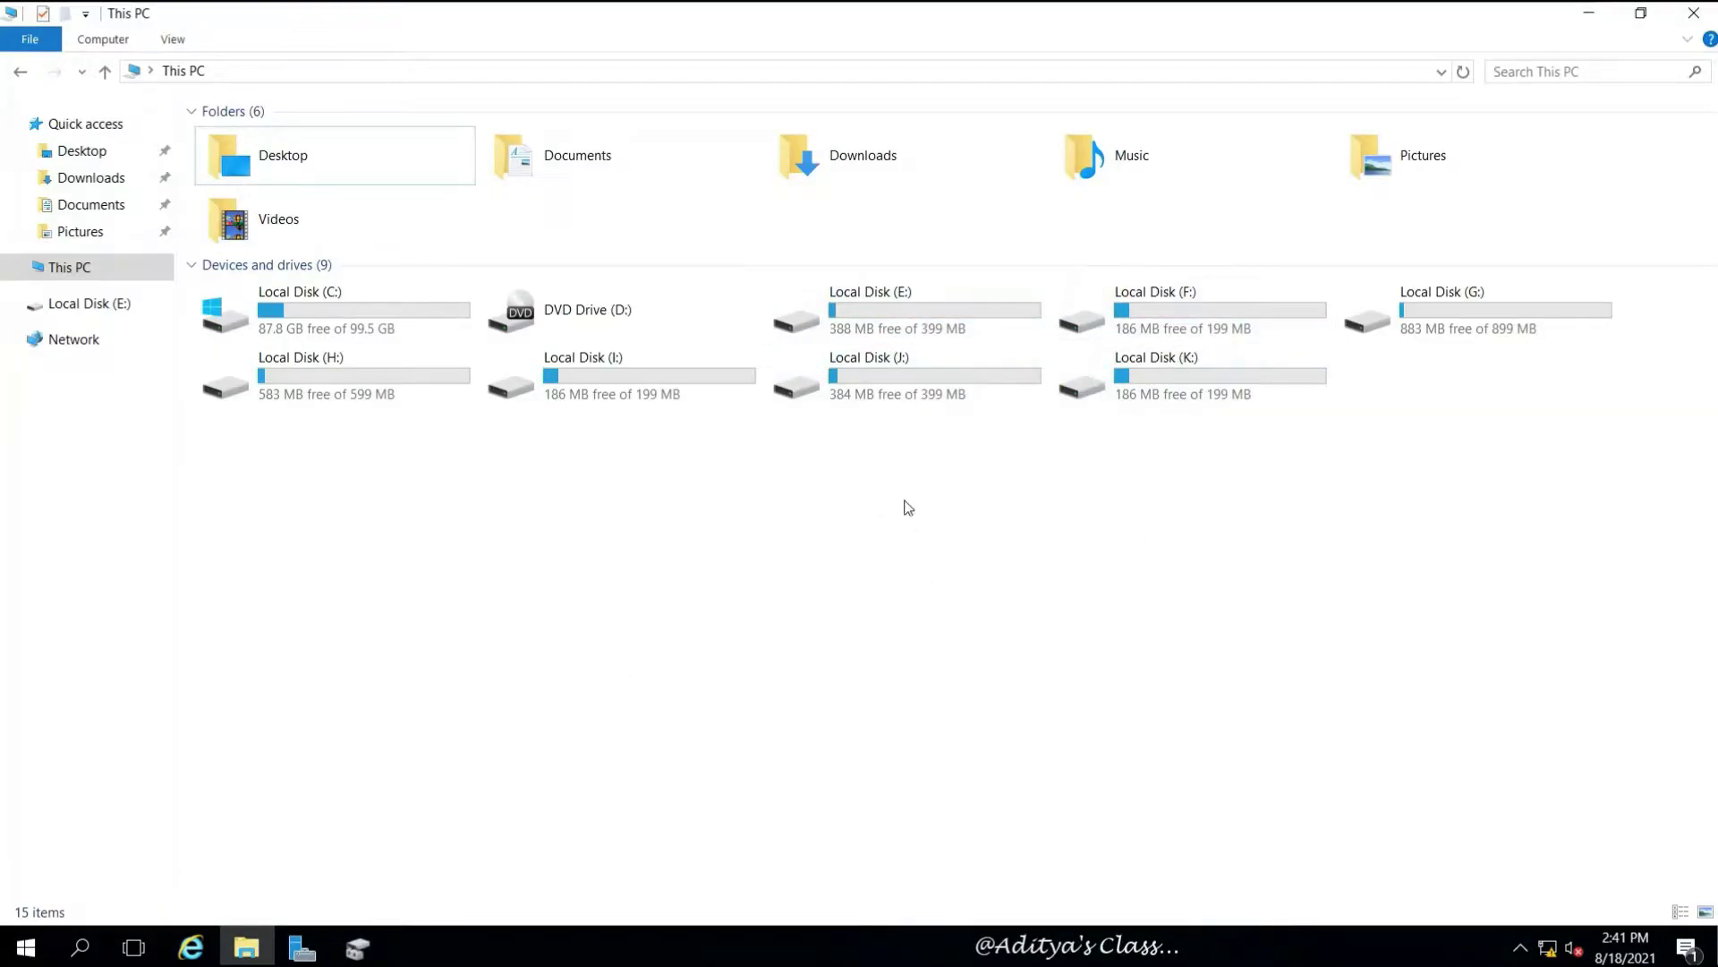
pyautogui.click(888, 333)
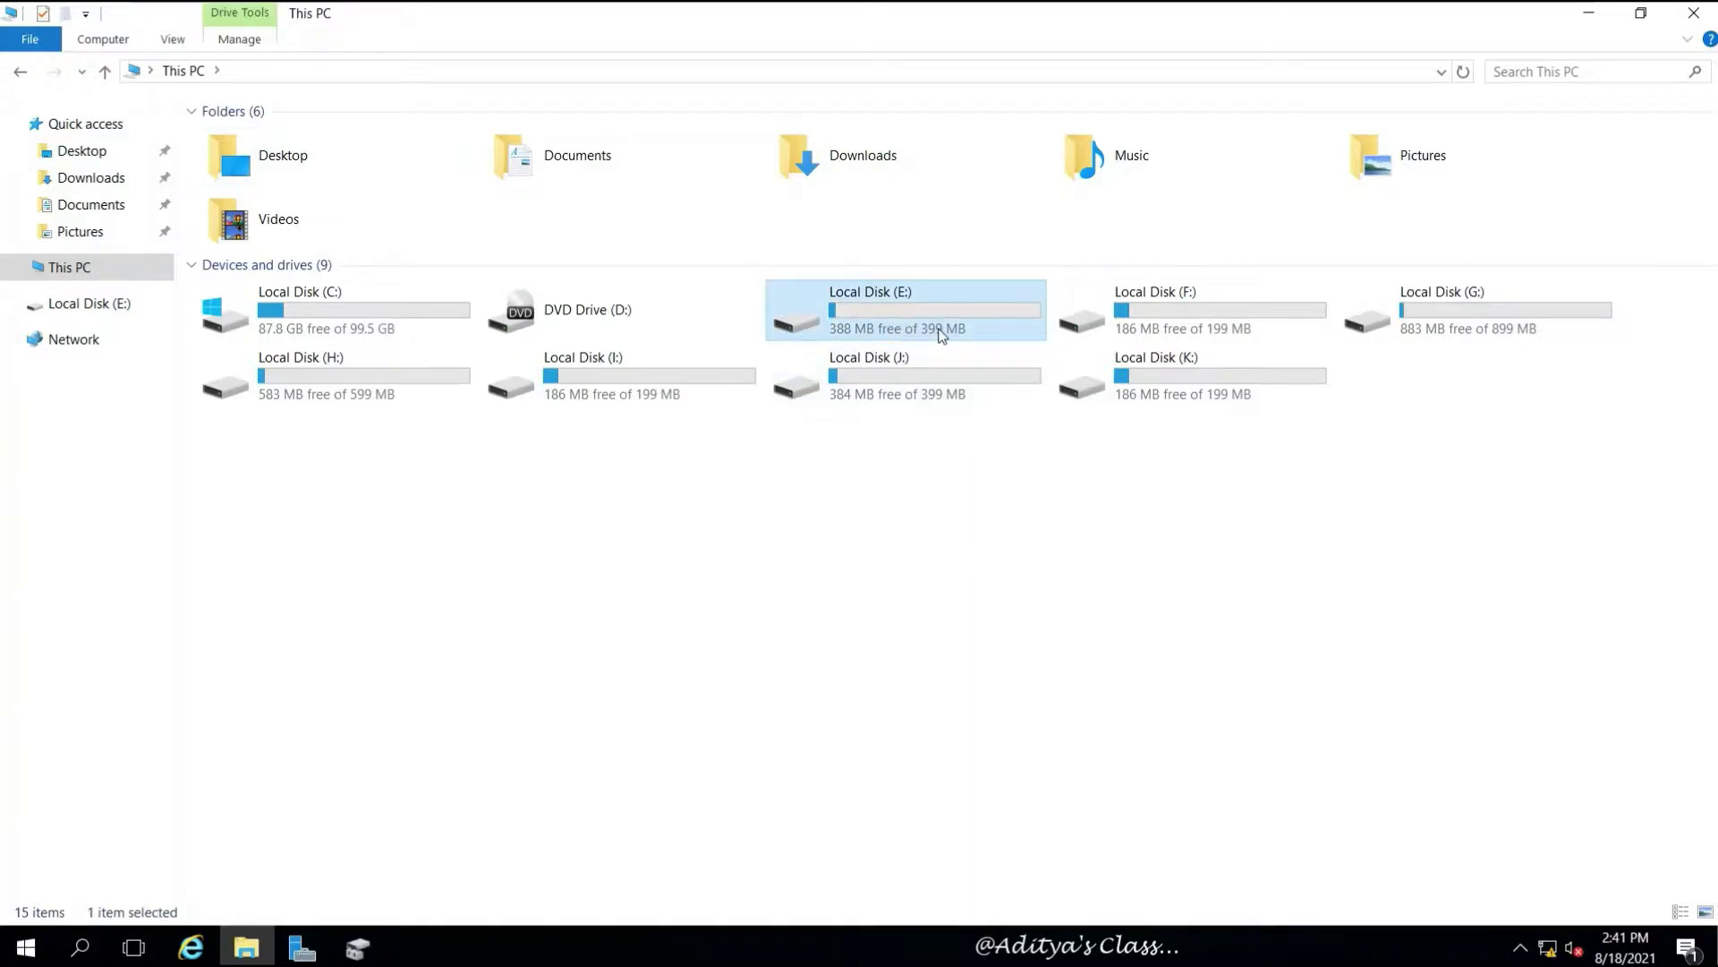
# Return to Disk Management and shrink volume E: by 200 MB.
pyautogui.click(357, 947)
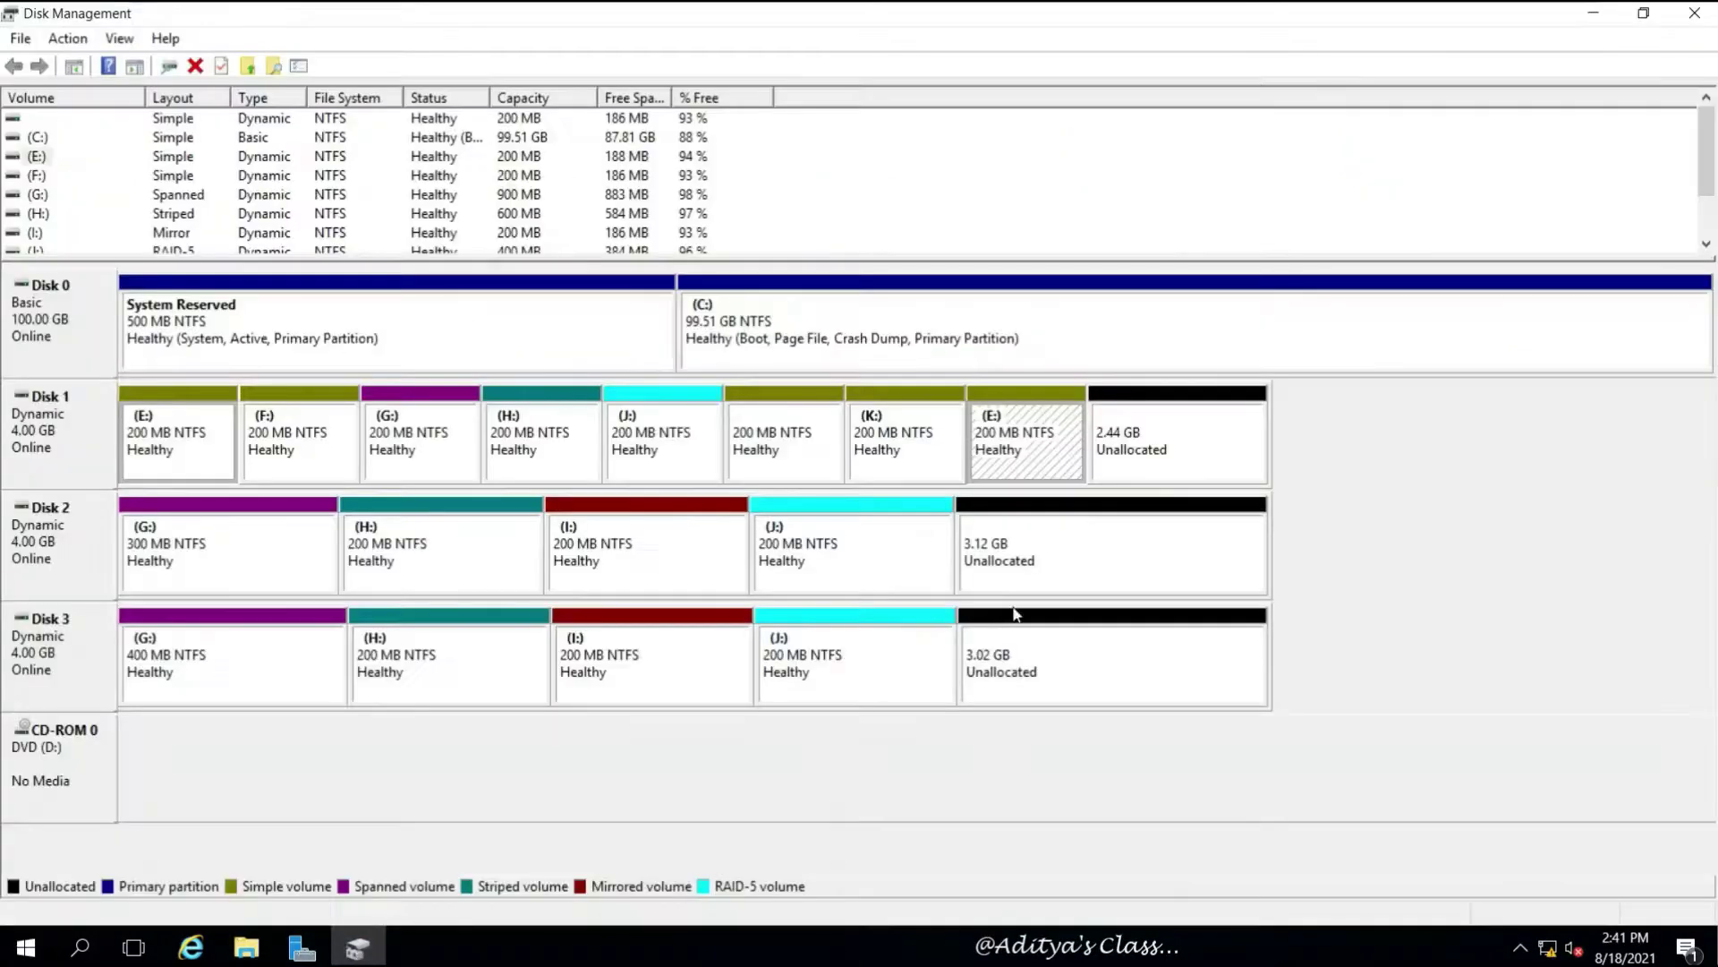
pyautogui.rightClick(1034, 401)
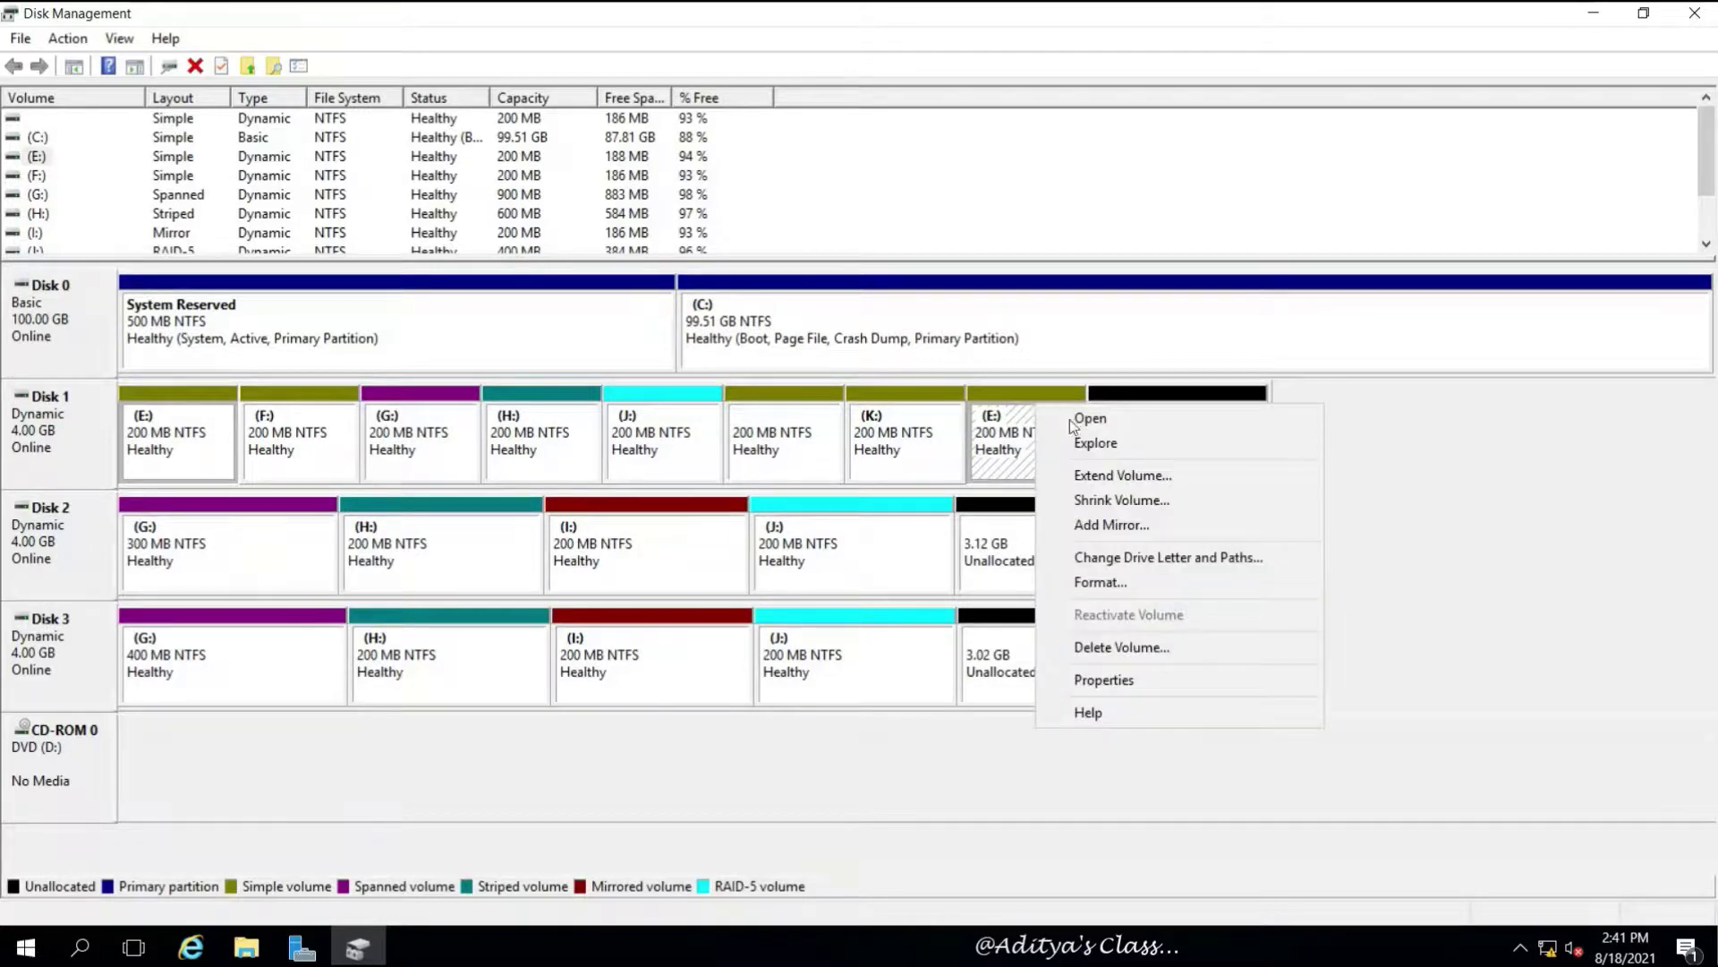
pyautogui.click(1175, 495)
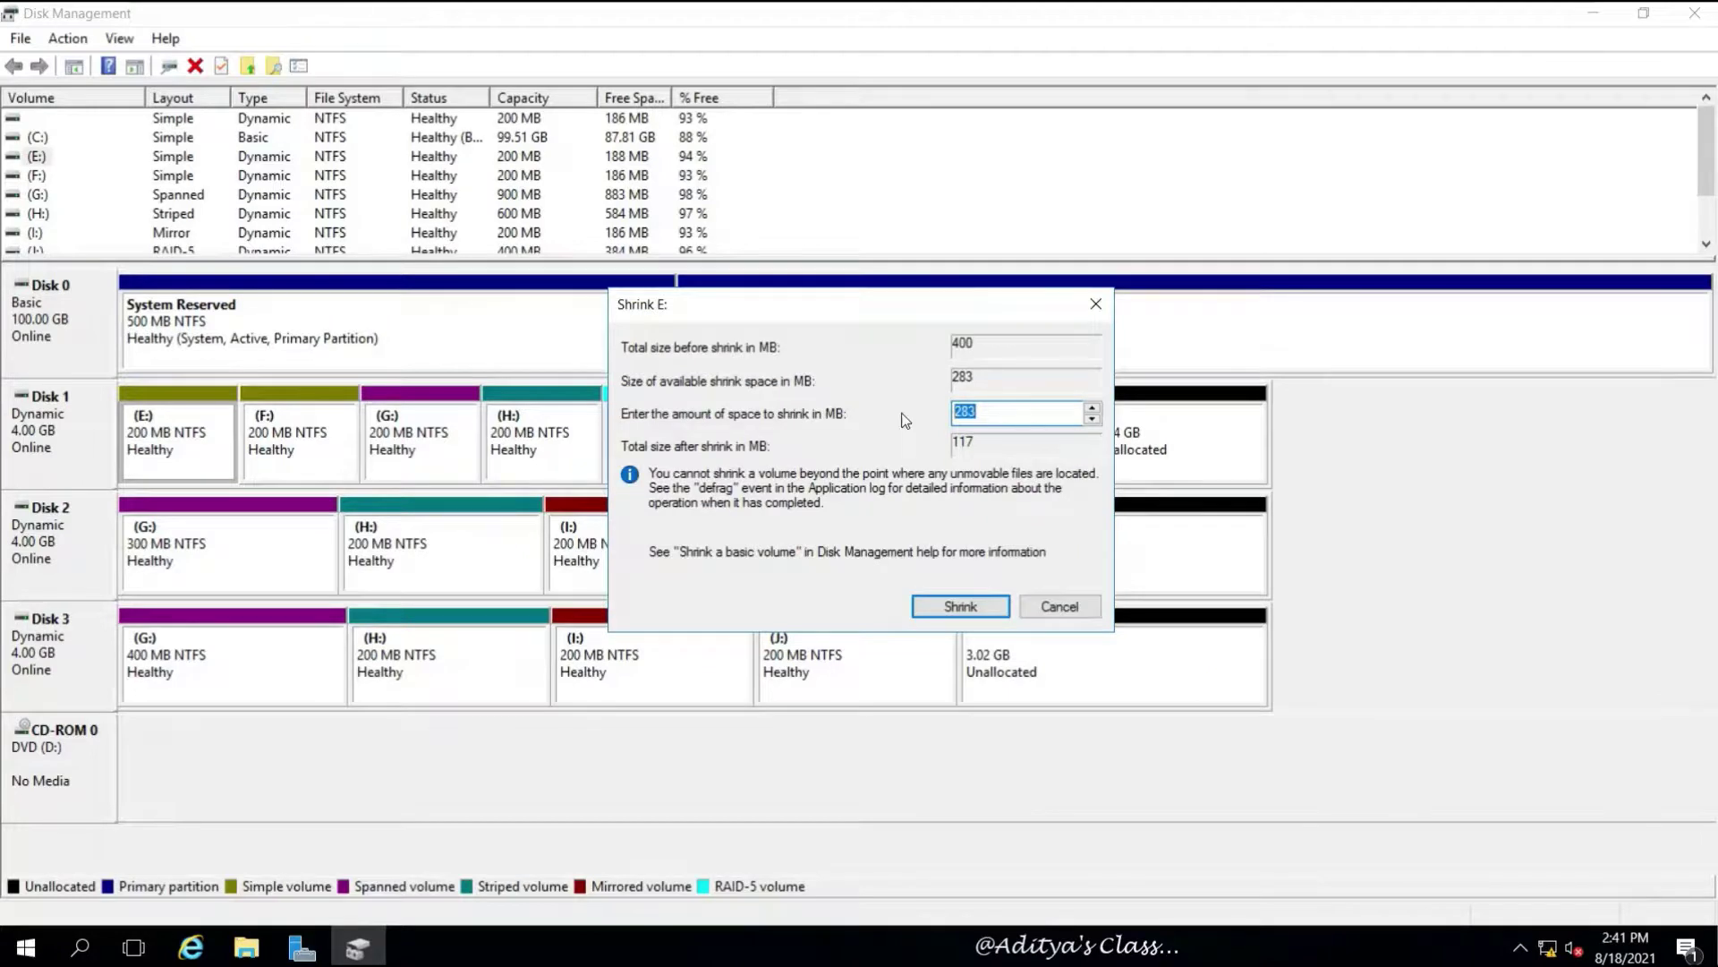
pyautogui.write('200')
pyautogui.click(969, 613)
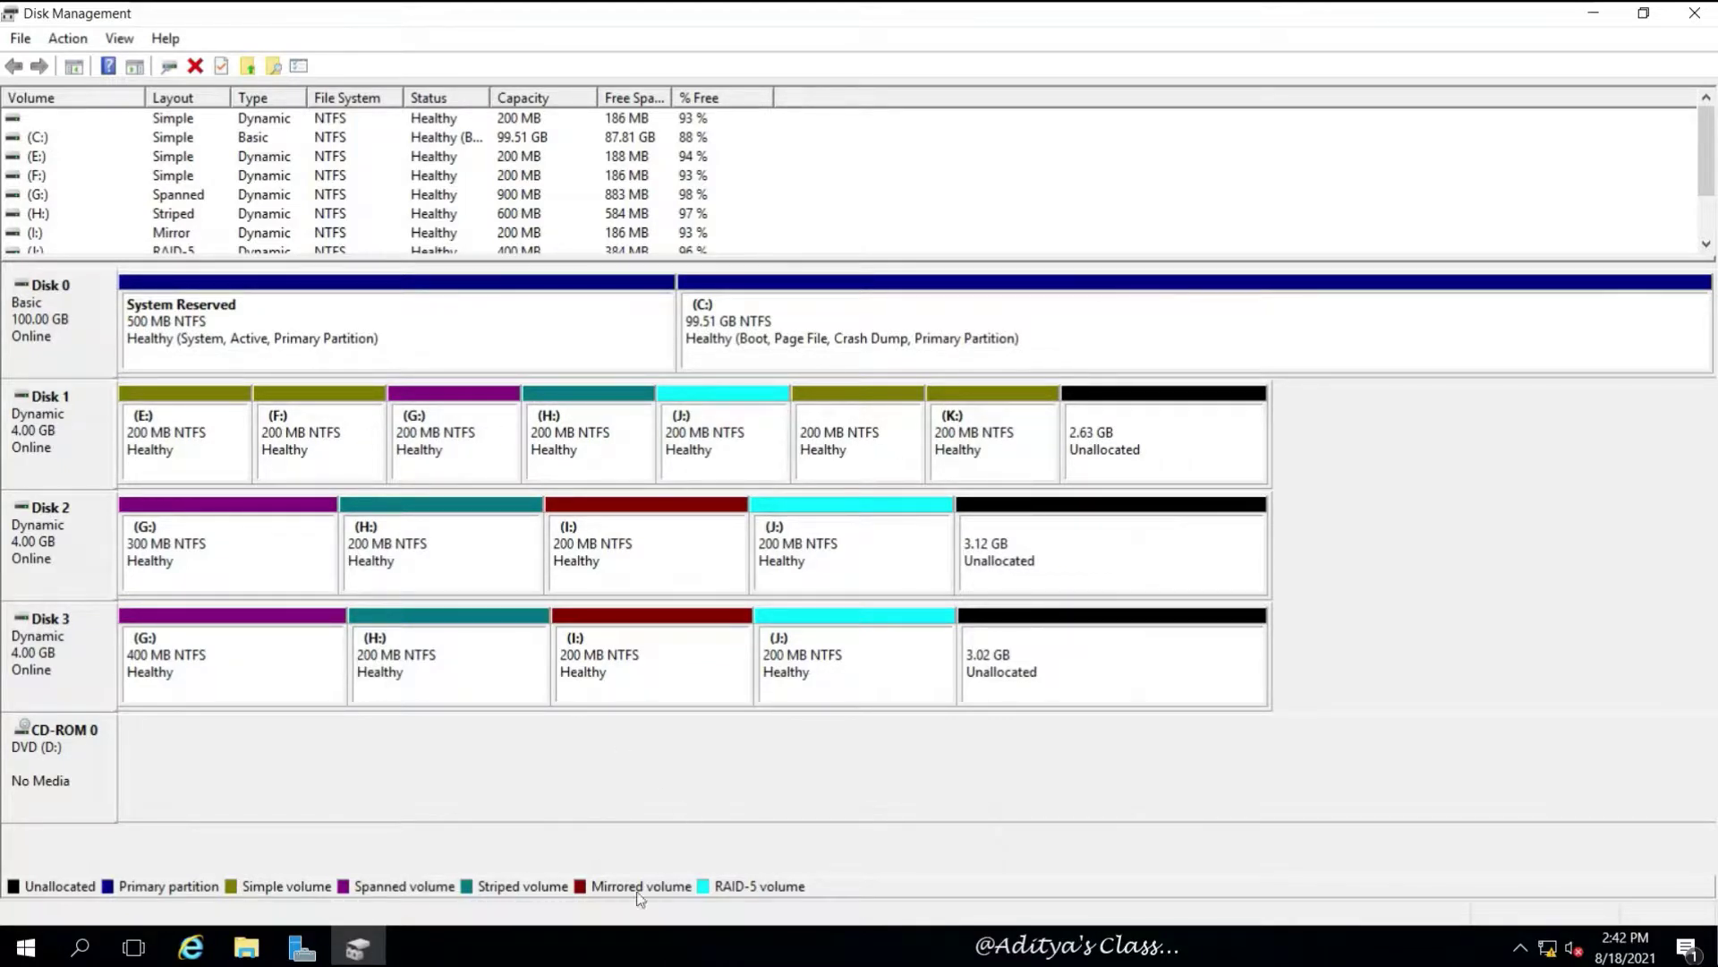
# Switch to File Explorer and refresh This PC to check drive E:'s capacity after the shrink.
pyautogui.click(258, 956)
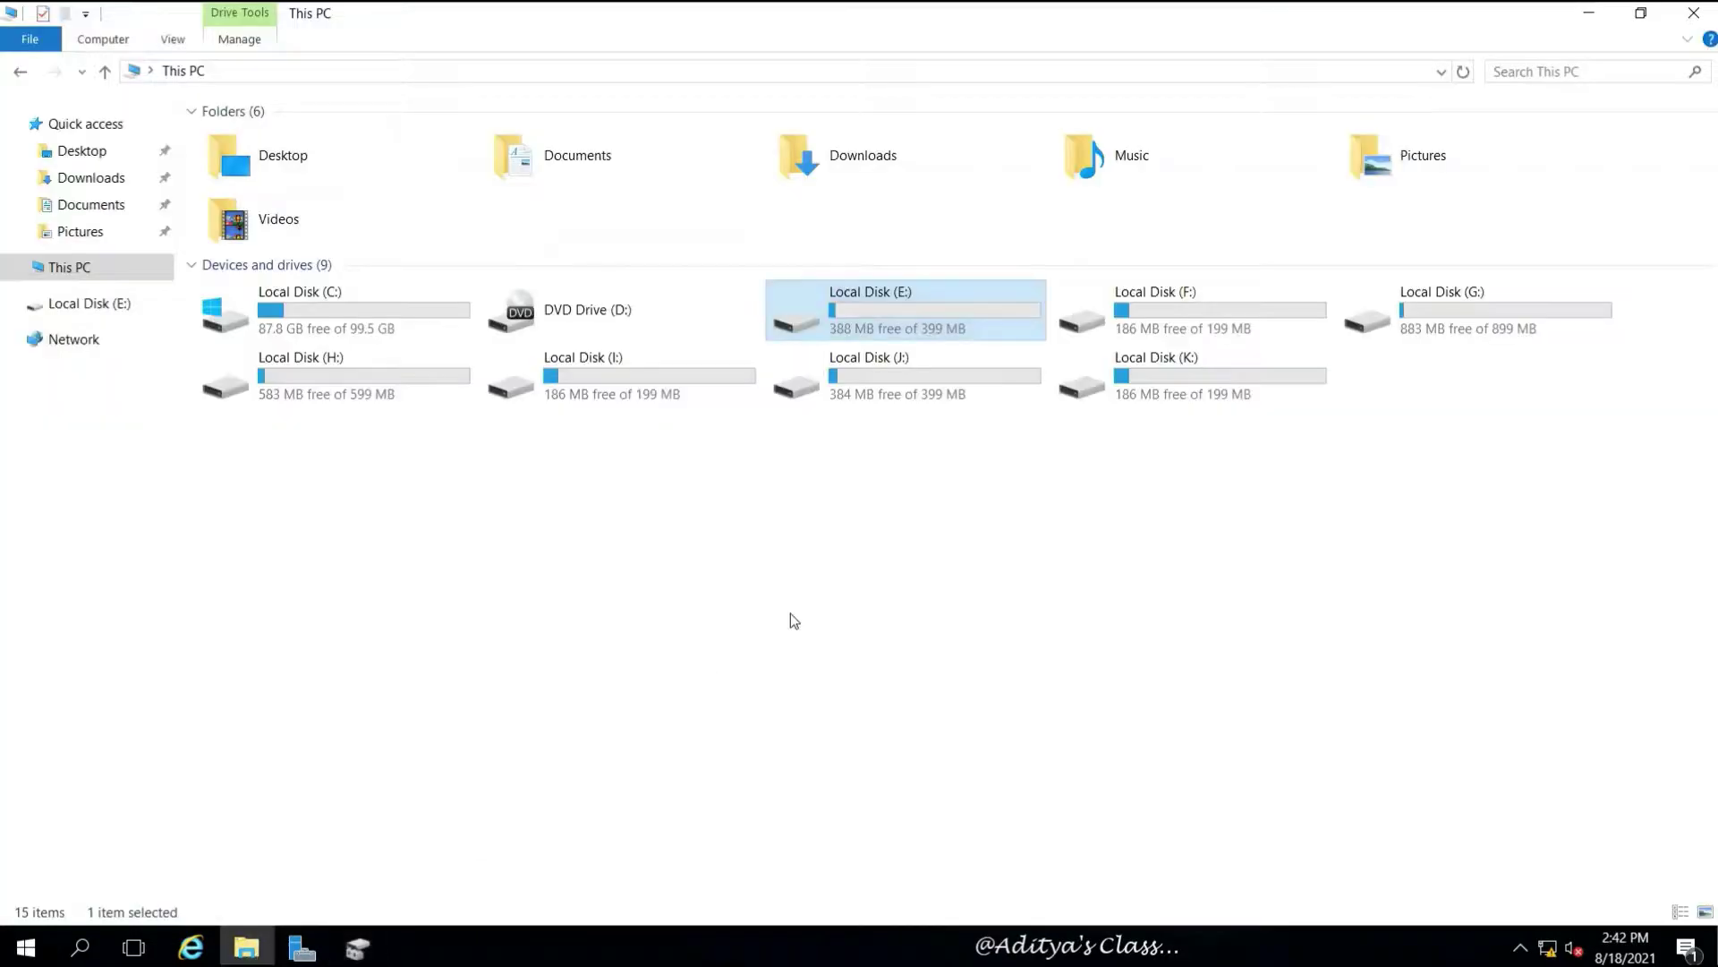
pyautogui.rightClick(895, 499)
pyautogui.click(942, 586)
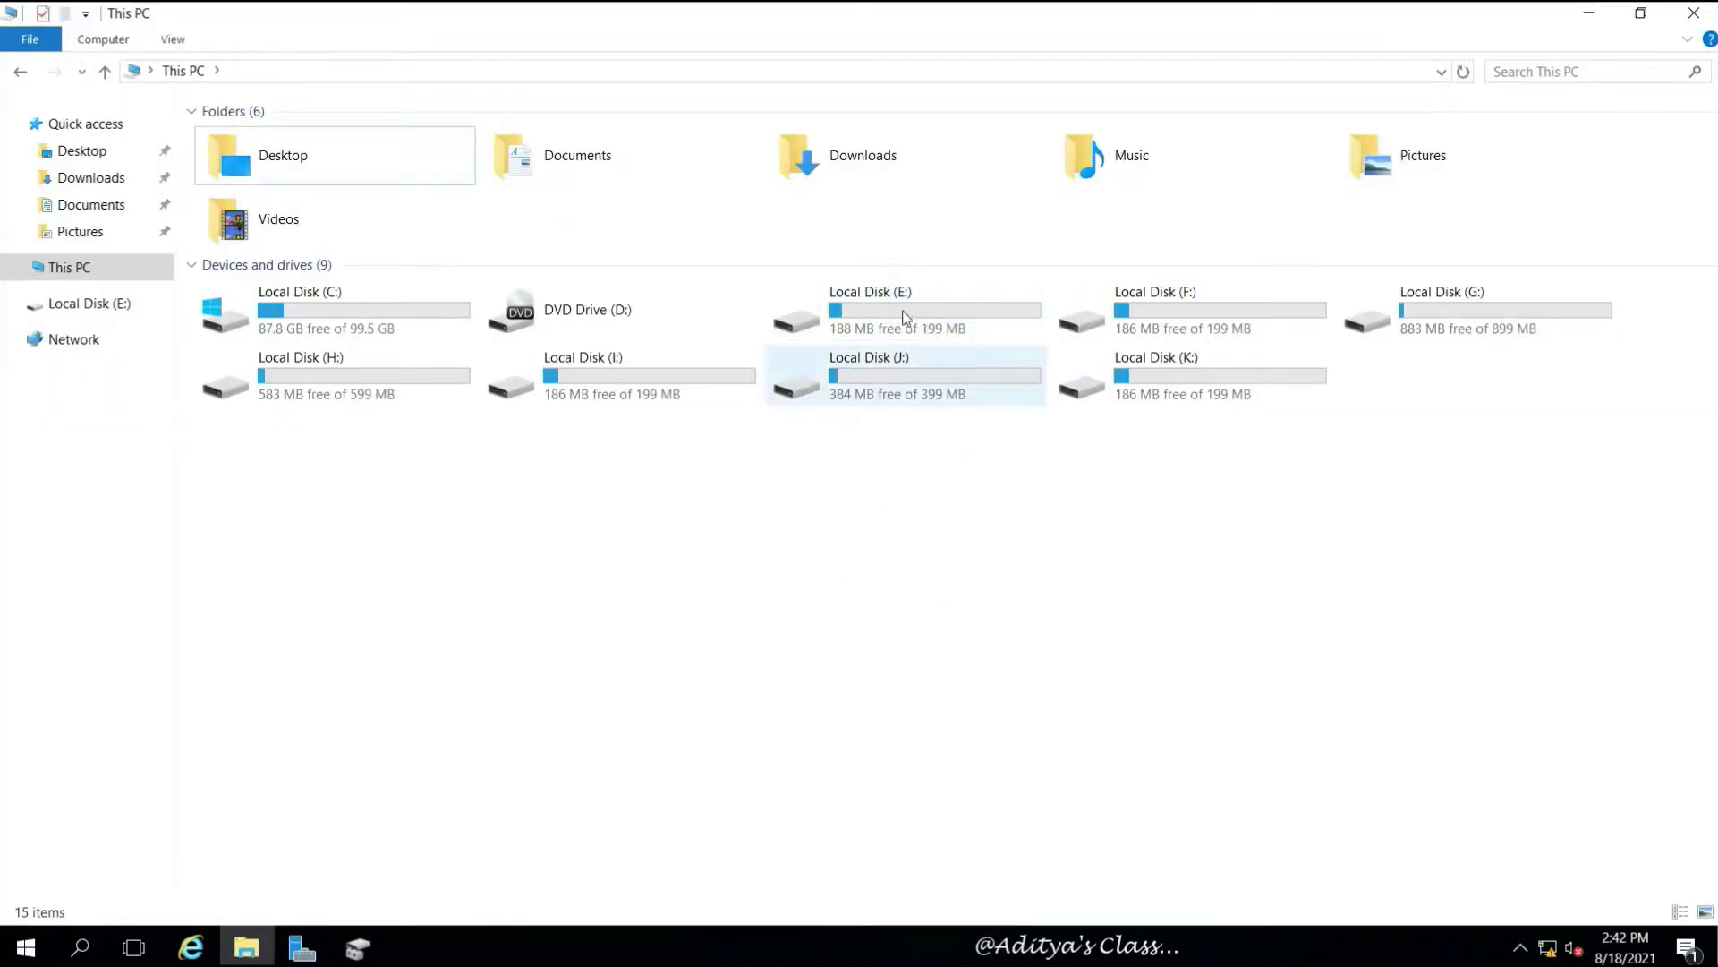
# Switch back to Disk Management and delete simple volumes E: and F: from Disk 1.
pyautogui.click(357, 949)
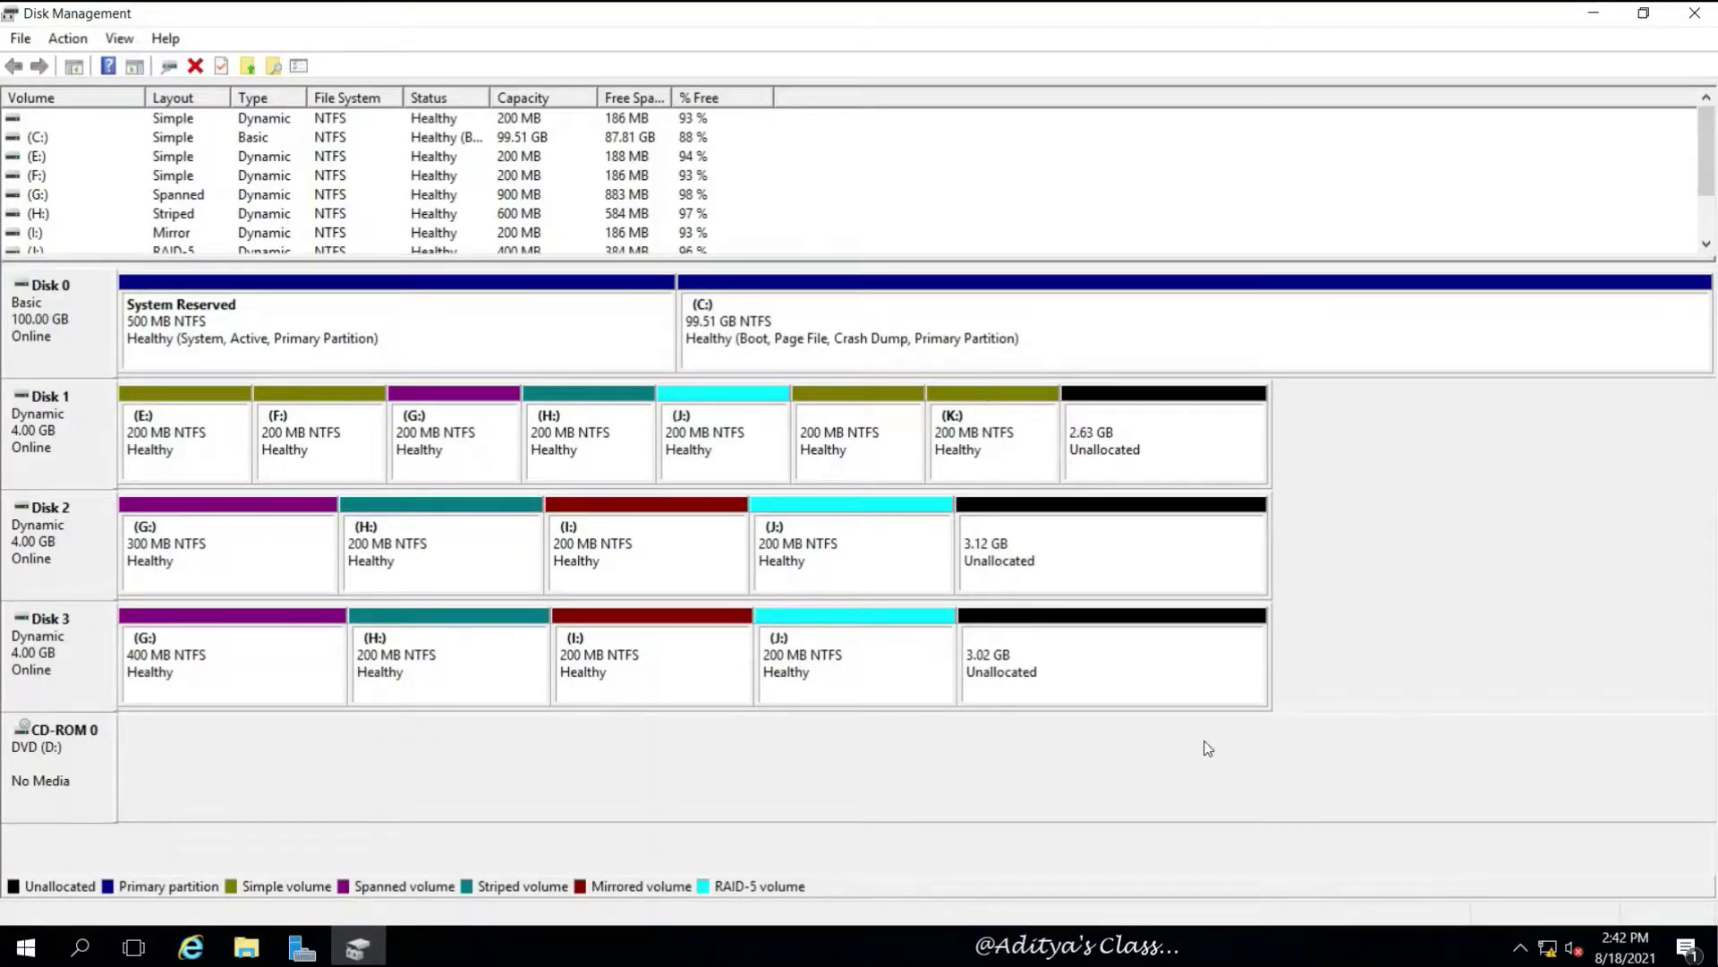
pyautogui.rightClick(200, 425)
pyautogui.click(303, 664)
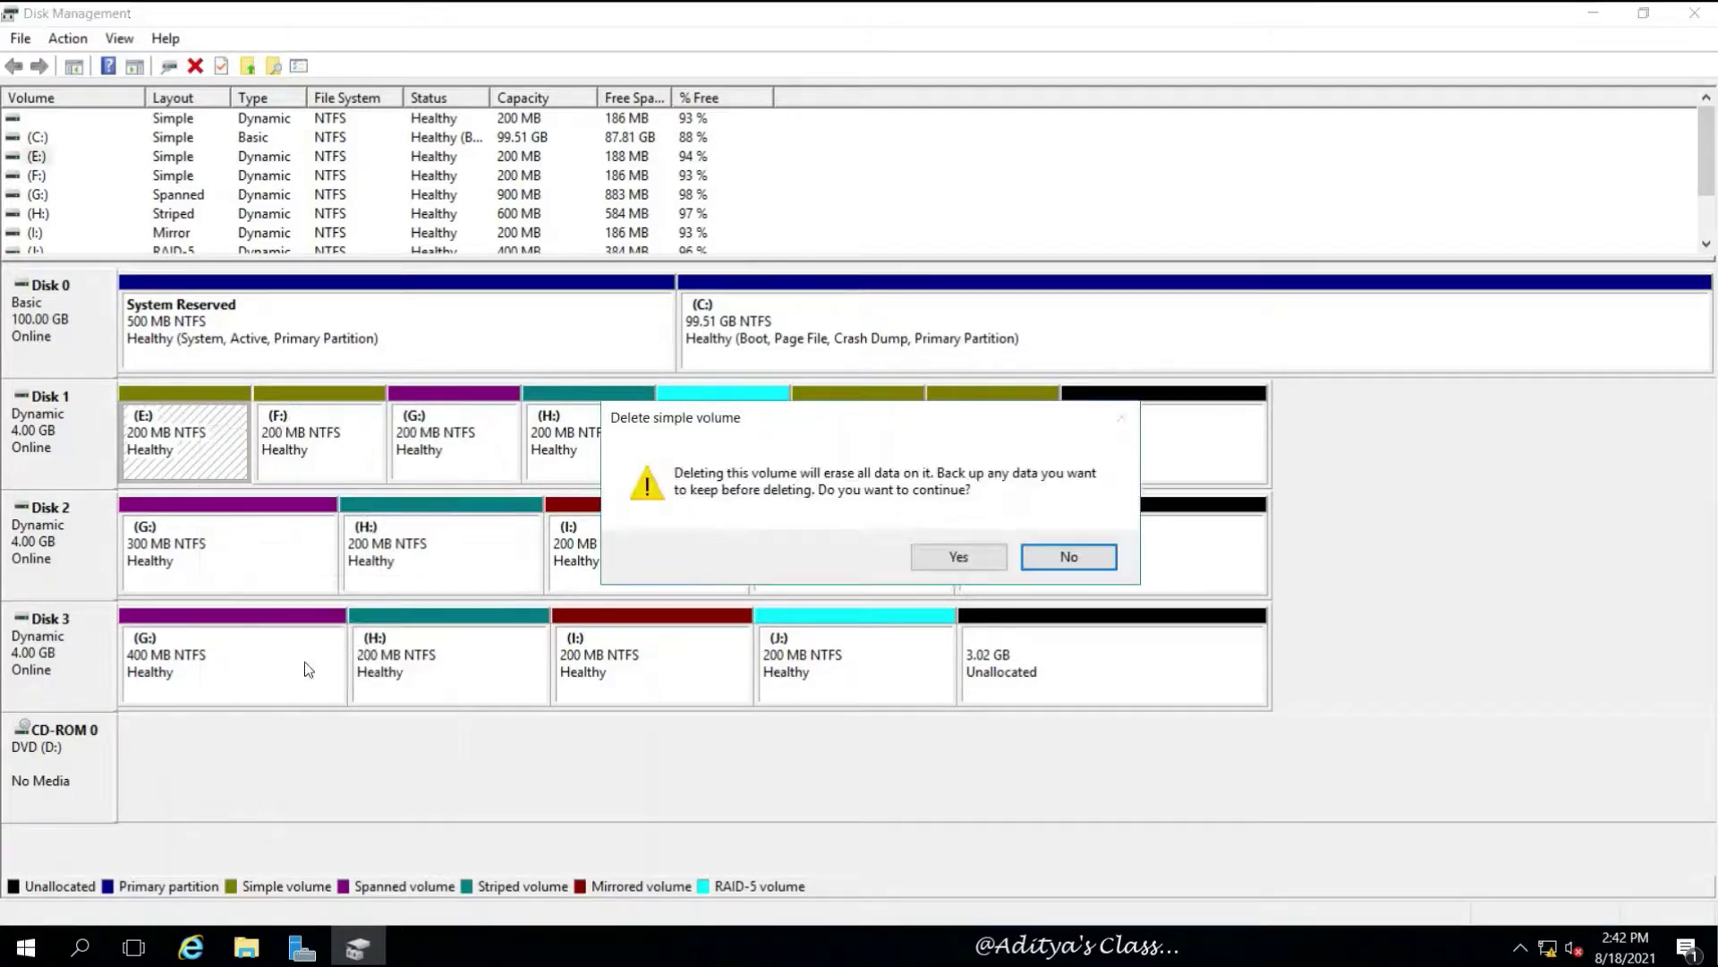
pyautogui.click(959, 556)
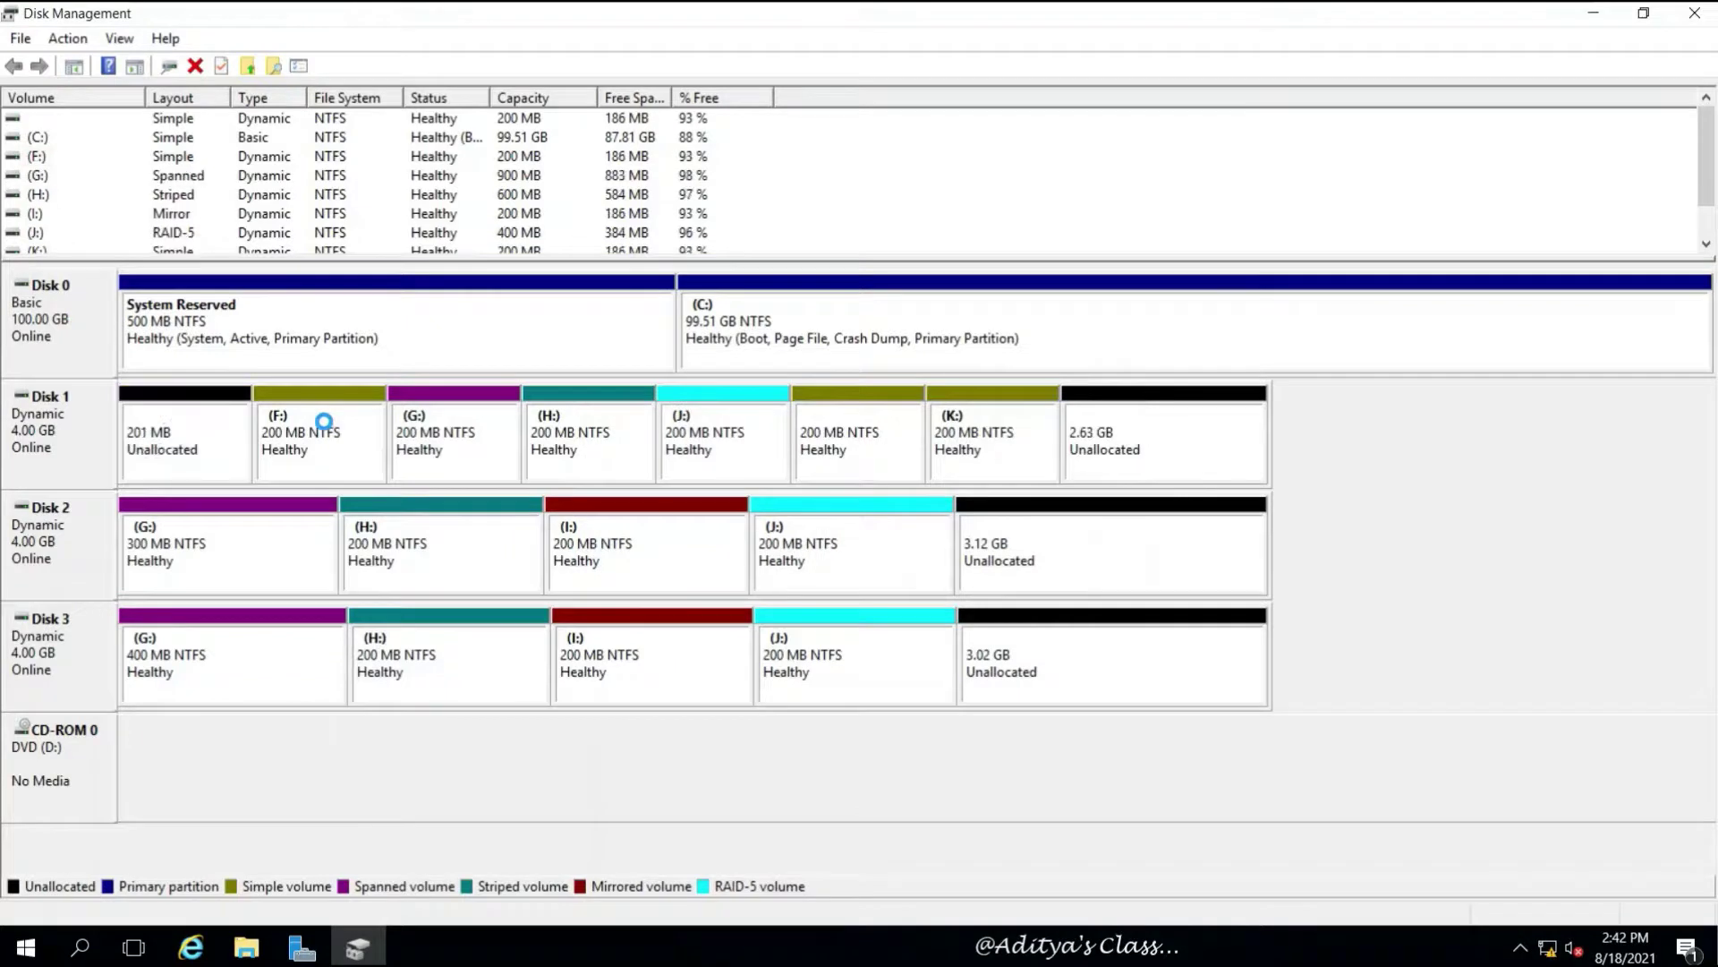
pyautogui.rightClick(324, 422)
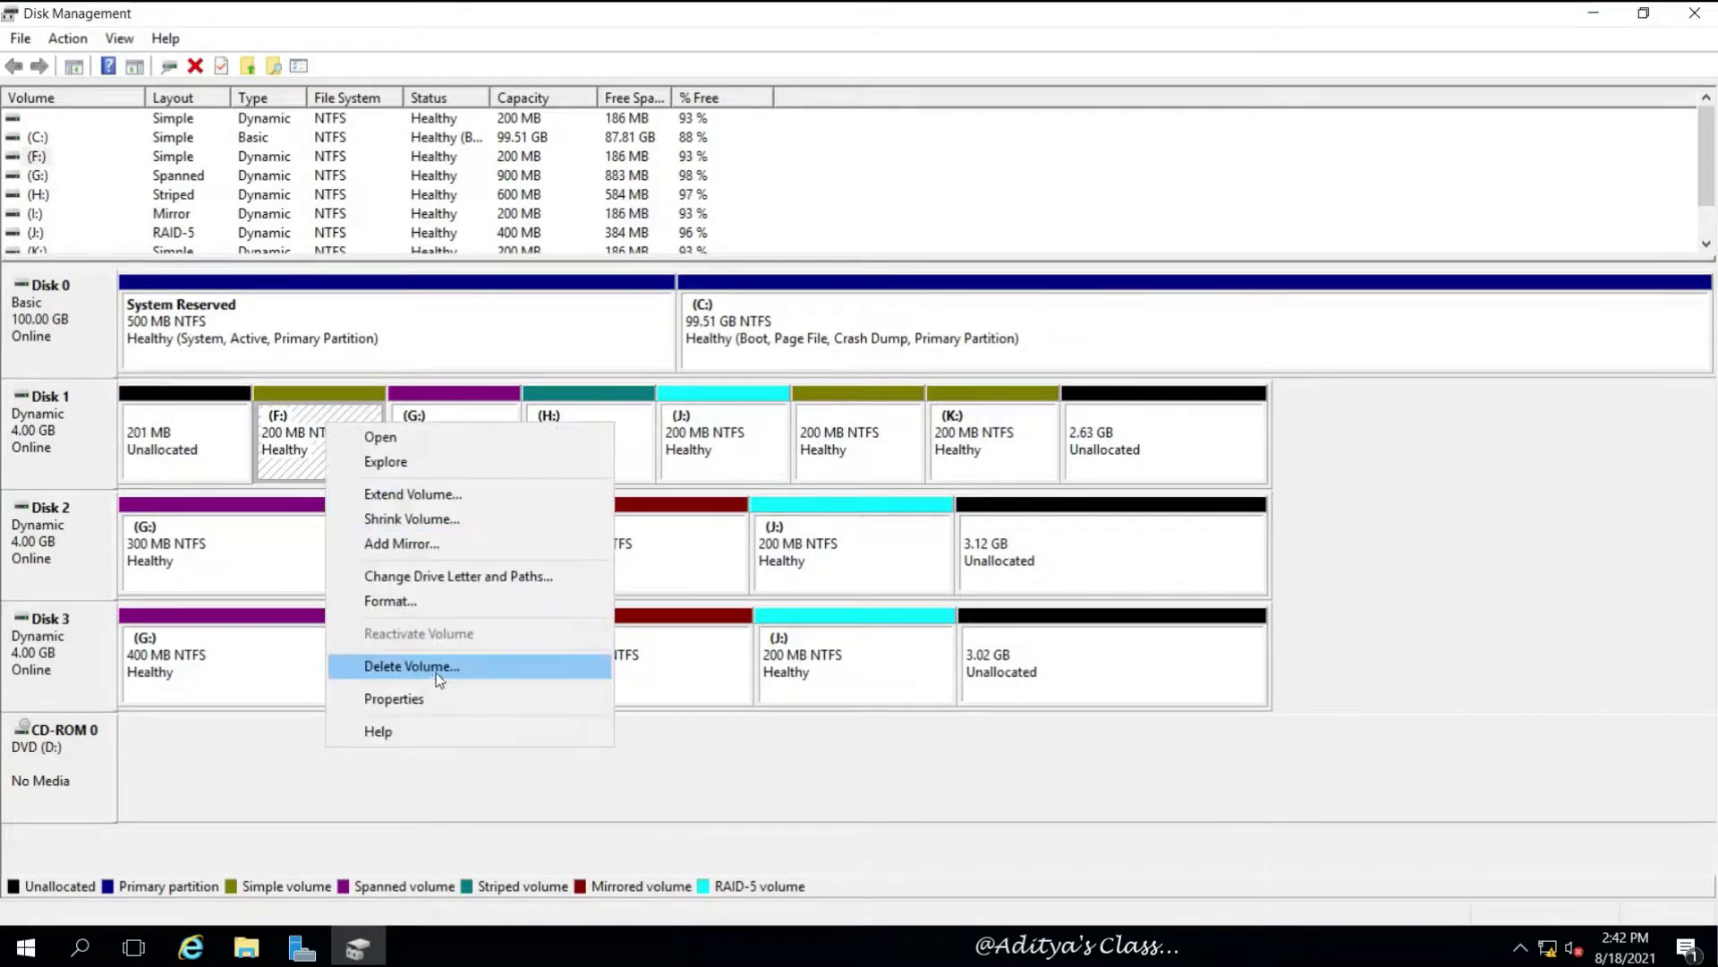
pyautogui.click(444, 673)
pyautogui.click(950, 557)
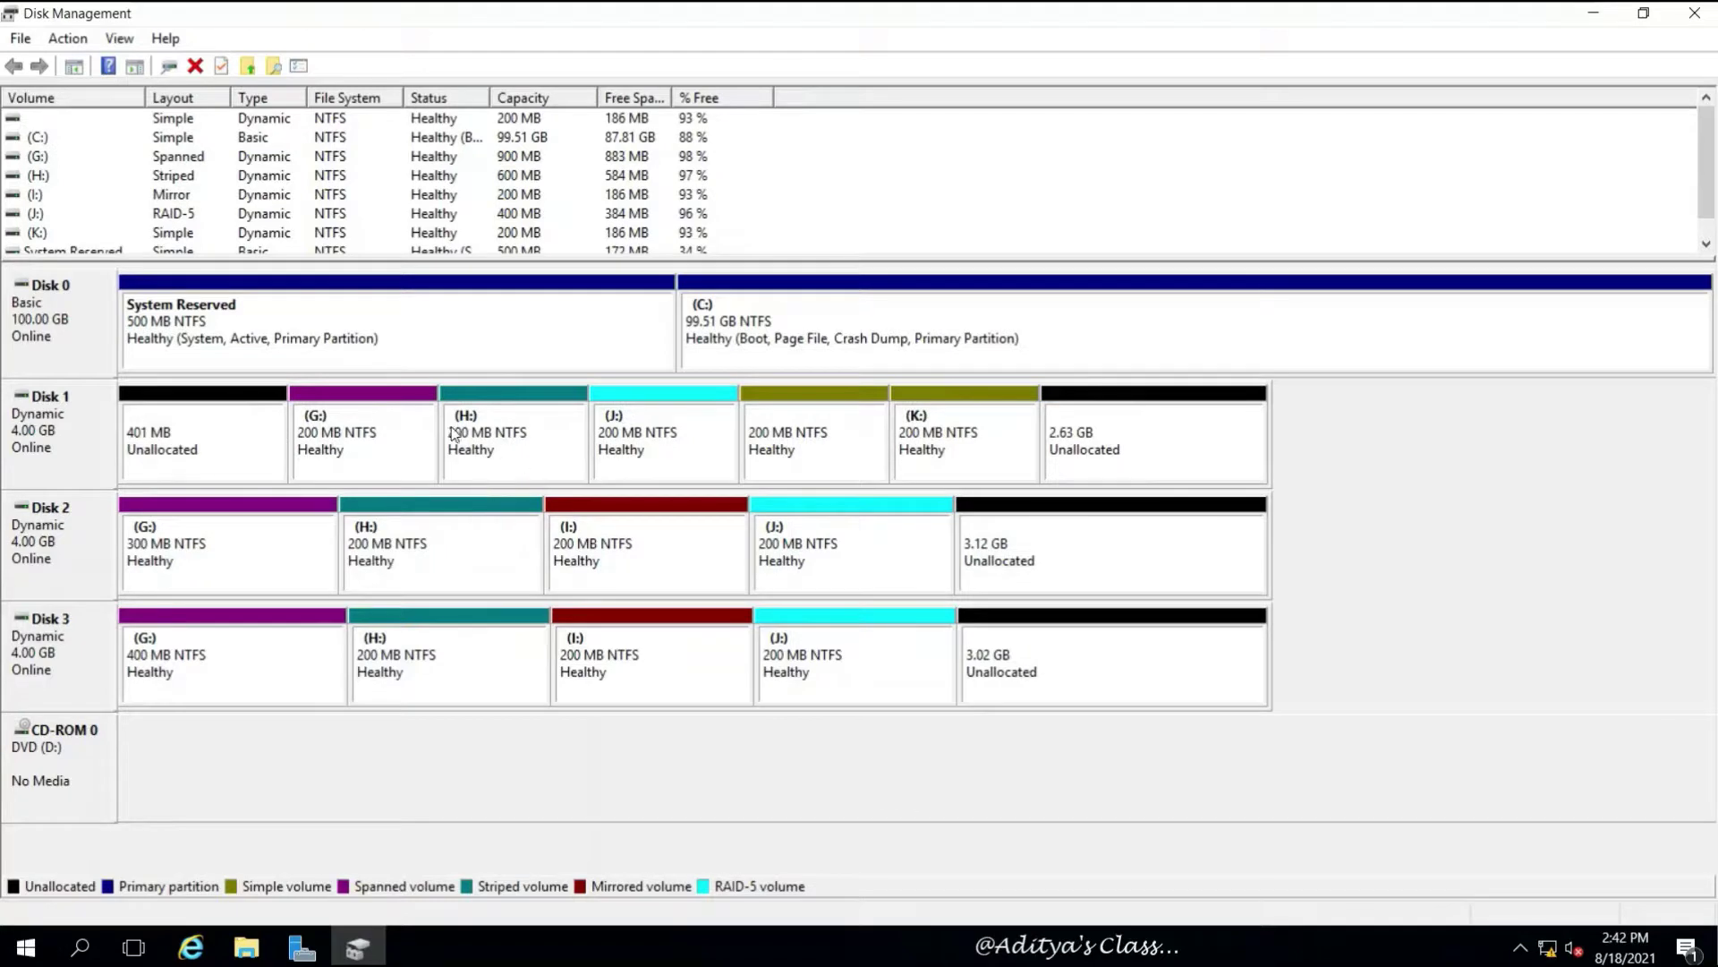
# Break the mirrored volume I: on Disks 2 and 3 into separate simple volumes.
pyautogui.rightClick(655, 534)
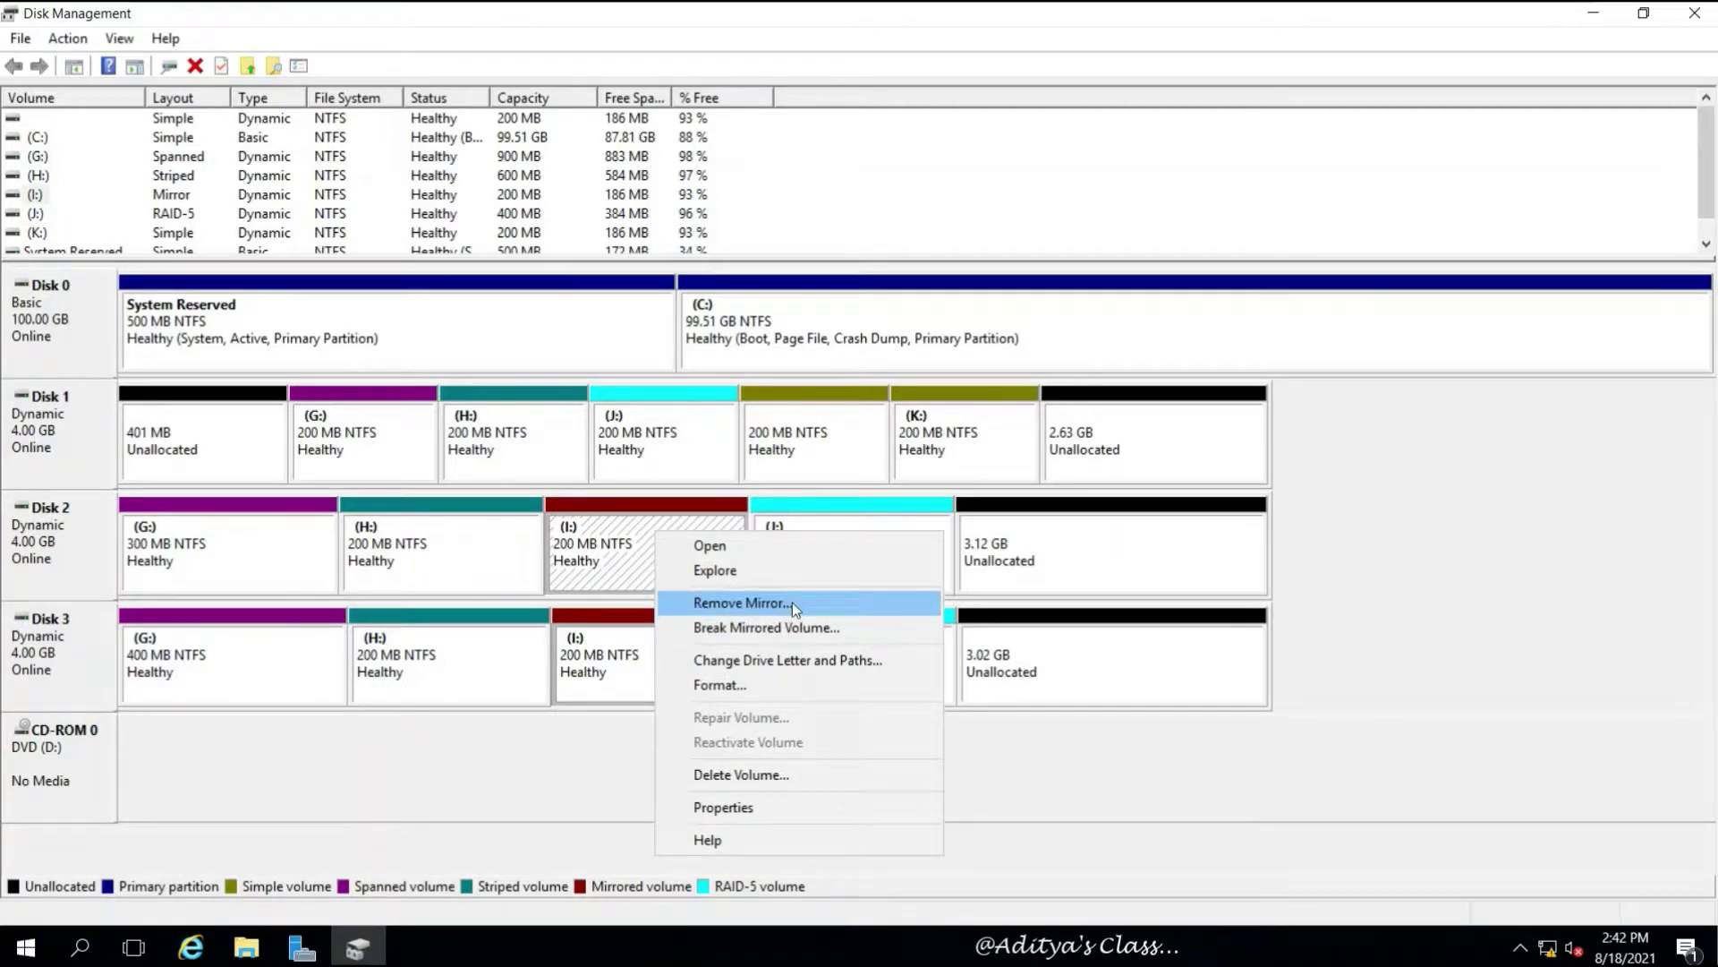
pyautogui.click(770, 628)
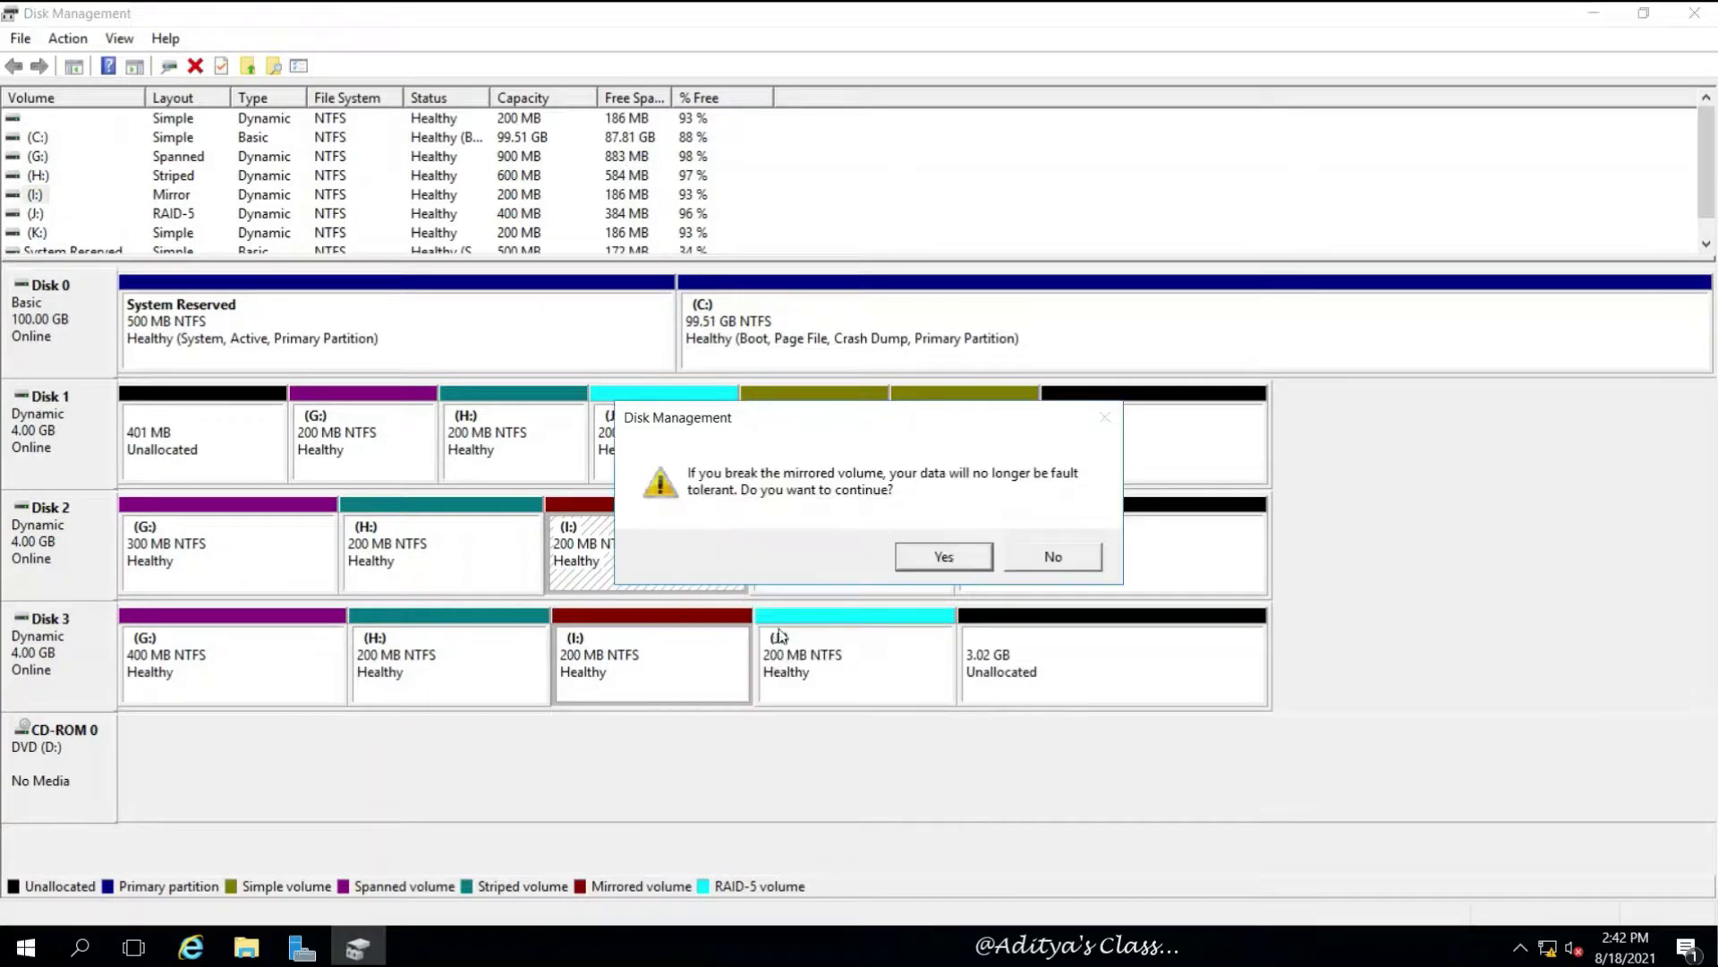
pyautogui.click(932, 556)
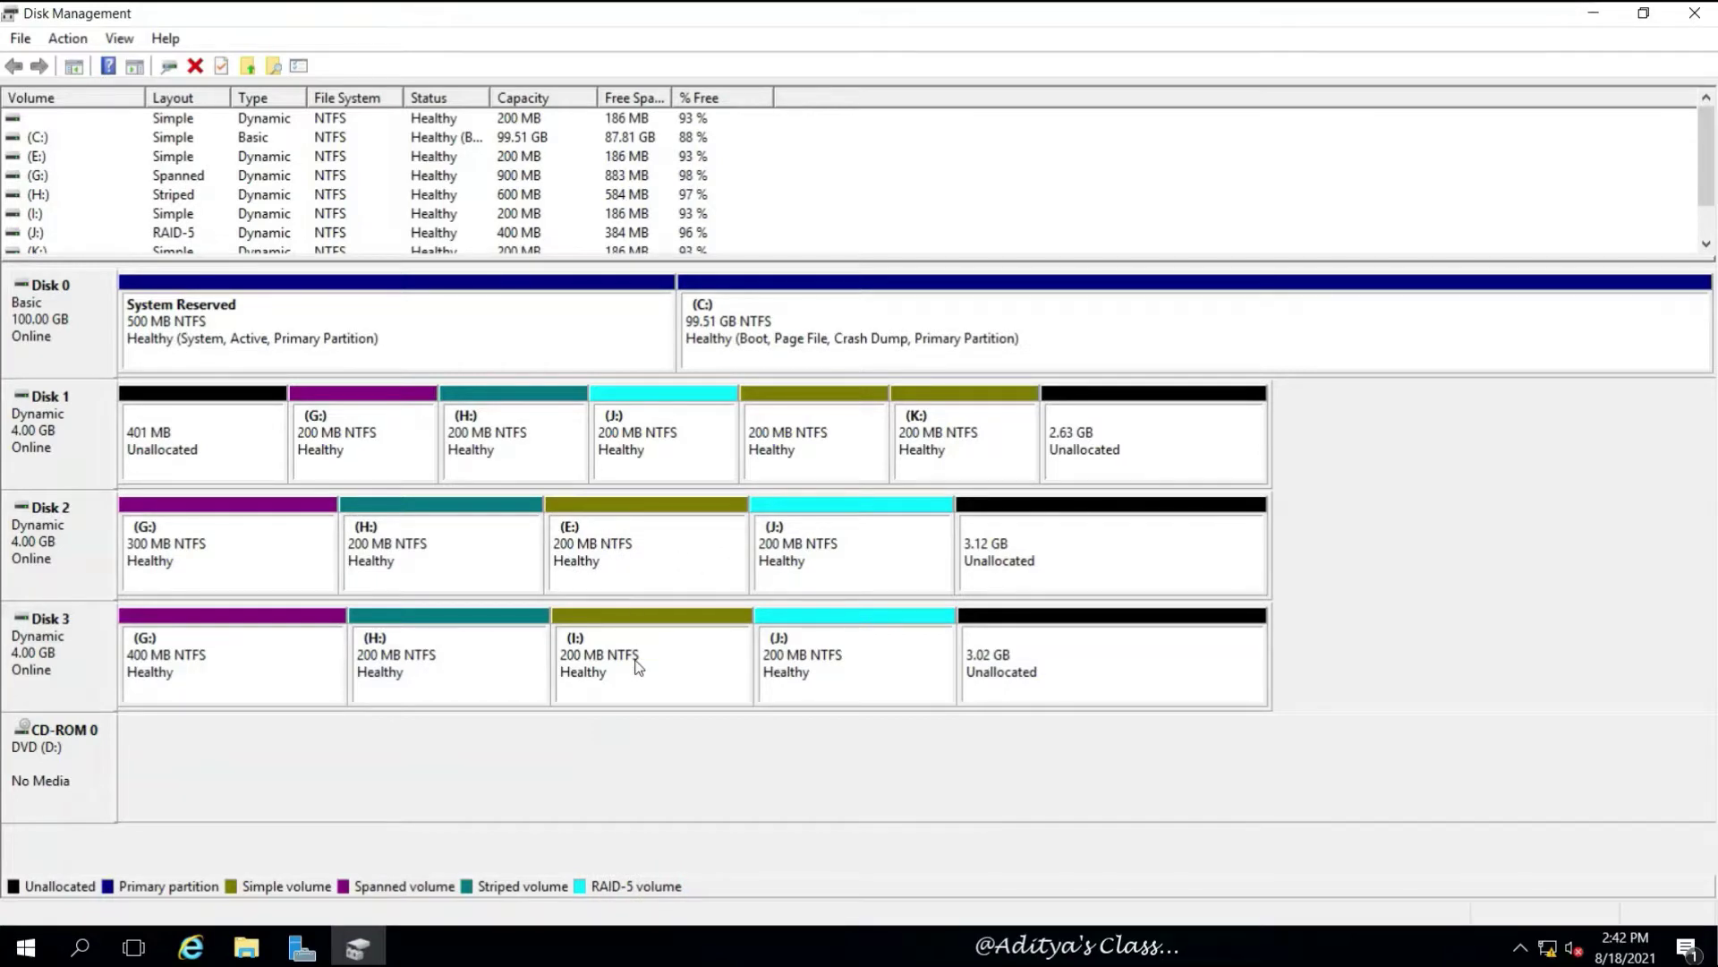
# Delete the spanned volume G: and the RAID-5 volume J: across Disks 1, 2 and 3.
pyautogui.rightClick(375, 419)
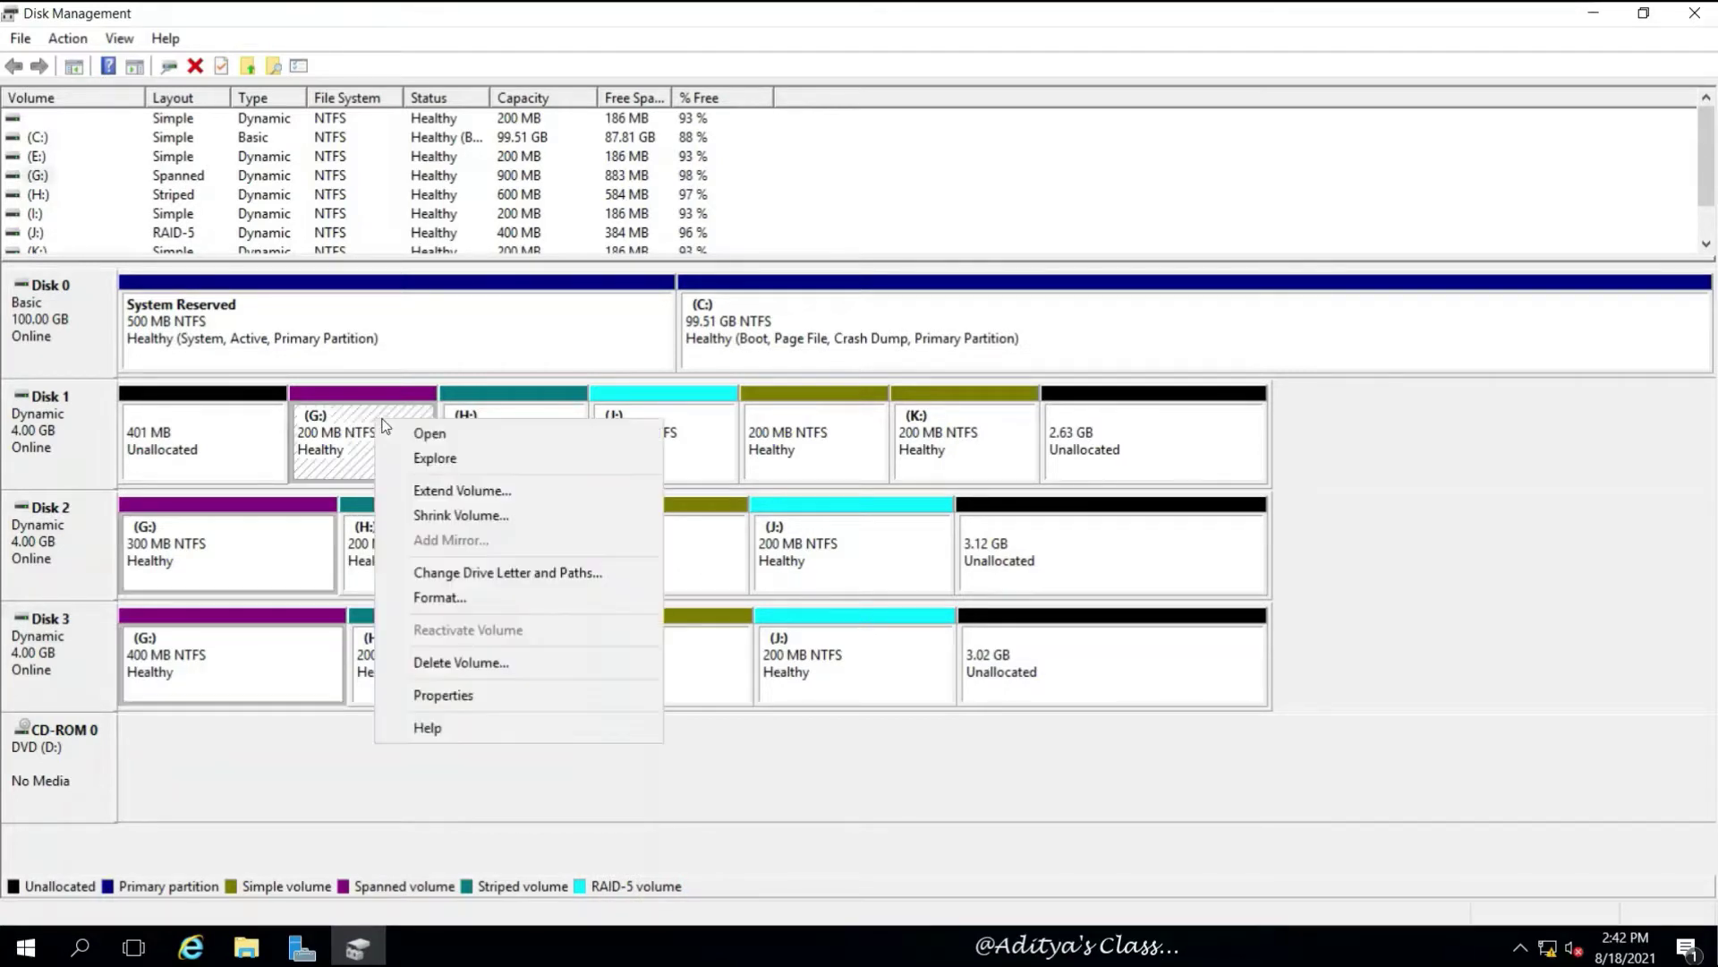
pyautogui.click(456, 661)
pyautogui.click(1004, 554)
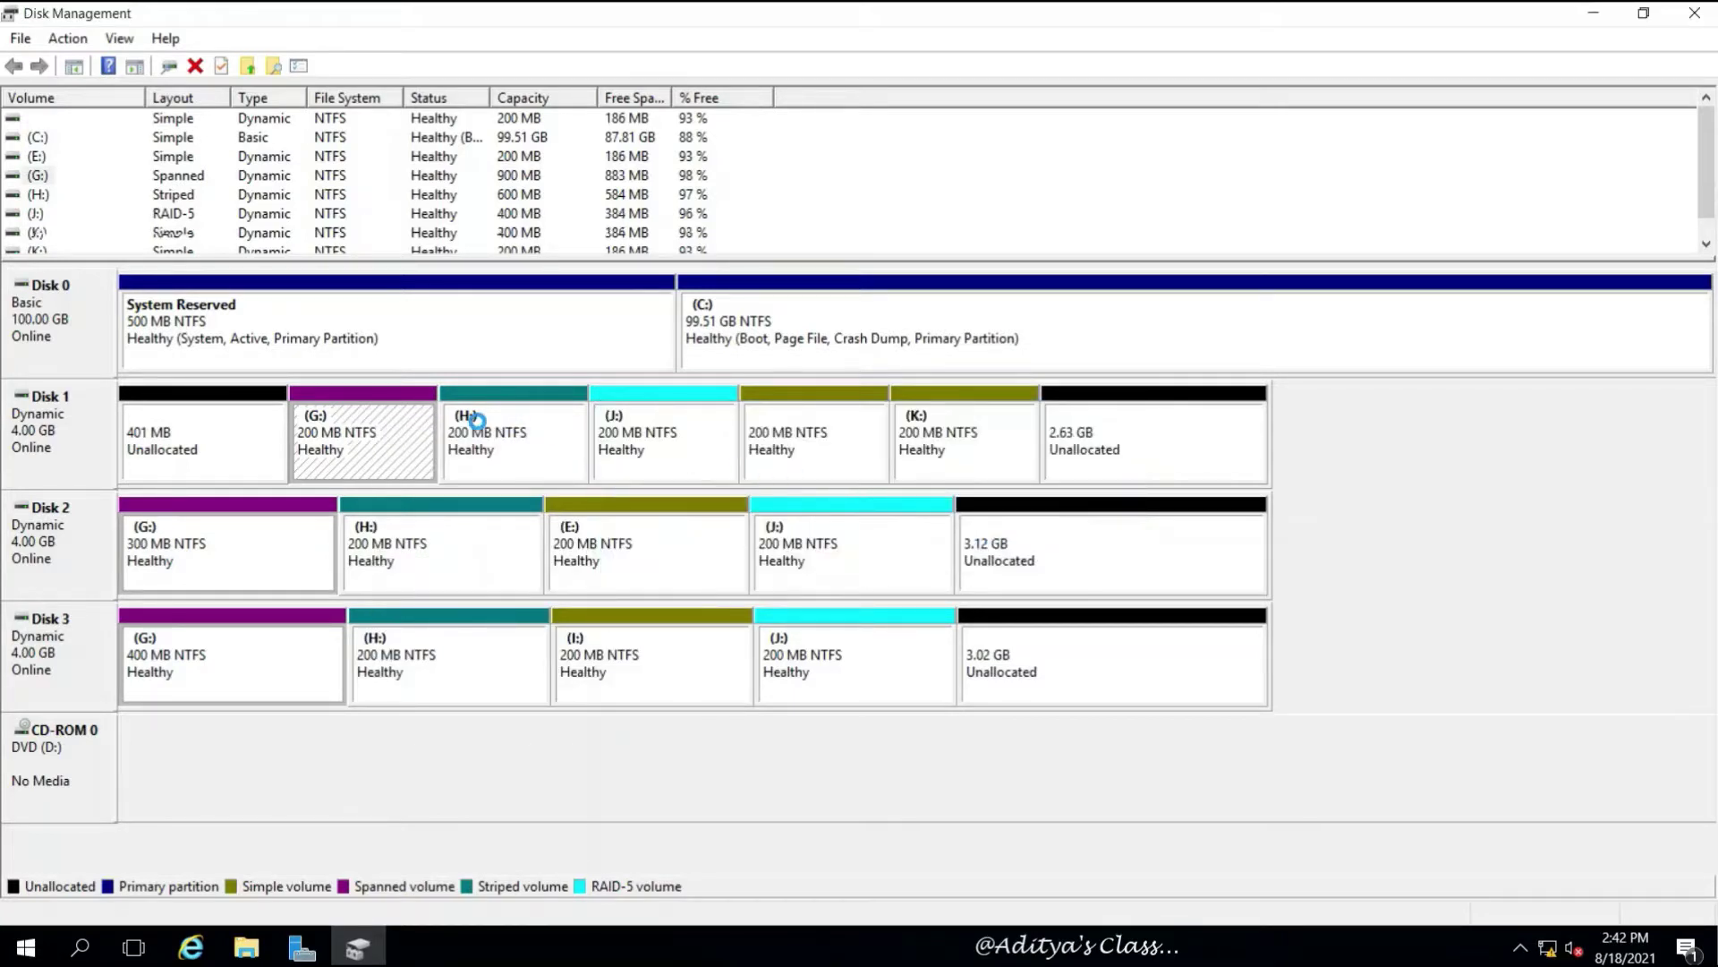
pyautogui.rightClick(566, 413)
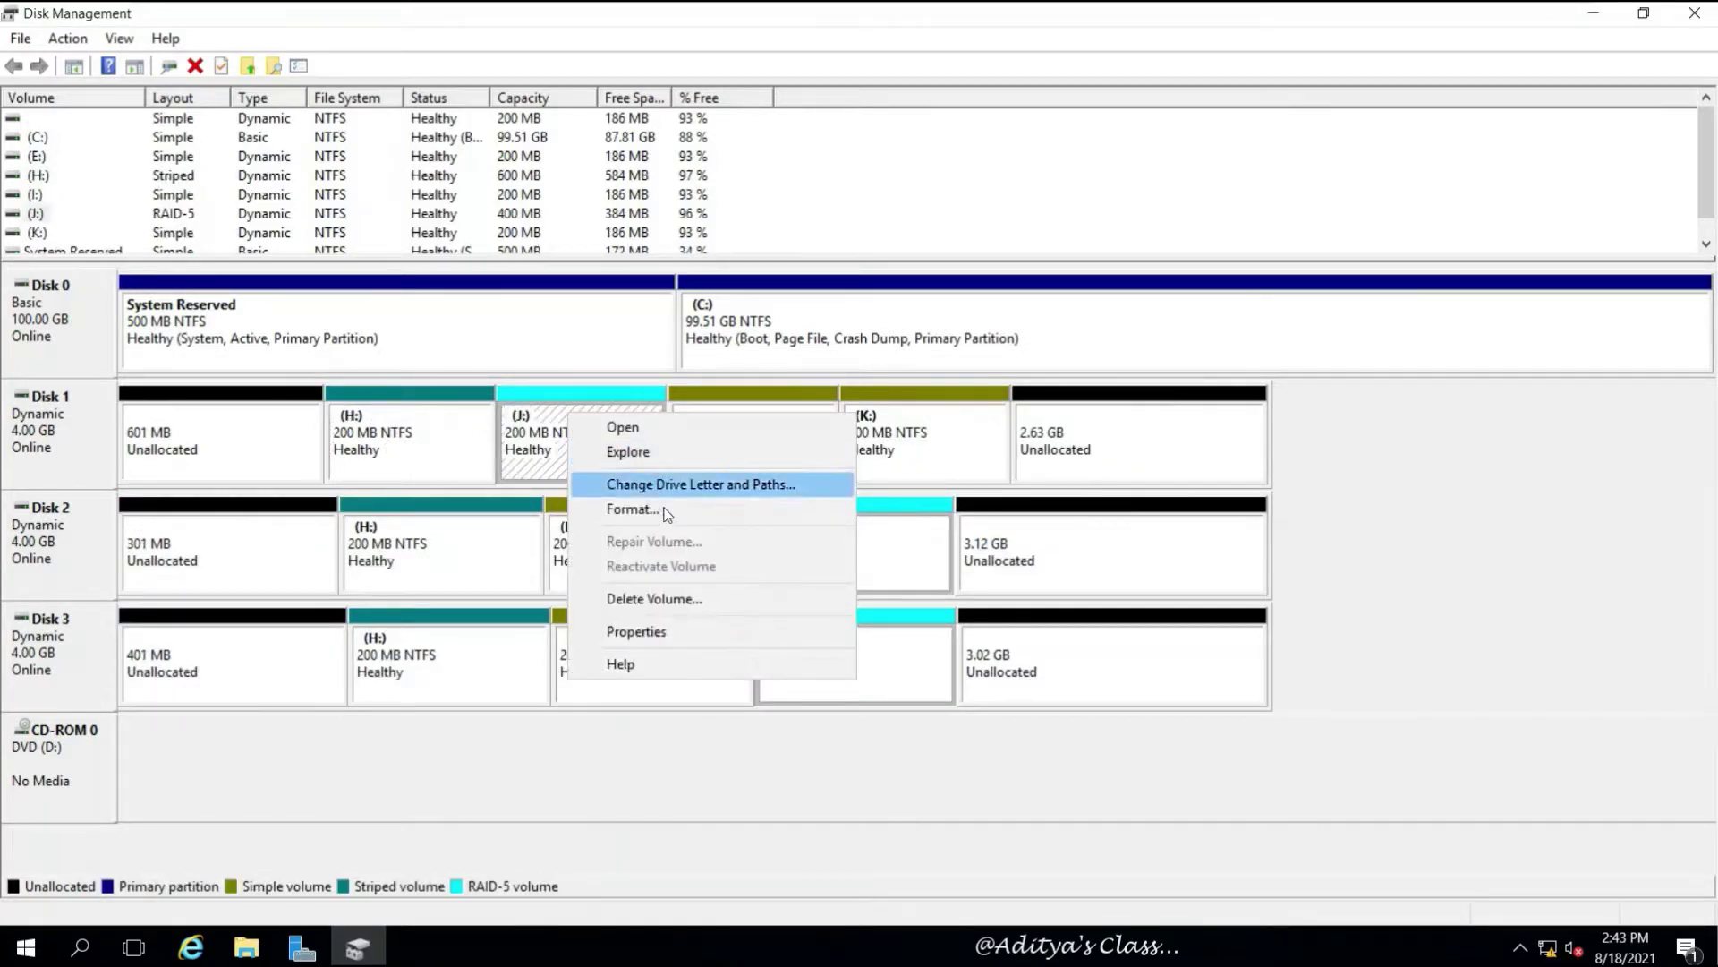
pyautogui.click(665, 607)
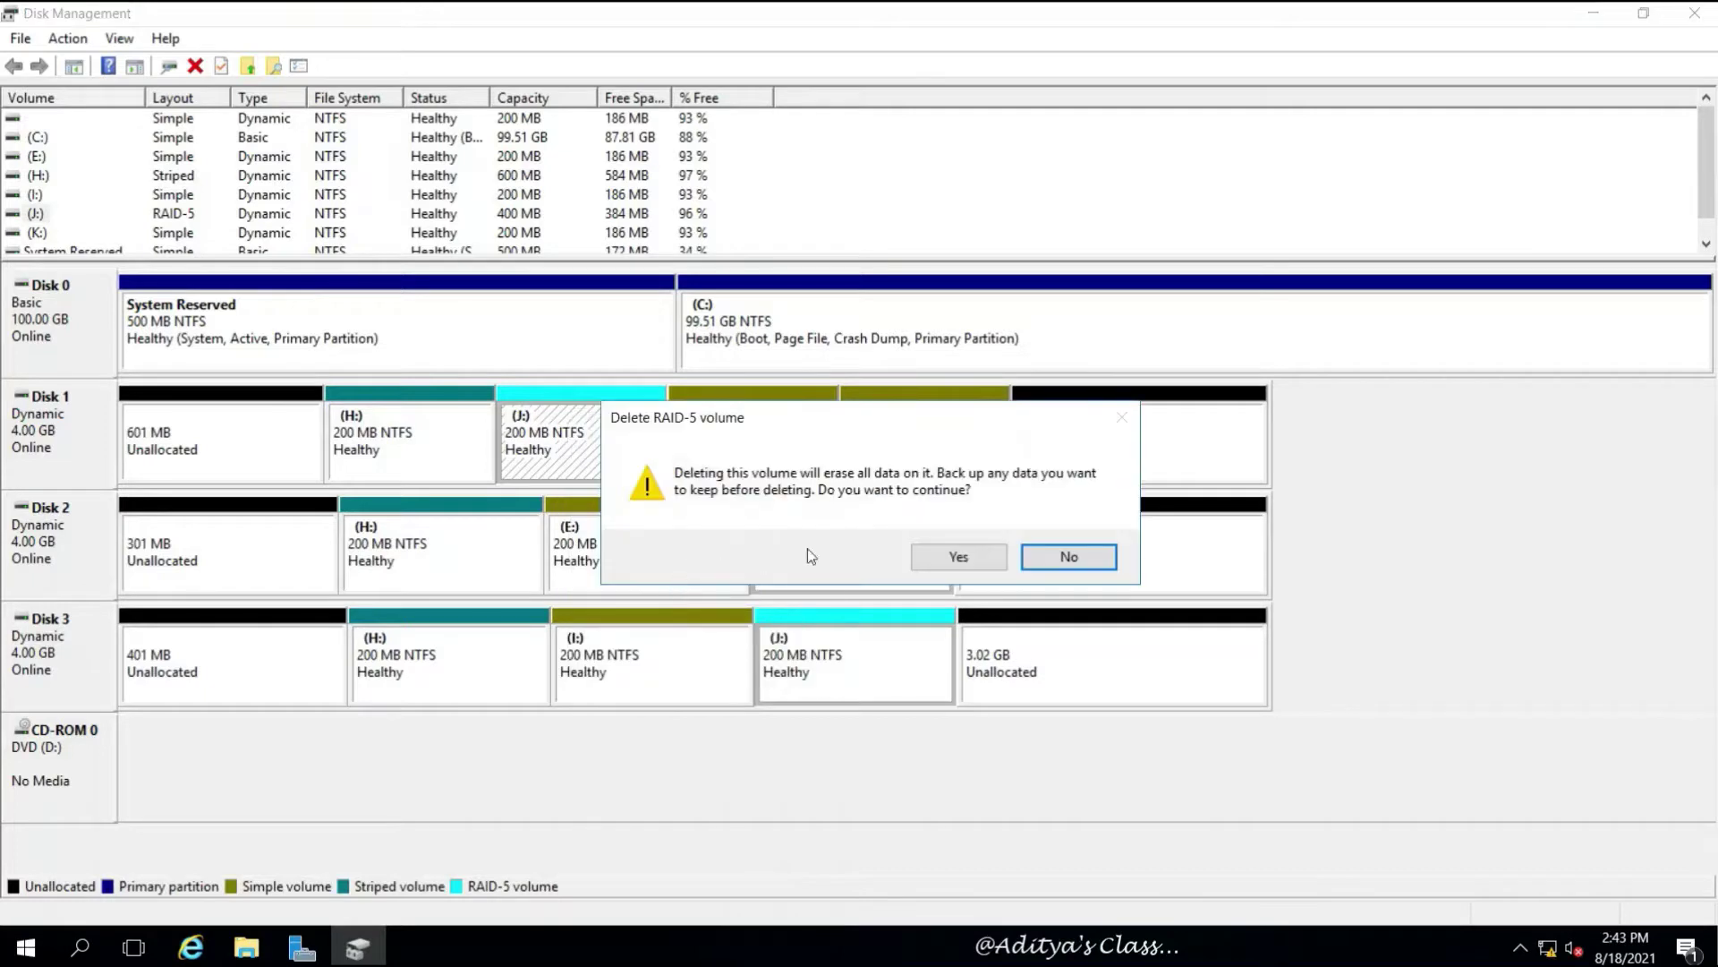
pyautogui.click(951, 557)
# Delete the striped volume H: spread over Disks 1, 2 and 3.
pyautogui.click(428, 428)
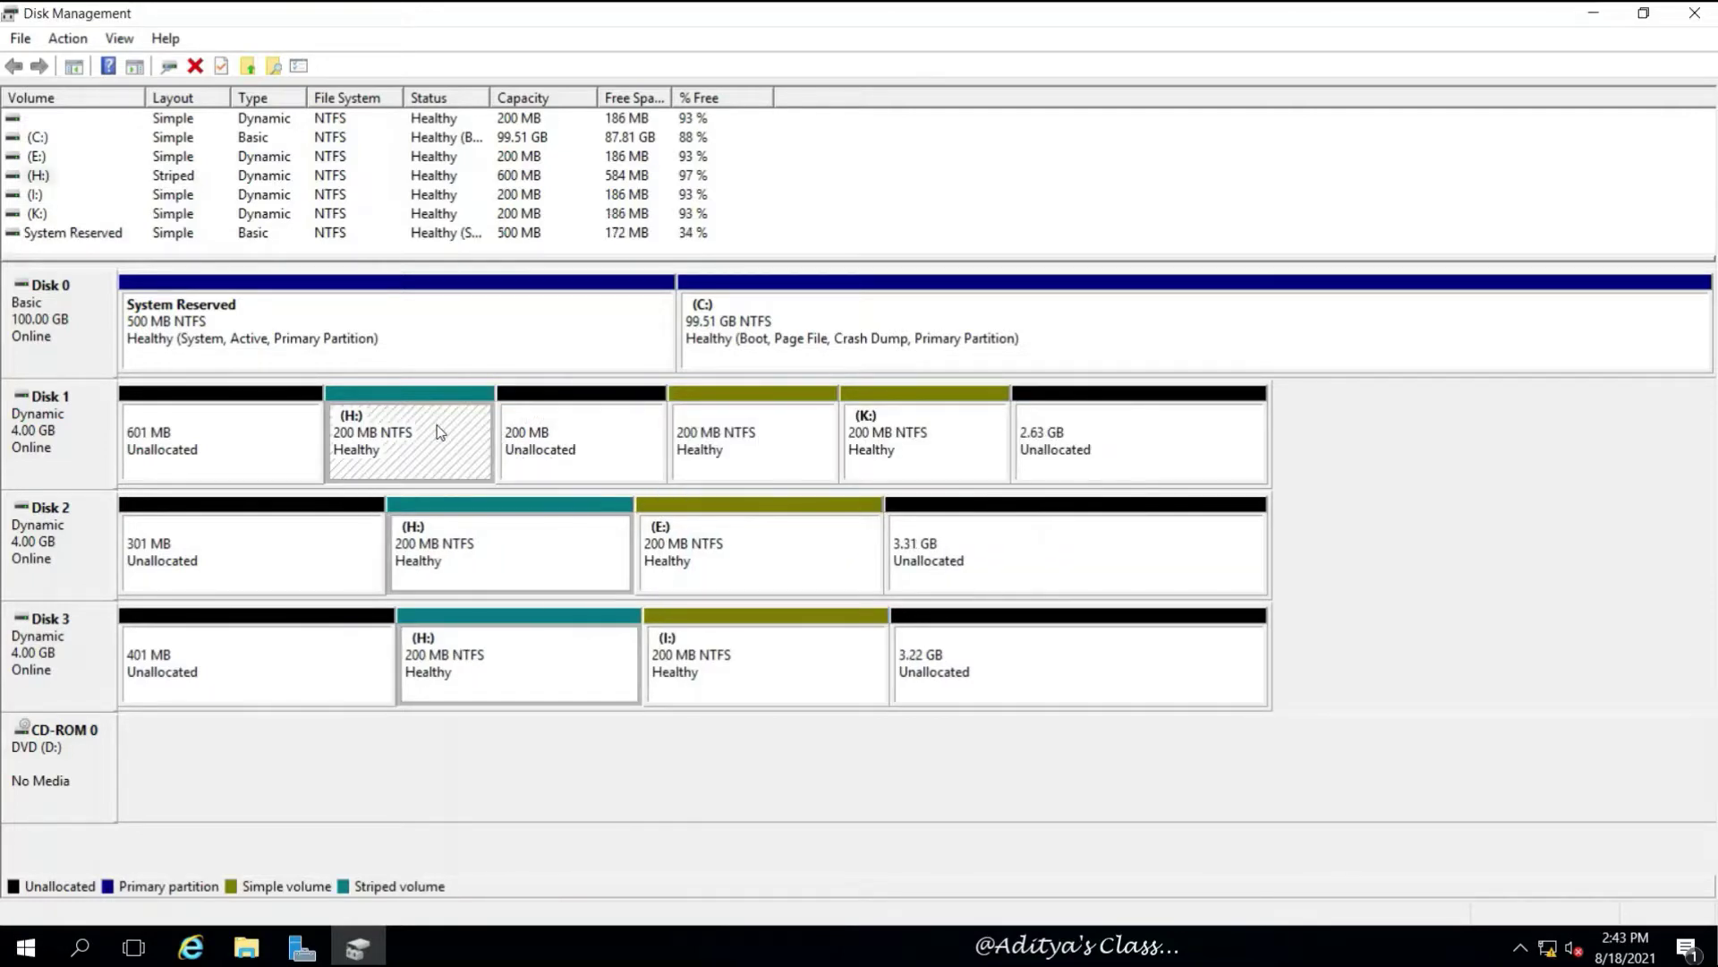
pyautogui.rightClick(439, 432)
pyautogui.click(551, 585)
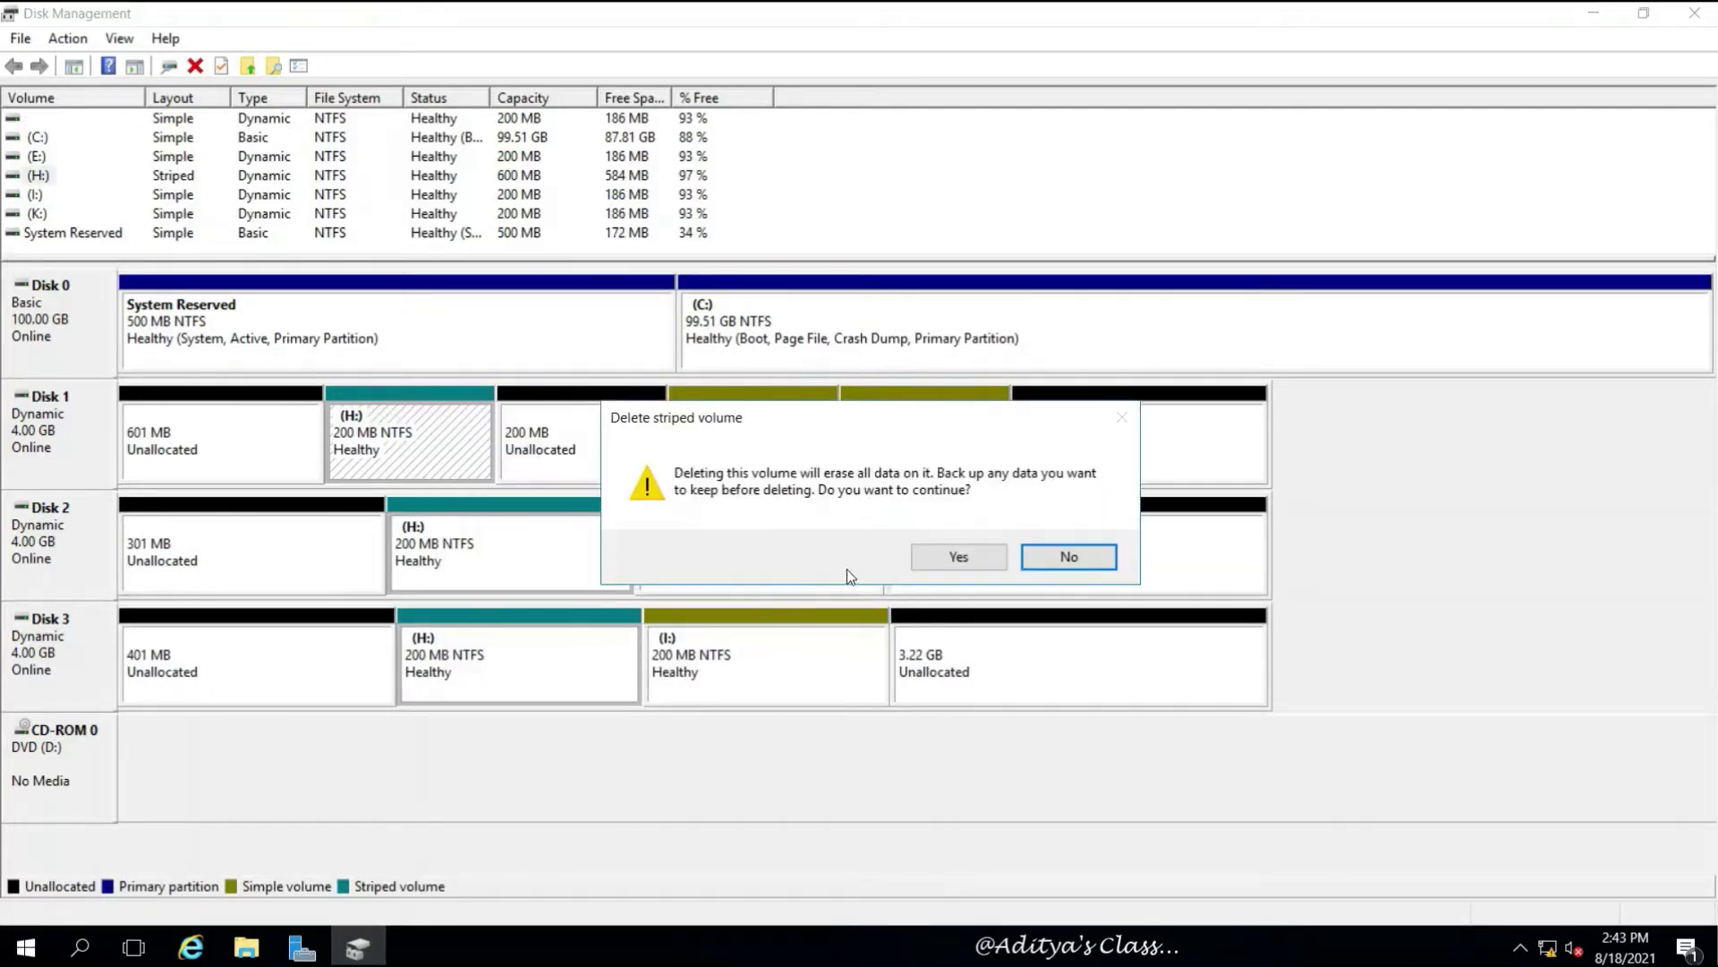
pyautogui.click(954, 557)
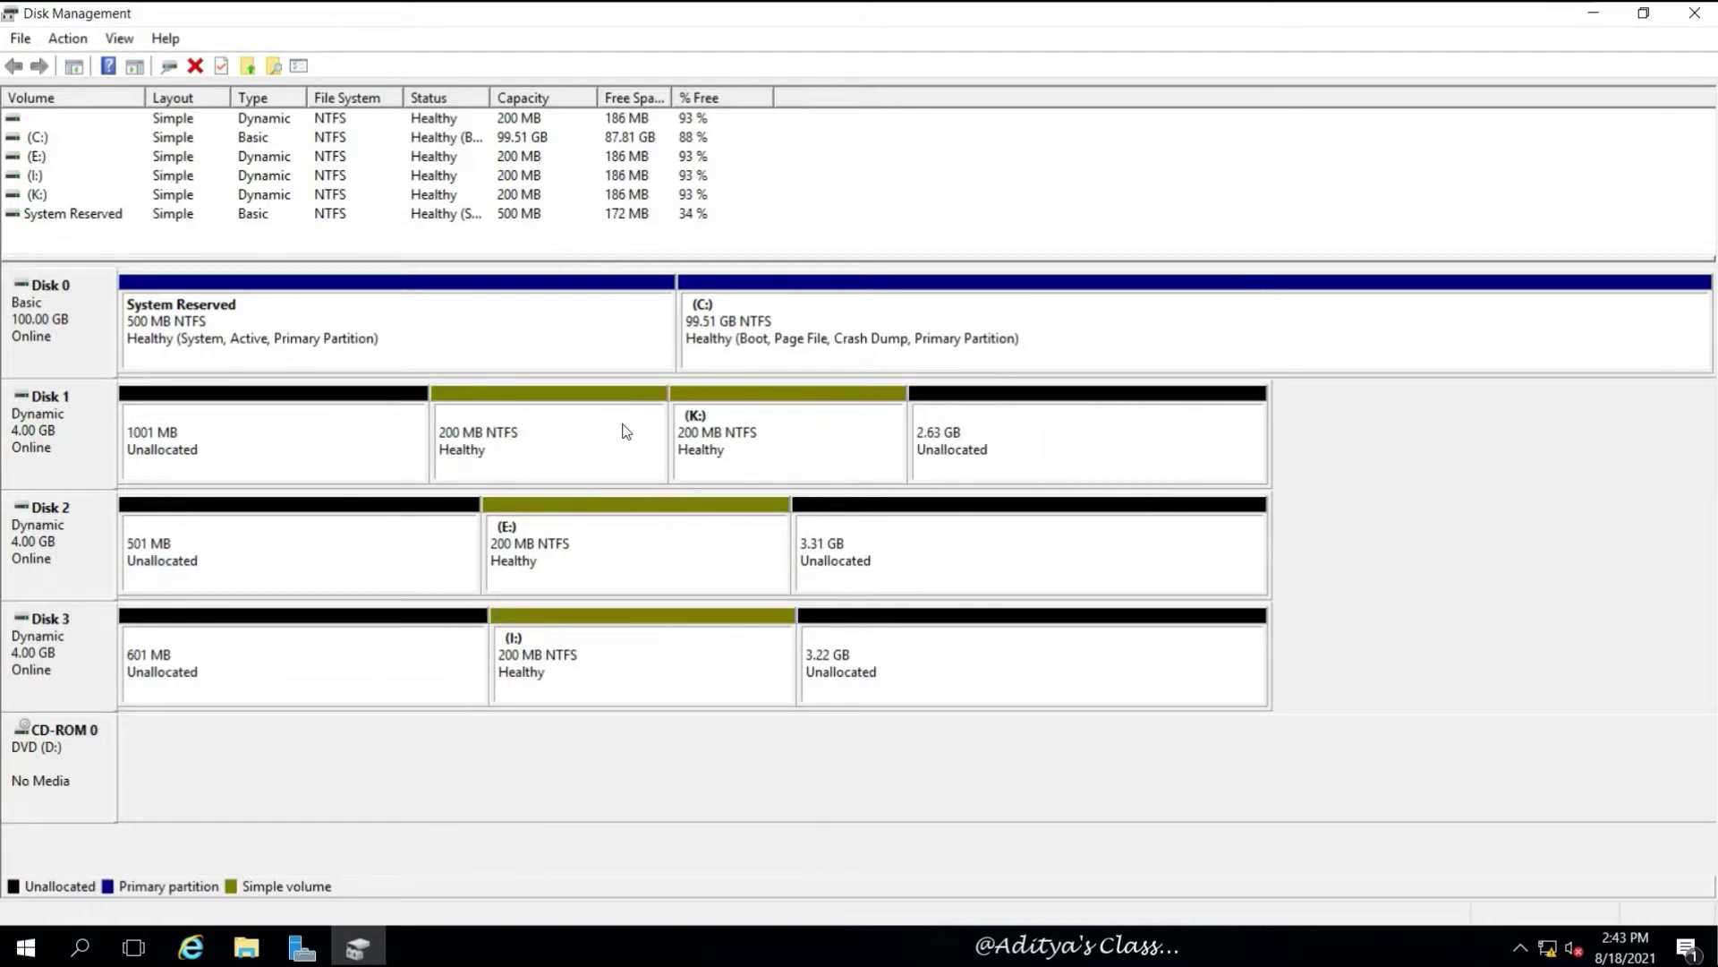
# Delete the simple volume K: from Disk 1 and the simple volume E: from Disk 2.
pyautogui.rightClick(737, 427)
pyautogui.click(833, 668)
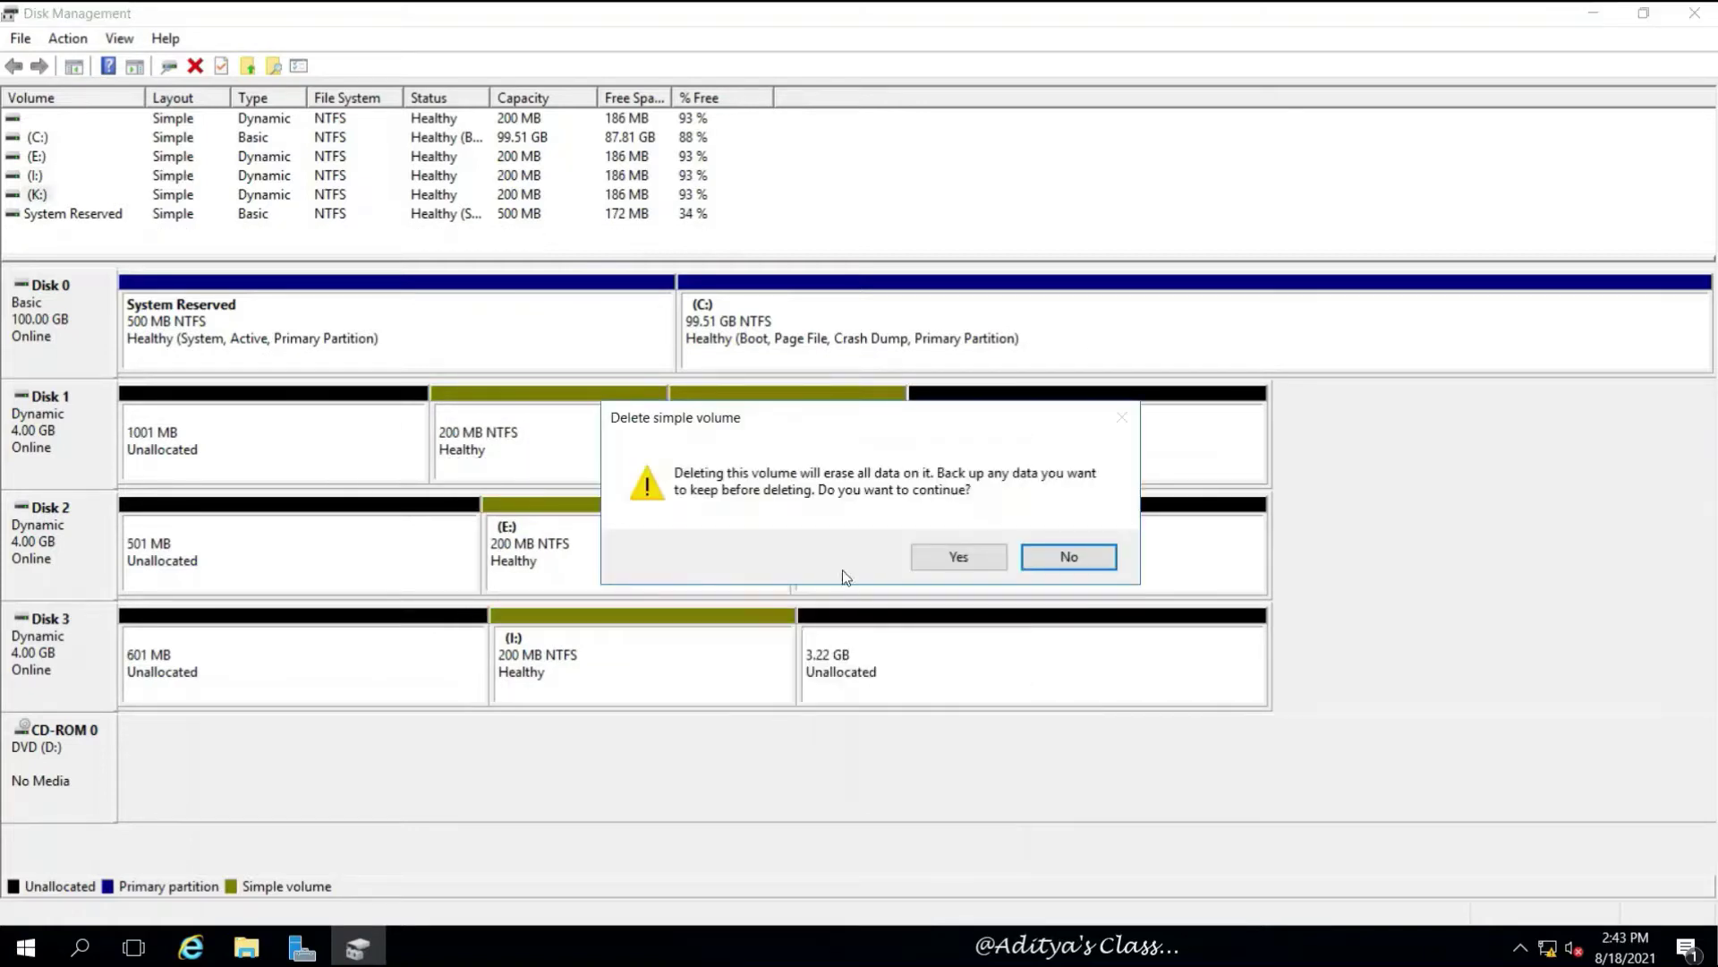
pyautogui.click(958, 557)
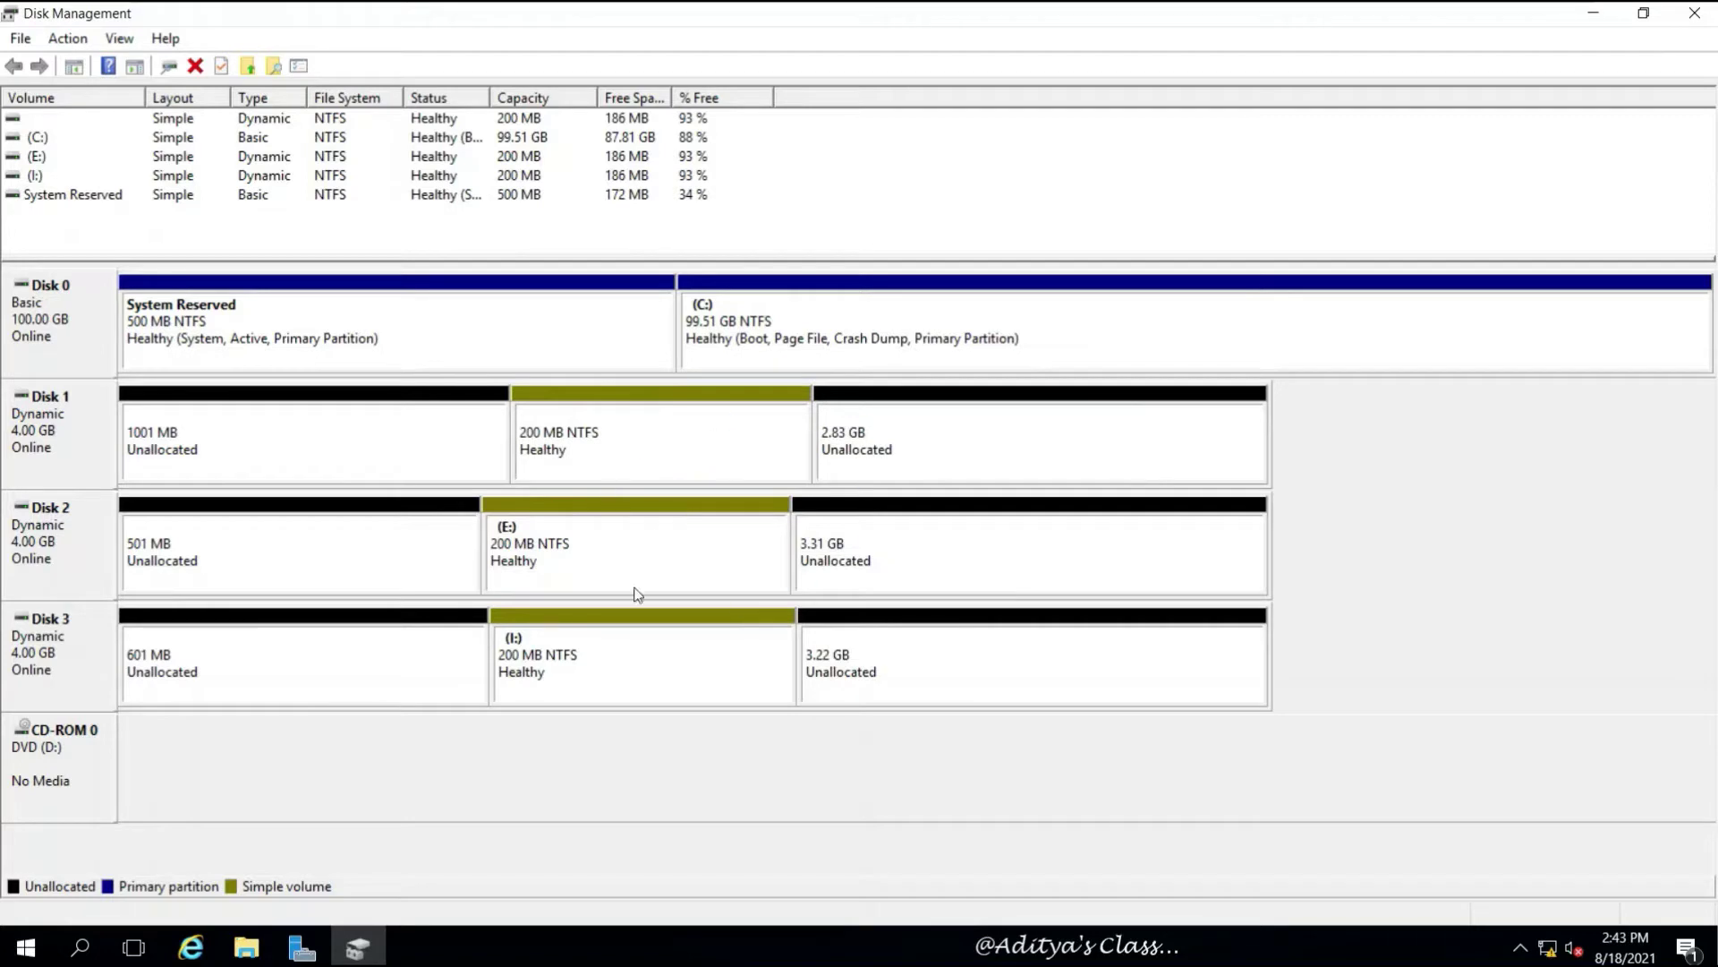
pyautogui.rightClick(716, 534)
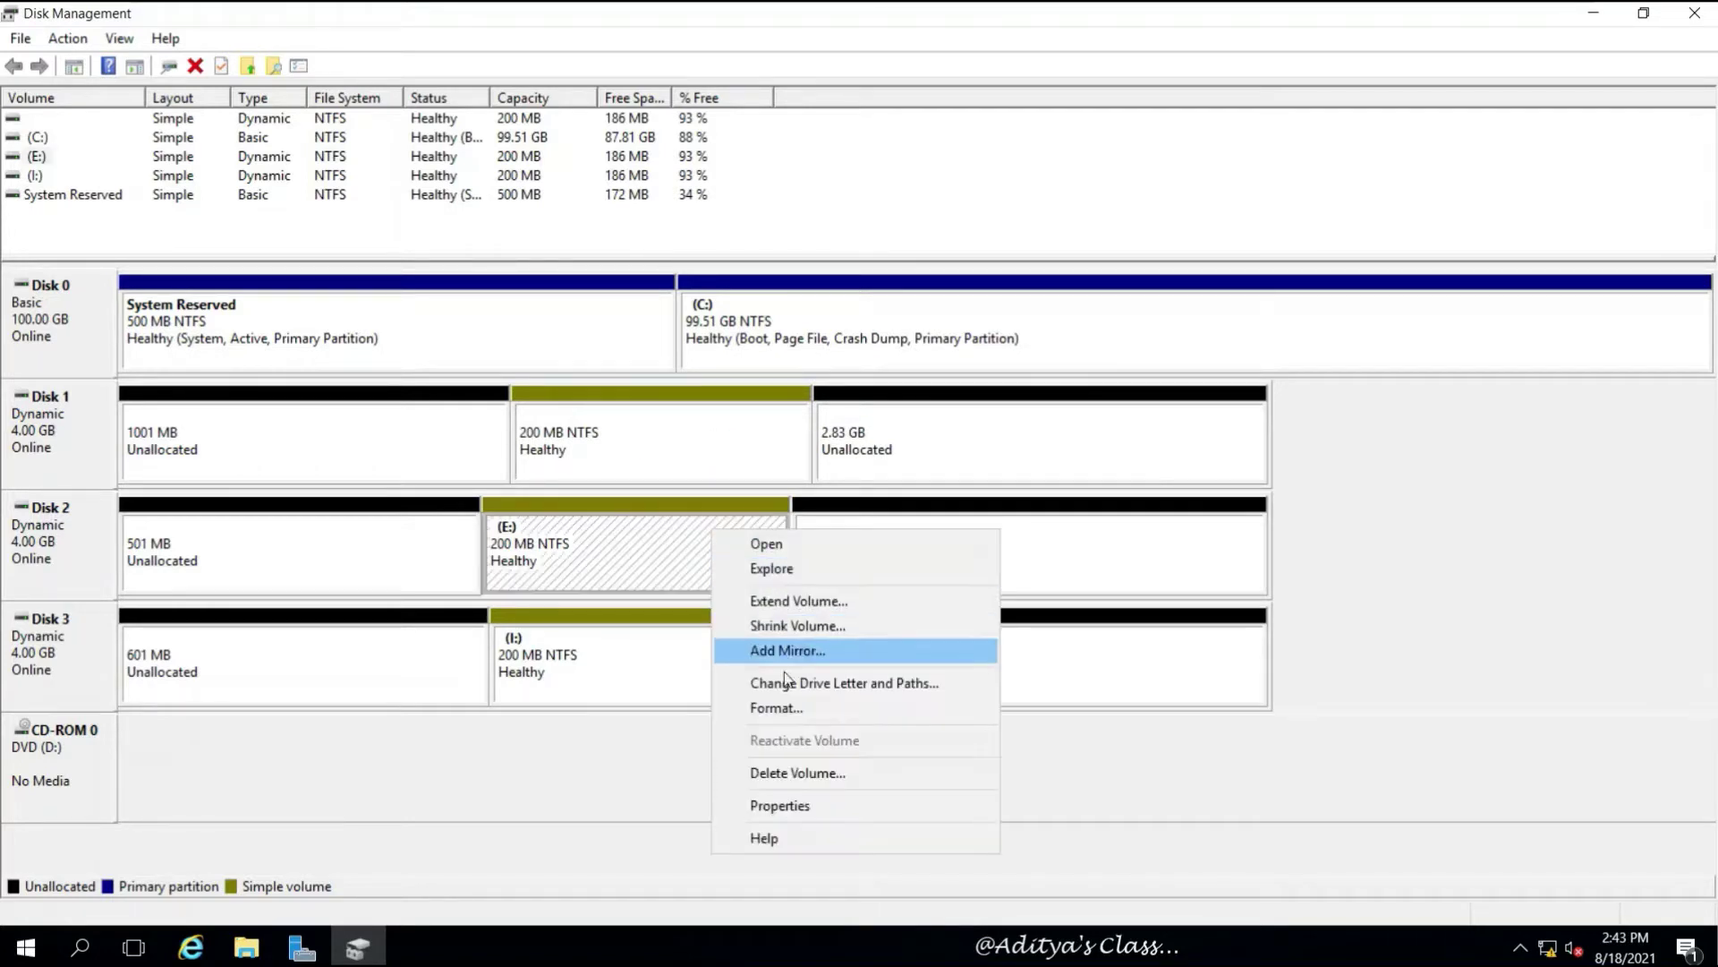
pyautogui.click(798, 775)
pyautogui.click(958, 555)
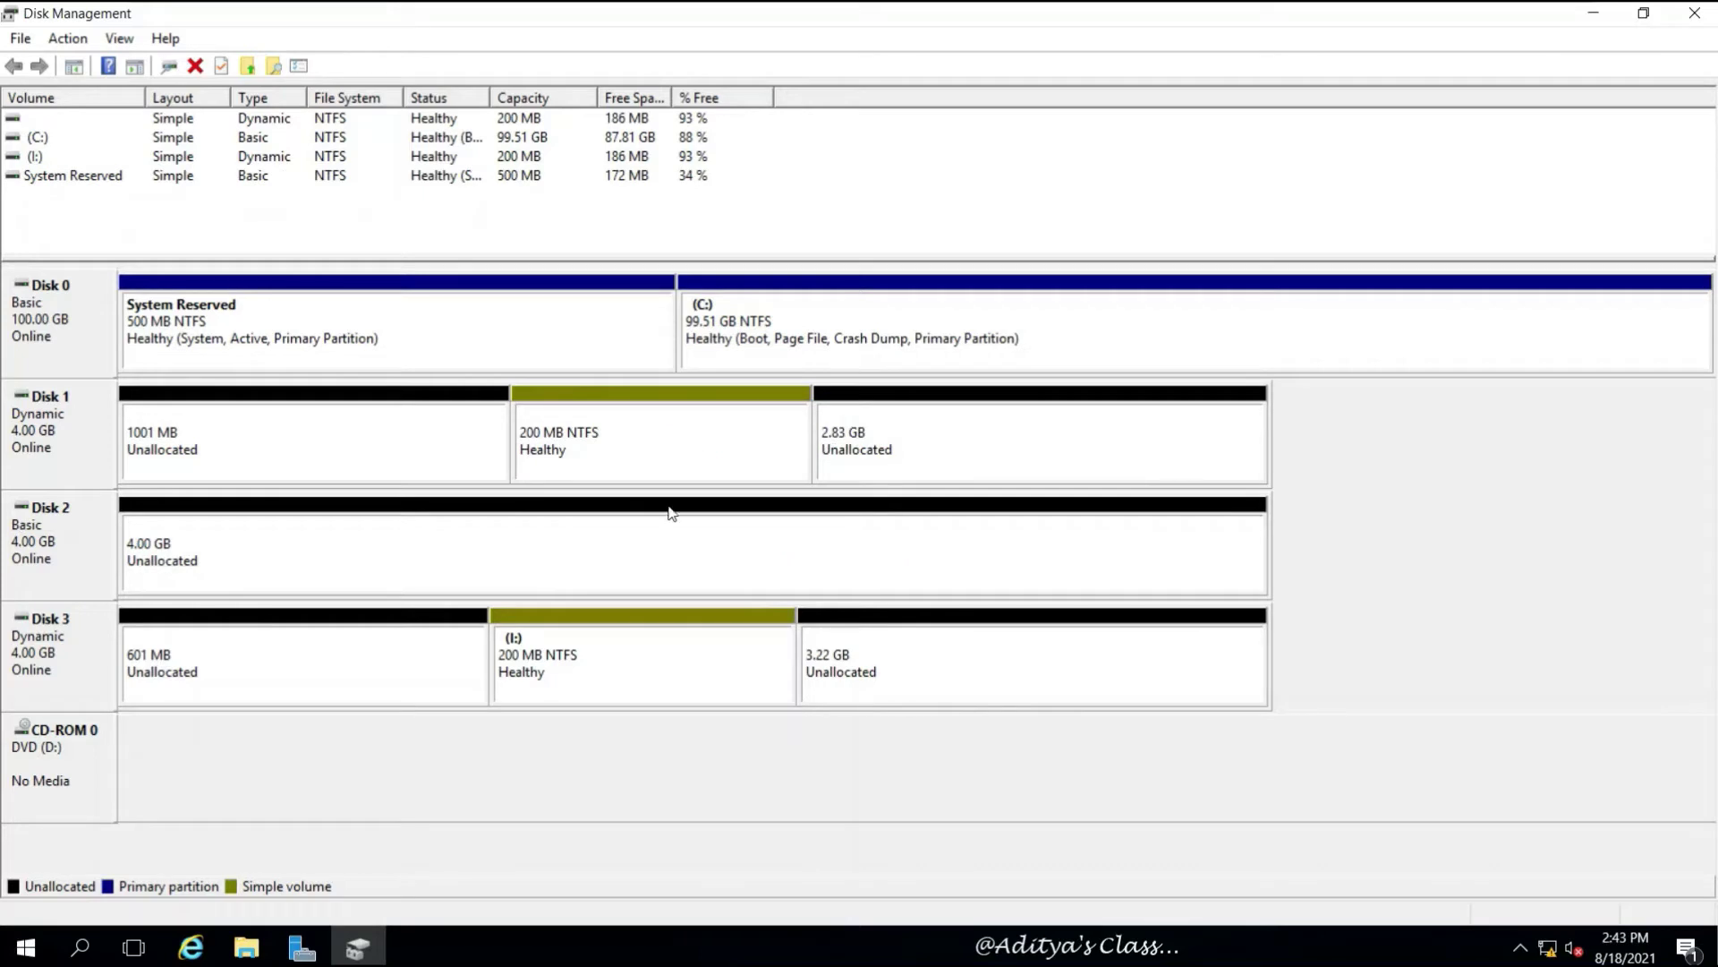
# Delete the simple volume I: from Disk 3 and the remaining simple volume without a drive letter from Disk 1.
pyautogui.rightClick(651, 646)
pyautogui.click(744, 555)
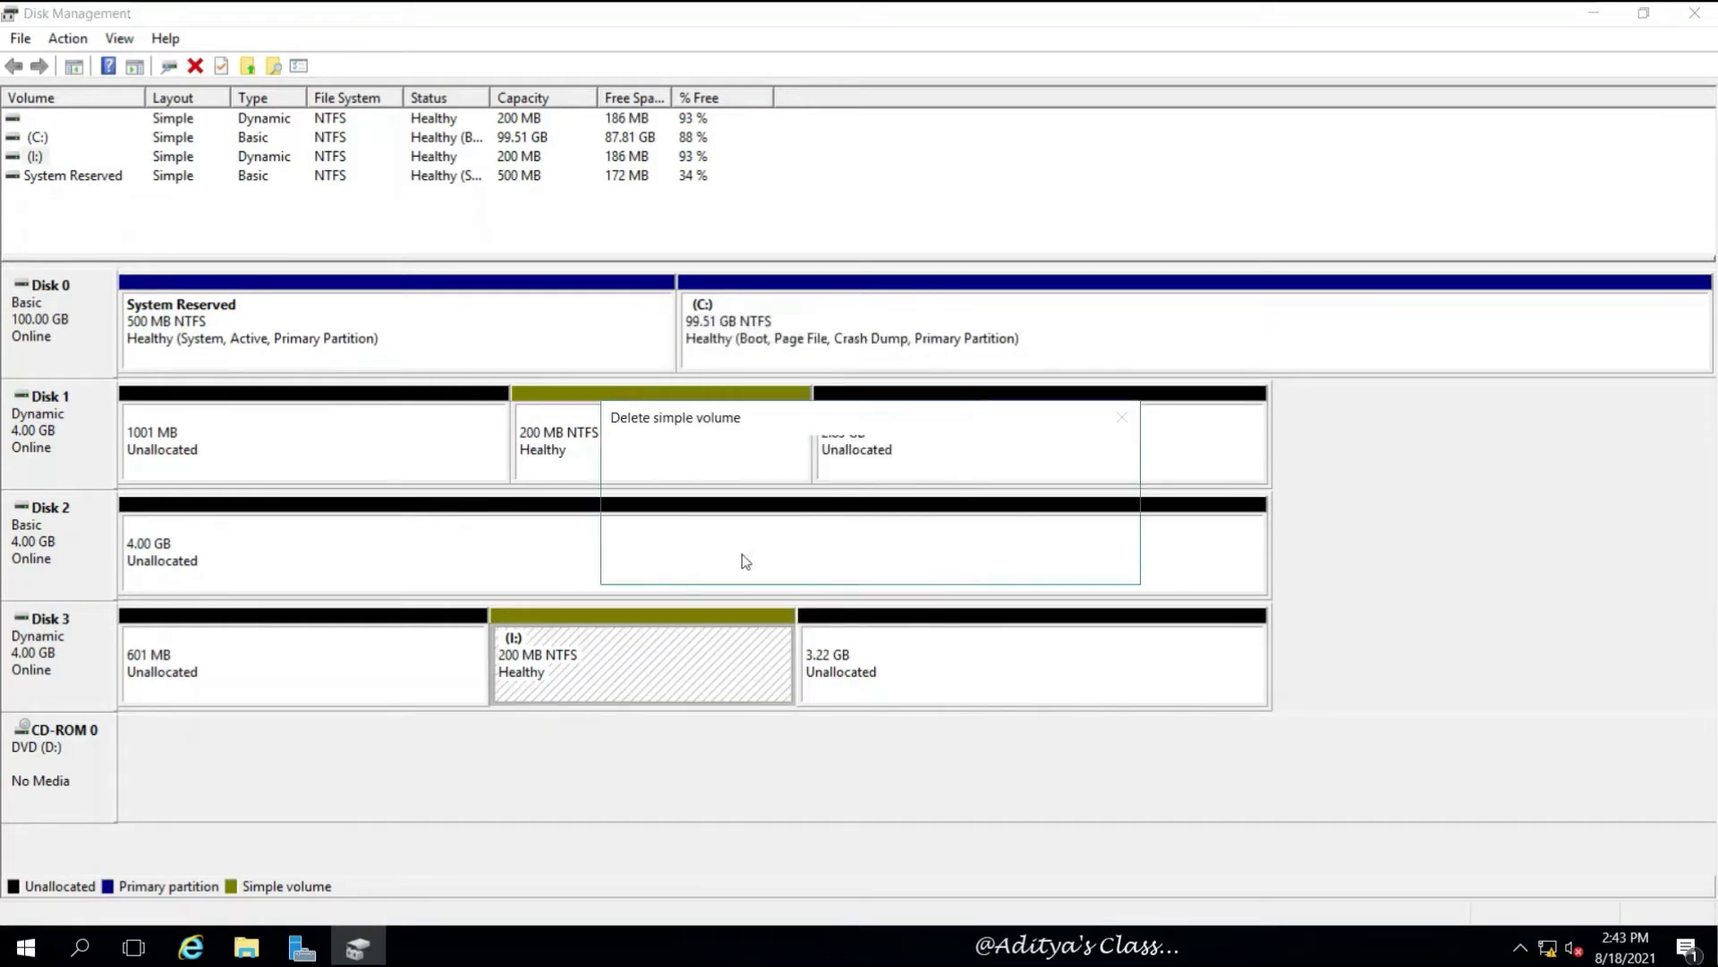
pyautogui.click(958, 554)
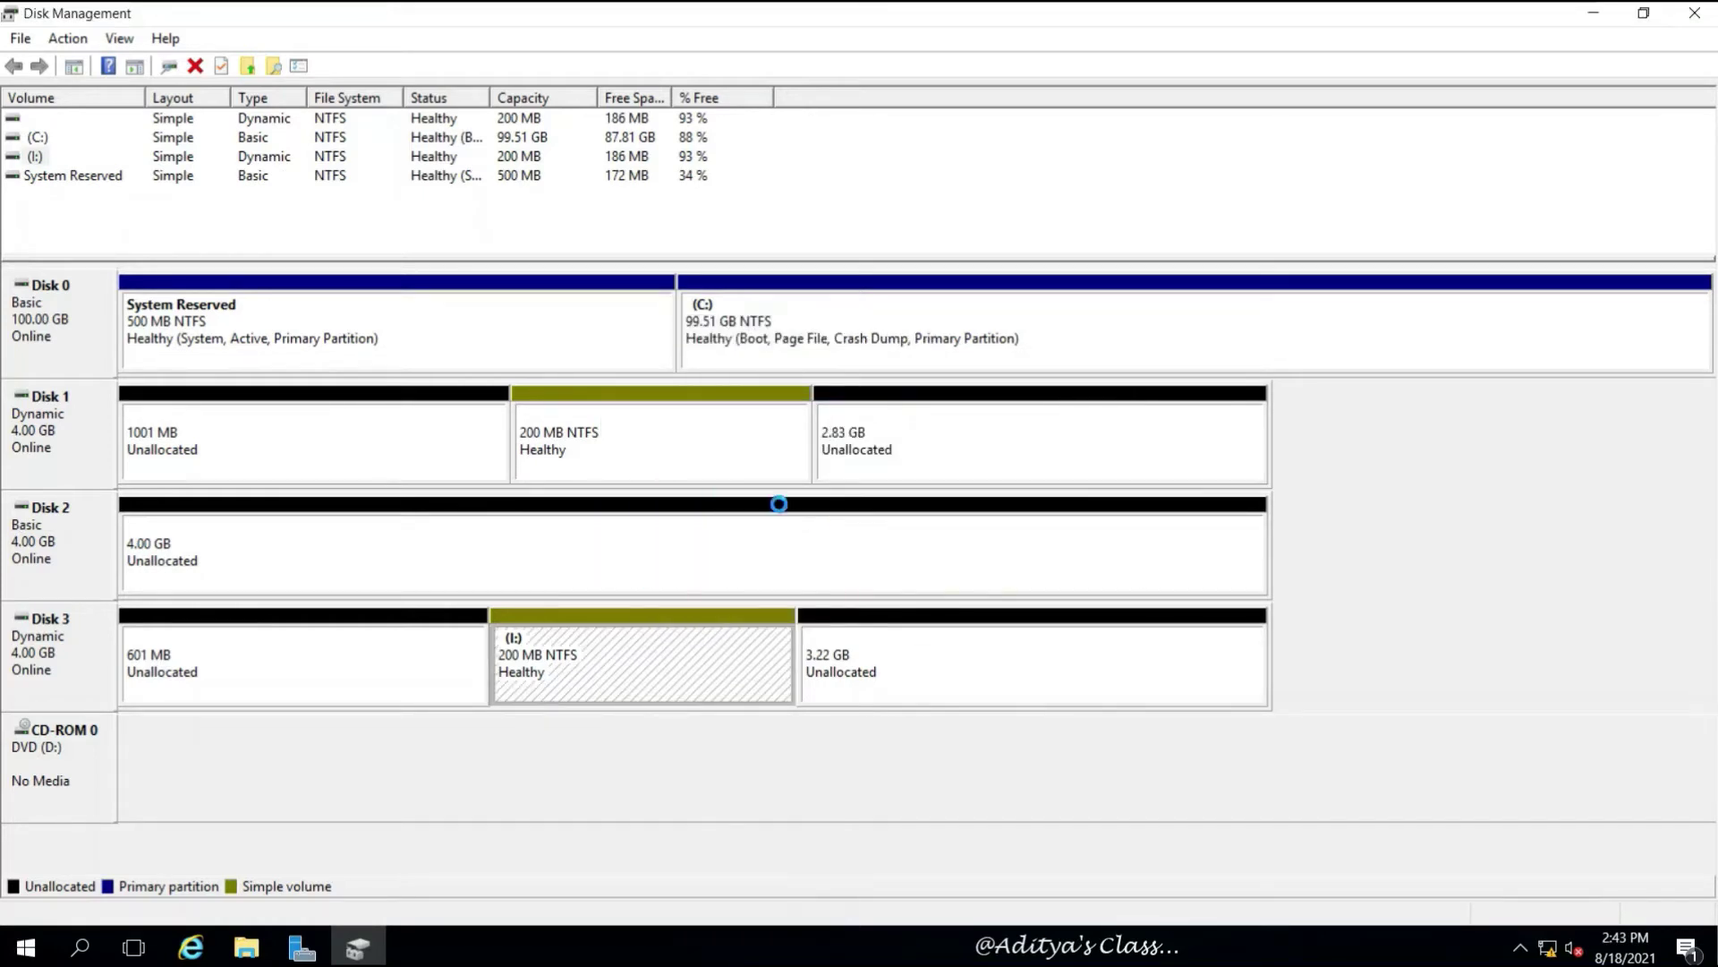
pyautogui.rightClick(732, 421)
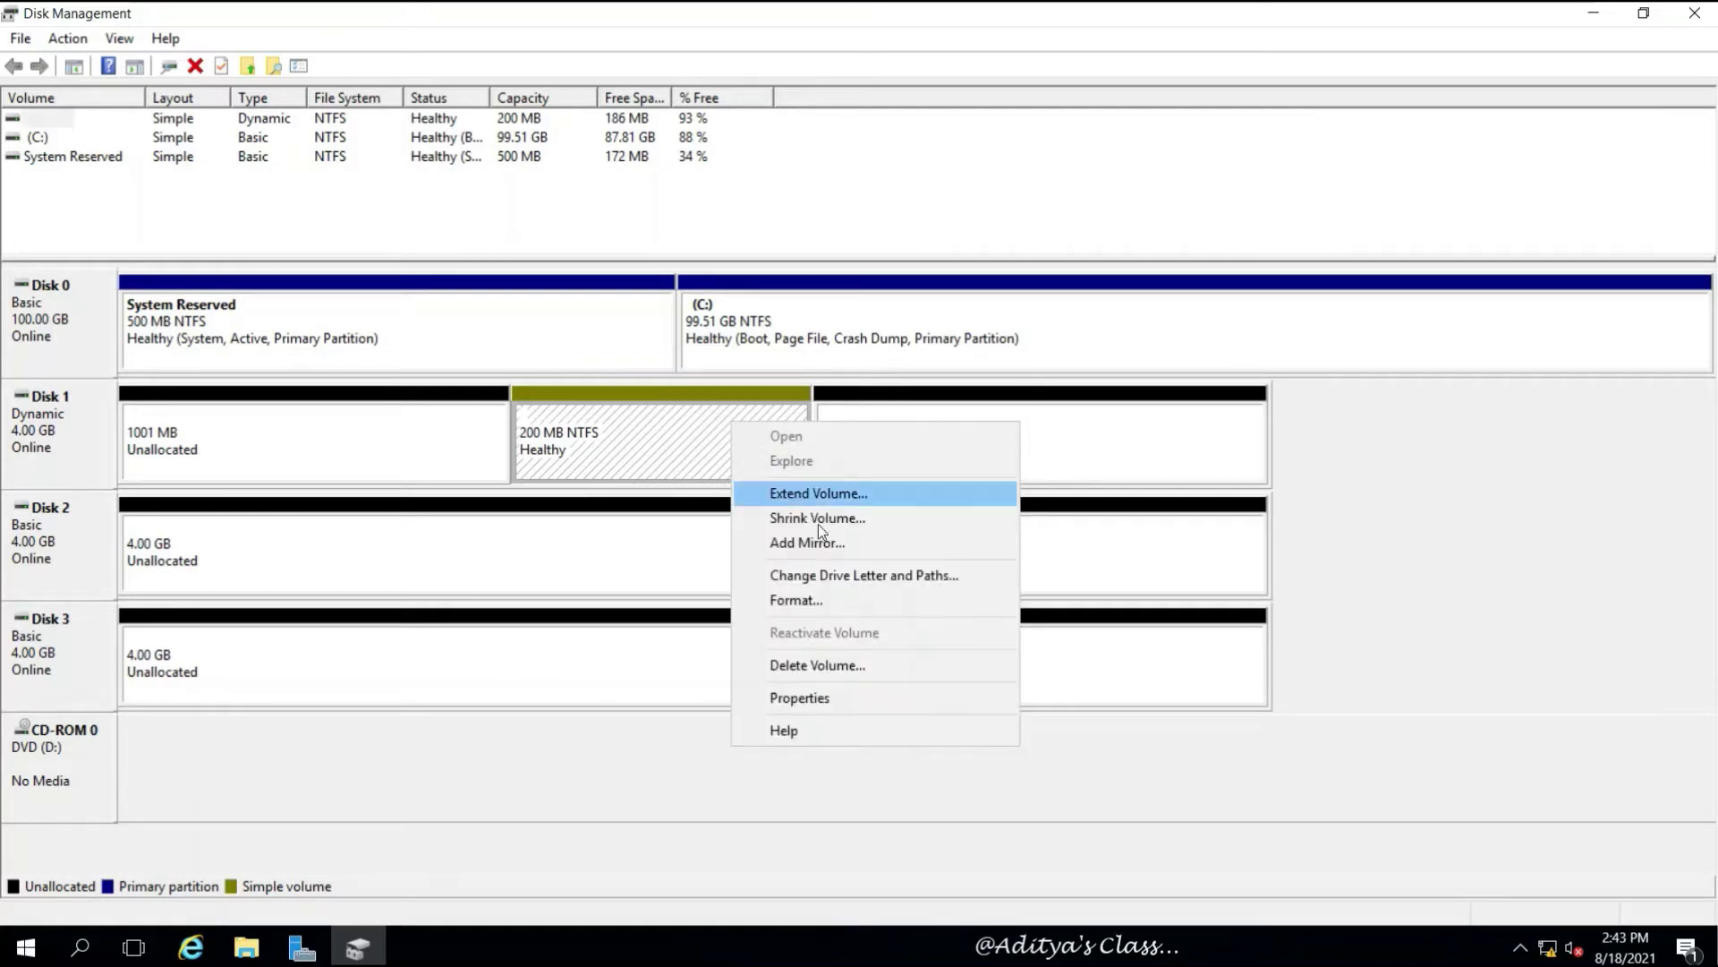
pyautogui.click(829, 667)
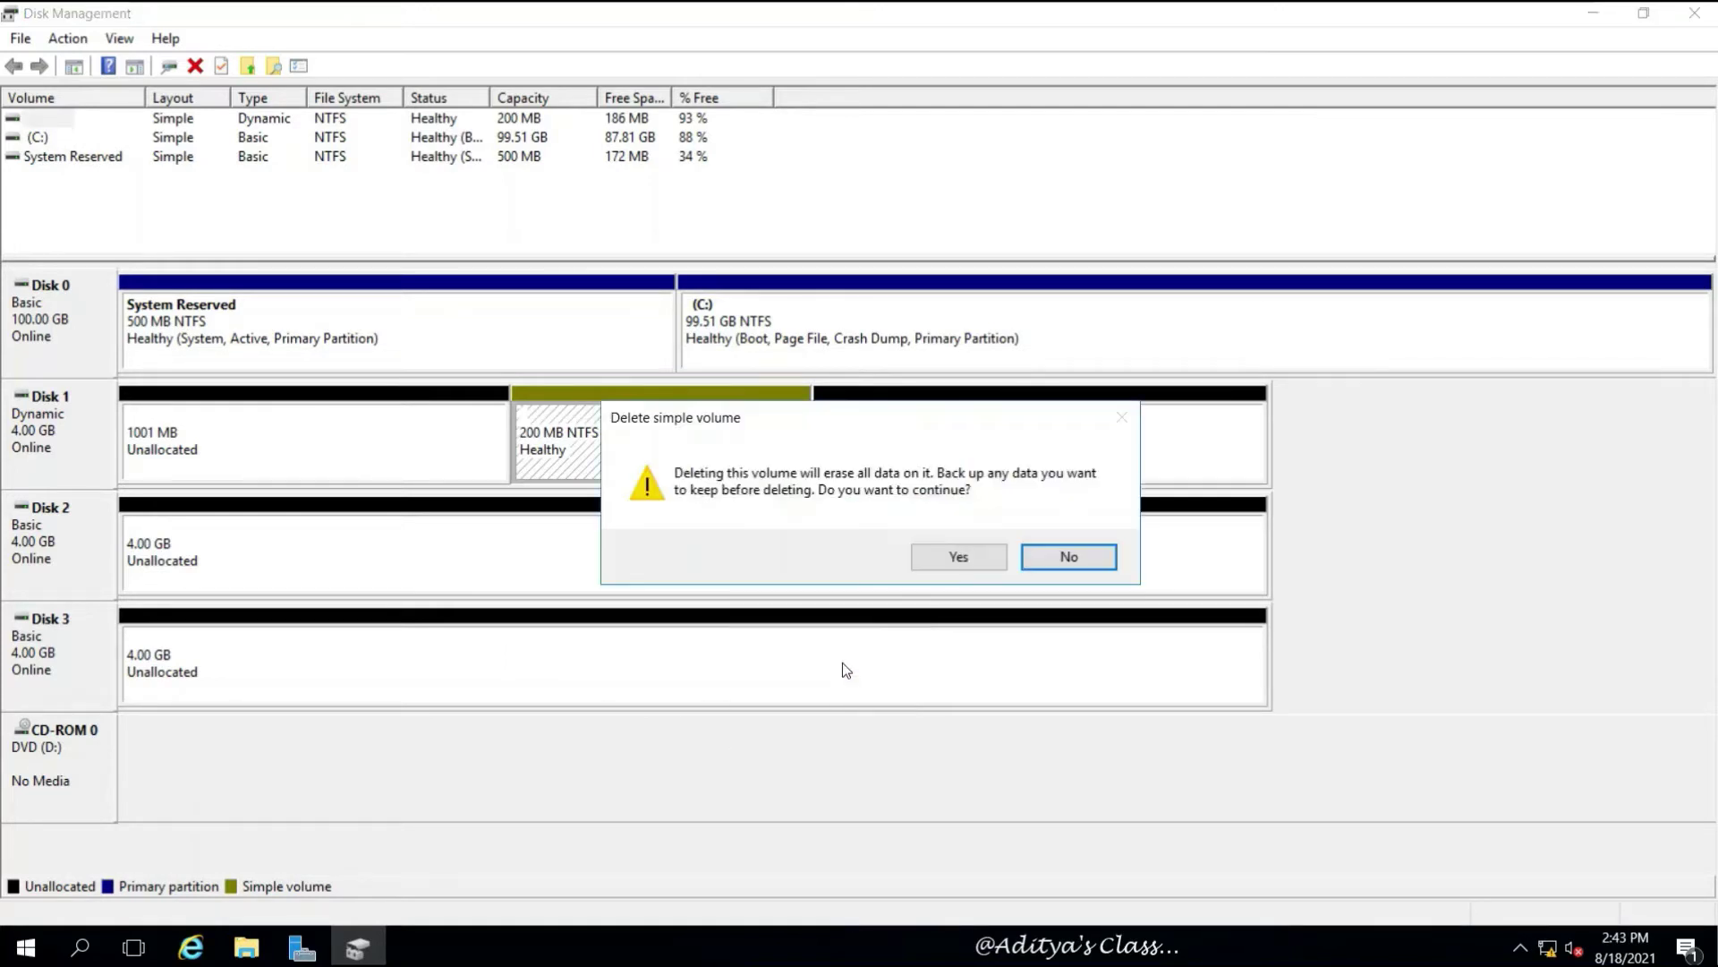
pyautogui.click(960, 557)
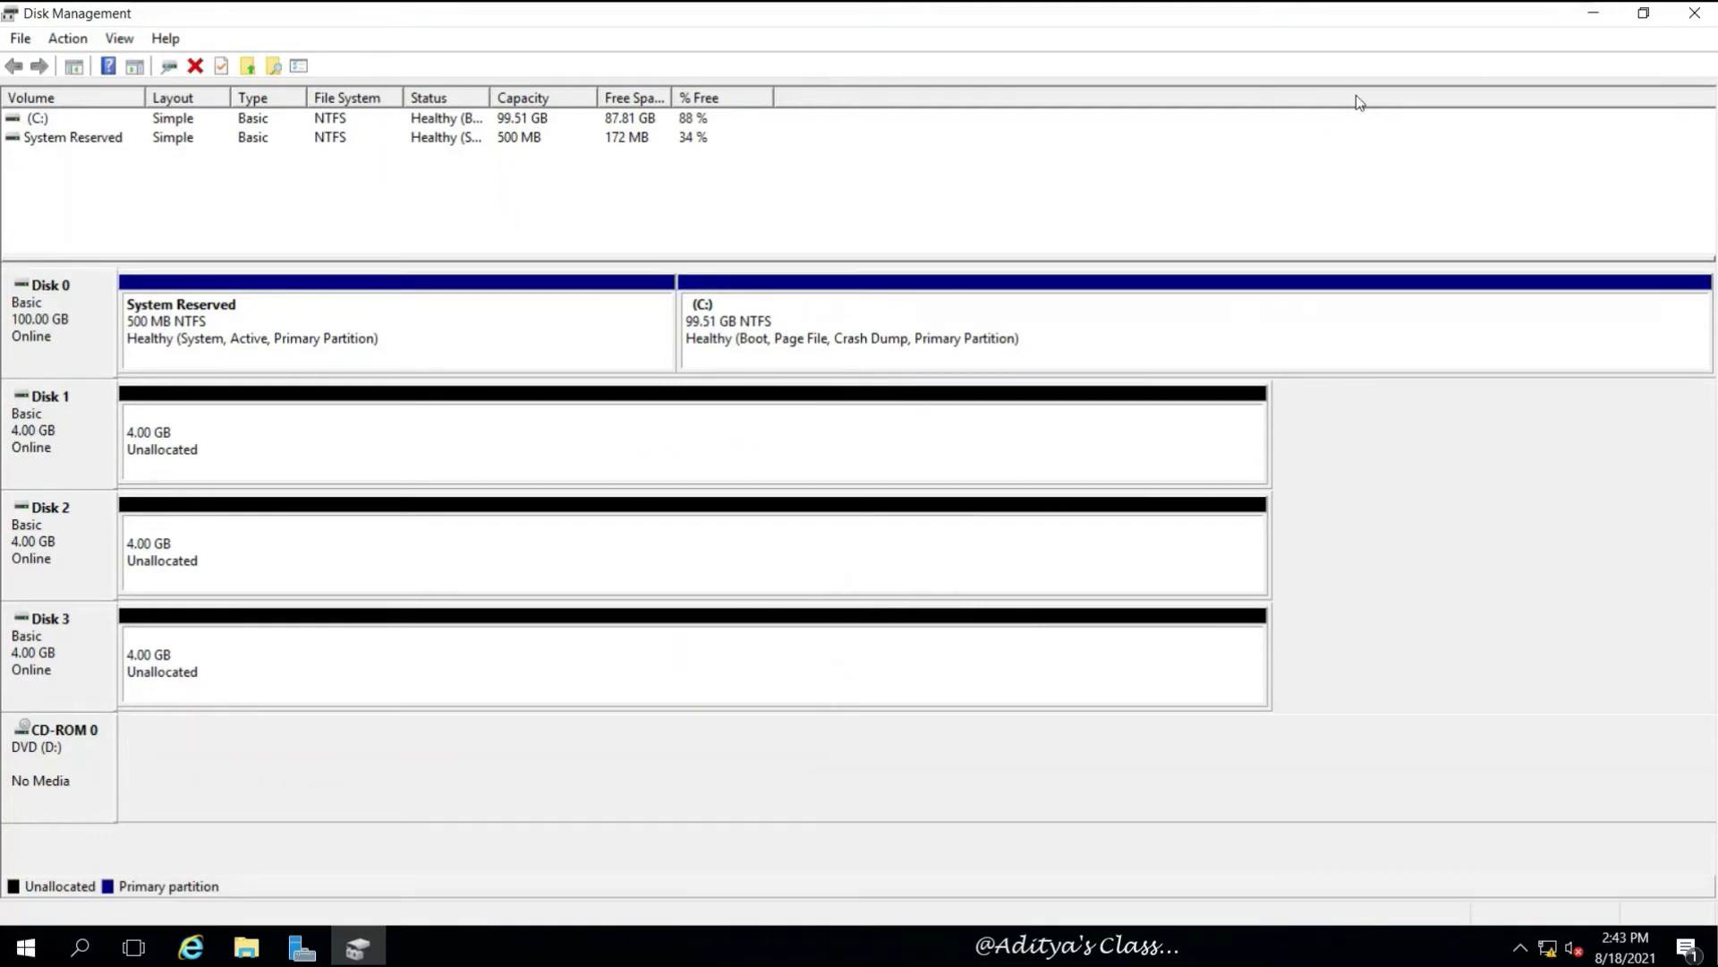
# Minimize Disk Management and the This PC window, and minimize the full-screen Server01 virtual machine to return to the host desktop.
pyautogui.click(1593, 12)
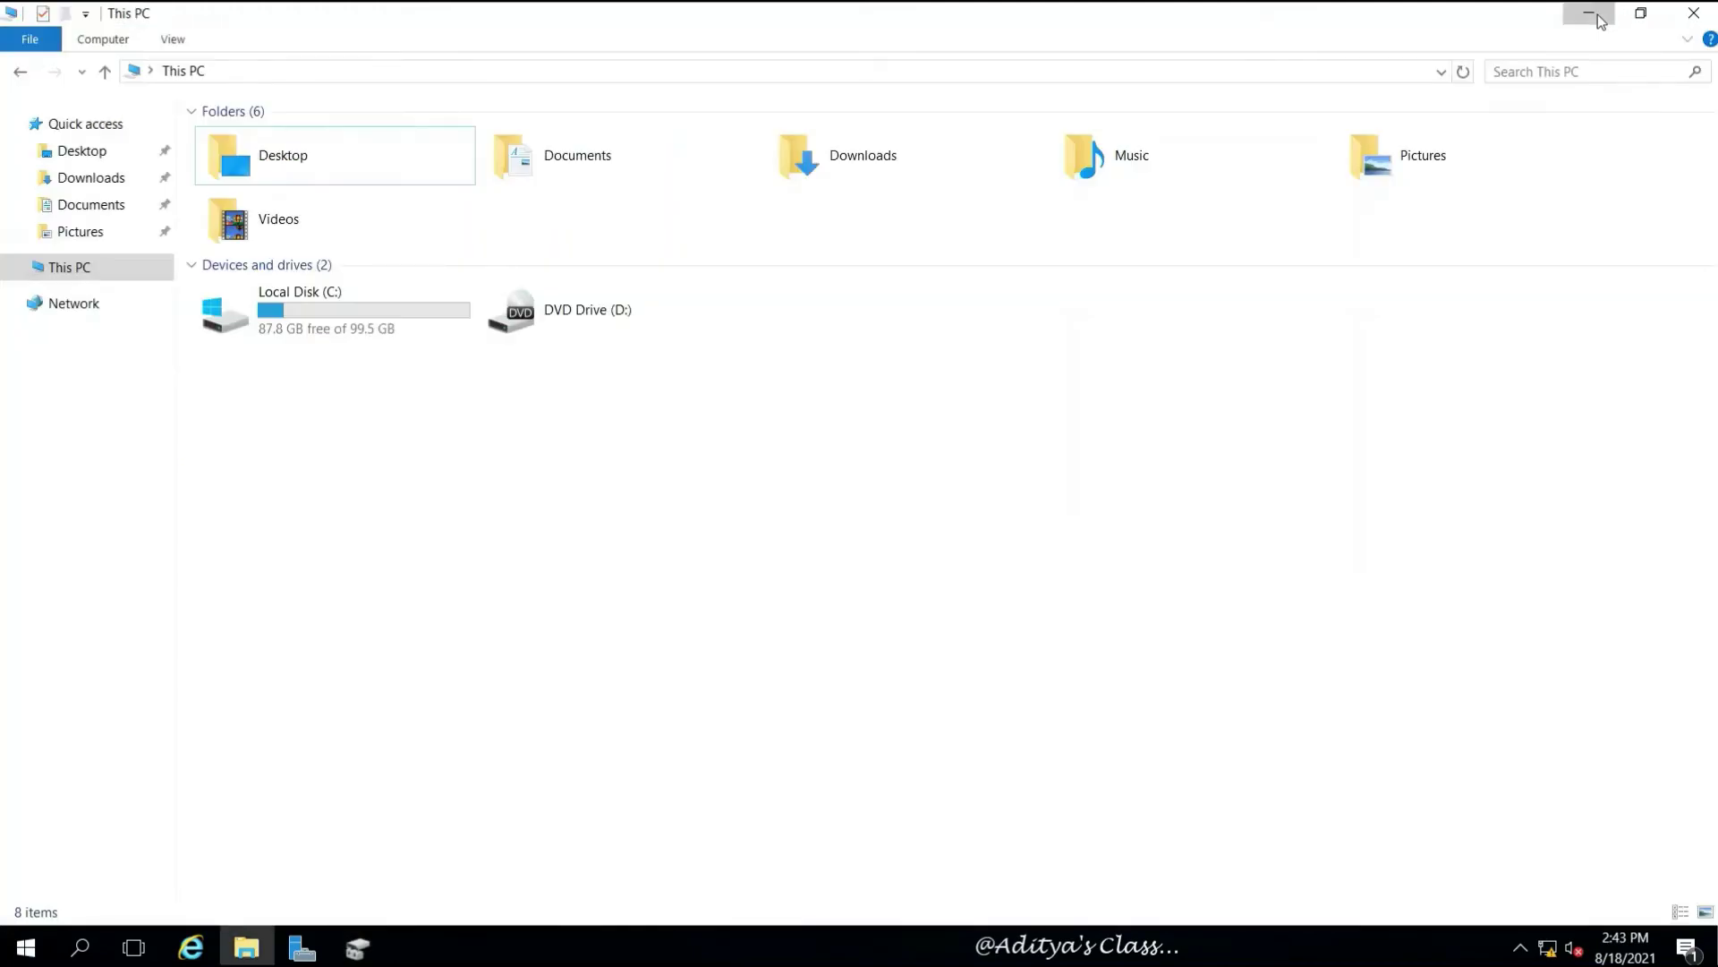
pyautogui.click(1596, 14)
pyautogui.click(1589, 12)
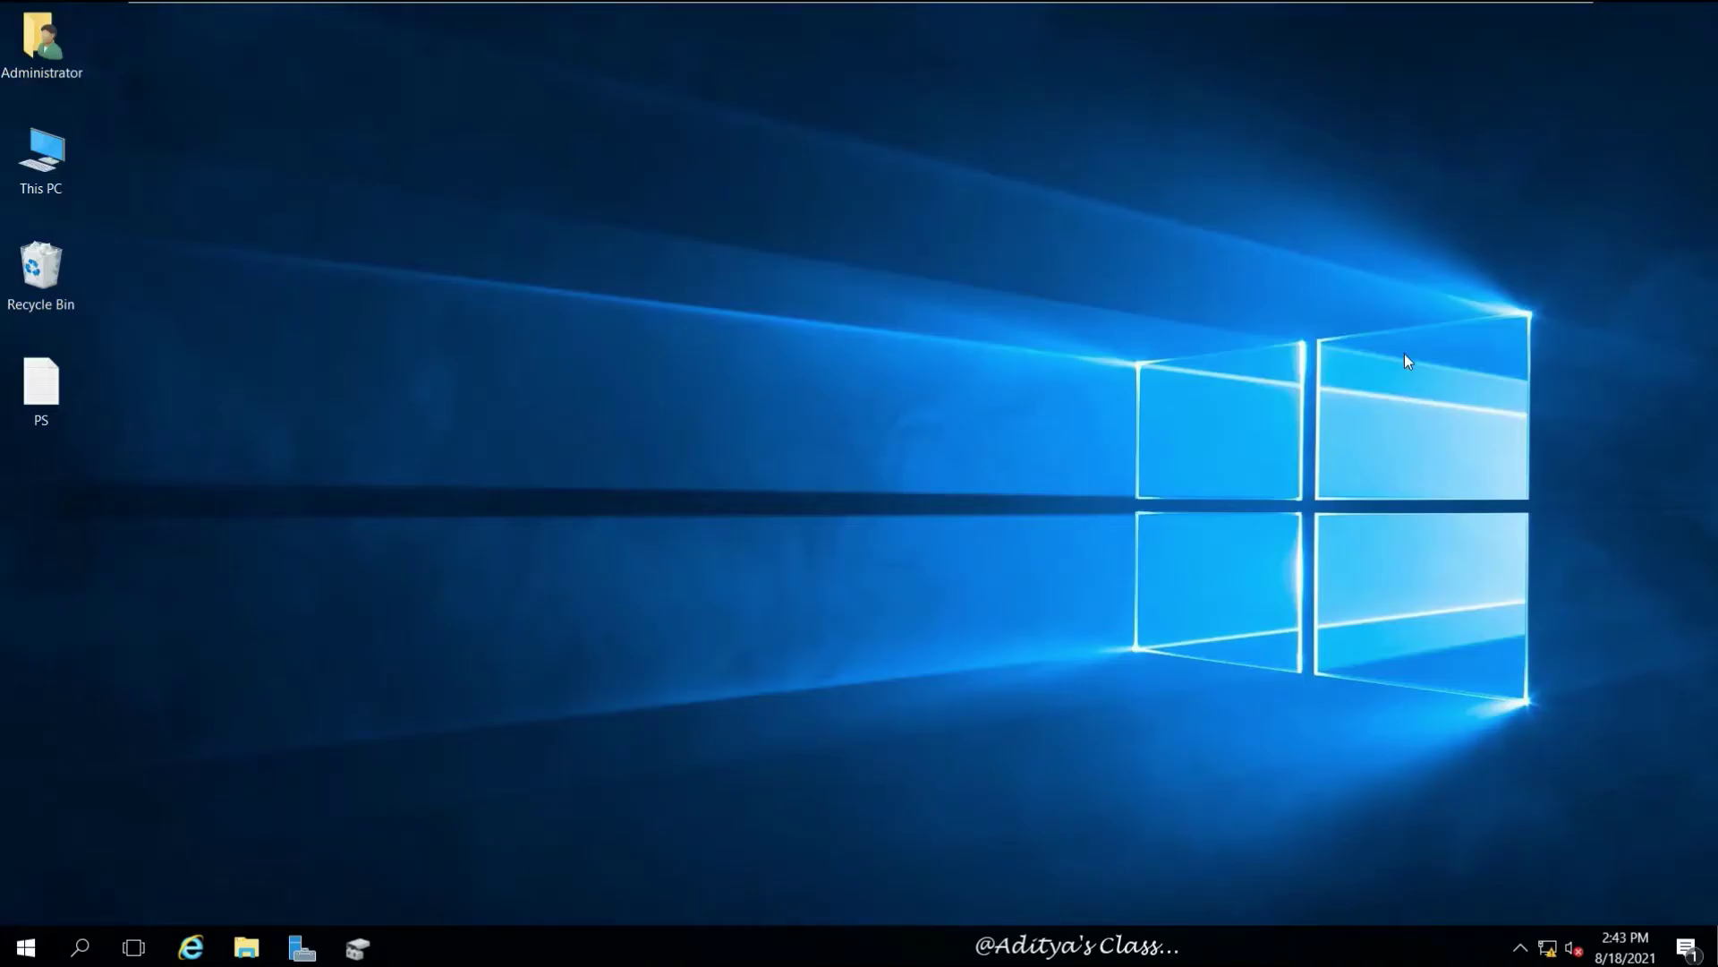
pyautogui.moveTo(1351, 7)
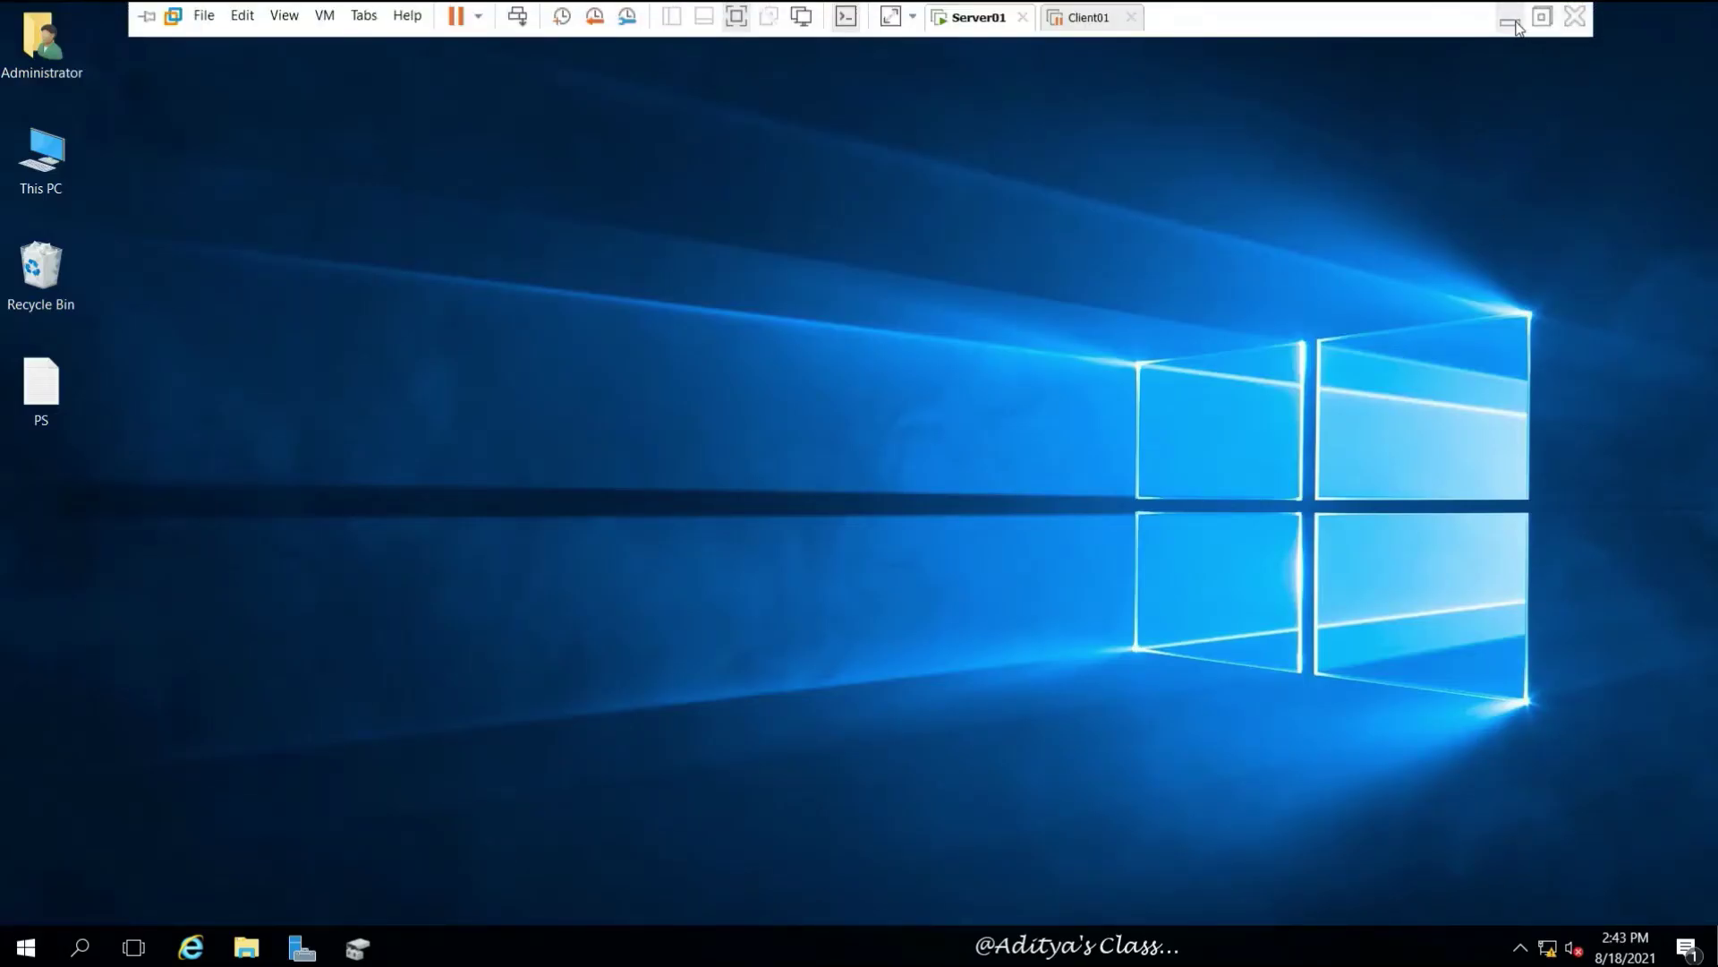
pyautogui.click(1516, 18)
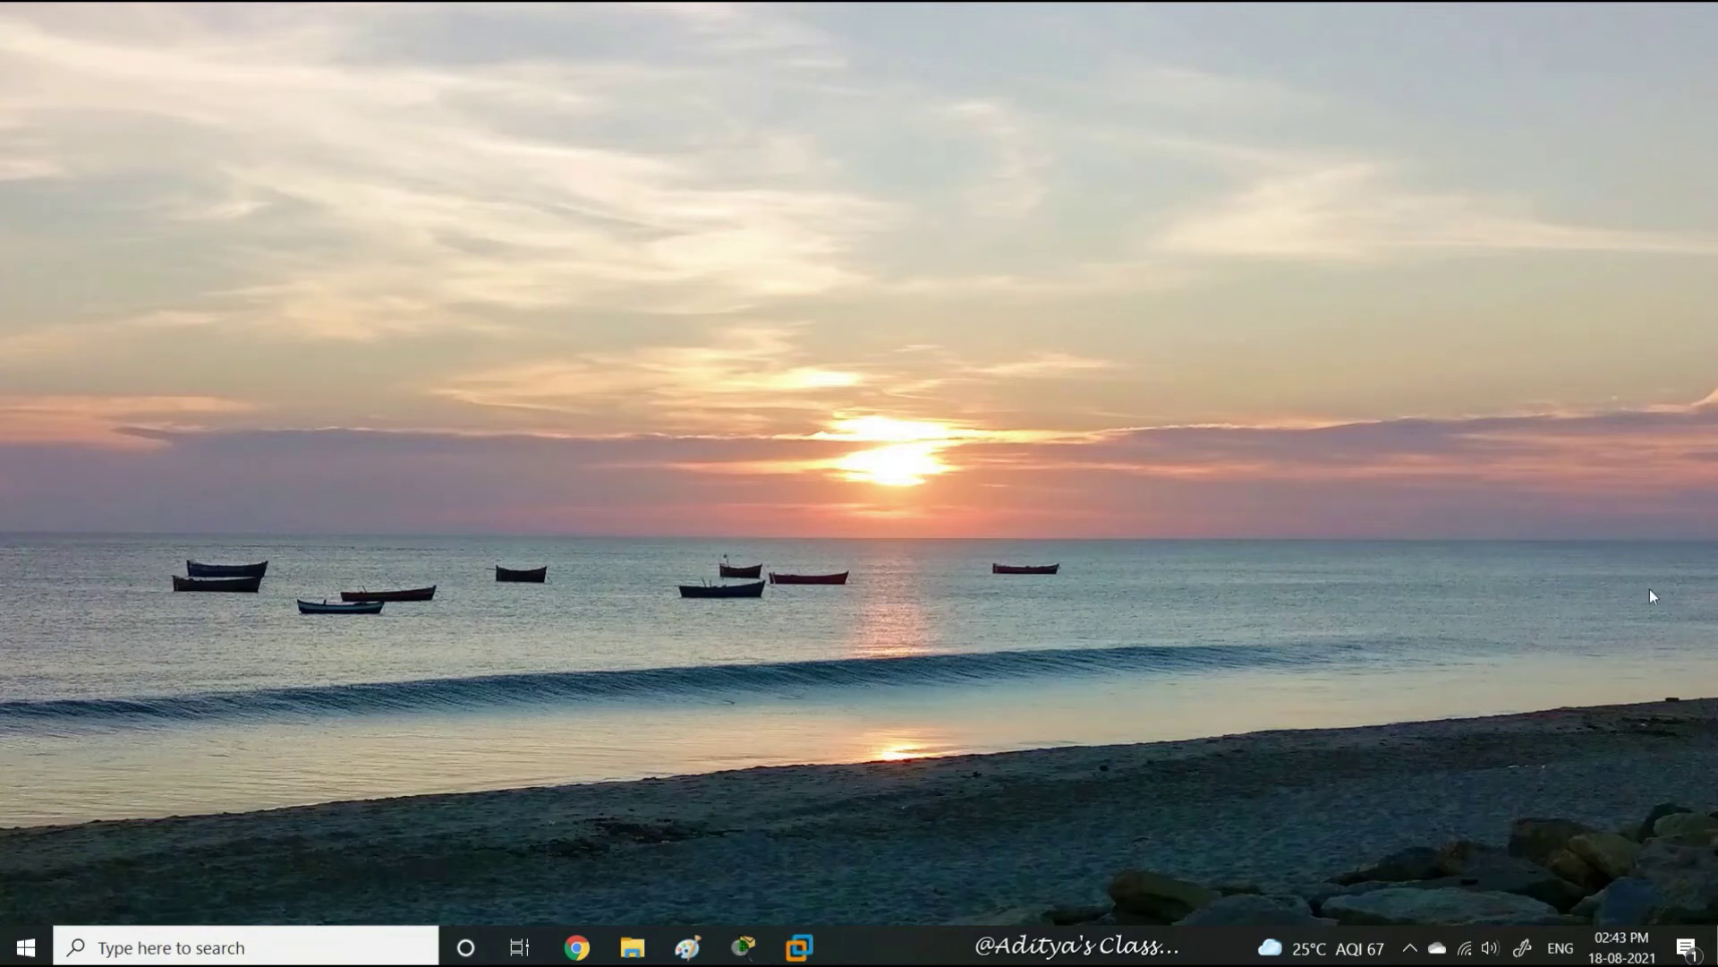